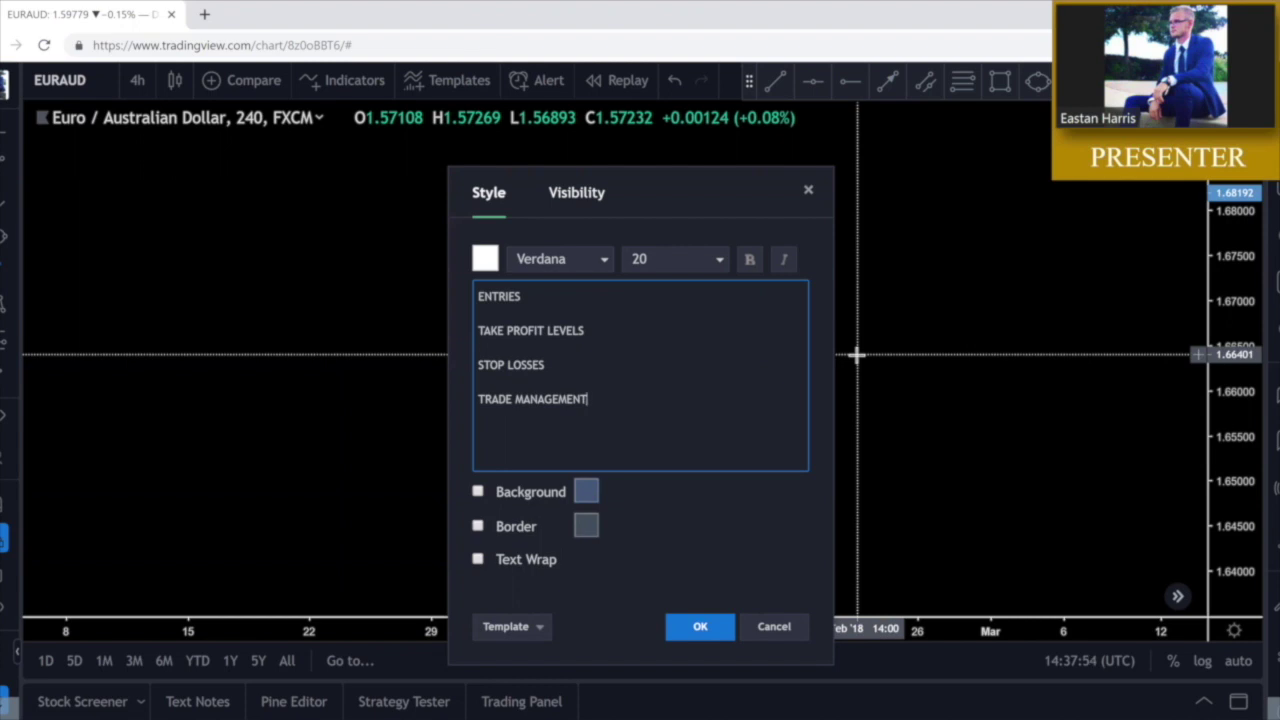
Place the text list ENTRIES, TAKE PROFIT LEVELS, STOP LOSSES, TRADE MANAGEMENT in the chart's upper-right area
click(857, 354)
drag(631, 243, 1081, 166)
click(1043, 334)
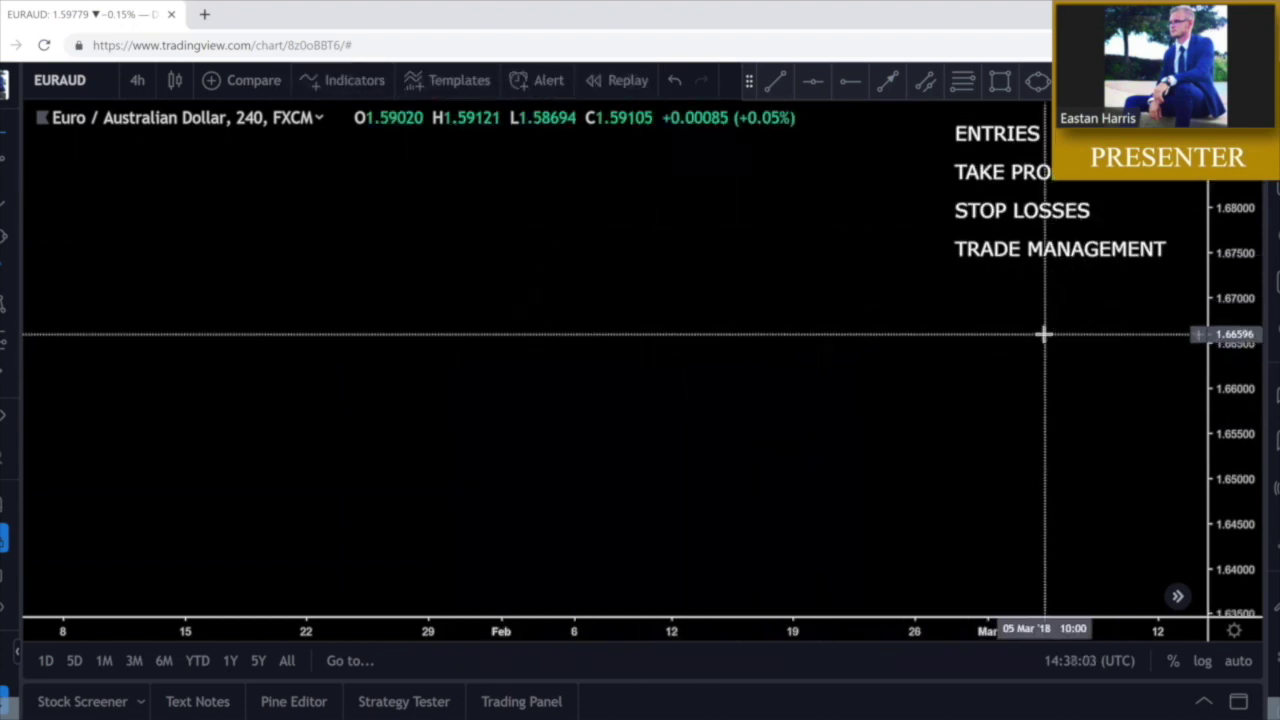
Draw two thin purple rectangles from 30 Jan to 22 Feb '18, at about 1.67470–1.67225 and 1.65530–1.65296
click(452, 255)
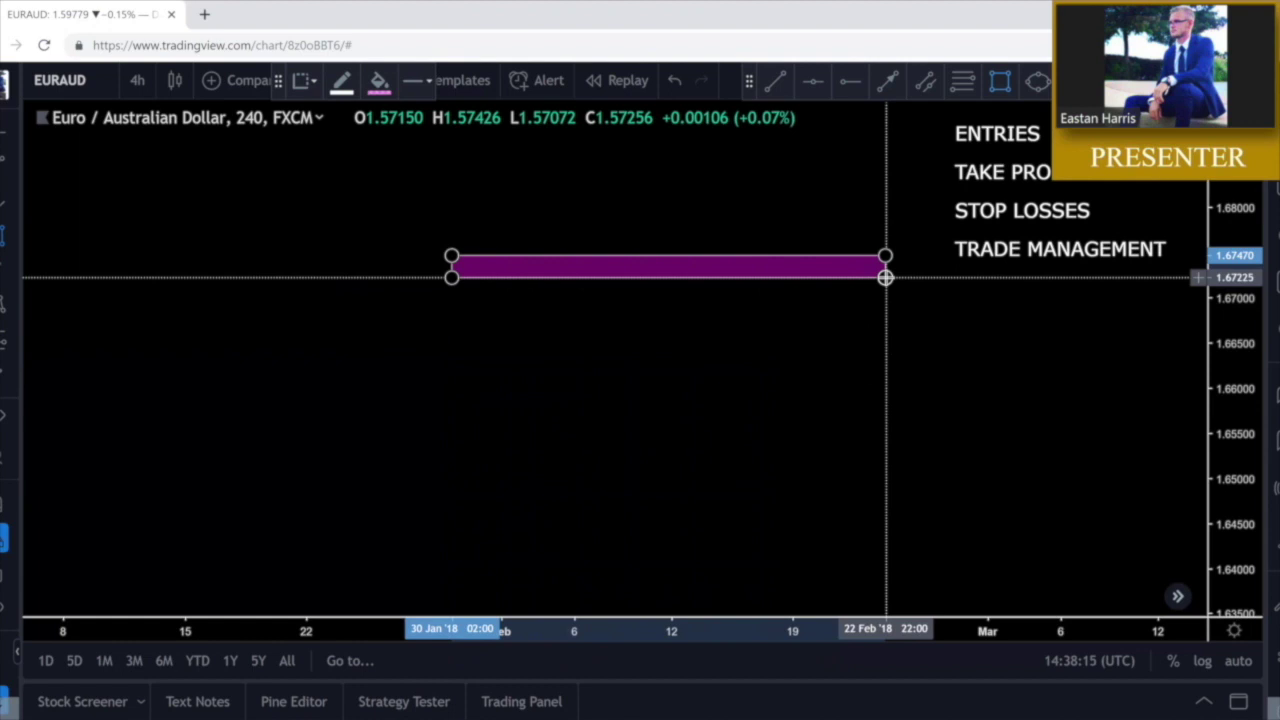
click(885, 277)
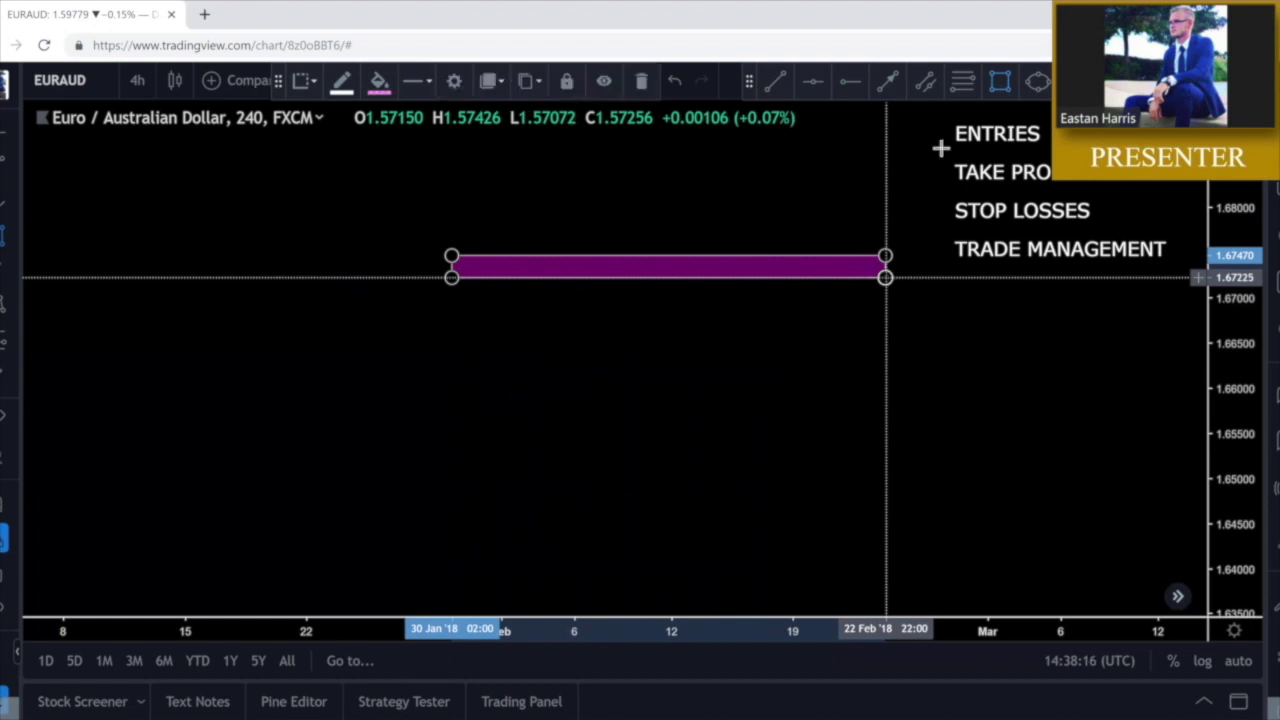
click(450, 430)
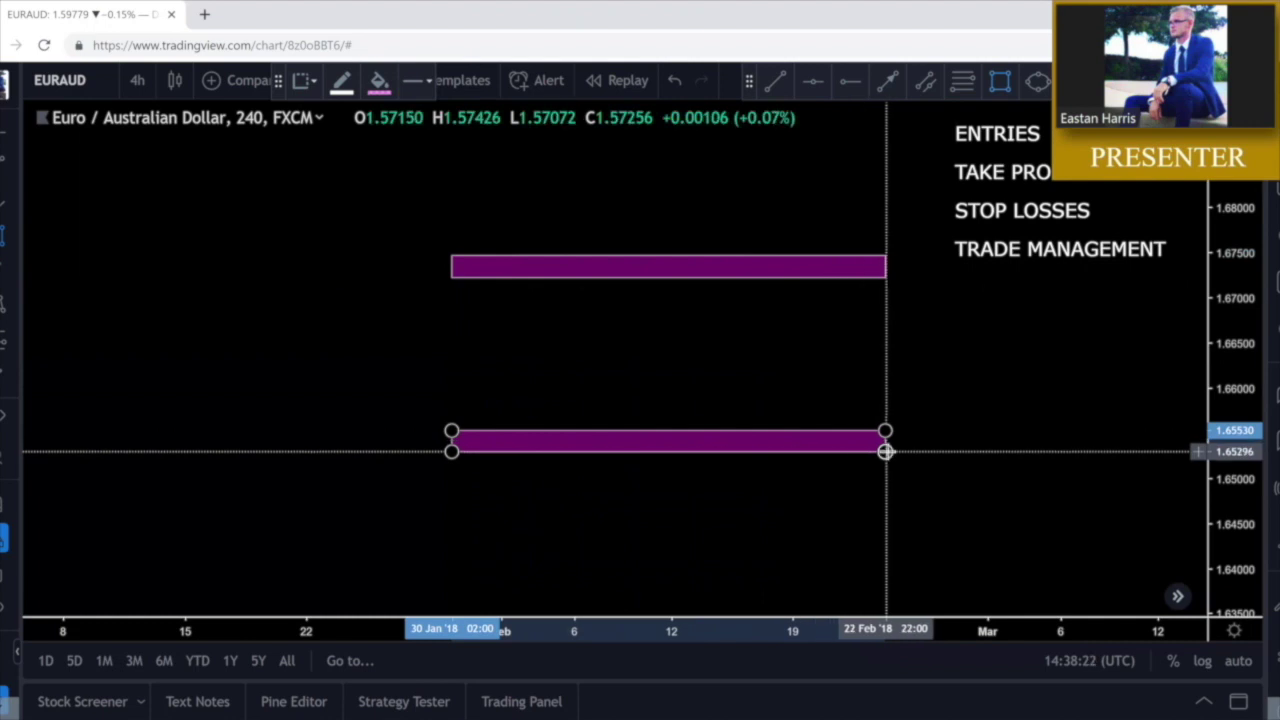
click(885, 451)
click(740, 390)
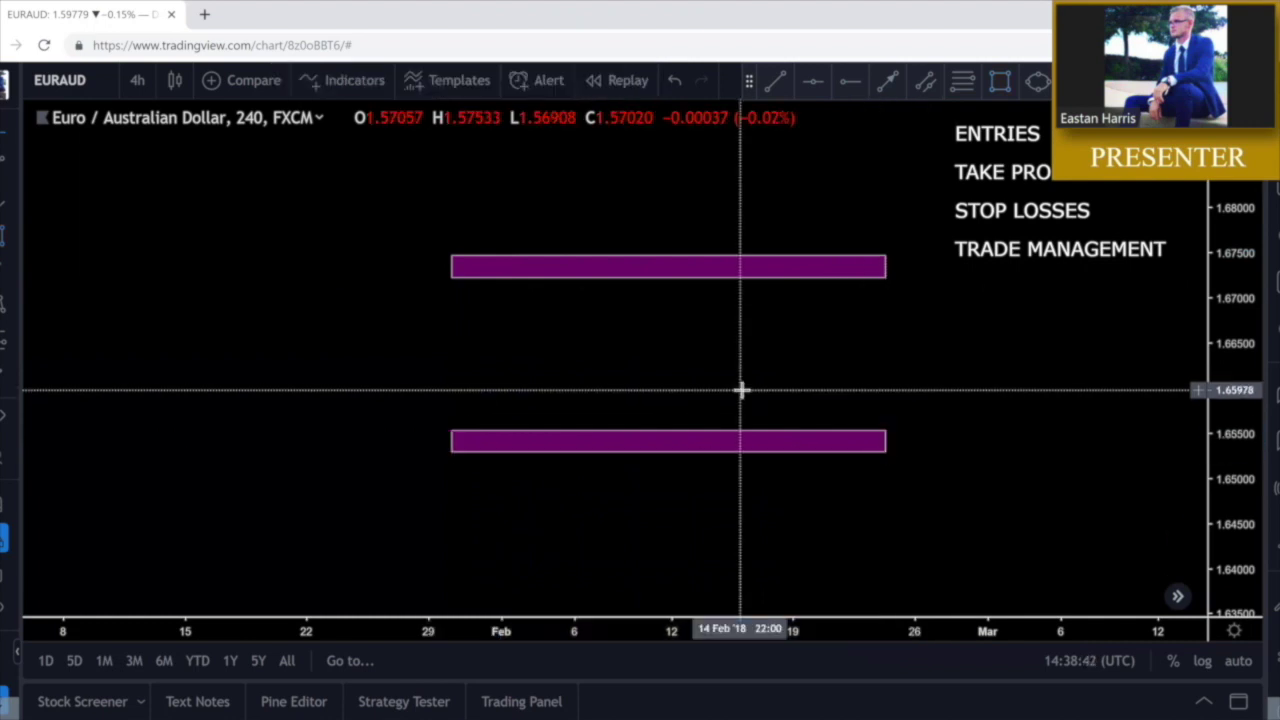
Add the text label MAJOR S/R to both the lower and the upper purple zone
click(6, 270)
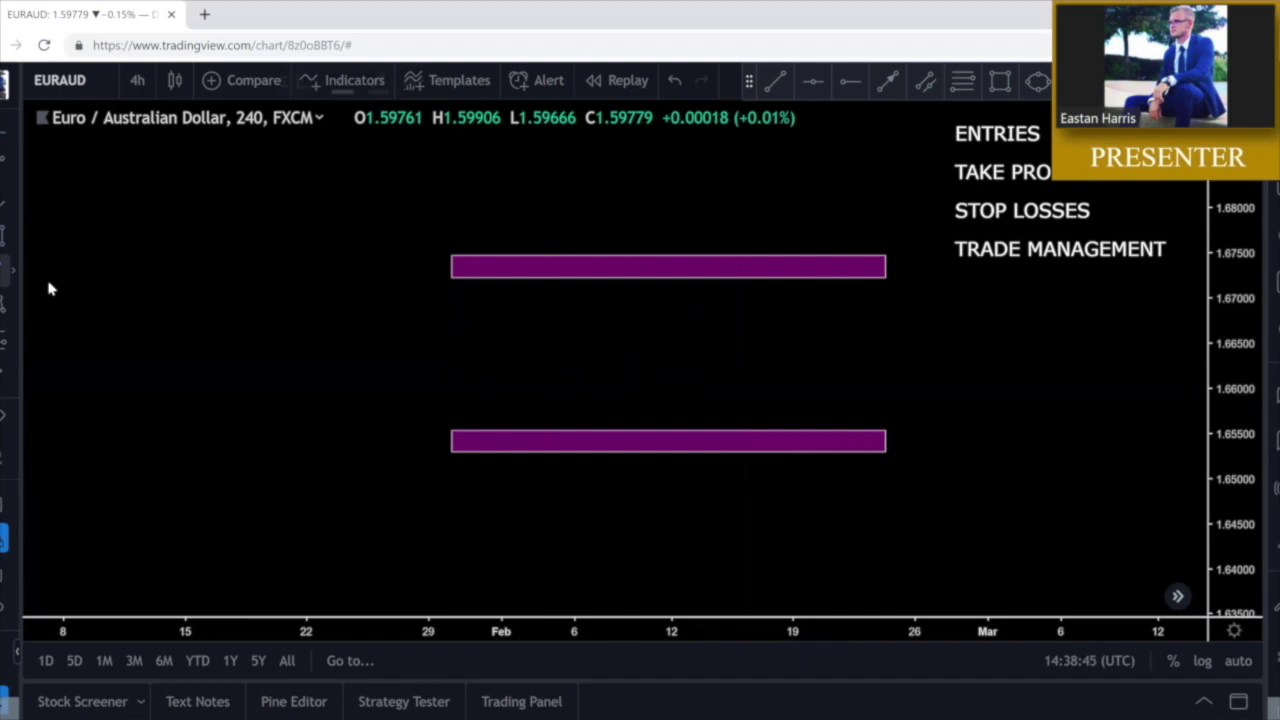
click(549, 435)
text(MAJOR S/R)
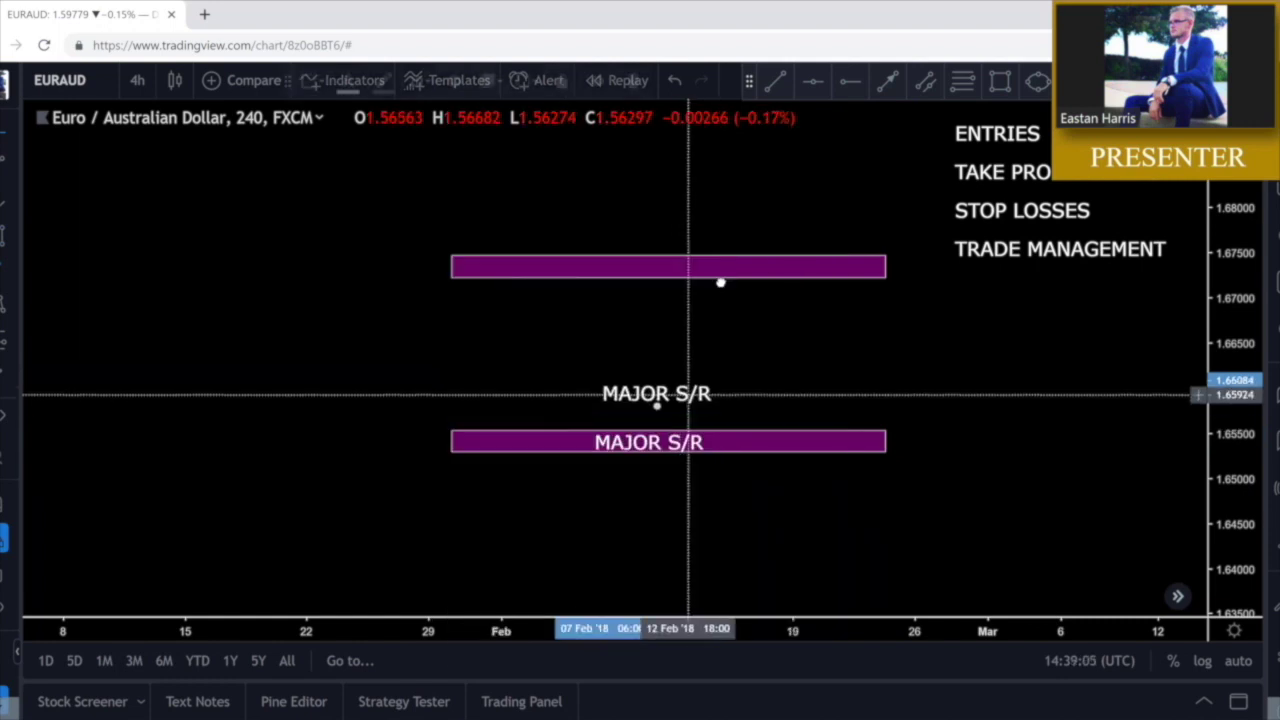
drag(689, 391, 675, 267)
click(774, 351)
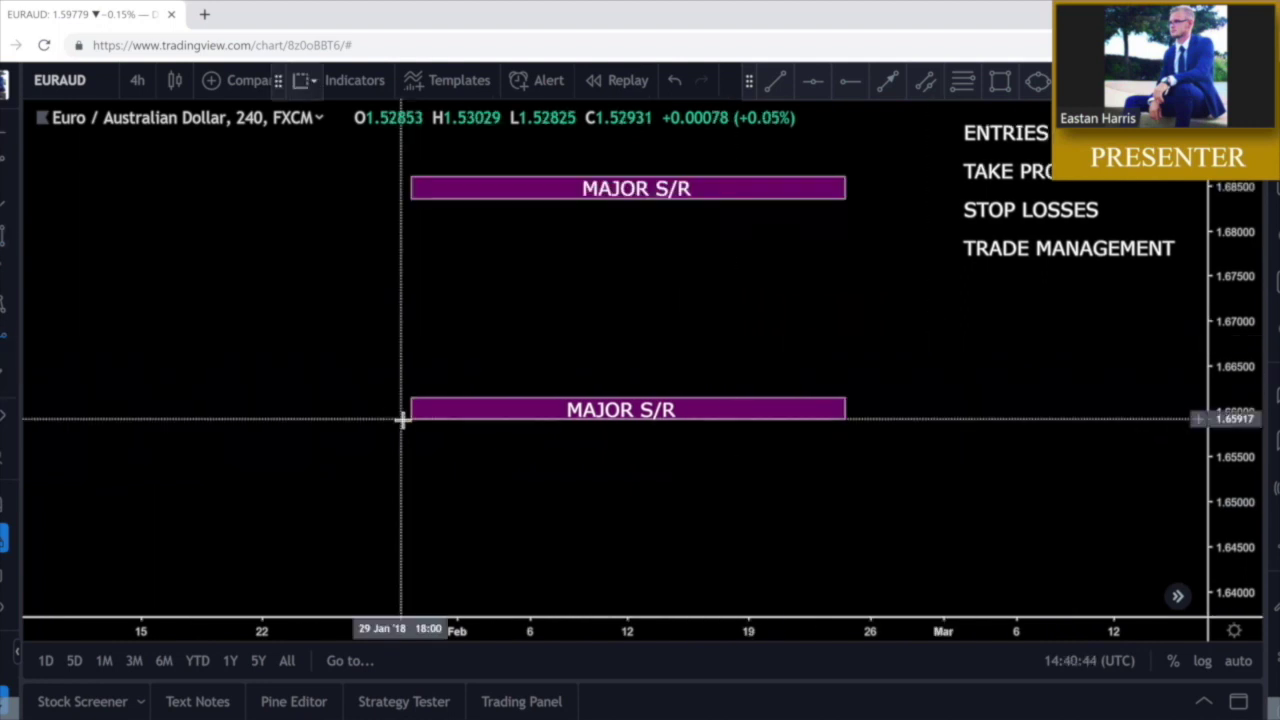
Draw a rising path of simulated price bars from about 1.64233 through the lower zone, back to retest it, and up to the upper zone
click(416, 571)
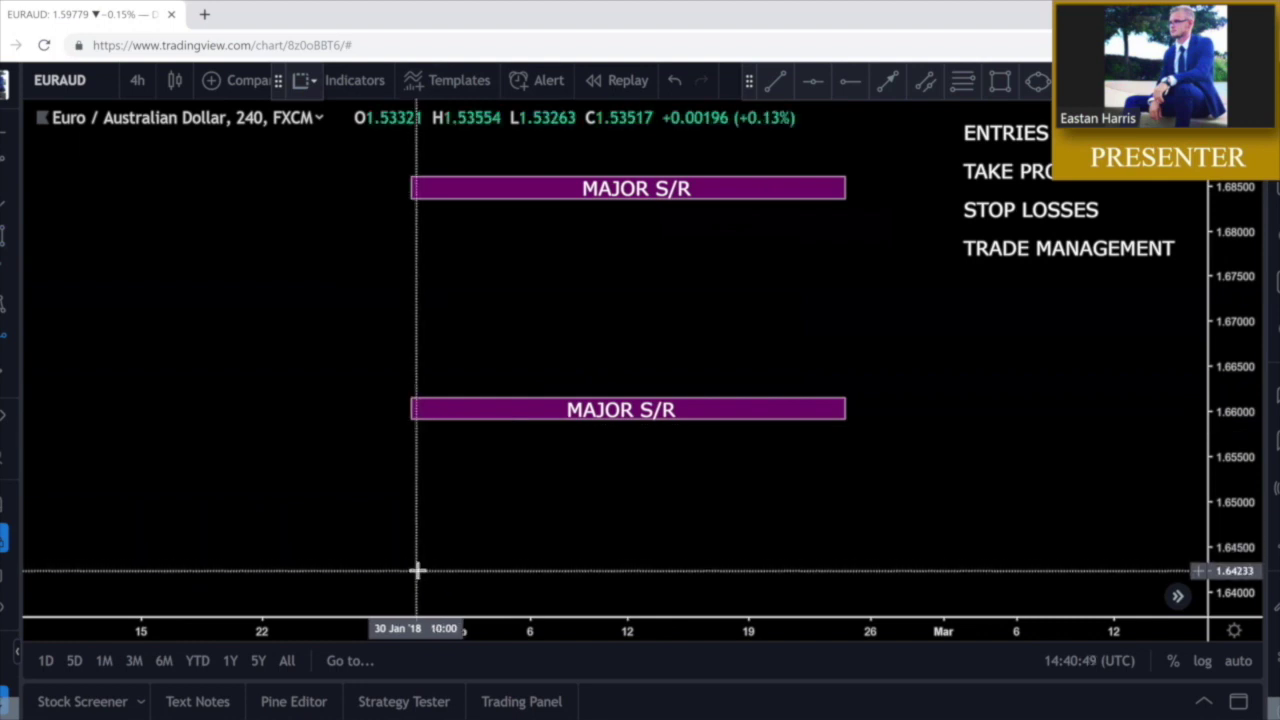
click(460, 418)
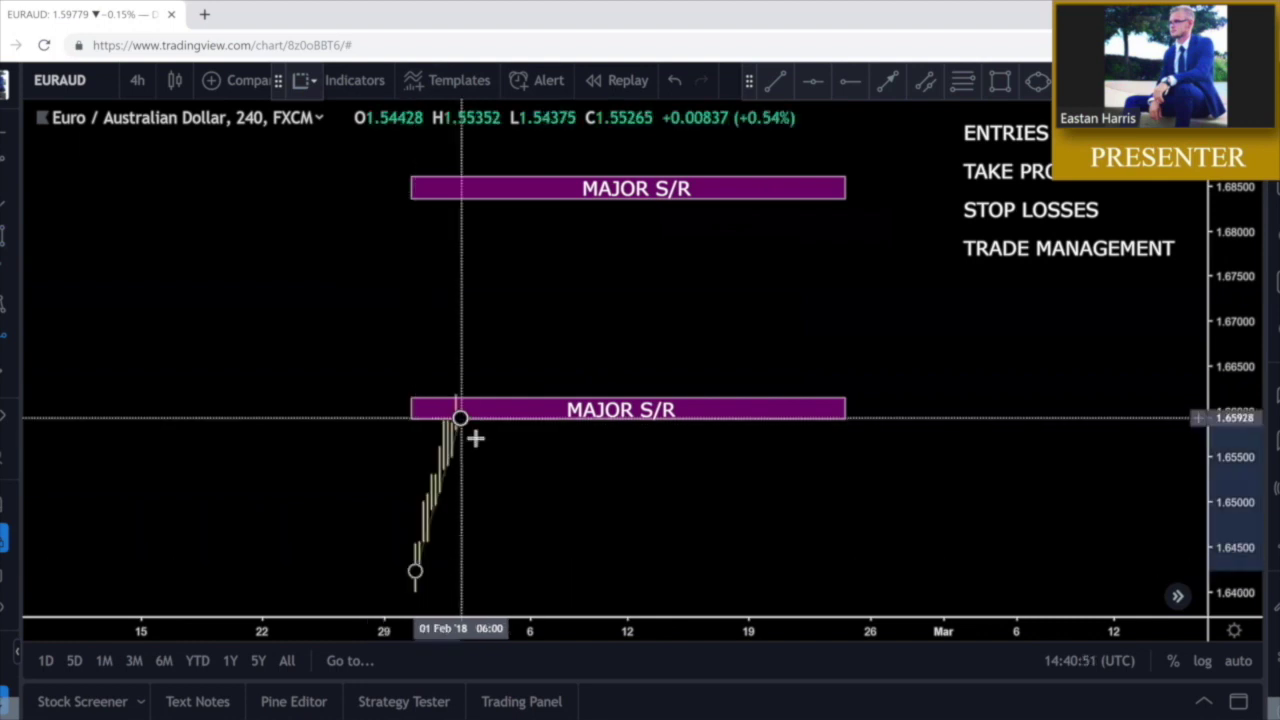
click(487, 472)
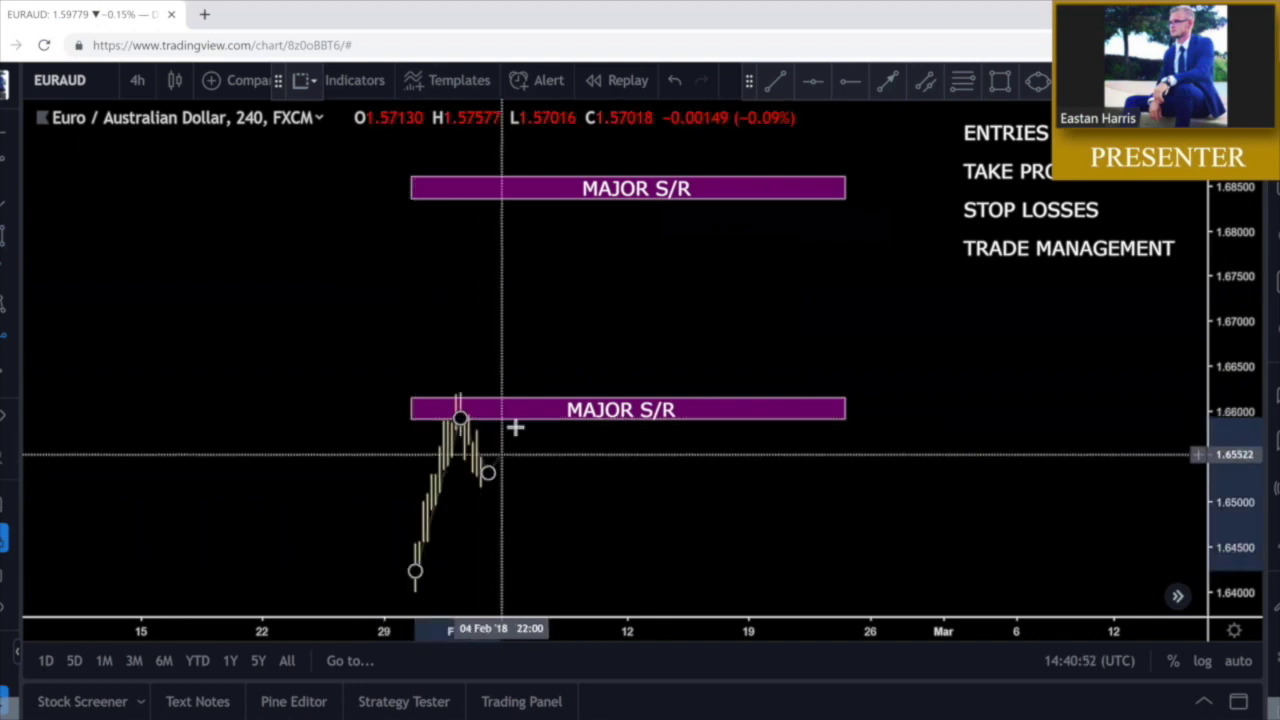
click(527, 346)
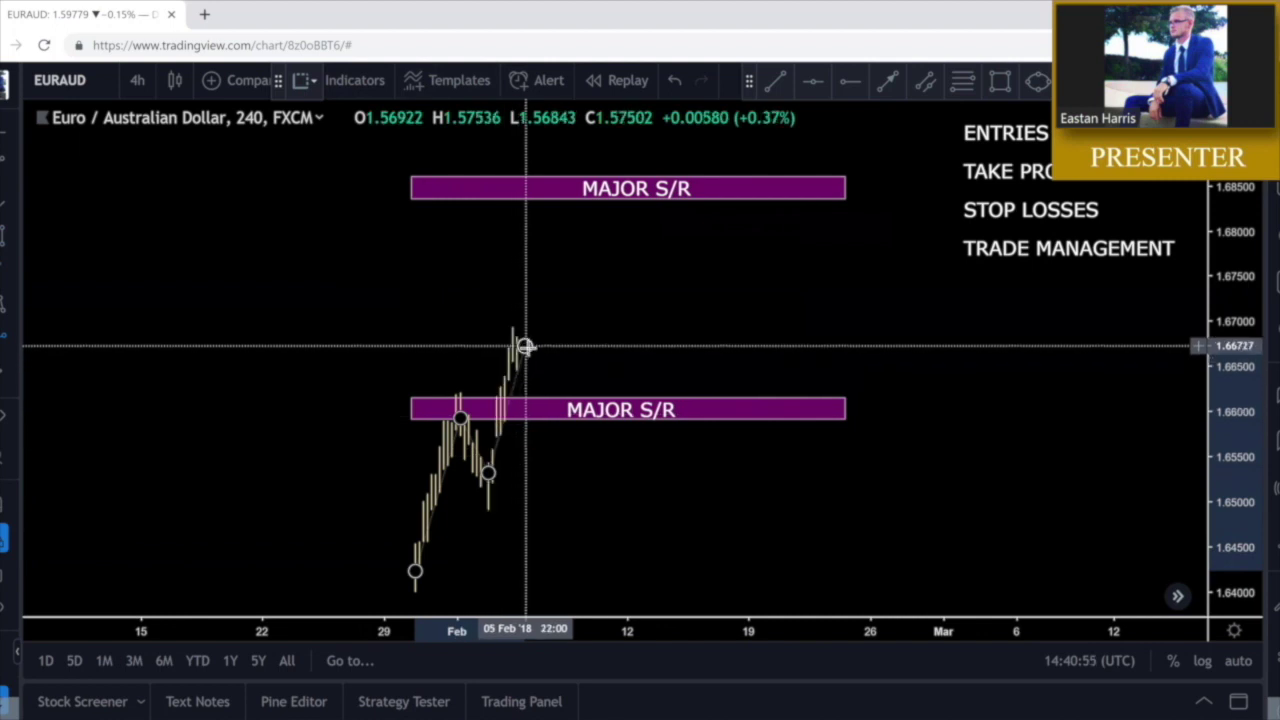
click(549, 397)
click(600, 203)
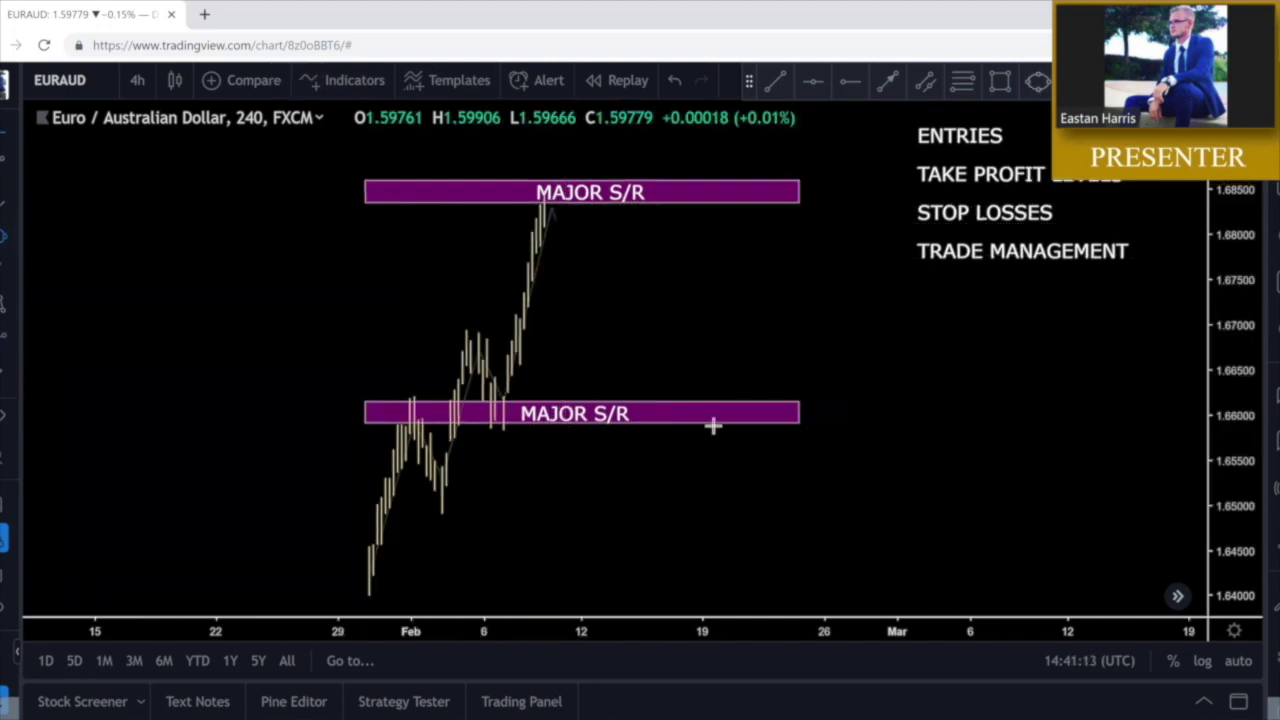
Mark the price bars' retest of the lower MAJOR S/R zone with a small yellow ellipse
click(500, 405)
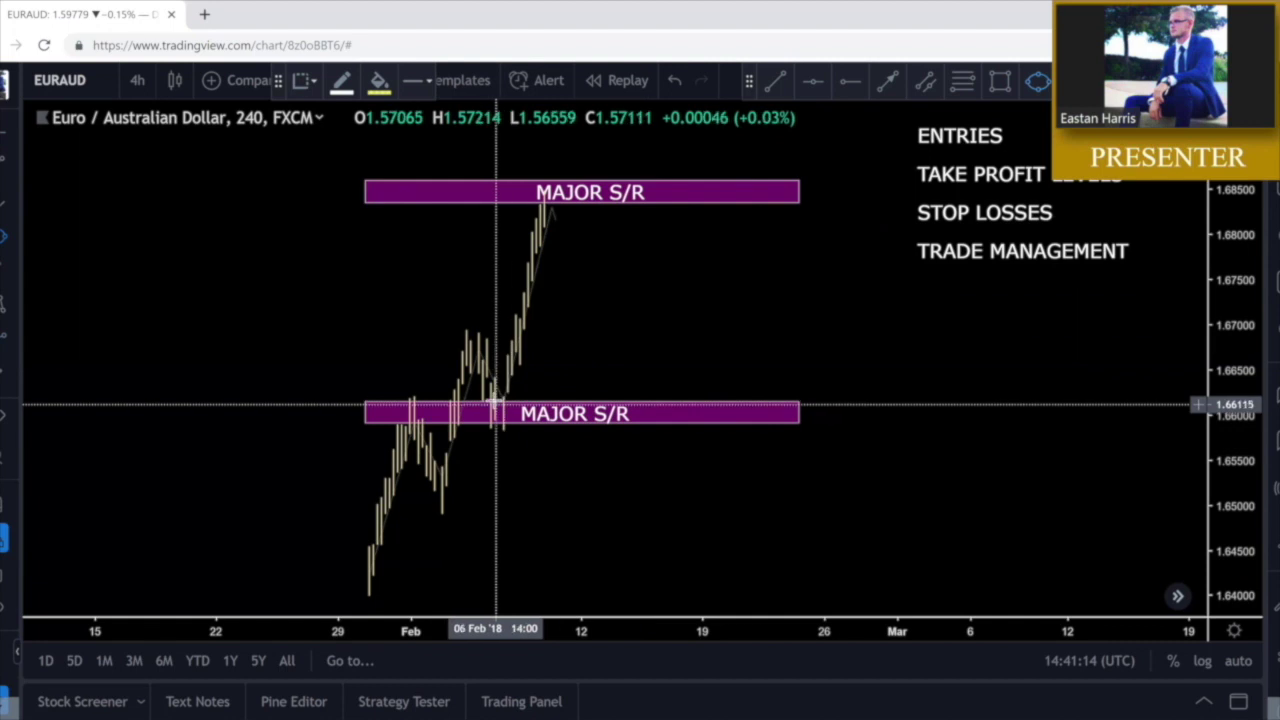
click(491, 397)
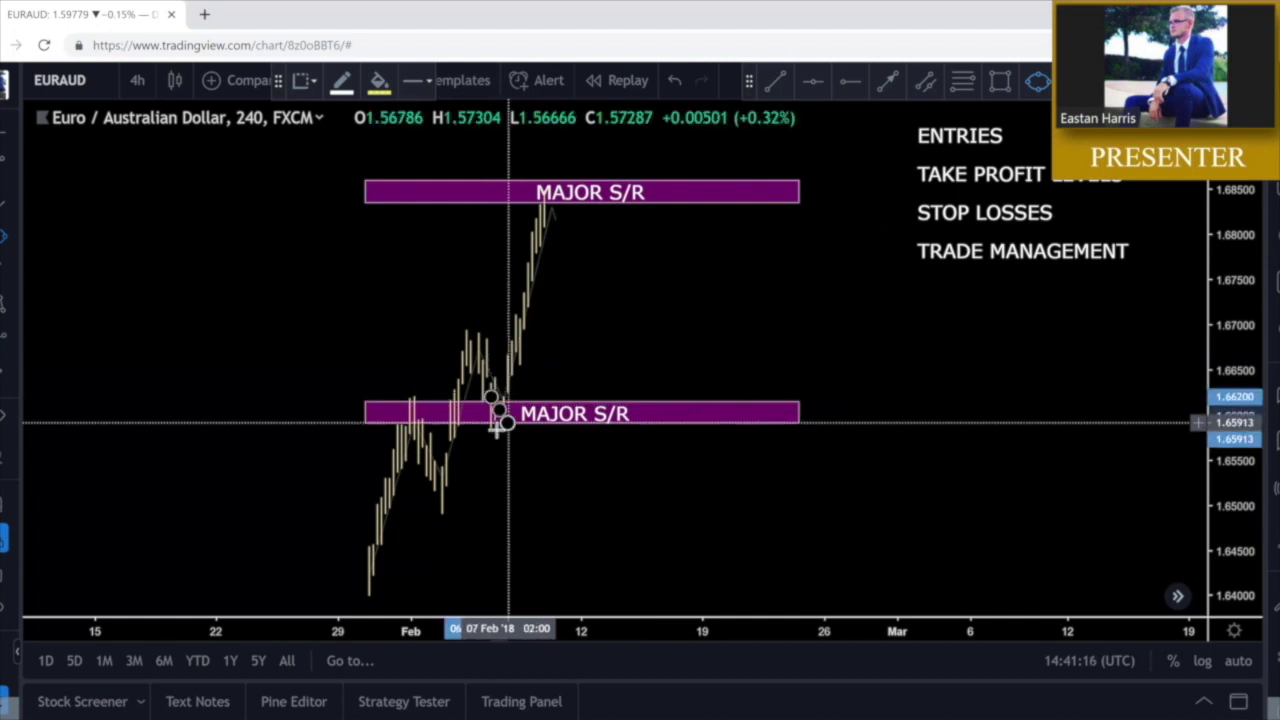
click(507, 423)
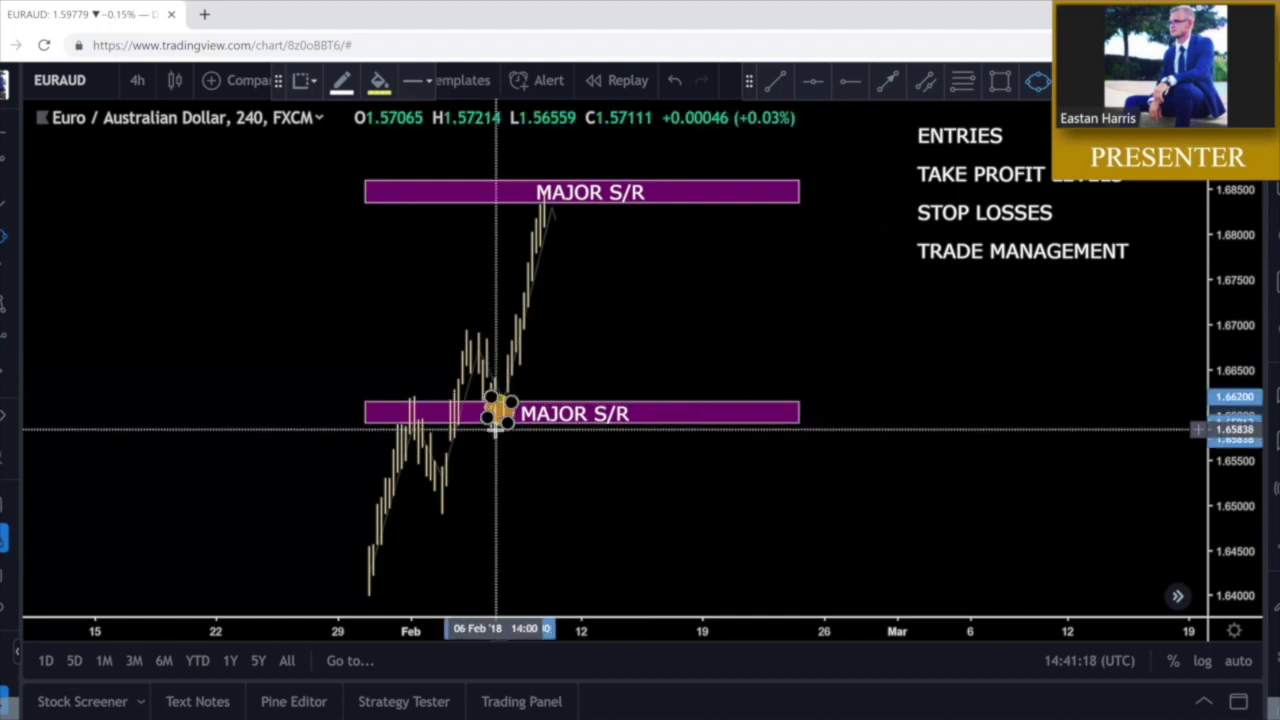
click(402, 440)
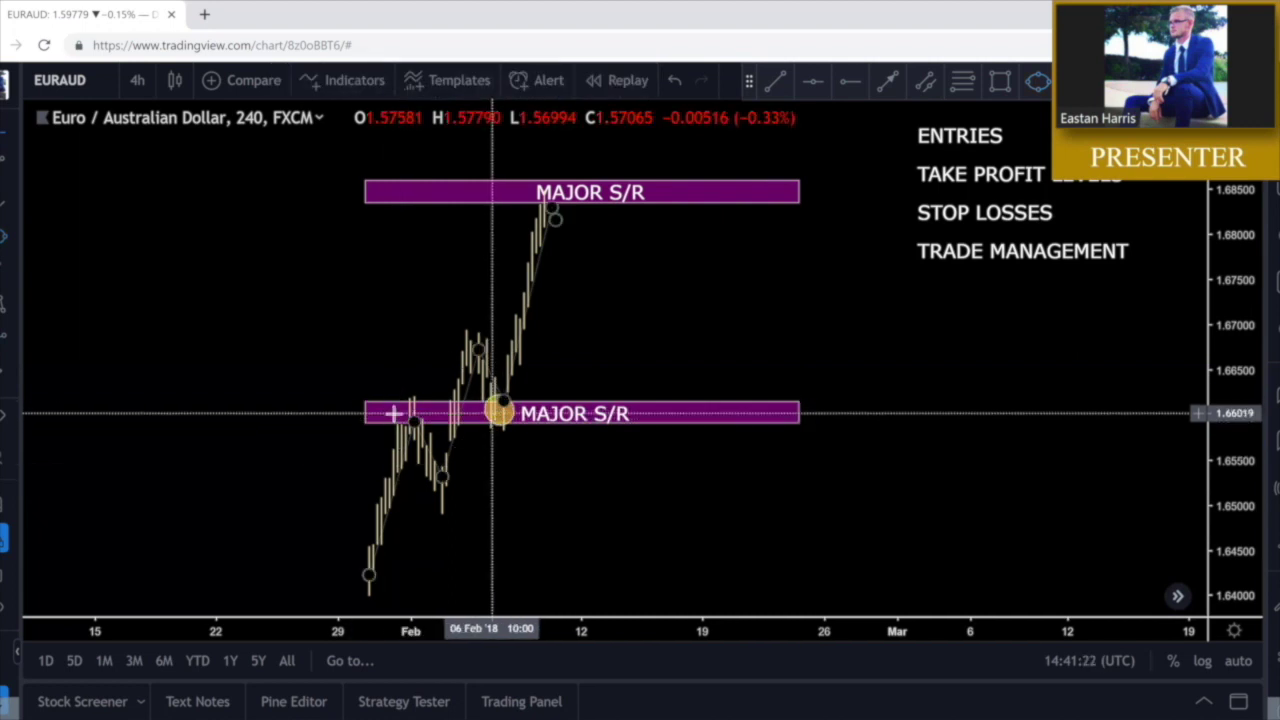
click(499, 412)
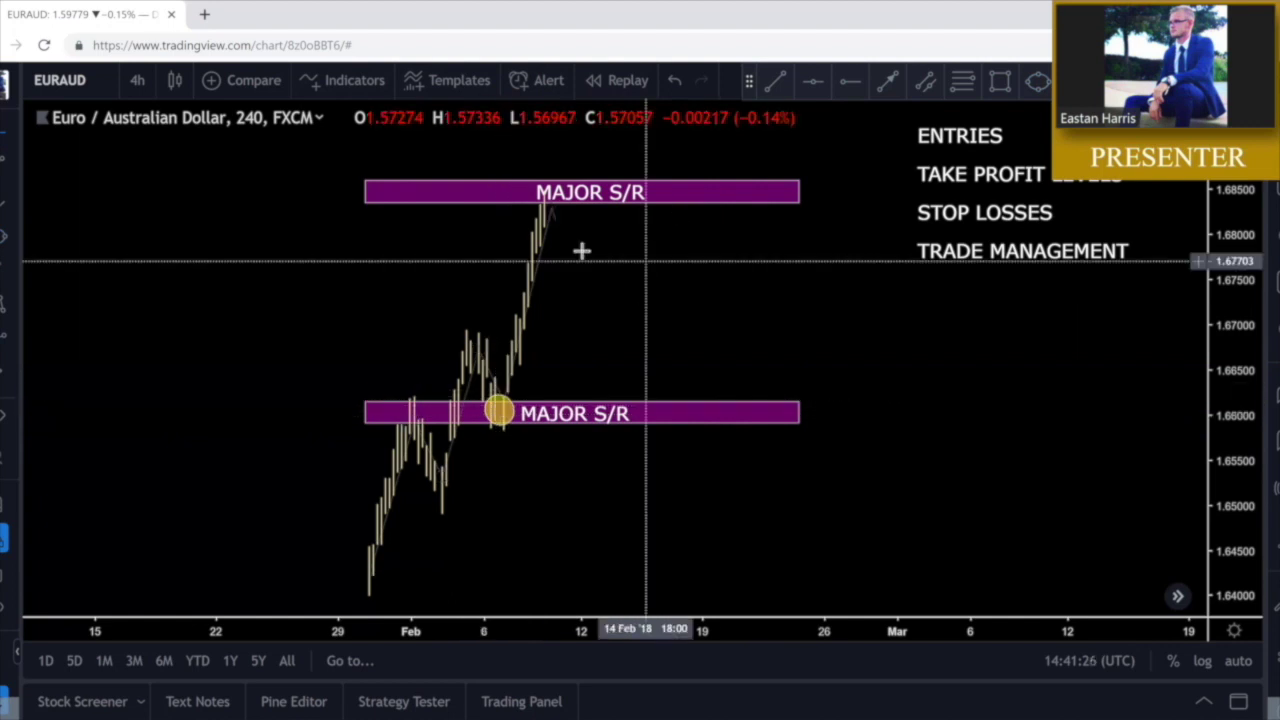
Mark the peak where the price bars touch the upper MAJOR S/R zone with a small yellow ellipse
click(555, 220)
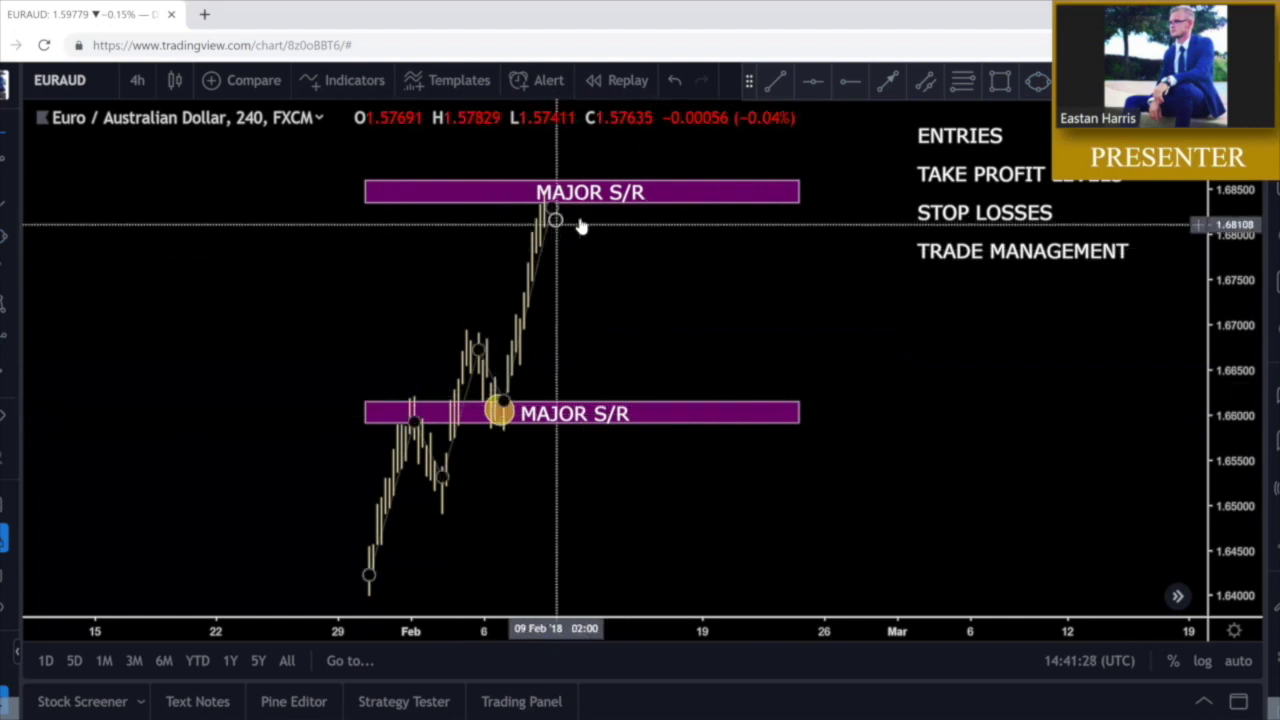
click(1035, 87)
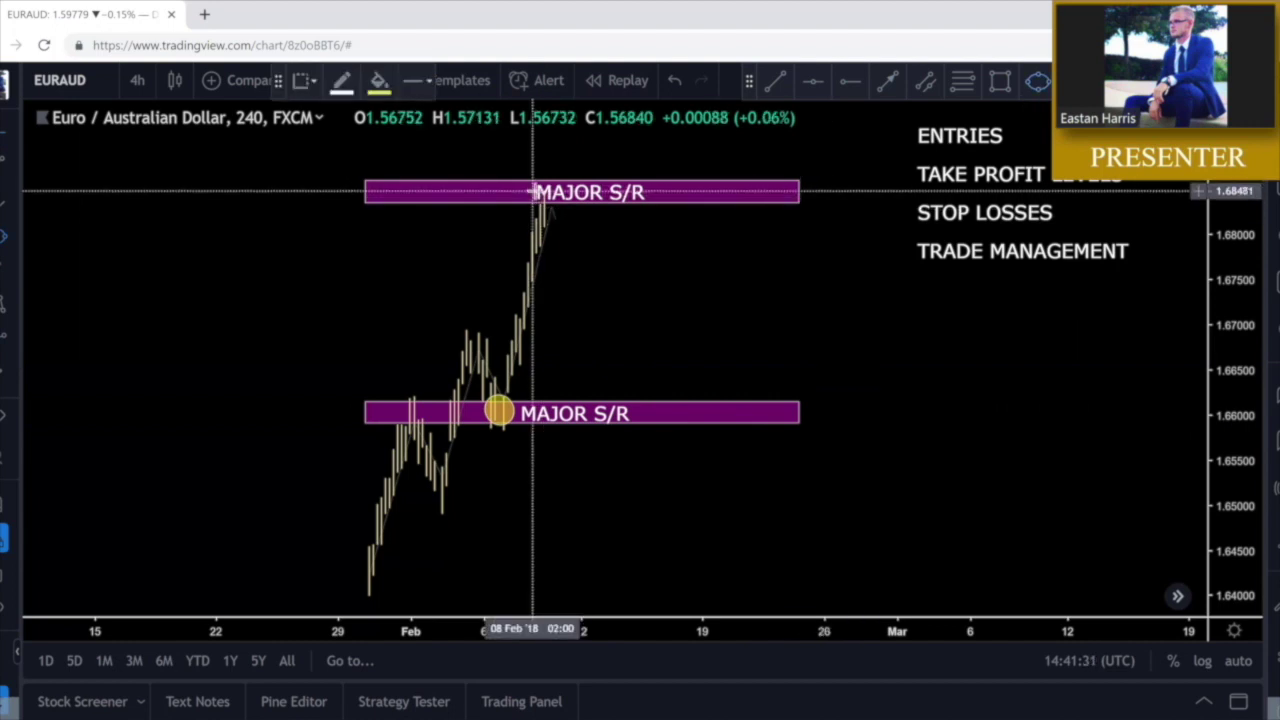
click(532, 192)
click(552, 211)
click(545, 220)
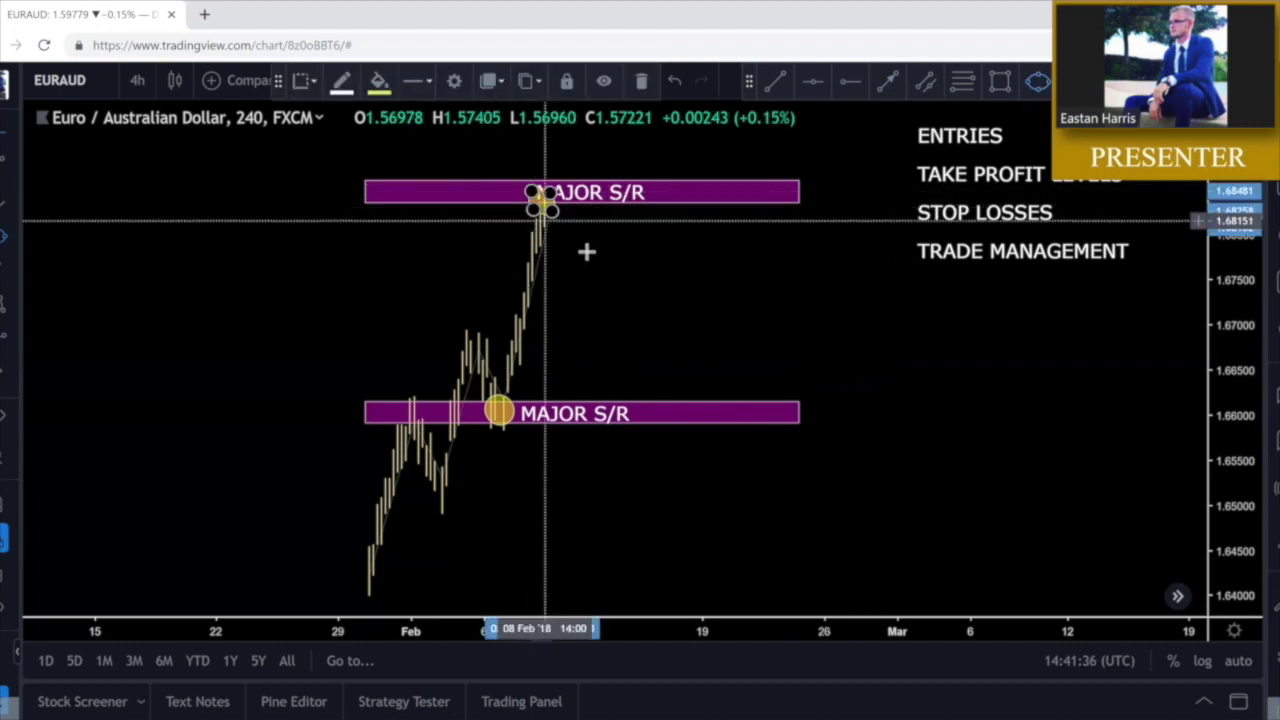
Draw price bars falling from the upper zone to the lower zone and rising again, and circle the bounce at the lower zone
click(587, 251)
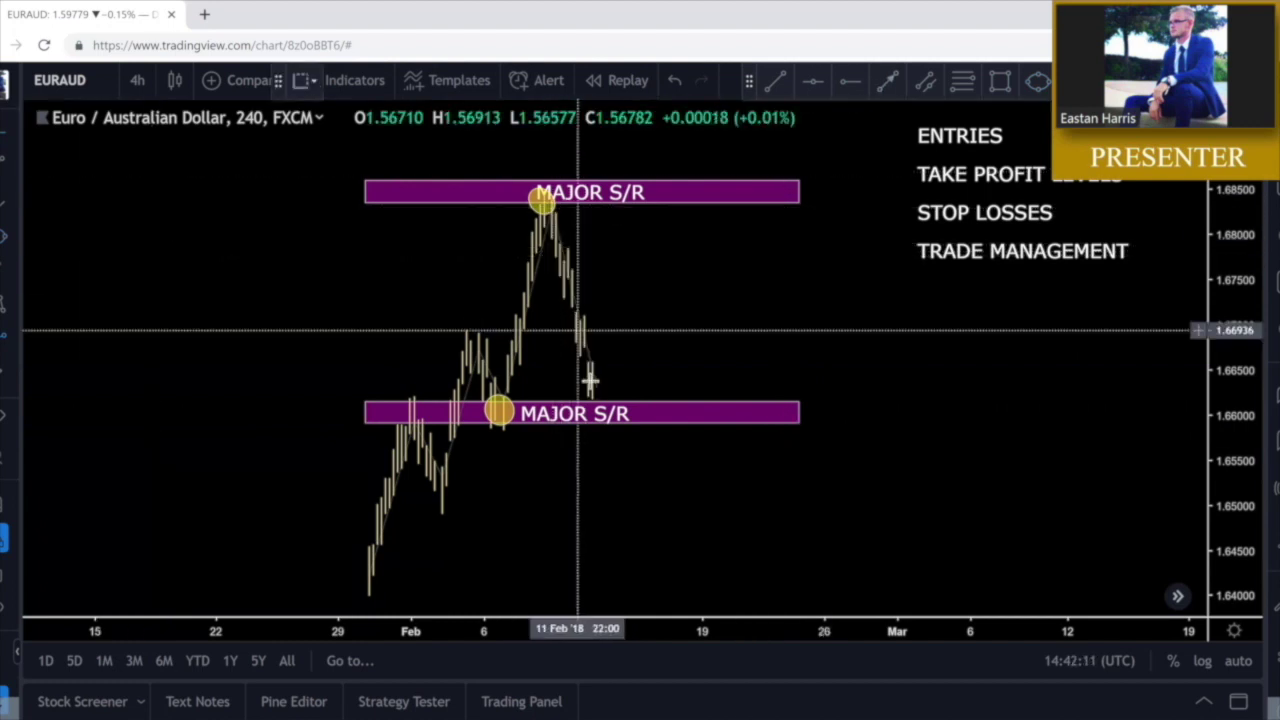
click(593, 385)
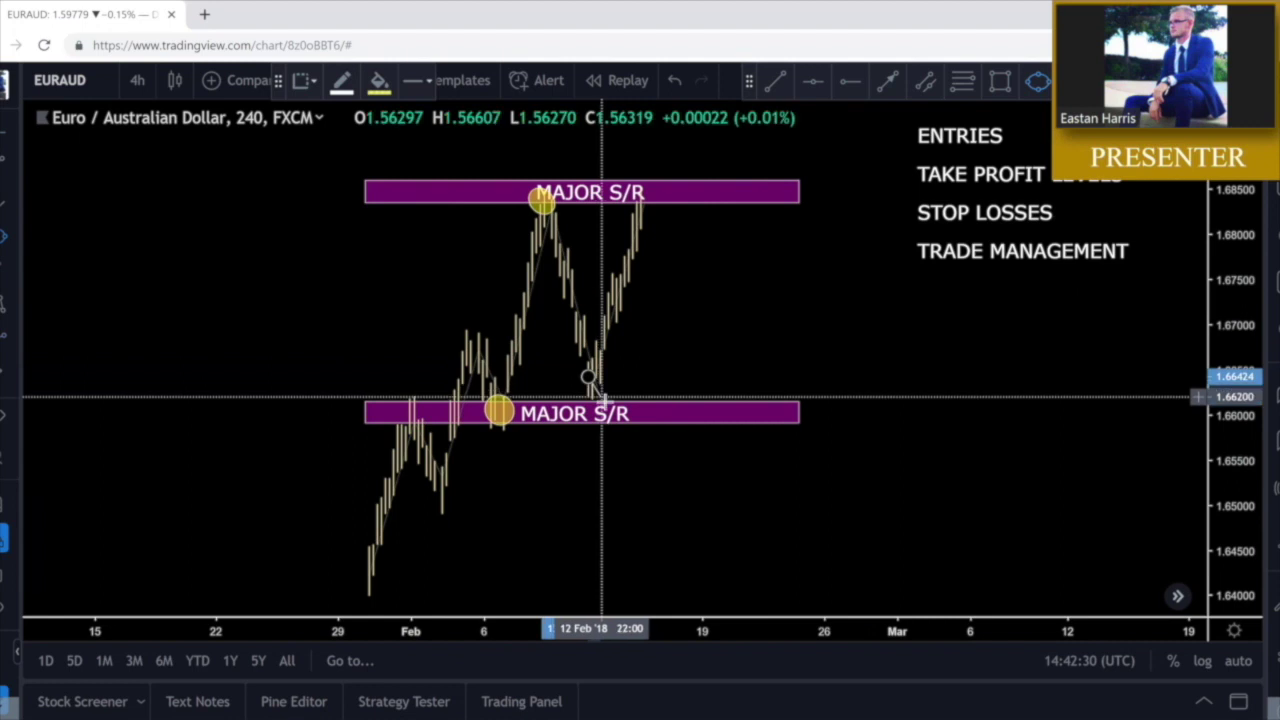
click(596, 389)
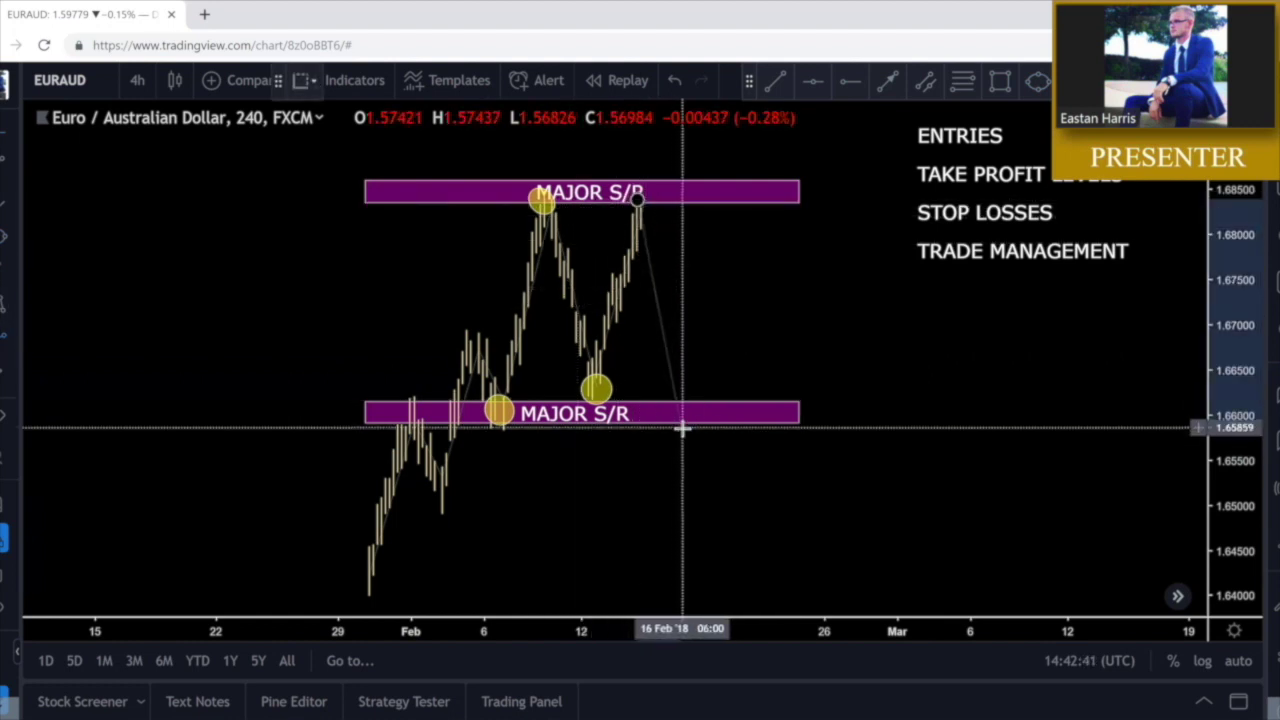
Draw price bars from the second peak that break below the lower zone, retest it from beneath and continue falling
click(681, 460)
click(701, 423)
click(750, 560)
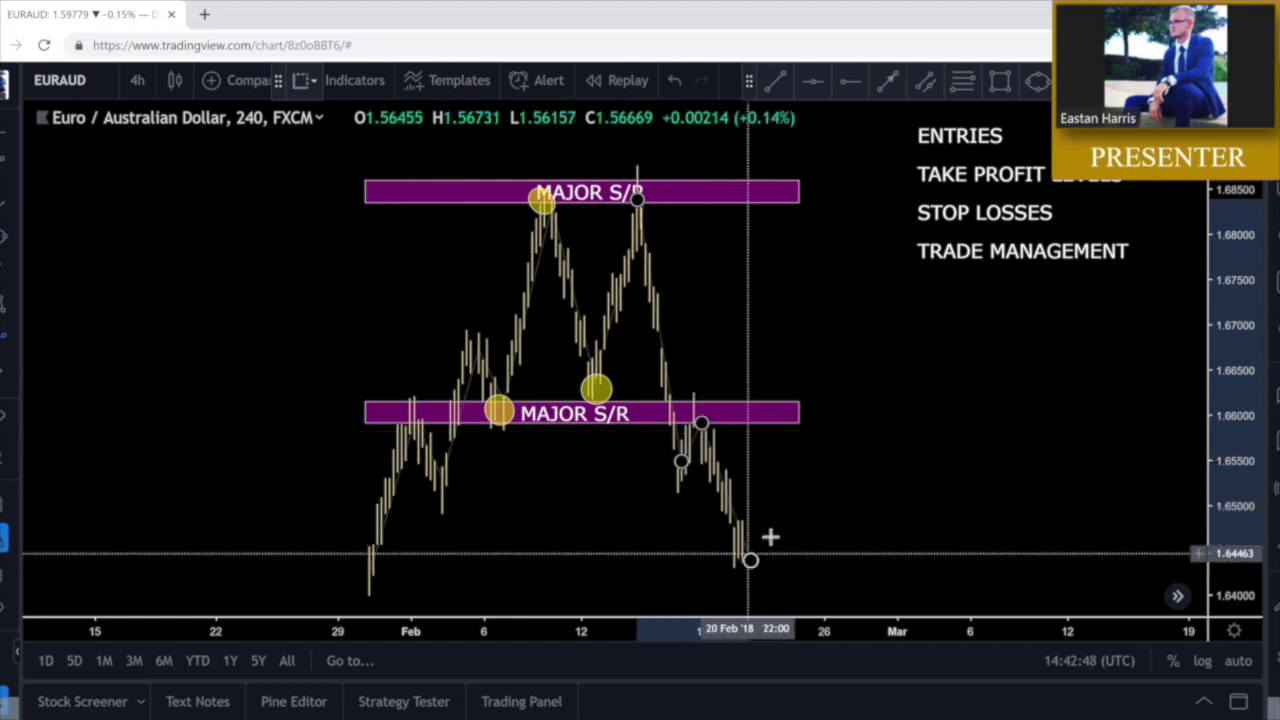
click(762, 546)
click(801, 507)
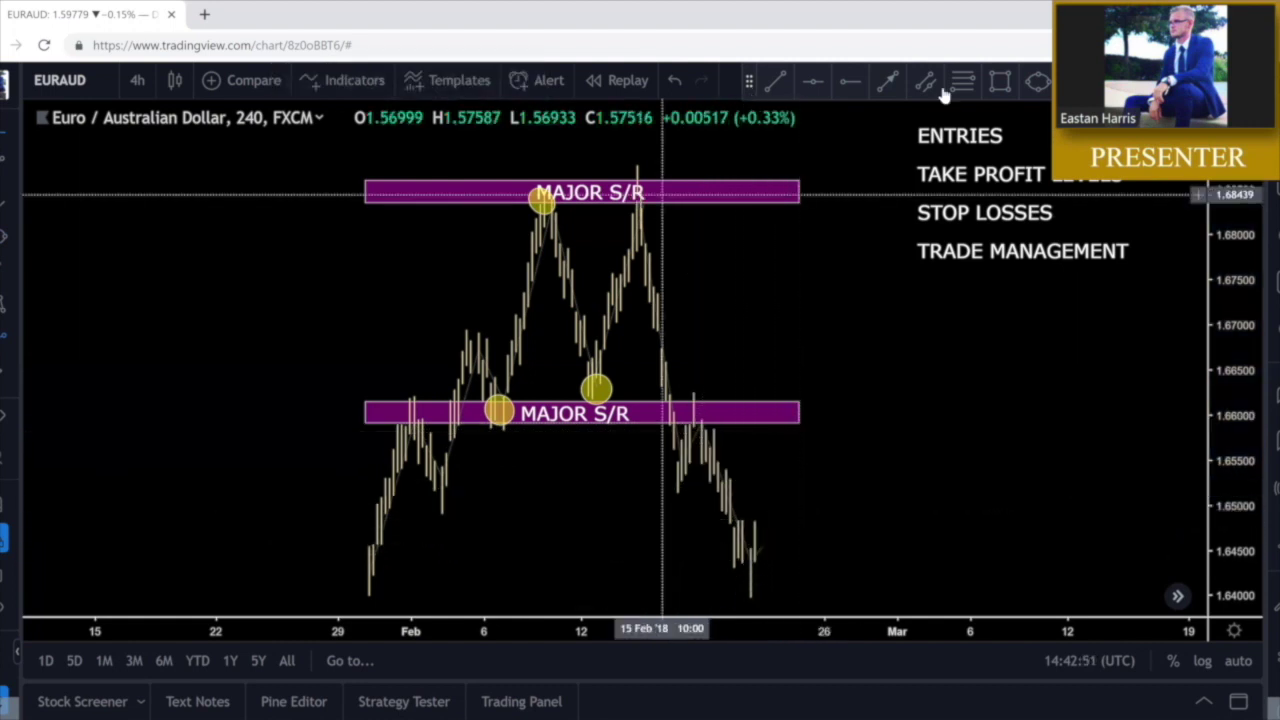
Mark the retest of the broken lower zone from beneath with a yellow ellipse
click(1040, 85)
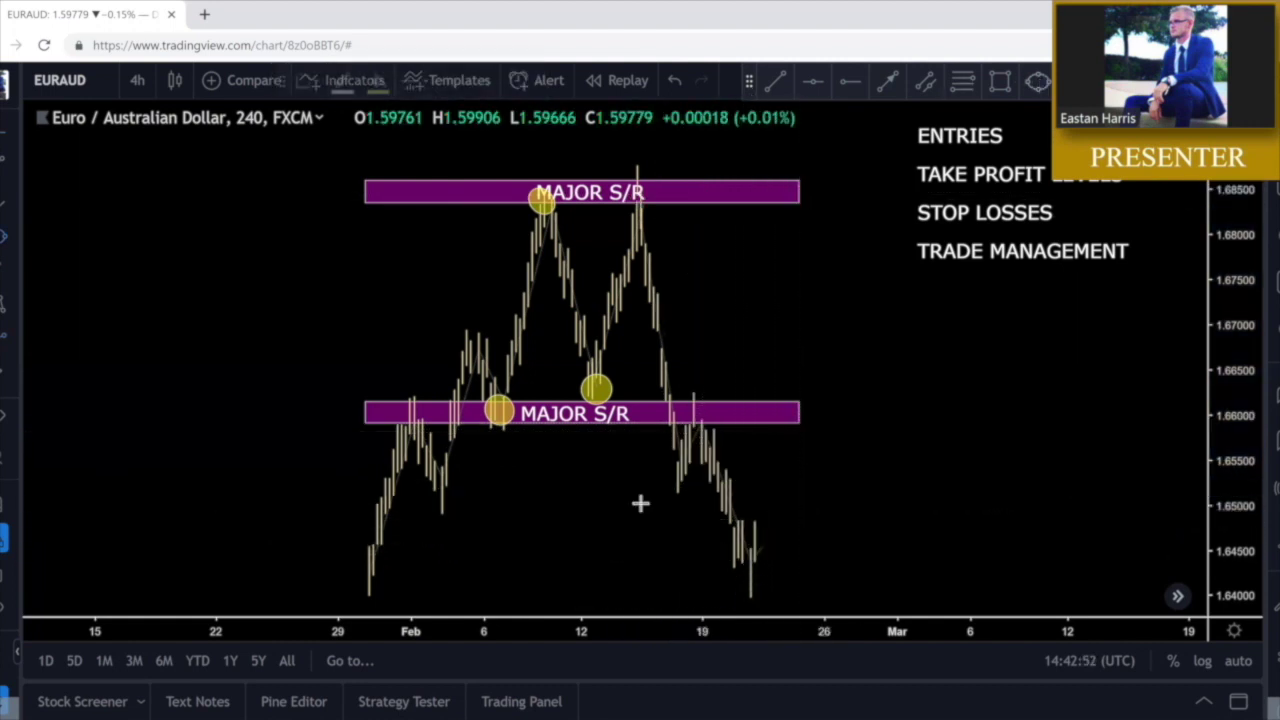
click(681, 410)
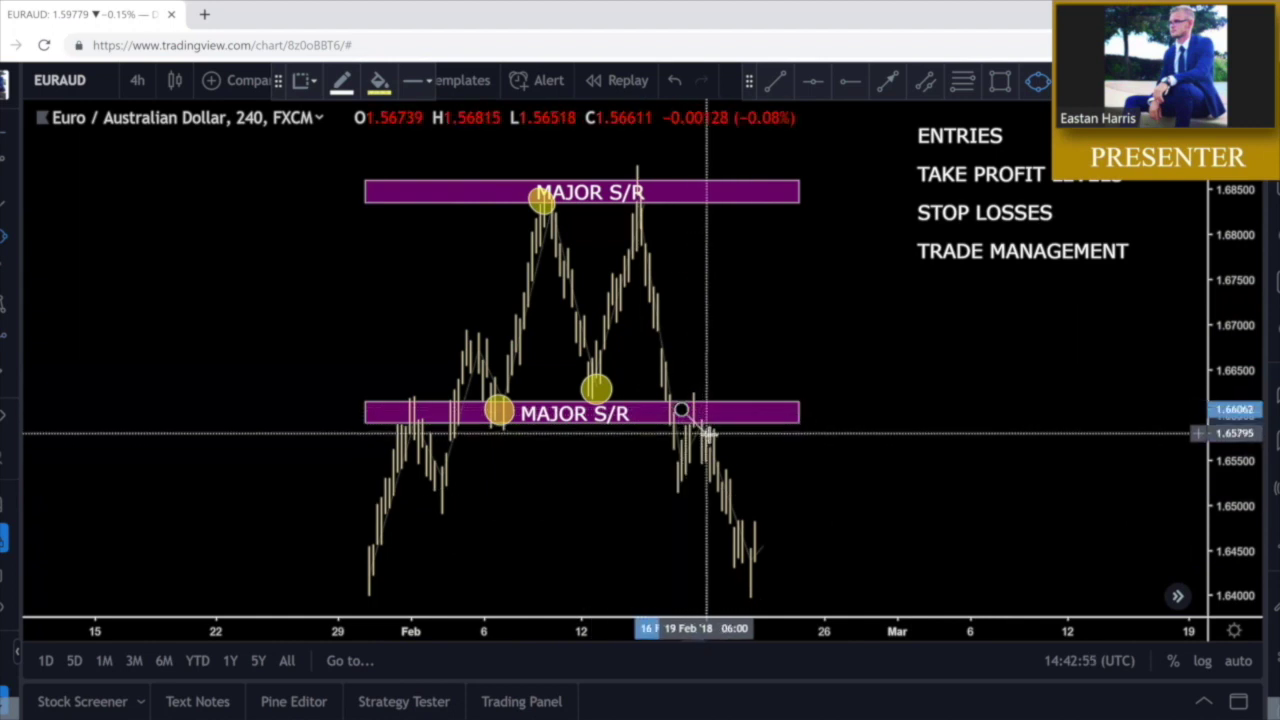
click(712, 436)
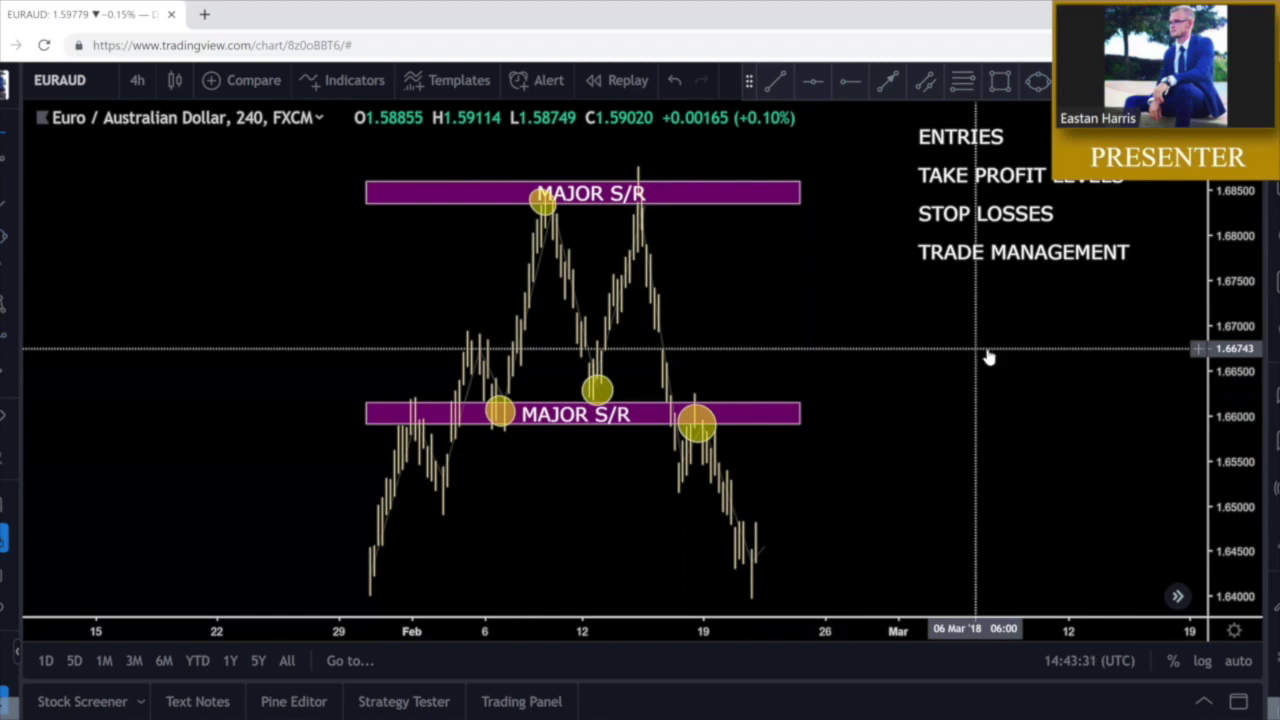
Place a long position with its entry at about 1.66082 on the first circled retest and stretch it to mid-March
click(1000, 280)
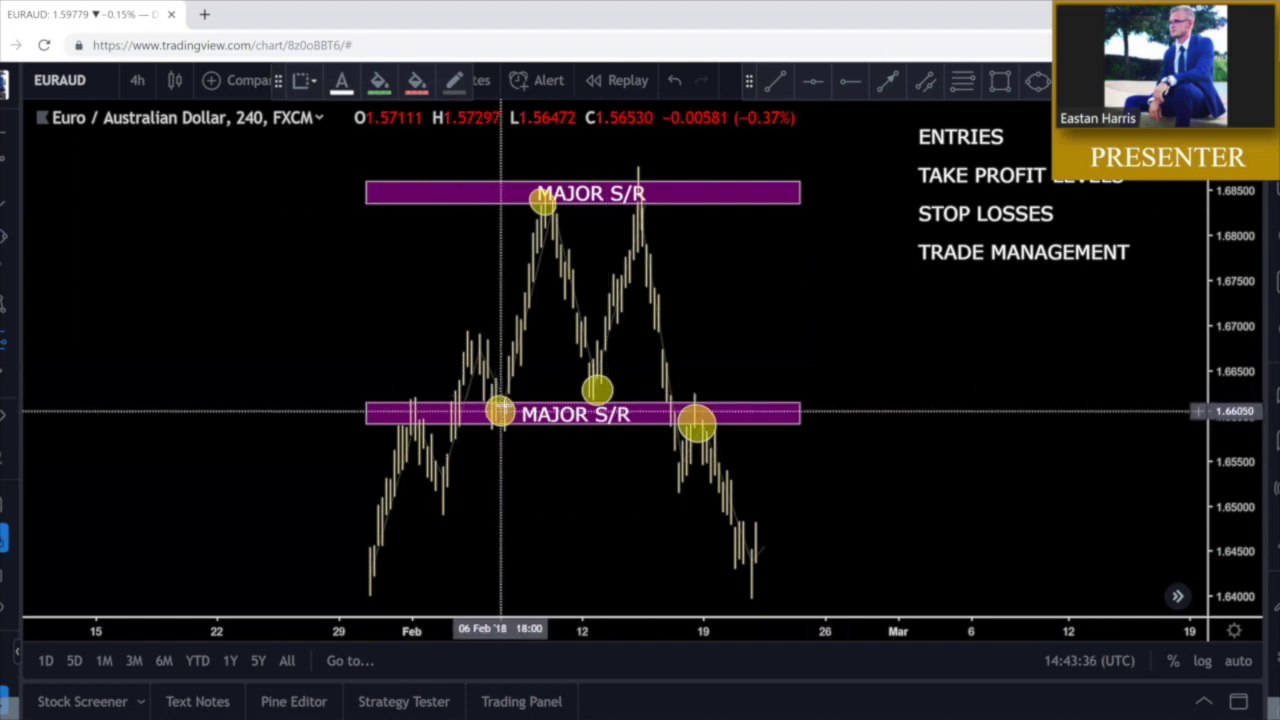
click(497, 409)
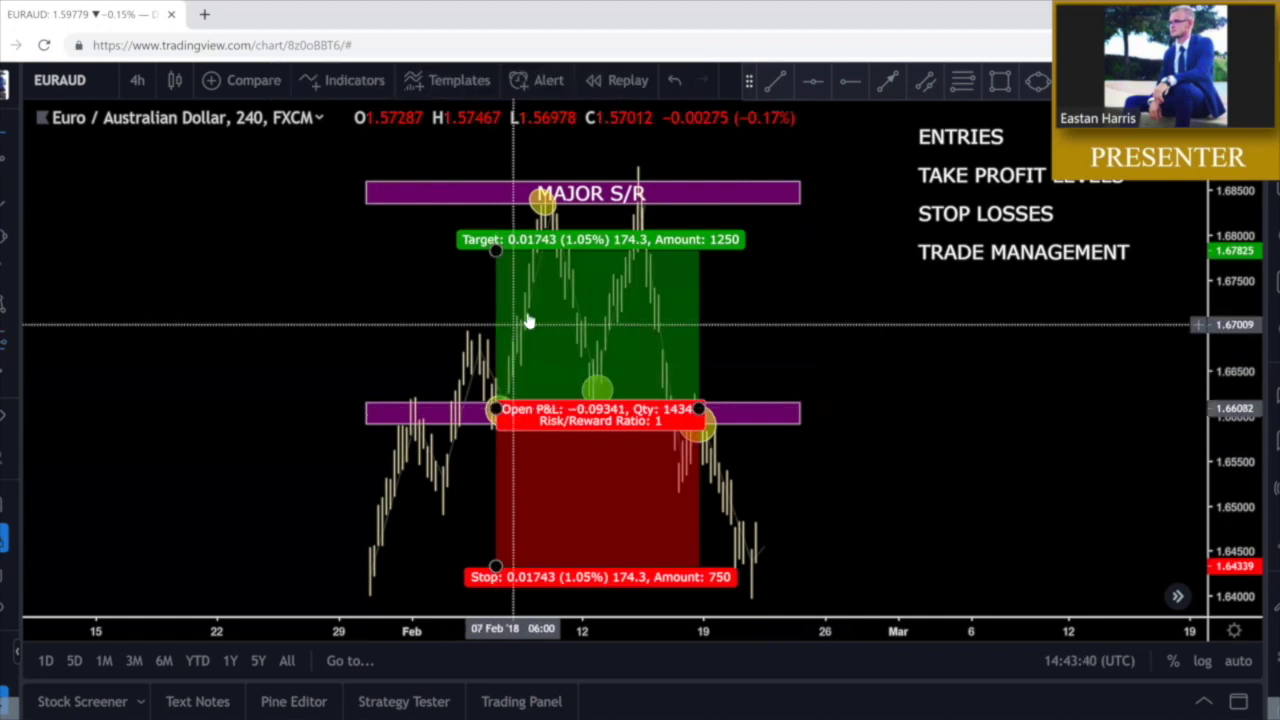
drag(699, 409, 1157, 437)
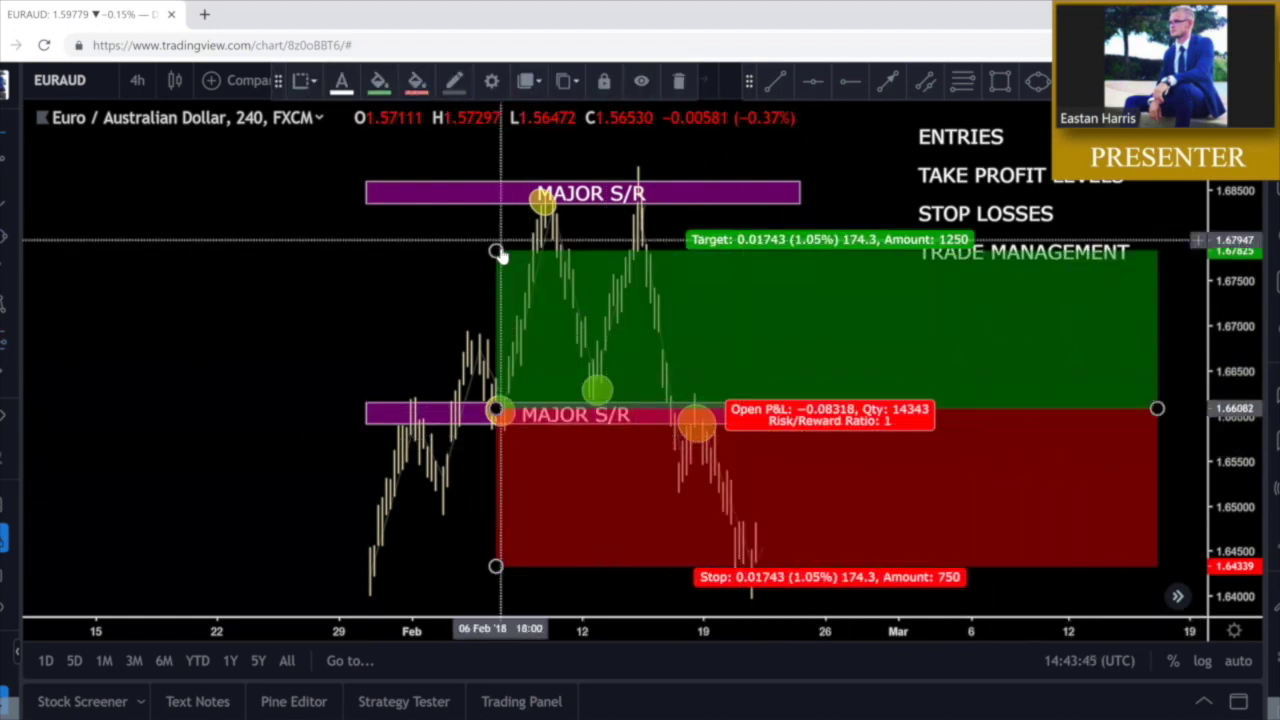
Set the long position's target to about 1.68331 at the upper zone and its stop to about 1.65144 below the swing low
drag(496, 250, 492, 205)
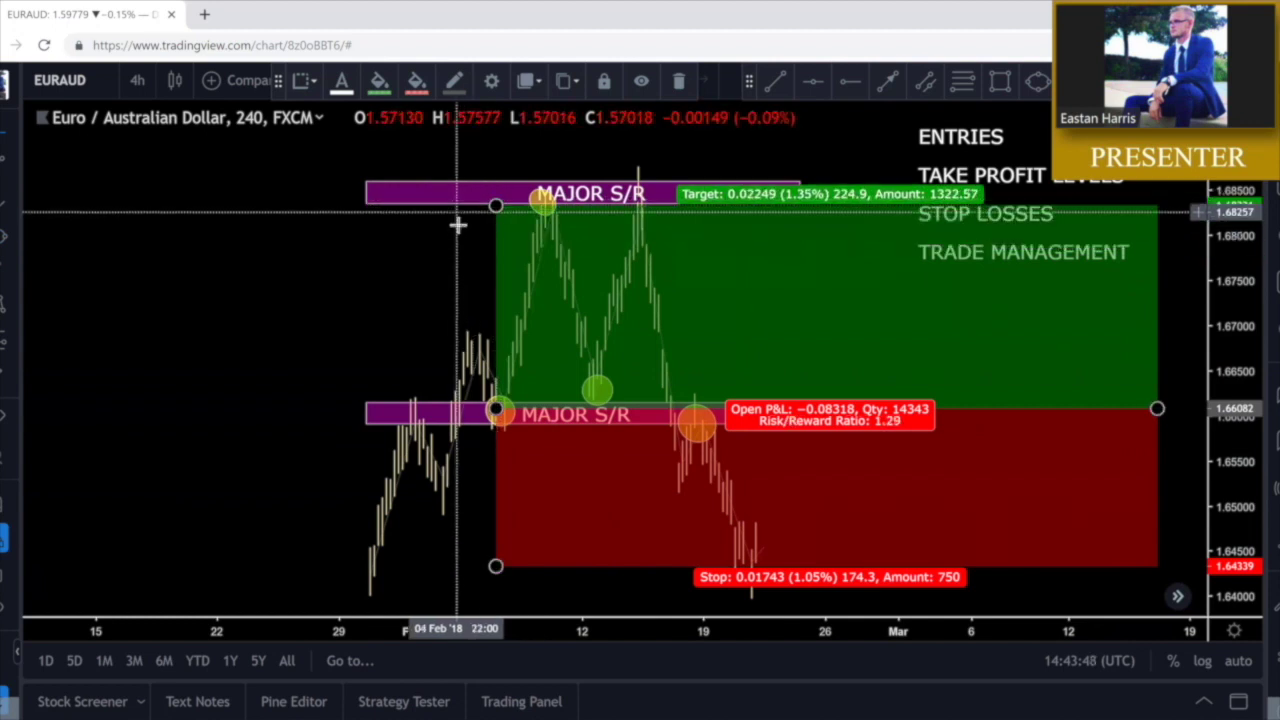
drag(495, 566, 508, 445)
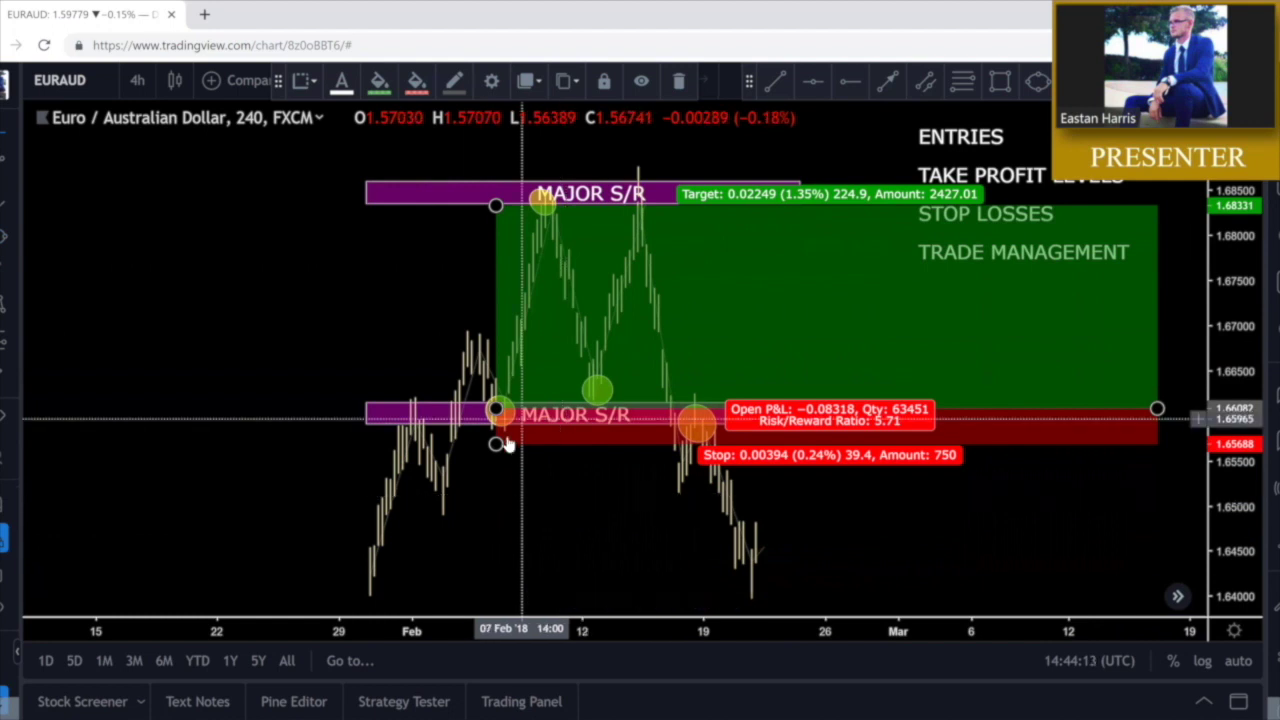
drag(497, 447, 499, 493)
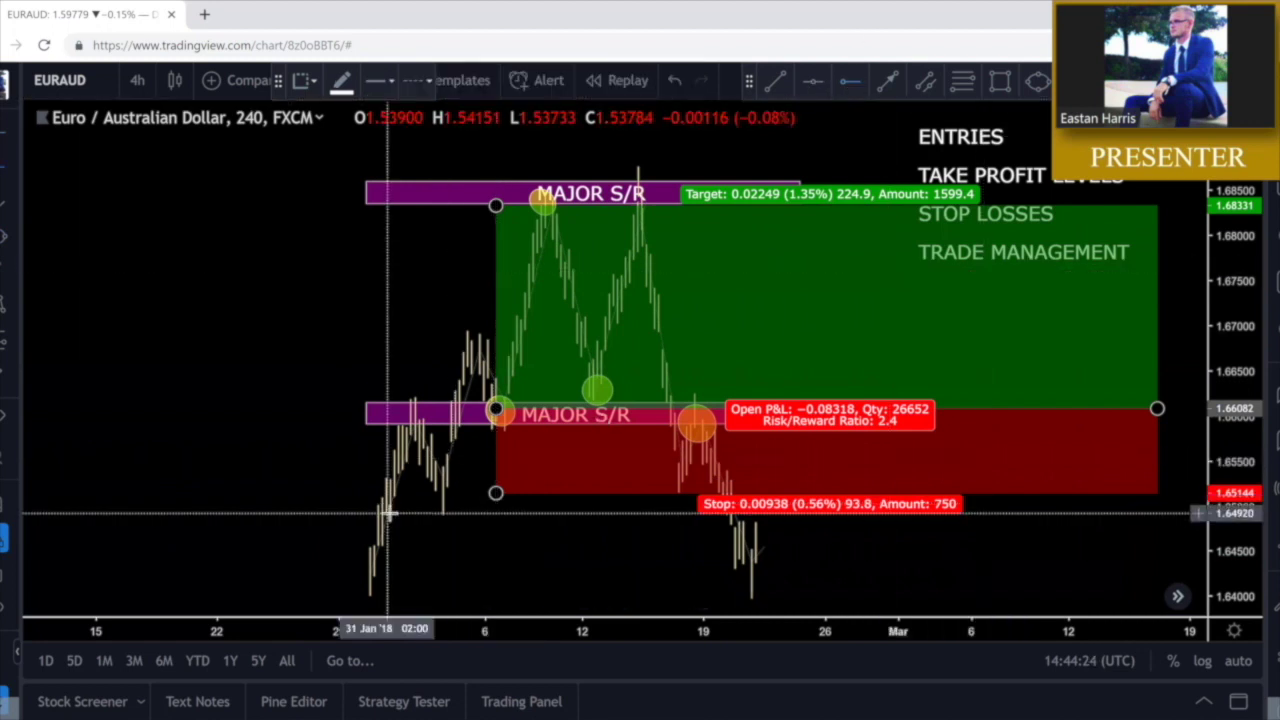
Draw a dashed horizontal ray at about 1.64920 along the earlier swing low and set the long position's stop to about 1.64739 below it
click(474, 537)
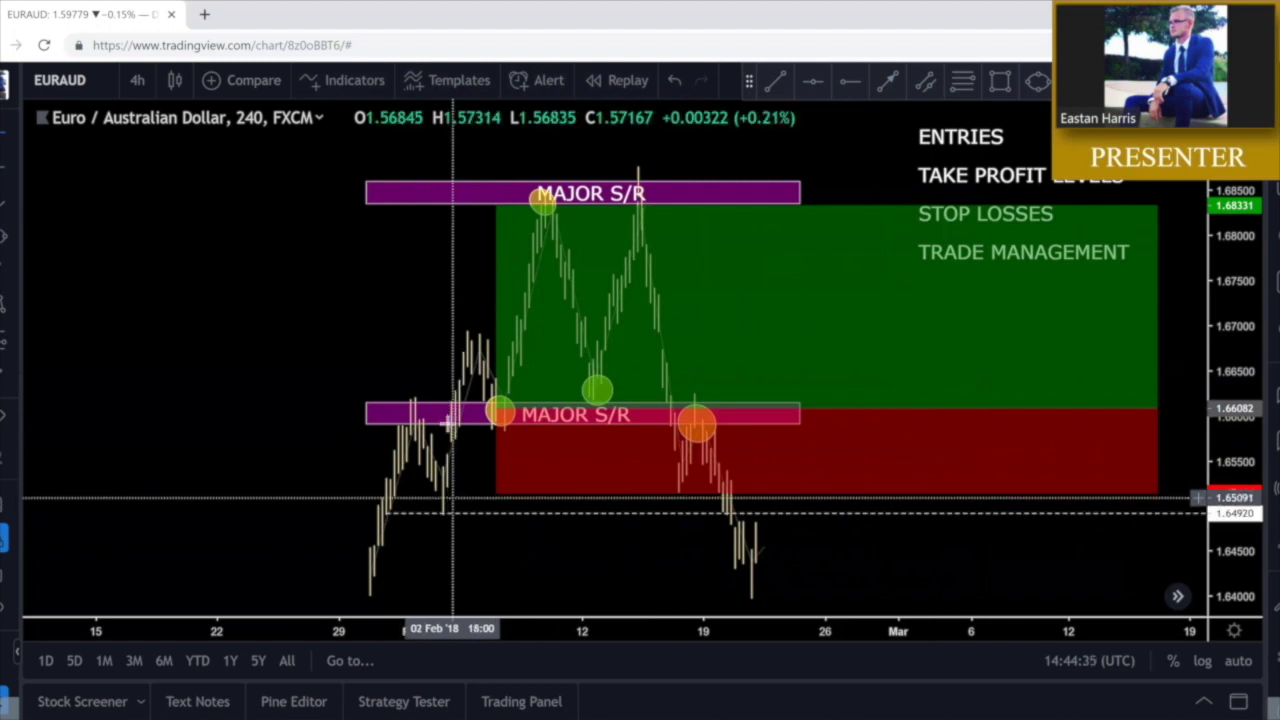
click(487, 360)
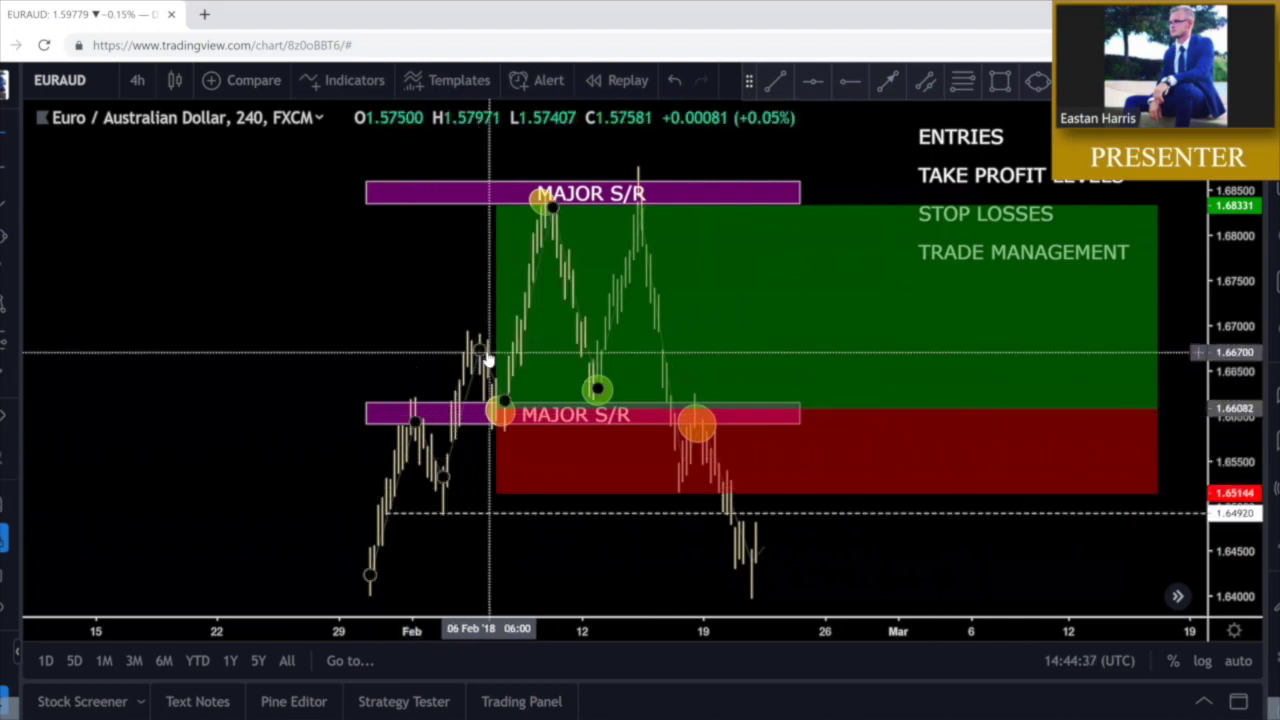
drag(494, 491, 492, 530)
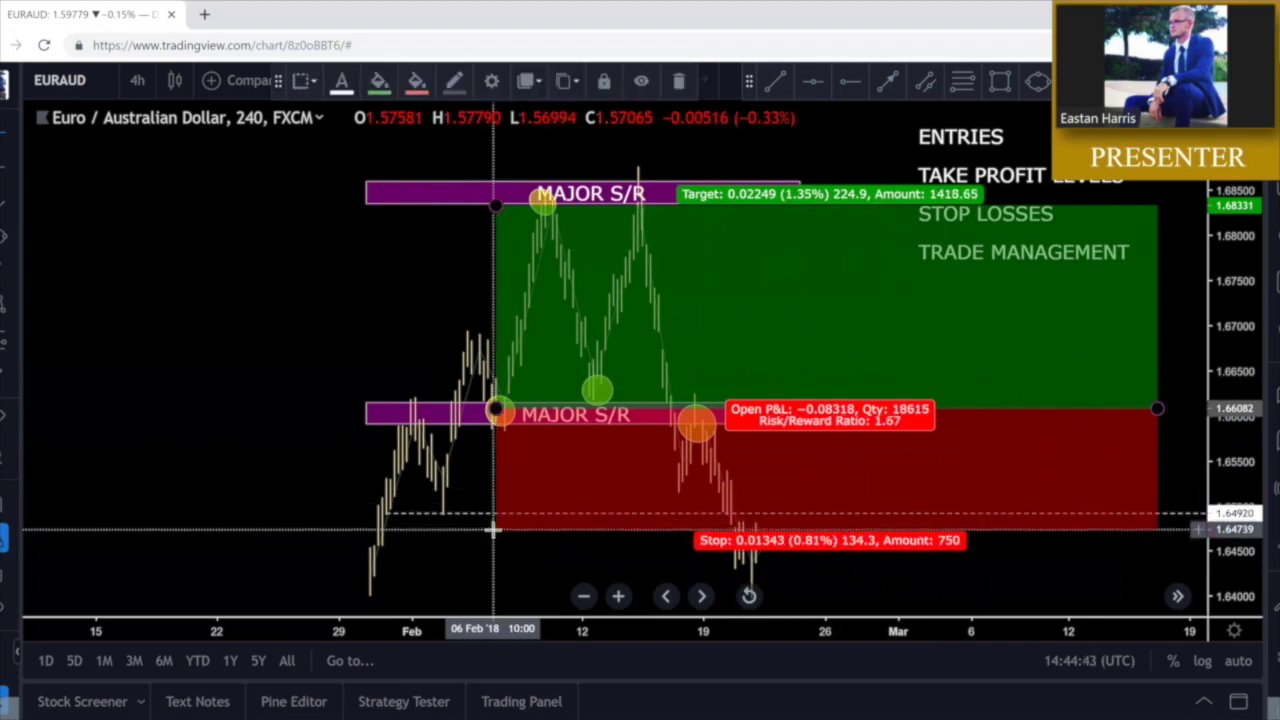
click(463, 554)
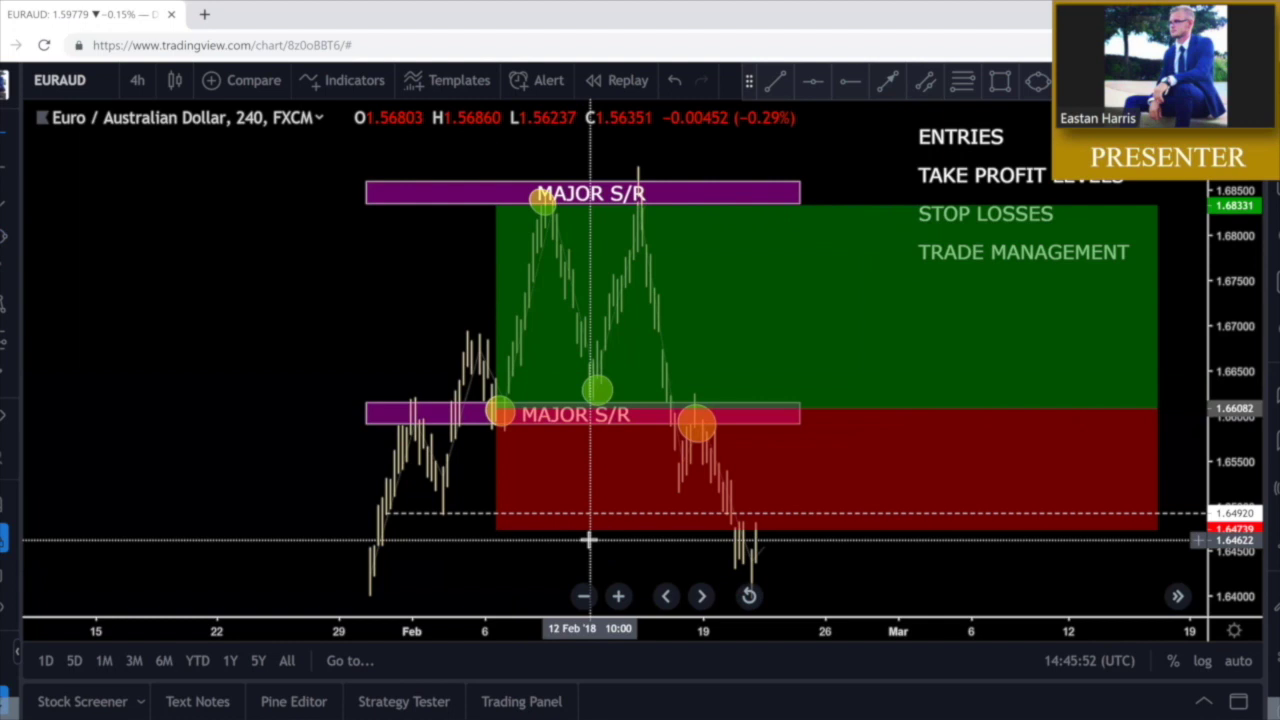
Sketch two yellow arrows from the long entry, one down to about 1.65517 and one back up into the lower zone
click(885, 86)
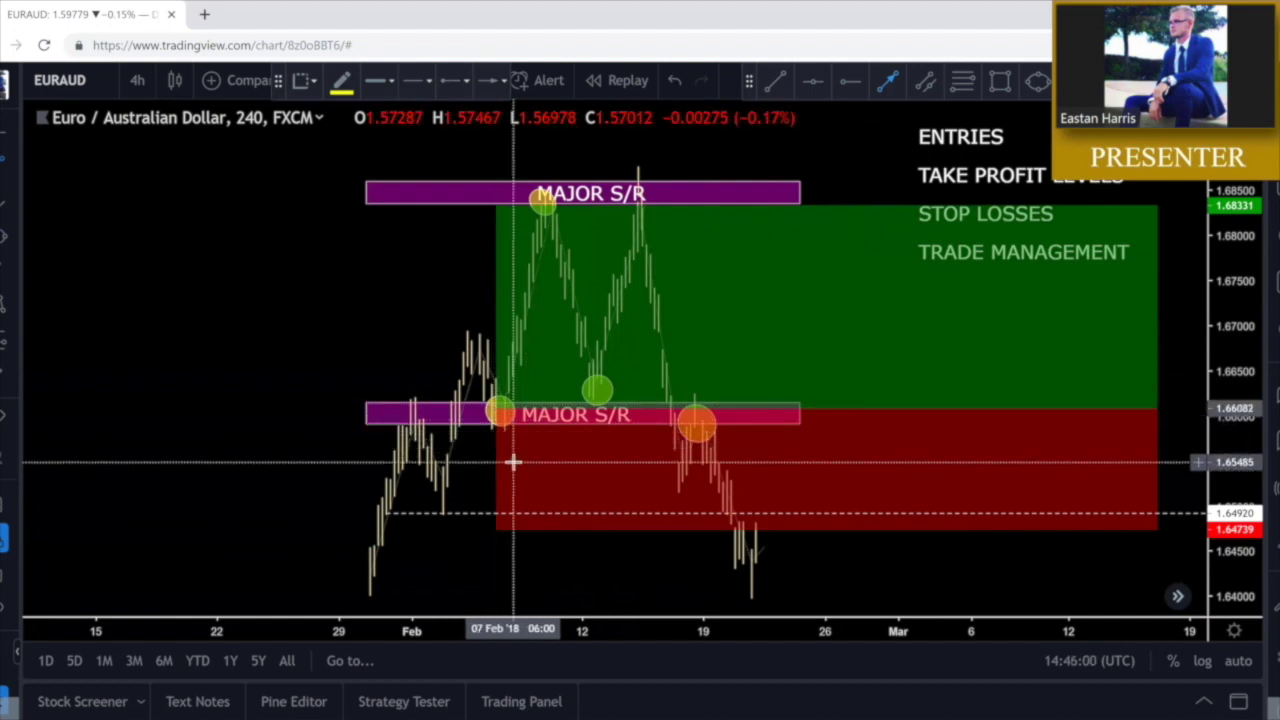
mouse_move(492, 405)
mouse_down()
mouse_move(512, 459)
mouse_move(530, 451)
mouse_move(532, 416)
mouse_up()
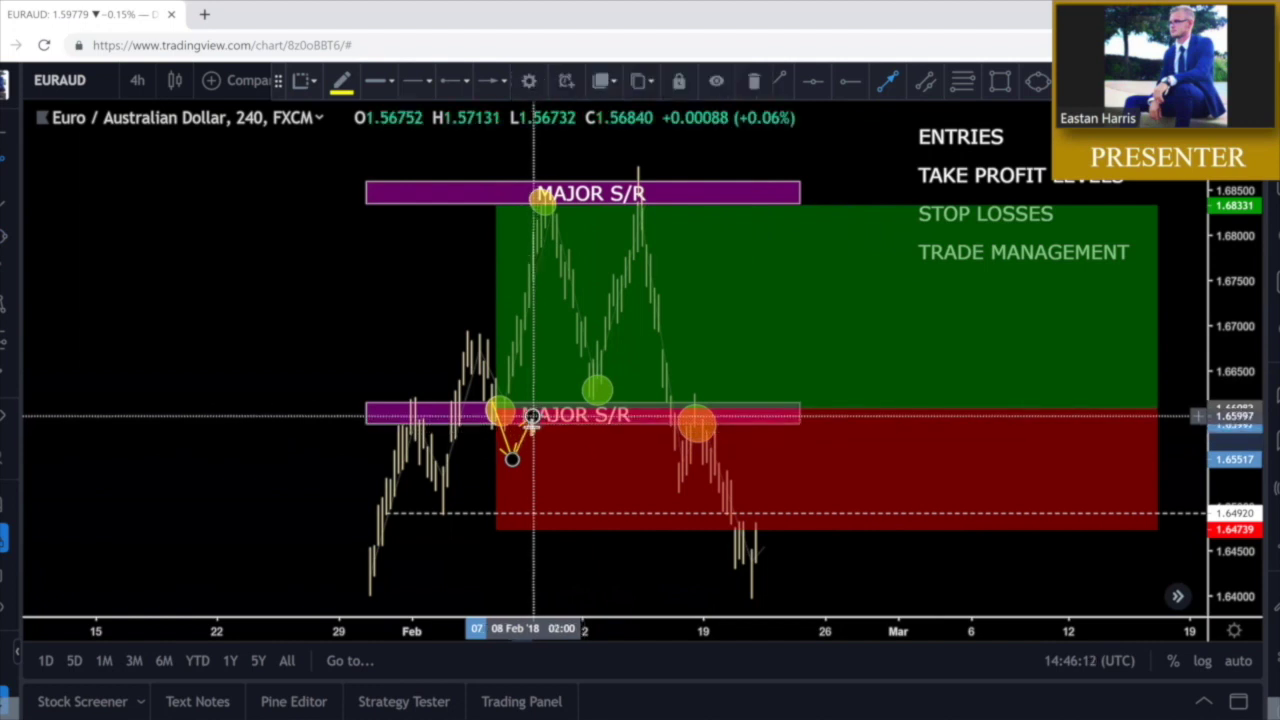
click(462, 464)
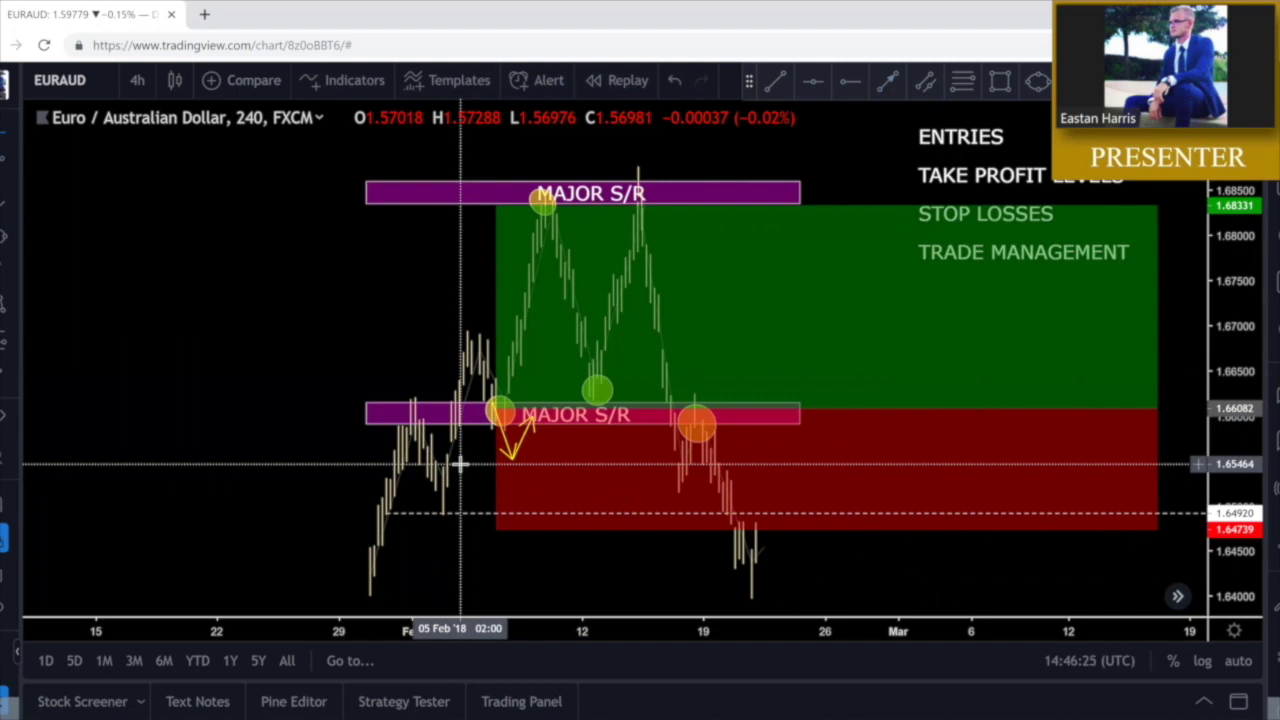
Try tighter stops for the long position, first near the arrows' low and then at about 1.65901 on the lower zone's bottom edge
click(528, 435)
click(515, 440)
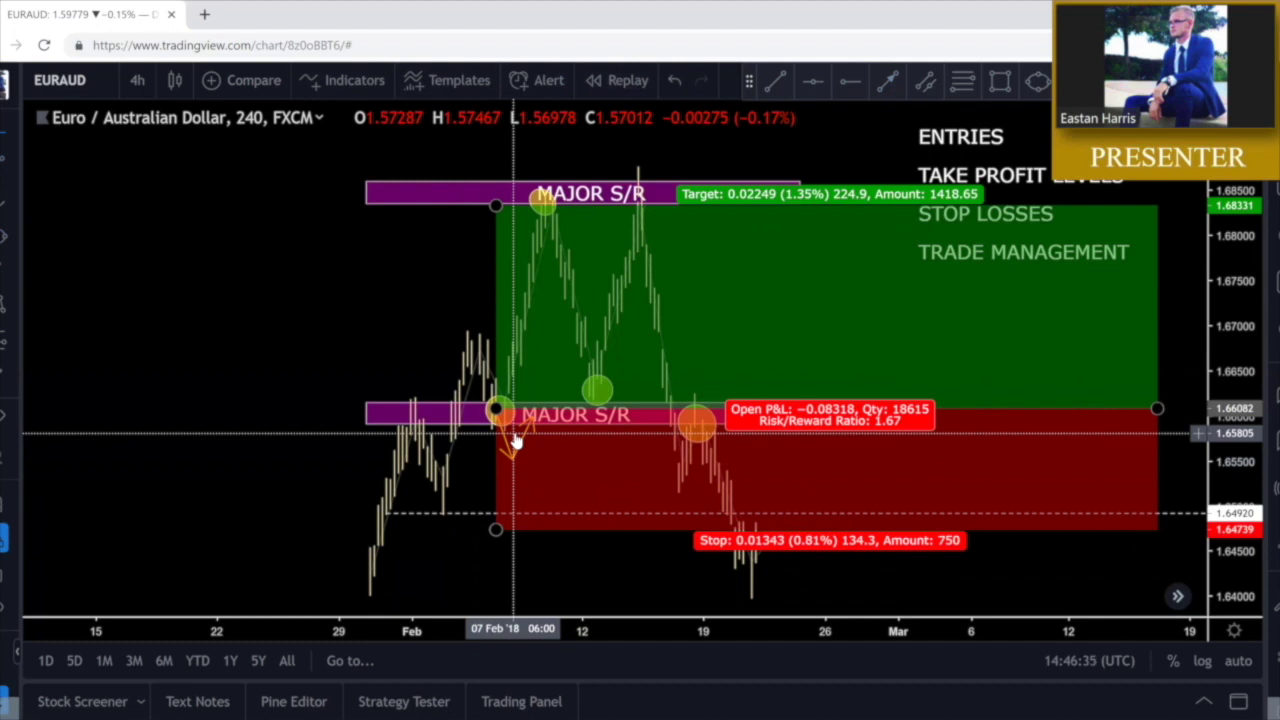
drag(495, 528, 496, 455)
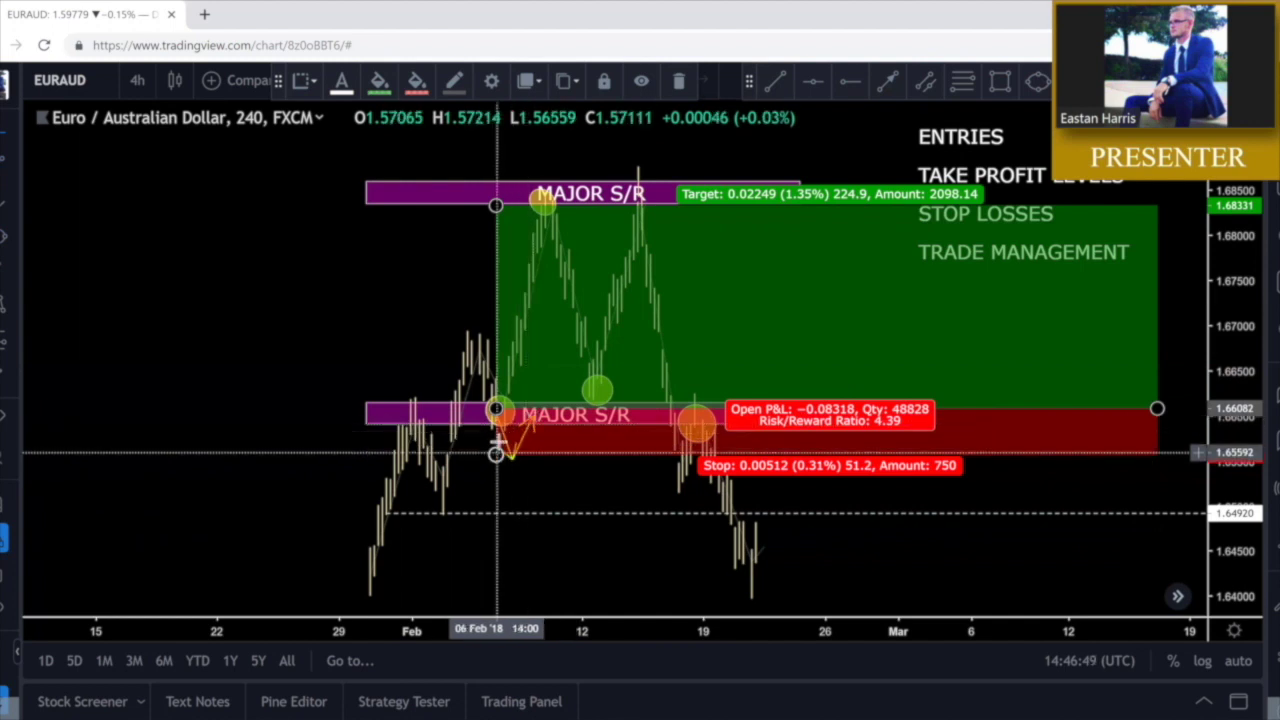
drag(496, 453, 500, 425)
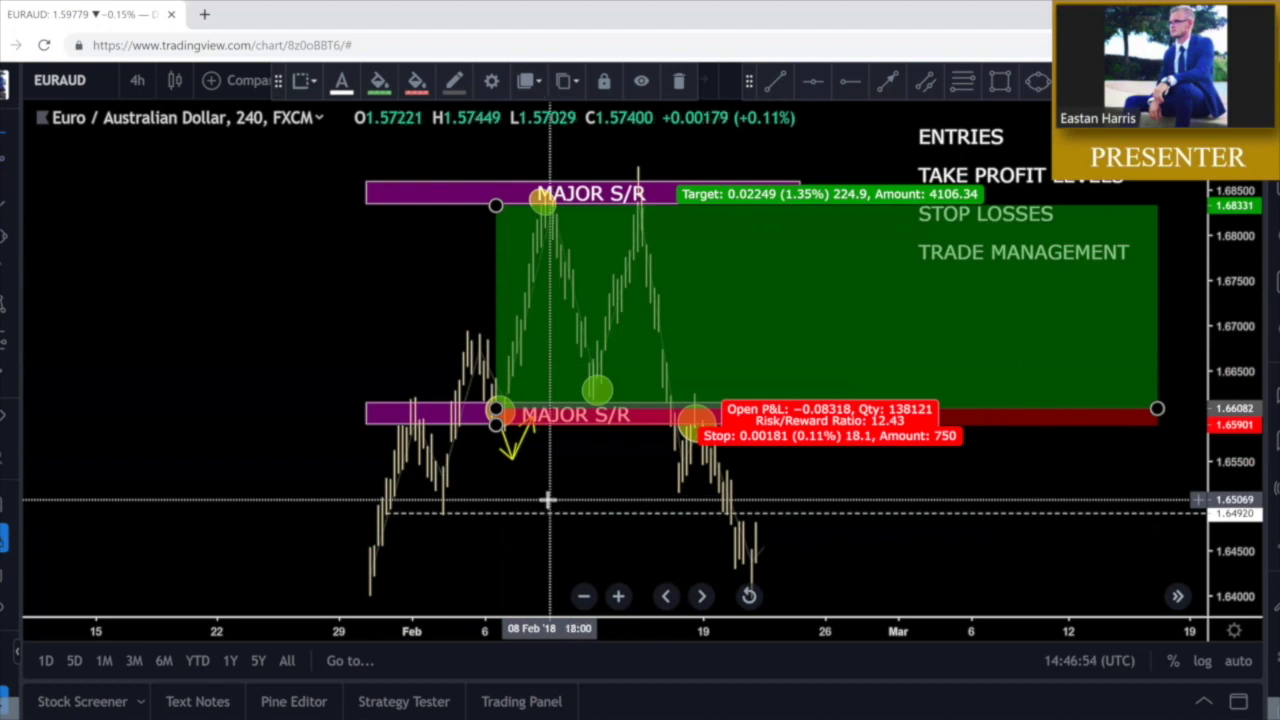
Set the long position's stop to about 1.64782 below the dashed ray and delete the two yellow arrows under the entry
drag(496, 425, 485, 525)
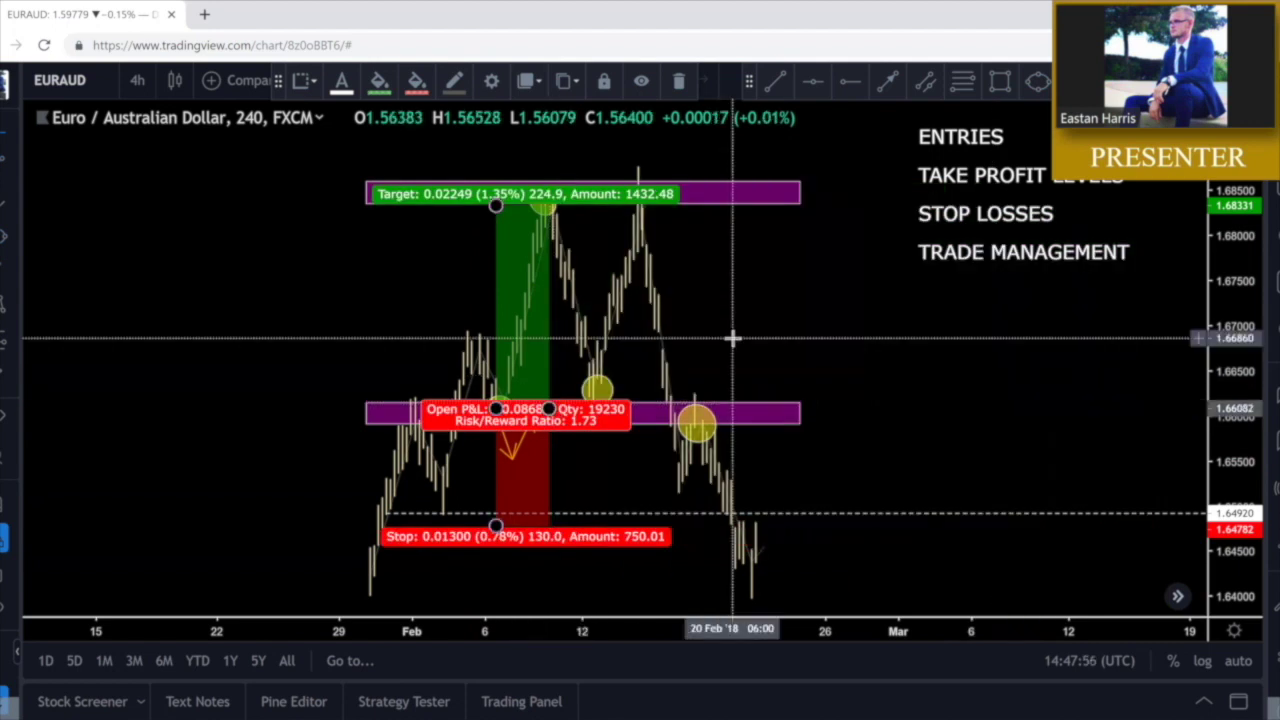
click(737, 337)
click(520, 345)
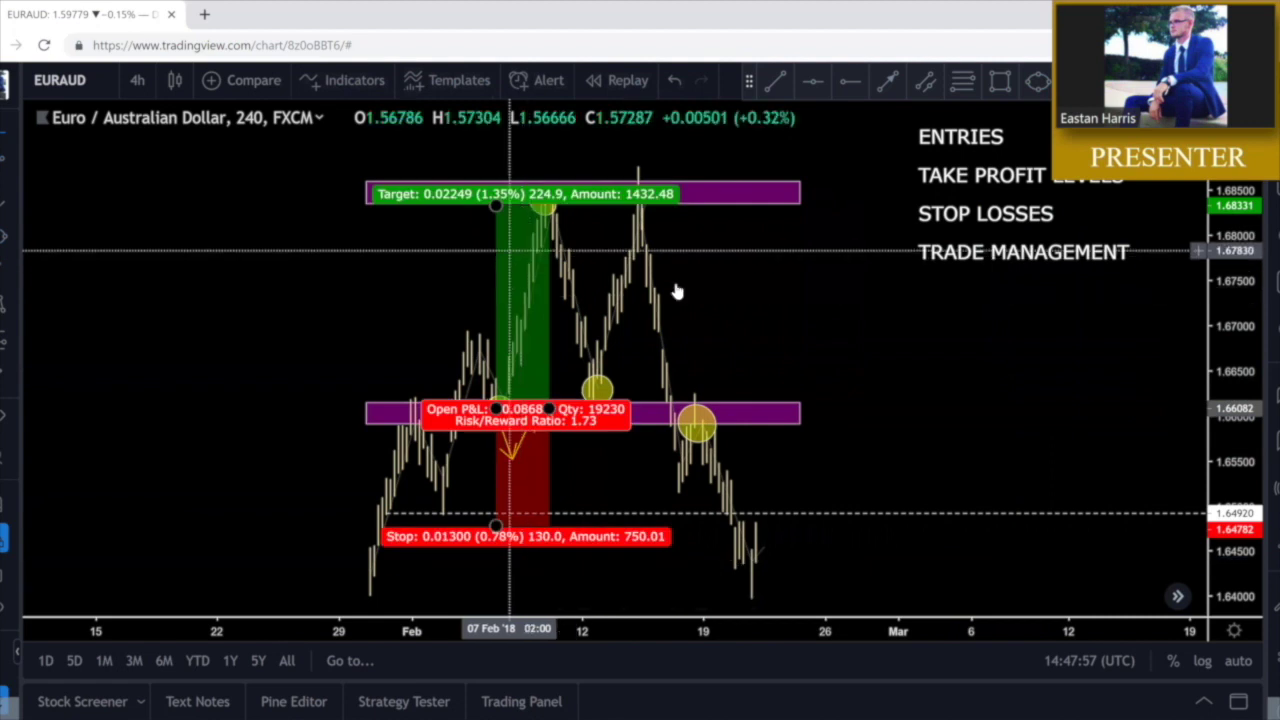
click(854, 451)
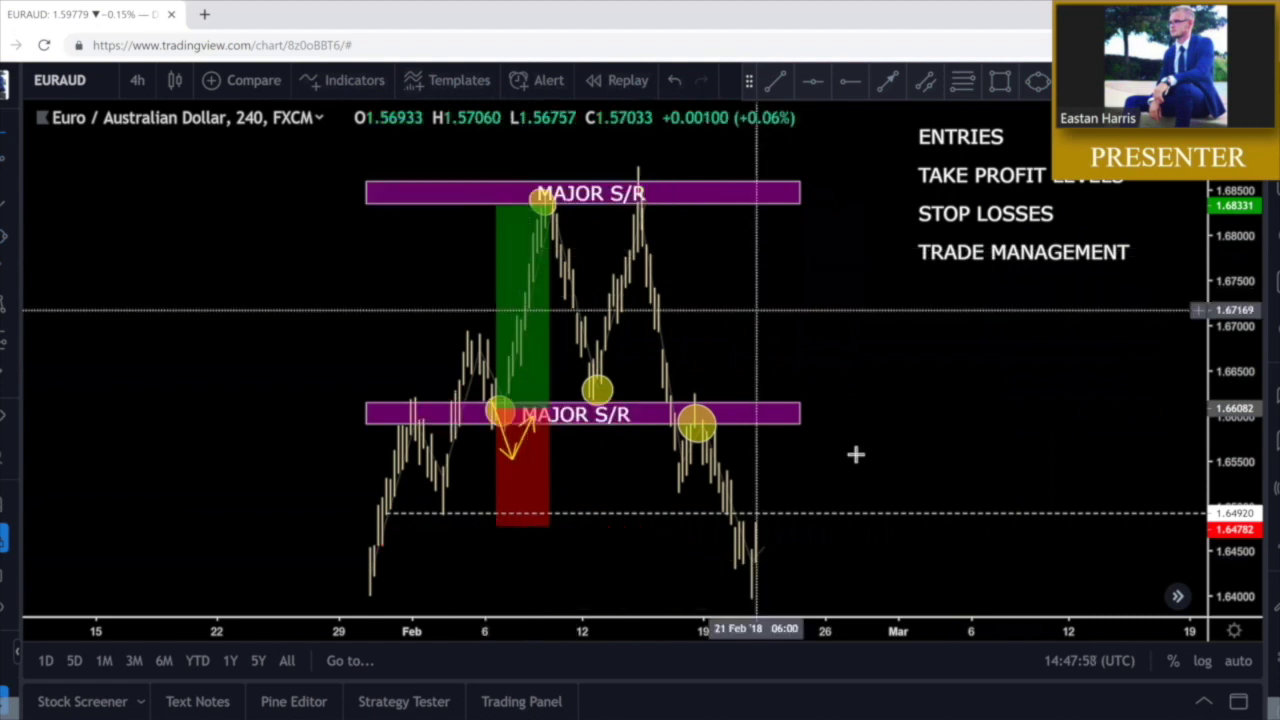
click(509, 456)
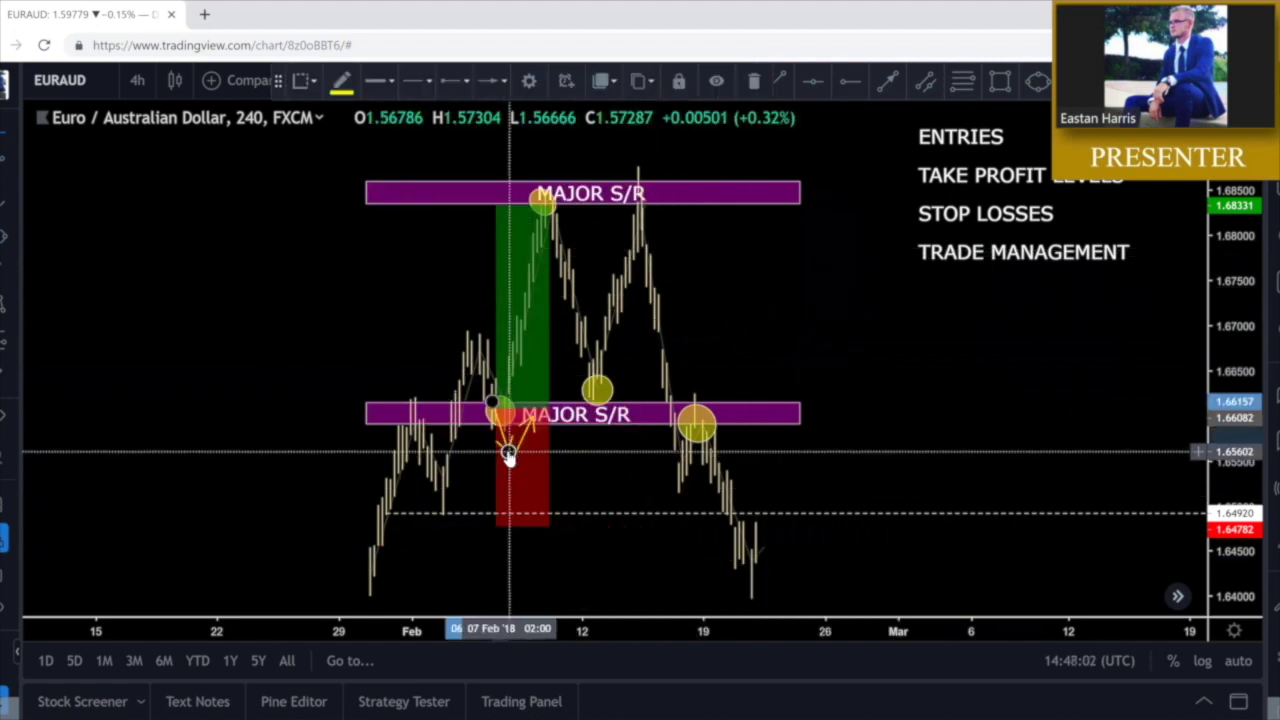
key(Delete)
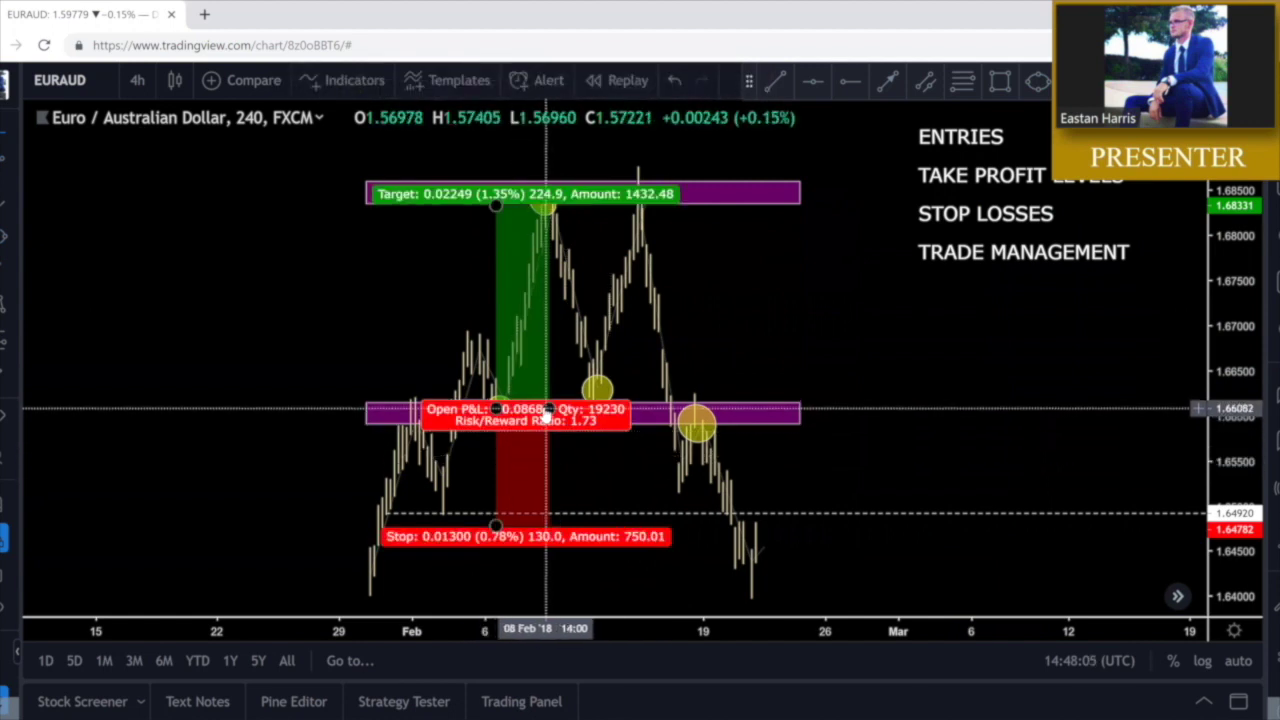
Shorten the long position to end on 8 Feb and mark its entry and the first peak with yellow arrows
drag(546, 409, 537, 409)
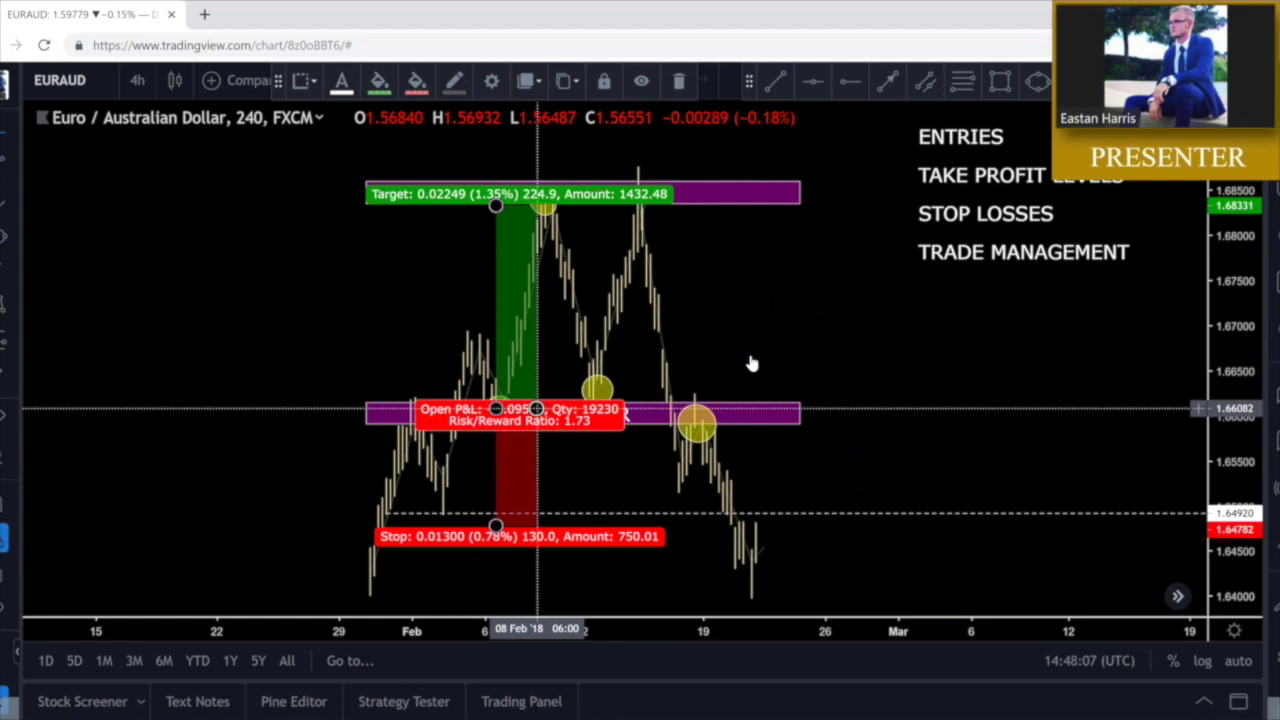
click(822, 326)
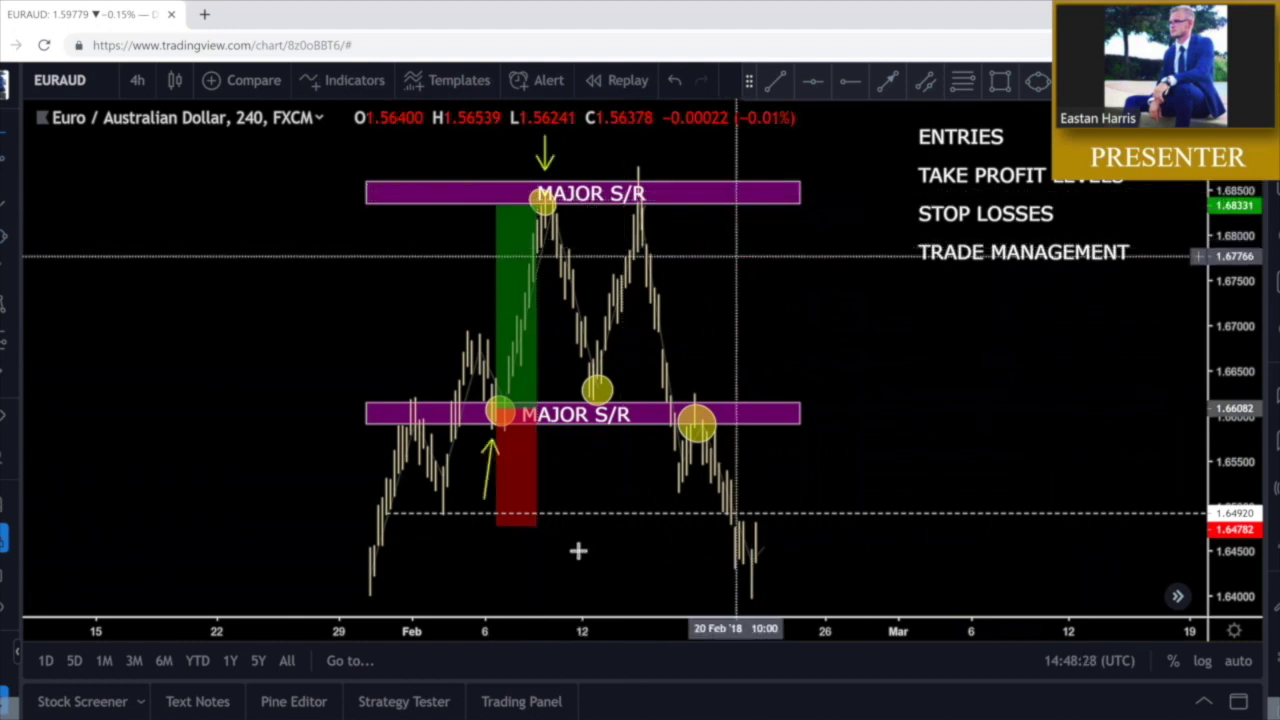
mouse_move(495, 423)
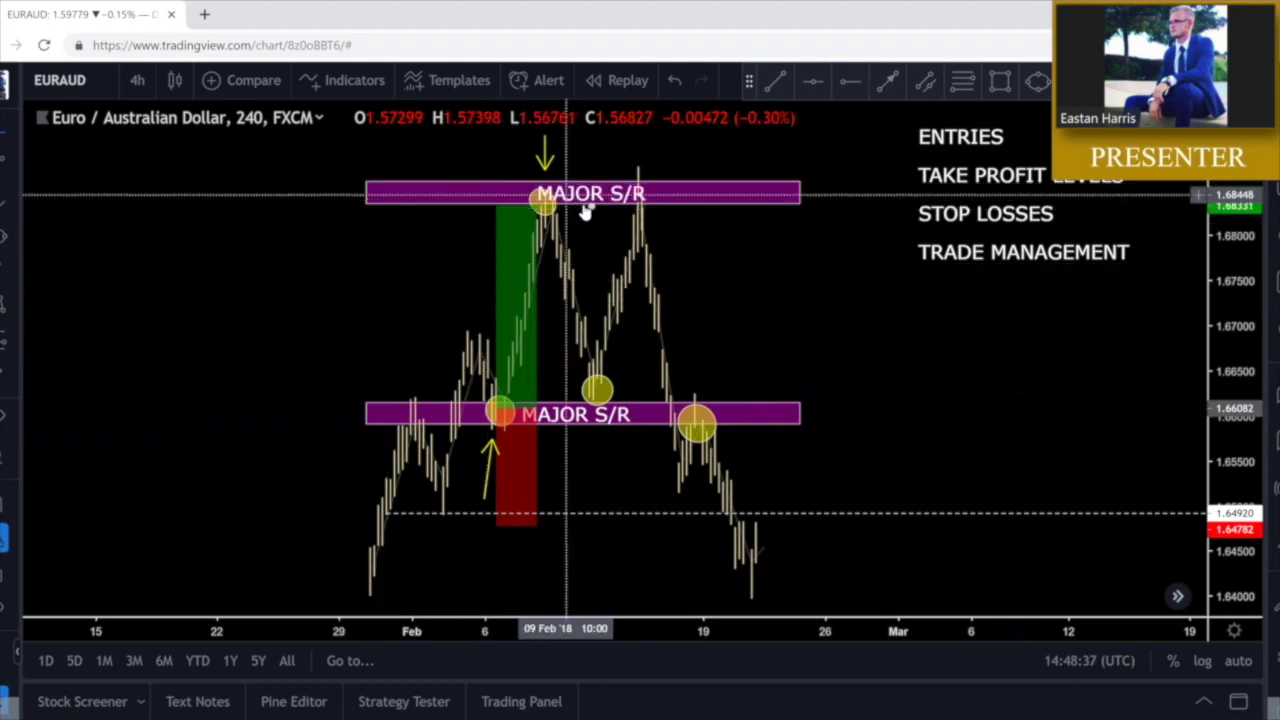
drag(584, 230, 609, 268)
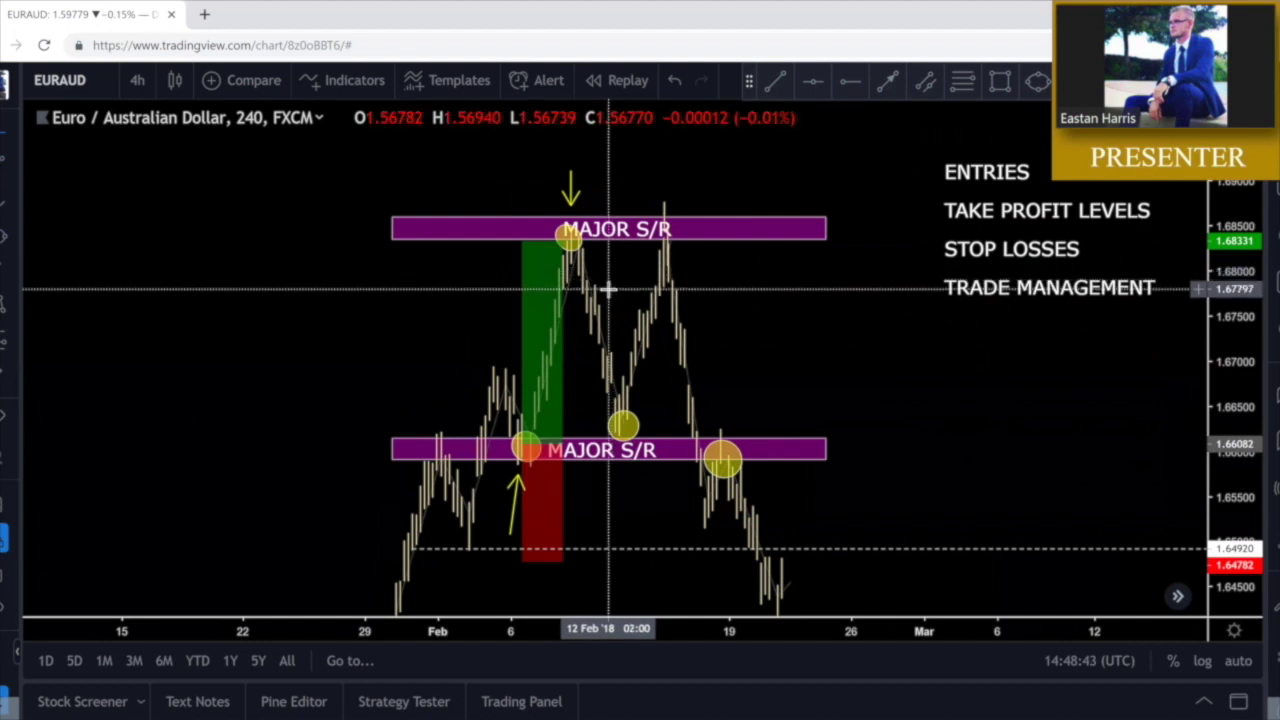
click(598, 237)
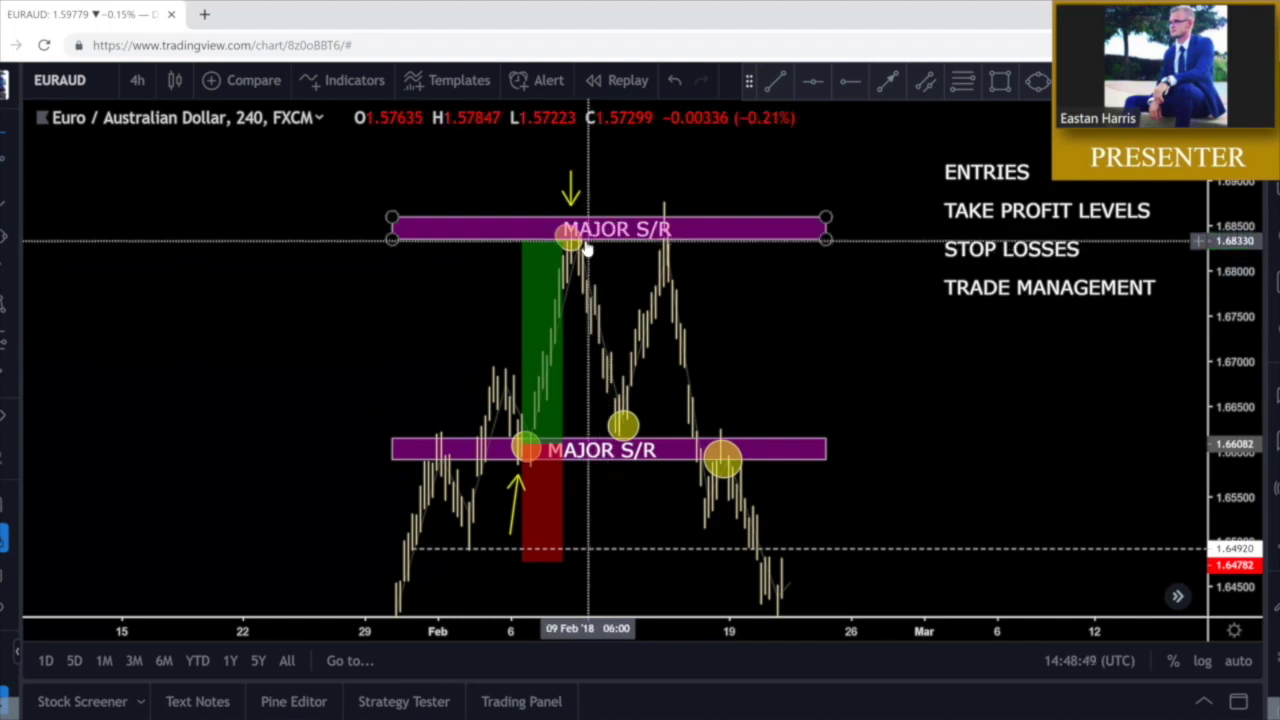
click(592, 318)
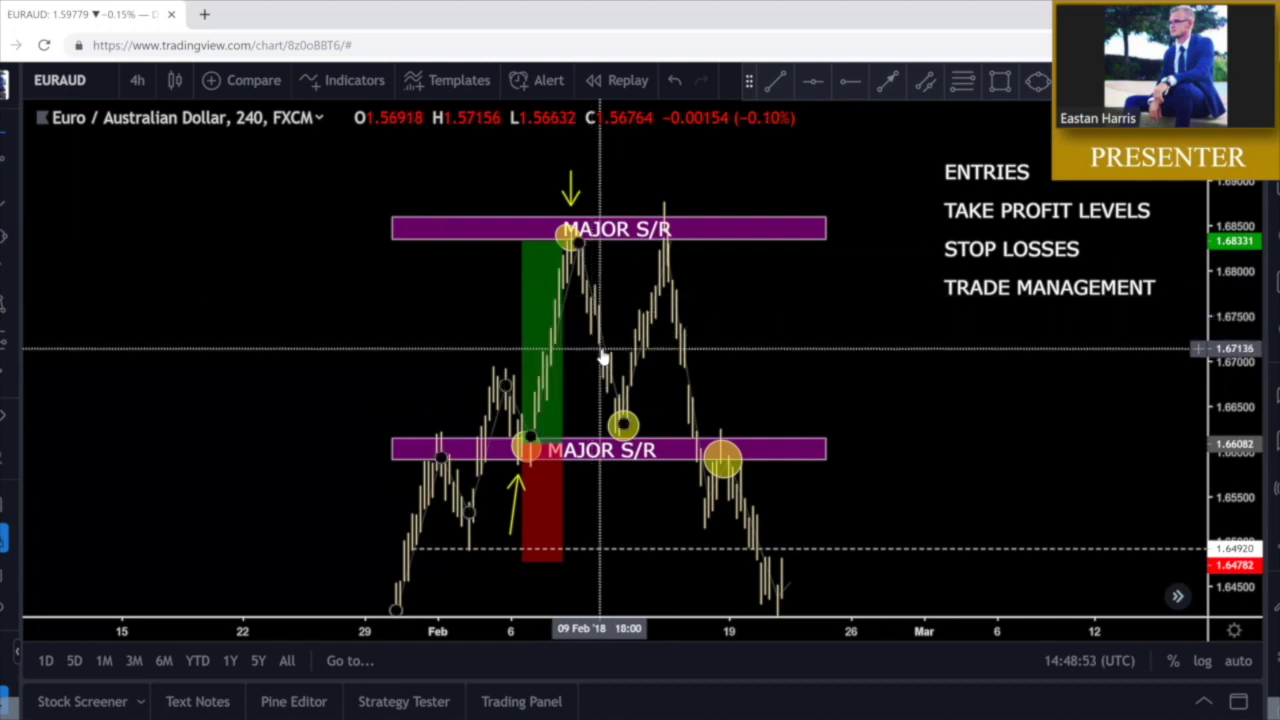
click(788, 371)
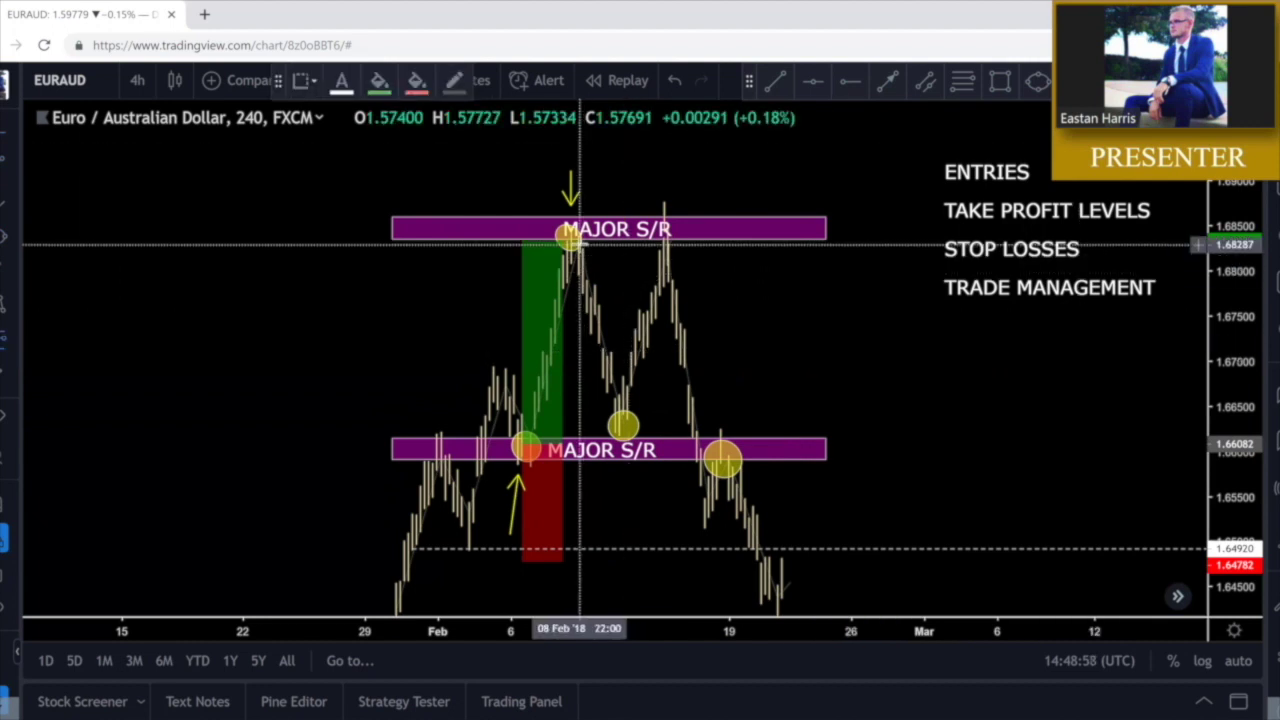
Place a short position entering at about 1.68383 on the first circled peak, with its target at about 1.66153 and stop at about 1.69267
click(575, 240)
drag(831, 298, 866, 383)
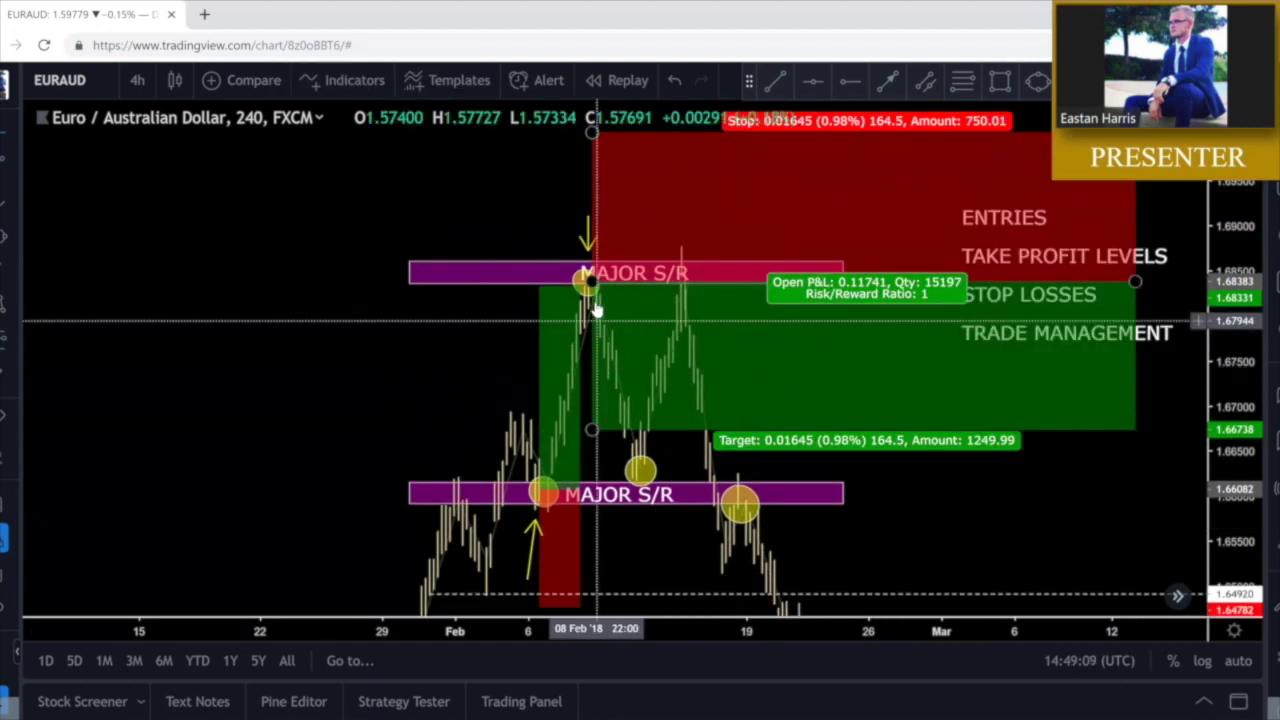
drag(592, 432, 601, 483)
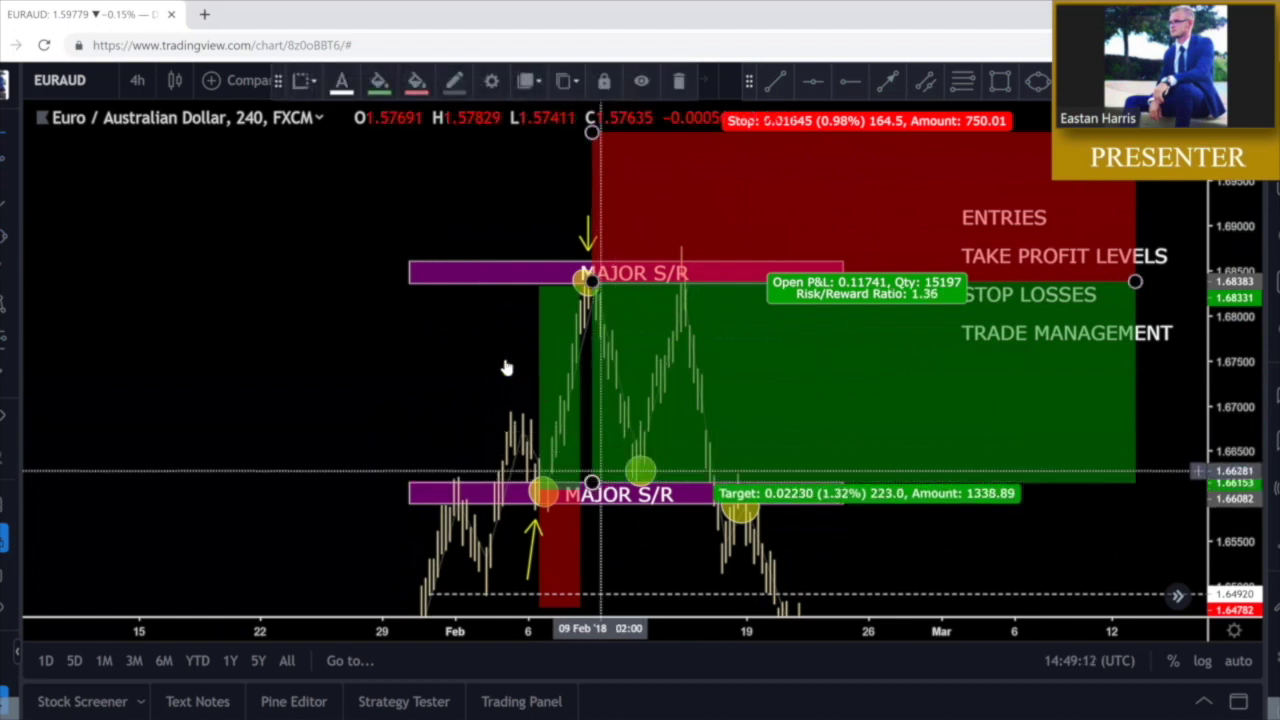
drag(592, 132, 578, 191)
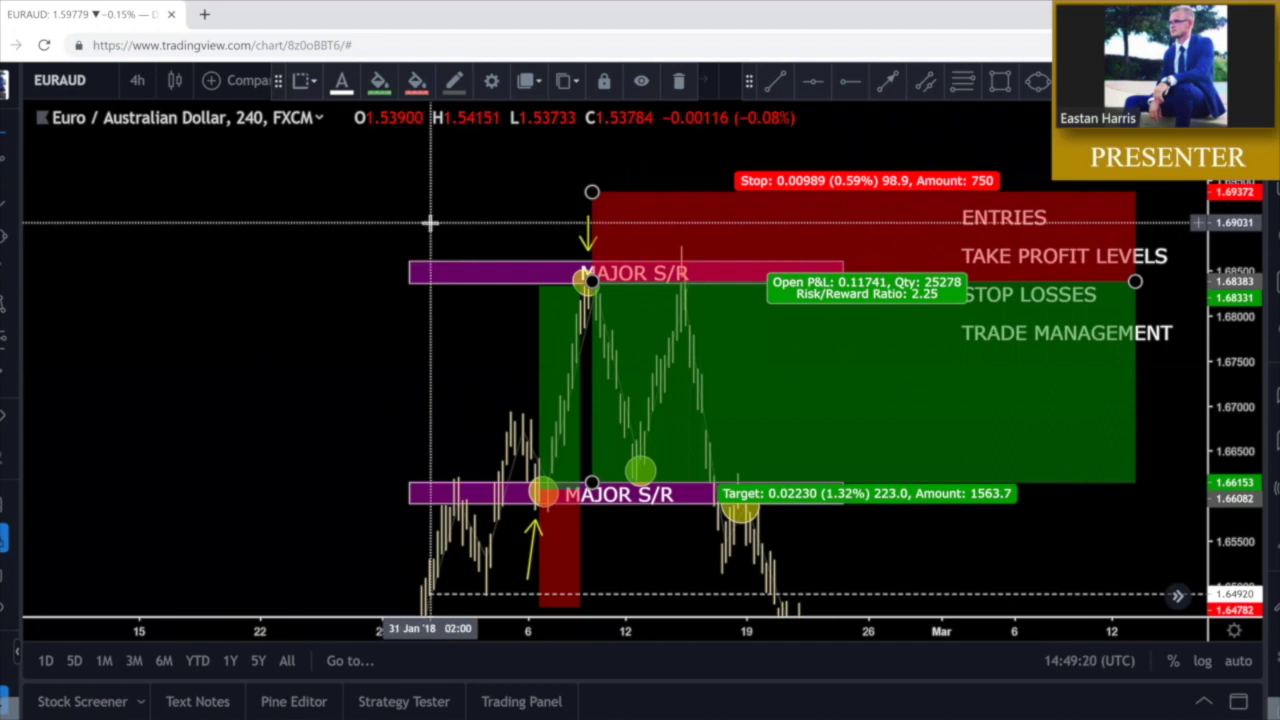
drag(486, 214, 504, 231)
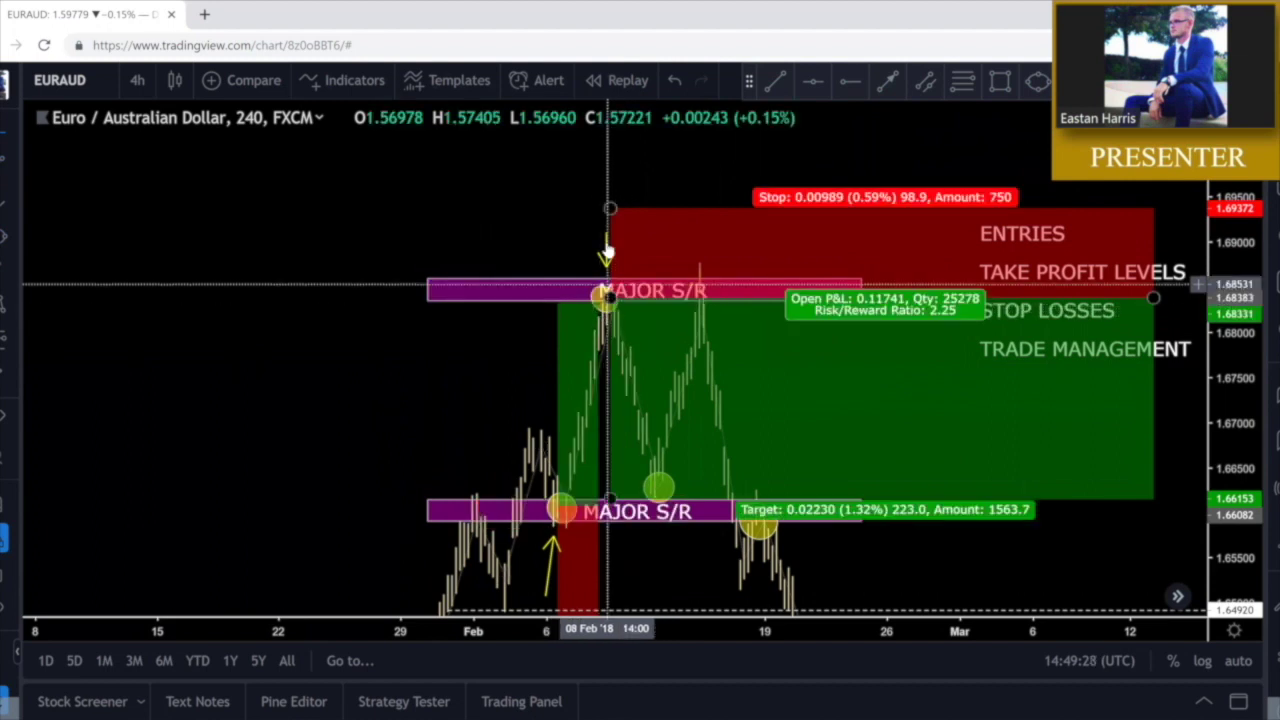
drag(610, 212, 610, 218)
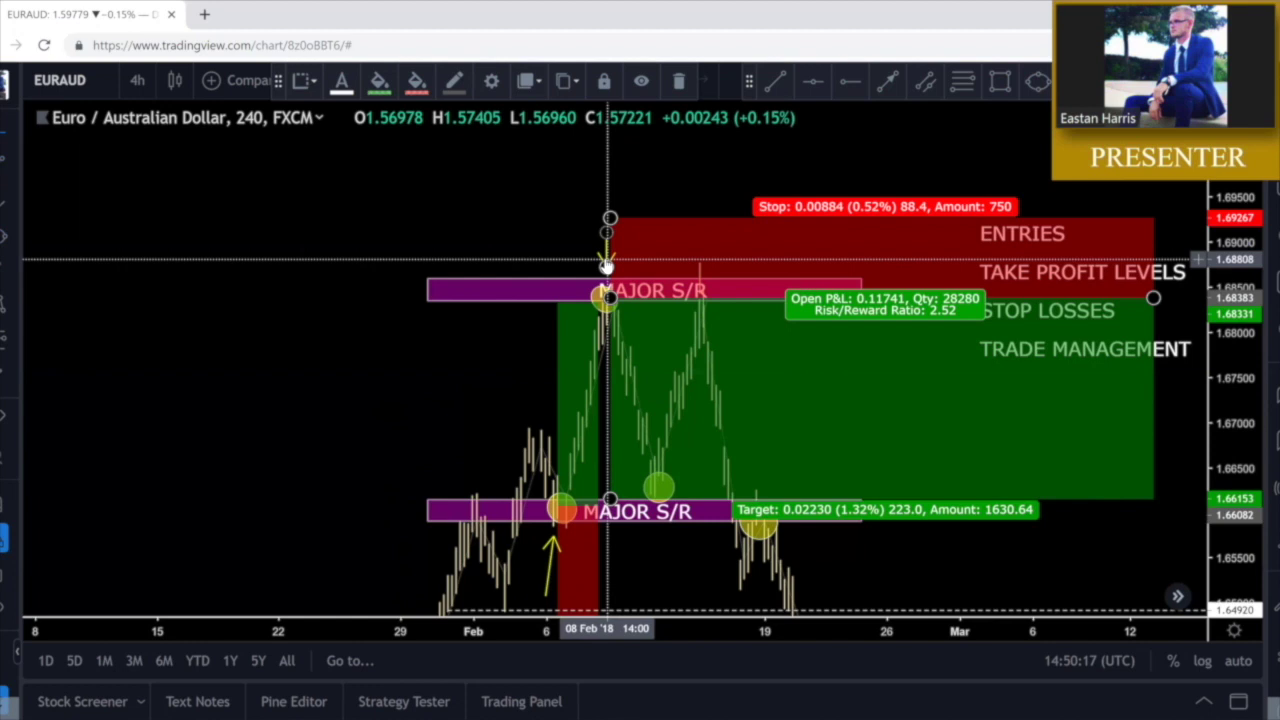
click(606, 265)
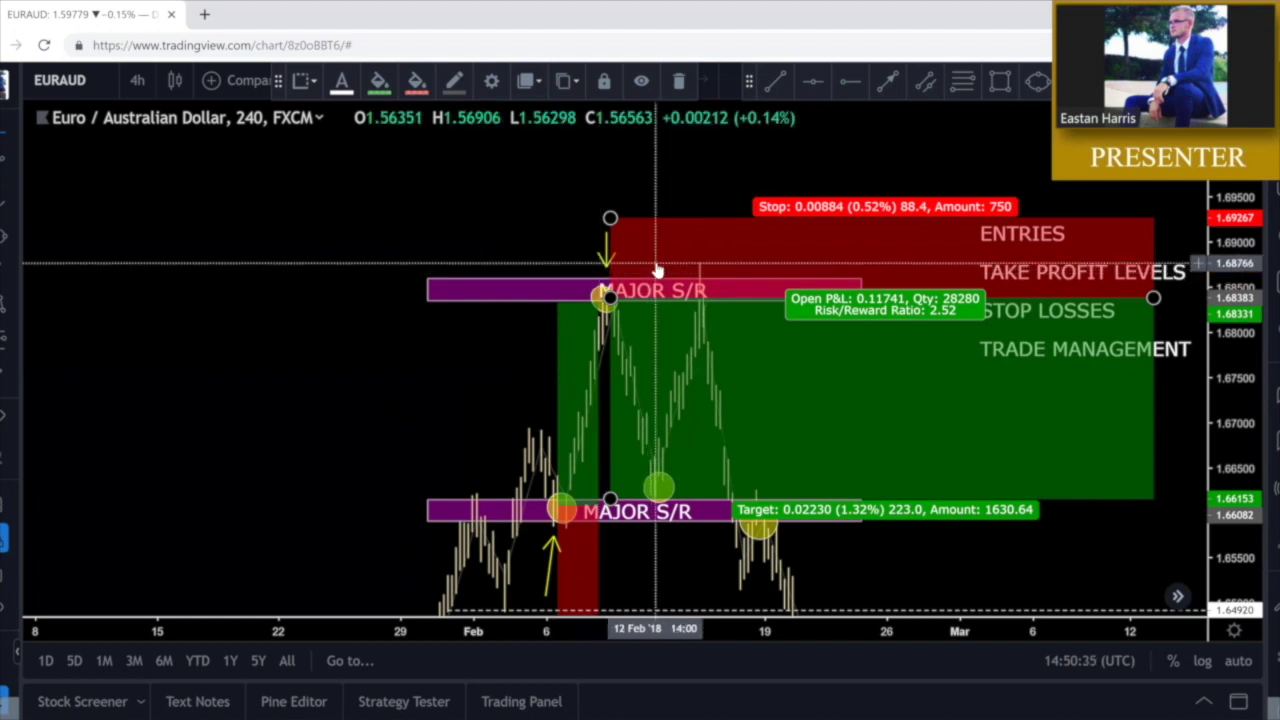
Raise the short position's stop to about 1.69491 and shorten the position to end on 12 Feb at the second circled touch
mouse_move(1153, 298)
mouse_down()
mouse_move(837, 357)
mouse_move(862, 355)
mouse_up()
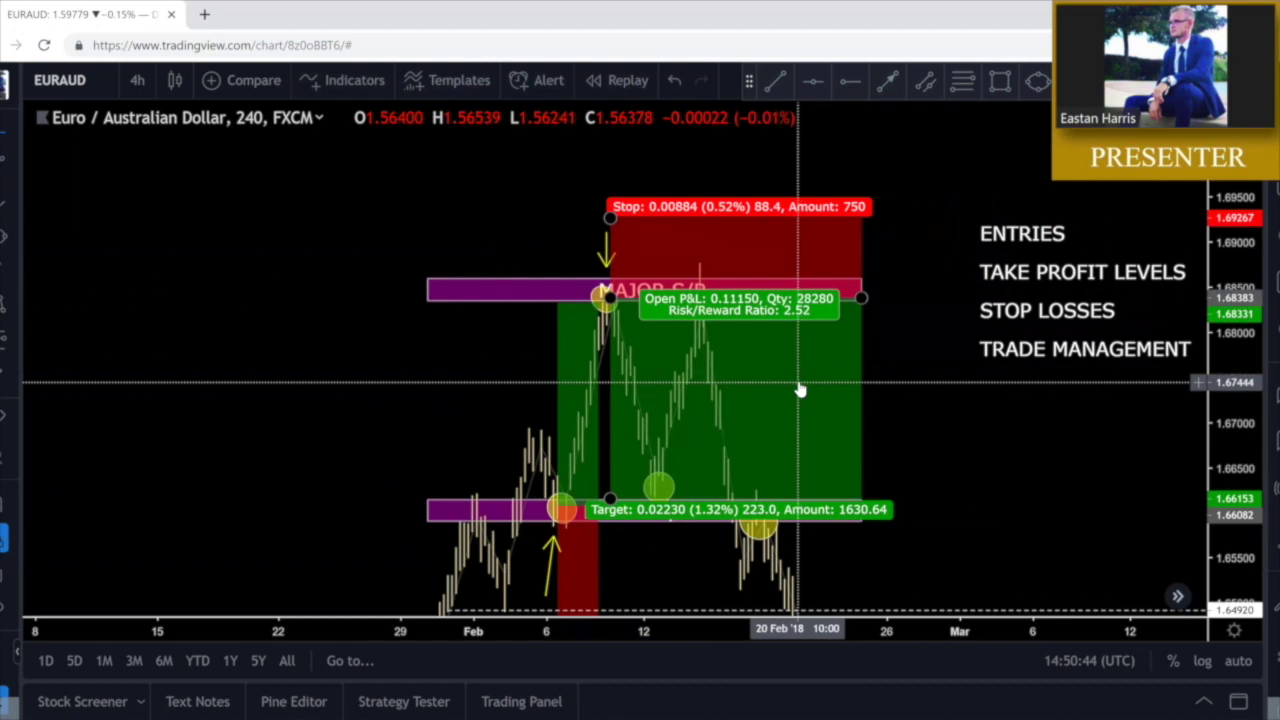
drag(610, 218, 611, 197)
drag(917, 367, 909, 353)
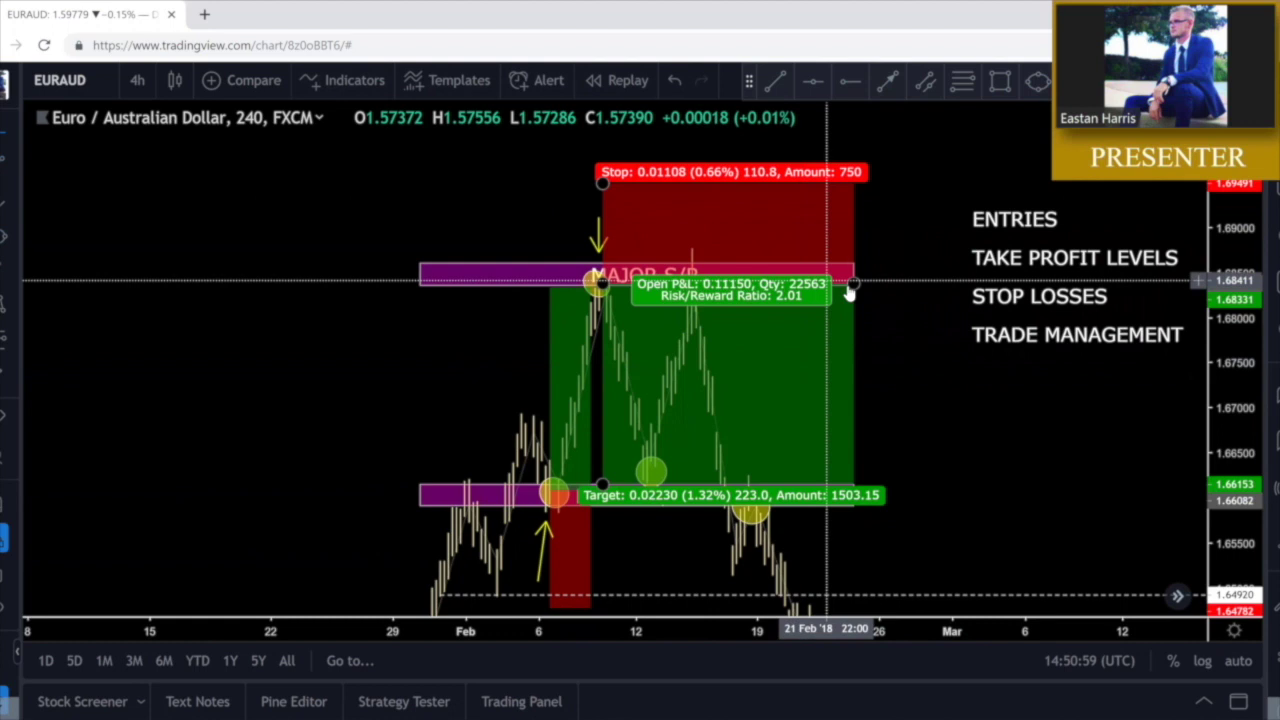
drag(852, 288, 653, 321)
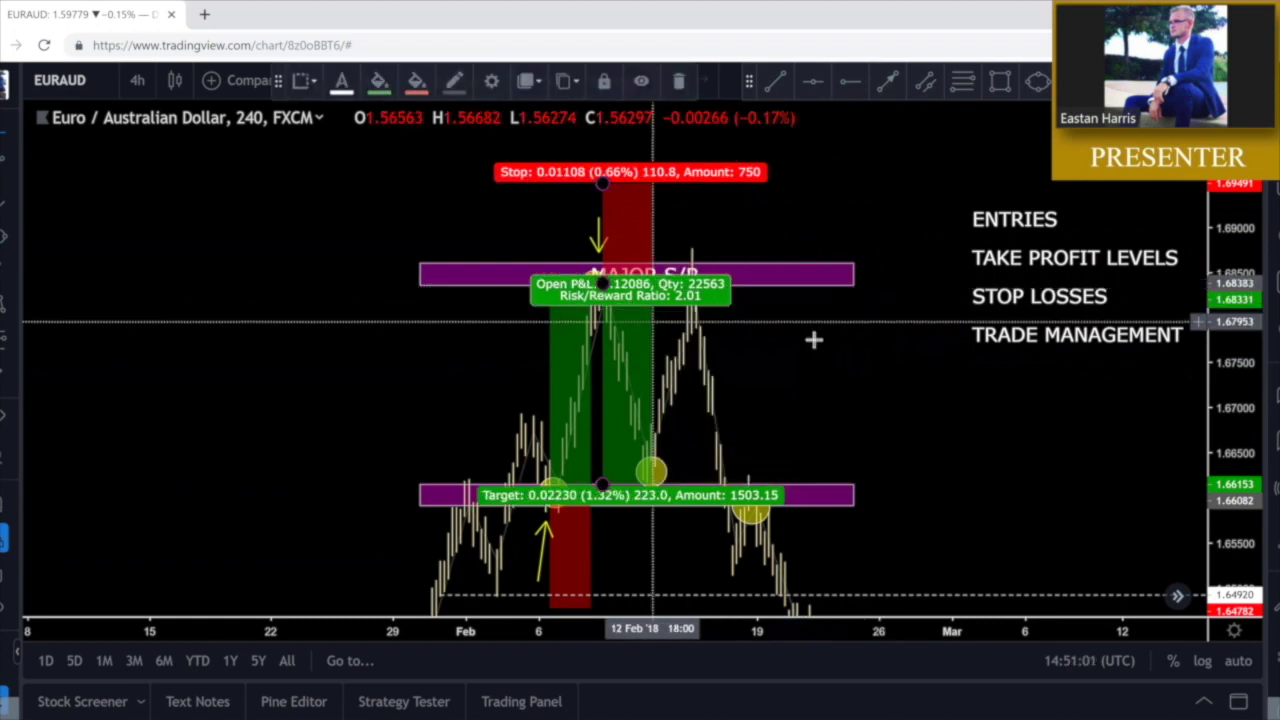
click(760, 352)
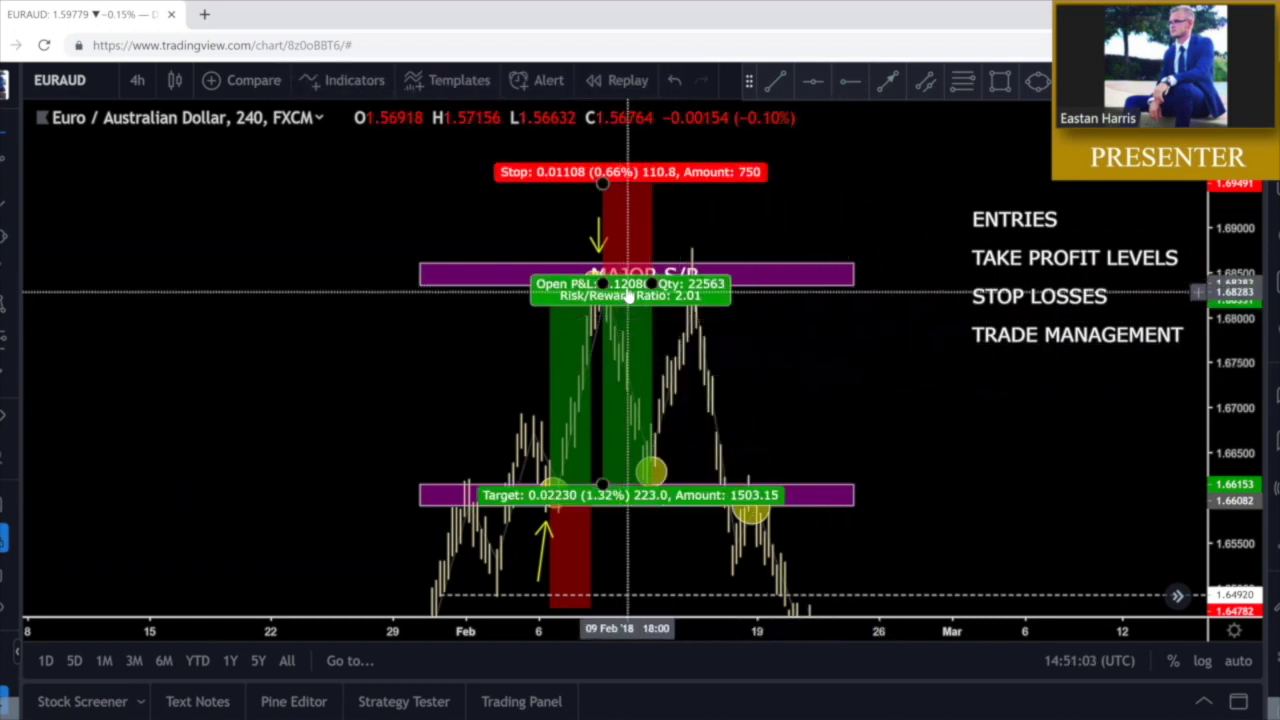
drag(803, 423, 789, 395)
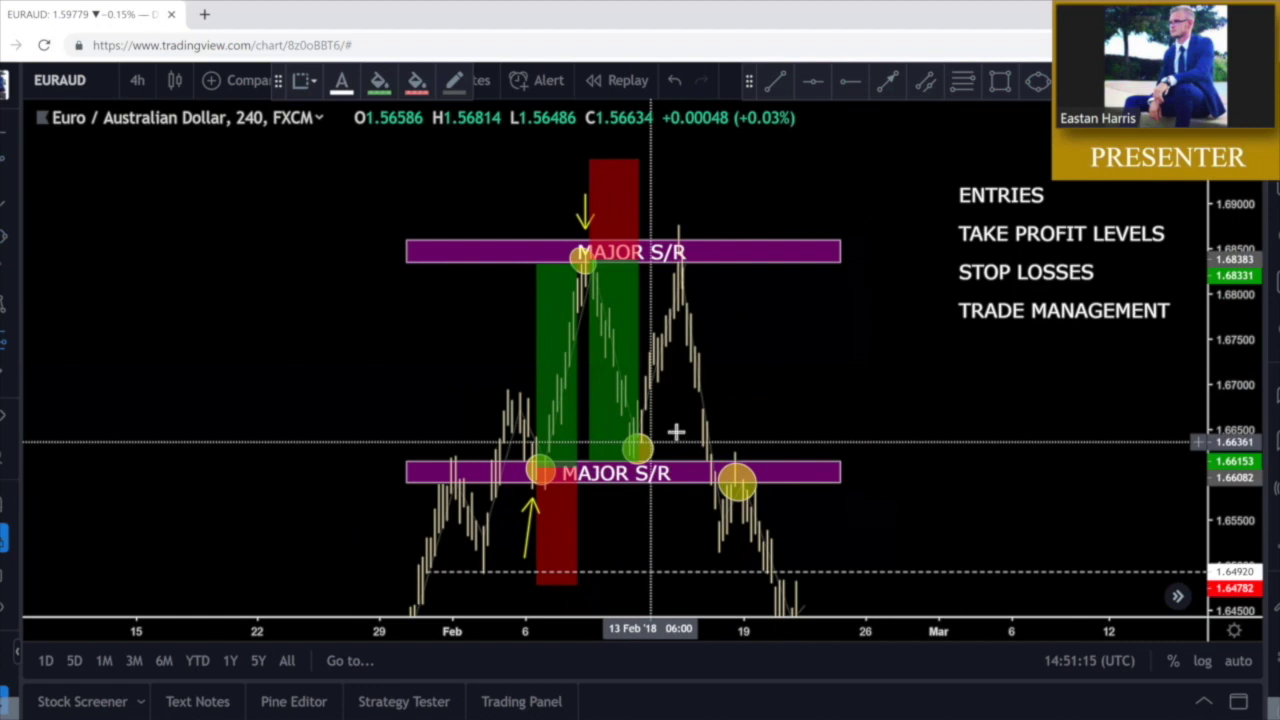
Point an arrow at the second circled touch and place a long position there: entry about 1.66180, target about 1.67825, stop about 1.64773
click(887, 81)
click(626, 544)
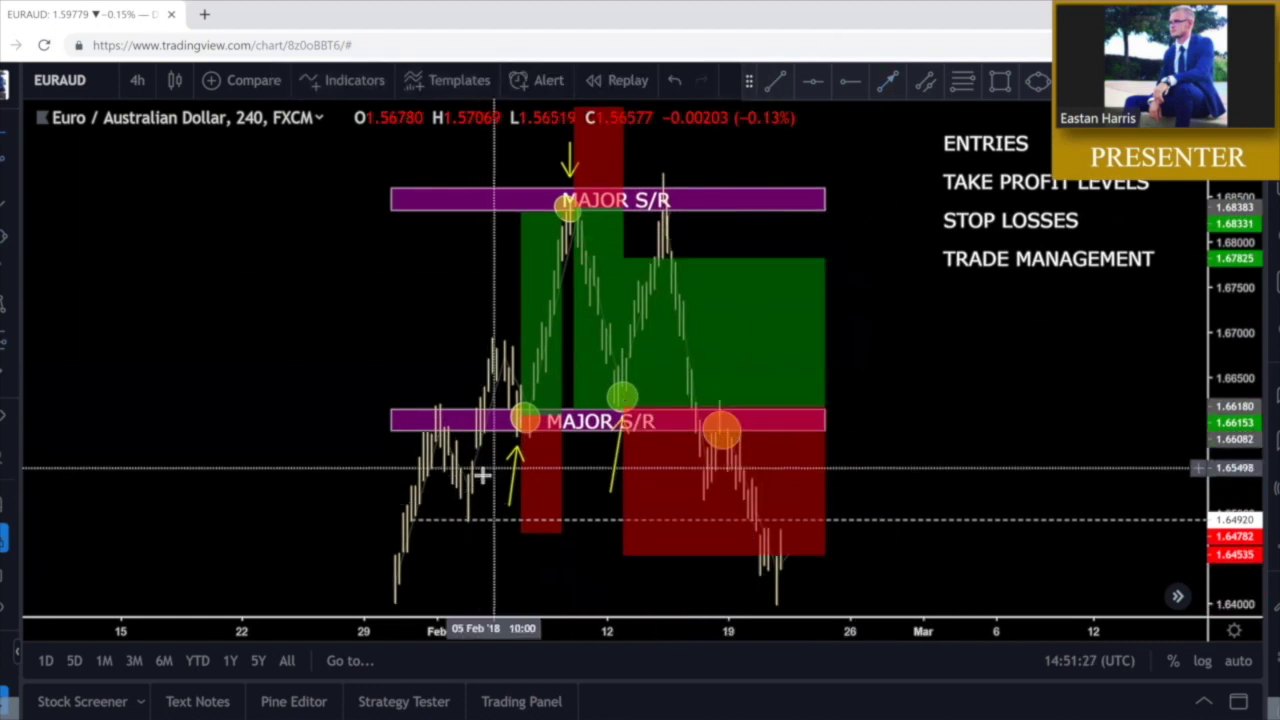
drag(622, 556, 627, 533)
click(855, 485)
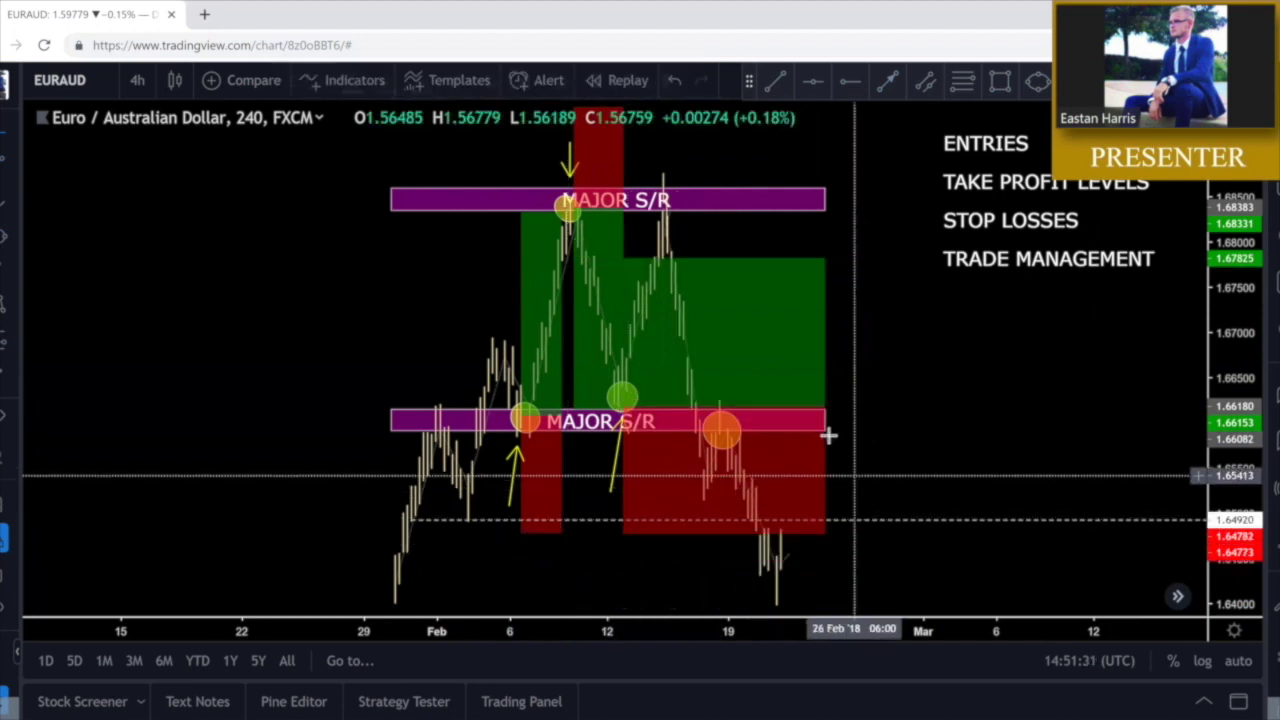
Shorten the long position at the second circled touch to end on 14 Feb and raise its target to about 1.68344
drag(824, 407, 668, 421)
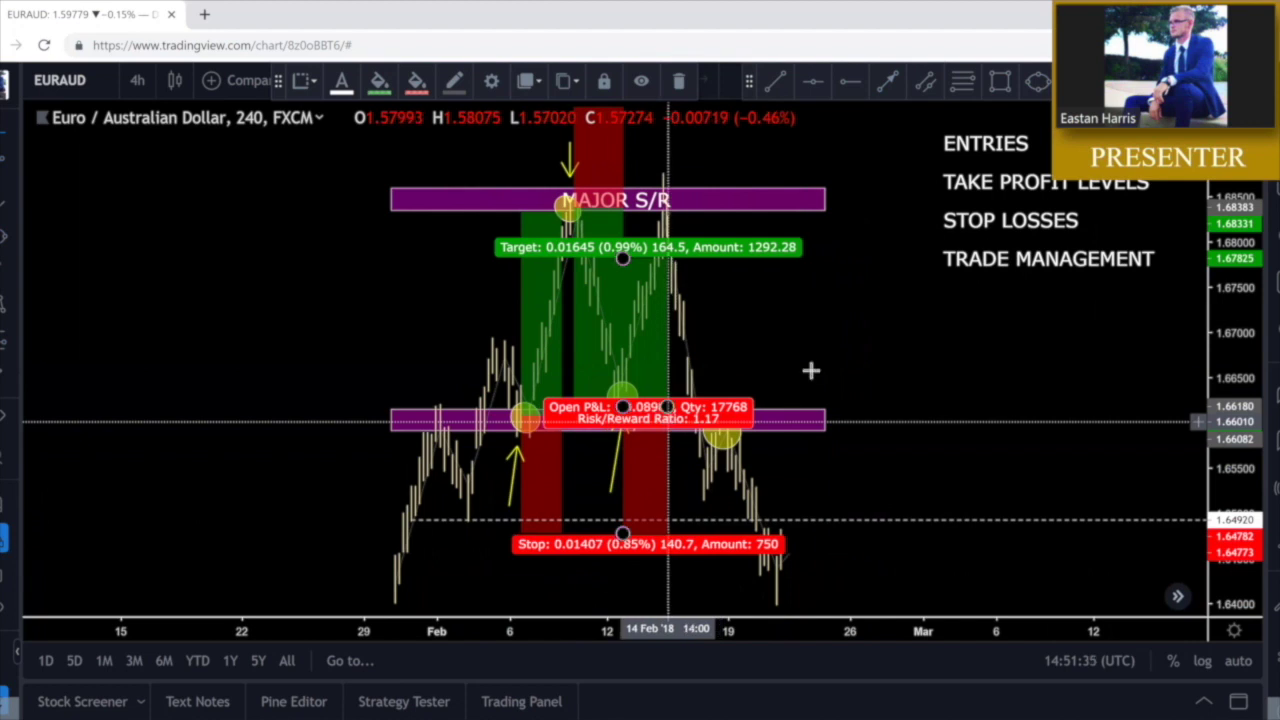
click(779, 395)
drag(622, 258, 632, 211)
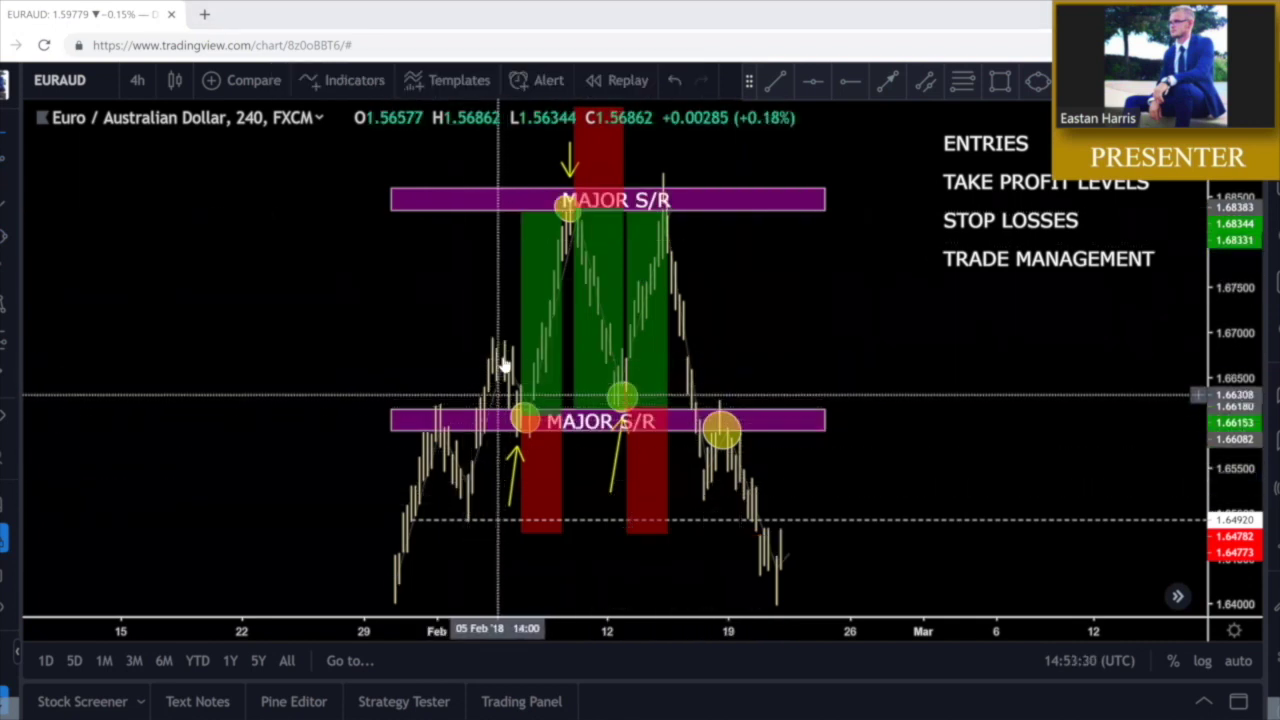
Adjust the yellow arrow at the second circled touch so it points up from about 1.65210 to 1.66031
click(507, 212)
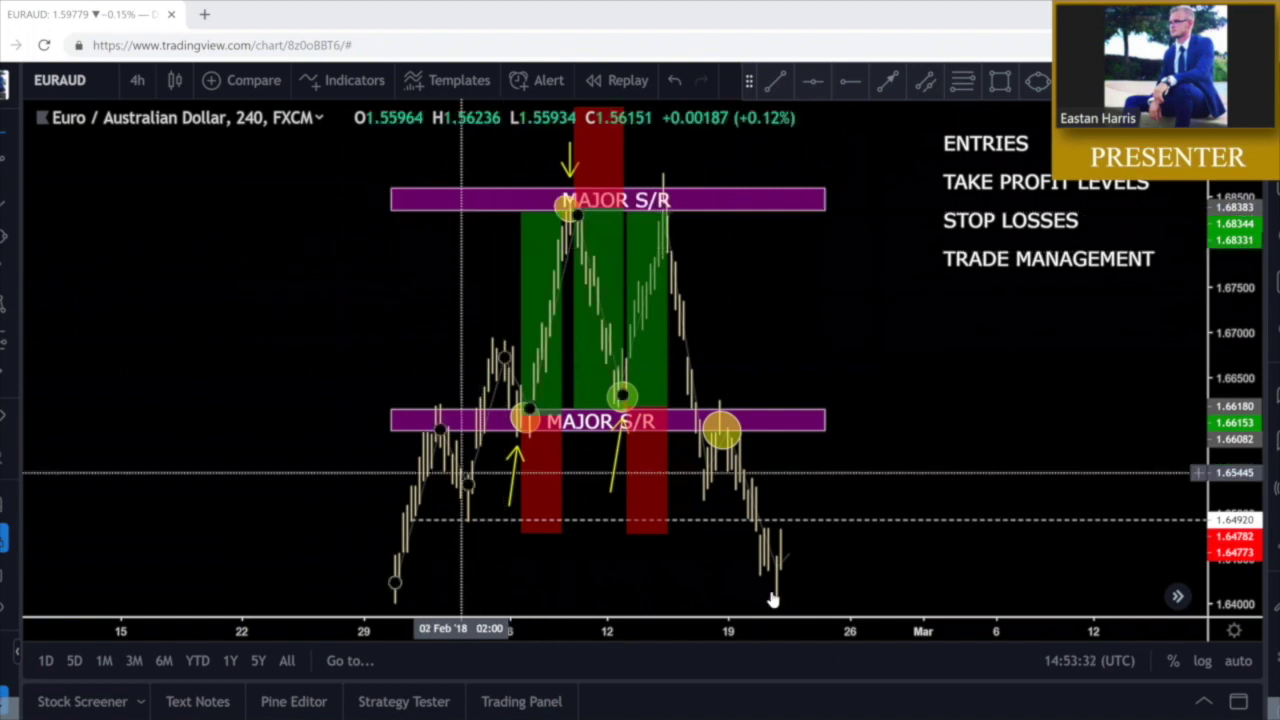
click(609, 472)
drag(609, 472, 613, 468)
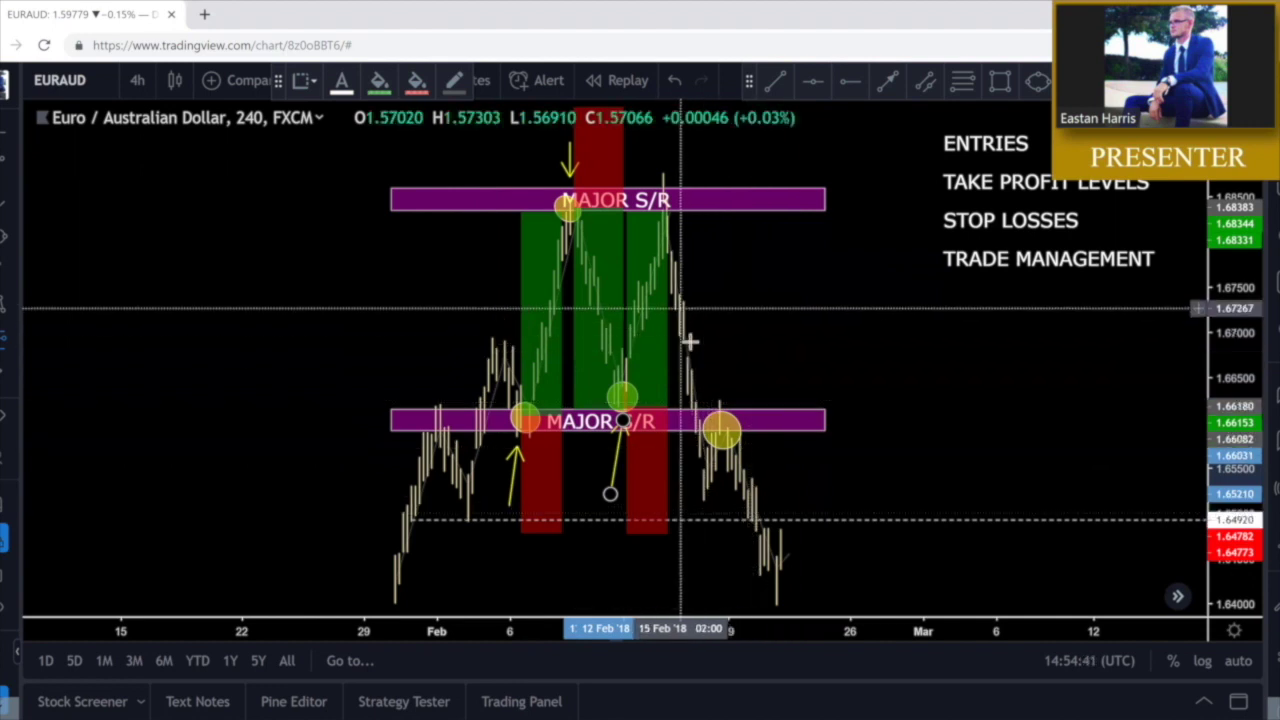
Place a short position on the third circled touch: entry about 1.65999, target about 1.64354, stop about 1.67438
click(720, 422)
click(1026, 355)
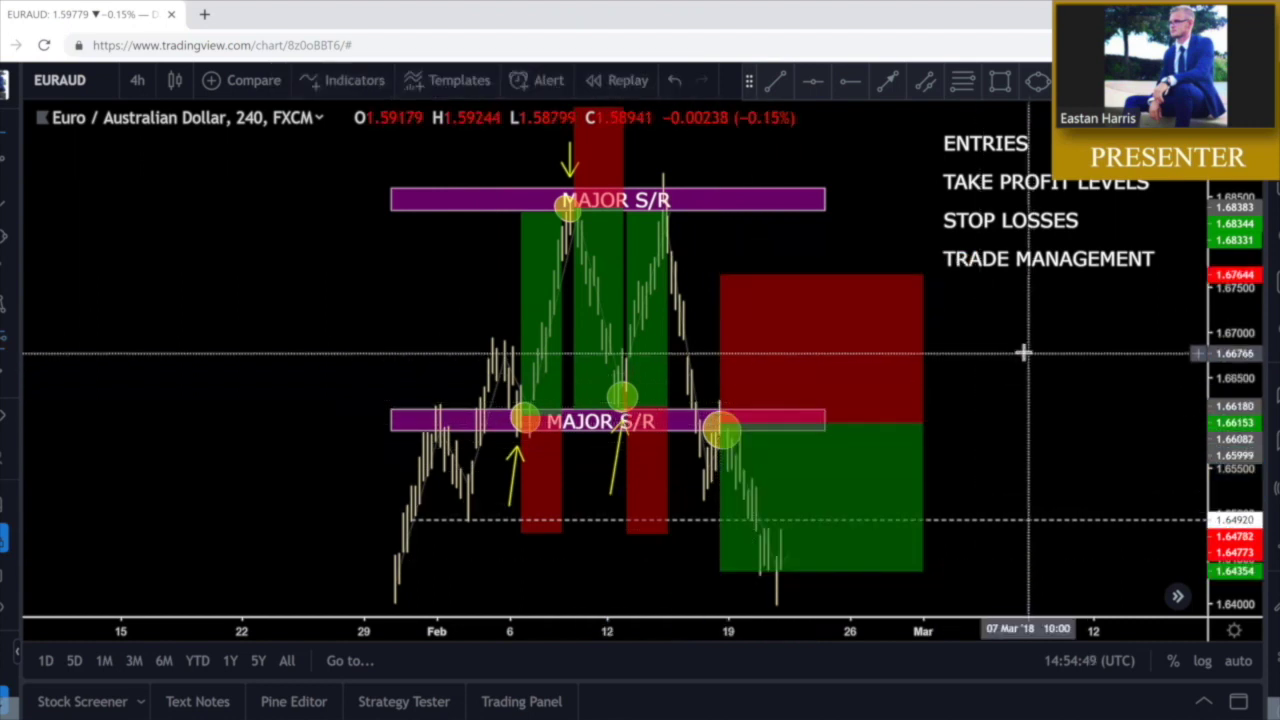
click(792, 321)
drag(720, 275, 728, 338)
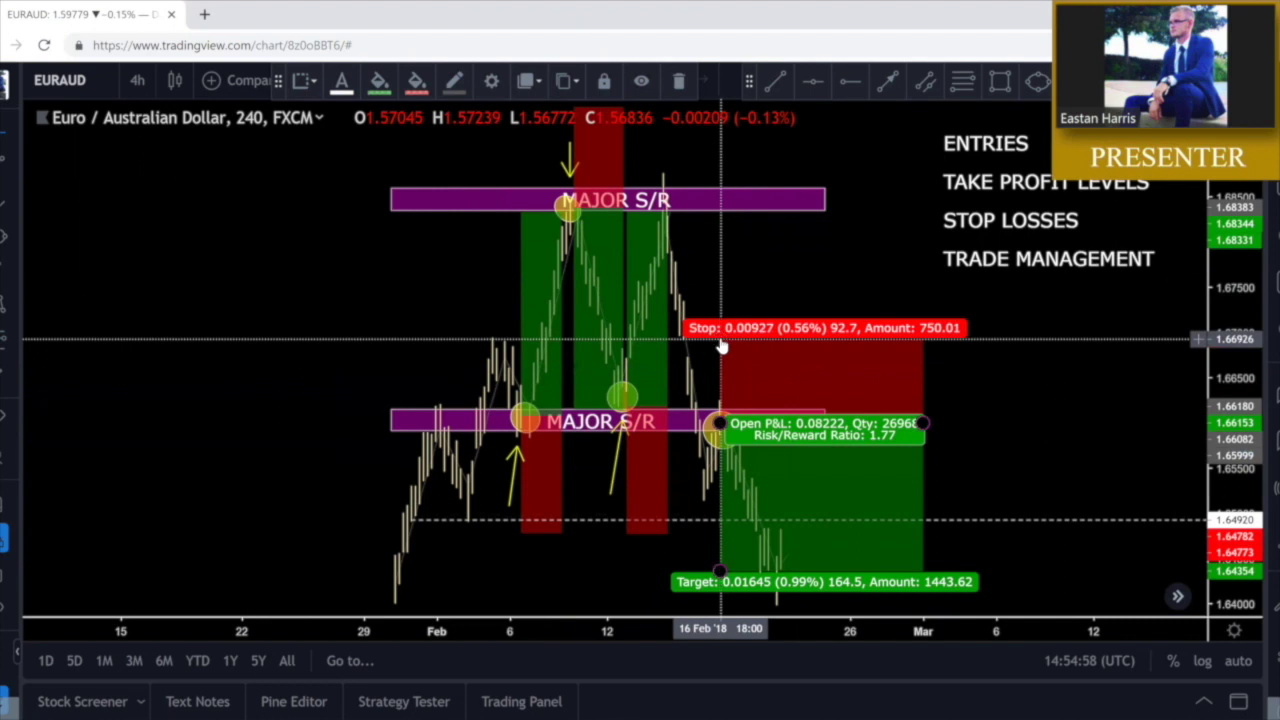
drag(720, 338, 737, 292)
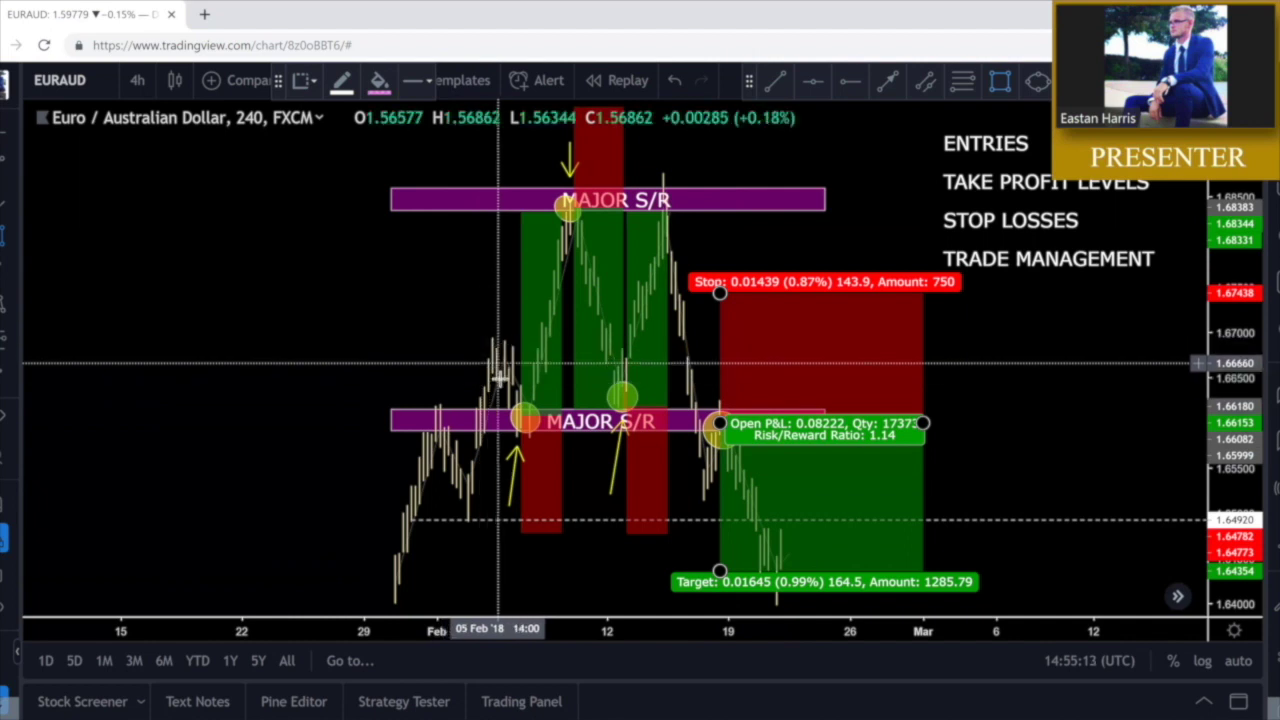
Draw a thin zone at about 1.66841 to 1.66969 across the earlier high and lower the short position's stop to about 1.67118
mouse_move(440, 347)
mouse_down()
mouse_move(824, 301)
mouse_move(1056, 336)
mouse_up()
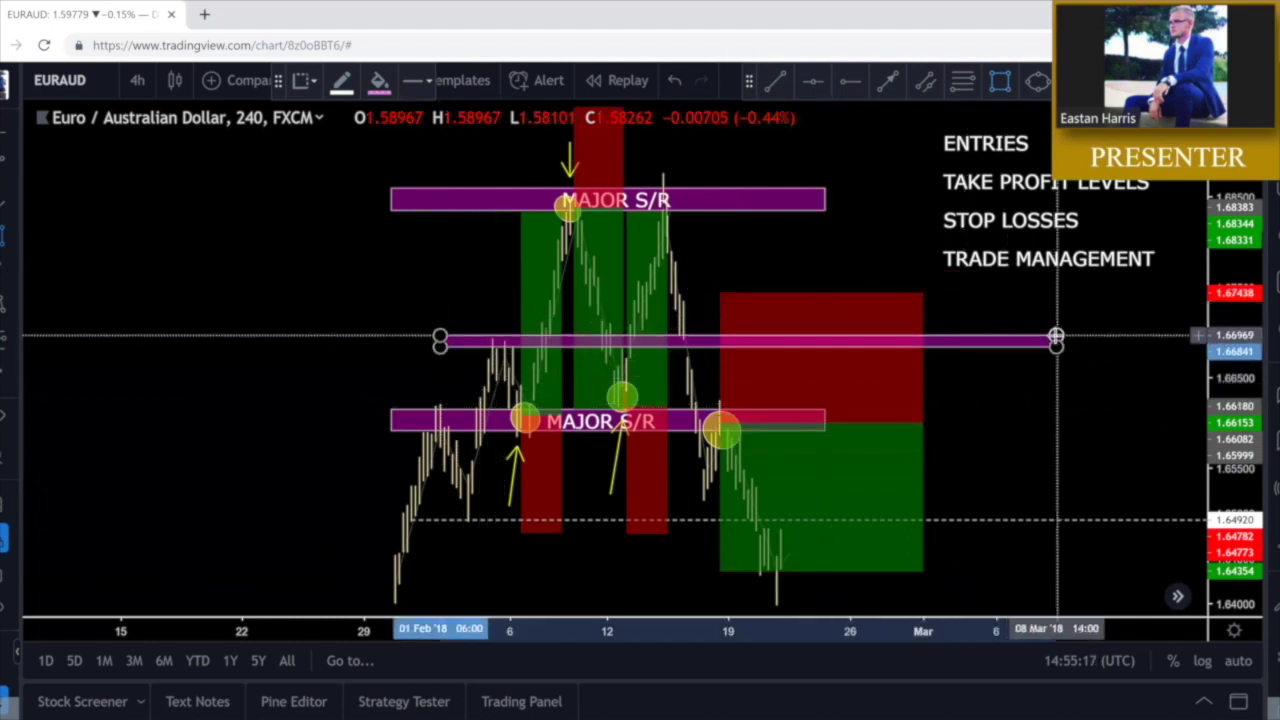
drag(720, 293, 722, 321)
click(758, 272)
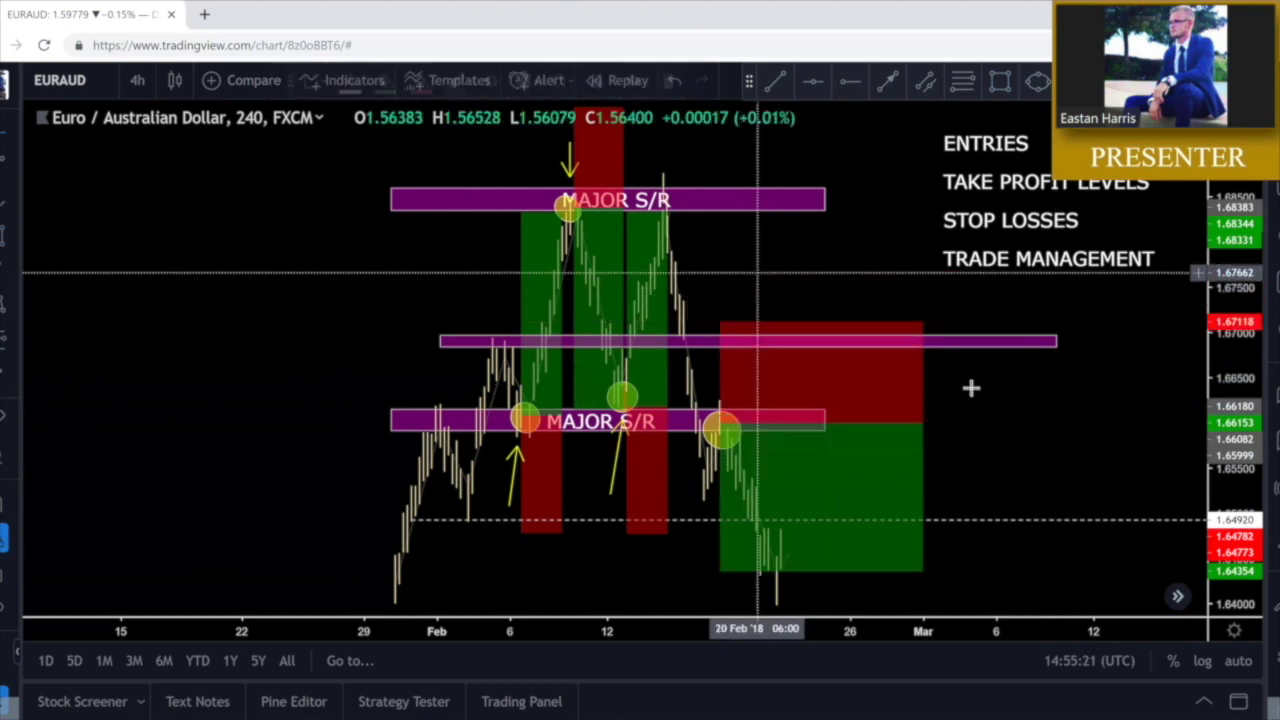
Lower the newest short position's target to about 1.64058 and shorten the position to end near the last simulated candles
drag(977, 379, 957, 351)
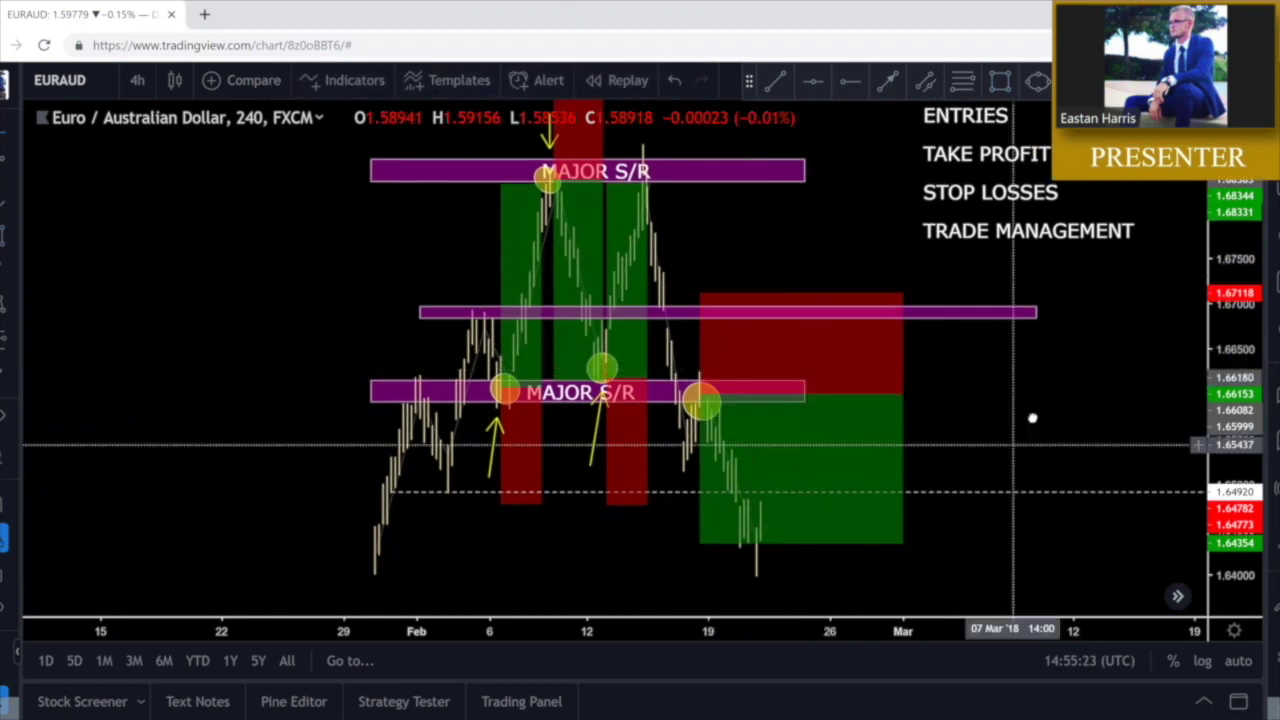
drag(1032, 418, 1027, 378)
drag(695, 505, 697, 531)
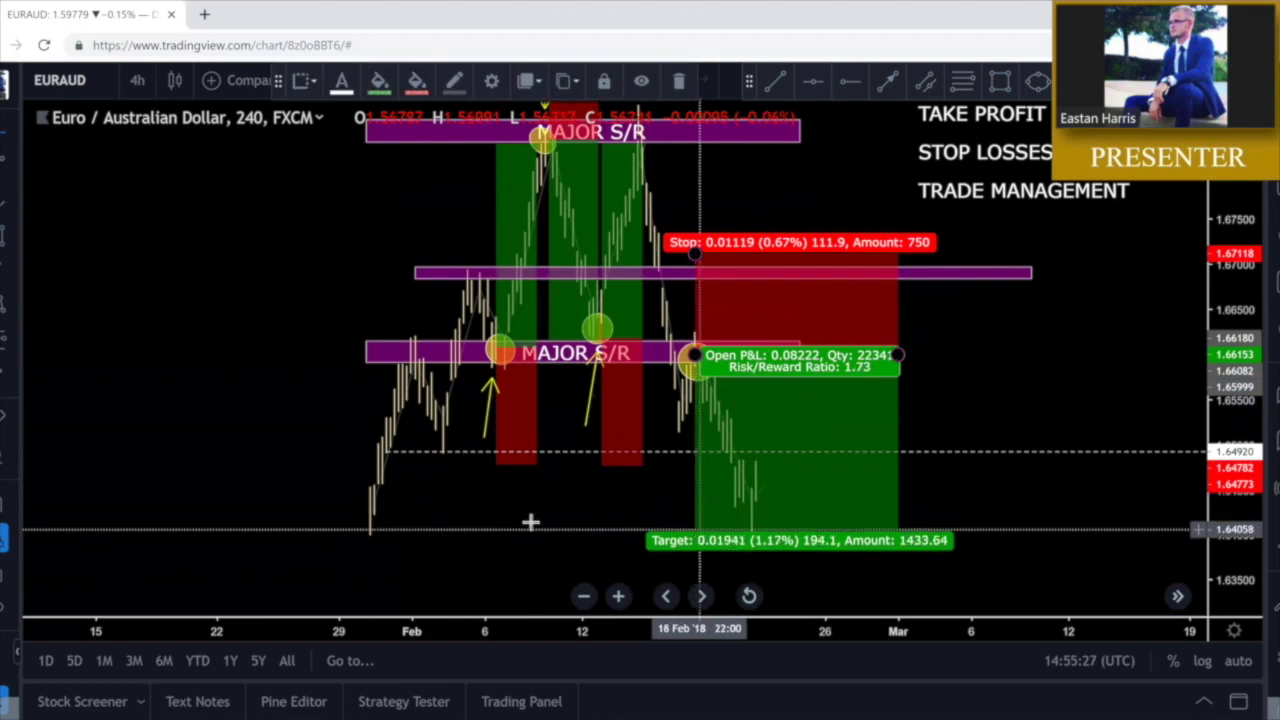
drag(1060, 392, 1075, 440)
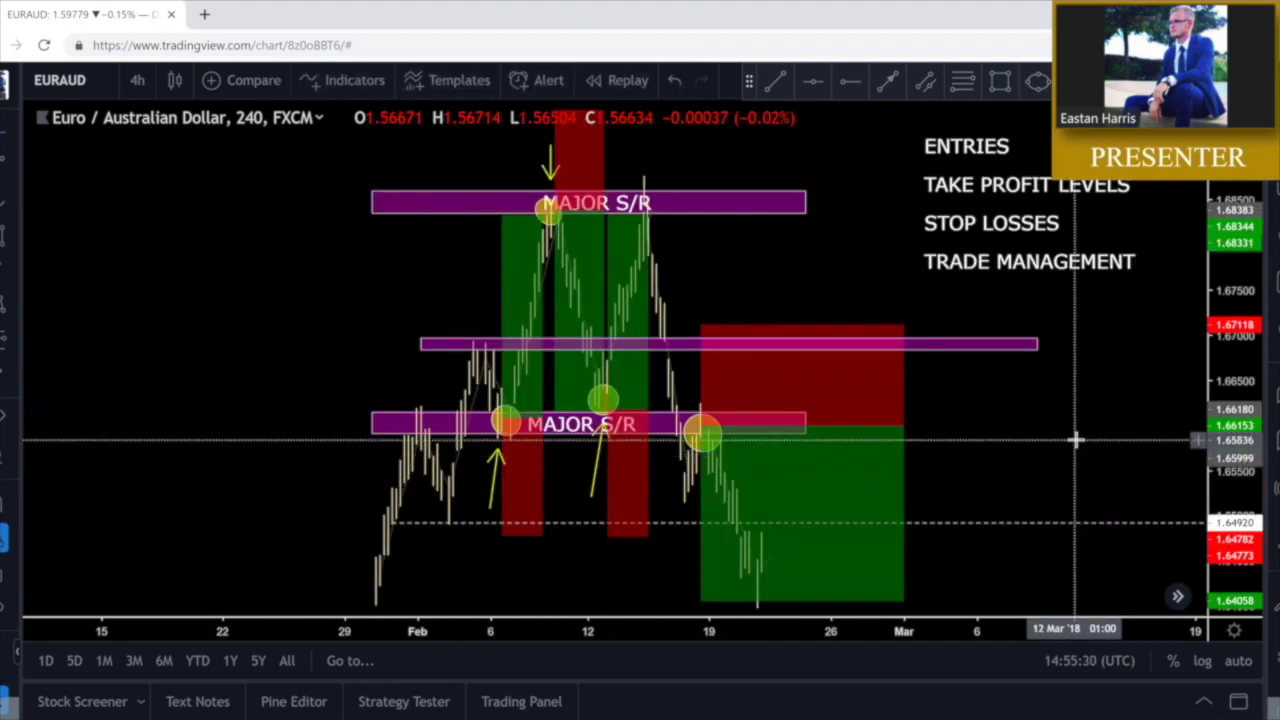
click(905, 431)
drag(905, 431, 775, 436)
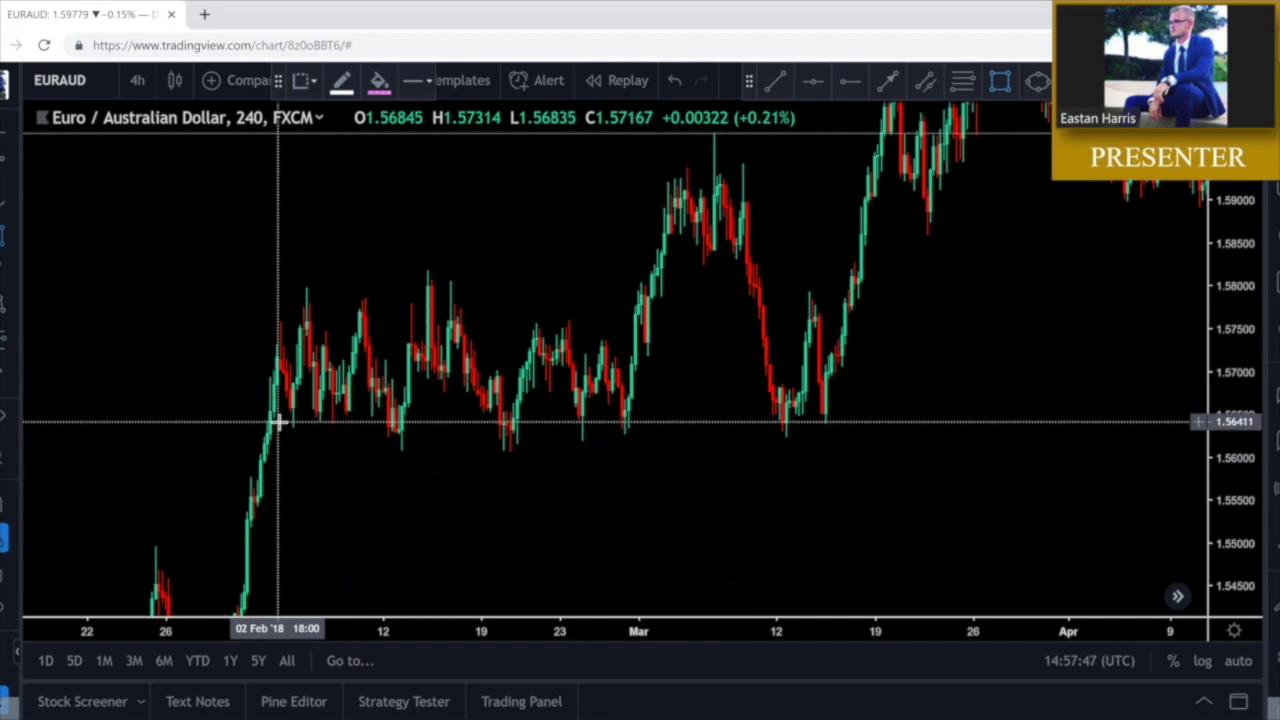
Draw two zones around the February range on the real candles: about 1.56052 to 1.56411 and about 1.57825 to 1.58184
click(277, 421)
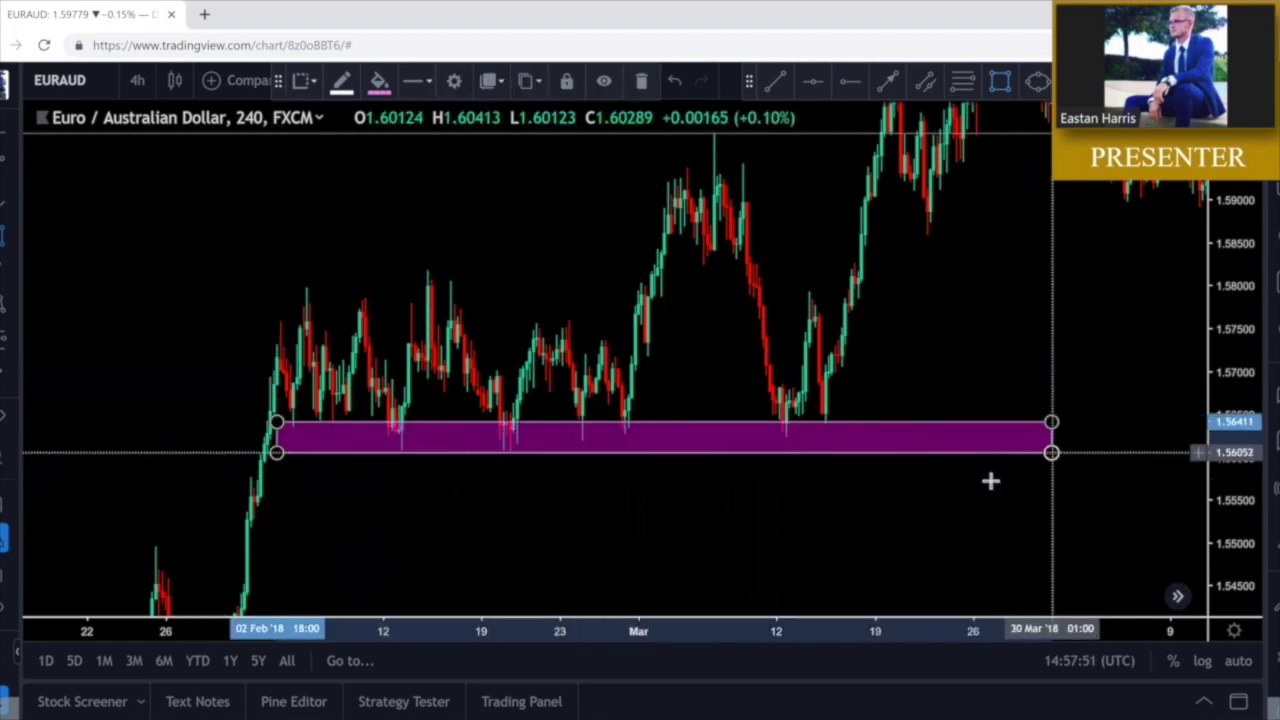
click(261, 288)
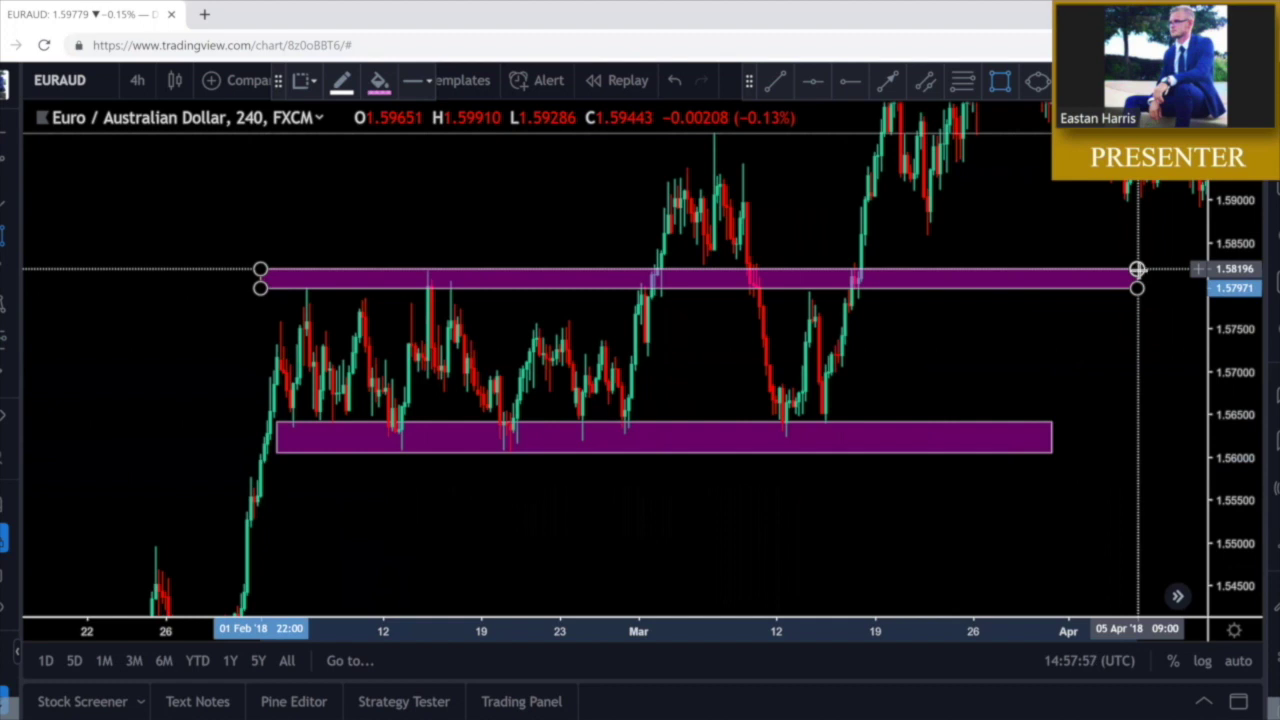
click(1137, 270)
drag(1137, 288, 1141, 300)
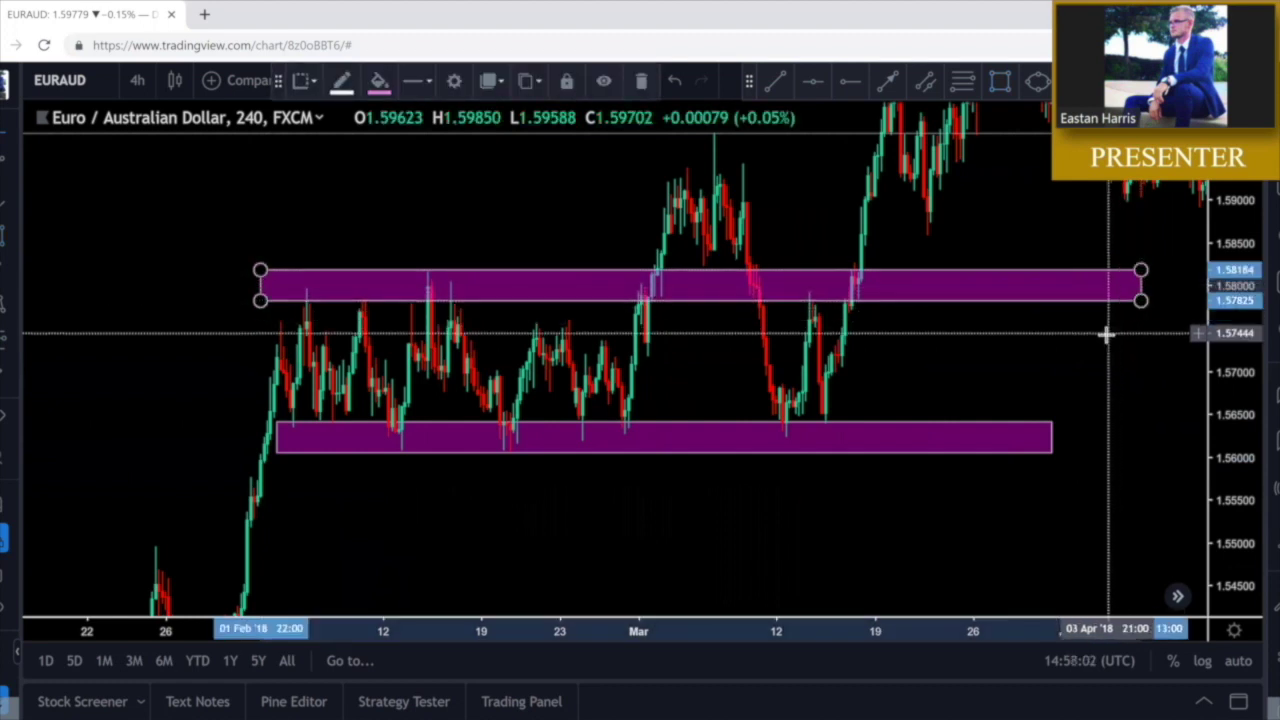
click(1106, 334)
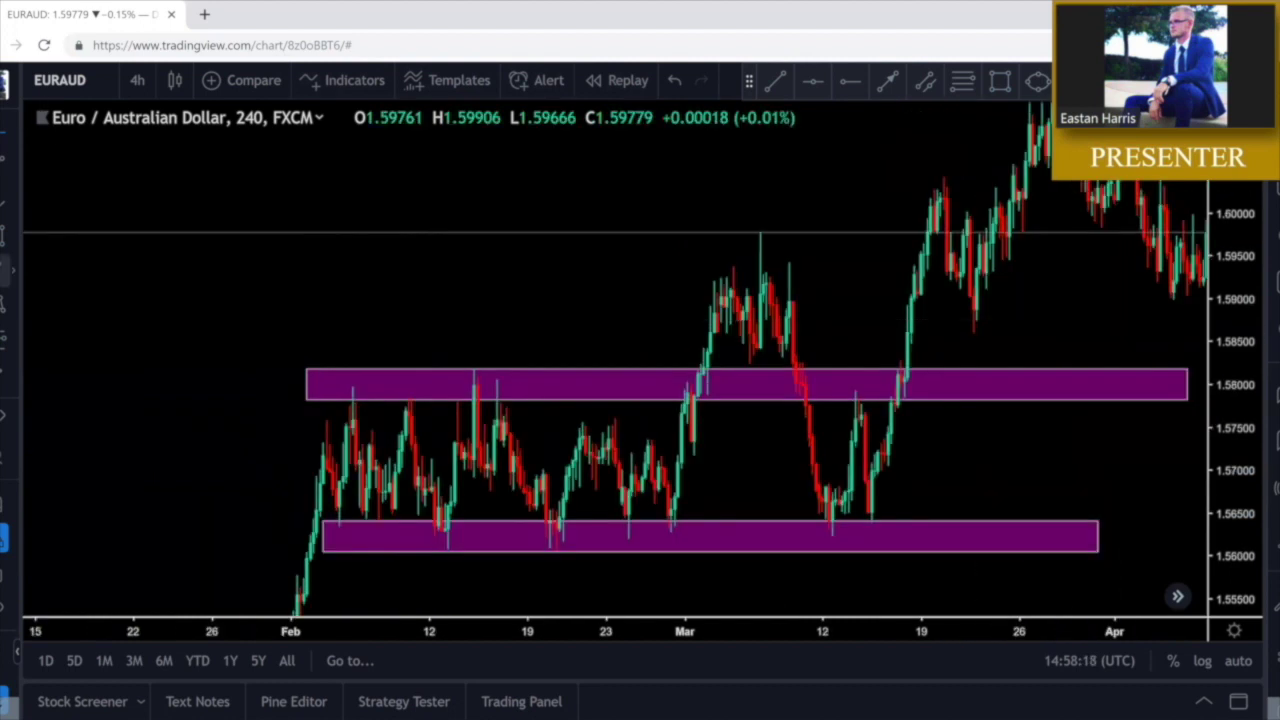
Label both zones "MAJOR S/R" and draw a yellow arrow from each label to its zone
click(60, 385)
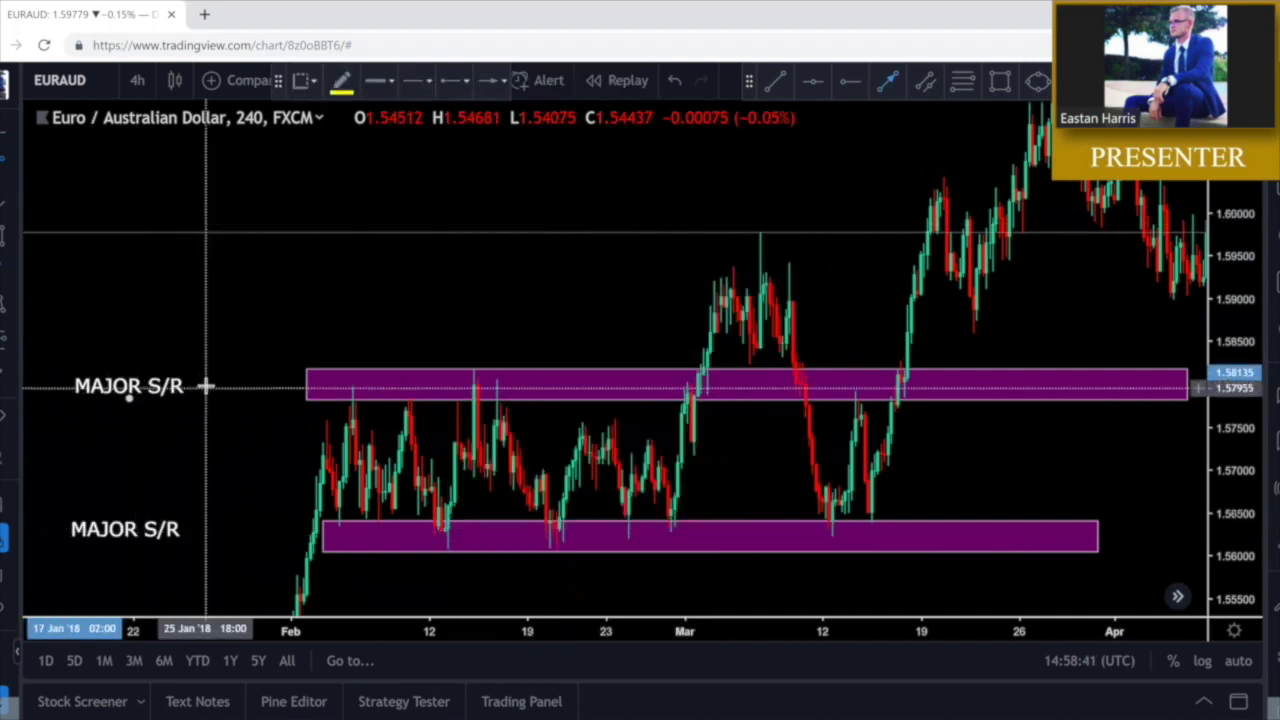
click(204, 385)
click(287, 386)
click(287, 386)
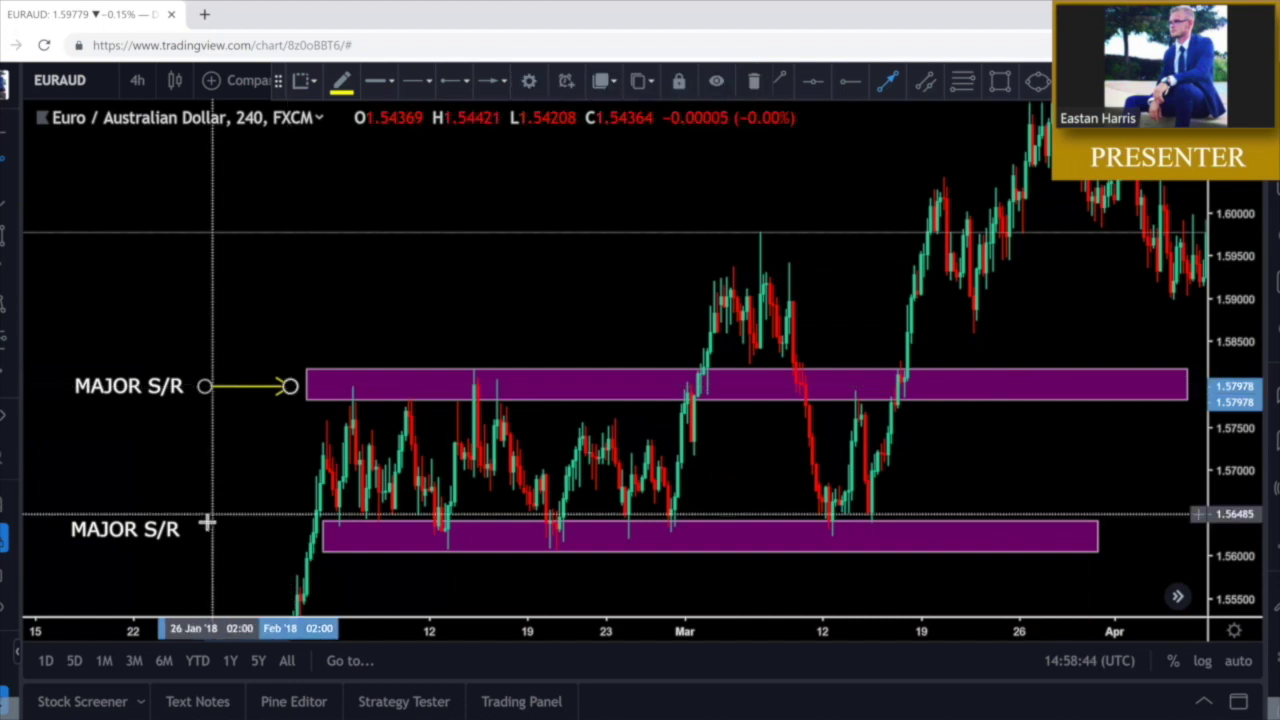
click(209, 538)
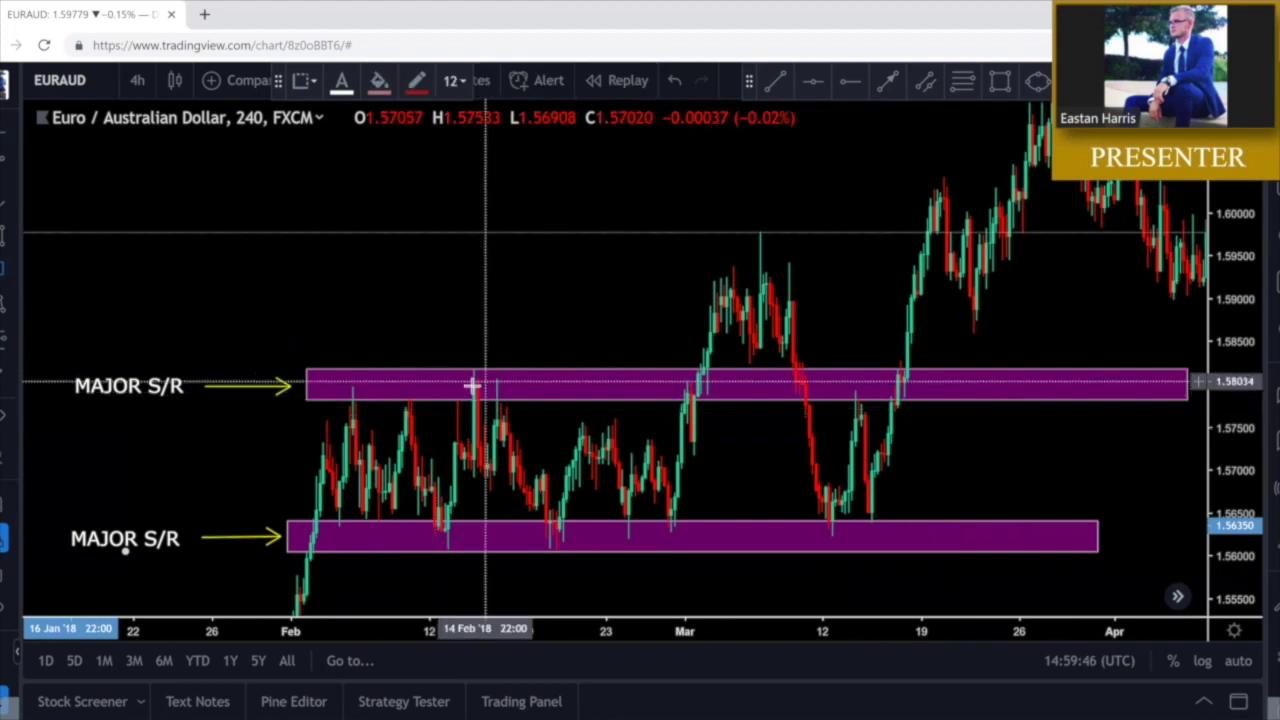
Add a red callout reading "RESISTANCE IS VALIDATED" pointing at the 14 Feb high in the upper zone
click(473, 381)
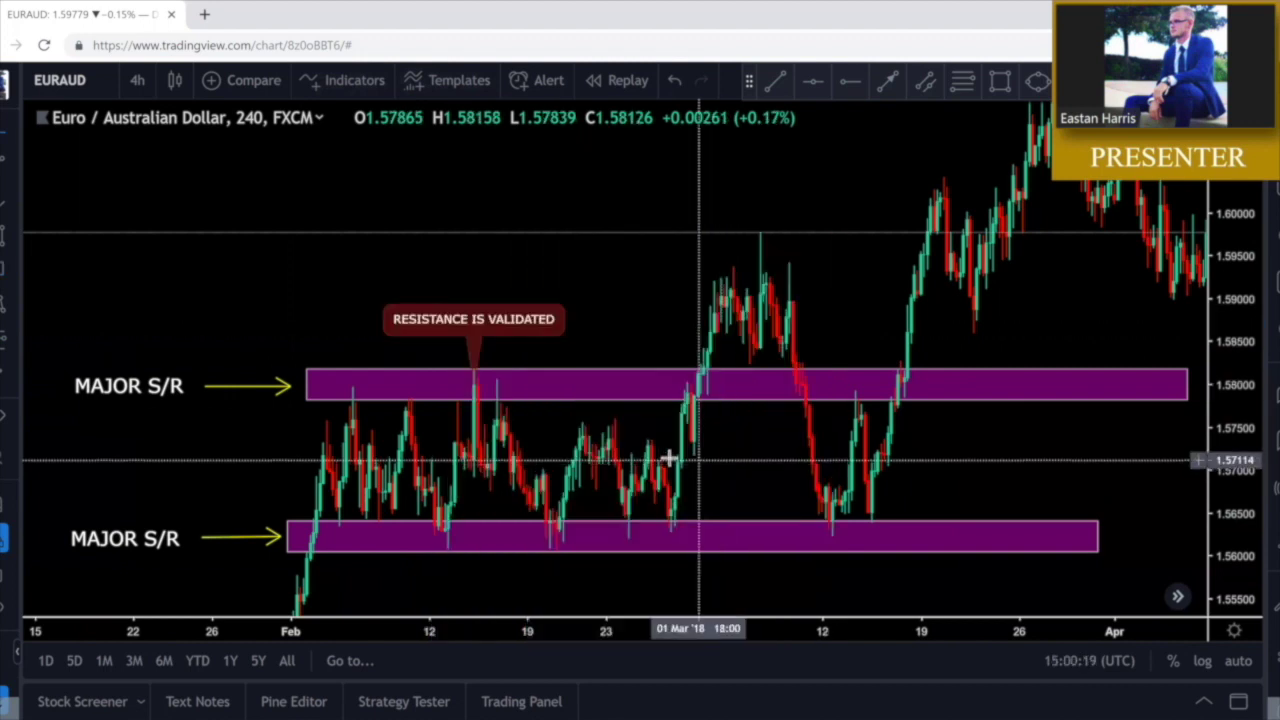
click(476, 376)
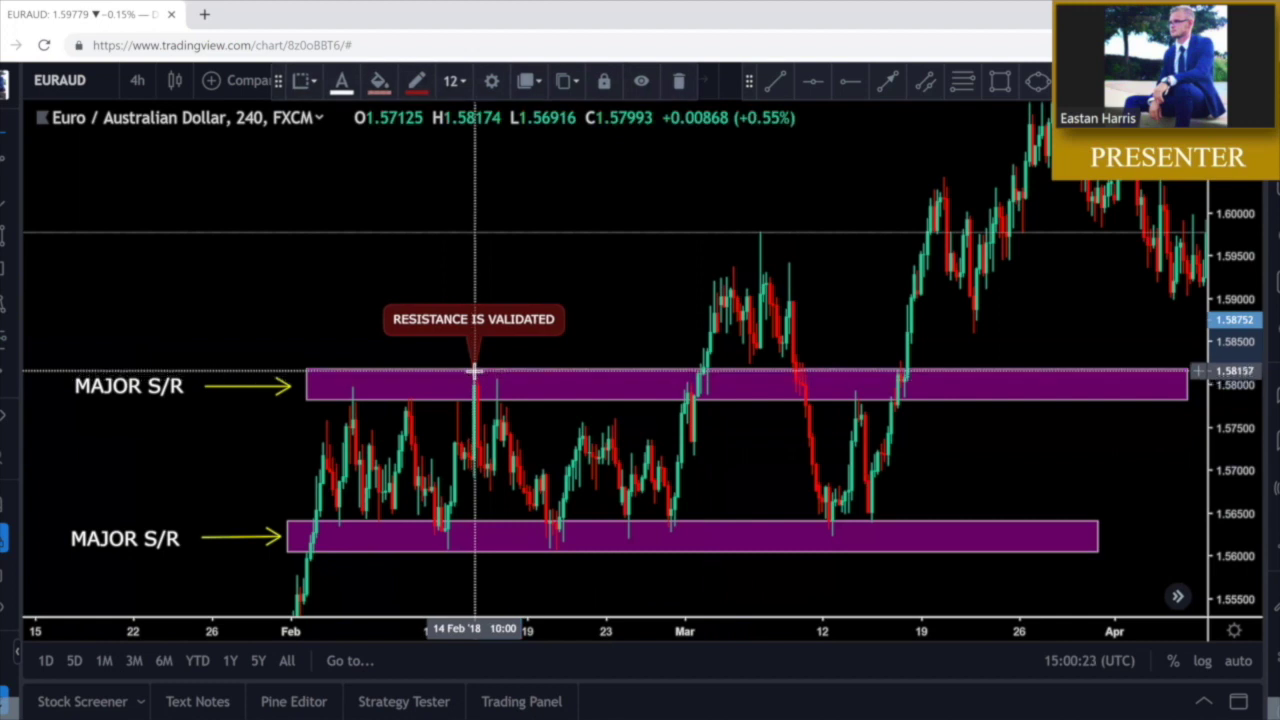
click(562, 340)
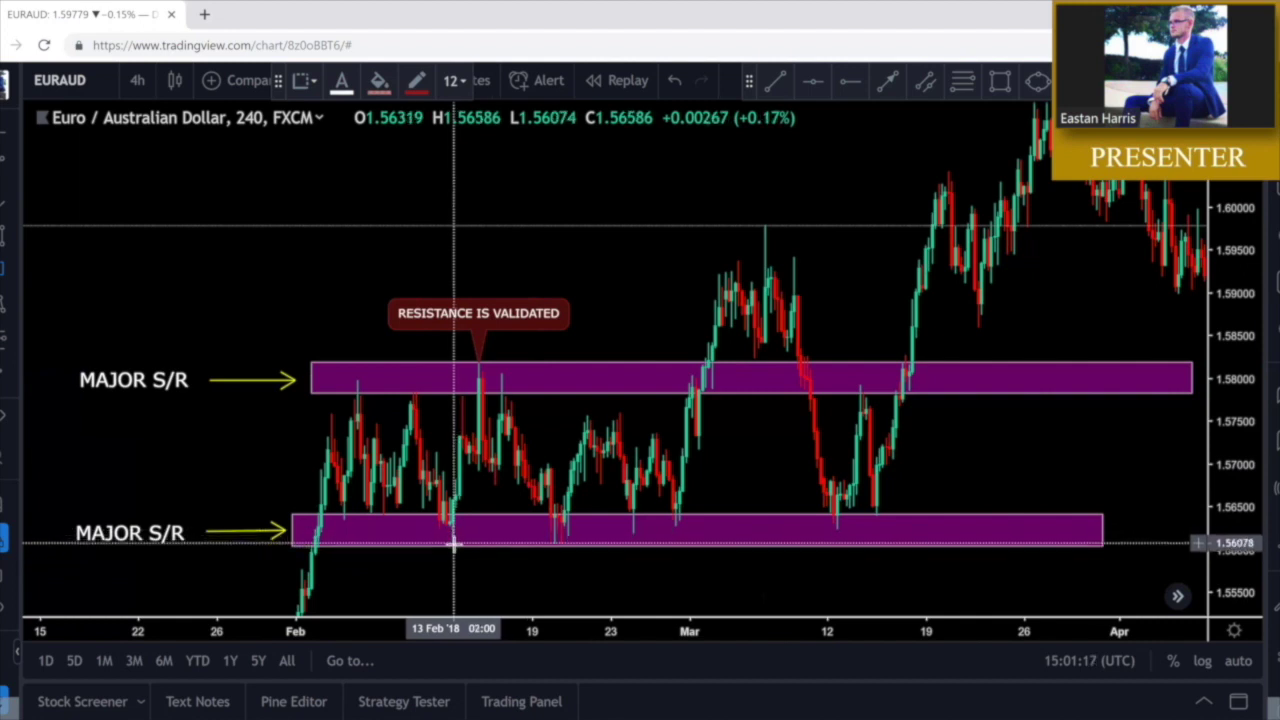
Add a "SUPPORT IS VALIDATED" callout at the 13 Feb low and shift the resistance callout's text to an earlier date
click(453, 553)
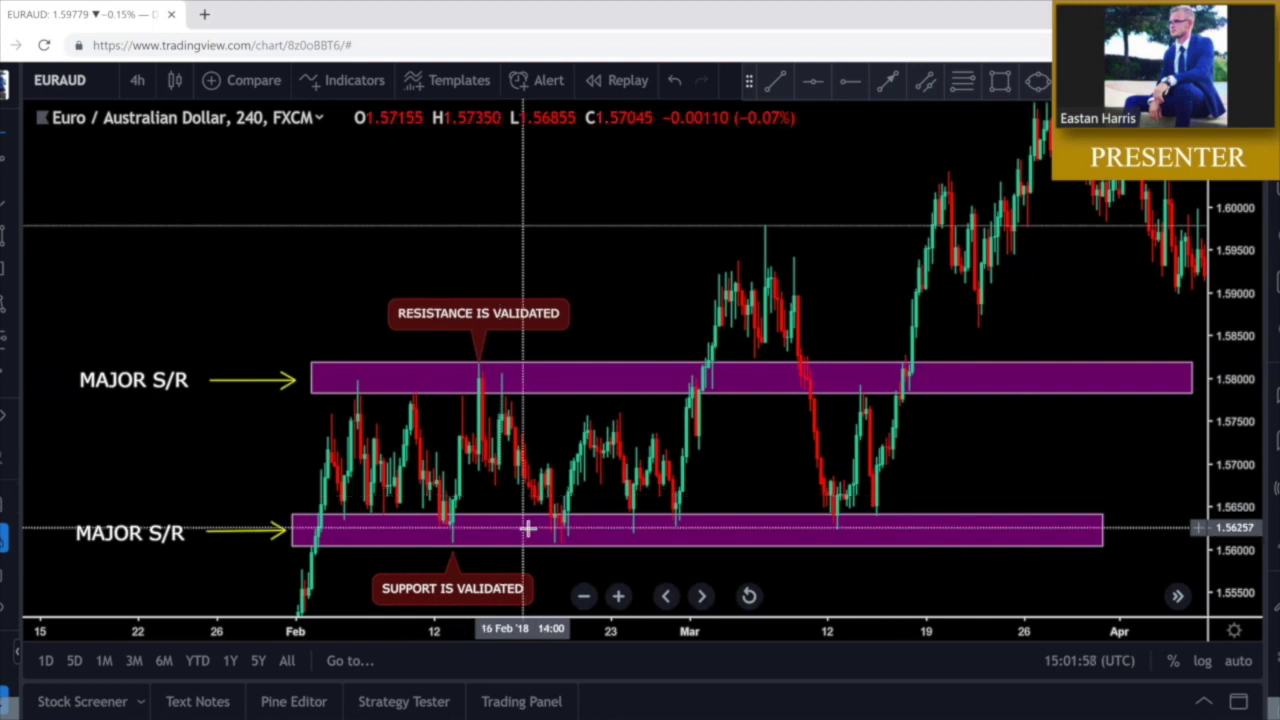
drag(537, 423, 524, 415)
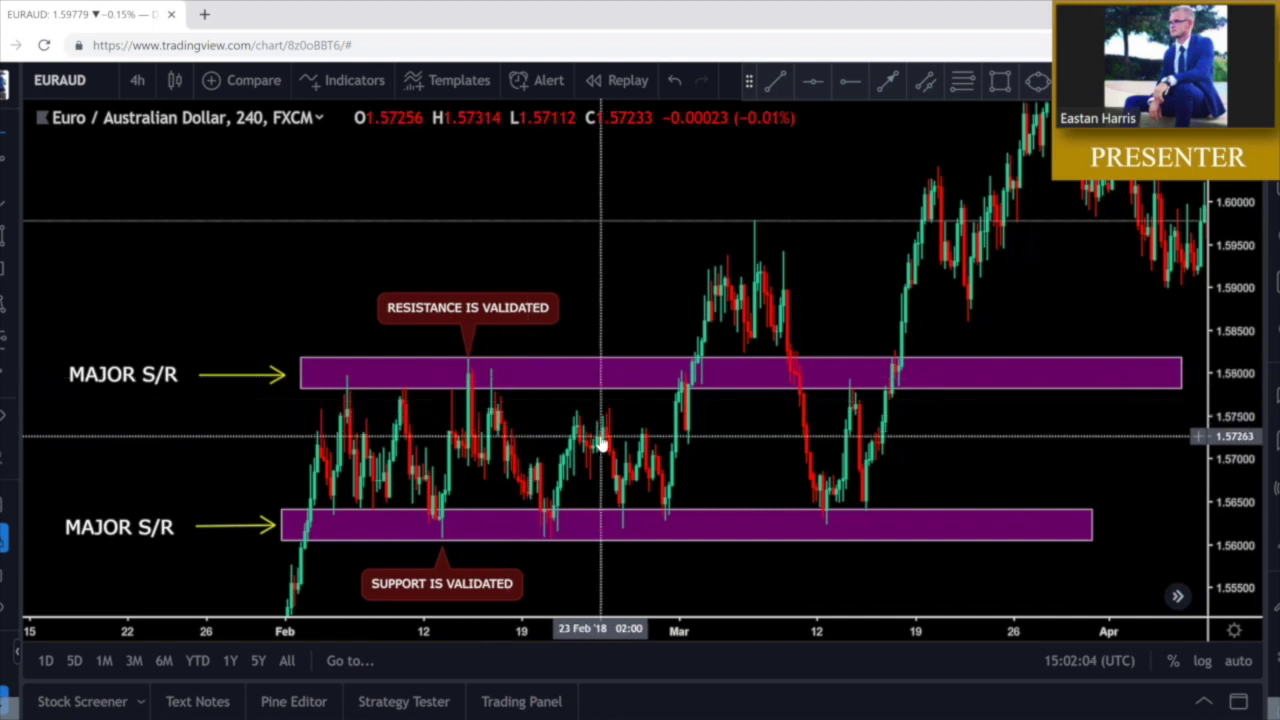
drag(481, 312, 422, 328)
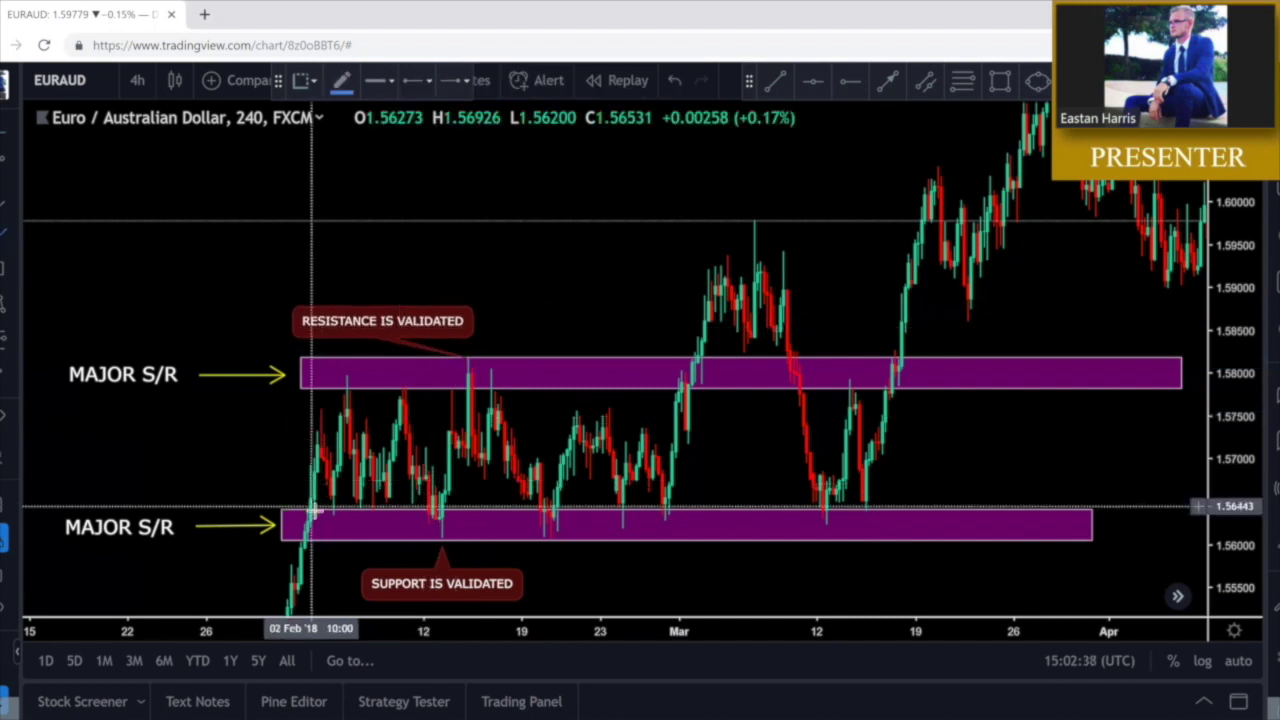
Trace the price swings between the zones in early to mid February with the brush and circle the 15 Feb resistance retest
mouse_move(304, 463)
mouse_down()
mouse_move(319, 430)
mouse_move(332, 505)
mouse_up()
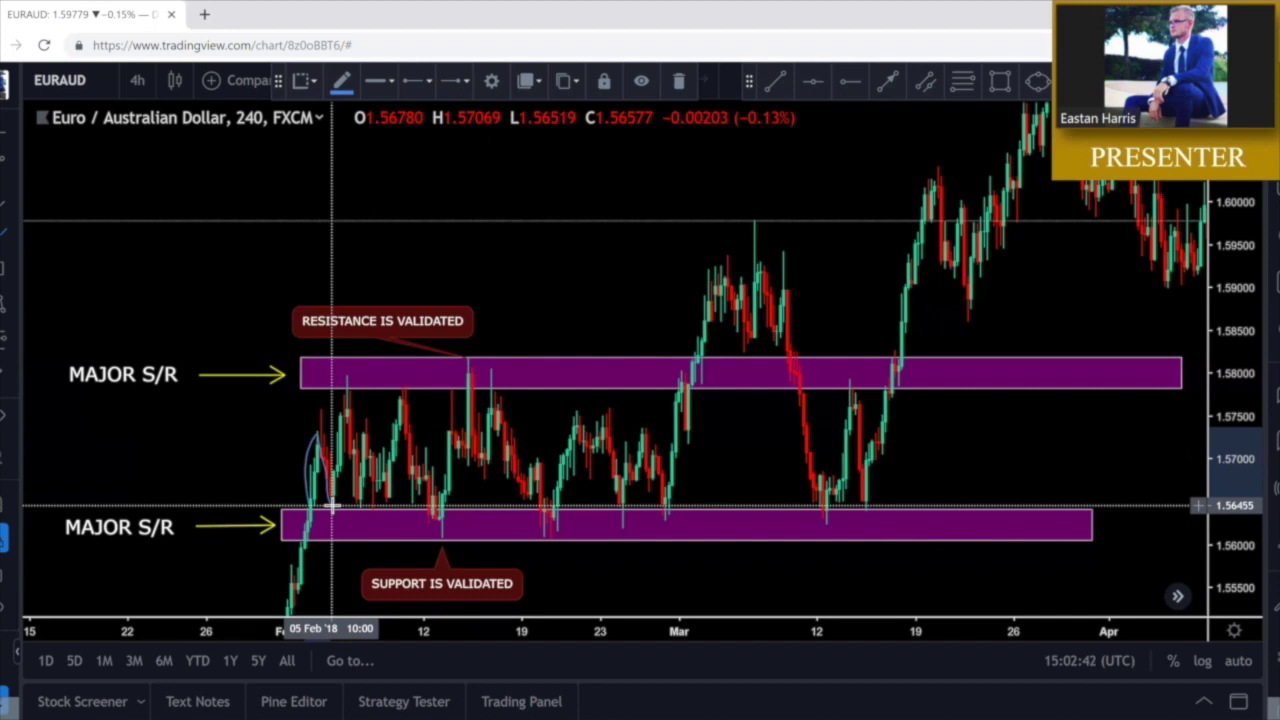
mouse_move(334, 506)
mouse_down()
mouse_move(346, 398)
mouse_move(346, 496)
mouse_move(371, 434)
mouse_move(388, 492)
mouse_up()
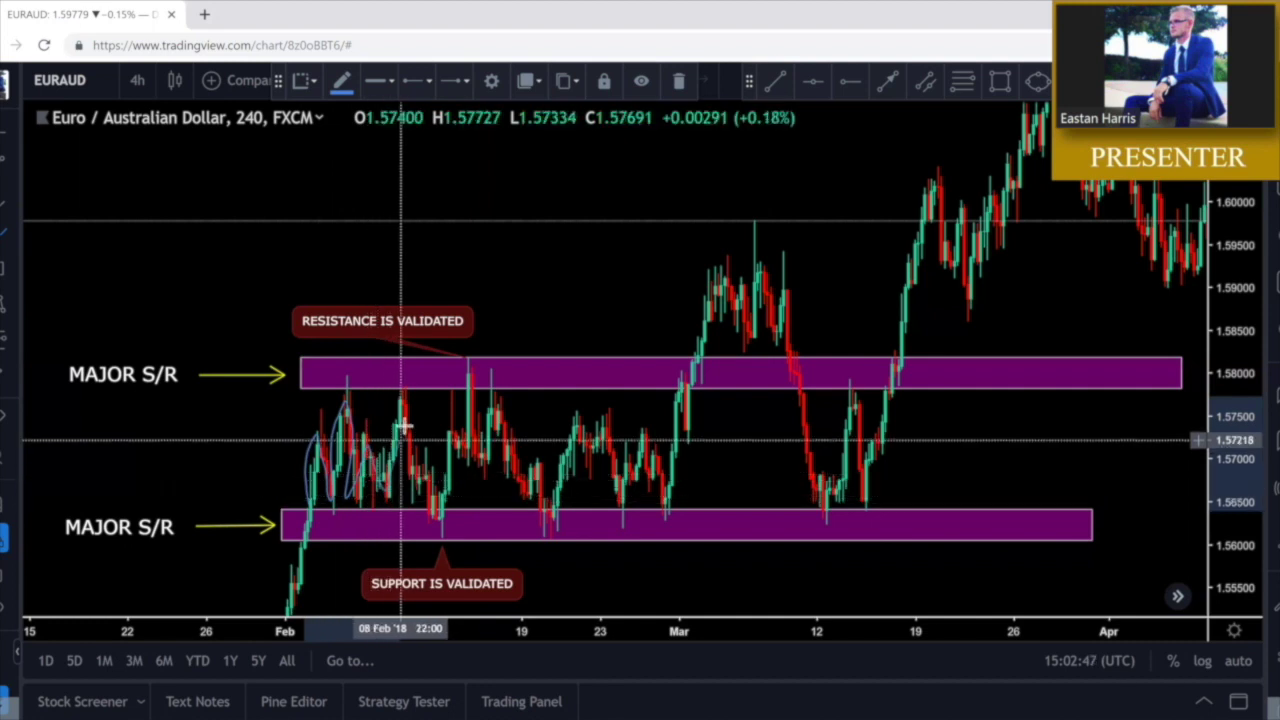
mouse_move(409, 406)
mouse_down()
mouse_move(411, 468)
mouse_move(441, 537)
mouse_up()
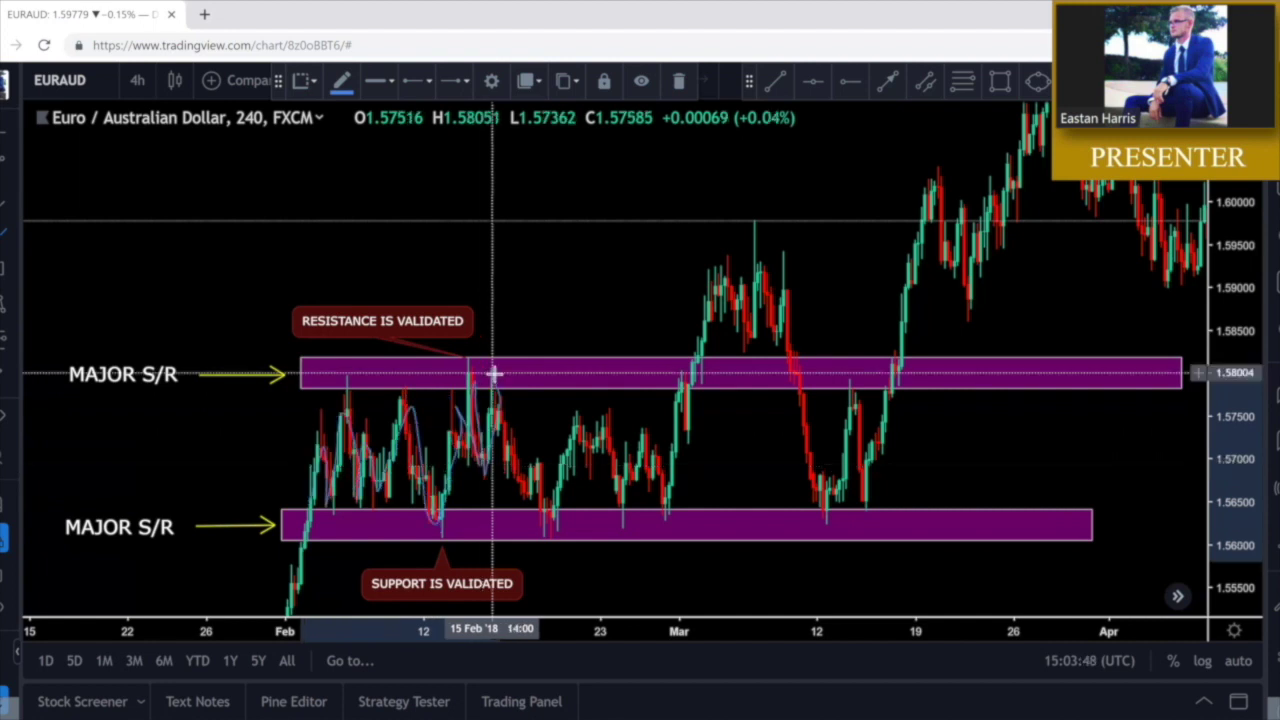
mouse_move(494, 374)
mouse_down()
mouse_move(508, 400)
mouse_move(497, 371)
mouse_move(503, 389)
mouse_up()
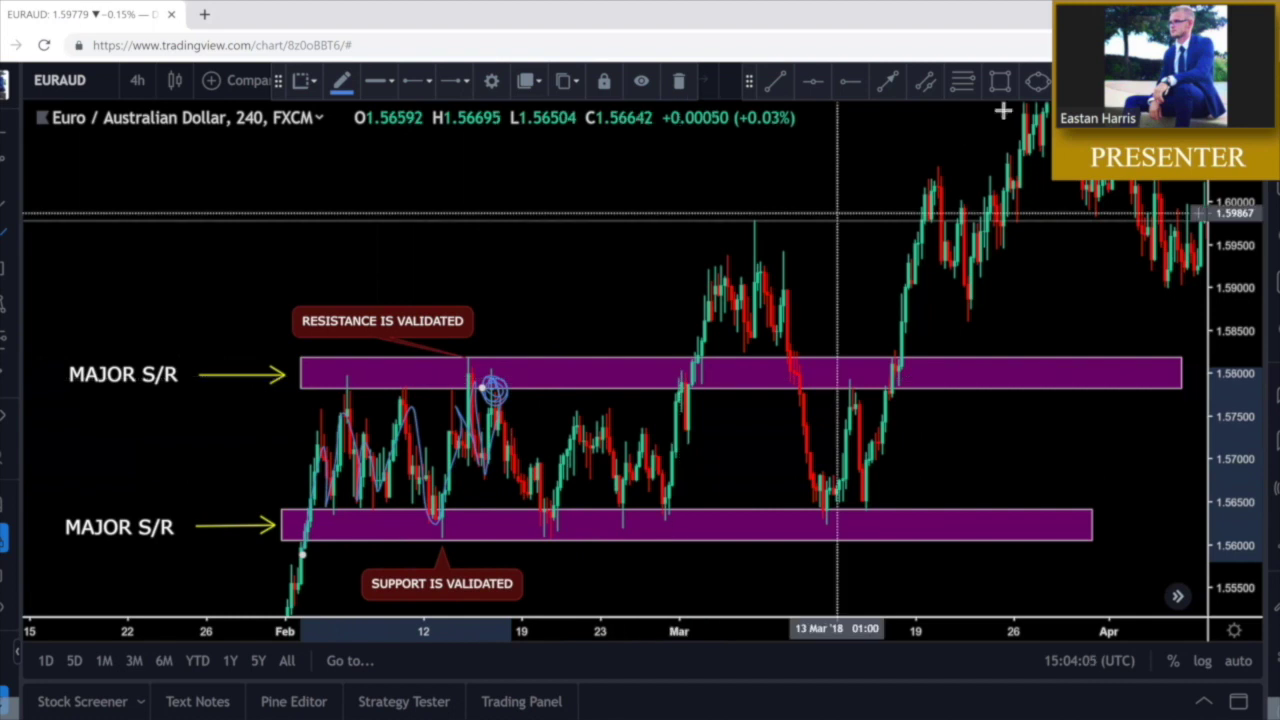
Place a short position at the circled 15 Feb retest: entry about 1.57622, stop about 1.58868, target about 1.56410
click(1150, 81)
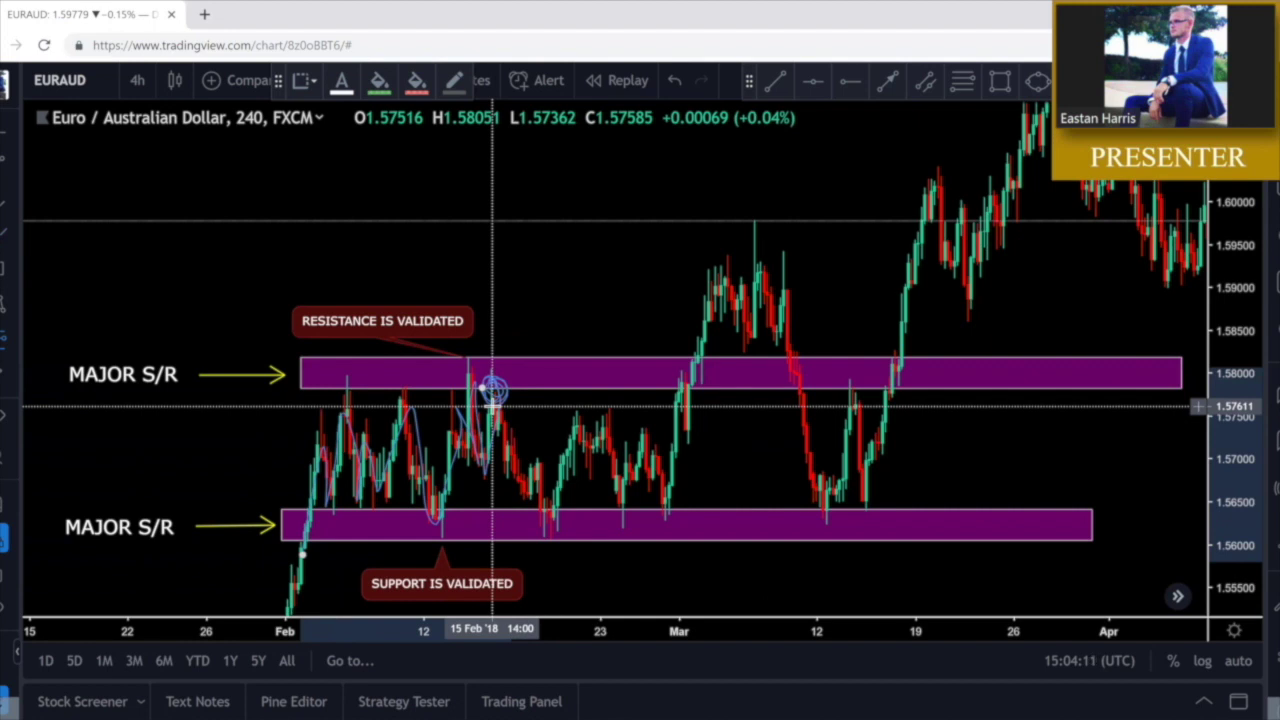
click(492, 406)
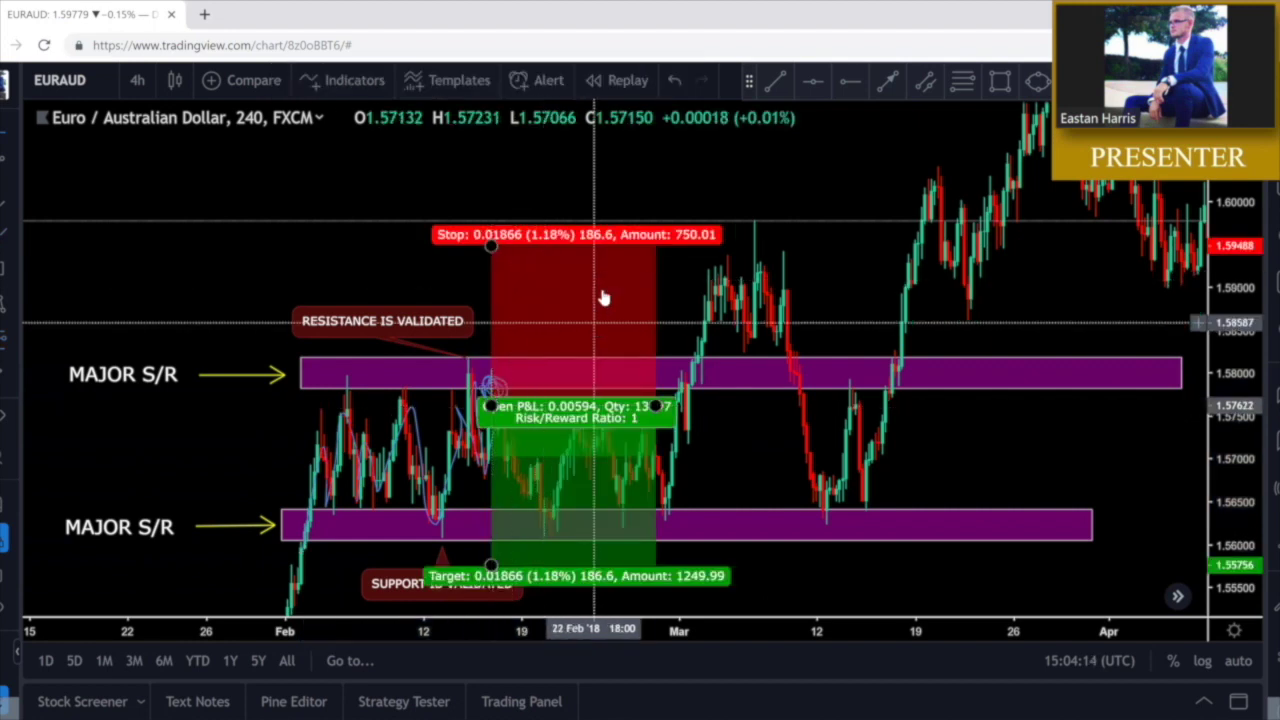
drag(495, 272, 497, 298)
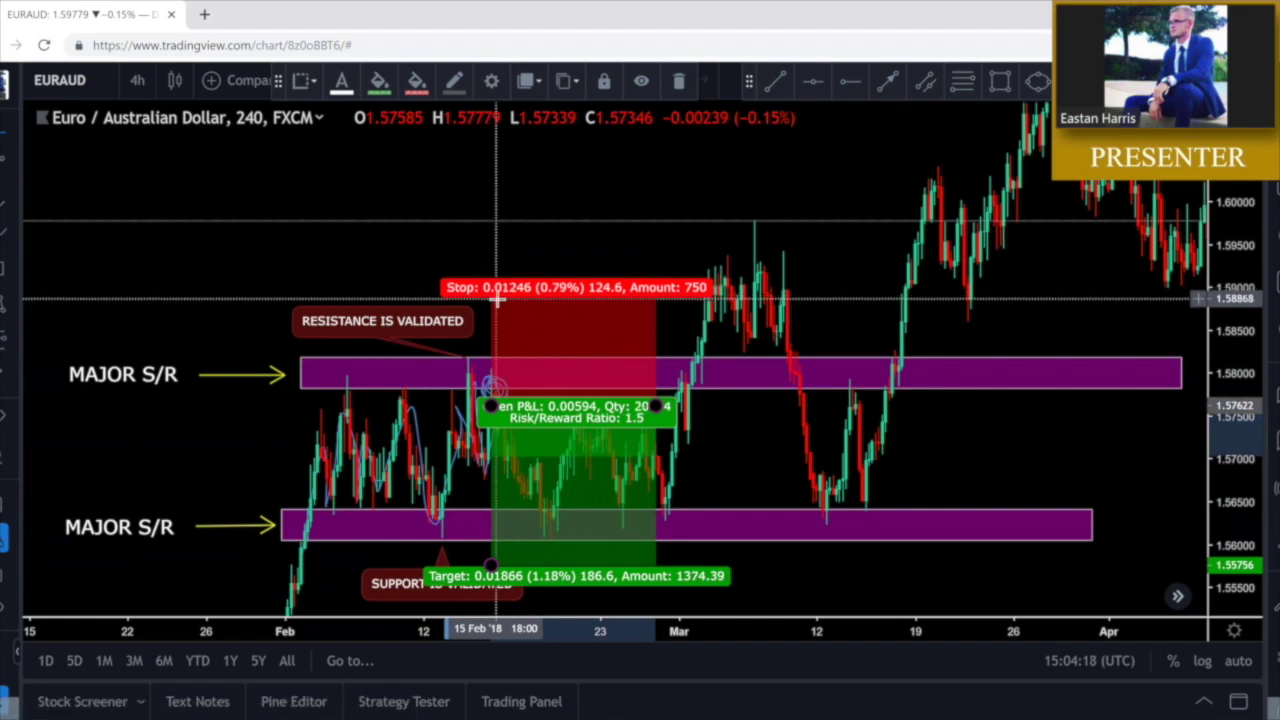
drag(490, 566, 497, 510)
click(786, 560)
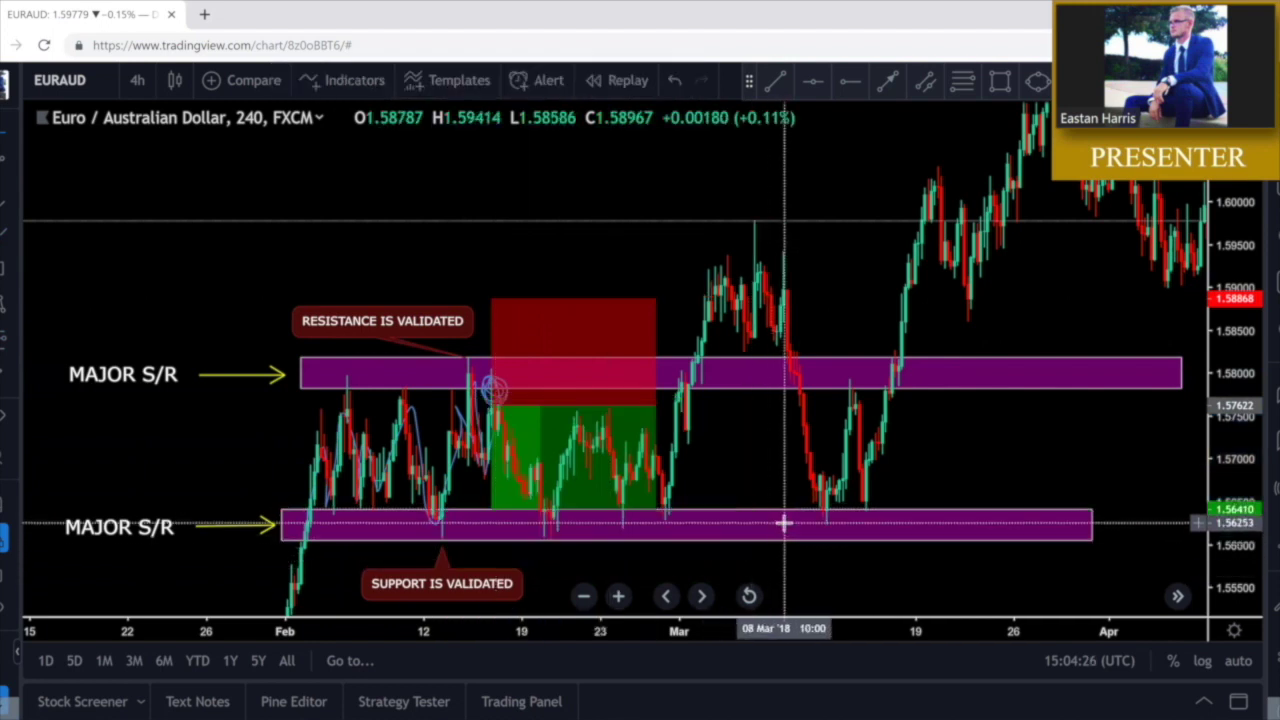
Extend the 15 Feb short position's end to early April
click(663, 487)
drag(657, 405, 1158, 434)
drag(900, 590, 897, 565)
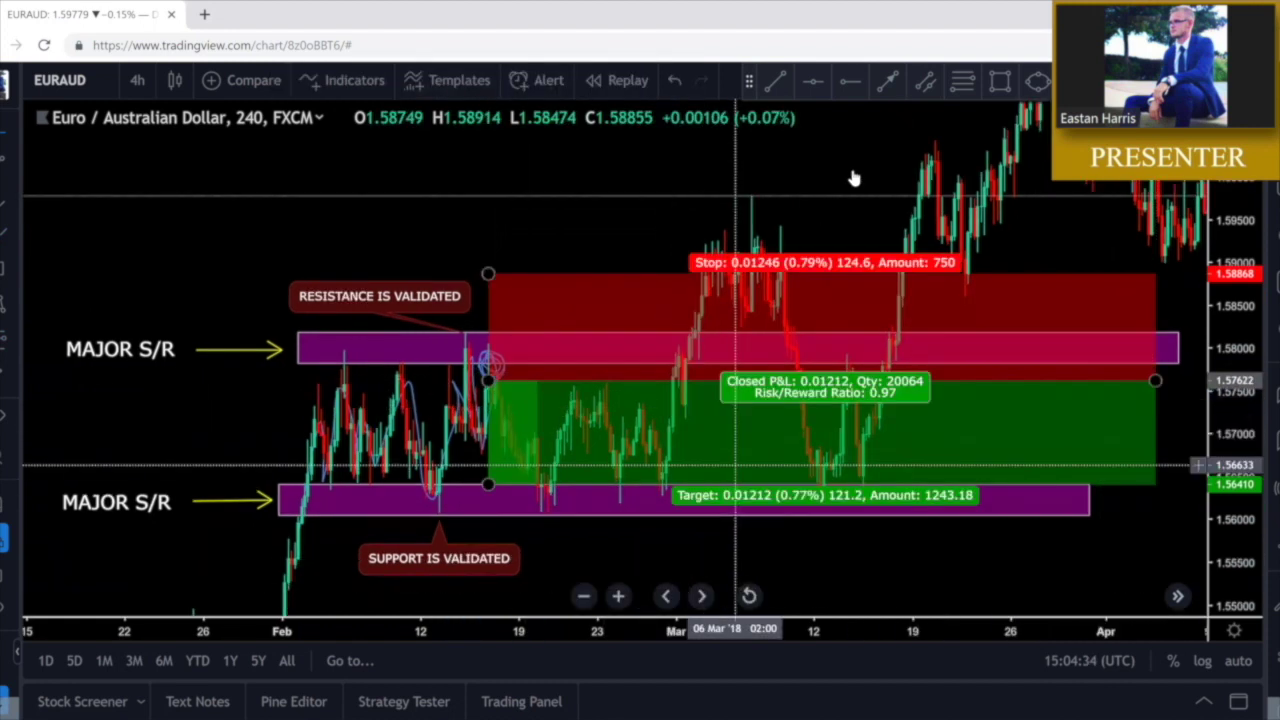
Shift the "SUPPORT IS VALIDATED" callout's text to an earlier date below the support zone
click(431, 491)
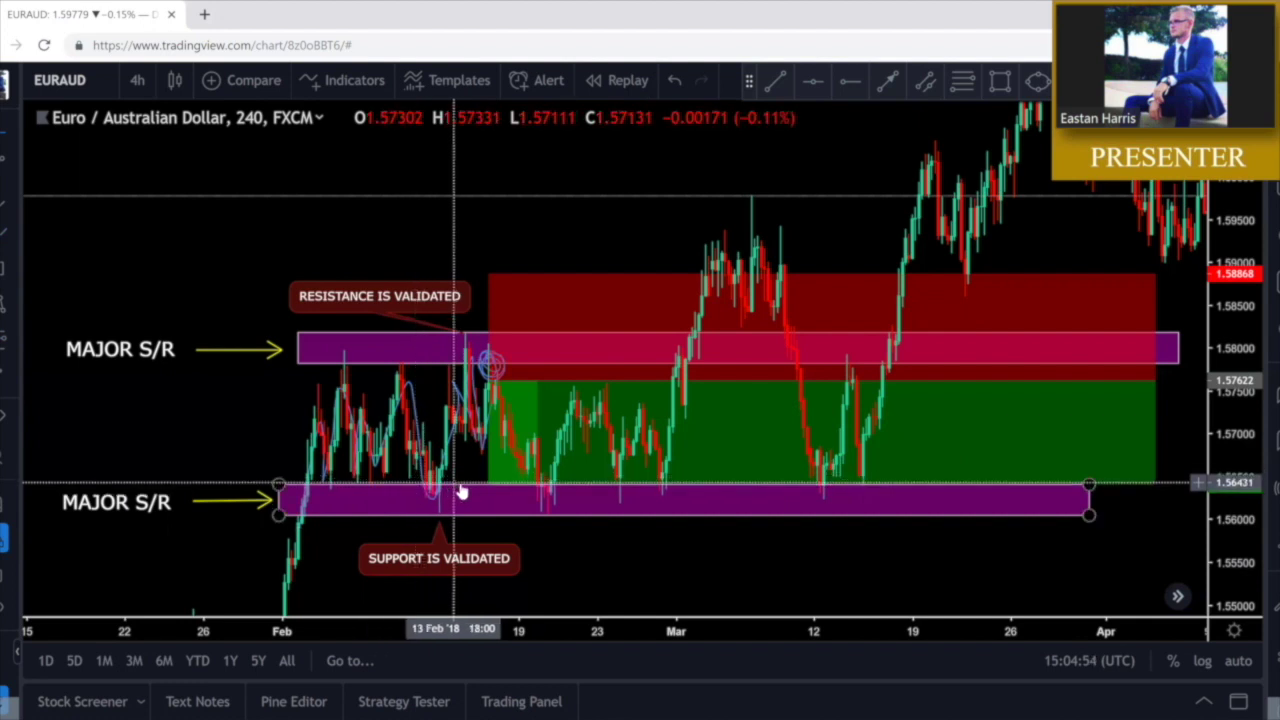
click(520, 488)
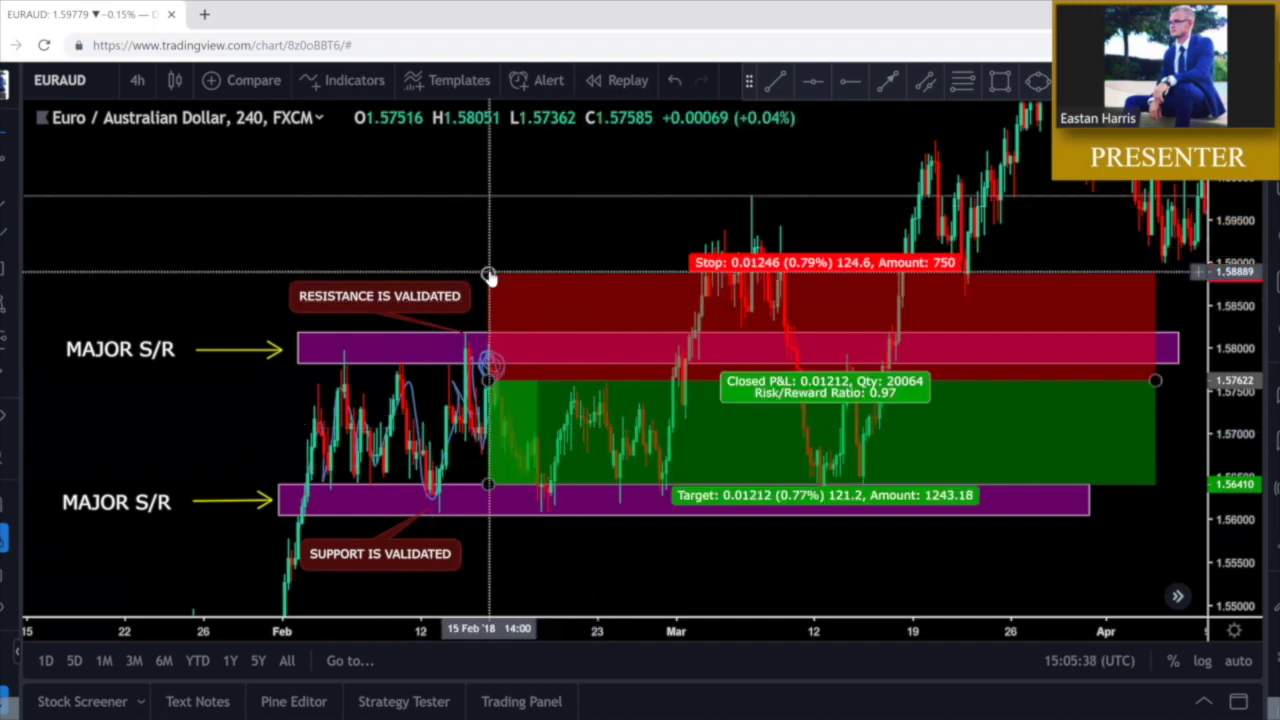
Try tighter stop levels of about 1.58609, 1.58227 and 1.58530 on the 15 Feb short position
drag(489, 276, 492, 291)
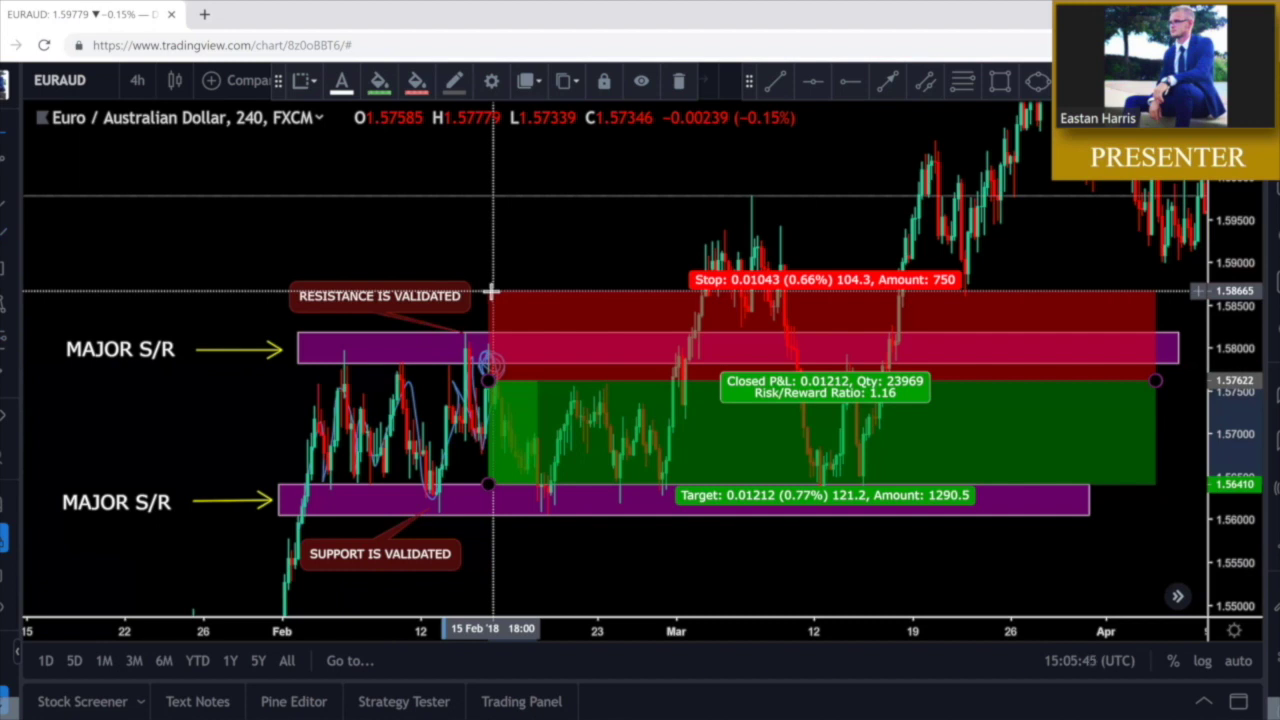
drag(492, 291, 492, 295)
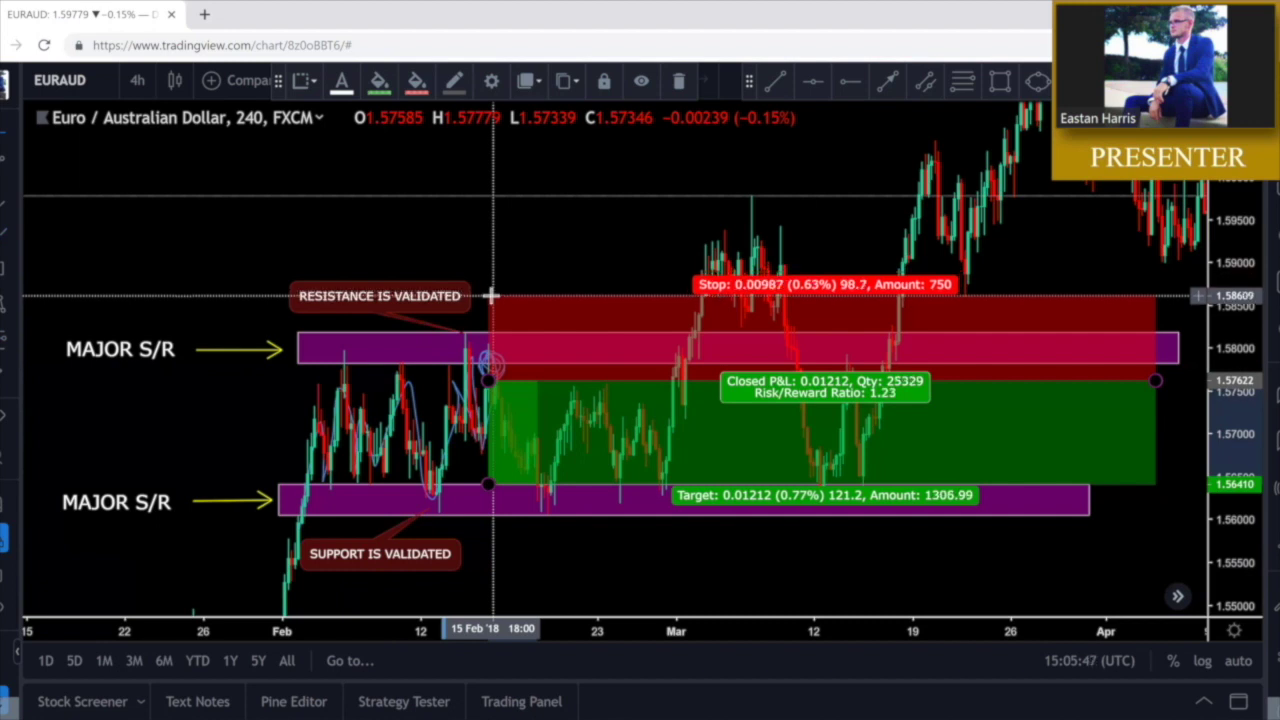
click(500, 266)
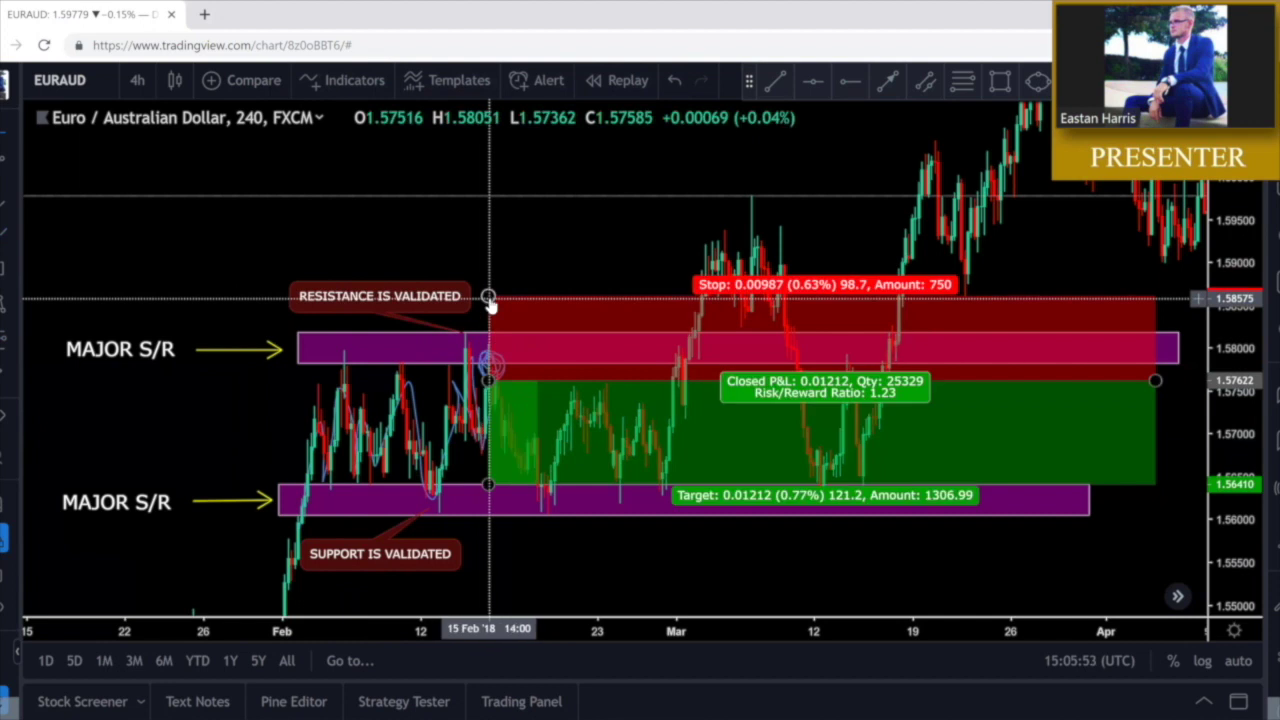
drag(490, 304, 486, 328)
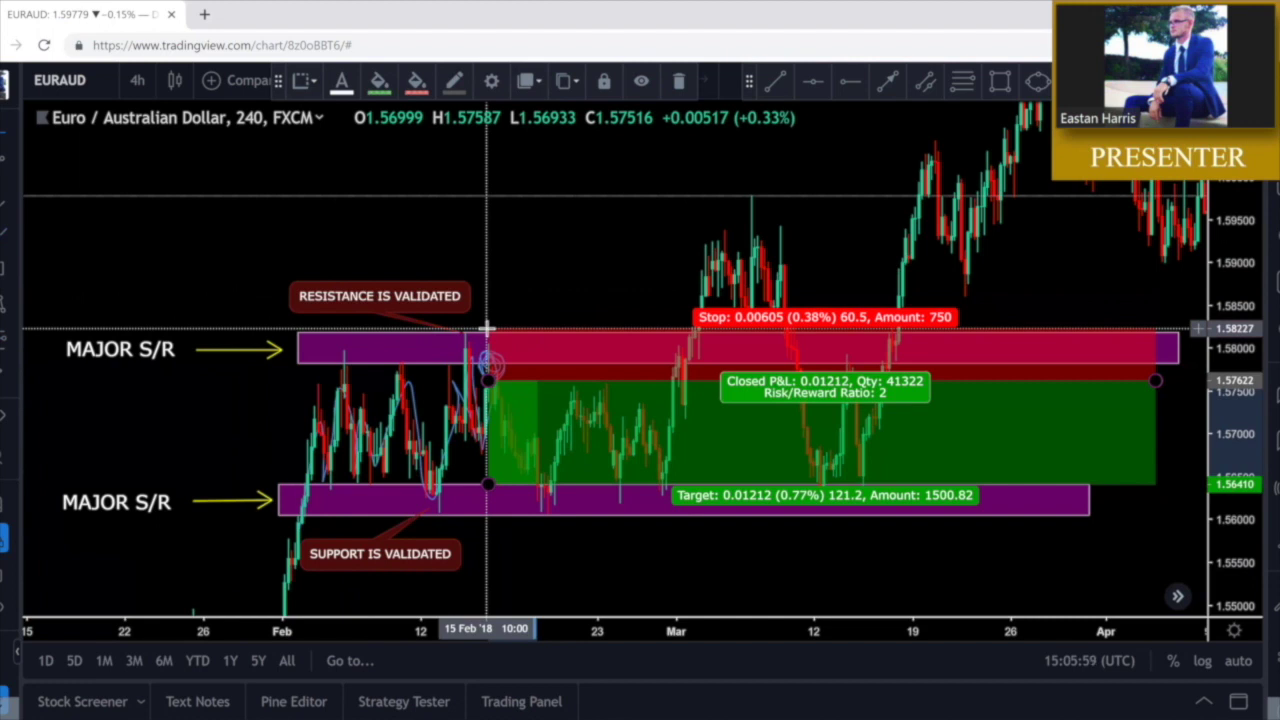
mouse_move(486, 322)
mouse_down()
mouse_move(491, 292)
mouse_move(488, 302)
mouse_up()
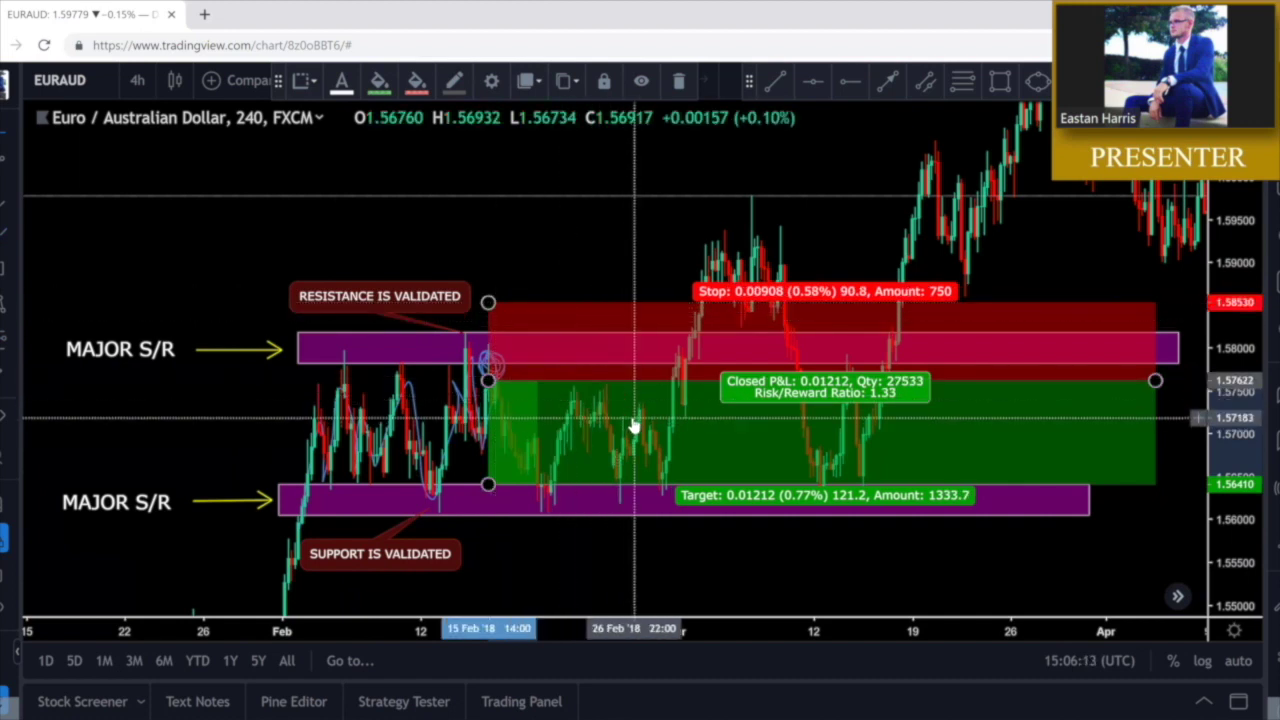
Set the short position's stop to about 1.58822 and label it with a "STOP LOSS: 1 to 1 RR (monitor)" callout
drag(488, 302, 511, 283)
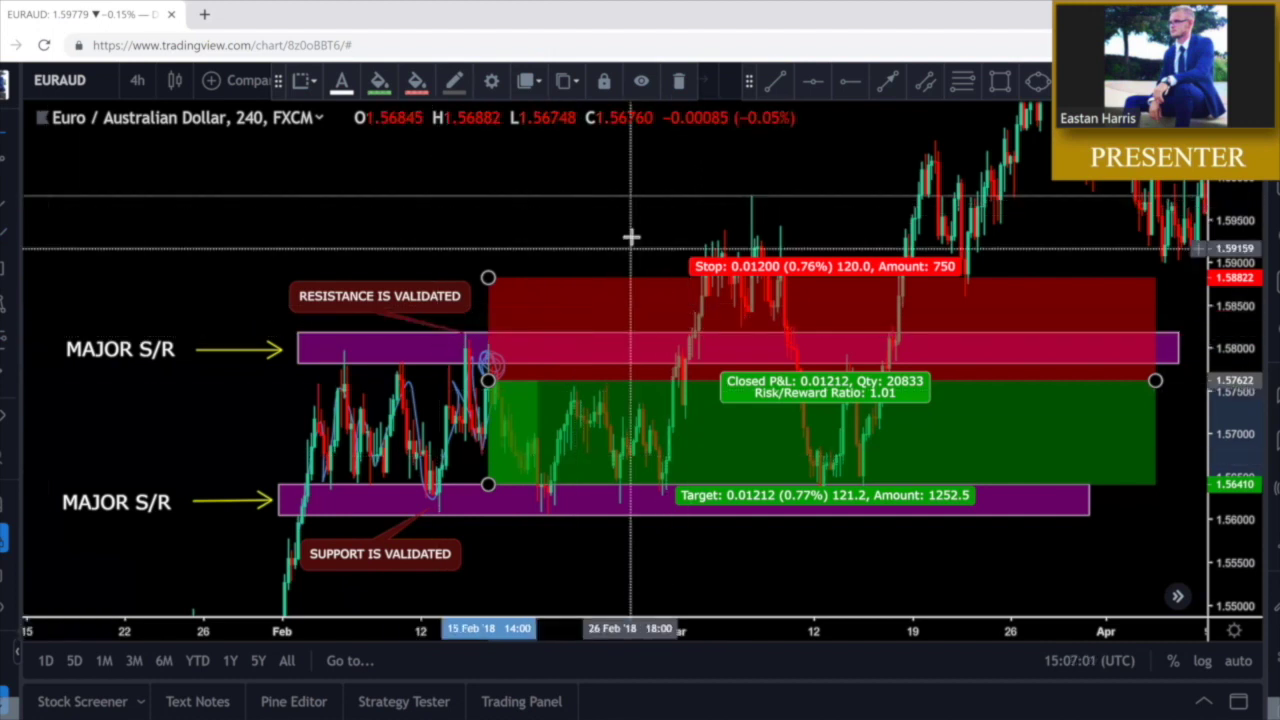
drag(646, 257, 651, 270)
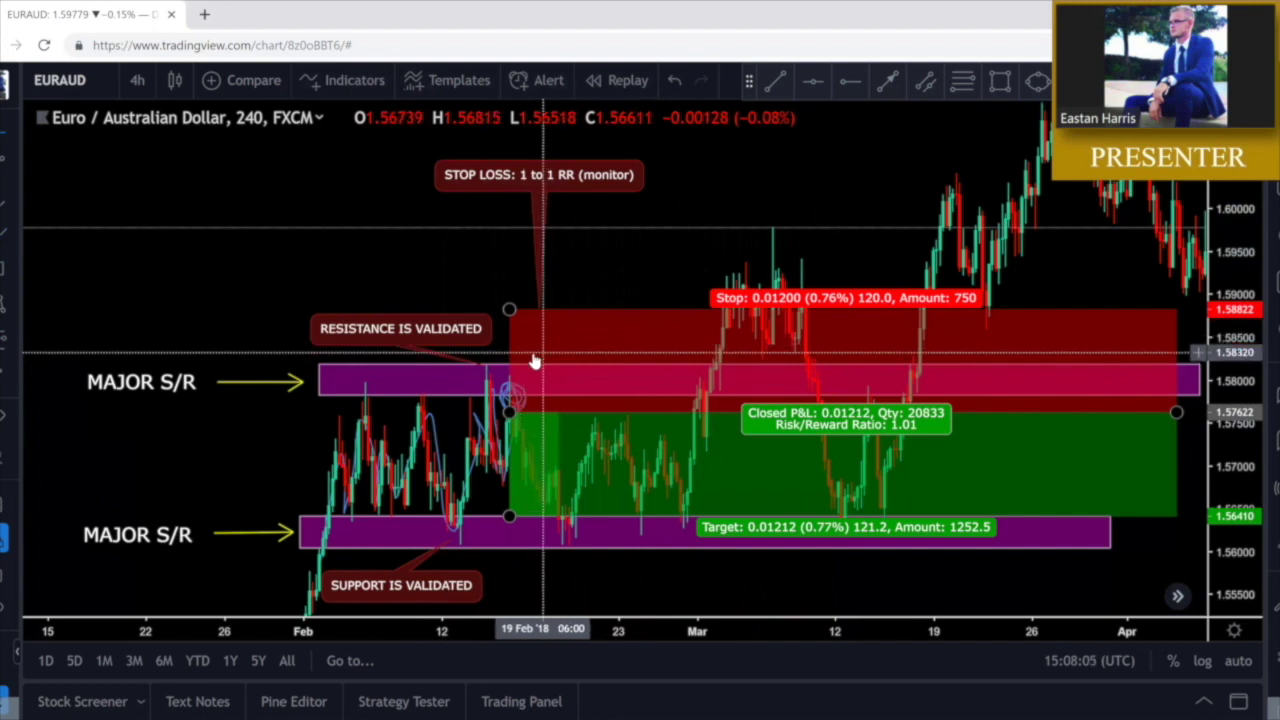
click(450, 410)
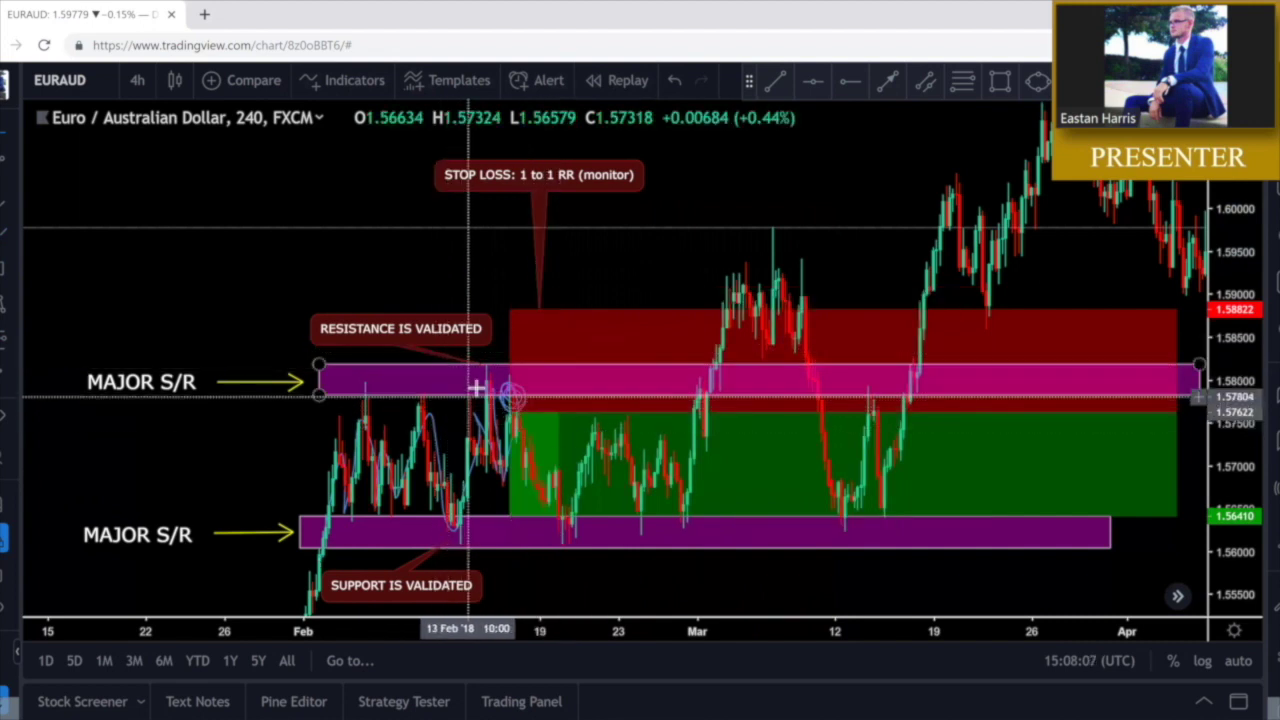
click(541, 377)
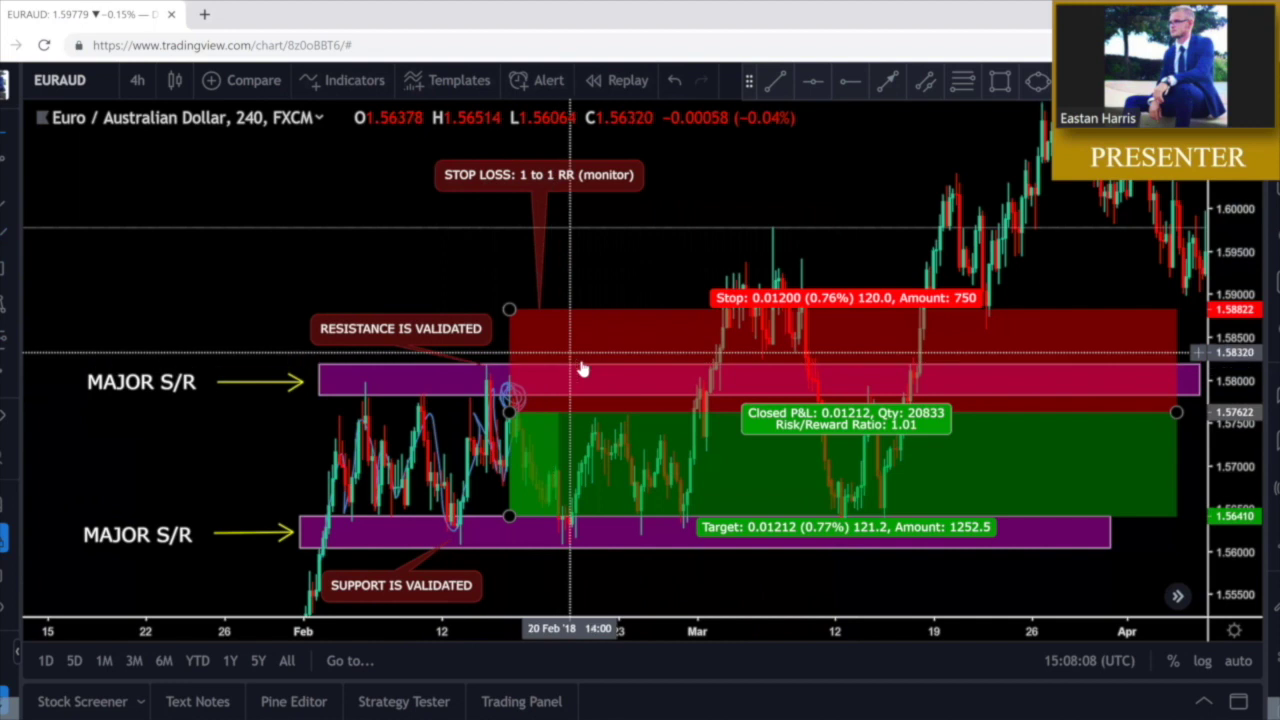
click(655, 270)
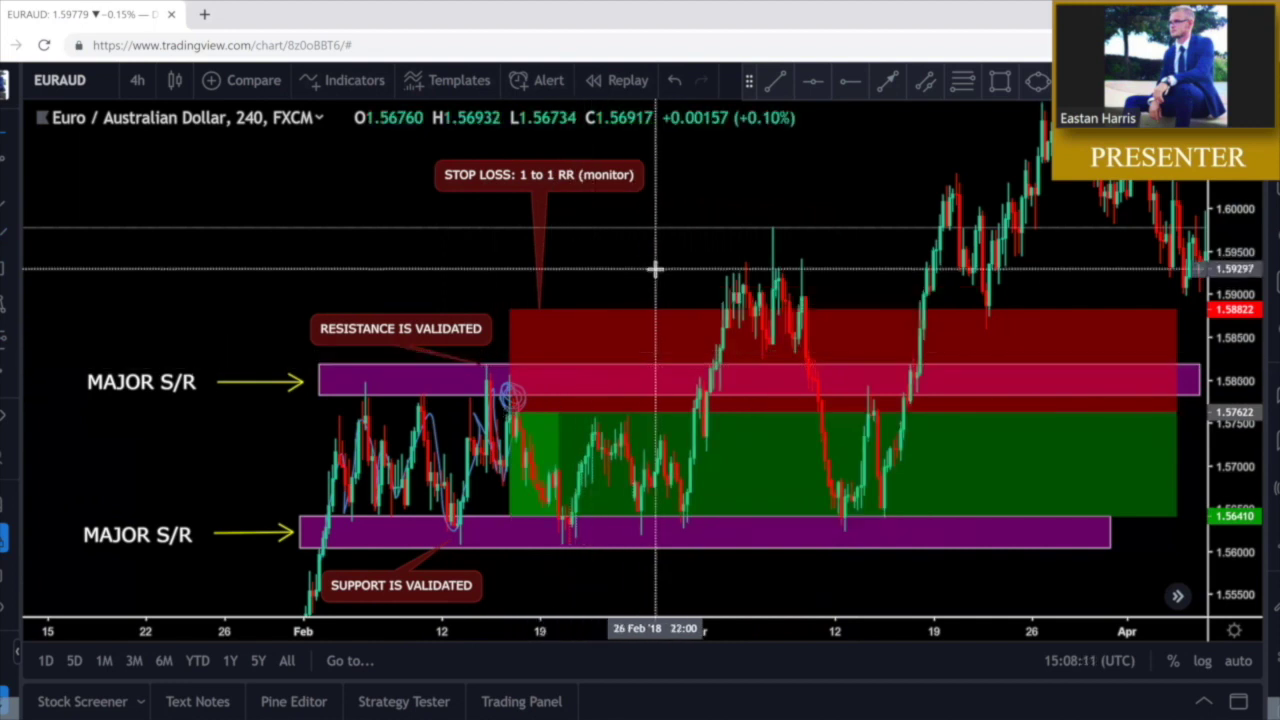
Add a "TAKE PROFIT: Closest edge of Major S/R" callout at the short's target and shorten the position to end about 20 Feb
drag(653, 267, 655, 258)
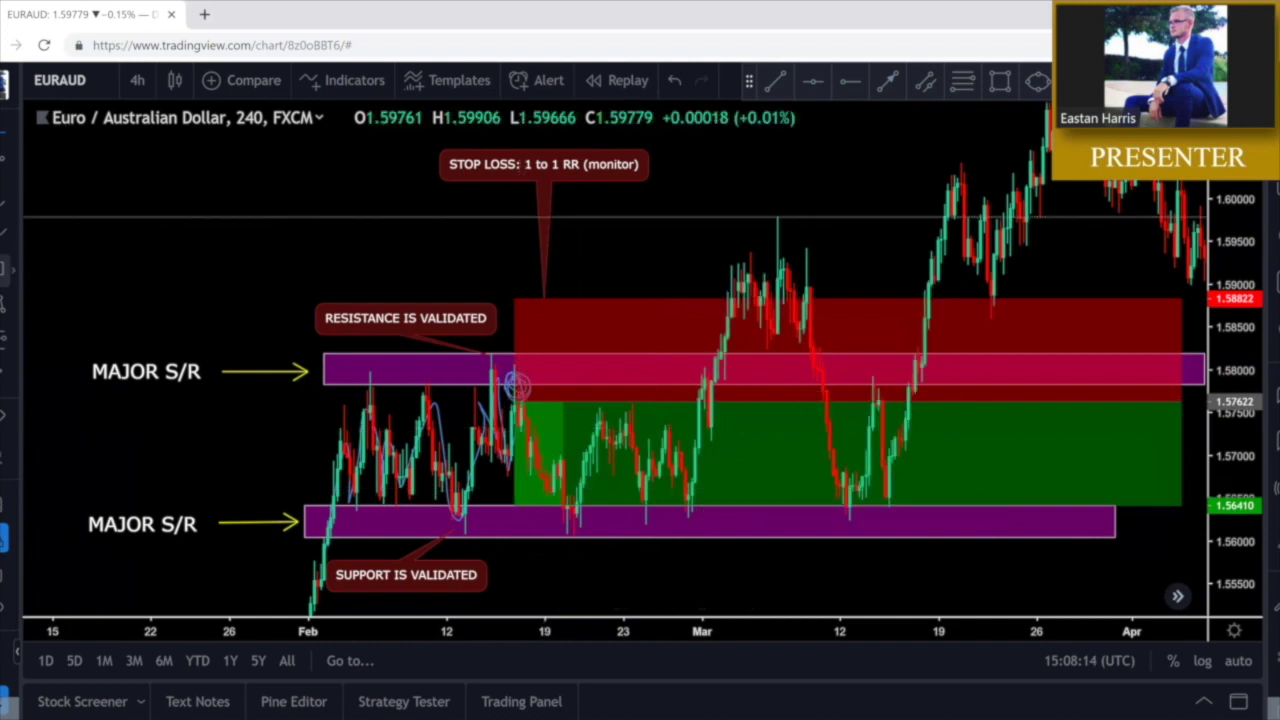
click(571, 537)
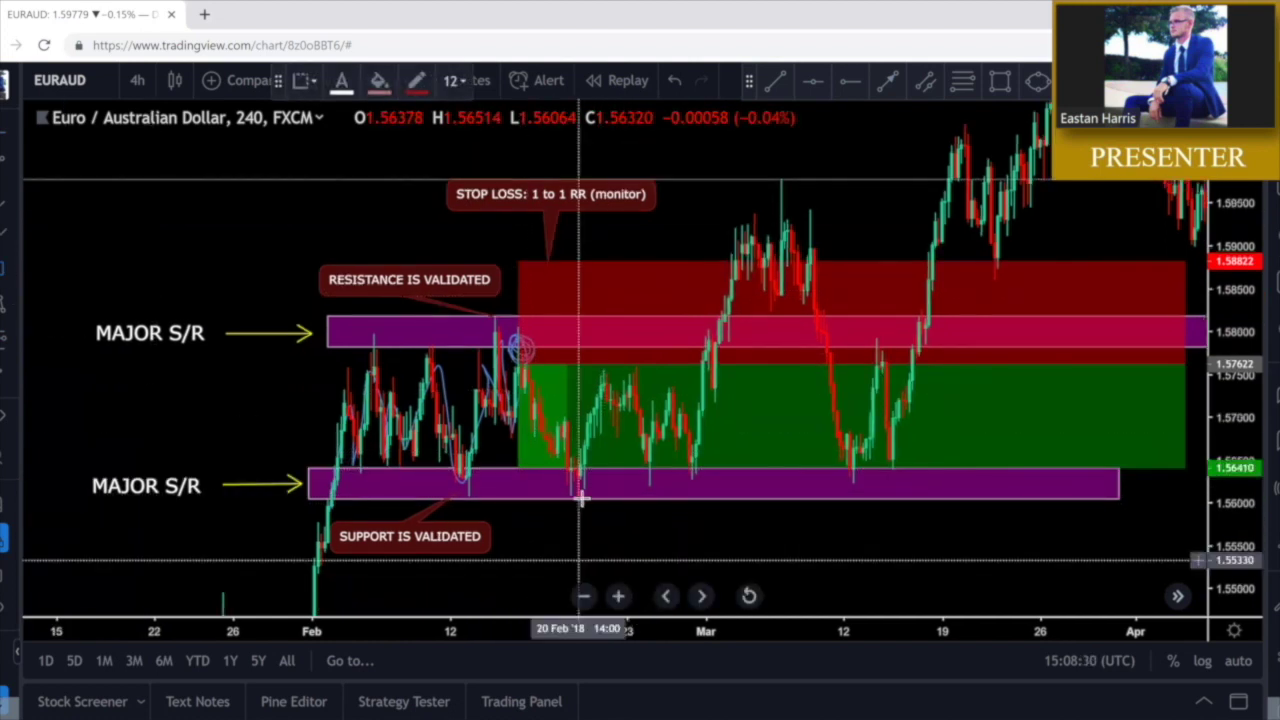
drag(545, 468, 551, 541)
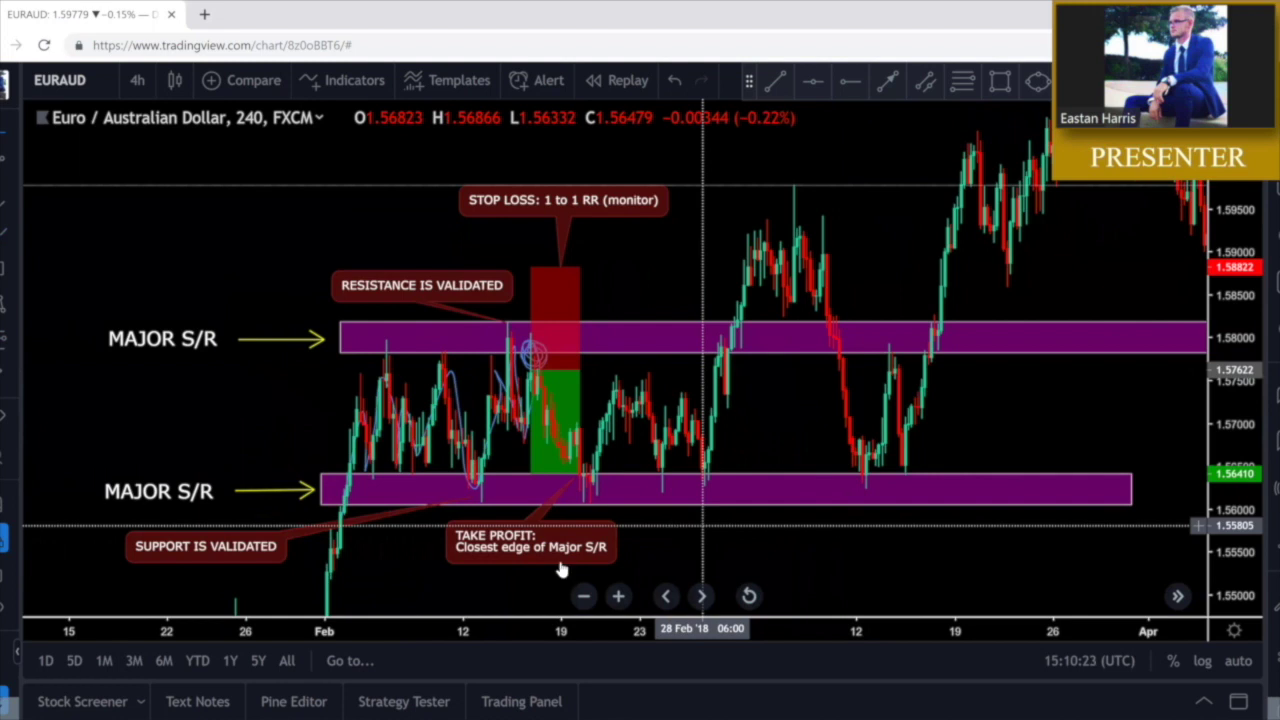
Delete the take-profit and stop-loss callouts
click(601, 214)
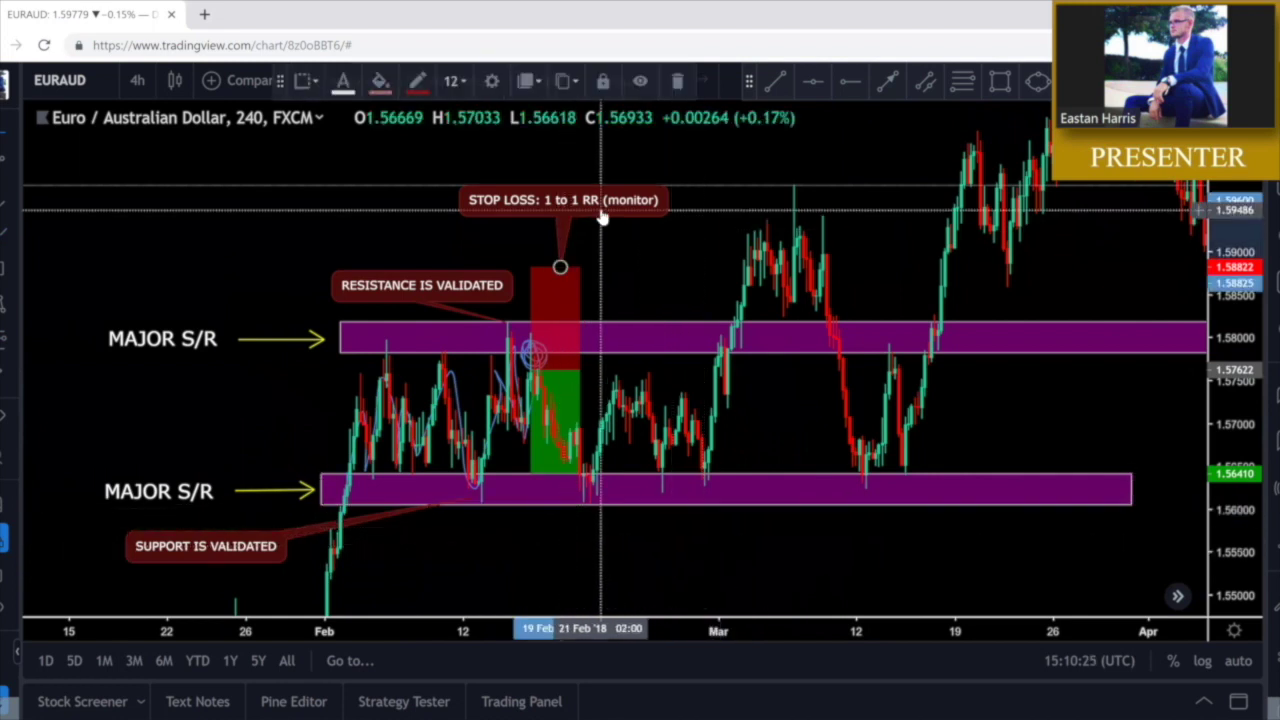
key(Delete)
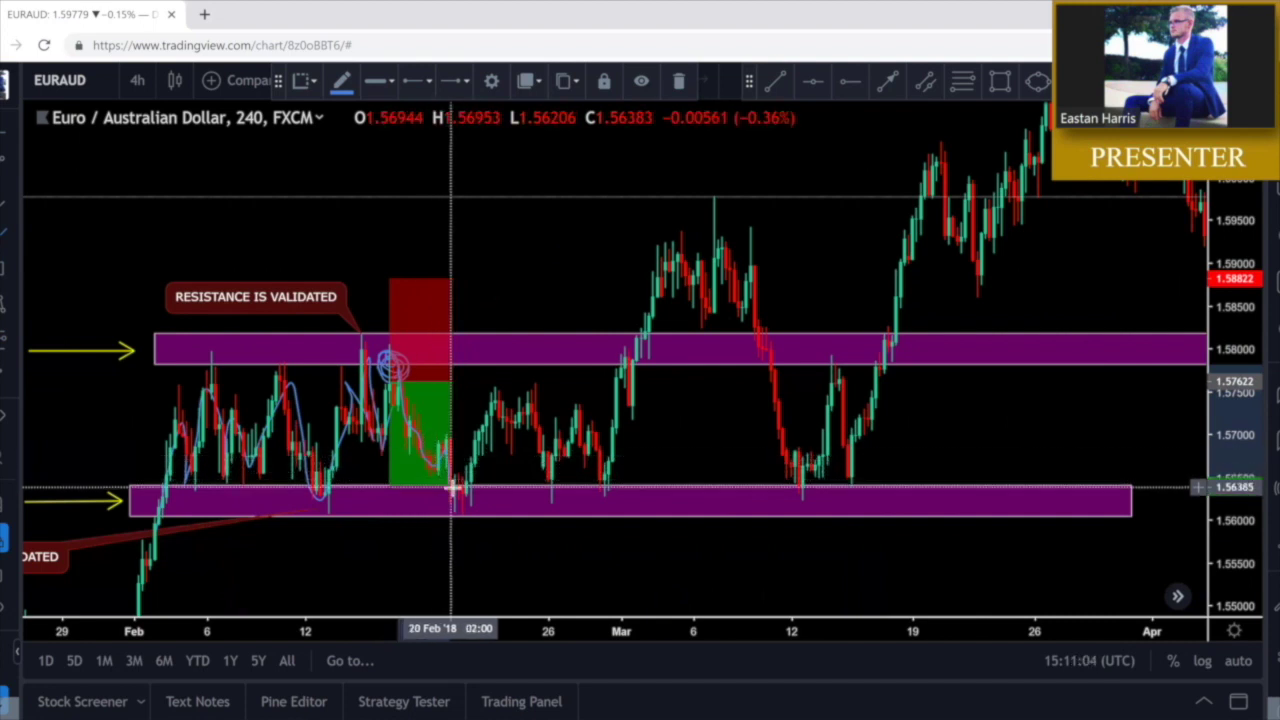
Circle the 20 Feb candles inside the support zone with the brush, then remove the circle
drag(457, 503, 461, 497)
scroll(526, 411, up, 5)
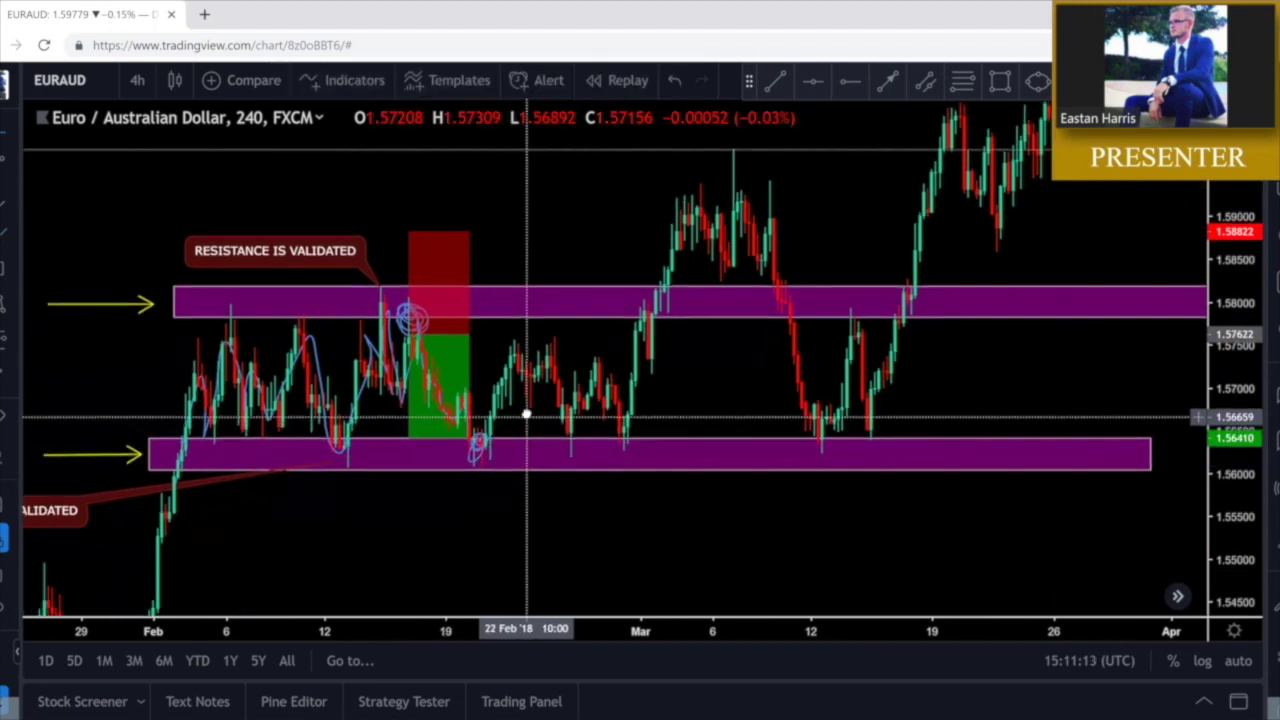
drag(396, 354, 566, 405)
drag(1223, 474, 1212, 429)
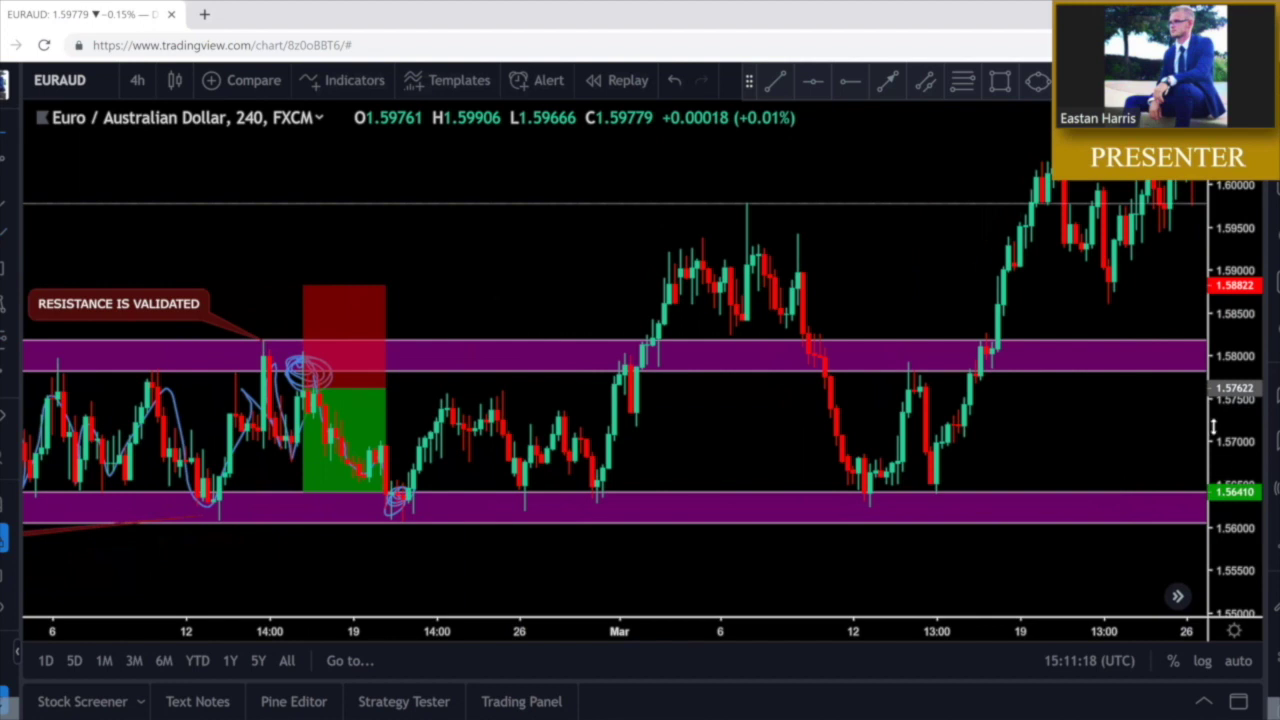
drag(706, 434, 729, 394)
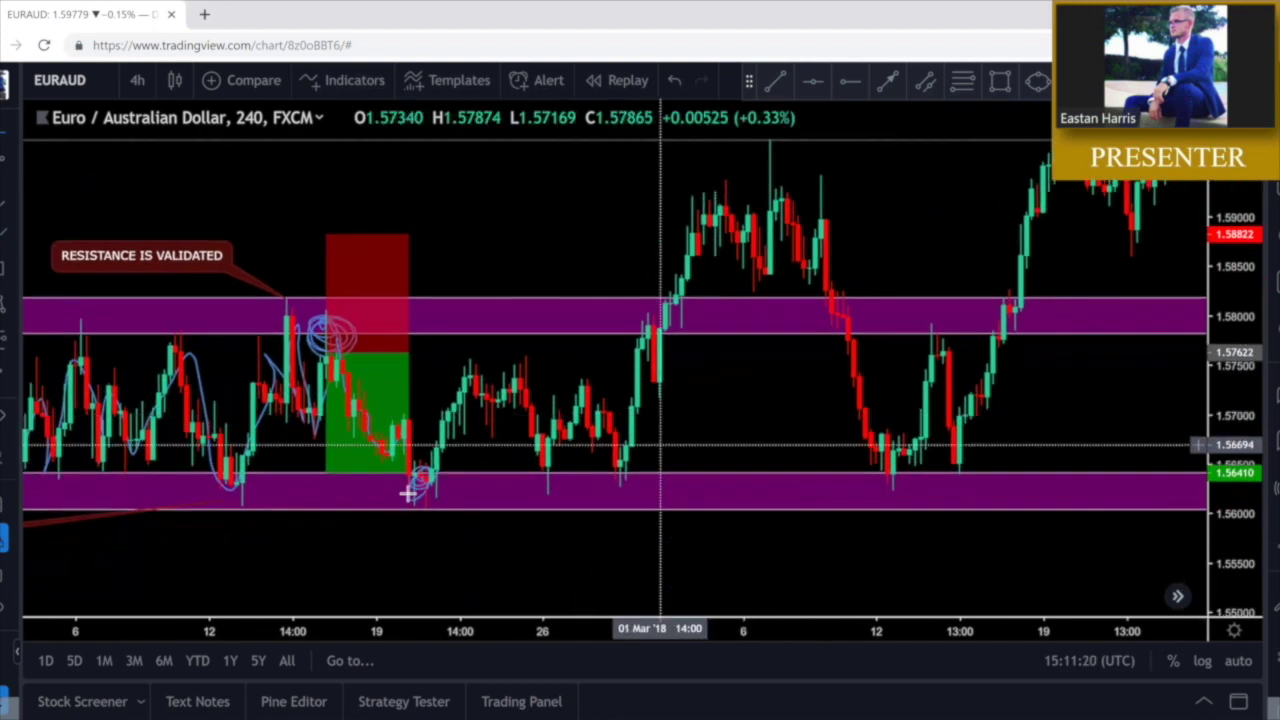
click(420, 484)
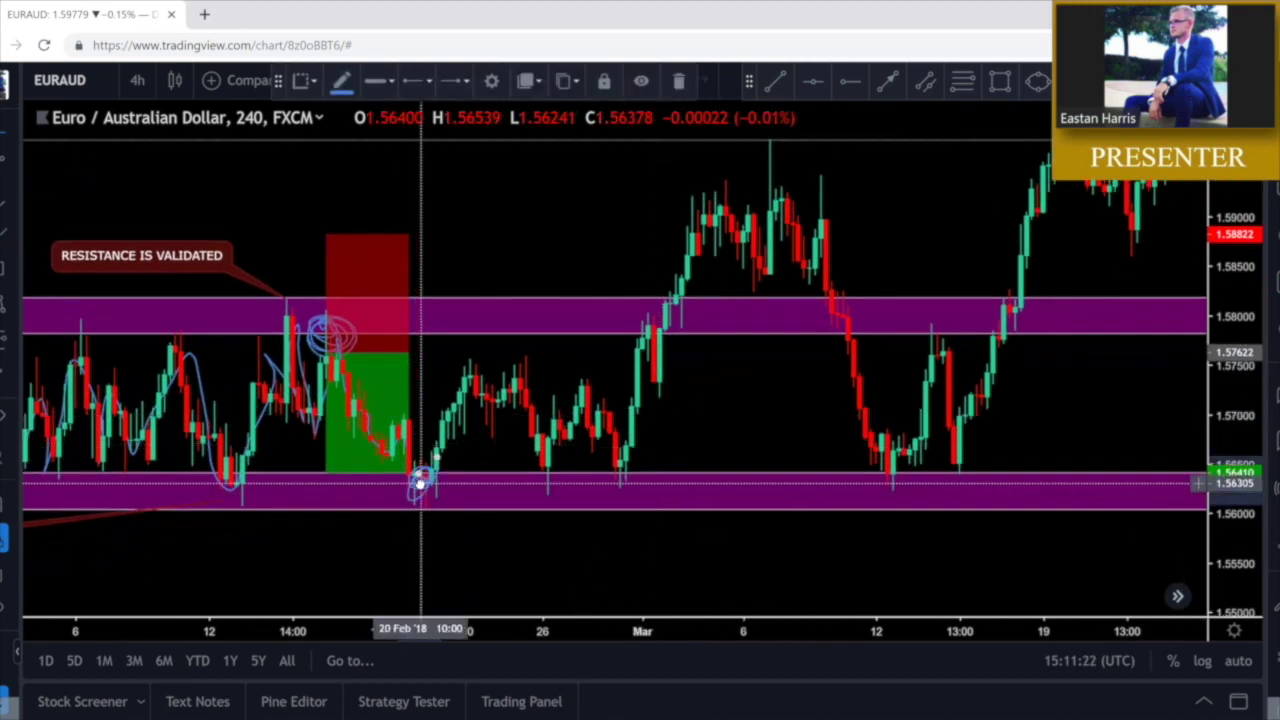
Draw six yellow arrows from below pointing at the successive 19 to 20 Feb candles in and just leaving the support zone
click(886, 82)
click(376, 550)
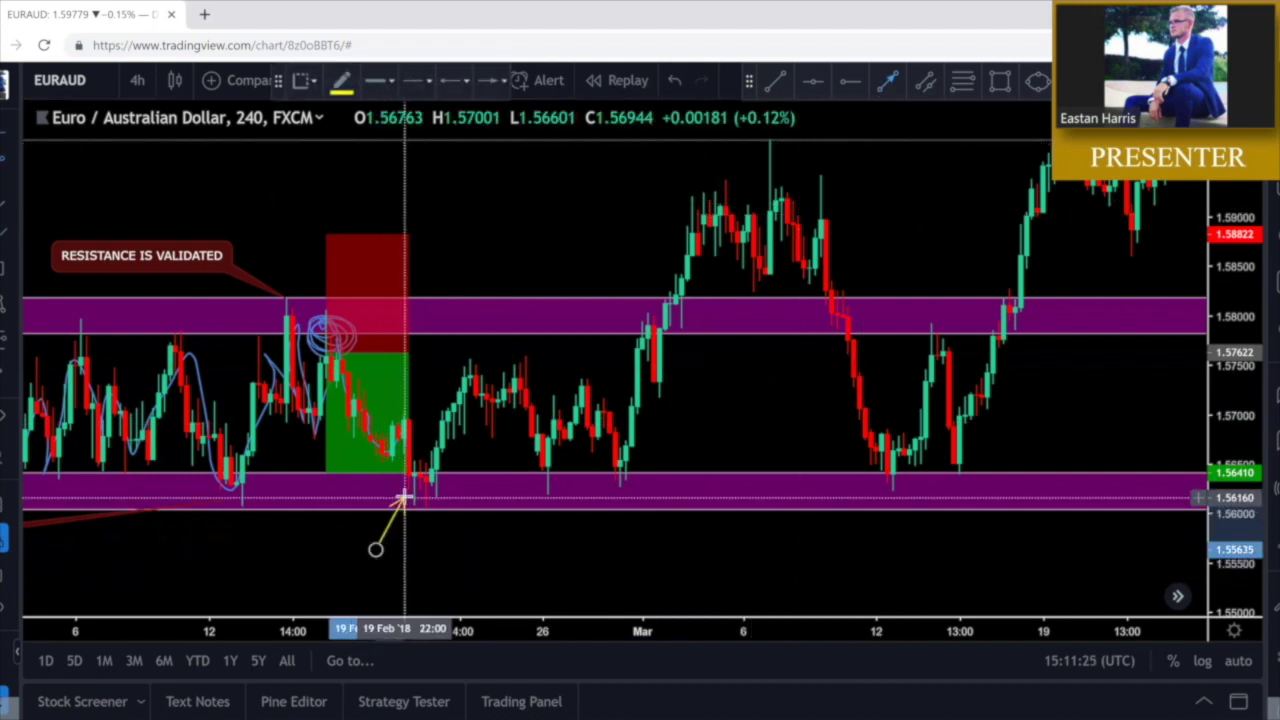
drag(401, 493, 401, 493)
drag(414, 569, 414, 510)
click(431, 556)
click(420, 495)
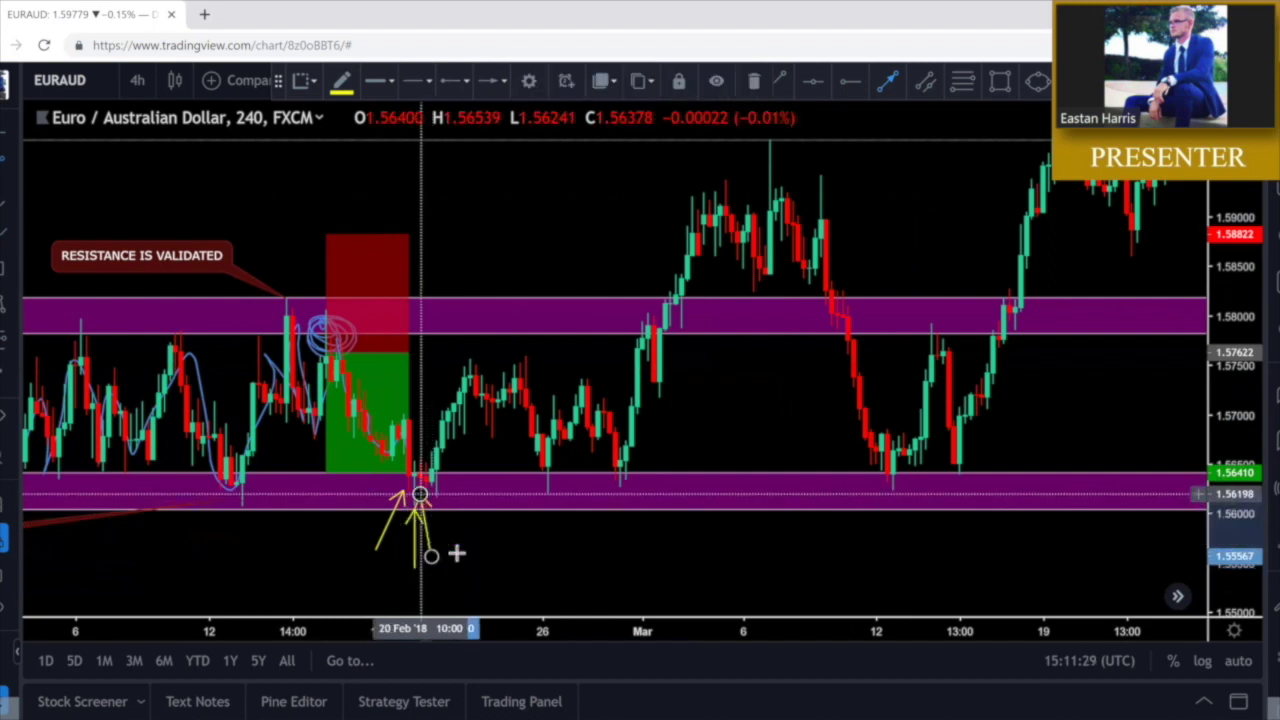
click(453, 555)
click(433, 514)
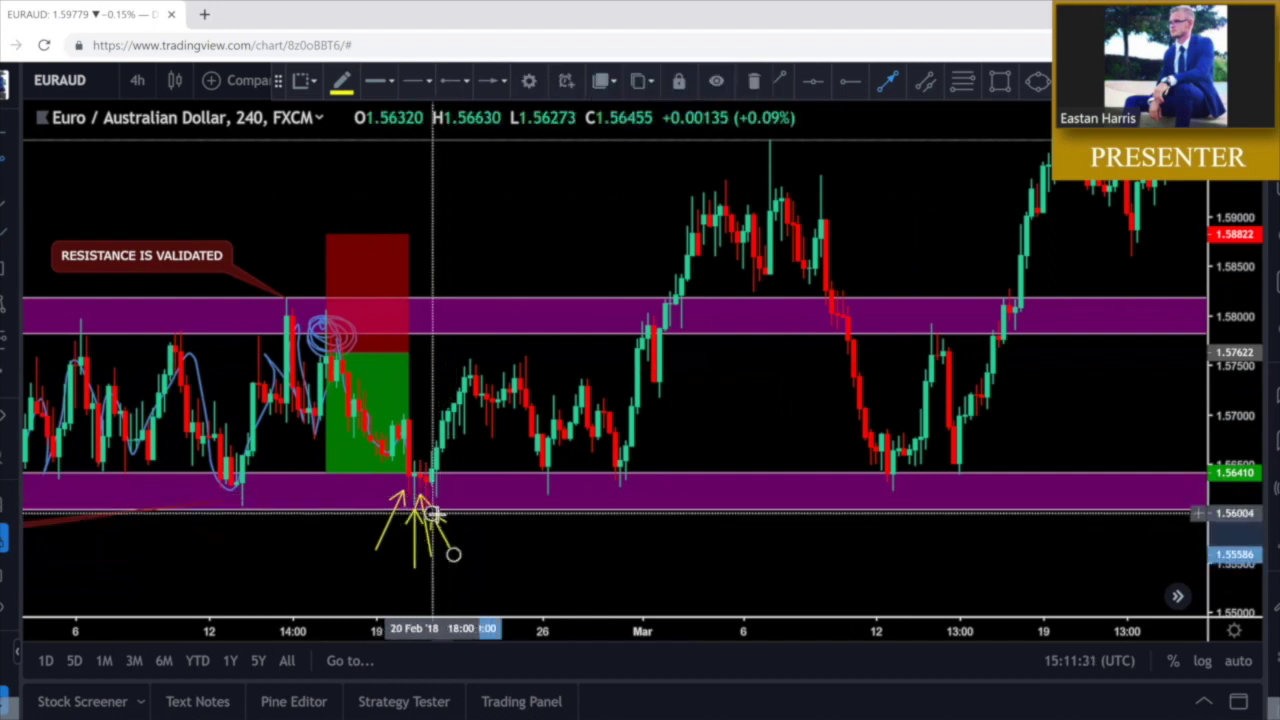
click(476, 554)
click(432, 489)
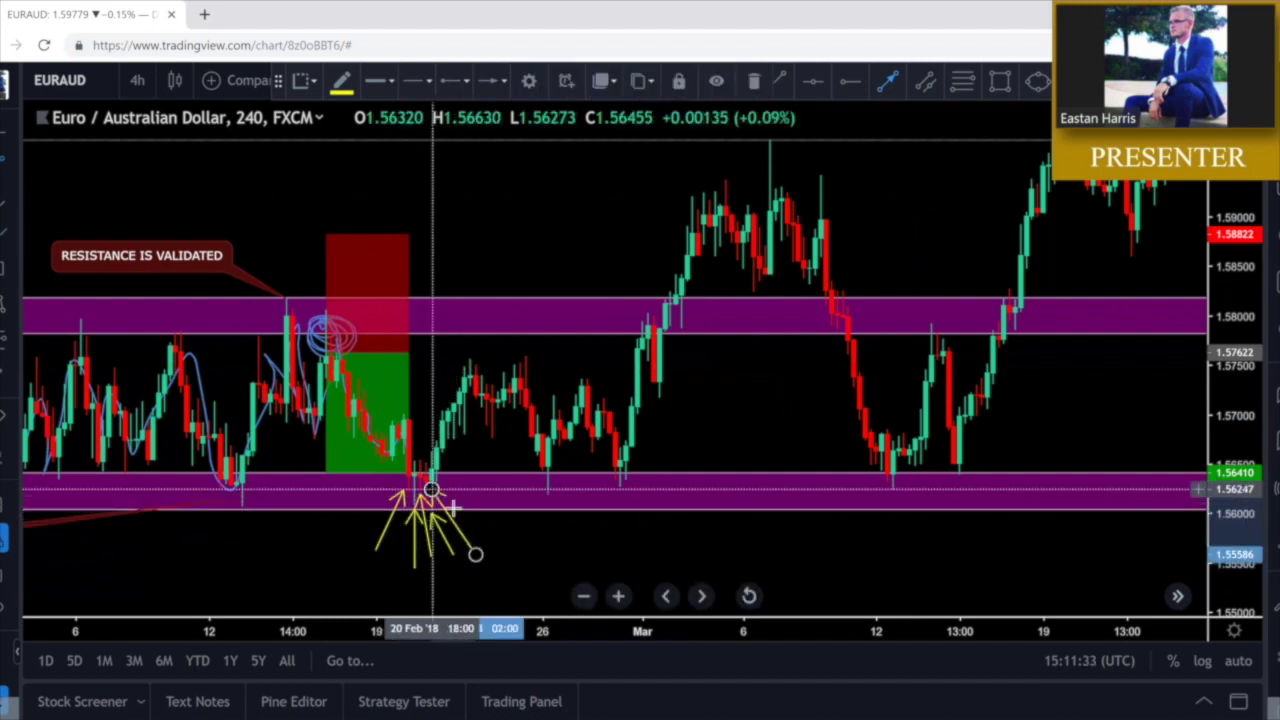
click(486, 549)
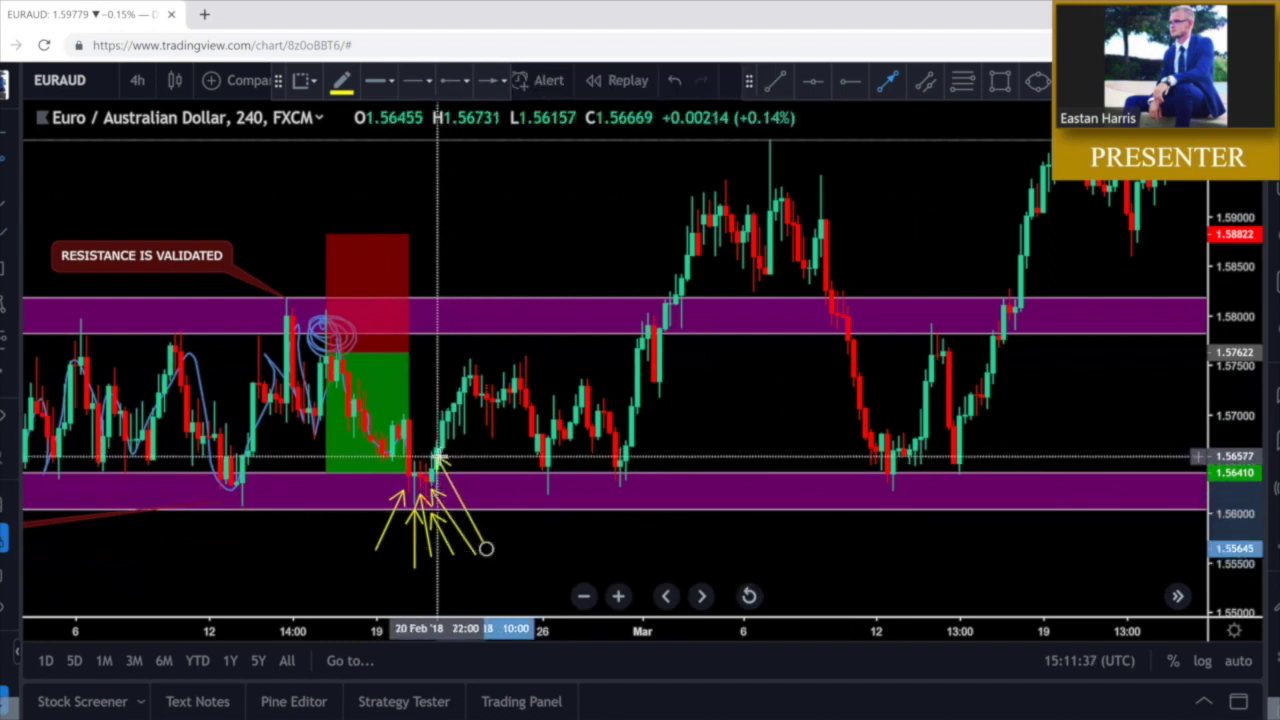
click(438, 456)
Place a long position at the 20 Feb support retest: entry about 1.56342, stop about 1.55447, target about 1.57839, extended past 19 March
drag(521, 537, 538, 518)
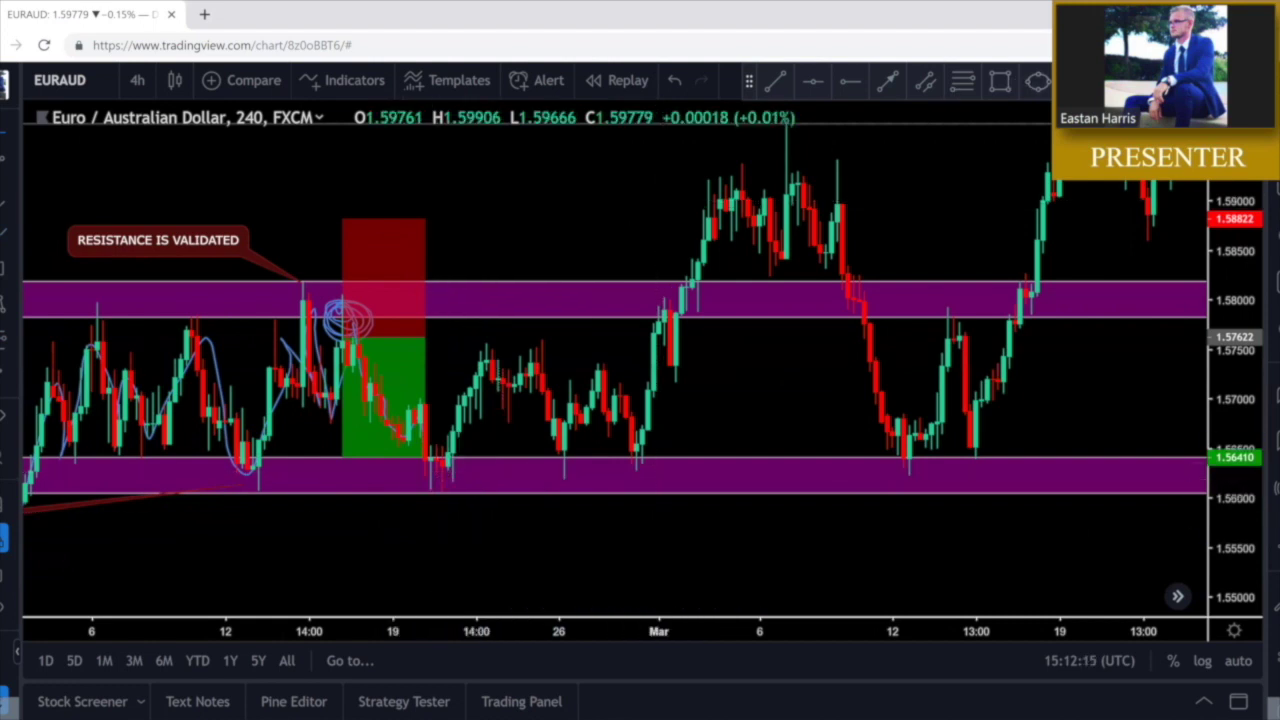
click(441, 463)
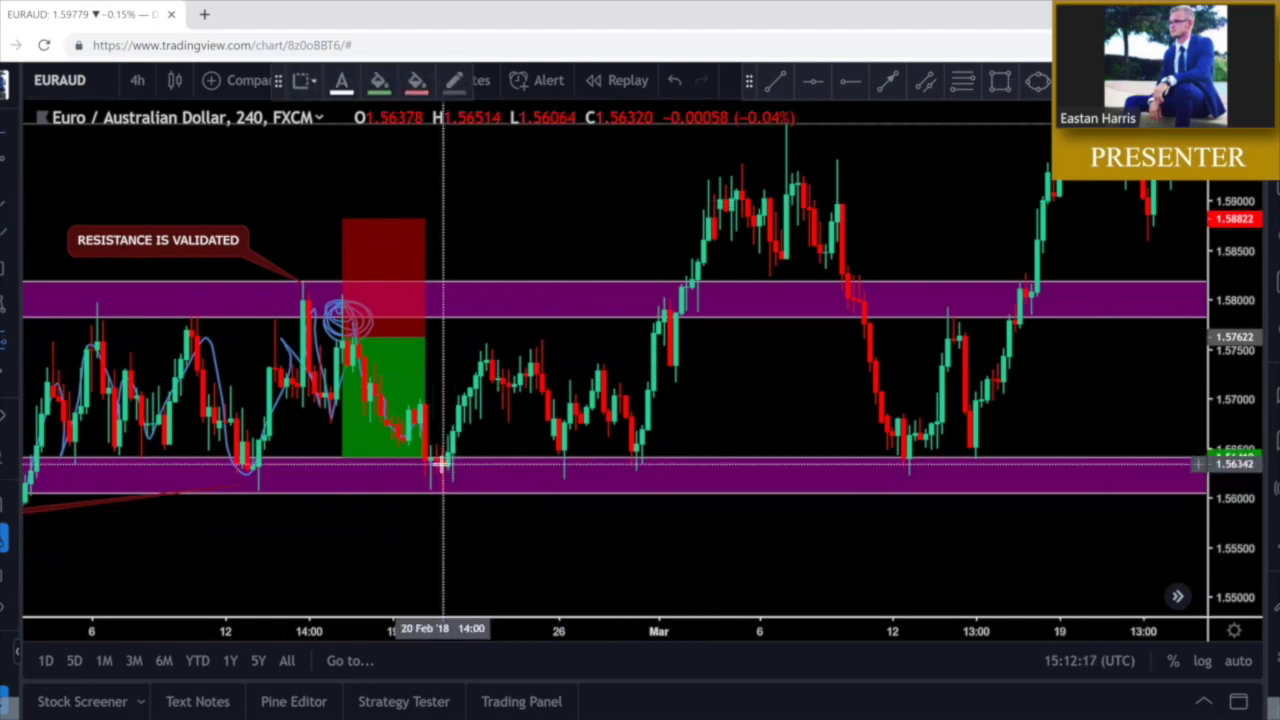
click(441, 463)
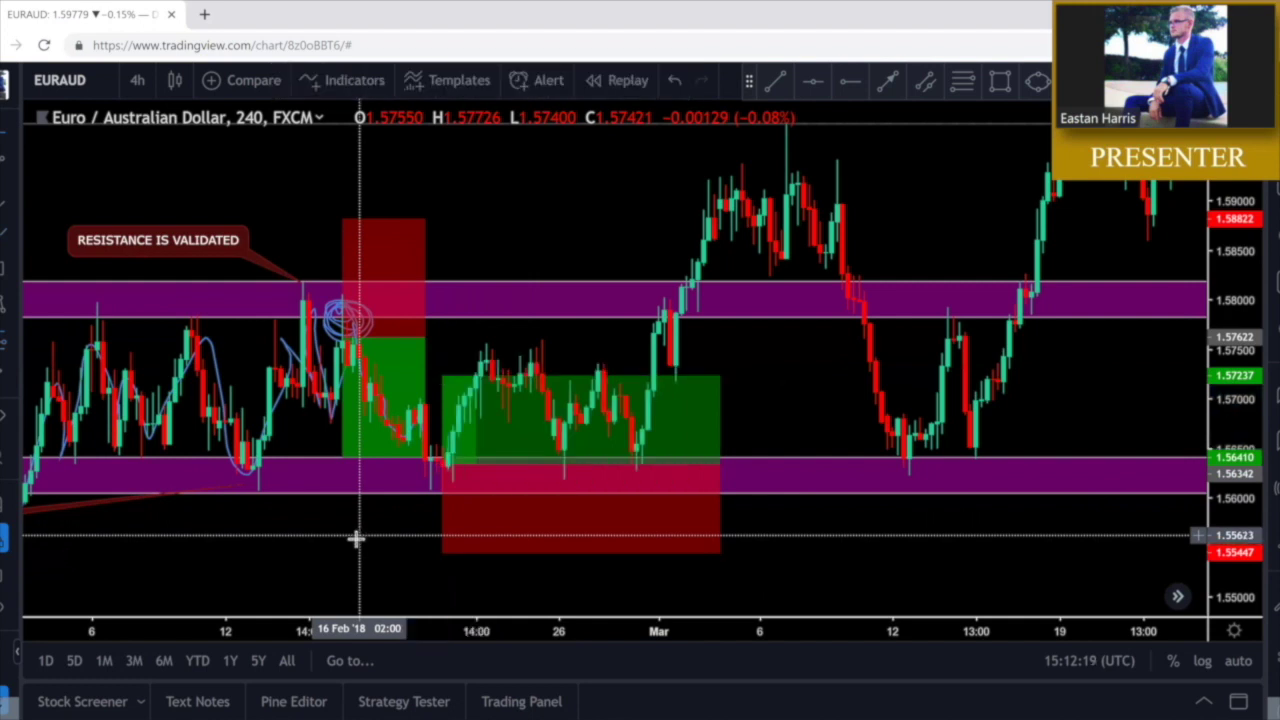
drag(442, 375, 453, 316)
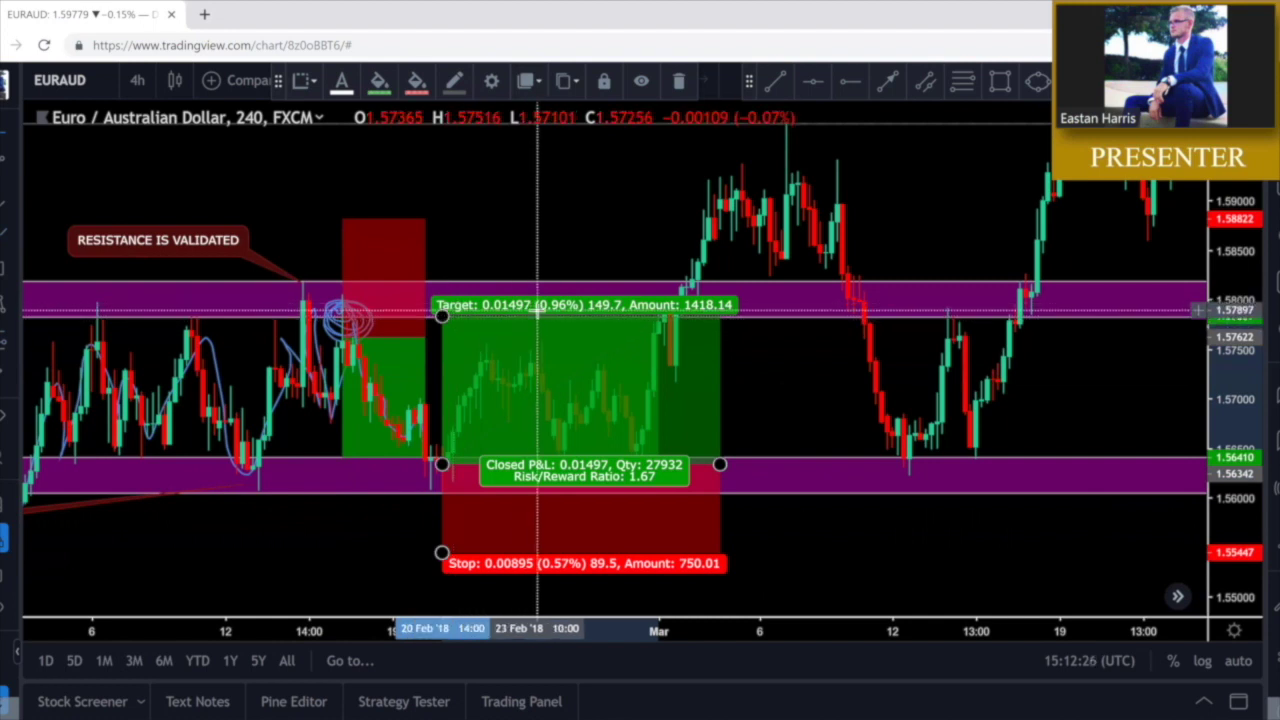
click(766, 389)
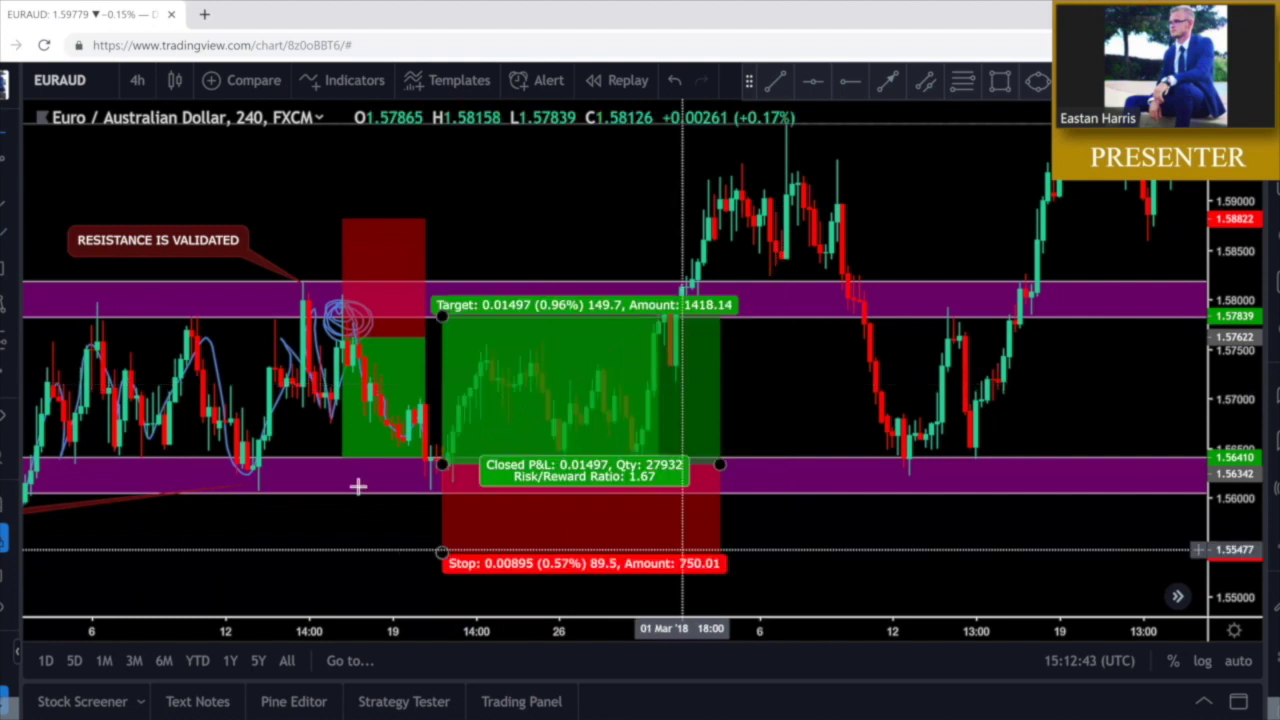
drag(720, 462, 1160, 472)
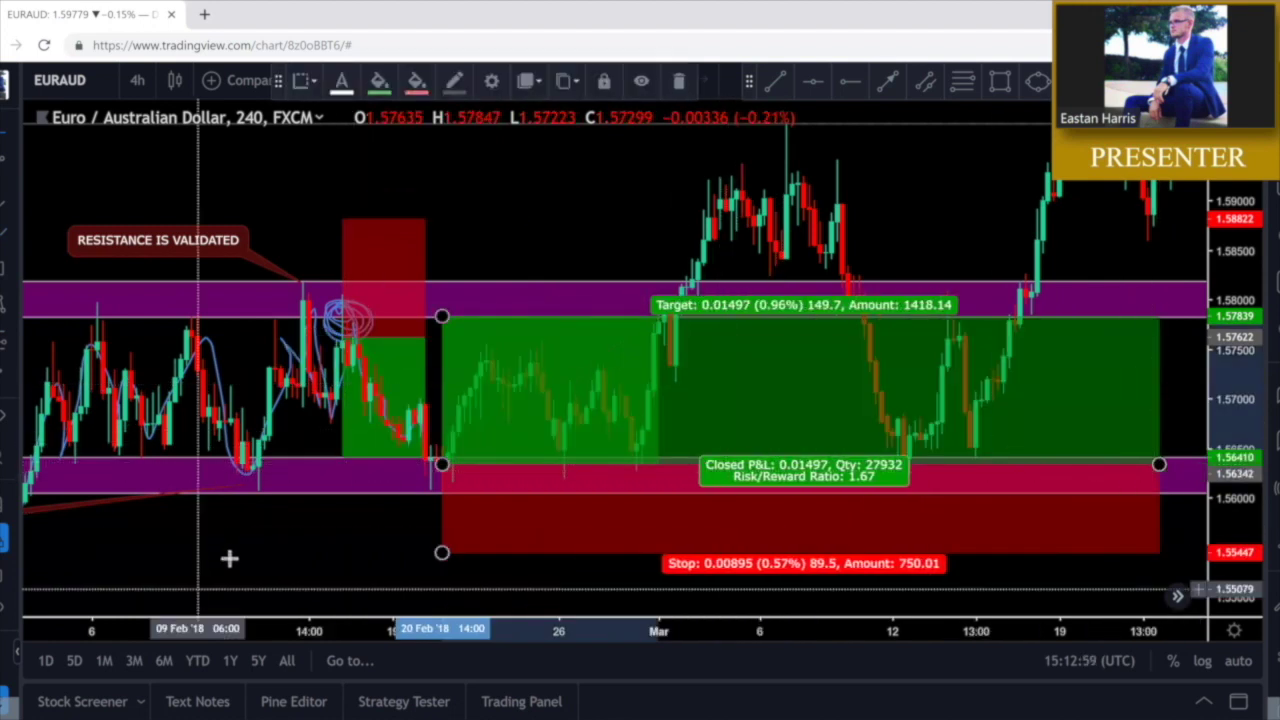
Trace the price swings from the 20 Feb long entry with the brush and circle the 26 Feb support retest
click(5, 234)
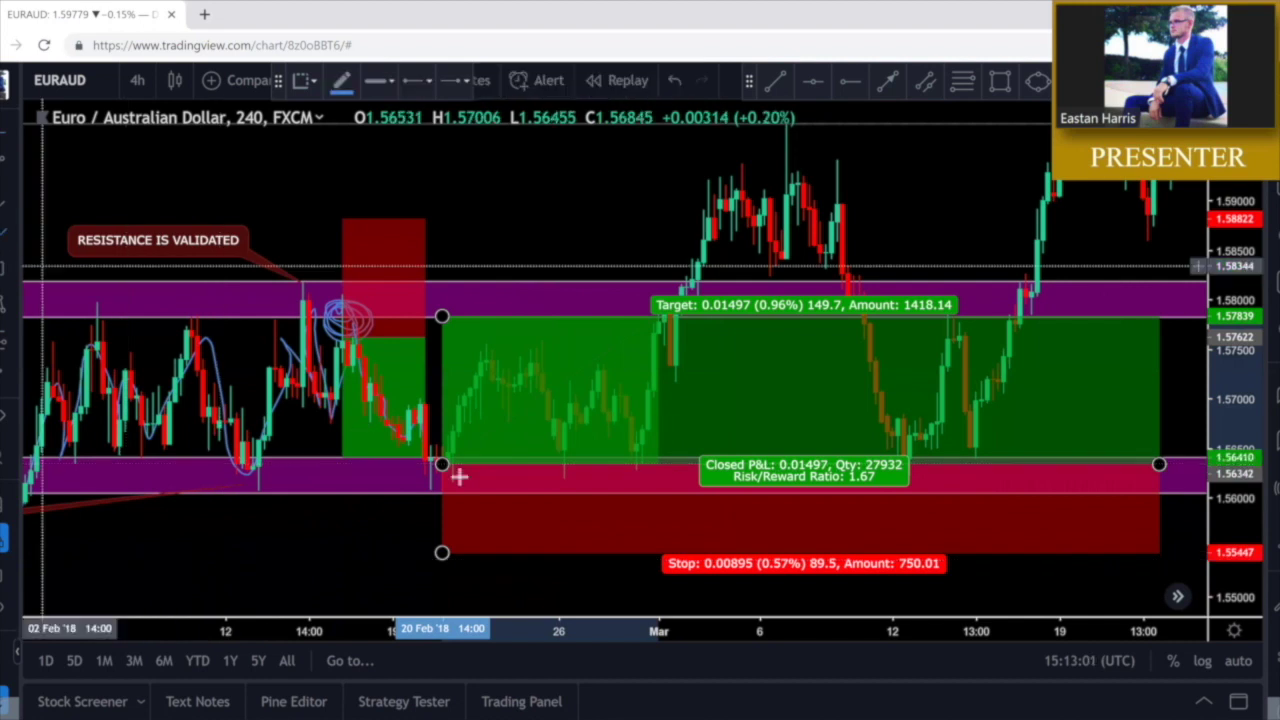
drag(446, 463, 470, 383)
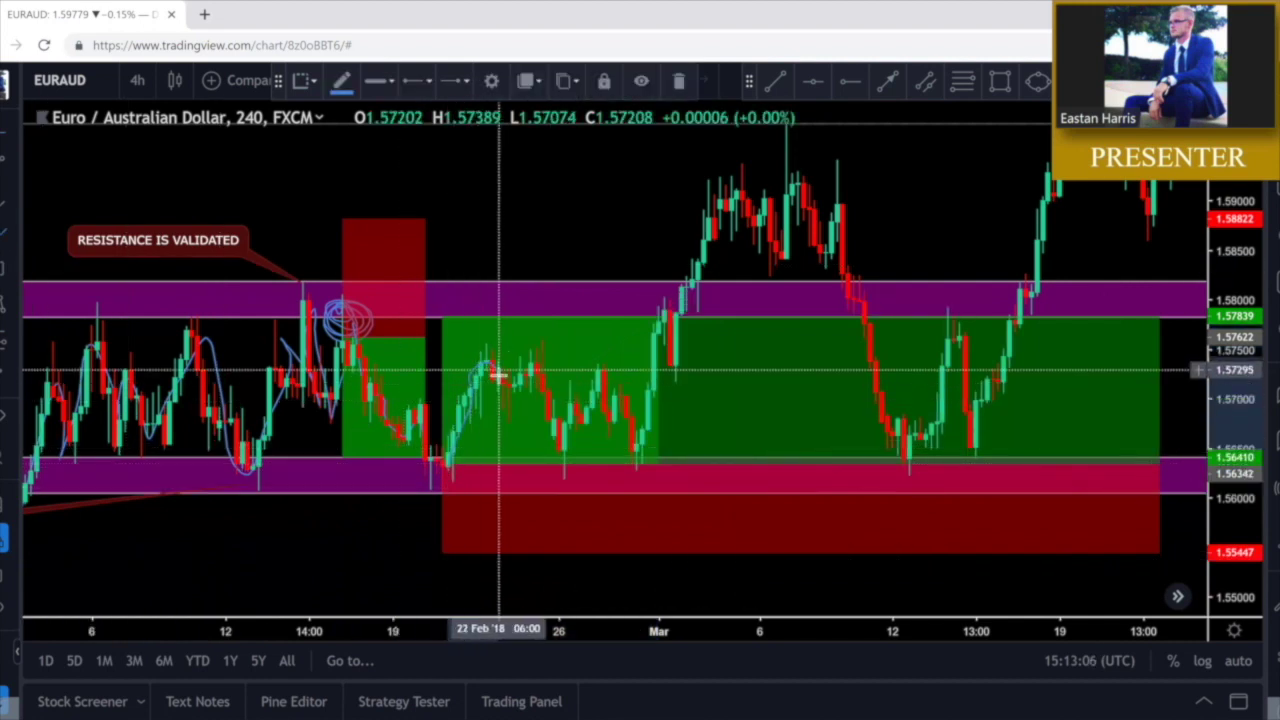
mouse_move(508, 394)
mouse_down()
mouse_move(506, 420)
mouse_move(535, 359)
mouse_up()
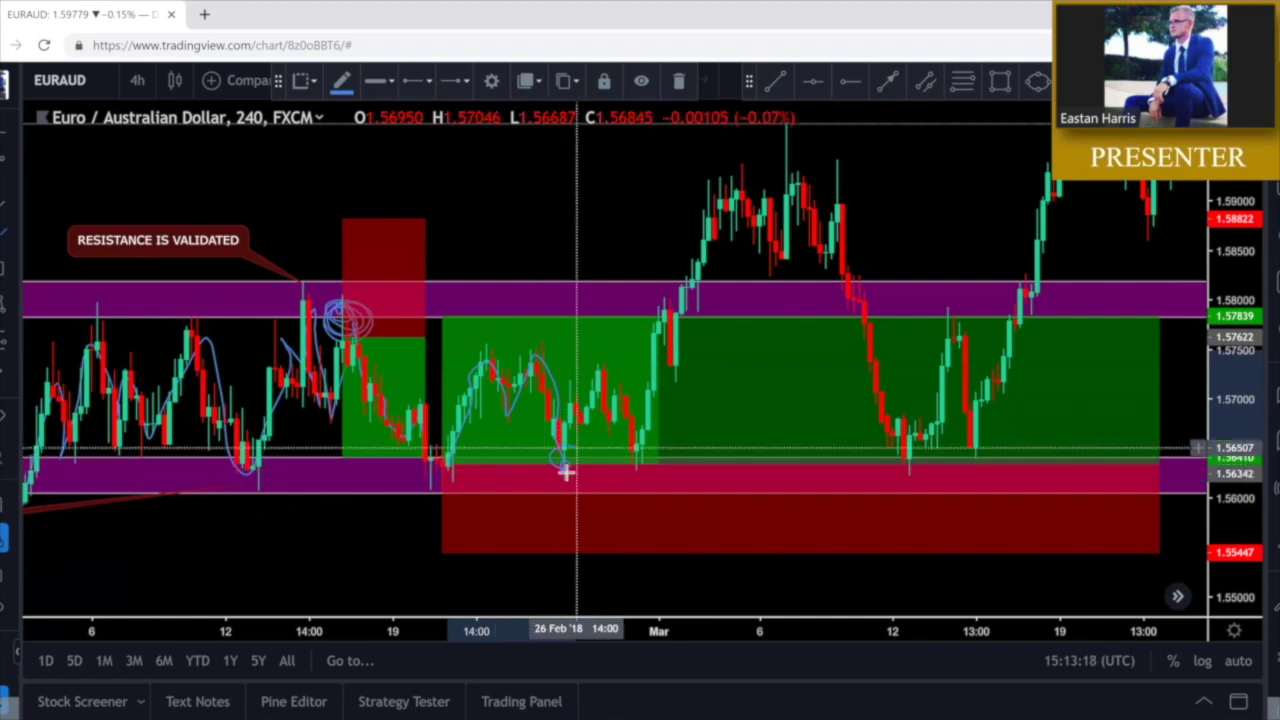
Brush-trace the swings from the circled 26 Feb retest up to the 1 Mar resistance touch and shorten the long position to end there
drag(571, 457, 560, 450)
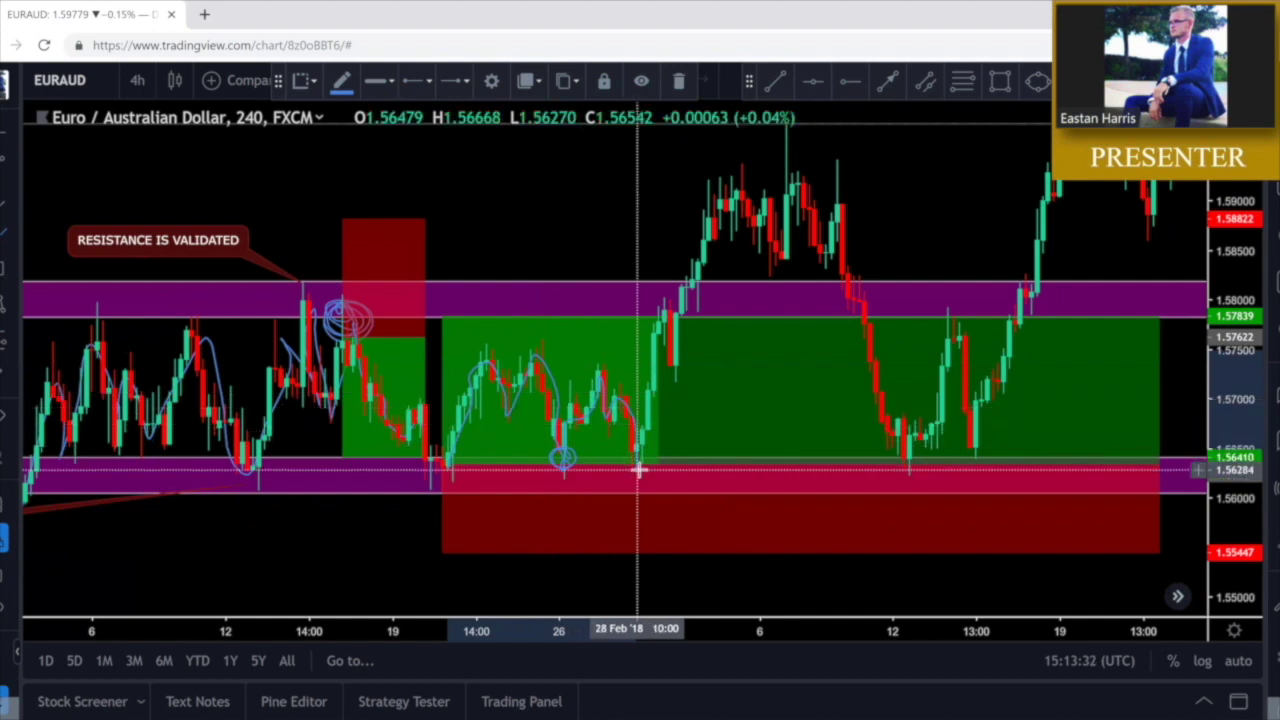
drag(646, 334, 659, 303)
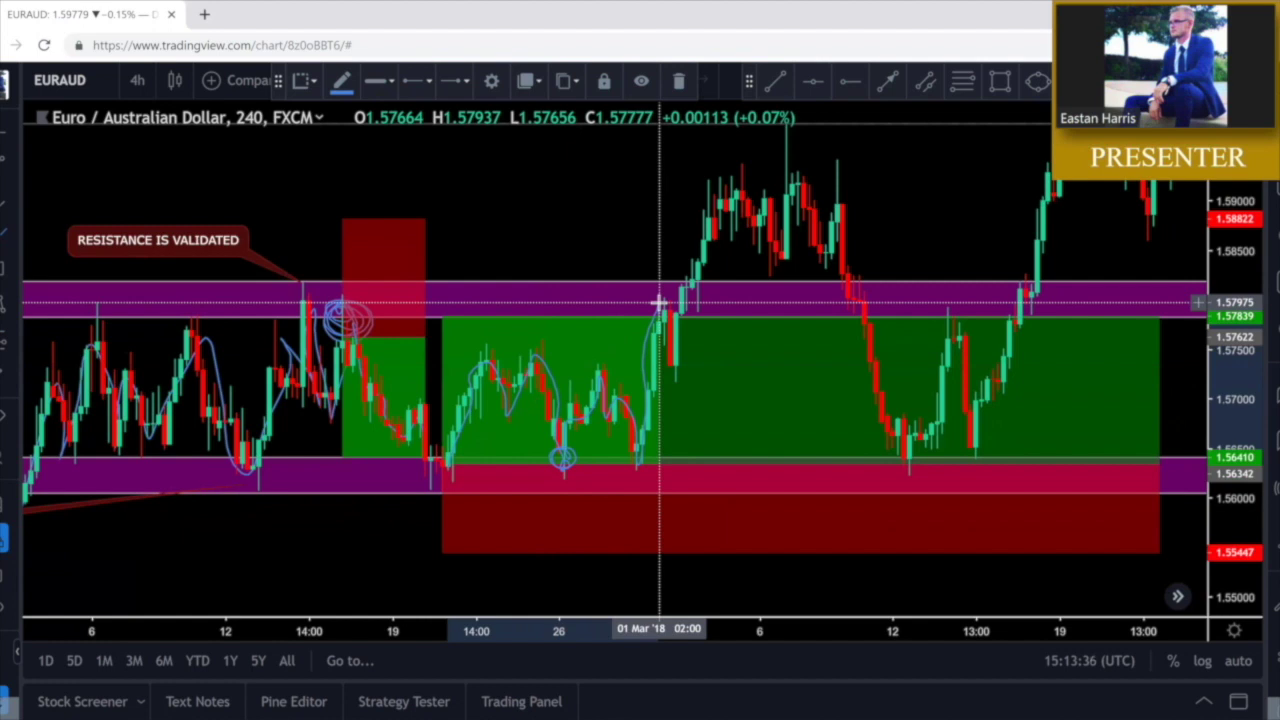
click(1160, 467)
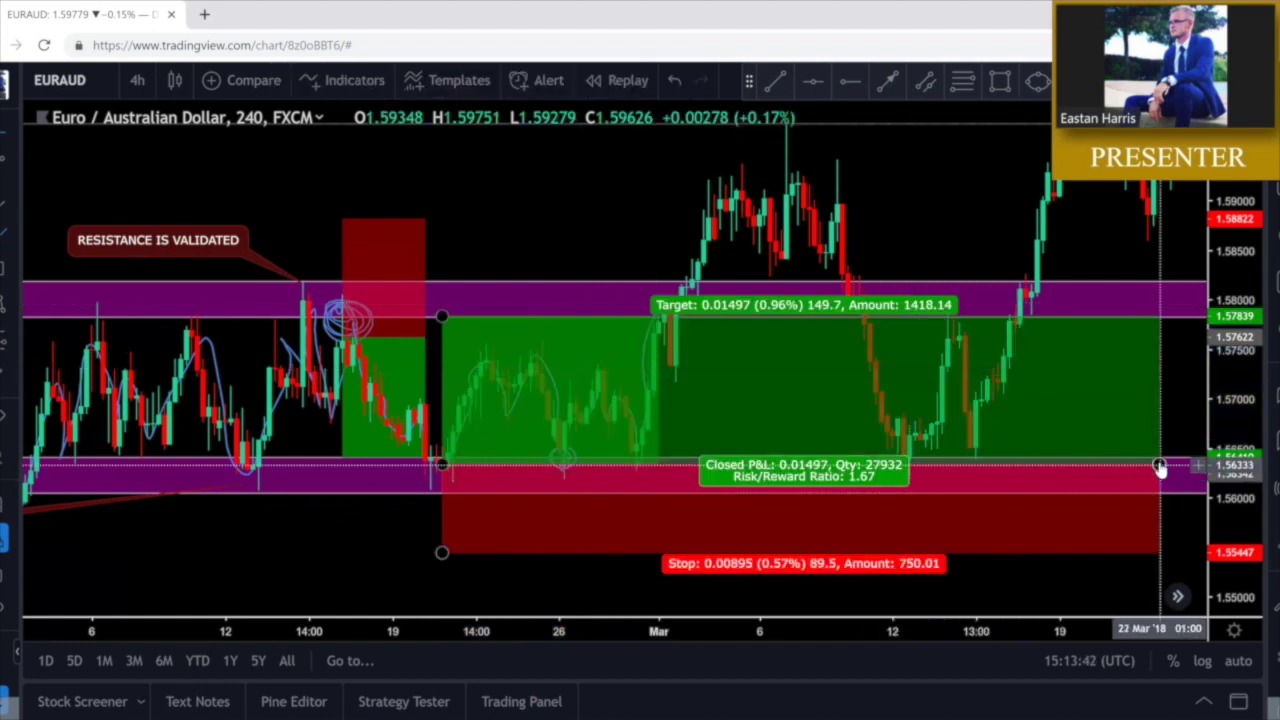
drag(1160, 465, 729, 491)
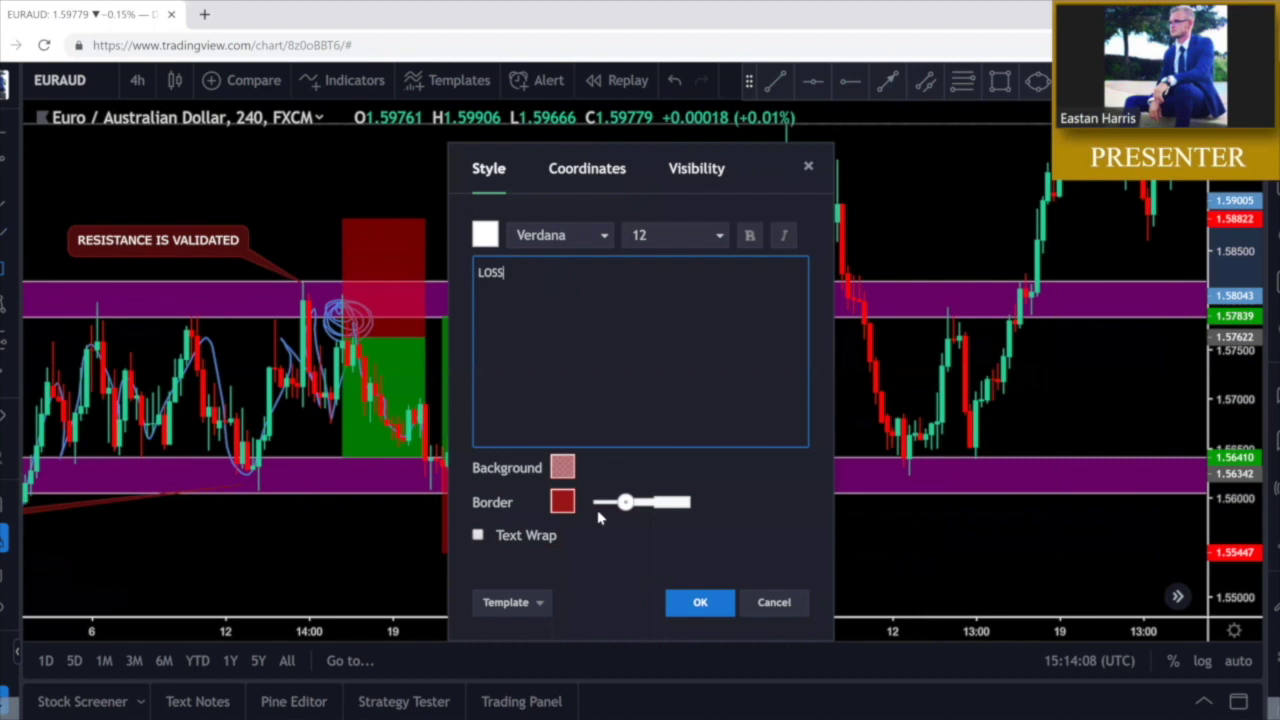
Label the 1 Mar touch of the resistance zone with a yellow callout reading LOSS
click(563, 503)
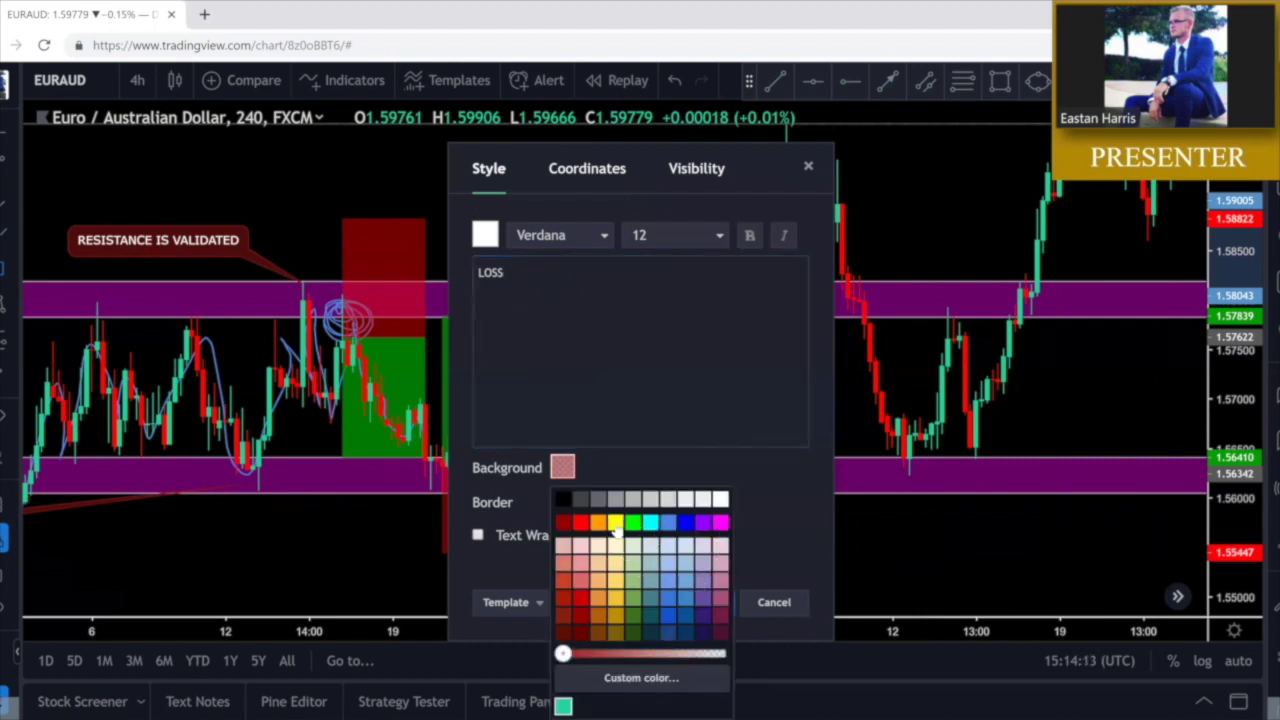
click(615, 524)
click(701, 604)
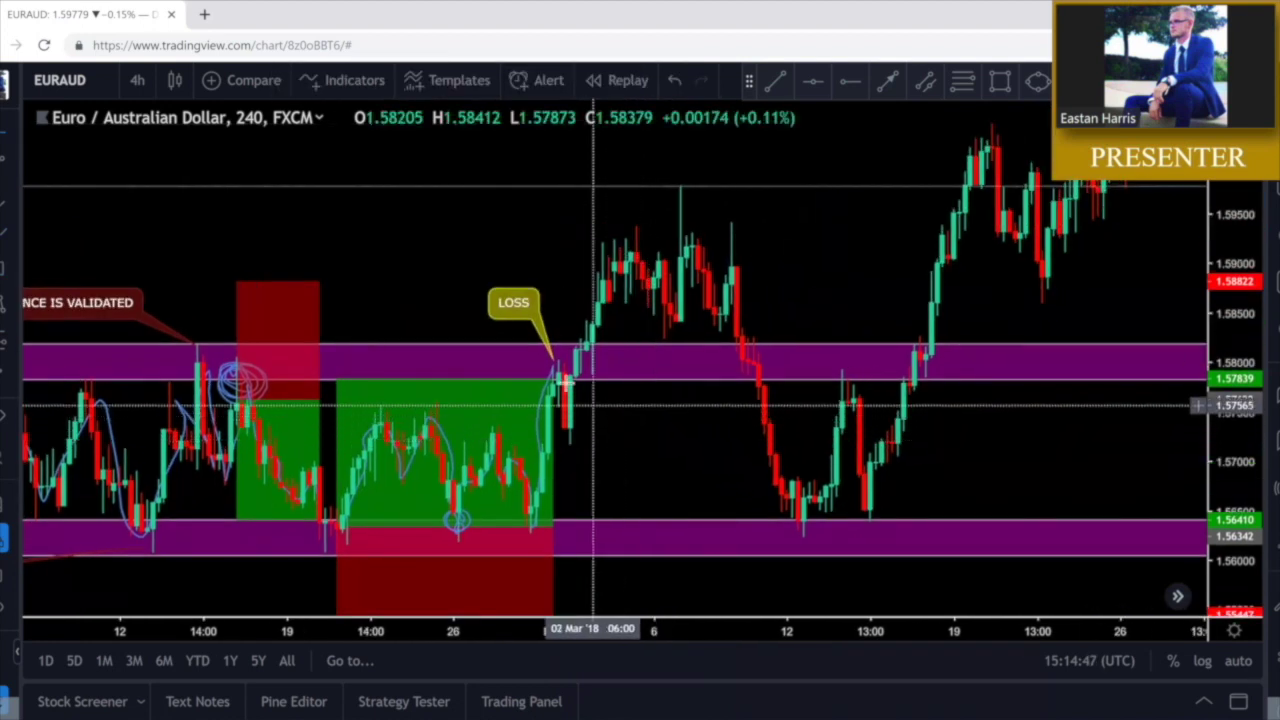
Brush-trace price from the 1 Mar pullback over the 5 Mar highs to the 6 Mar low above the zone and circle that low
click(578, 364)
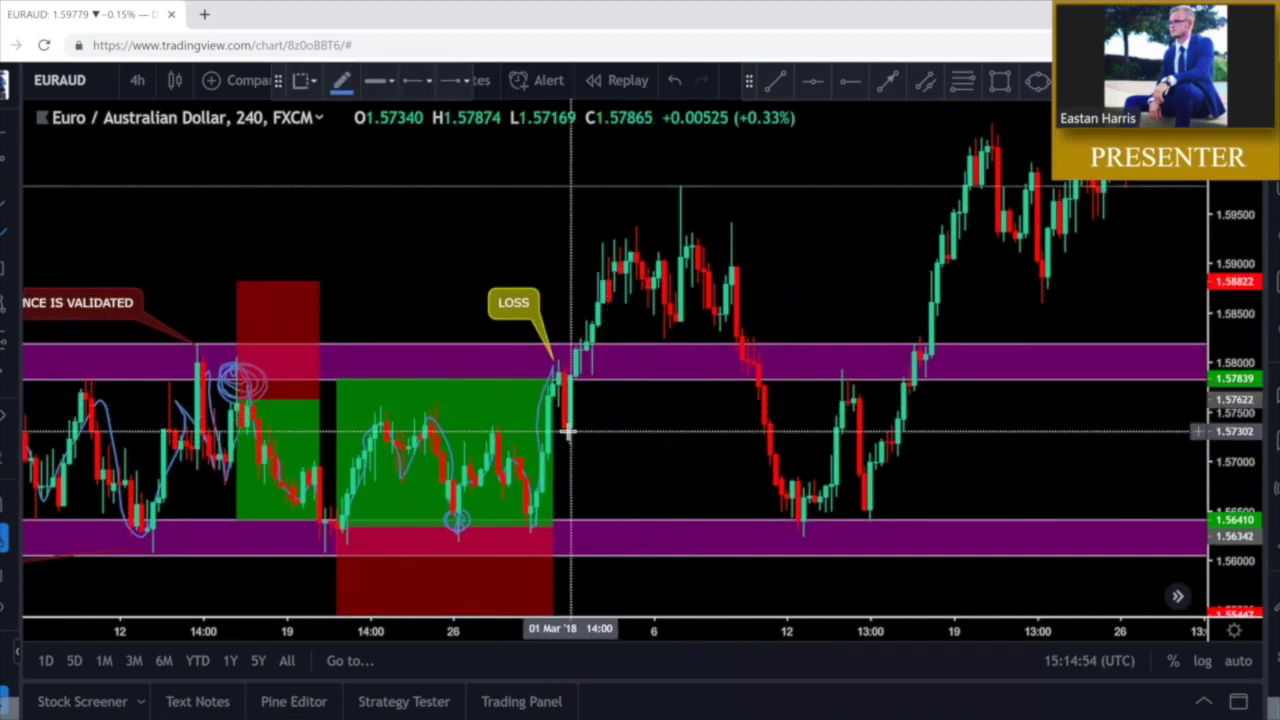
mouse_move(624, 252)
mouse_down()
mouse_move(652, 252)
mouse_move(668, 288)
mouse_move(656, 314)
mouse_move(666, 330)
mouse_move(669, 297)
mouse_move(681, 318)
mouse_up()
click(776, 260)
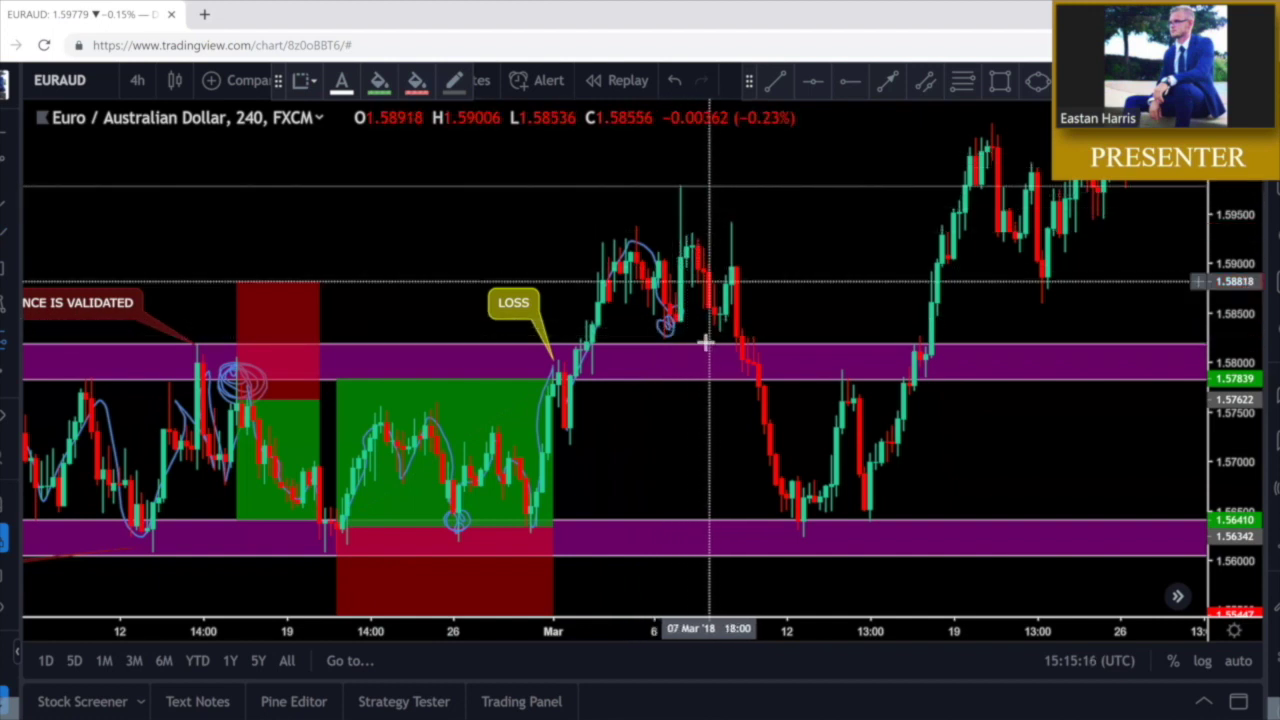
Draw three yellow arrows from below at the 6 Mar candles near the circled low, then delete the arrows
scroll(750, 321, up, 2)
drag(696, 291, 850, 304)
scroll(850, 328, up, 1)
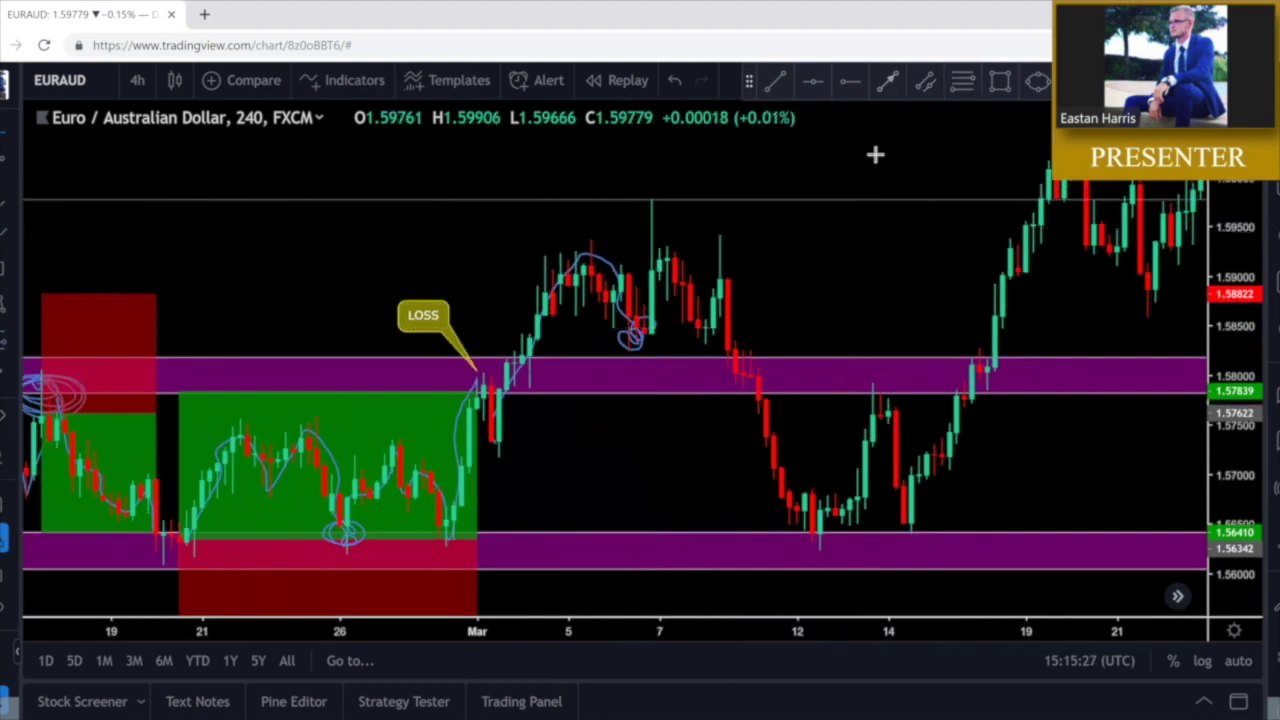
click(591, 414)
click(621, 336)
drag(644, 425, 637, 347)
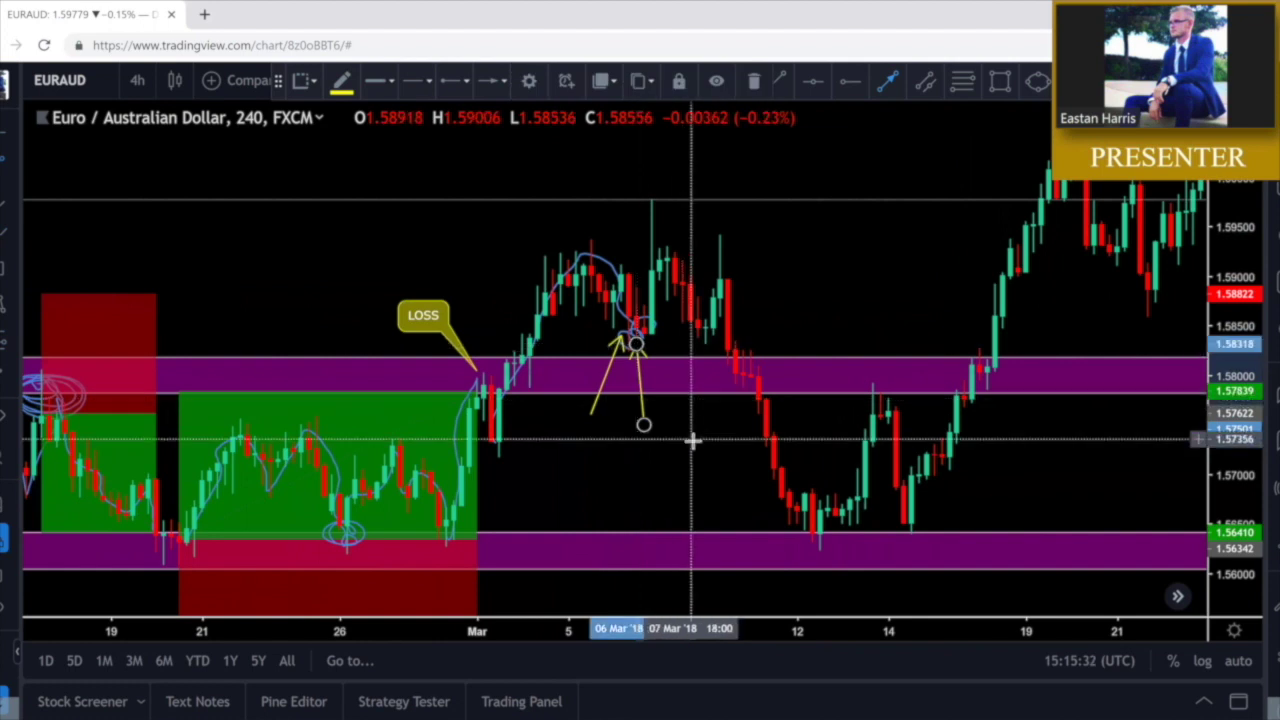
drag(690, 441, 645, 340)
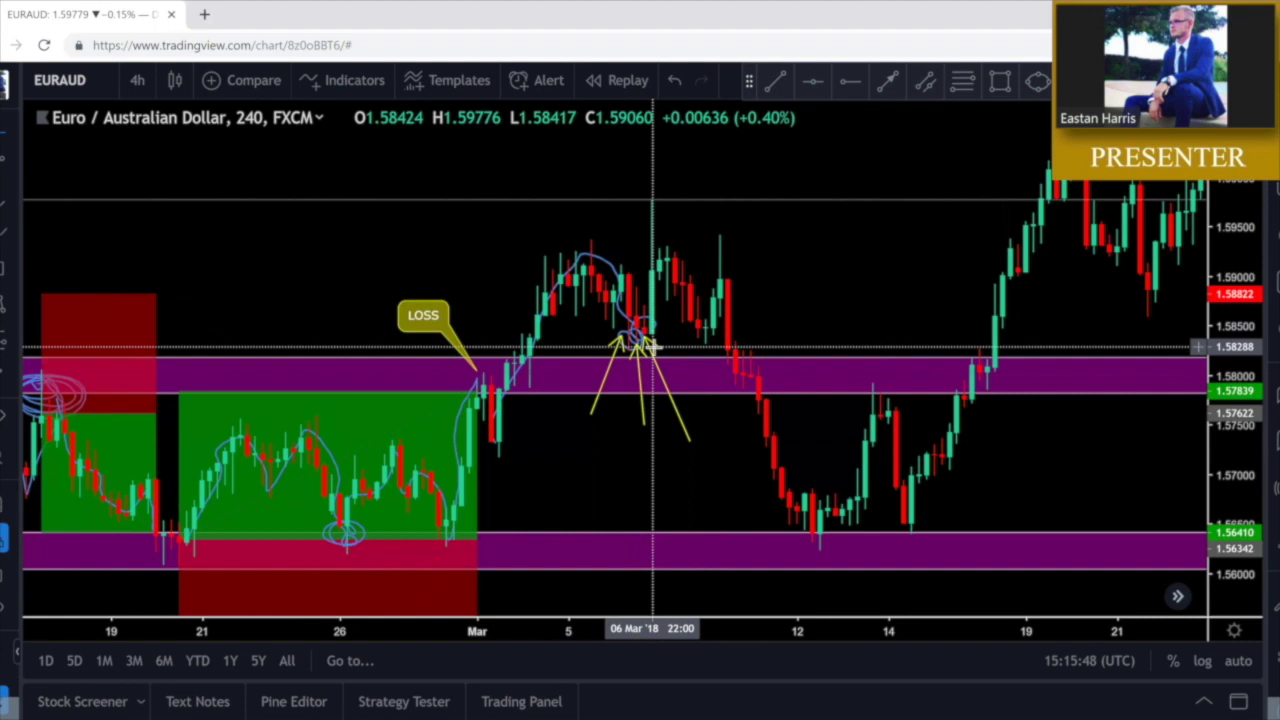
click(688, 440)
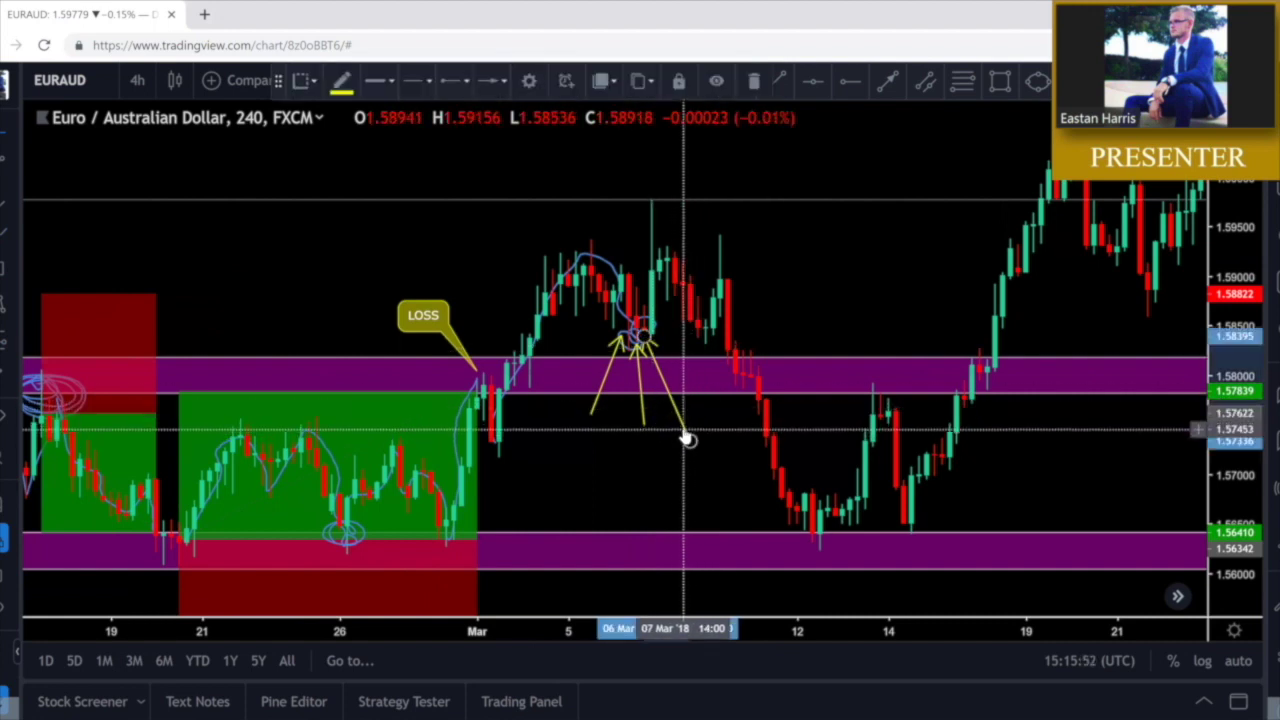
click(651, 420)
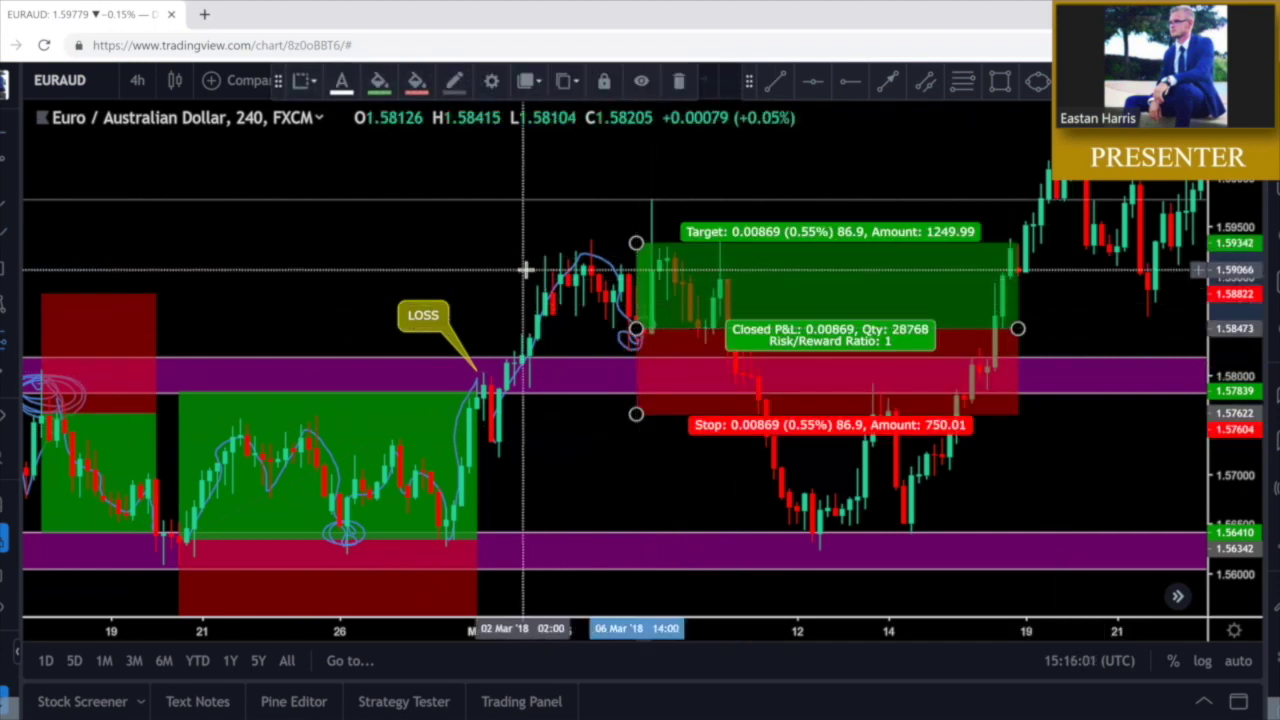
Place a long position at the 6 Mar low with entry about 1.58473, stop about 1.57604 and target about 1.59342, extended to 21 Mar
click(970, 325)
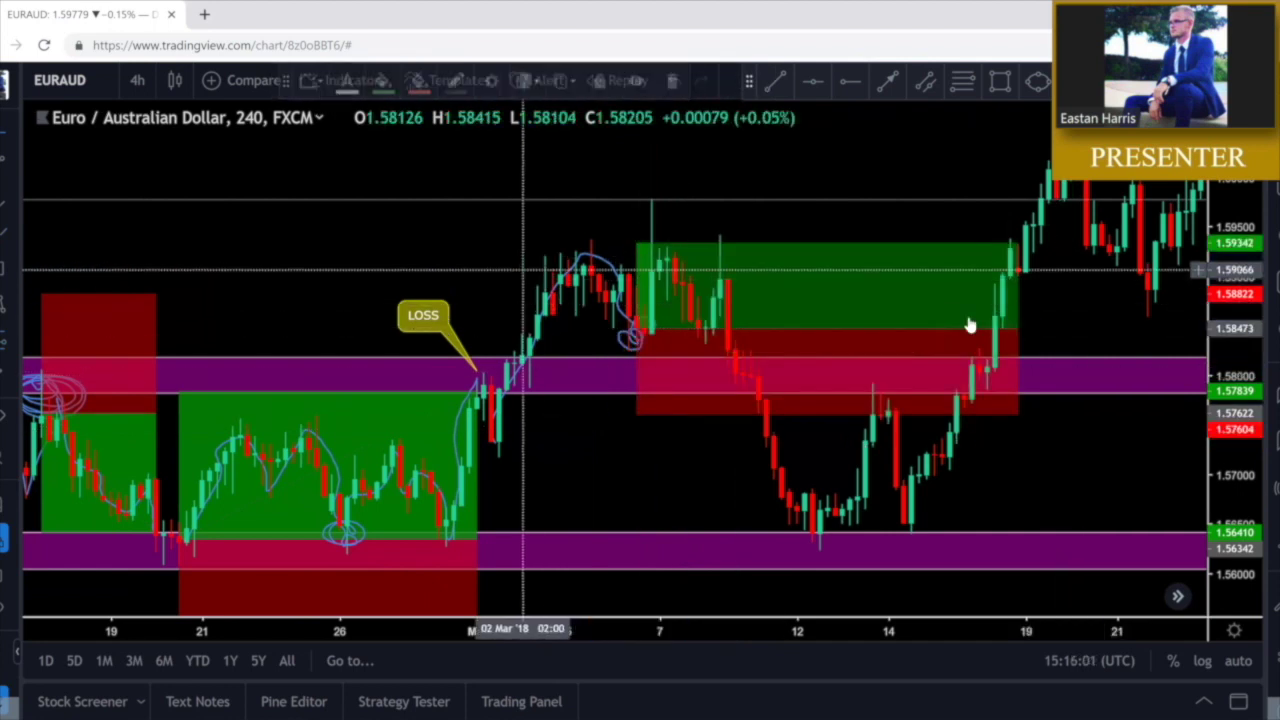
drag(1017, 333, 1157, 326)
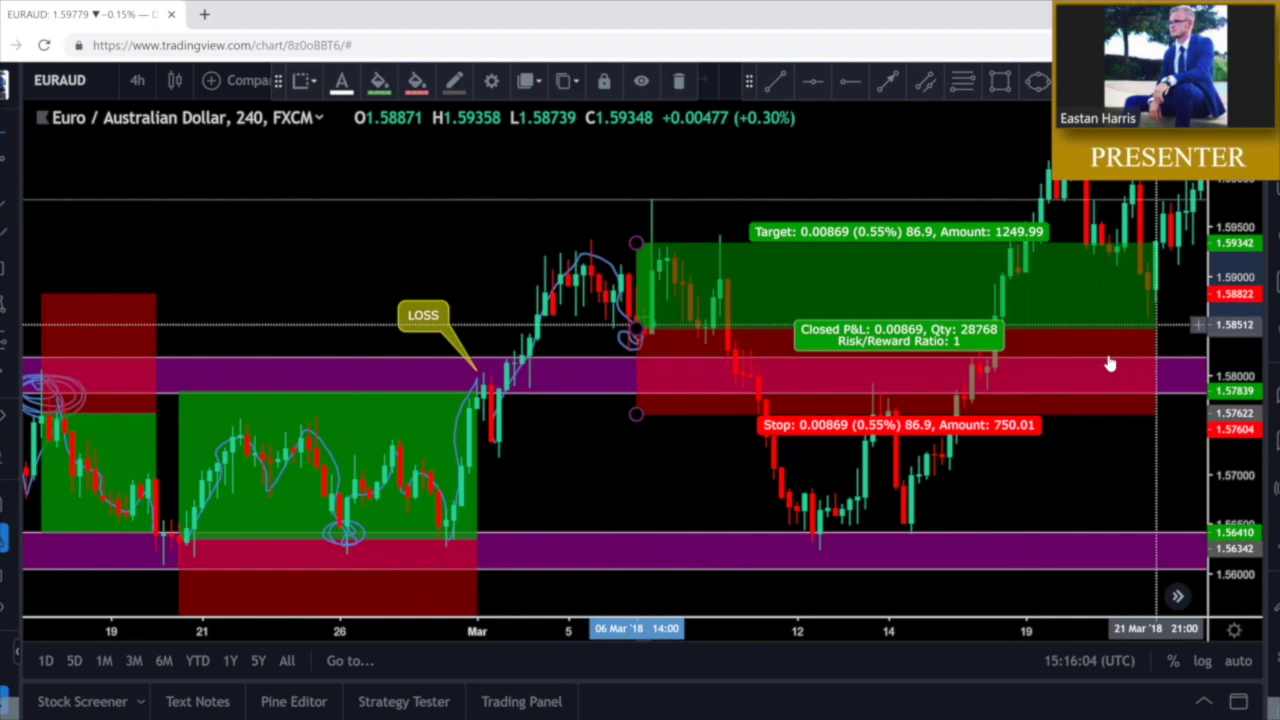
Examine the price history before the major S/R zones and the March swings around the 6 Mar long position
drag(569, 458, 549, 488)
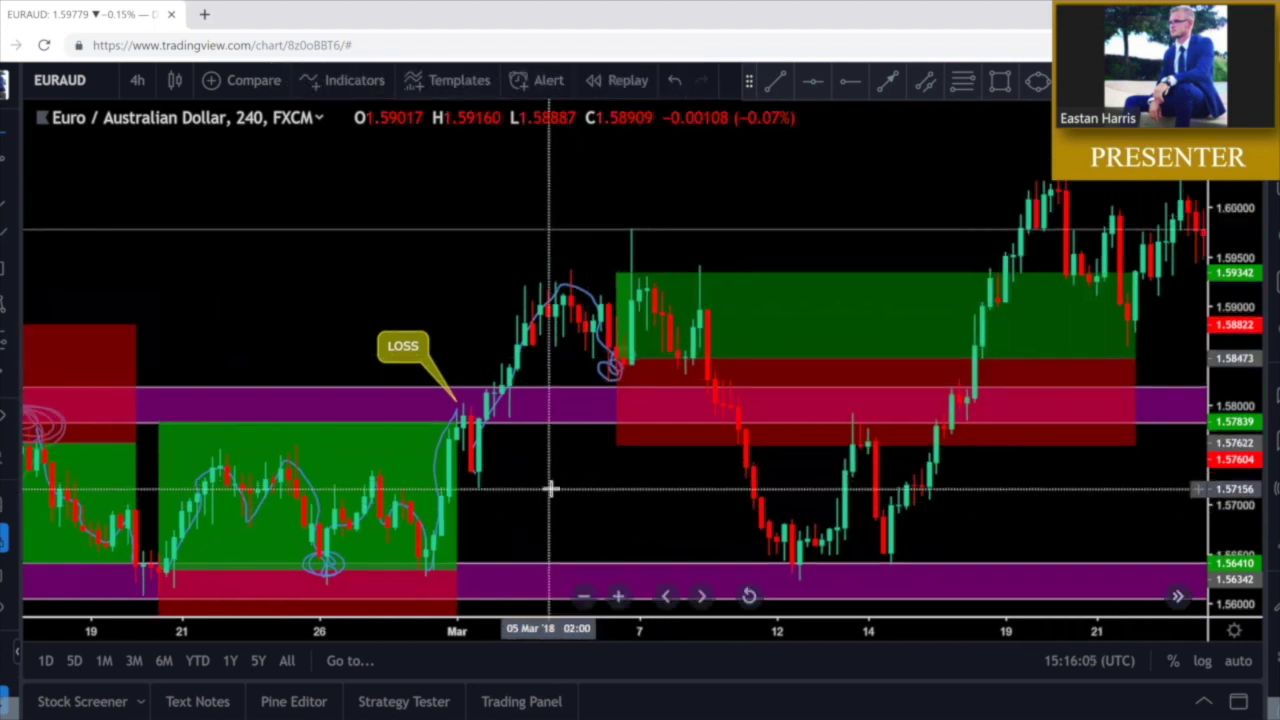
scroll(495, 280, down, 4)
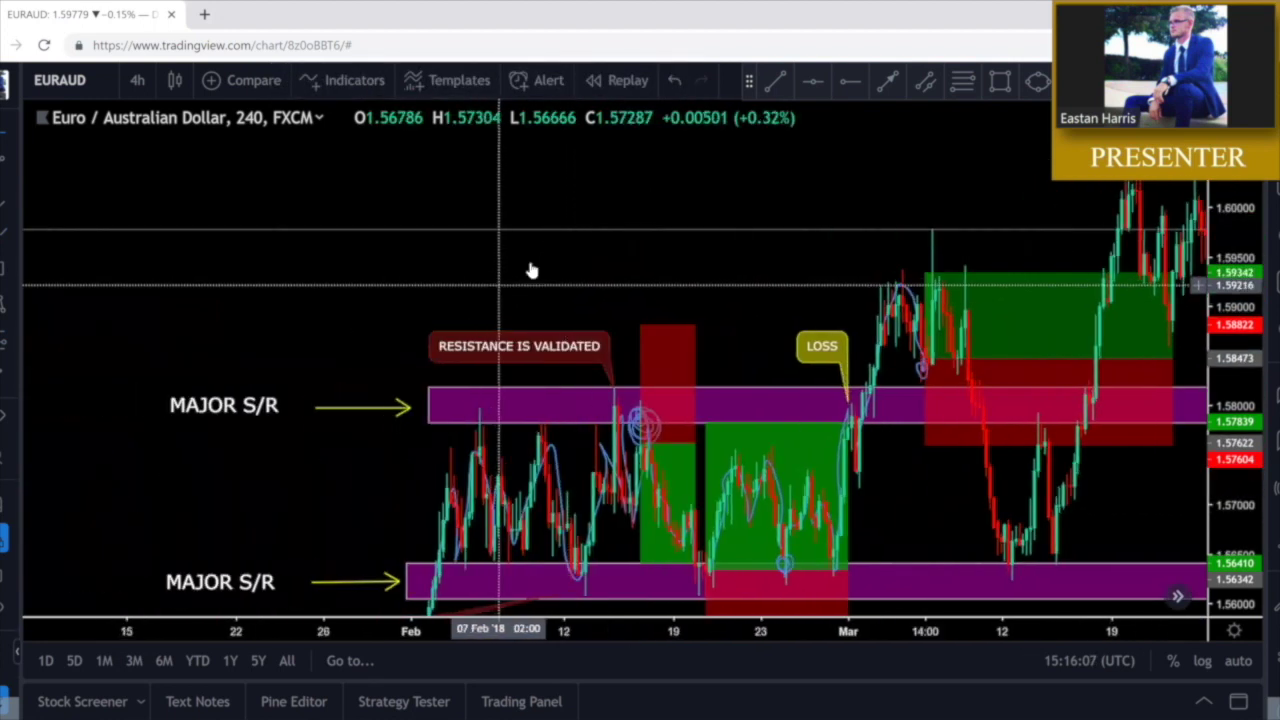
drag(528, 264, 566, 343)
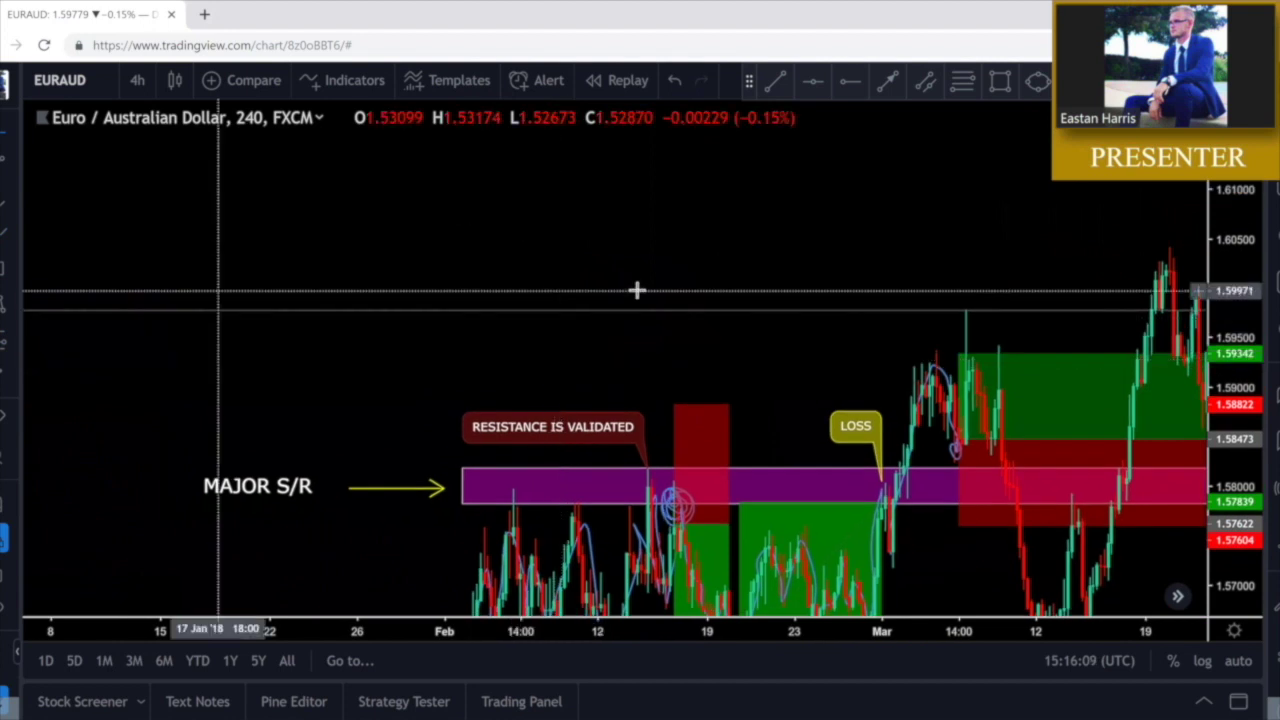
drag(816, 337, 802, 313)
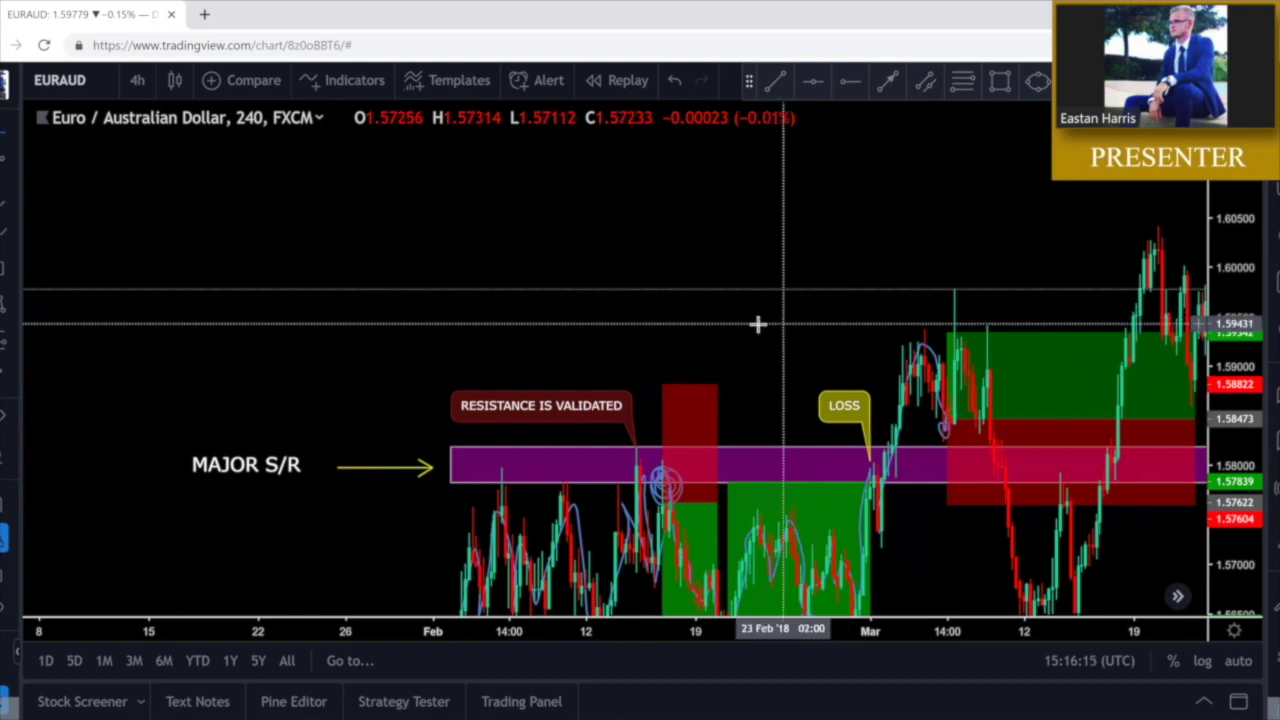
drag(717, 246, 611, 328)
scroll(730, 285, up, 4)
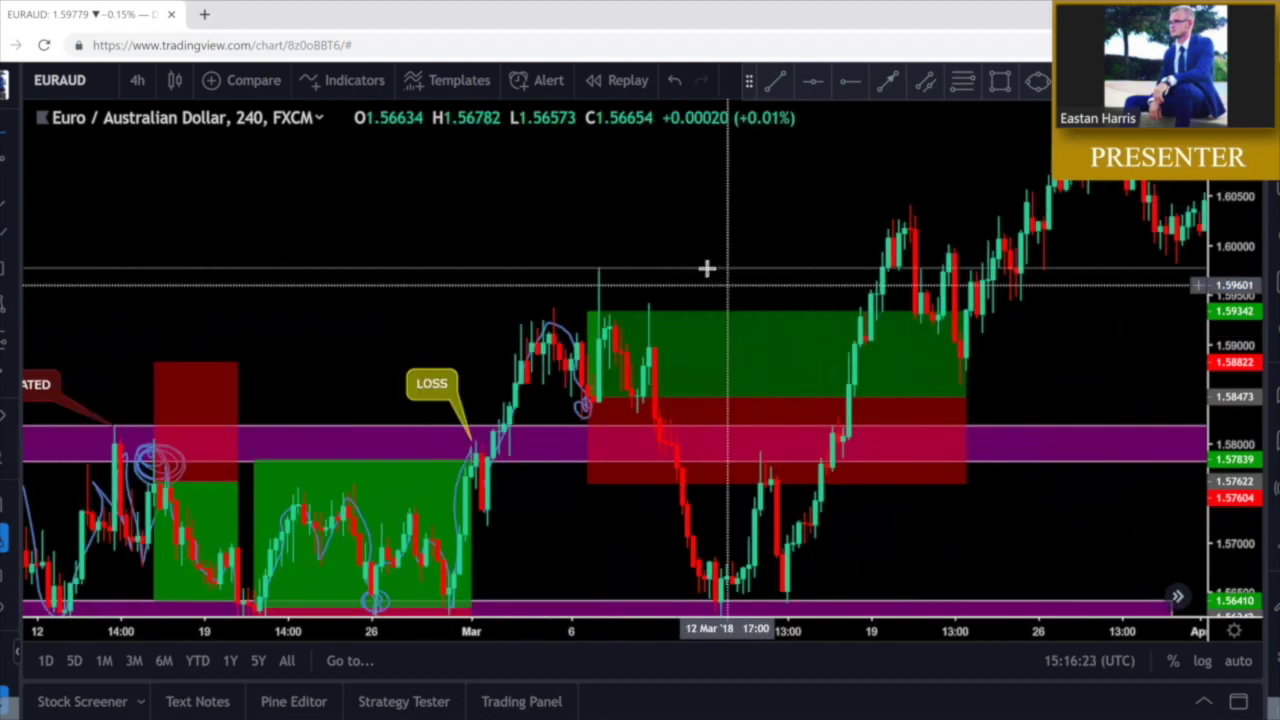
drag(723, 231, 803, 291)
scroll(803, 291, up, 2)
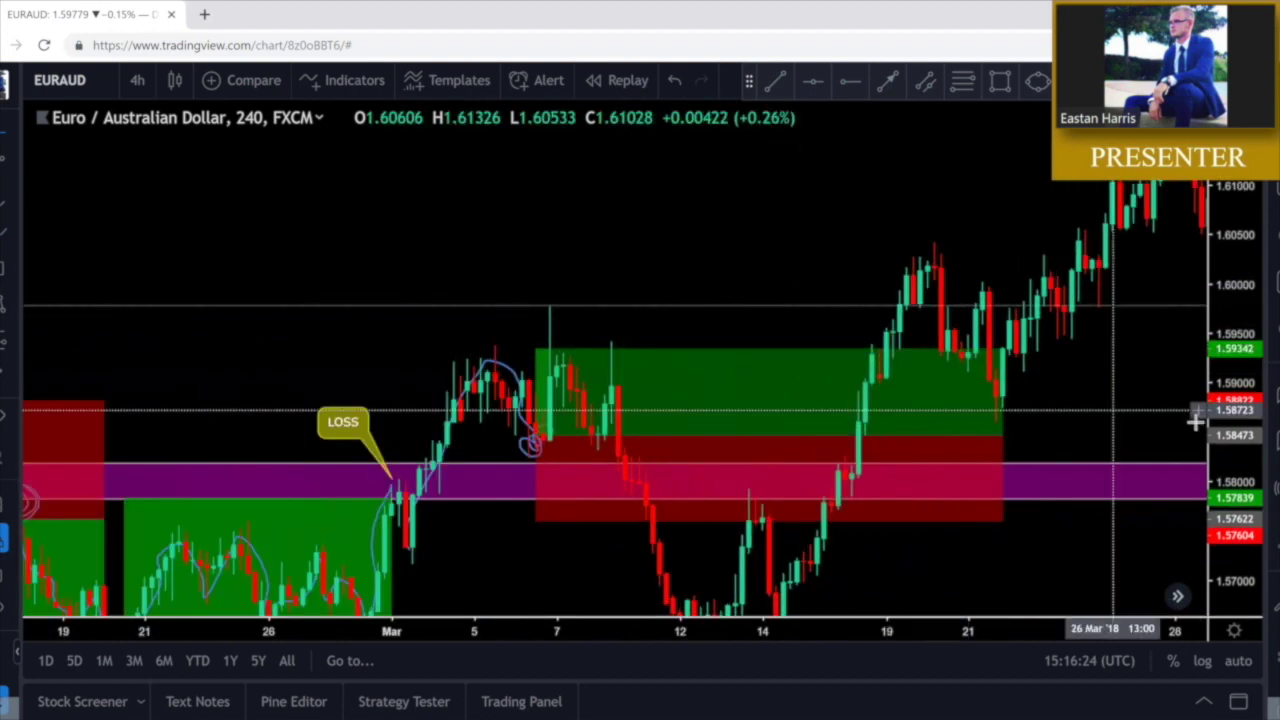
Raise the 6 Mar long position's target to about 0.03579 above entry and extend the position past 28 Mar
click(770, 352)
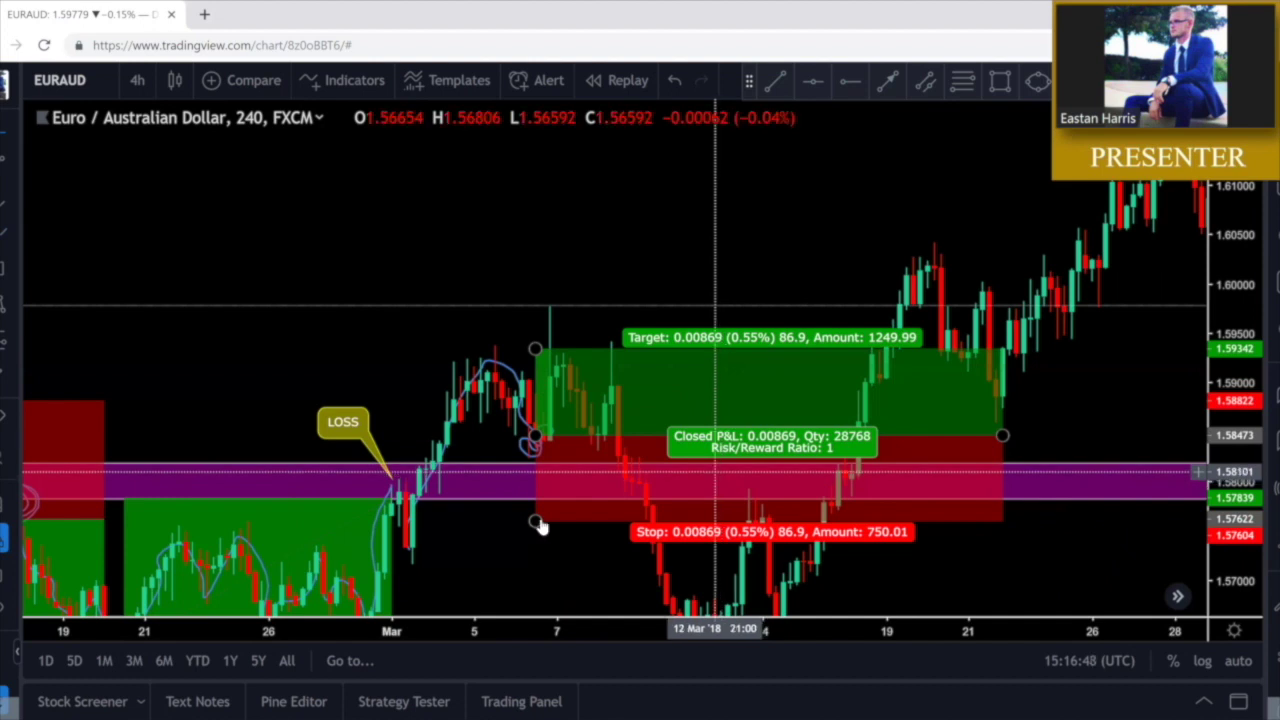
drag(632, 257, 646, 318)
mouse_move(551, 406)
mouse_down()
mouse_move(543, 314)
mouse_move(559, 135)
mouse_up()
drag(1016, 491, 764, 540)
click(829, 449)
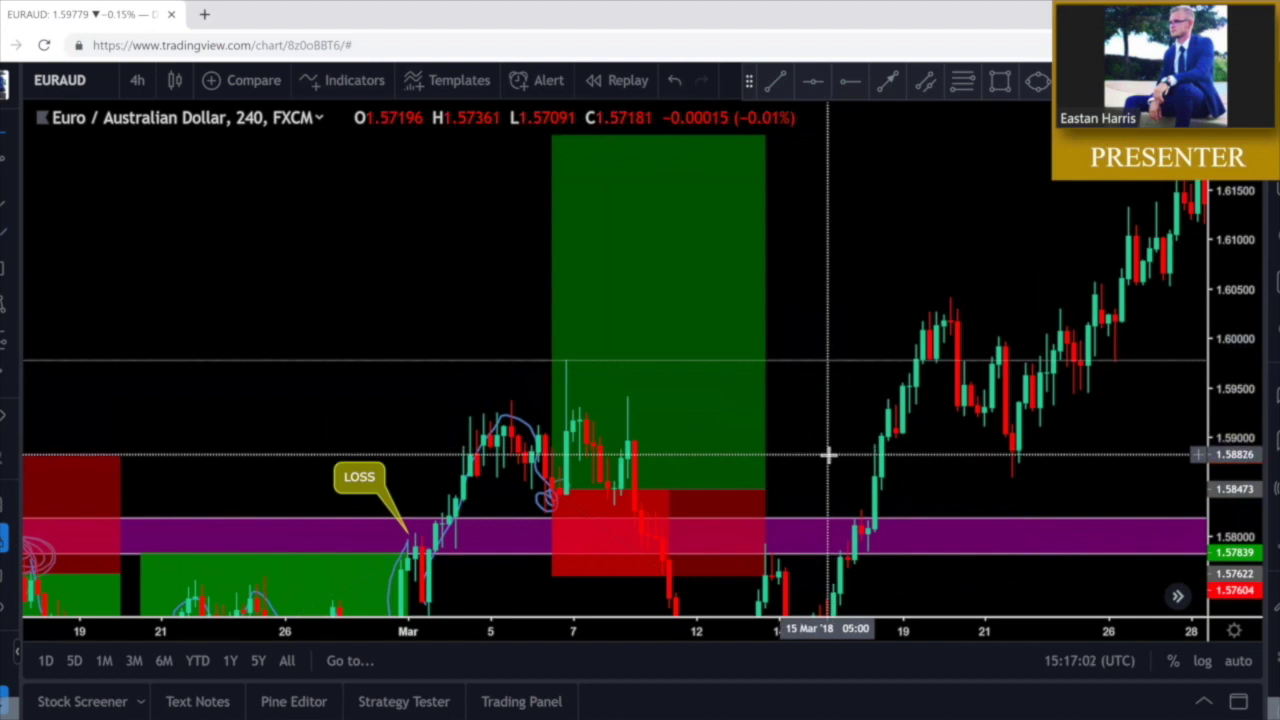
drag(762, 495, 1233, 490)
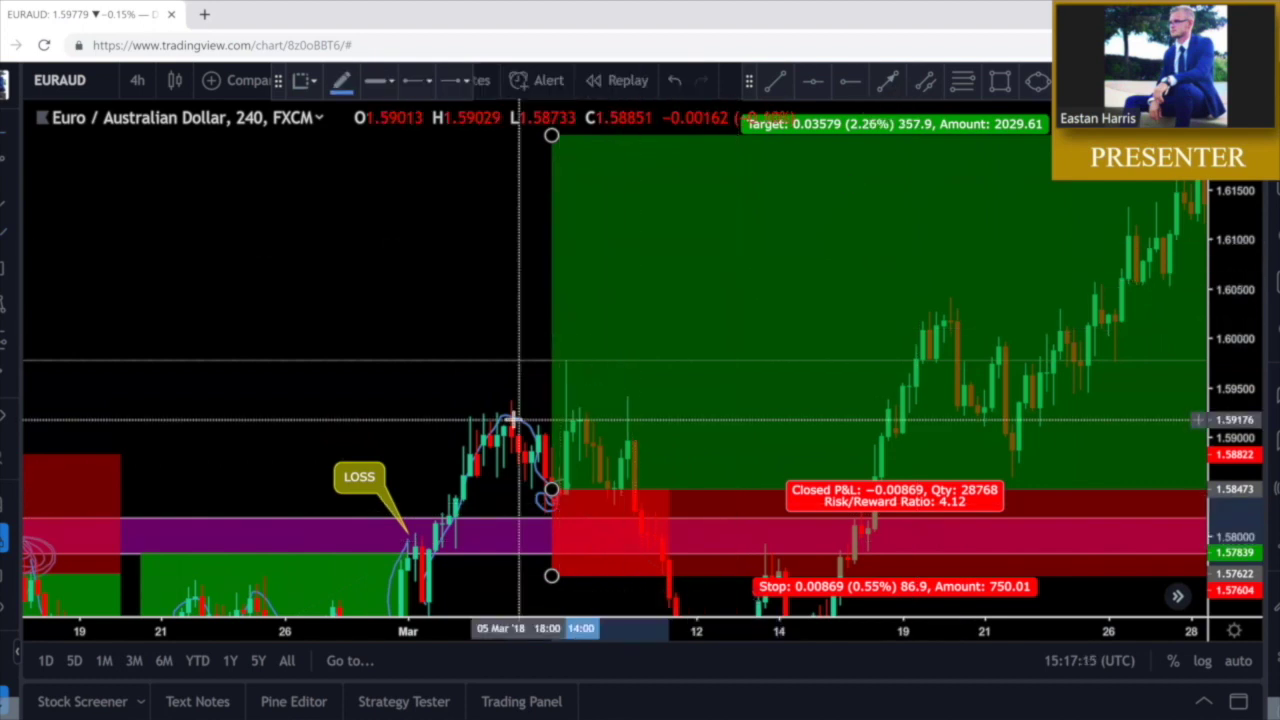
Circle the 5 Mar highs with the brush and trace the swings from the 6 Mar low to the 8 Mar high
mouse_move(514, 419)
mouse_down()
mouse_move(483, 426)
mouse_move(449, 411)
mouse_move(520, 415)
mouse_up()
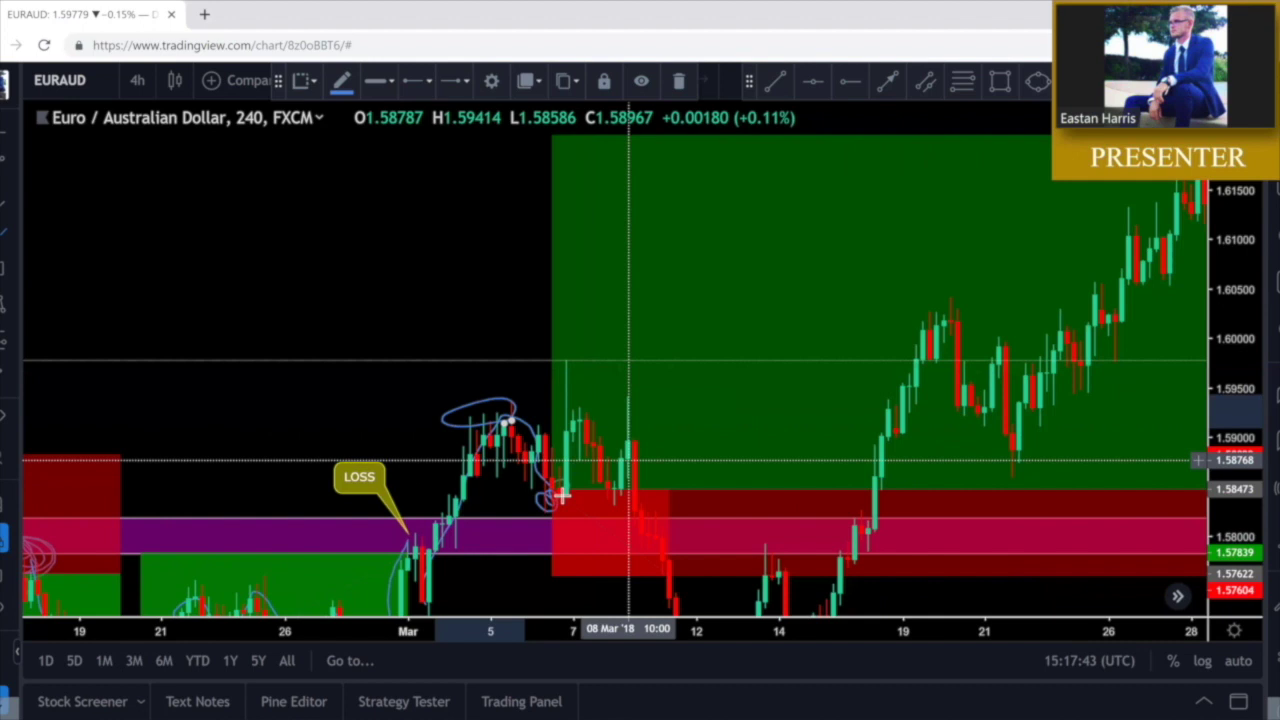
mouse_move(563, 360)
mouse_down()
mouse_move(563, 389)
mouse_move(618, 500)
mouse_up()
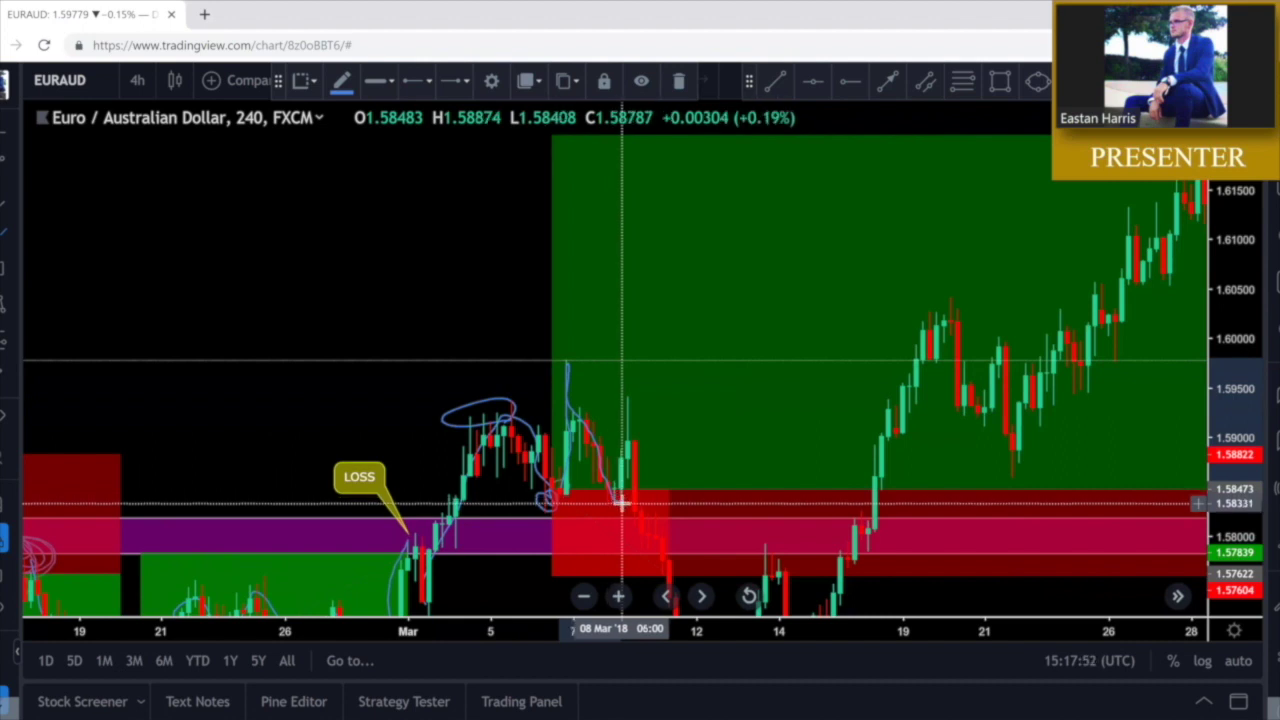
click(629, 432)
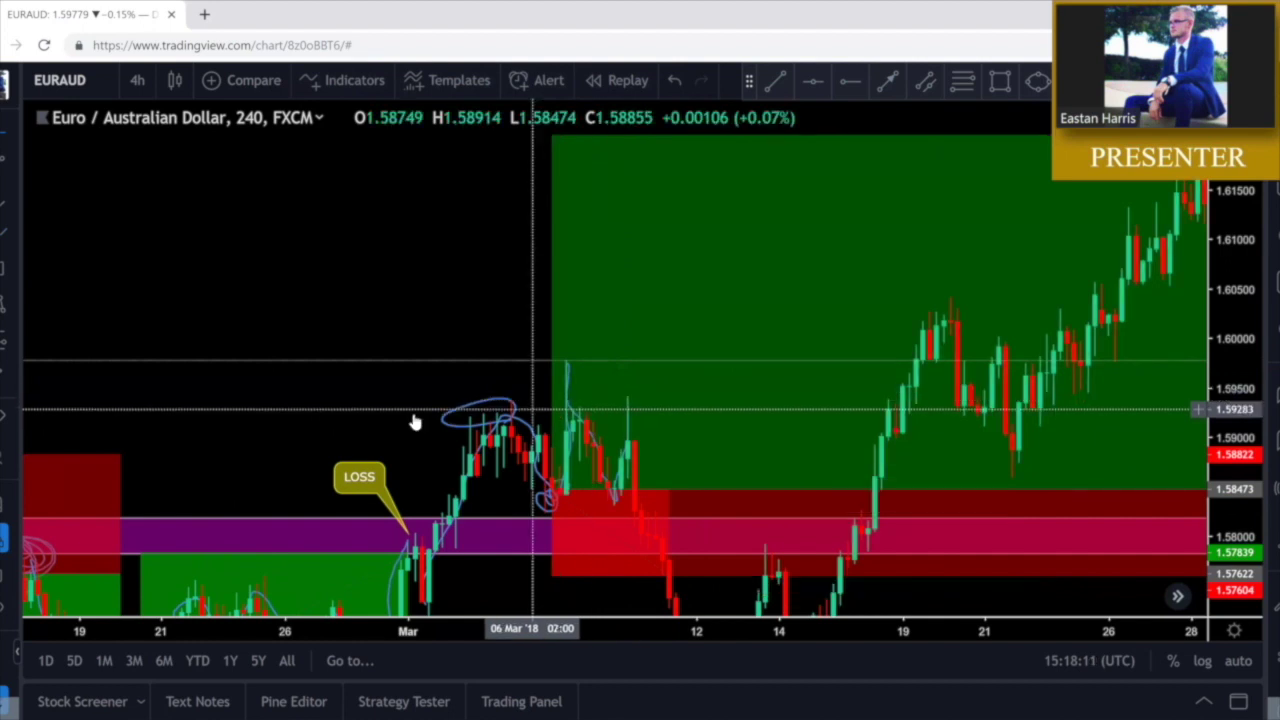
Place red thumbs-down icons above the three rejected highs of 5, 6 and 8 Mar
click(13, 270)
click(484, 373)
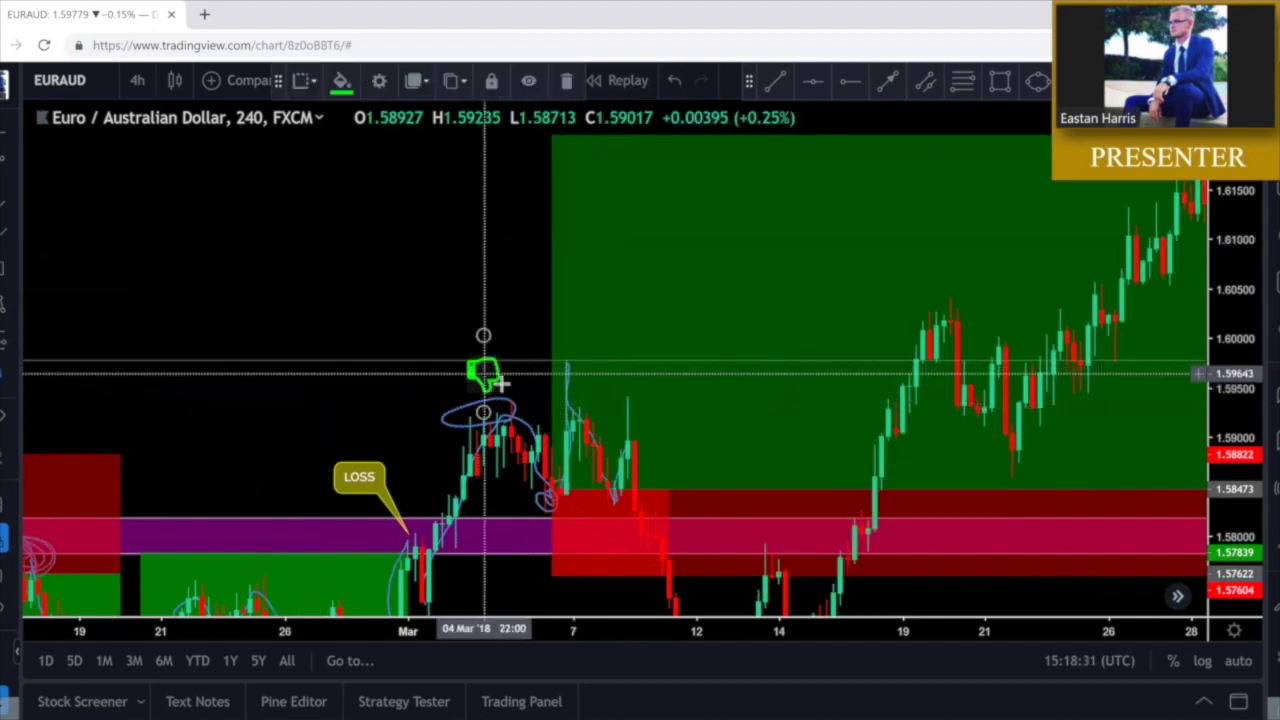
click(566, 363)
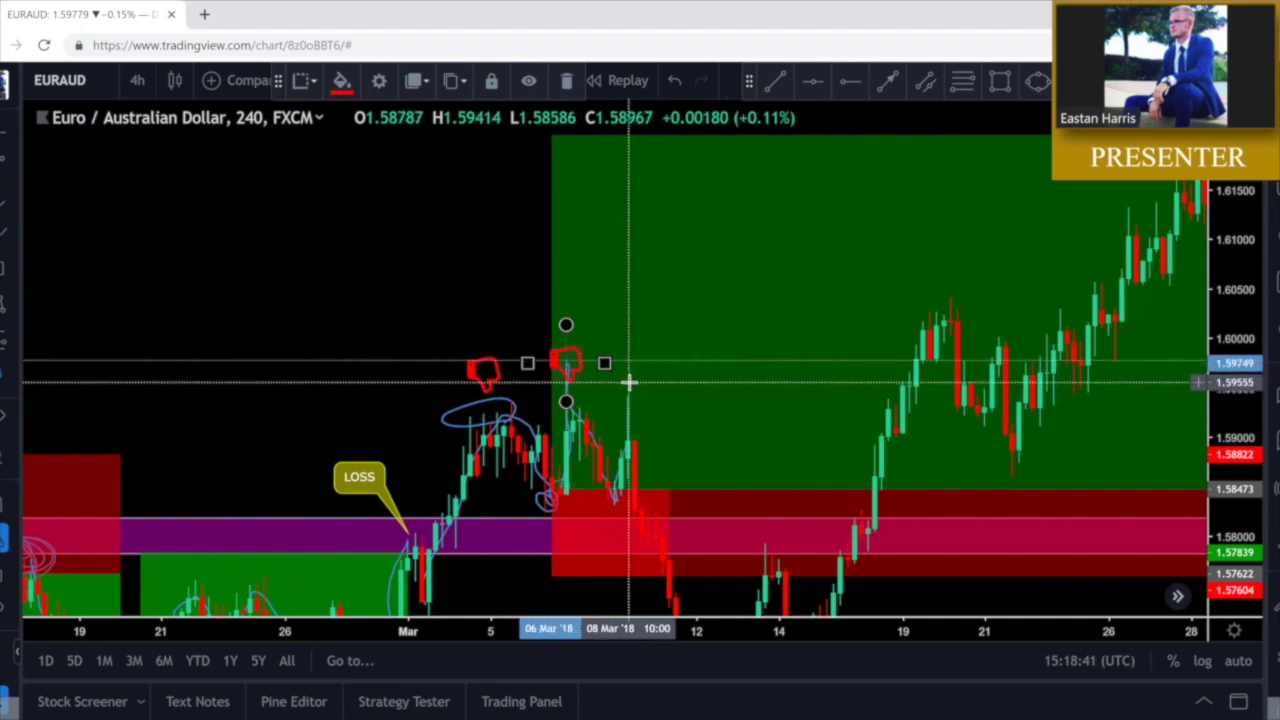
click(417, 300)
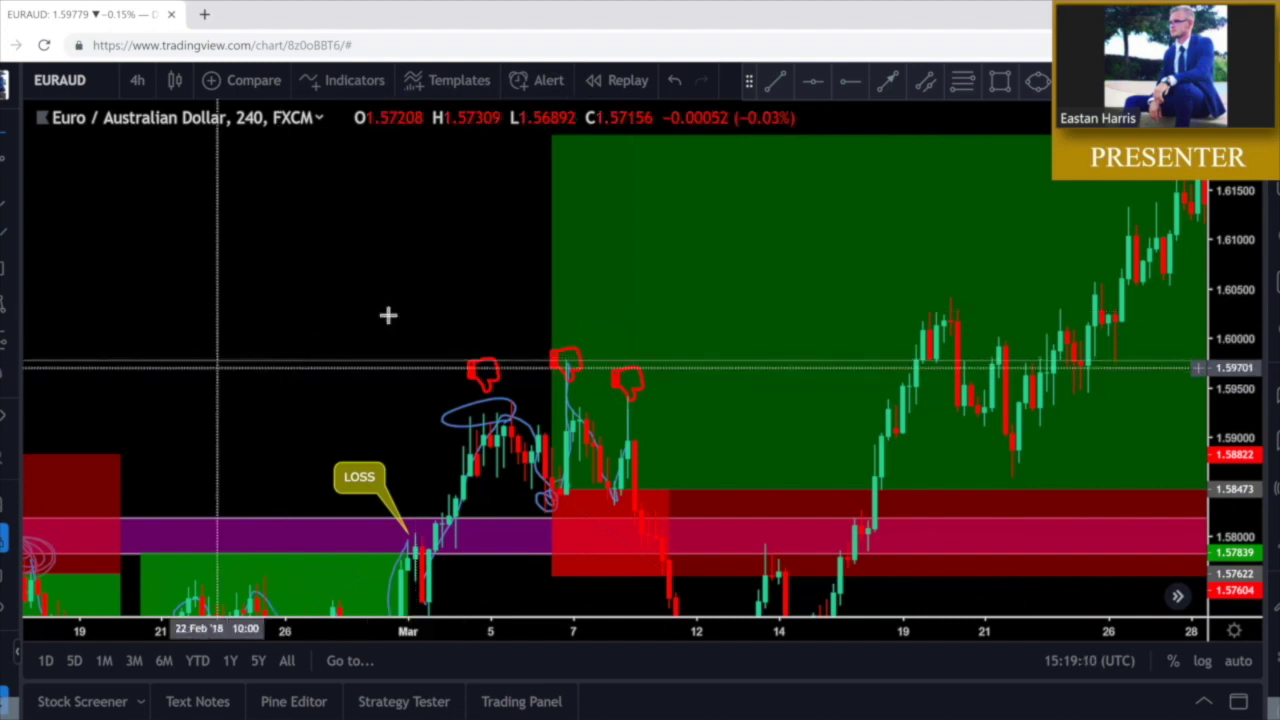
Draw a yellow arrow from about 1.60439 on 15 Mar to the 8 Mar candle body at about 1.58962
click(555, 145)
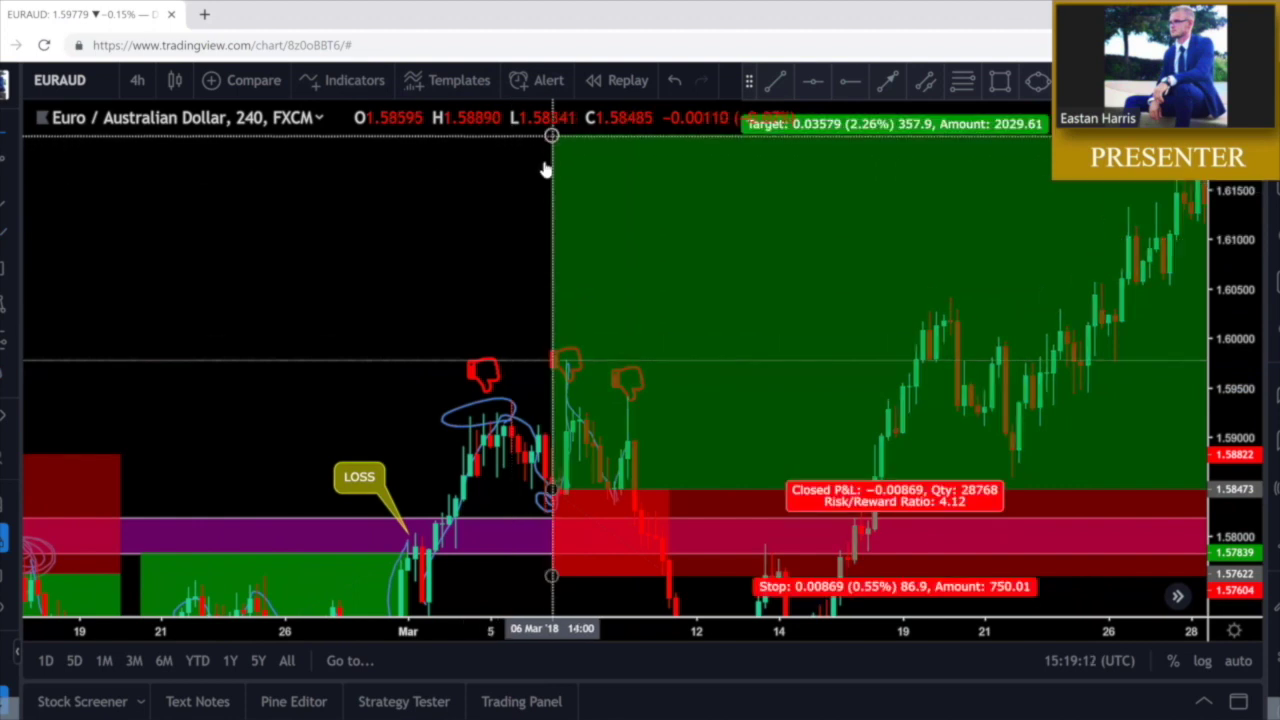
click(331, 274)
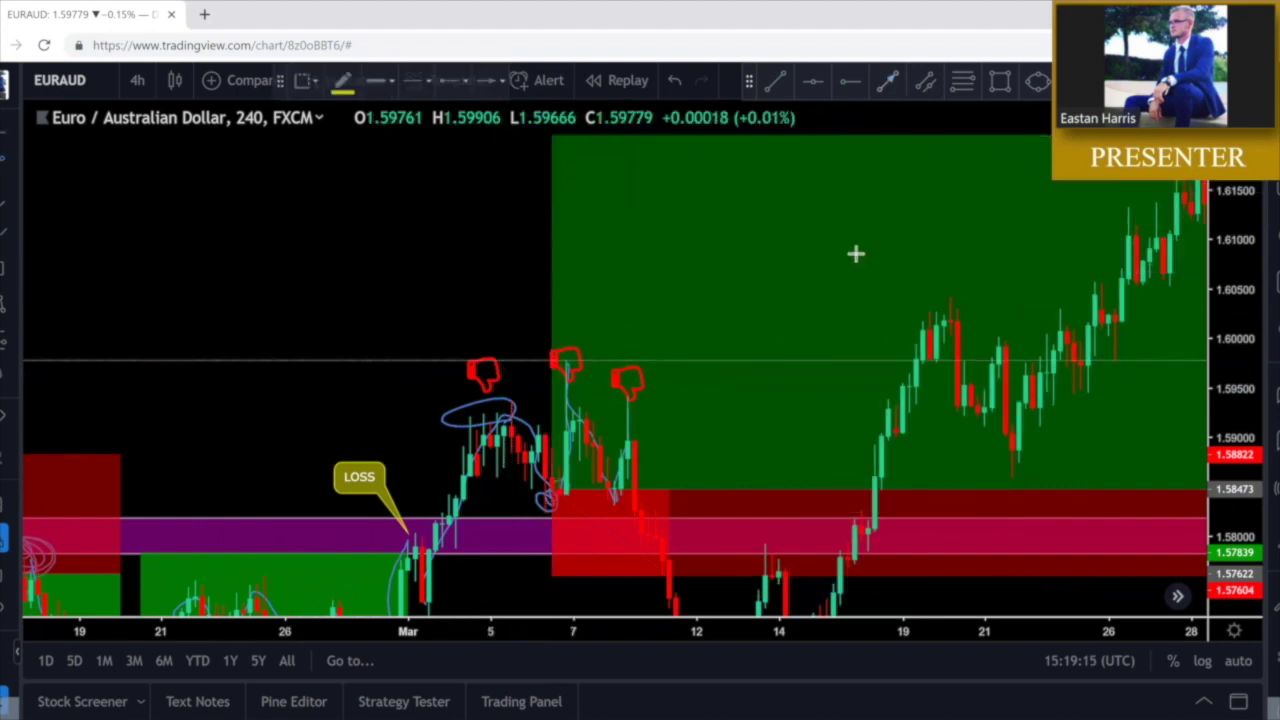
click(820, 295)
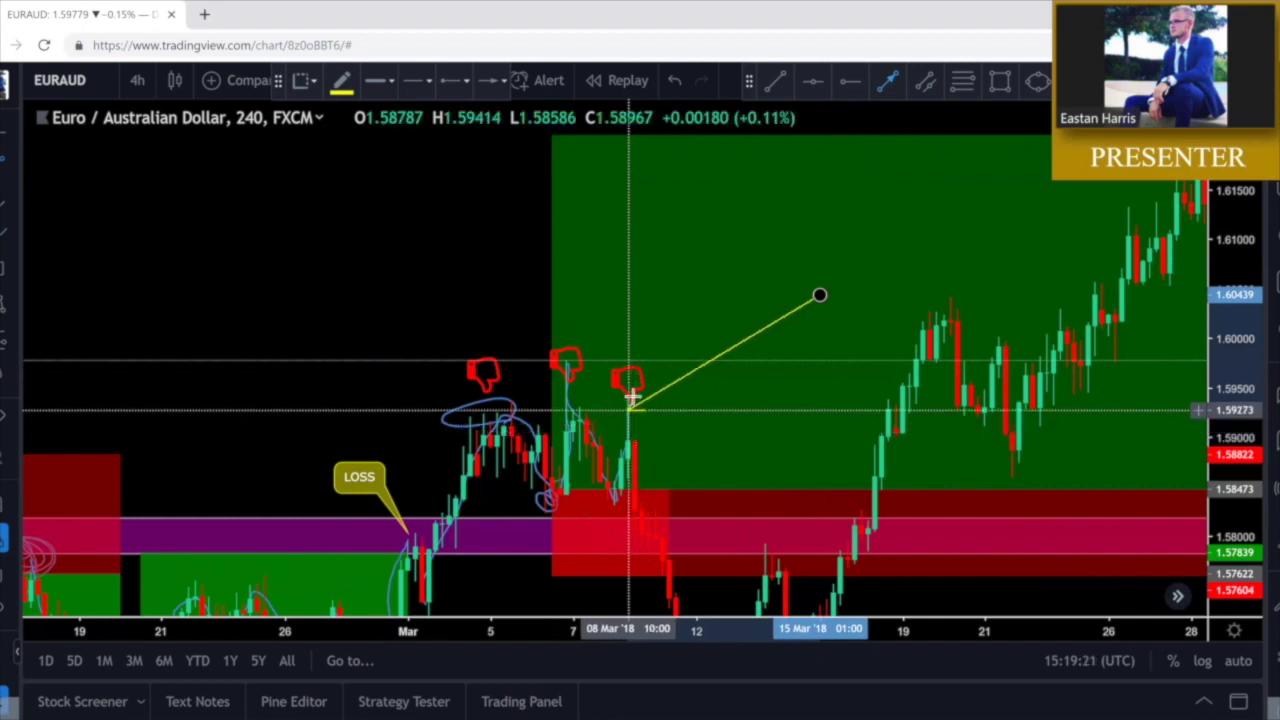
click(628, 440)
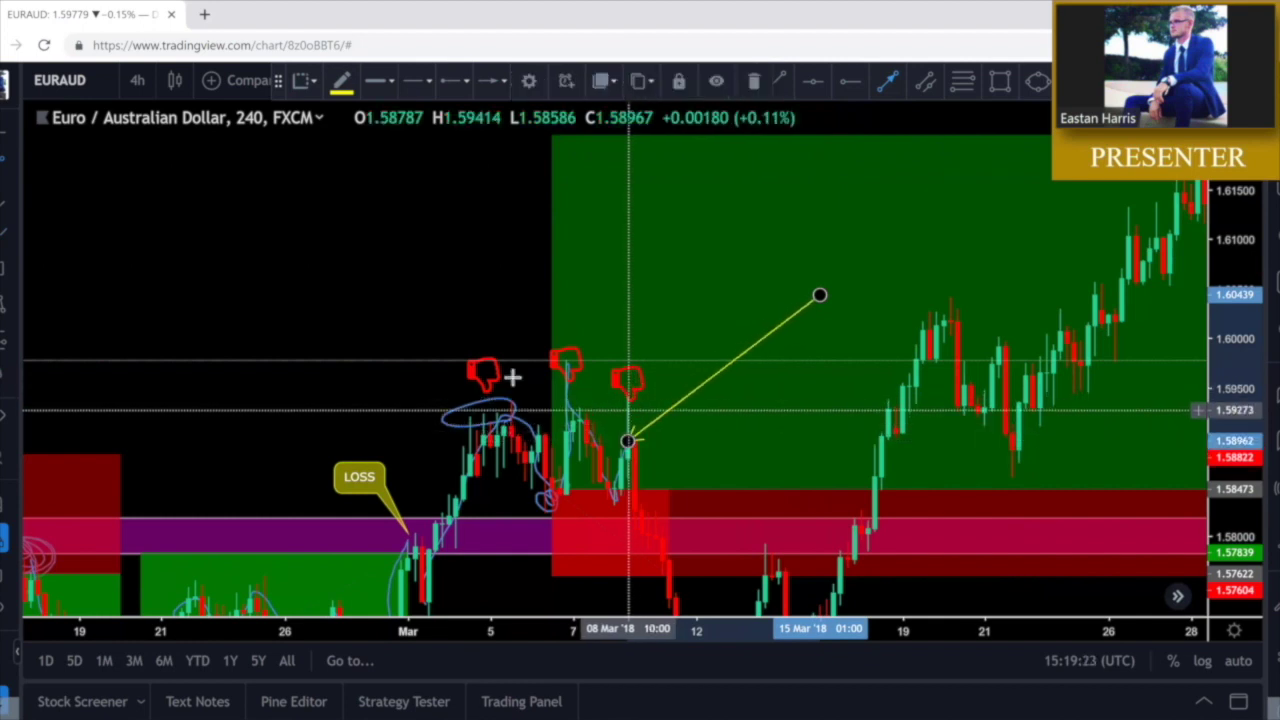
click(374, 360)
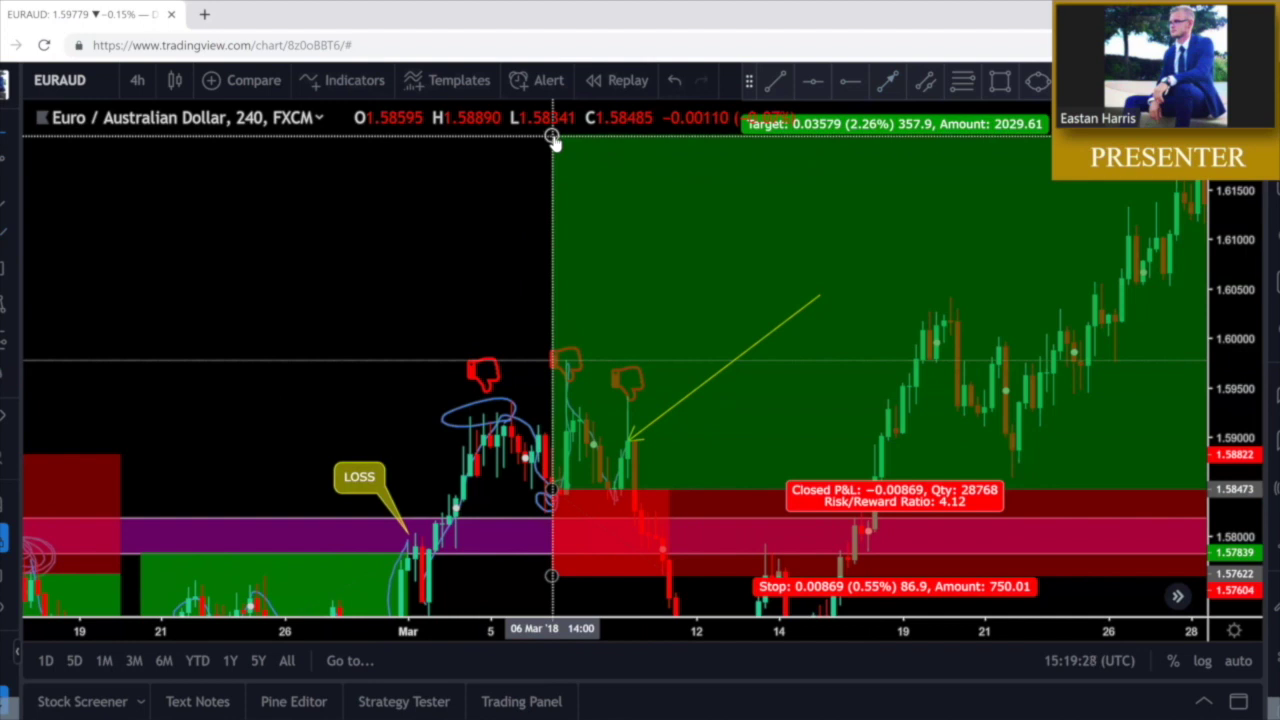
Lower the 6 Mar long position's target to about 0.00509 above entry and shorten the position to end at the 8 Mar candle
mouse_move(552, 138)
mouse_down()
mouse_move(546, 217)
mouse_move(581, 439)
mouse_up()
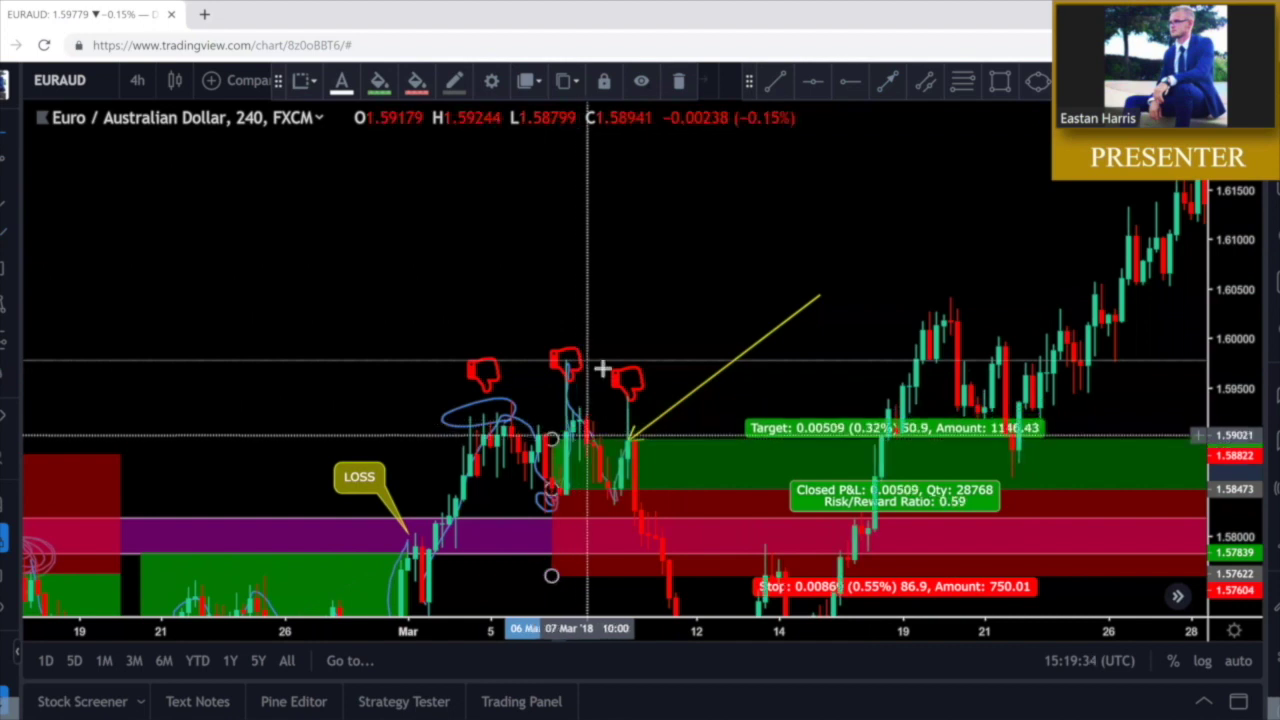
click(623, 320)
drag(697, 305, 446, 245)
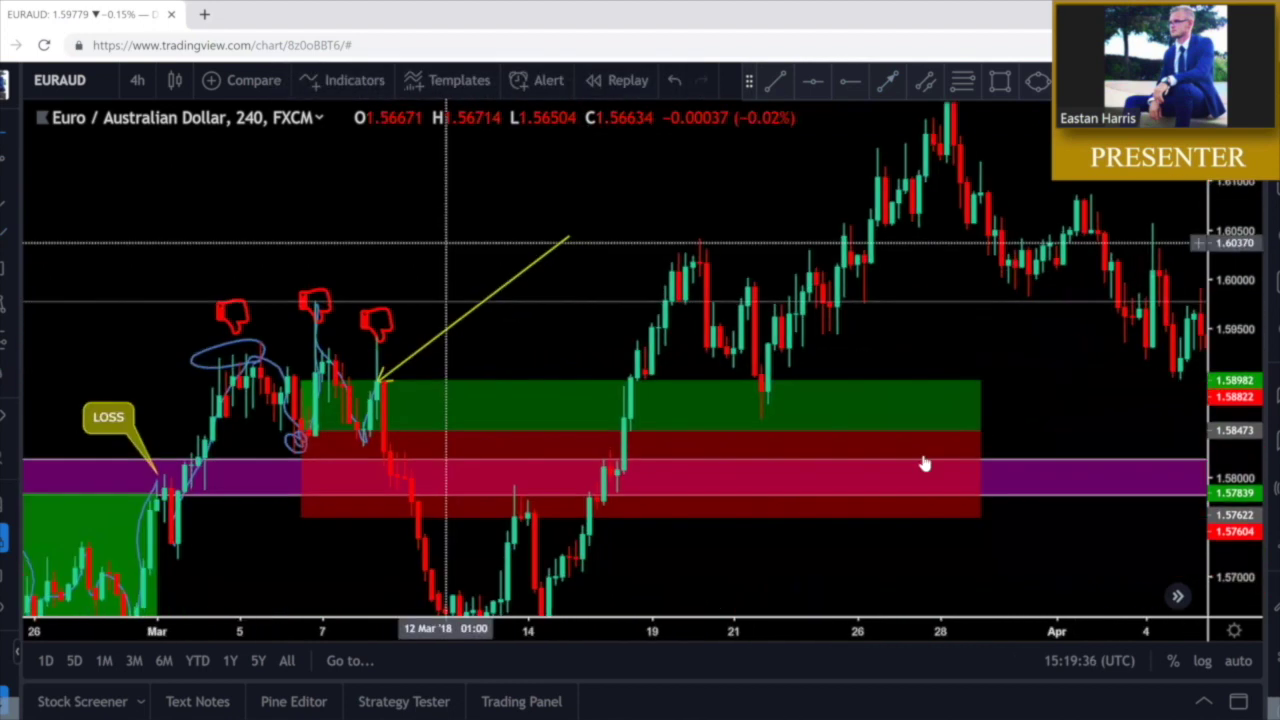
drag(978, 431, 440, 447)
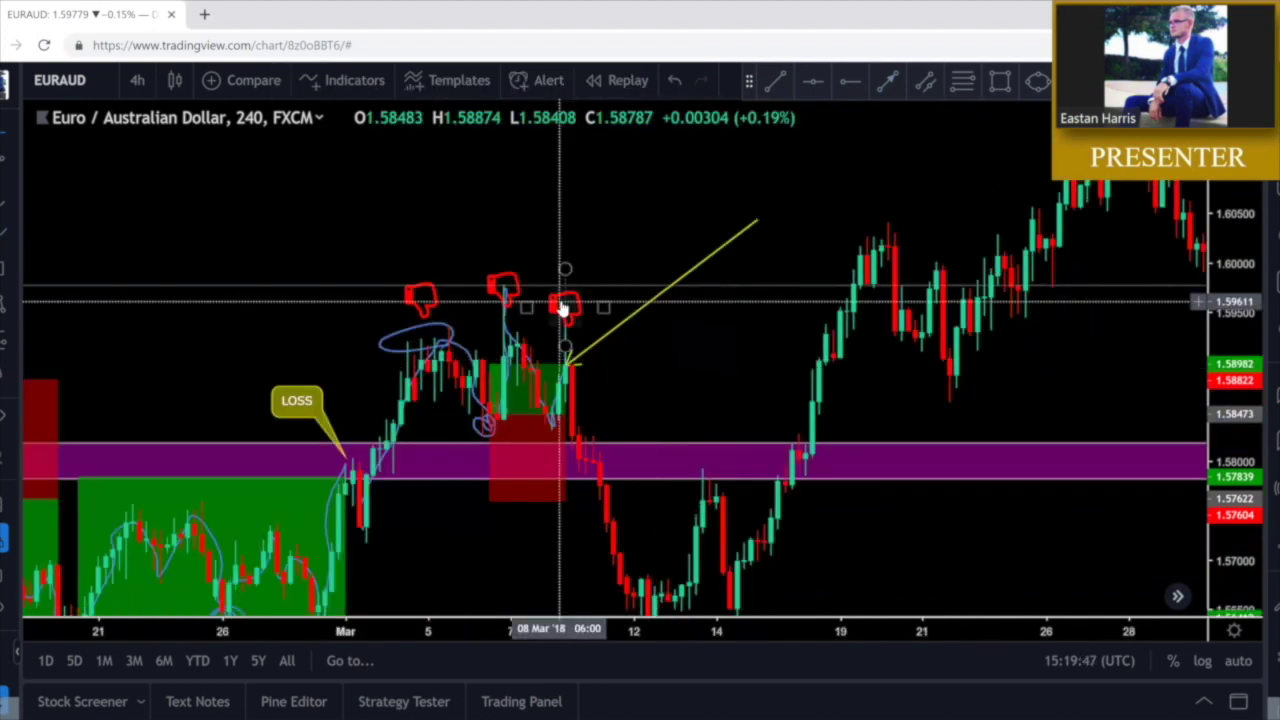
Move the three red thumbs-down icons higher so they sit clear of the rejected highs of 5, 6 and 8 Mar
drag(563, 309, 560, 272)
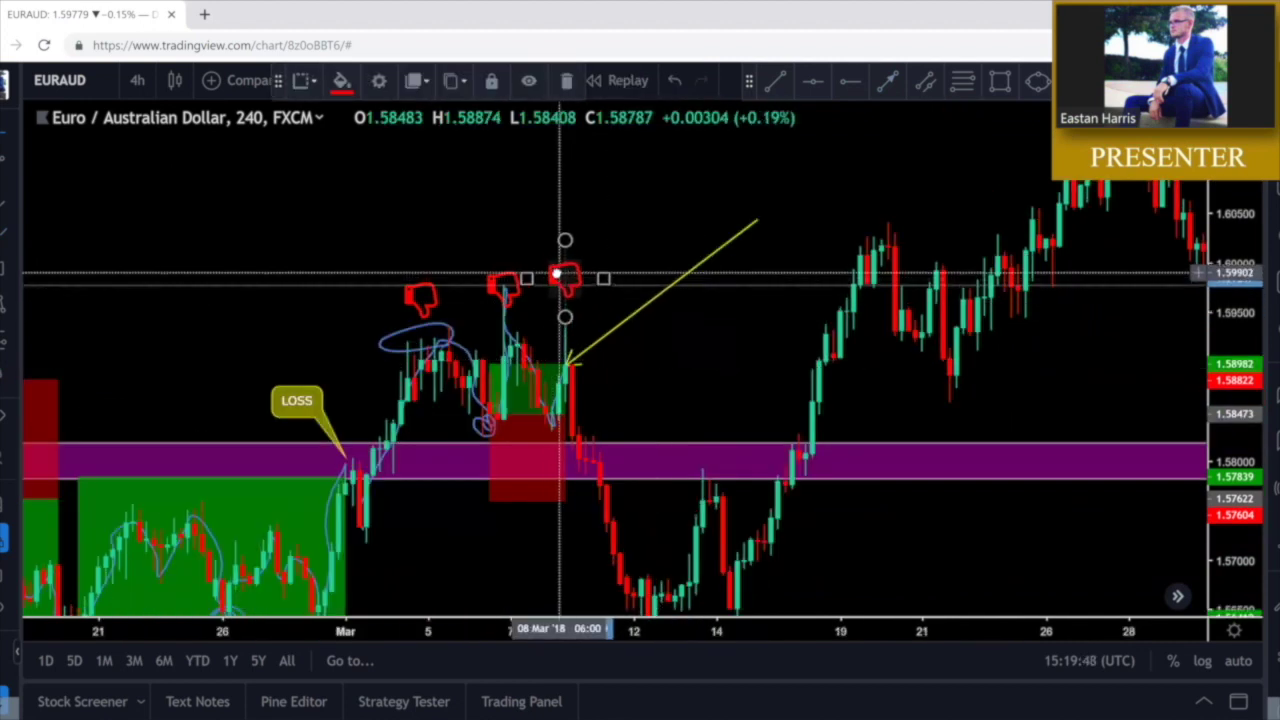
click(503, 288)
drag(504, 289, 506, 251)
drag(421, 296, 434, 281)
click(342, 321)
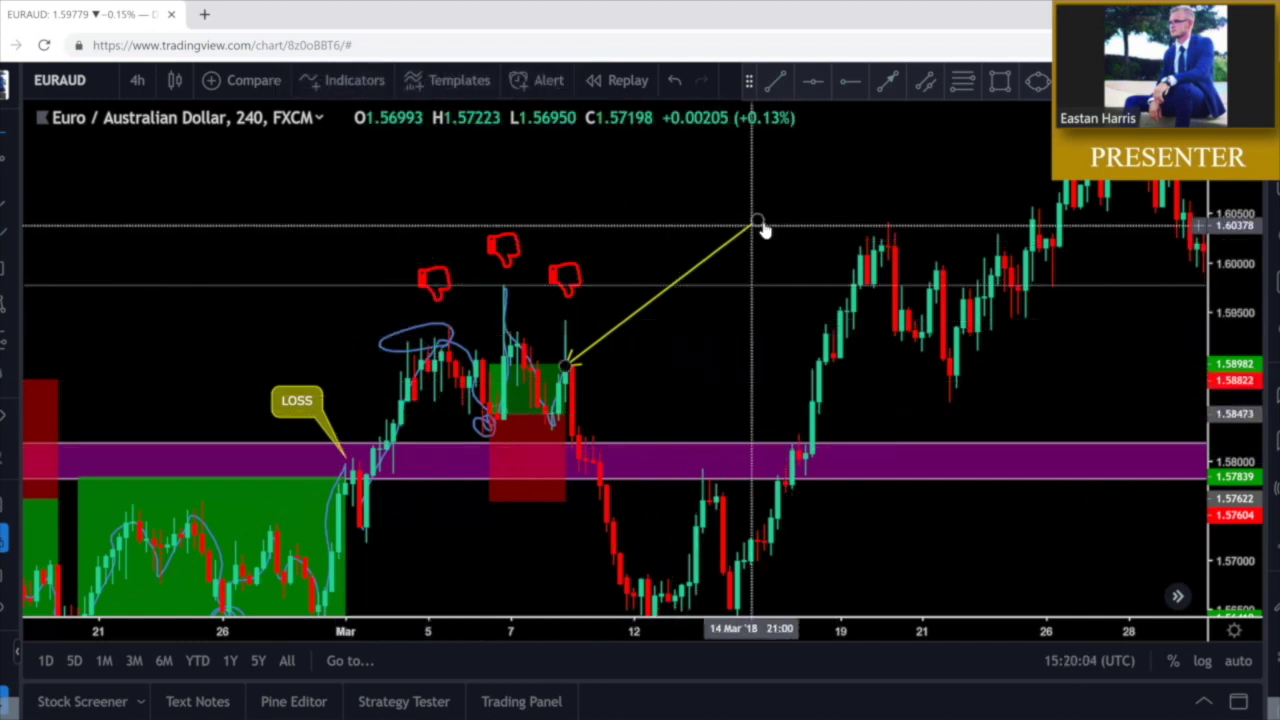
Remove the long yellow arrow and add a dark red "MANUAL CLOSE" callout pointing at the 8 Mar candle where the long ends
drag(745, 226, 607, 330)
click(6, 269)
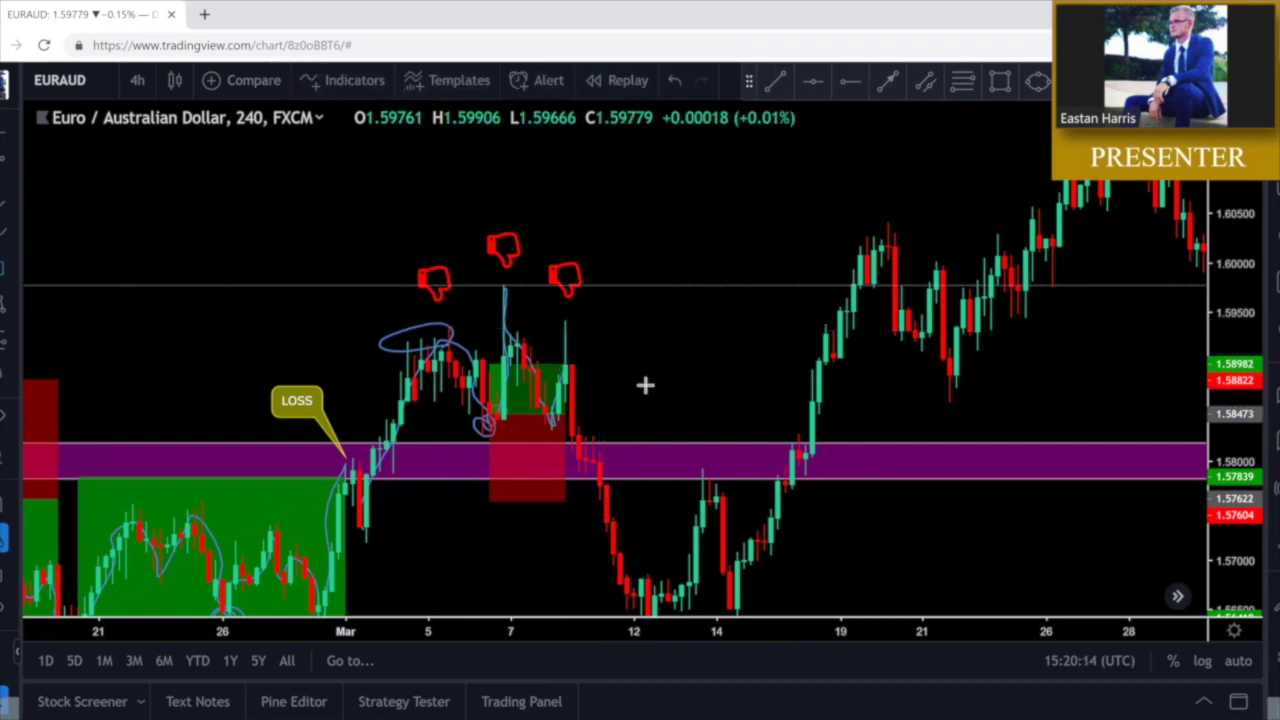
click(566, 365)
drag(565, 365, 626, 310)
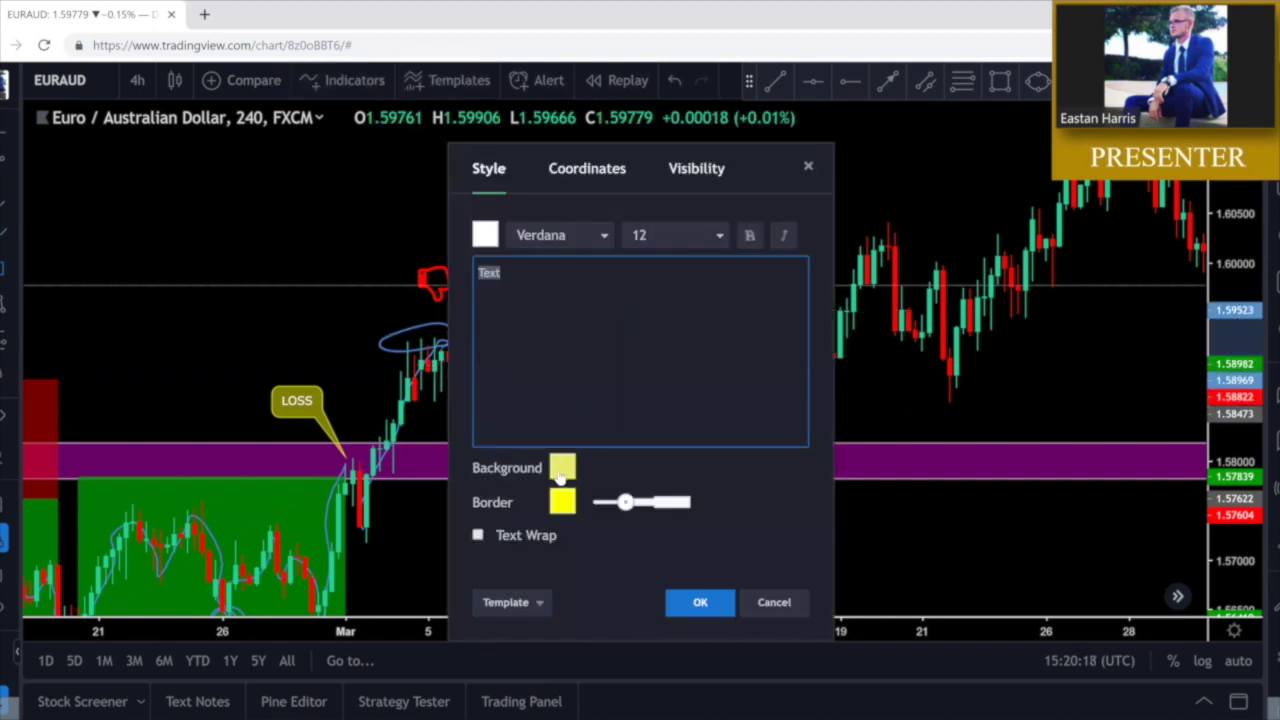
click(562, 468)
click(582, 515)
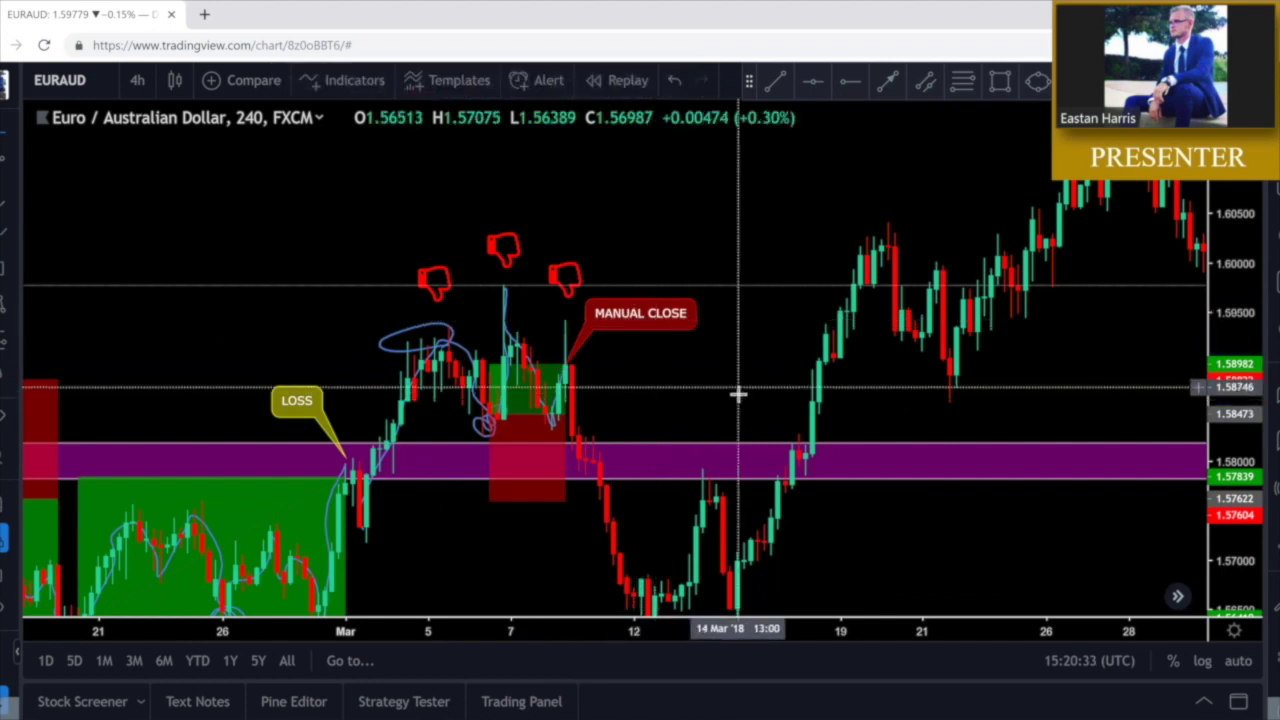
Examine the manually closed trade in relation to the earlier trades, both purple zones and the drop towards support
drag(720, 369, 717, 327)
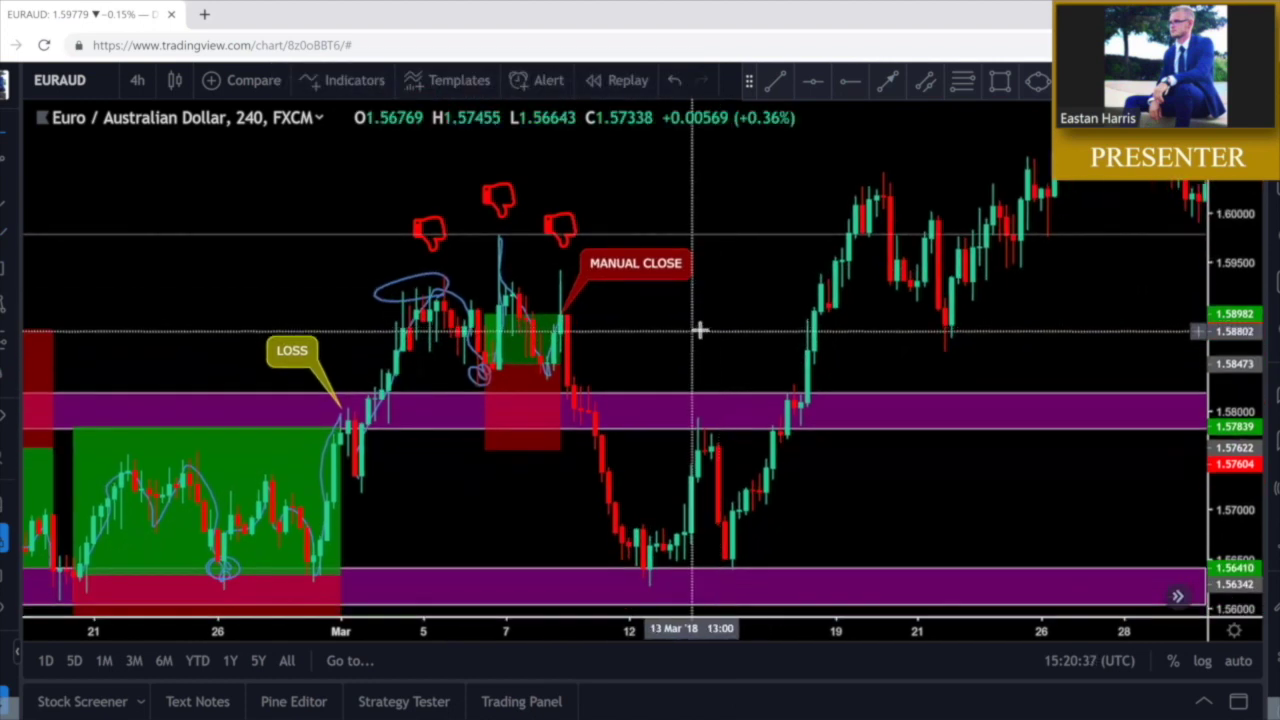
scroll(702, 328, down, 1)
scroll(588, 362, down, 2)
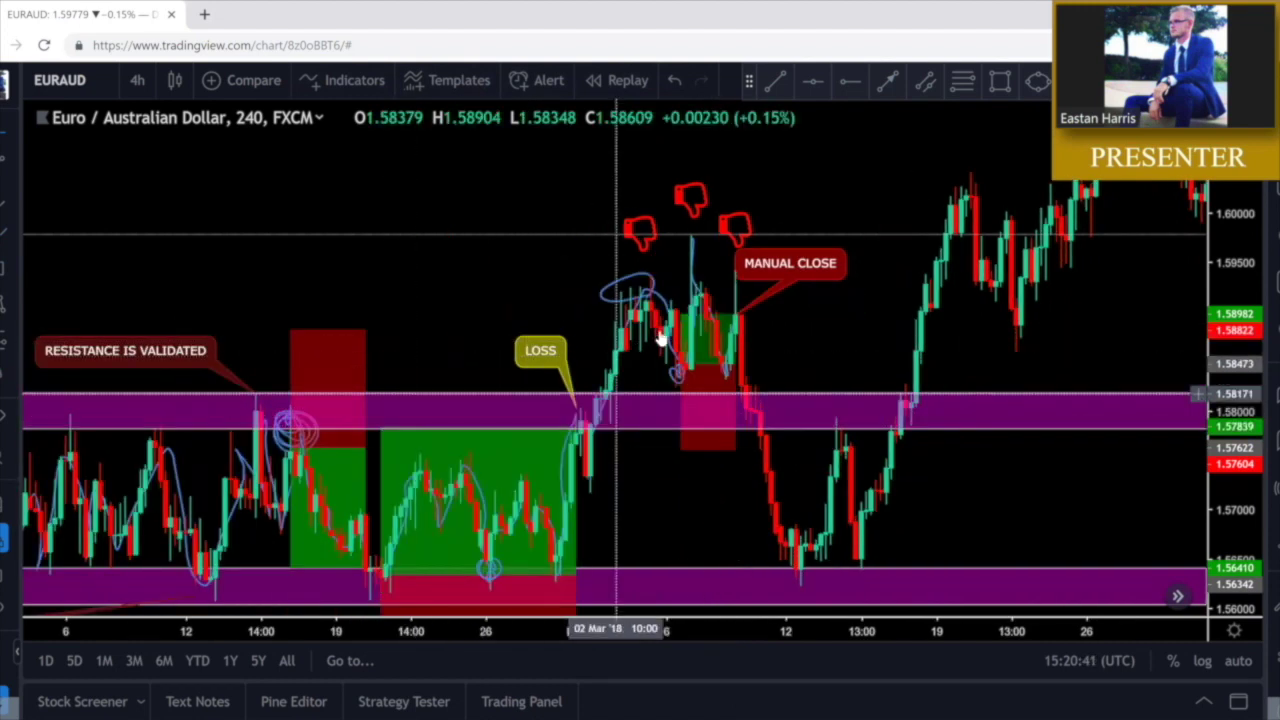
mouse_move(683, 408)
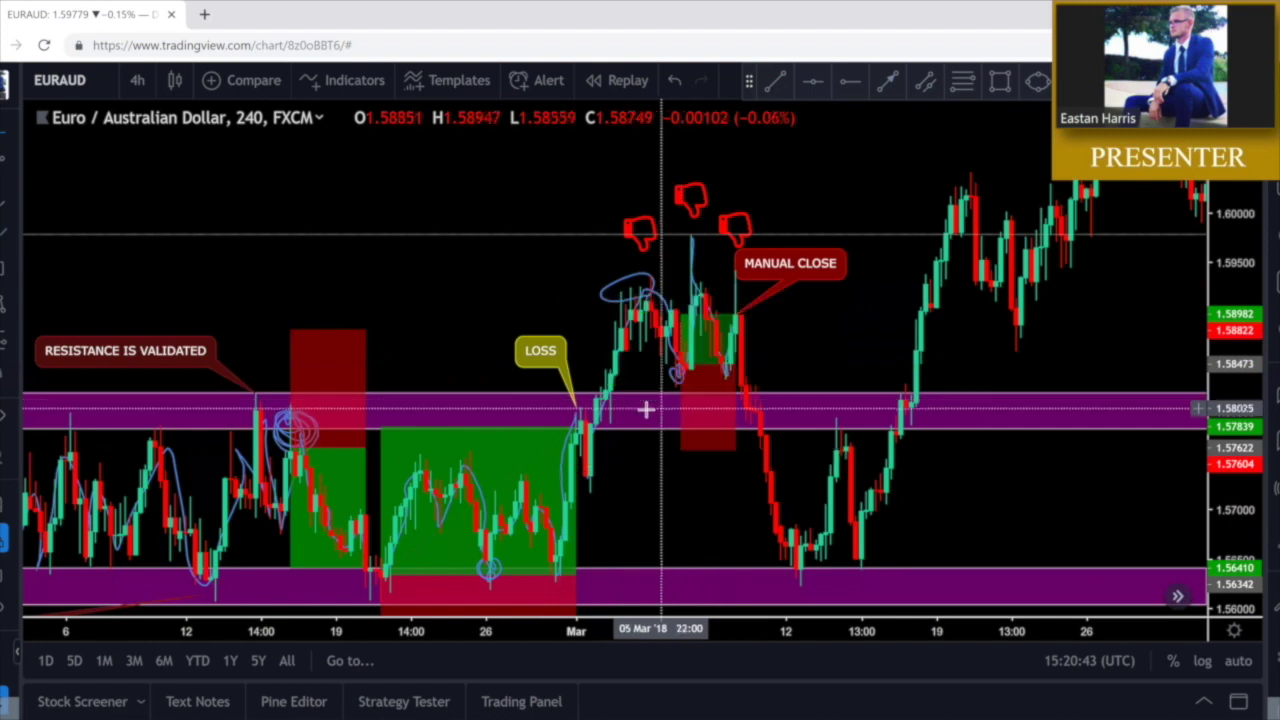
drag(826, 334, 760, 297)
scroll(821, 330, right, 3)
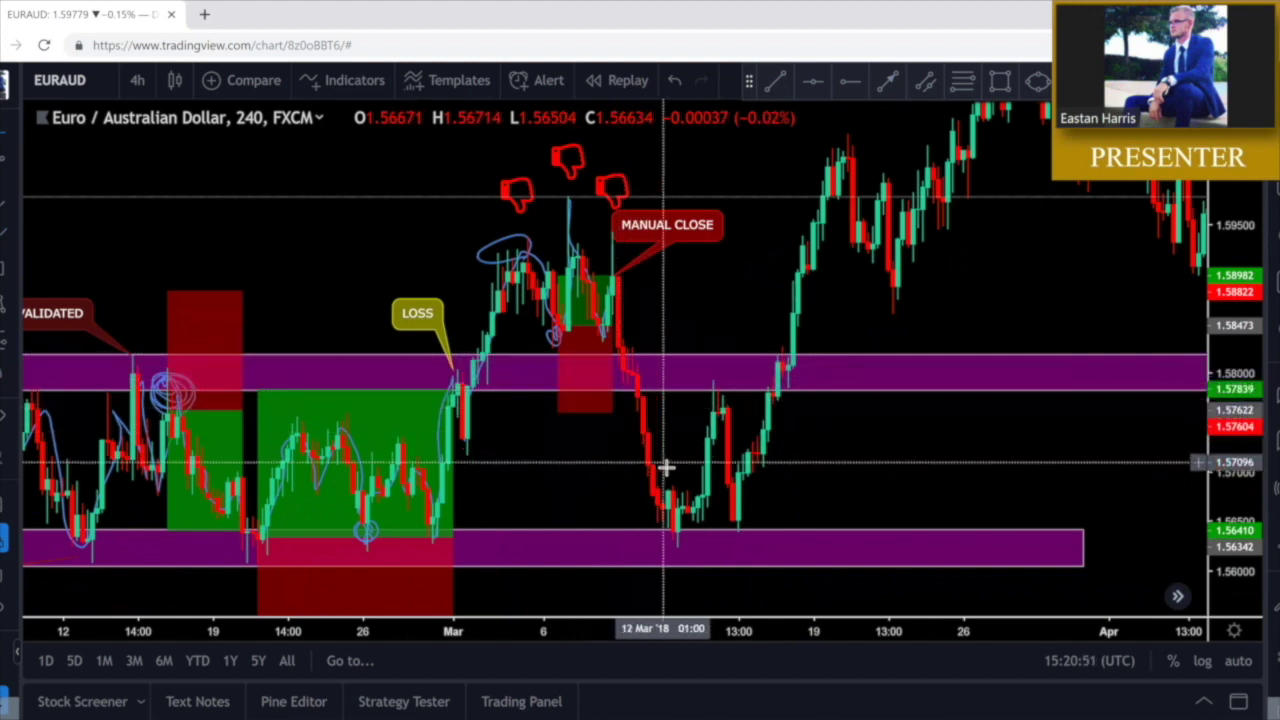
scroll(730, 505, up, 2)
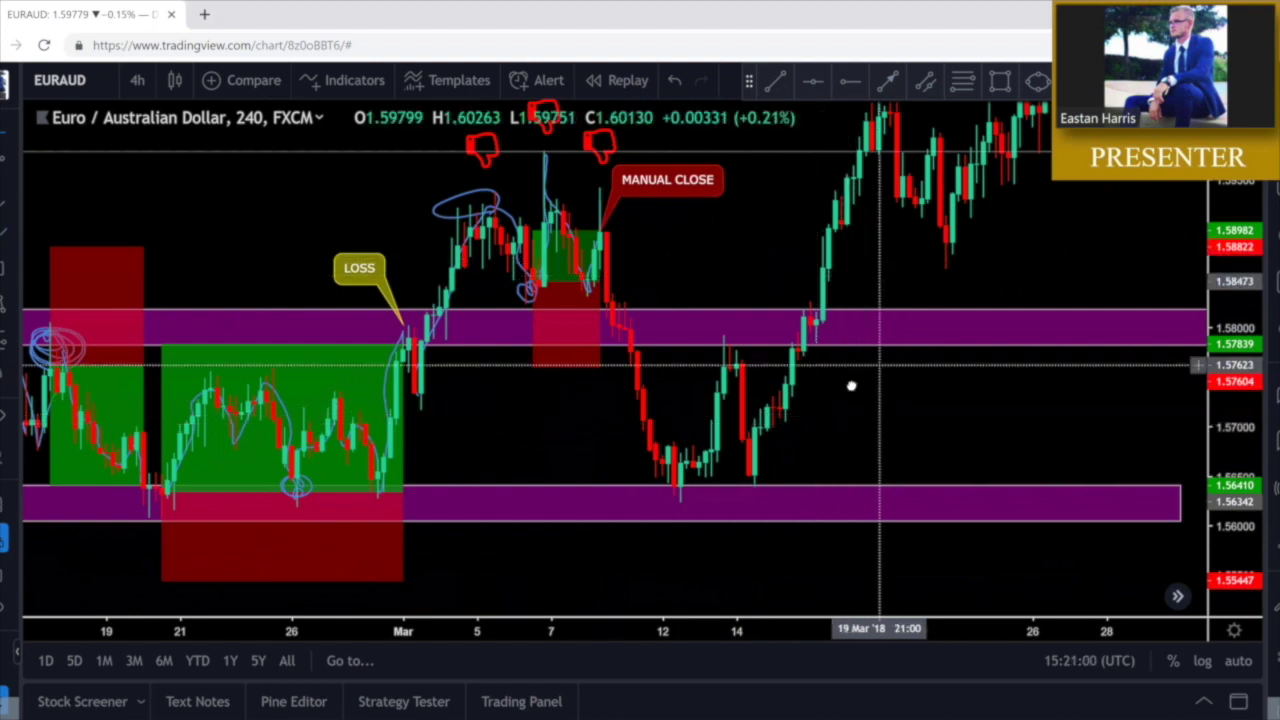
drag(874, 363, 839, 395)
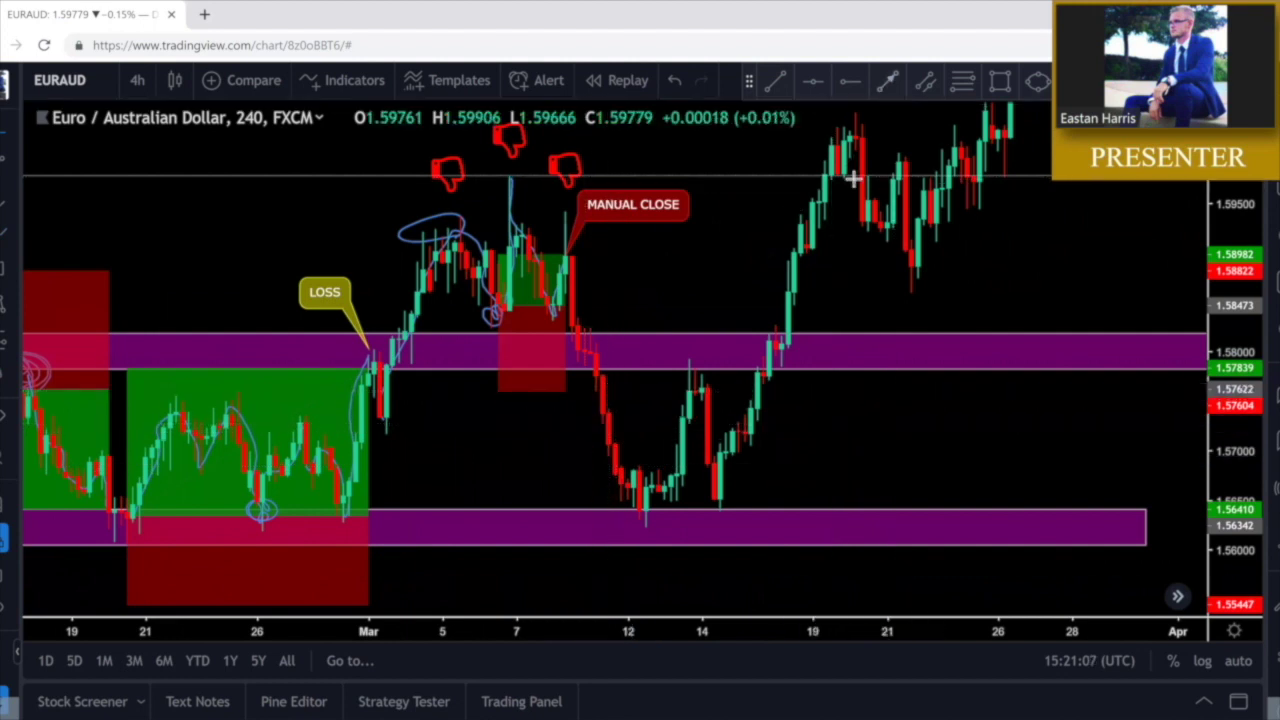
Point two short yellow arrows at the 9 Mar candles in and just below the upper purple zone, and delete both
click(639, 299)
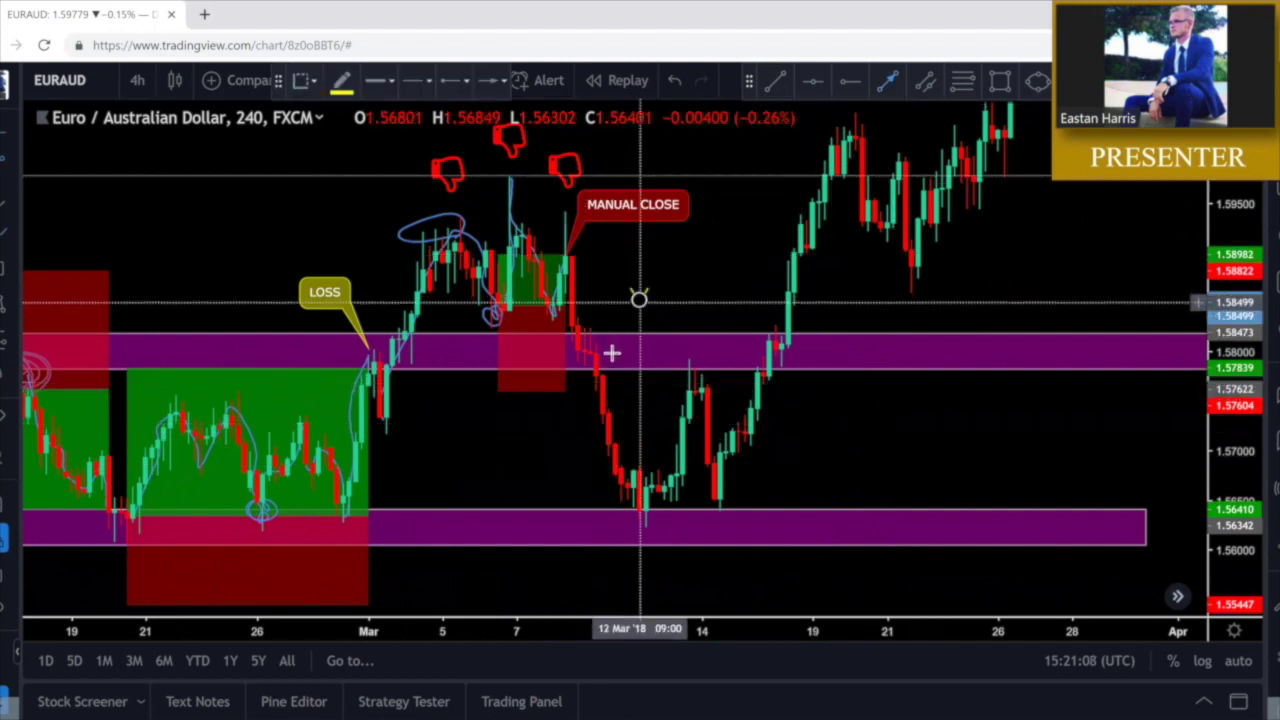
click(603, 357)
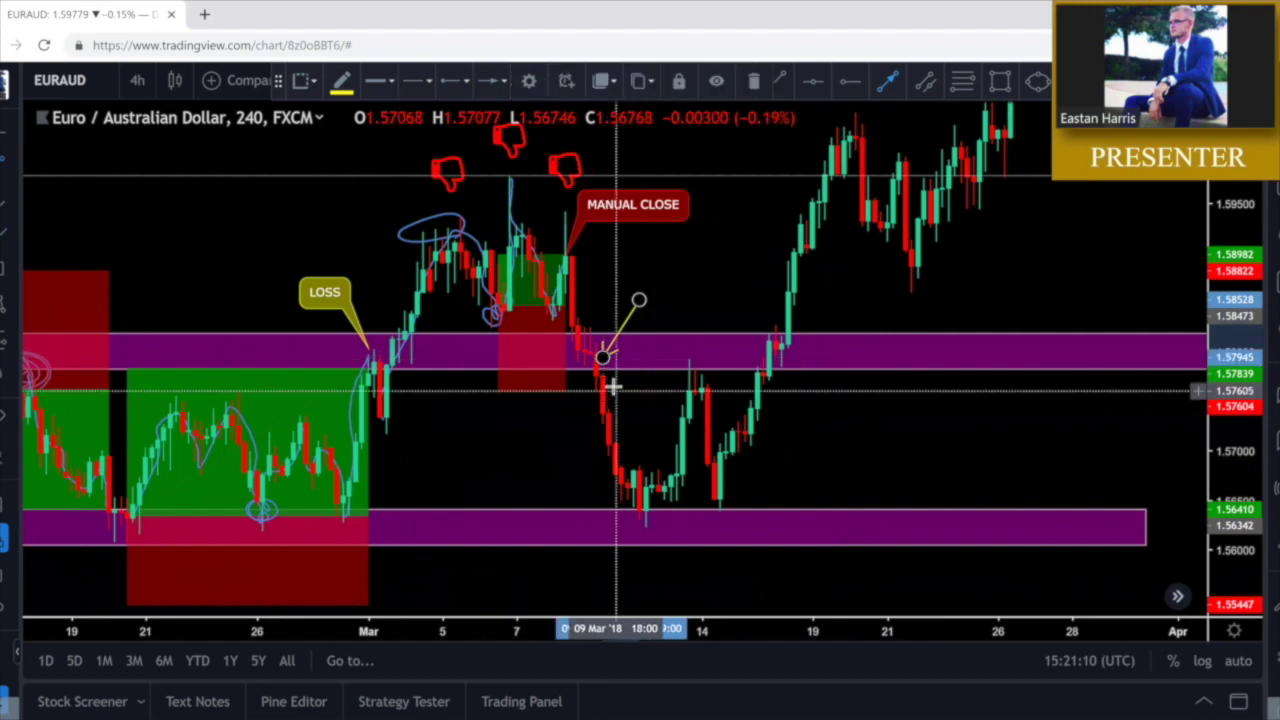
click(658, 329)
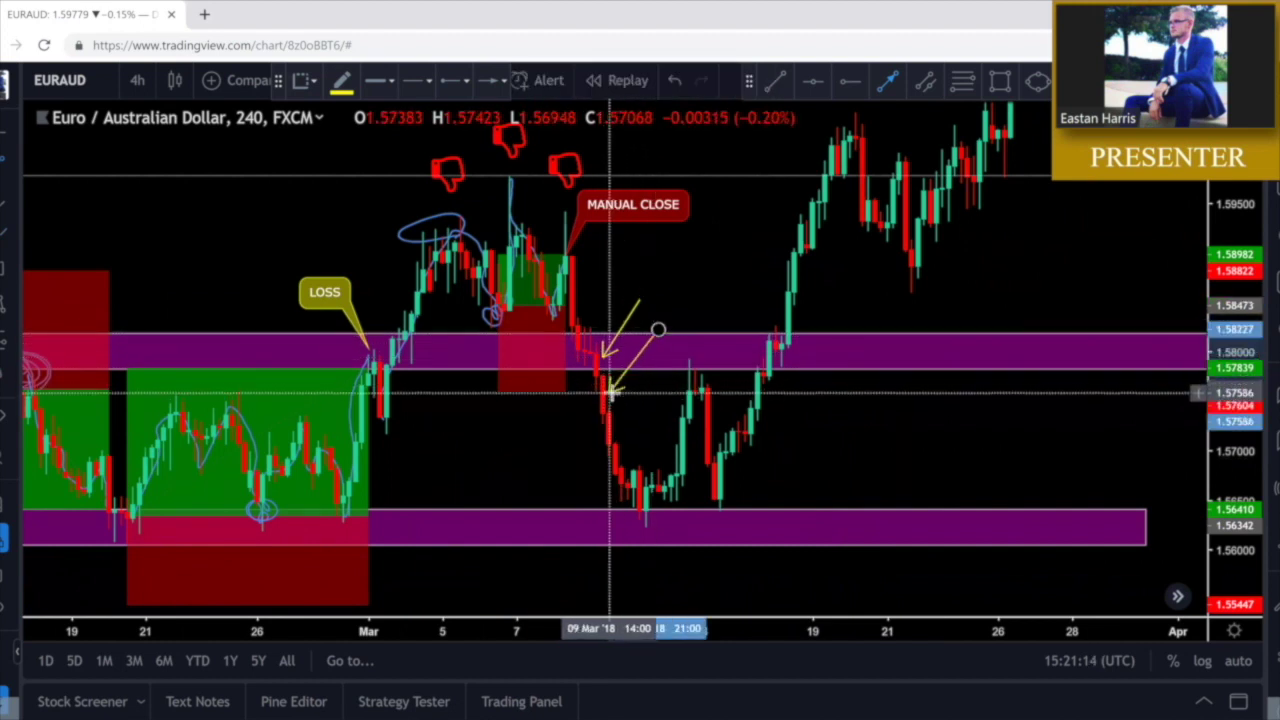
click(608, 393)
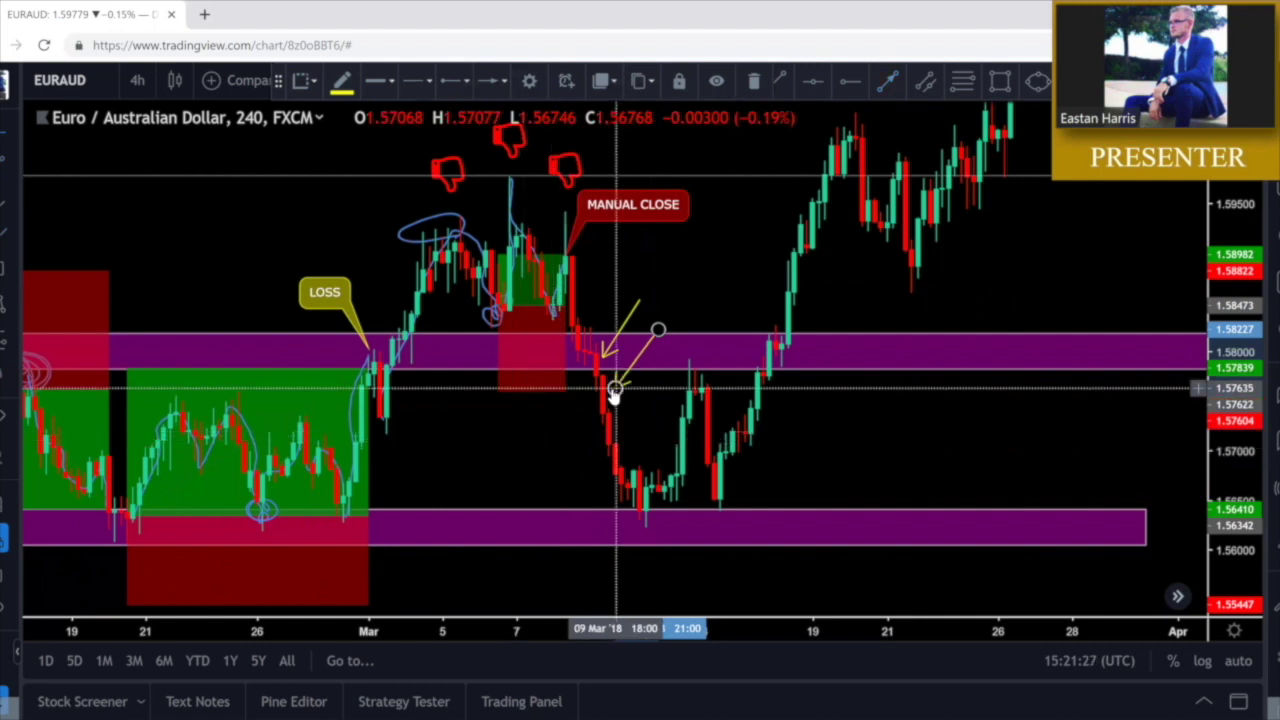
key(Delete)
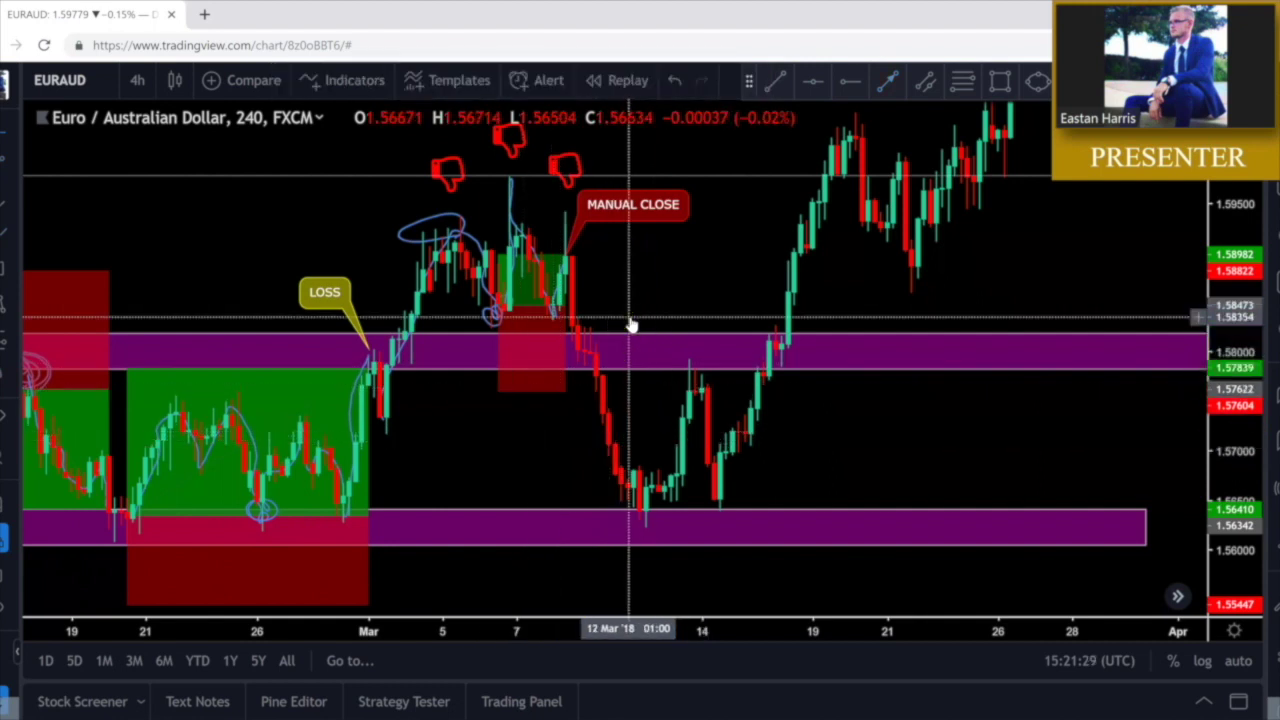
Draw a yellow arrow zigzag from the upper zone down to about 1.57353, up to 1.57839 and down into the support zone
click(887, 82)
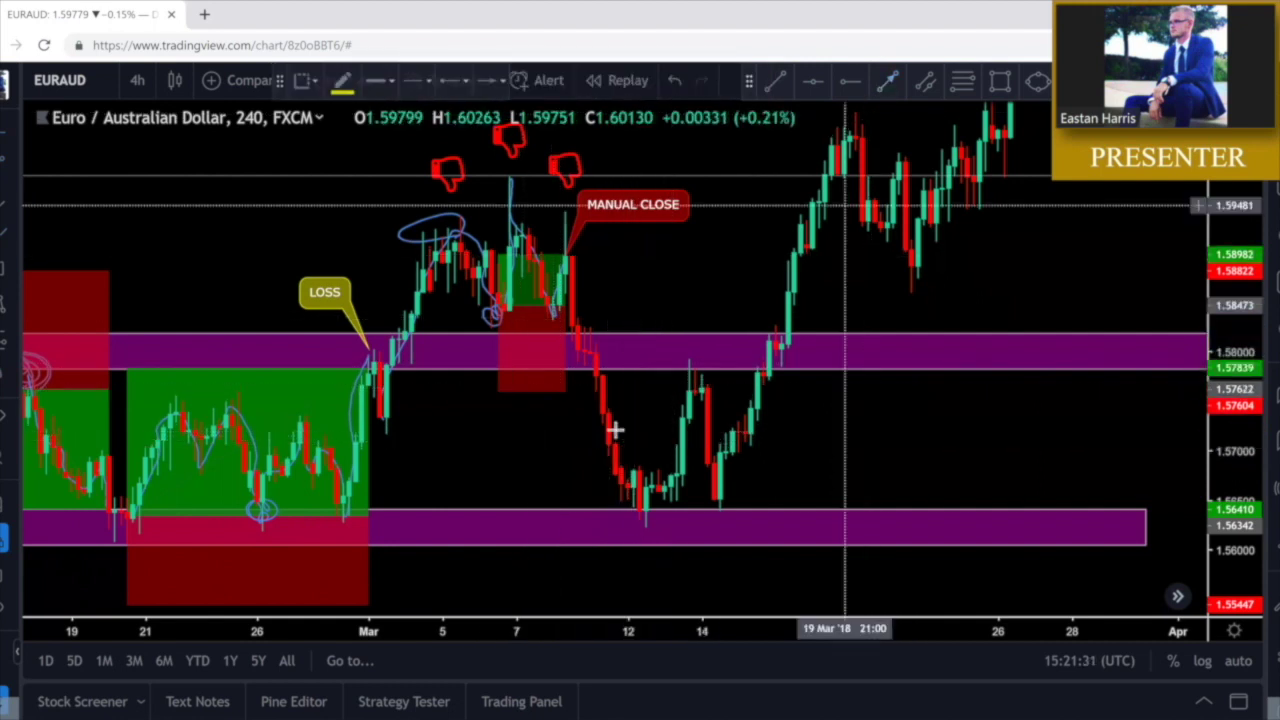
click(594, 350)
click(615, 414)
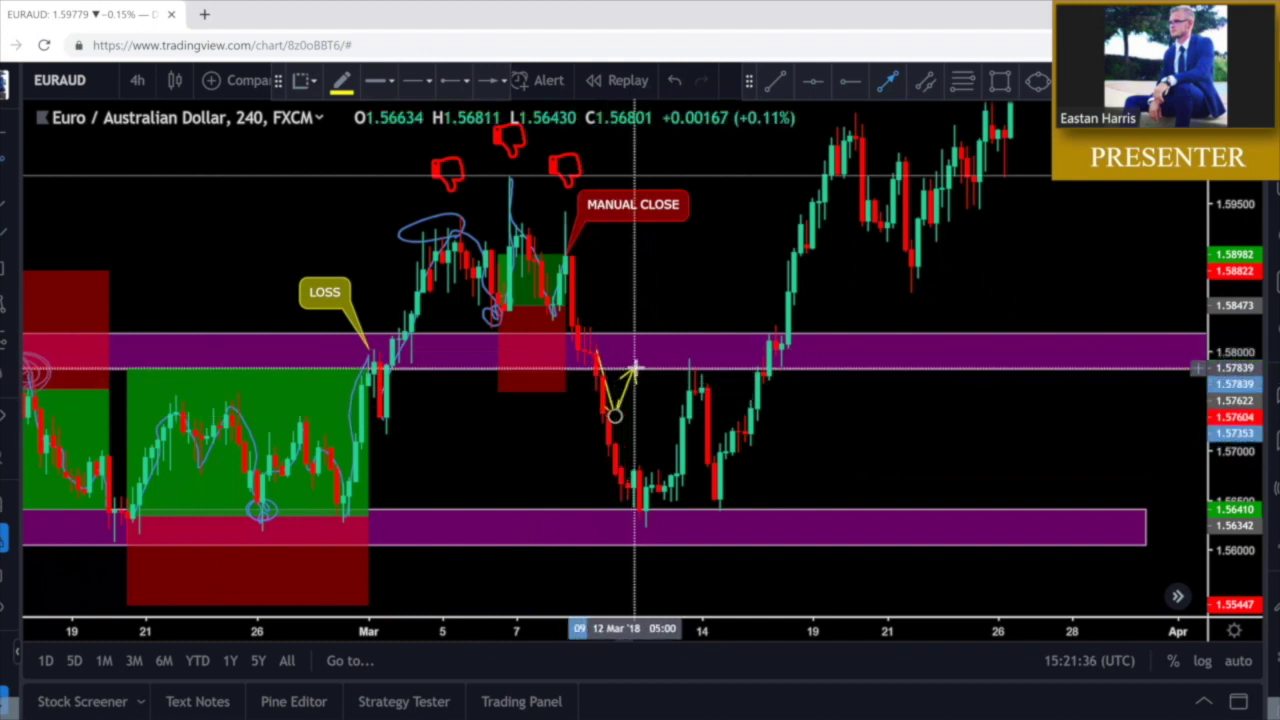
click(633, 368)
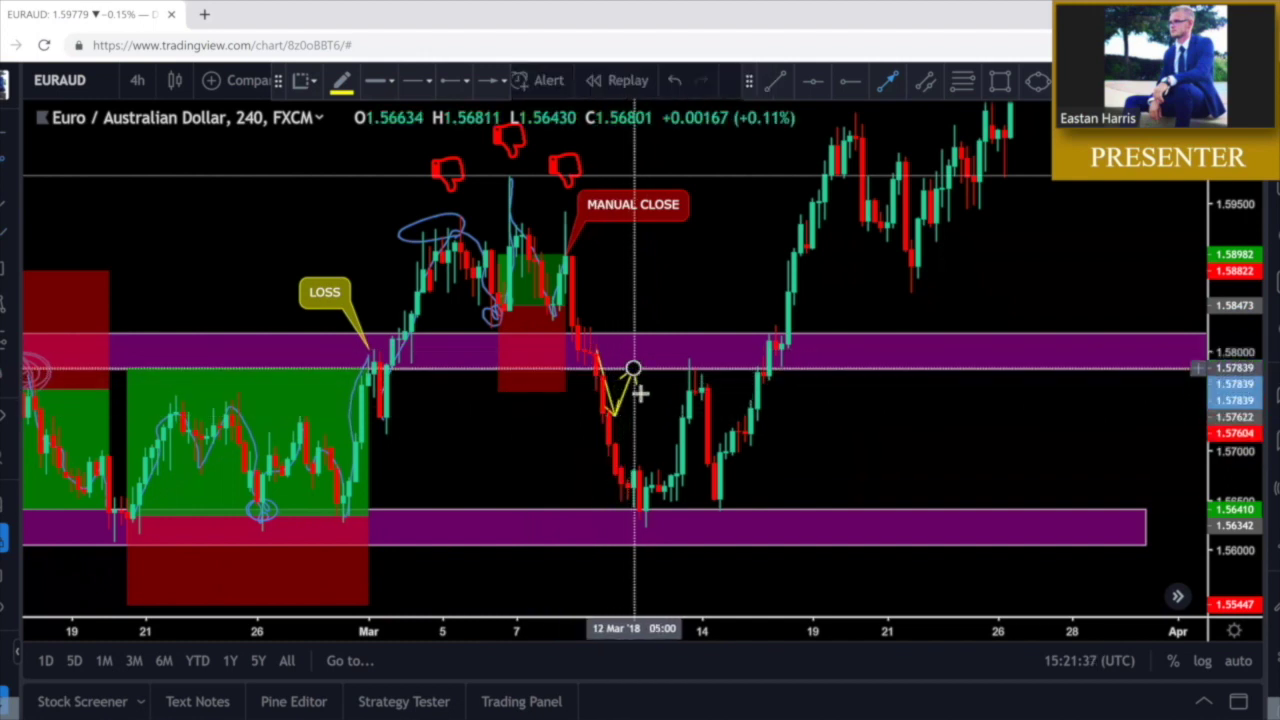
double_click(646, 513)
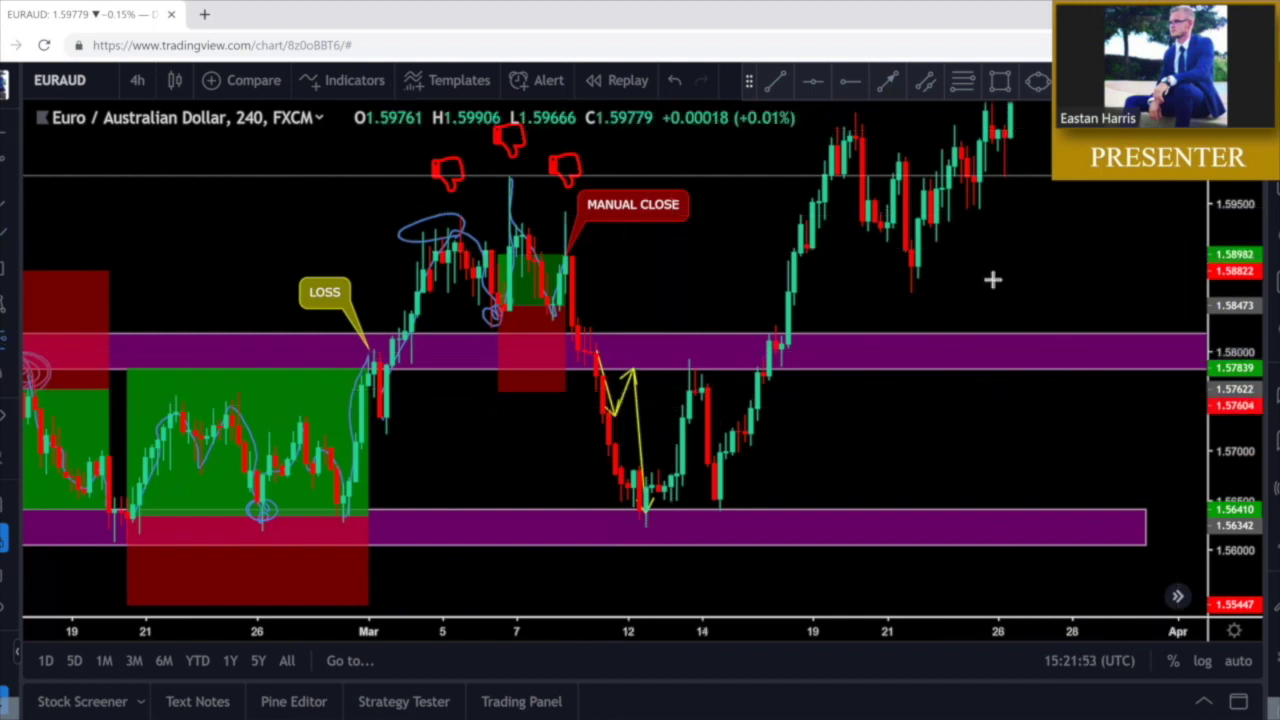
Place a short position at about 1.57392 on 9 Mar with a stop of about 0.01739 and a target of about 0.00982
click(603, 412)
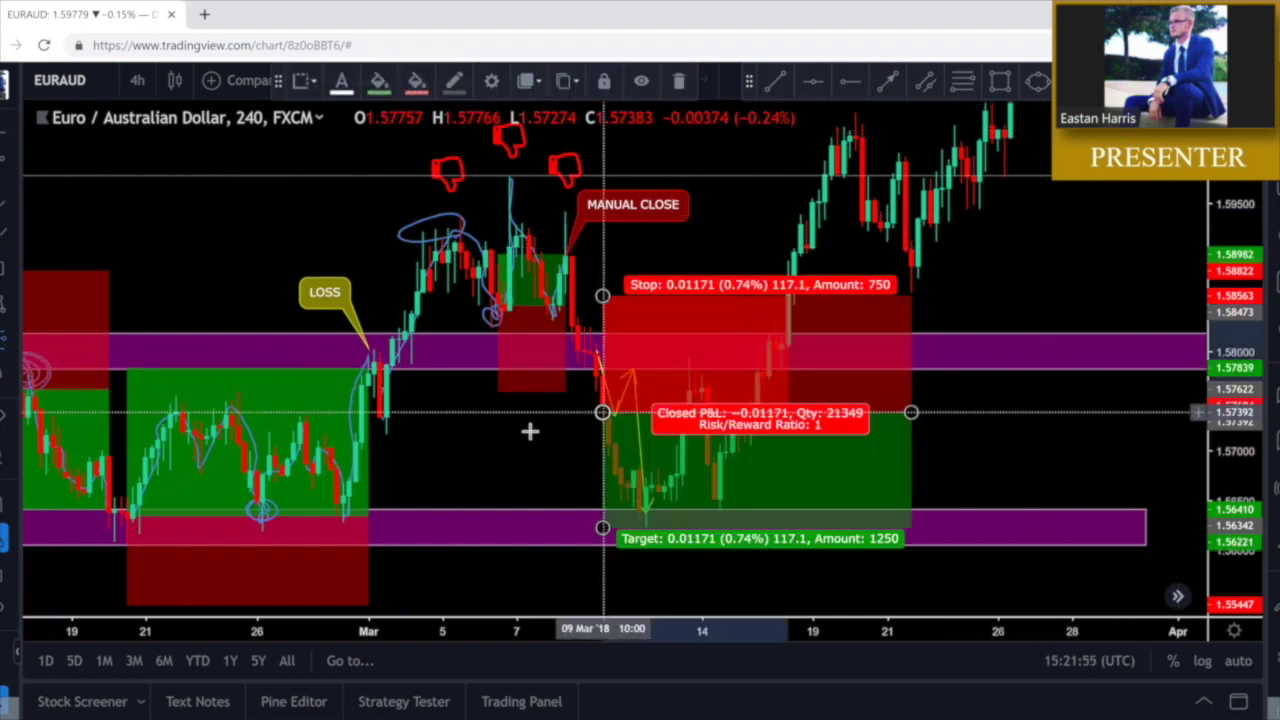
click(514, 434)
click(603, 297)
mouse_move(603, 297)
mouse_down()
mouse_move(613, 226)
mouse_move(603, 240)
mouse_up()
drag(603, 526, 603, 509)
click(529, 468)
click(720, 470)
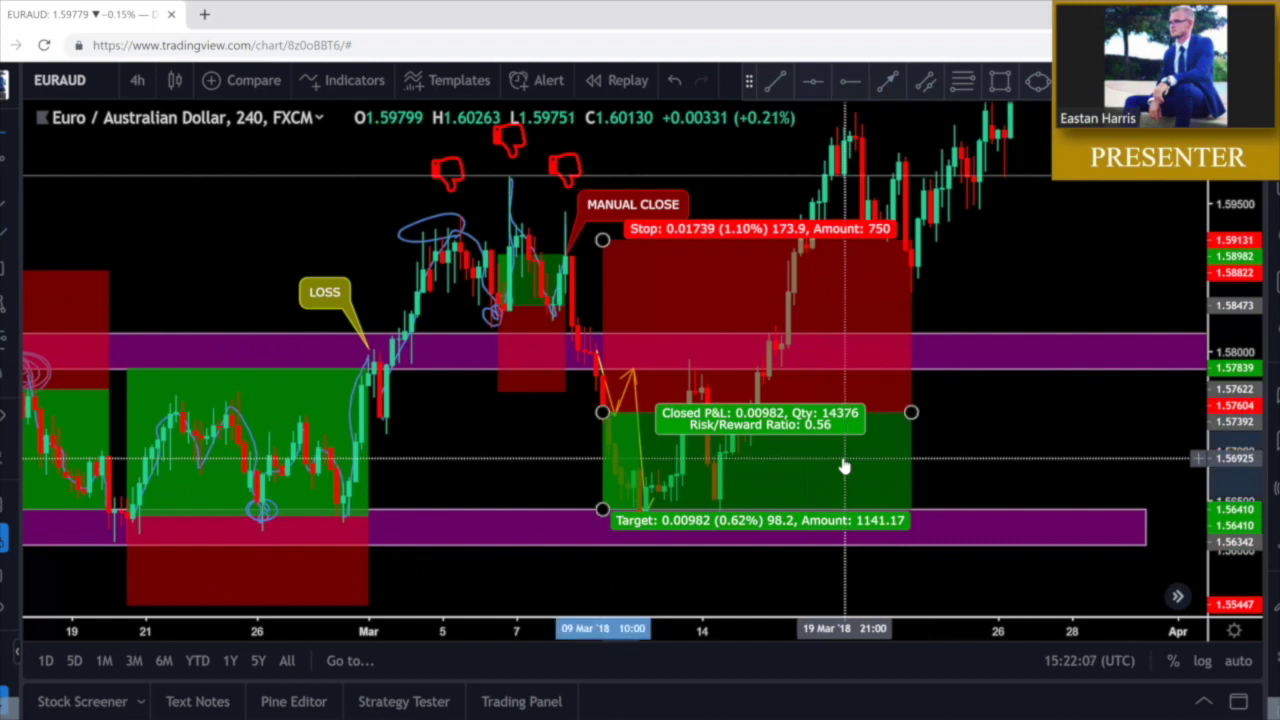
Delete the 9 Mar short position and the yellow zigzag arrows
click(844, 466)
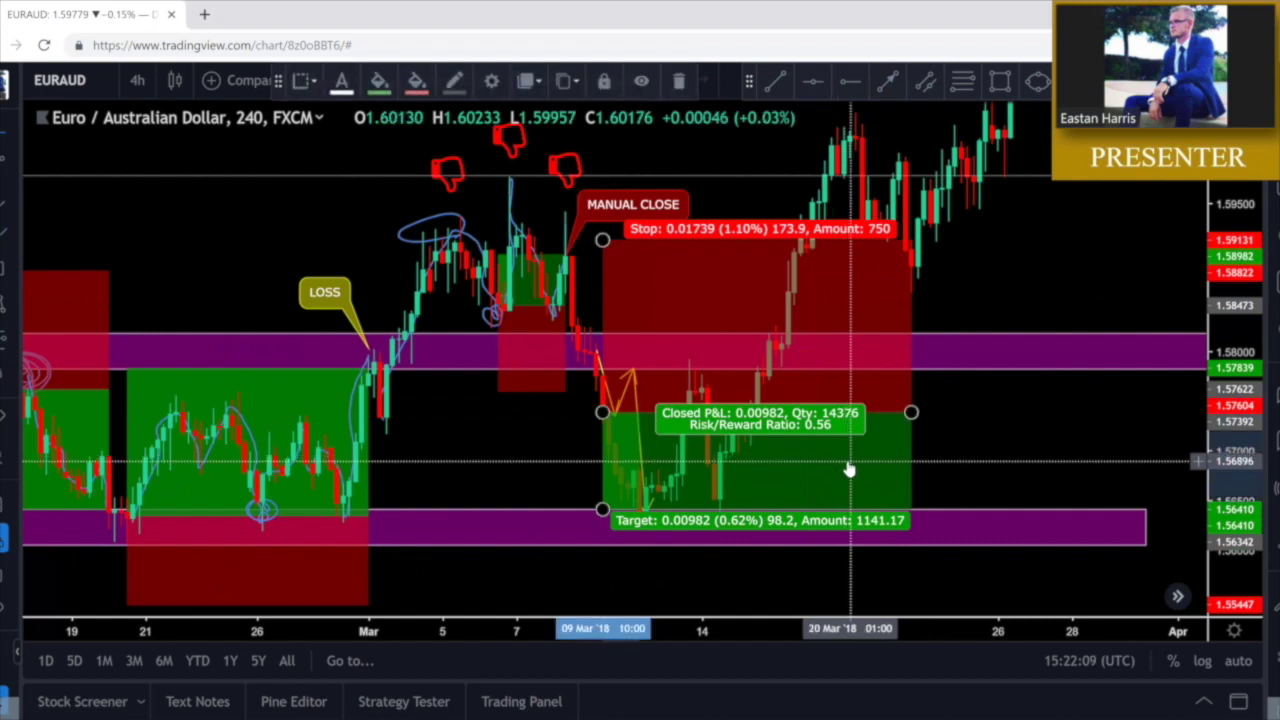
key(Delete)
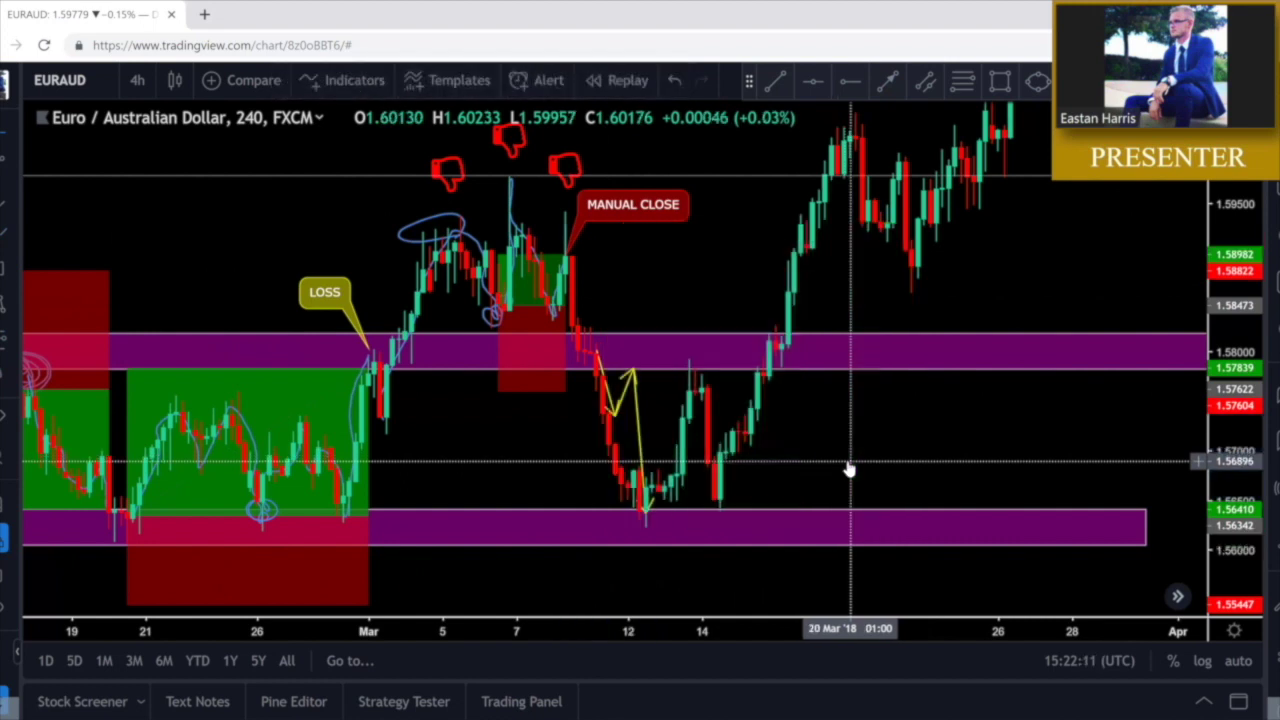
click(622, 395)
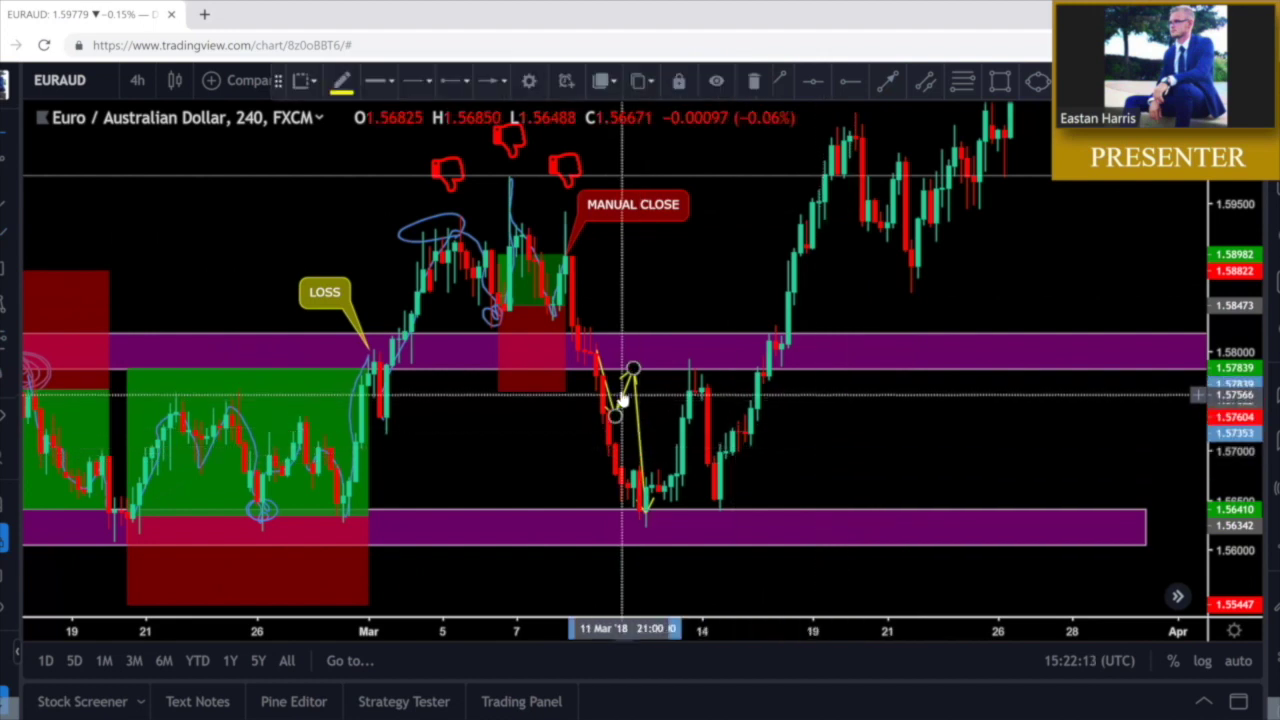
key(Delete)
Trace the fall from 8 Mar to a circled 12 Mar low with the brush and point two yellow arrows up at the low's candles
mouse_move(570, 288)
mouse_down()
mouse_move(603, 434)
mouse_move(646, 523)
mouse_move(615, 490)
mouse_move(632, 505)
mouse_up()
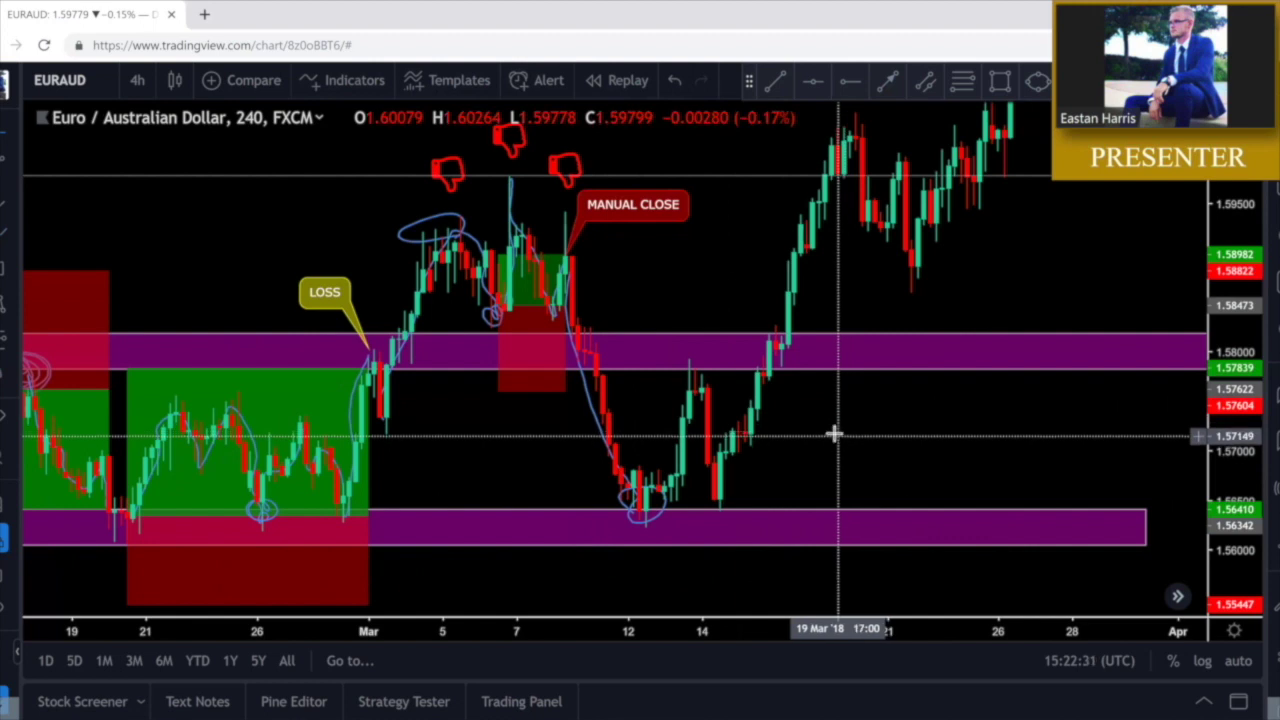
drag(834, 434, 806, 404)
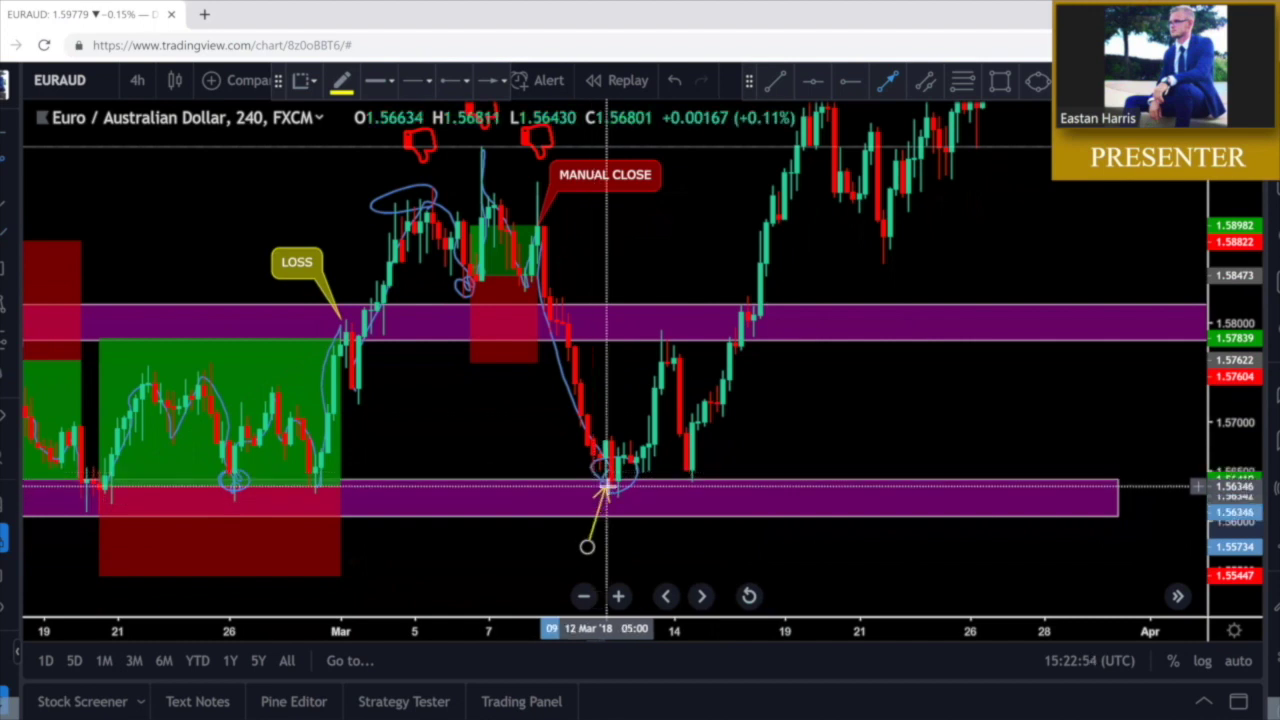
click(630, 537)
click(618, 486)
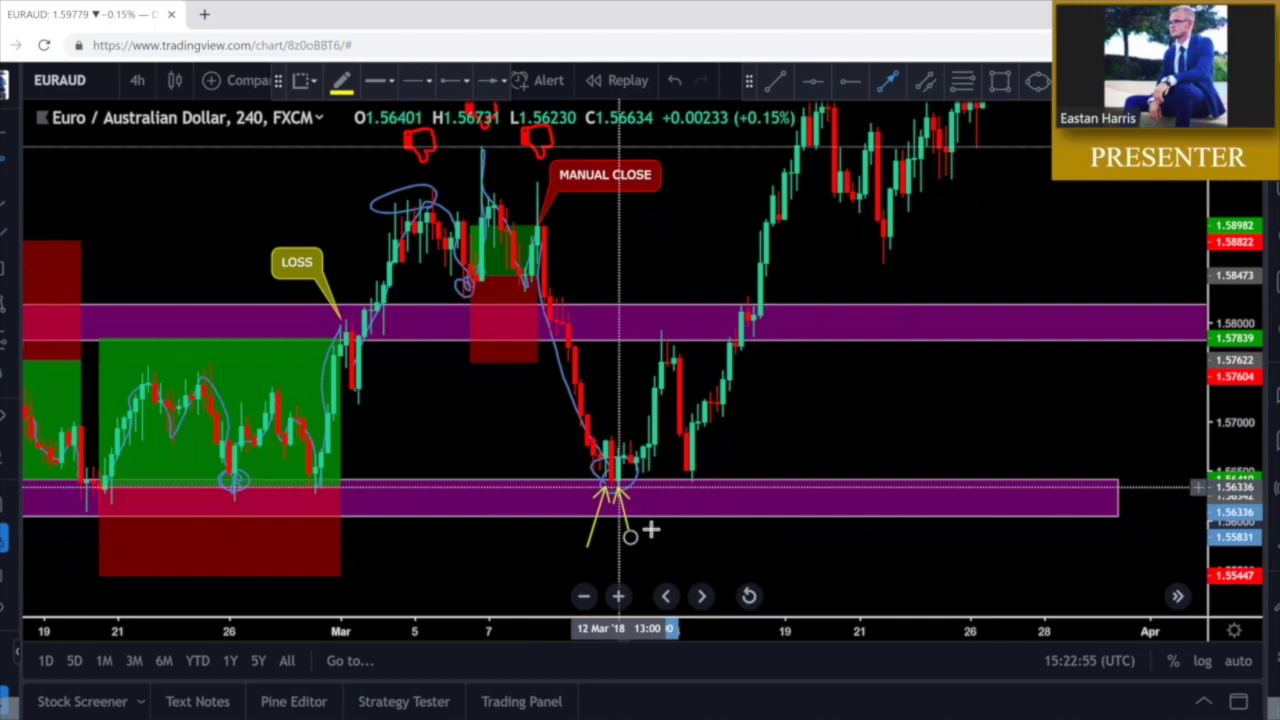
click(662, 540)
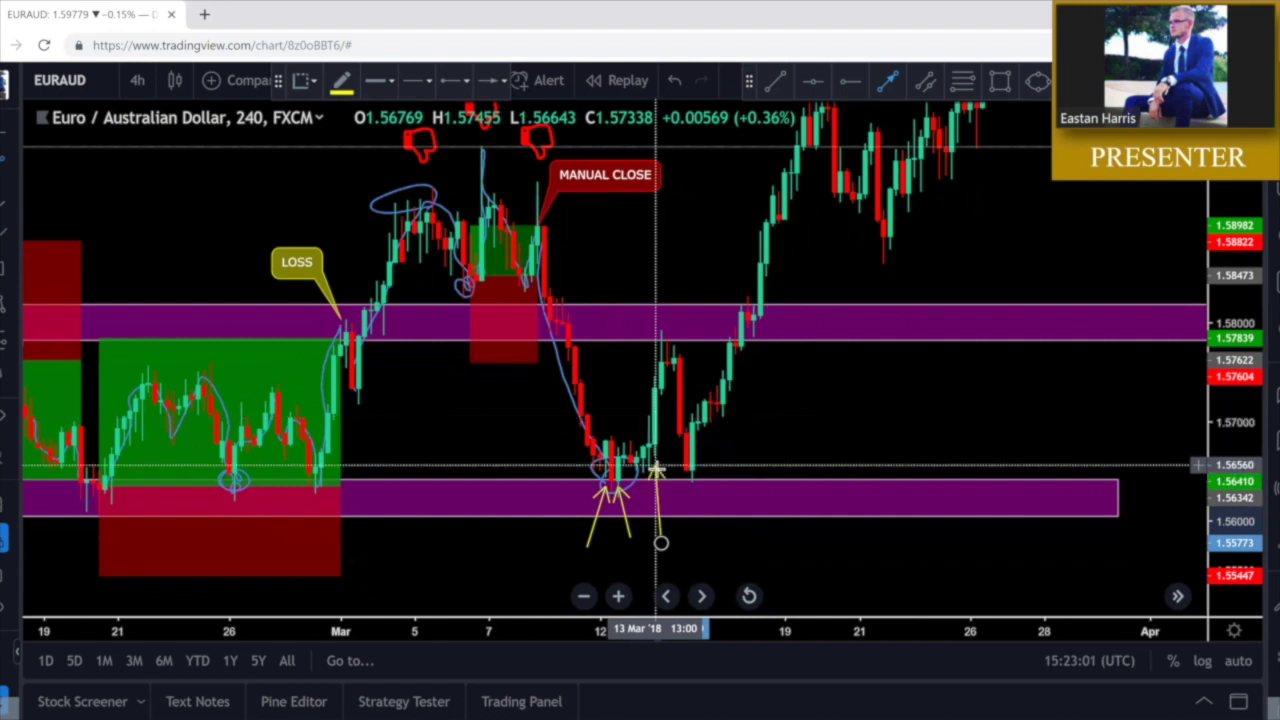
key(Escape)
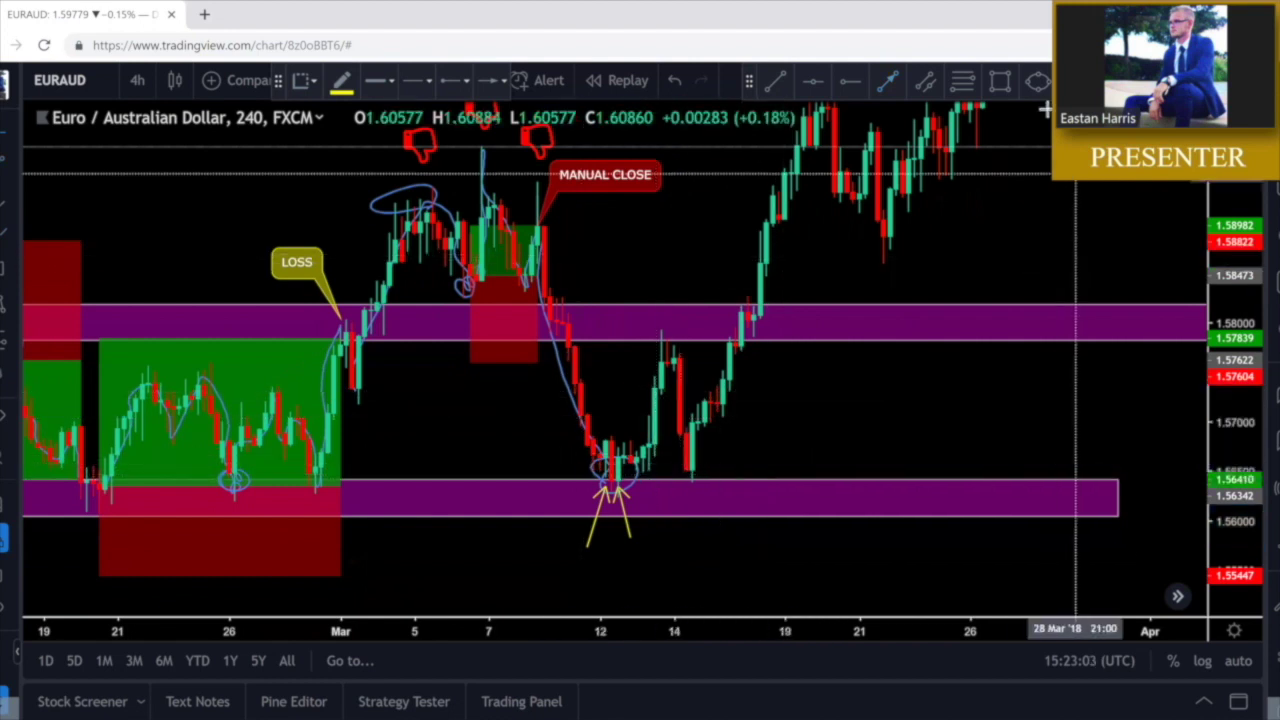
Place a long position with its entry at about 1.56395 on the 12 Mar candle at the support zone
click(1113, 80)
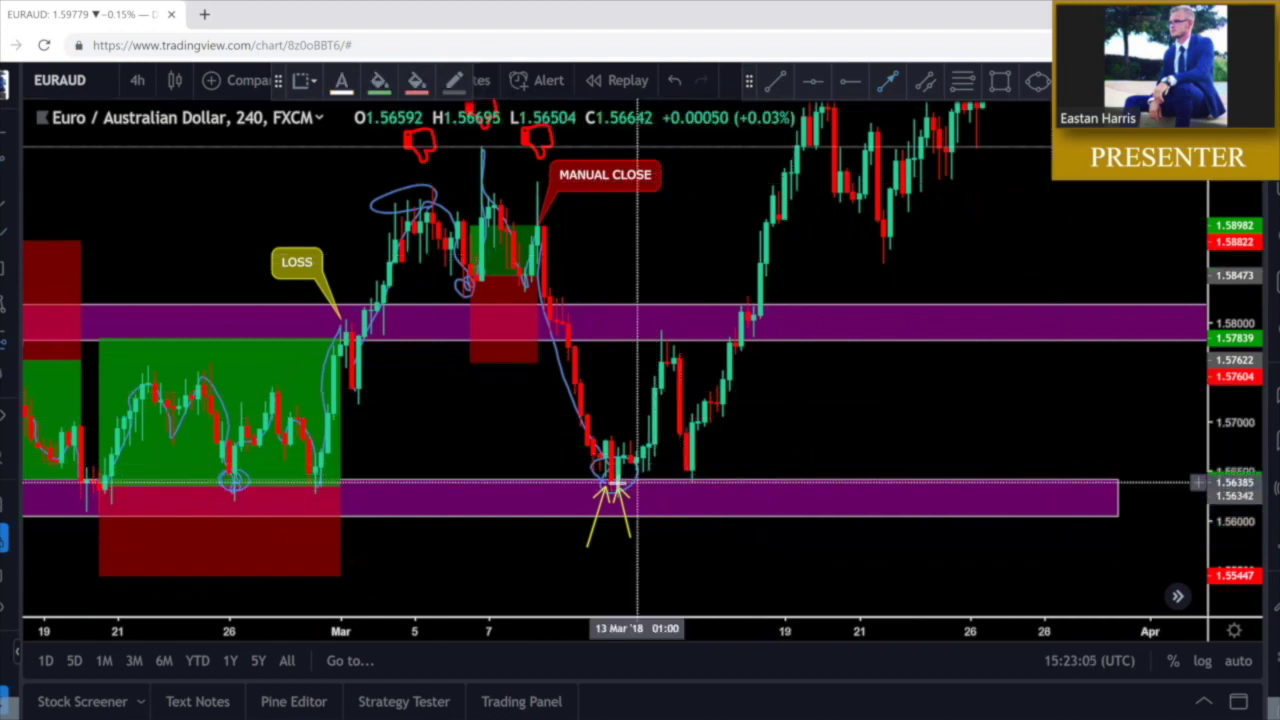
click(618, 482)
click(618, 482)
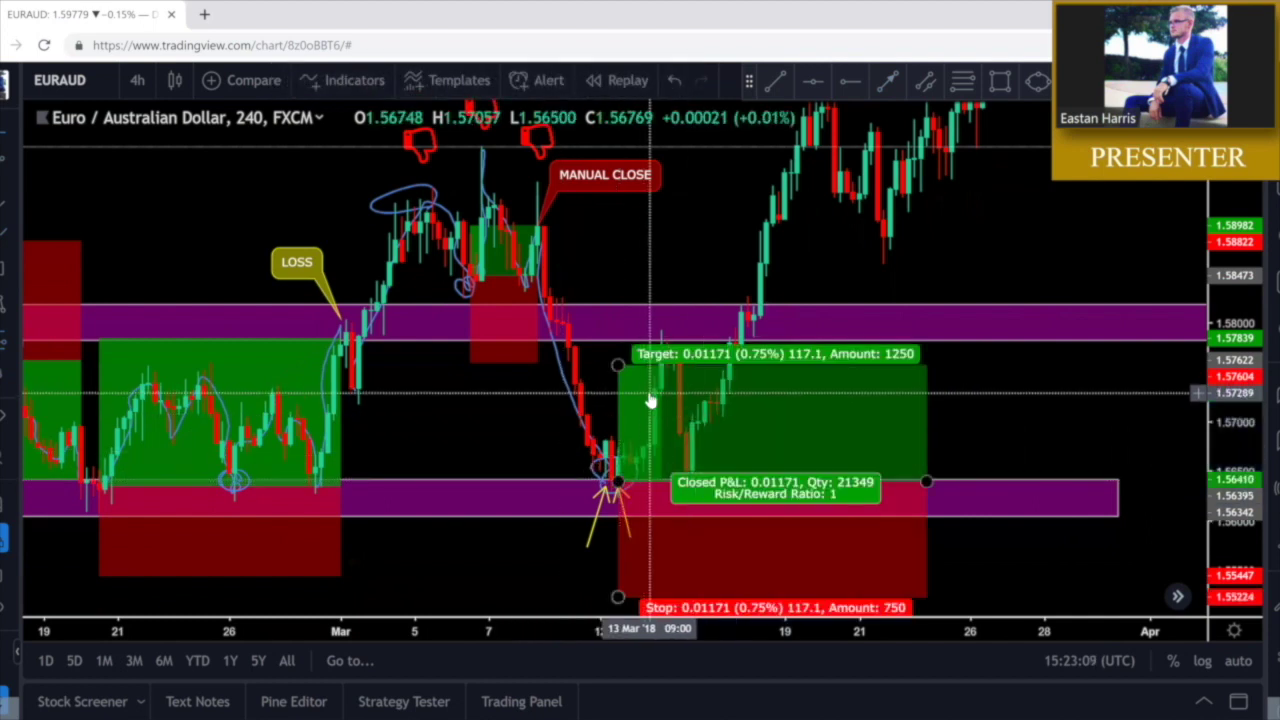
Extend the 12 Mar long position's target to about 0.01418 at the resistance zone, with a stop of about 0.00960 and a narrower time span
click(400, 414)
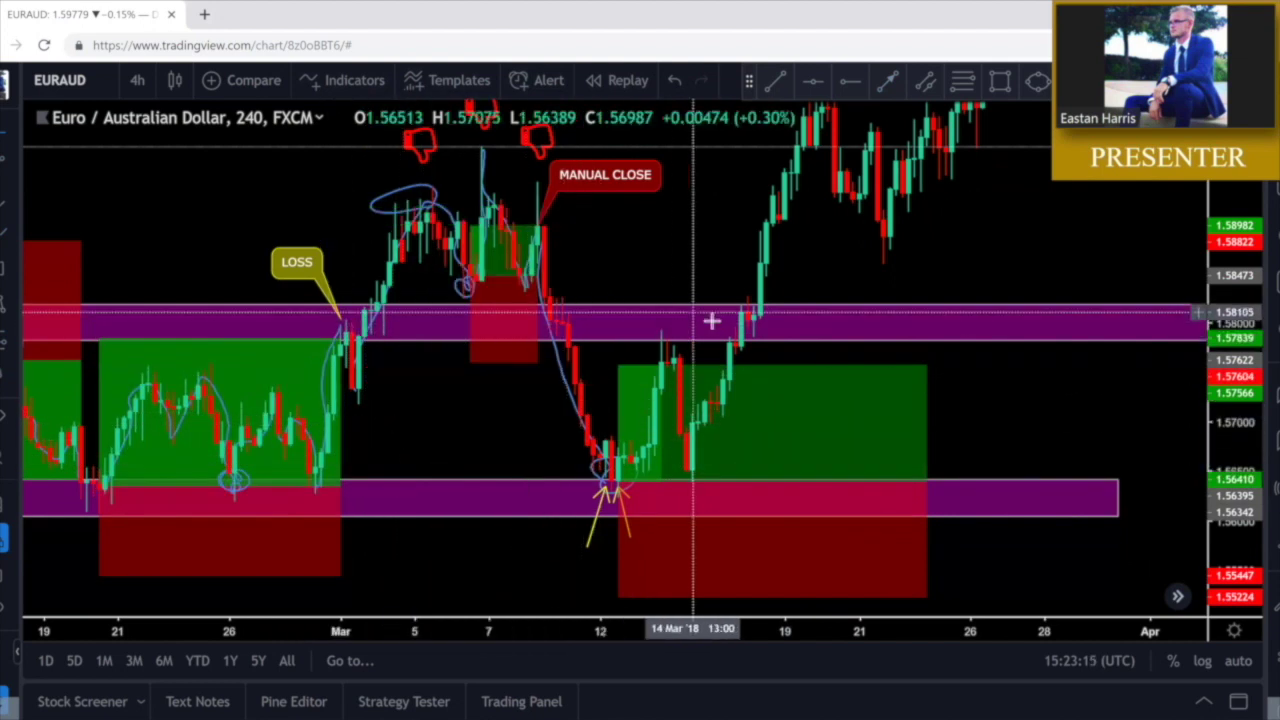
click(618, 377)
drag(618, 365, 619, 339)
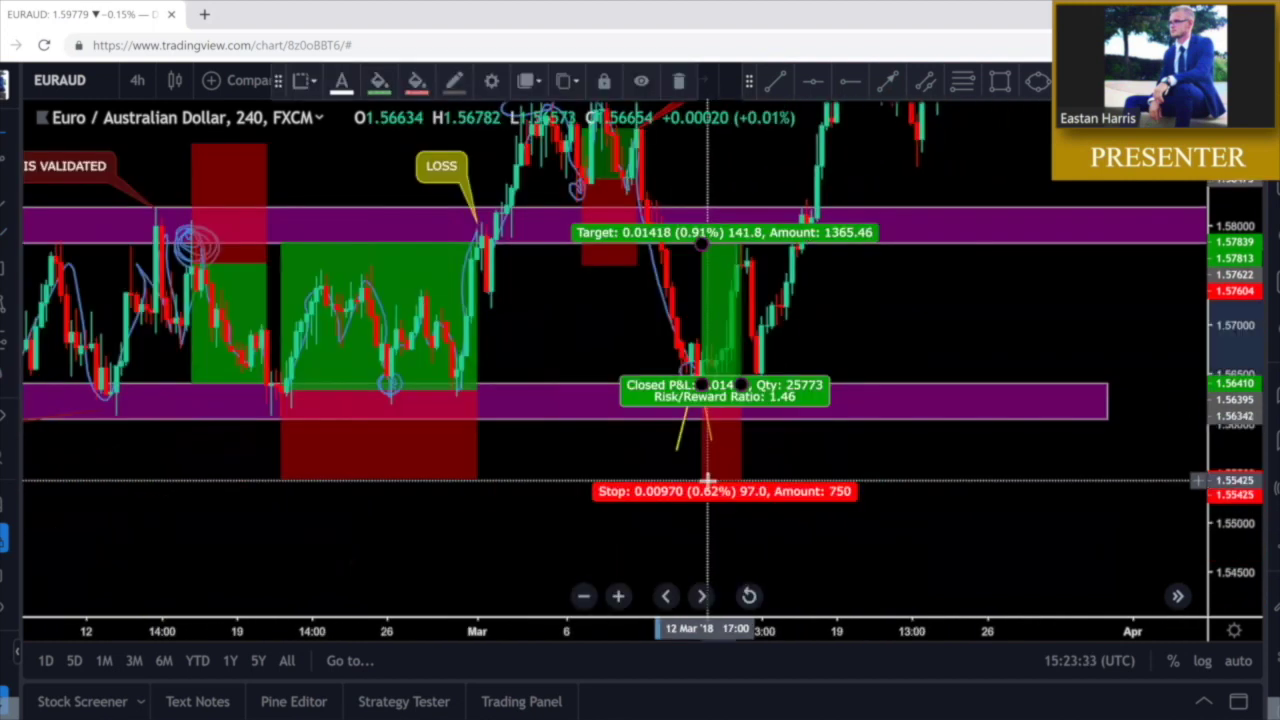
drag(708, 481, 708, 480)
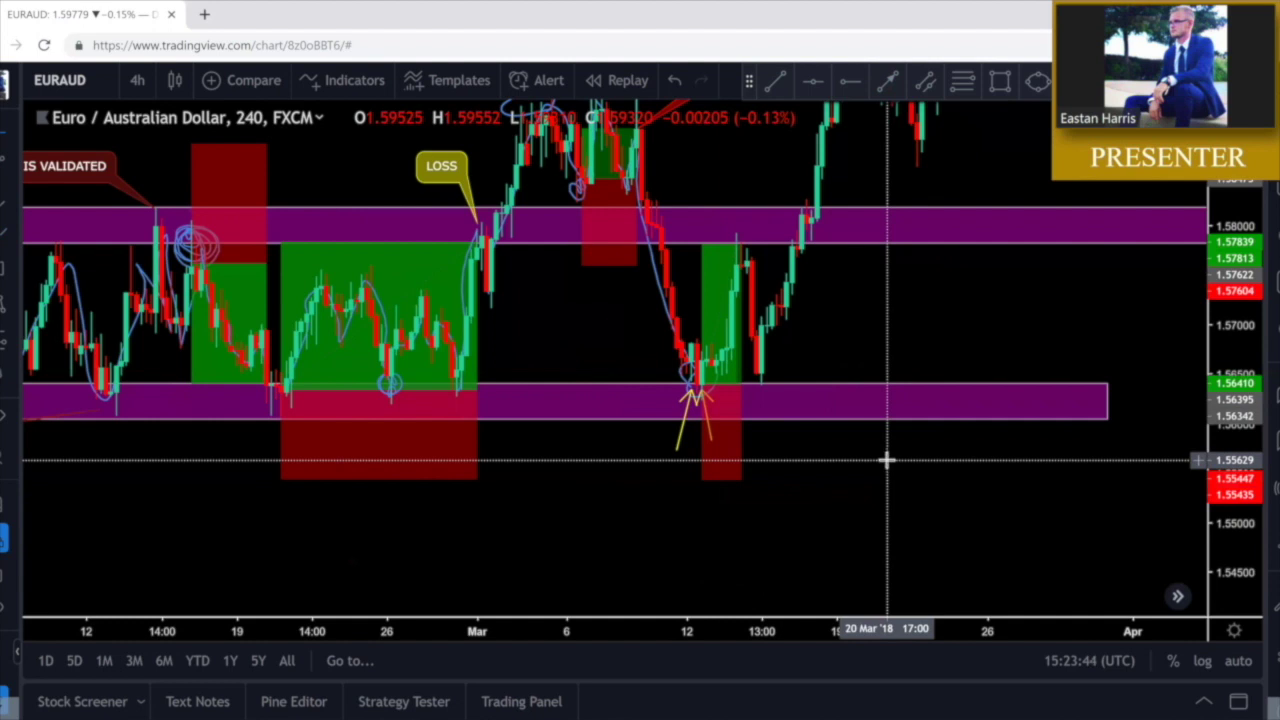
Tighten the 12 Mar long position's stop to about 0.00688, just below the support zone
mouse_move(703, 482)
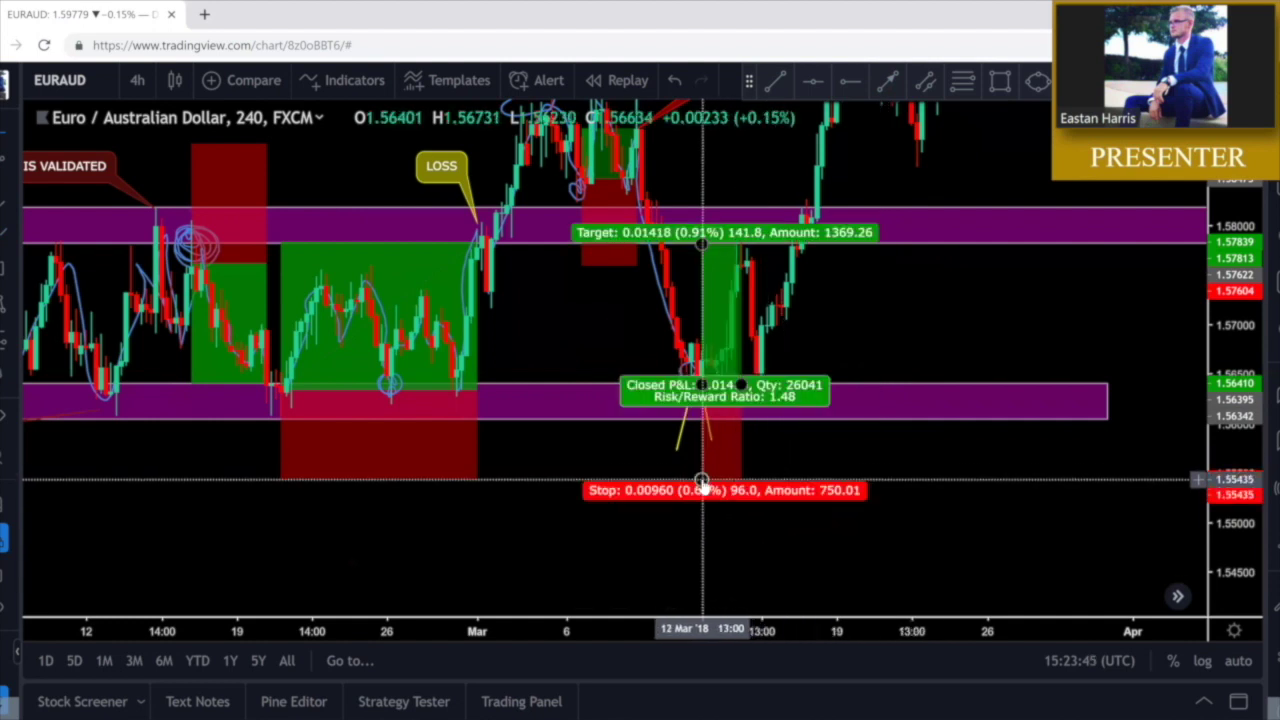
click(703, 484)
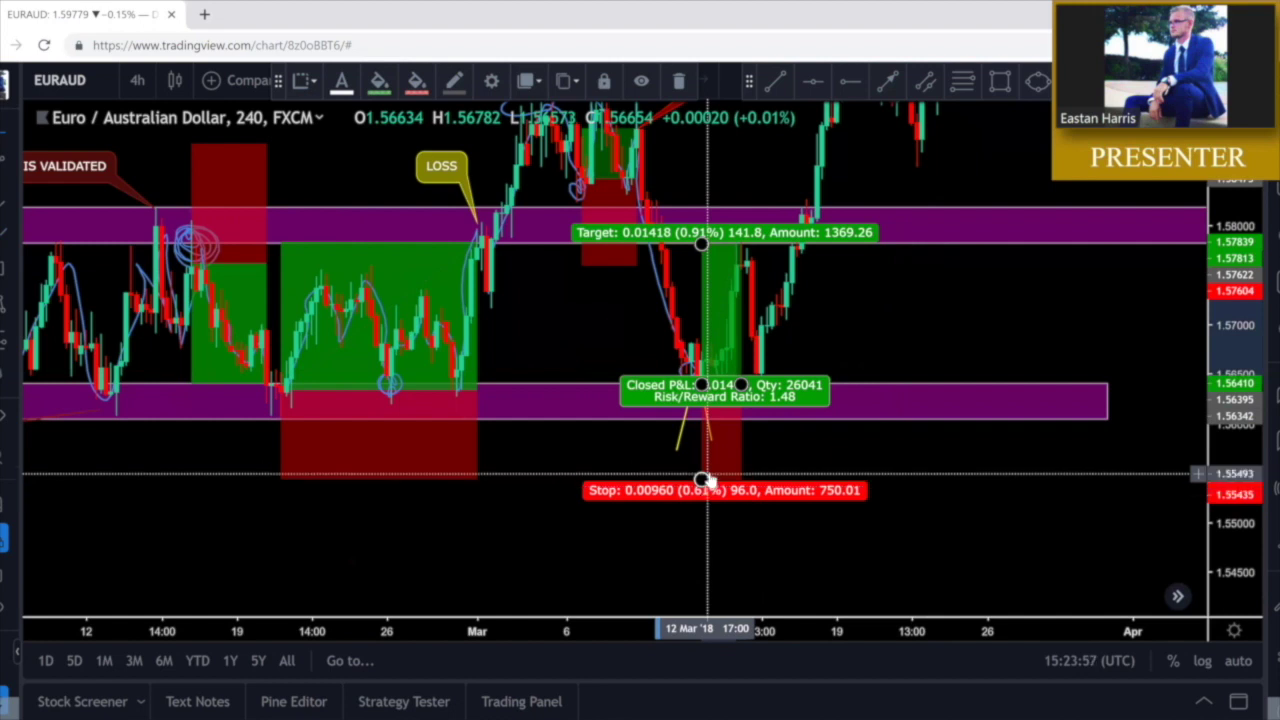
drag(704, 476, 713, 452)
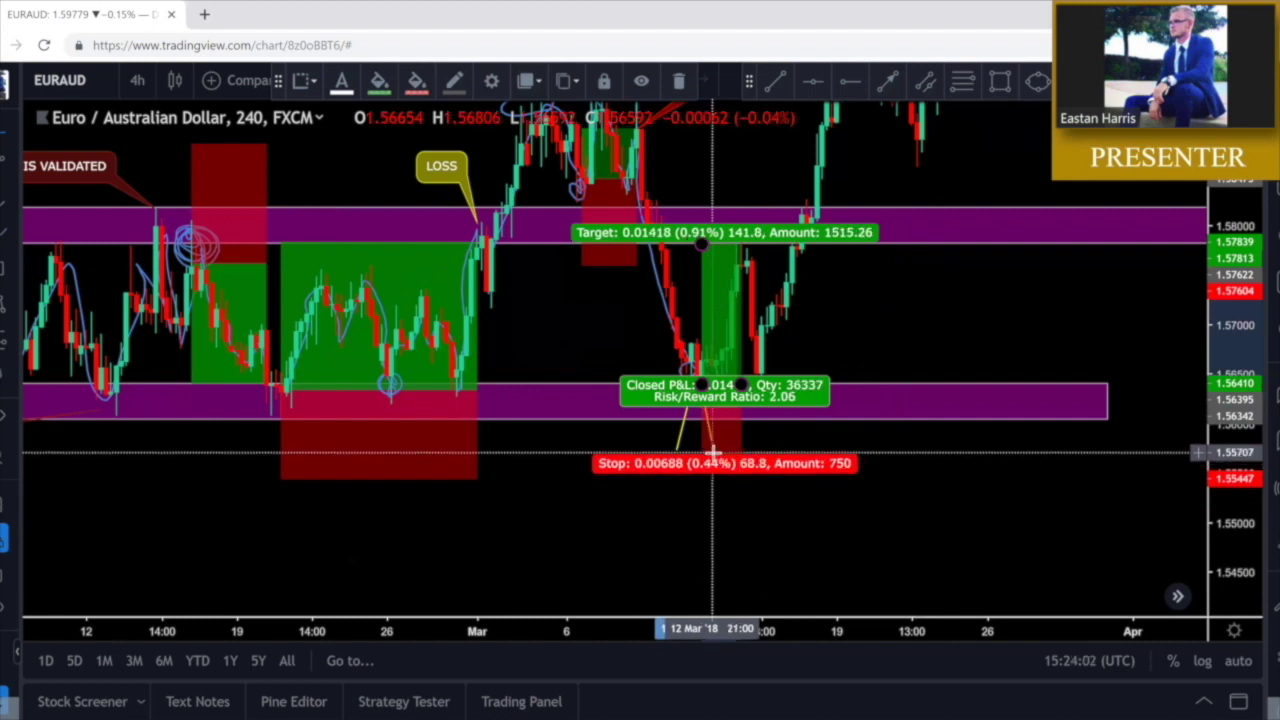
click(693, 507)
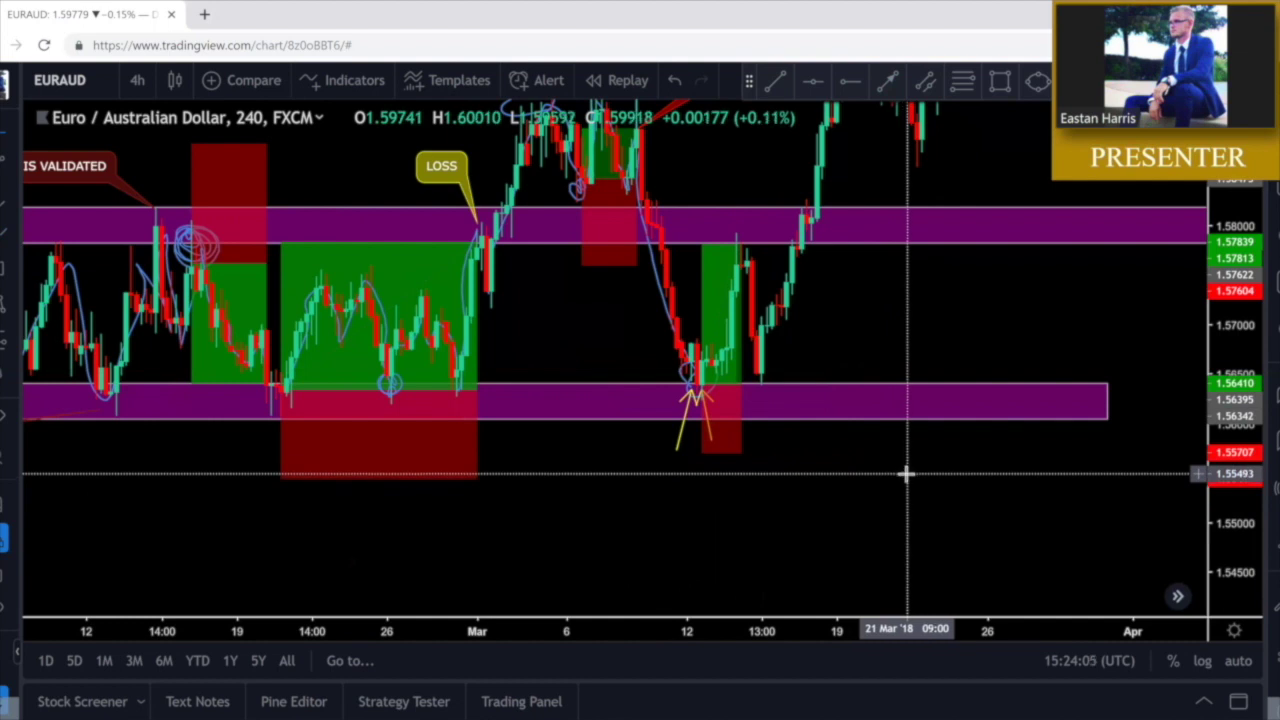
Set the 12 Mar long position's stop level to about 1.55598 and shorten the position to end on 13 Mar
scroll(883, 350, up, 1)
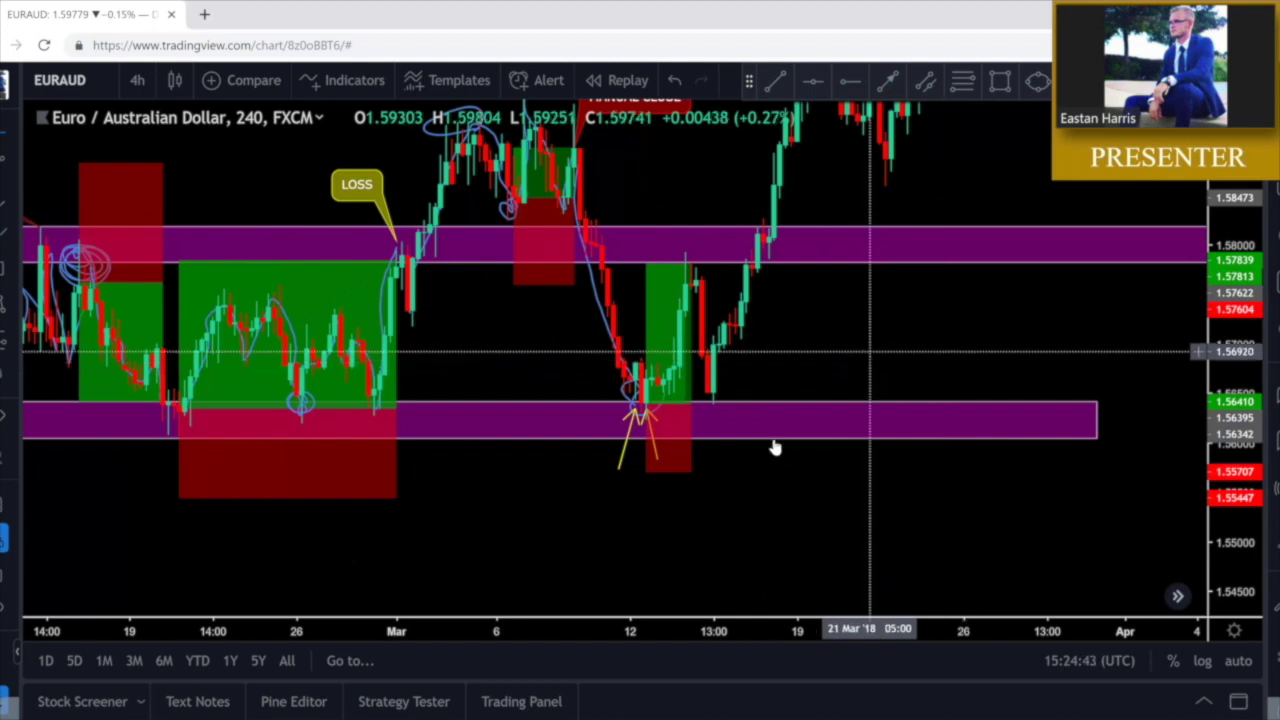
scroll(771, 449, down, 5)
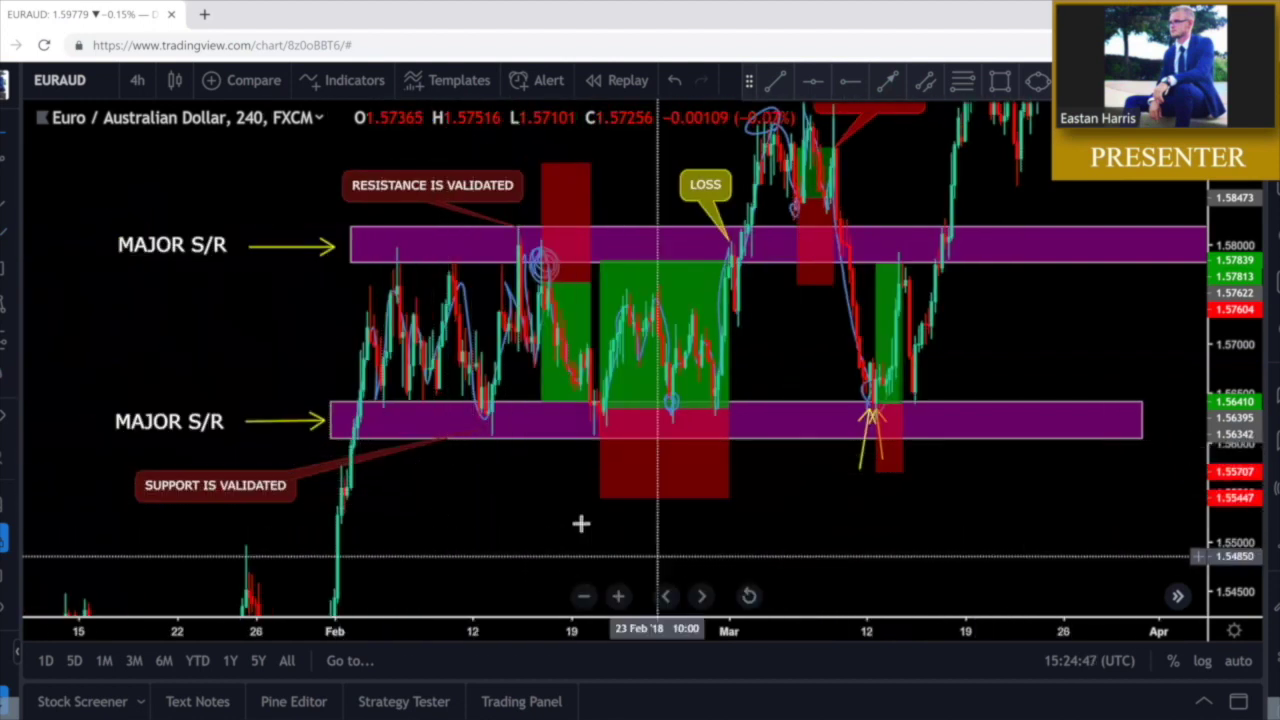
scroll(977, 520, up, 3)
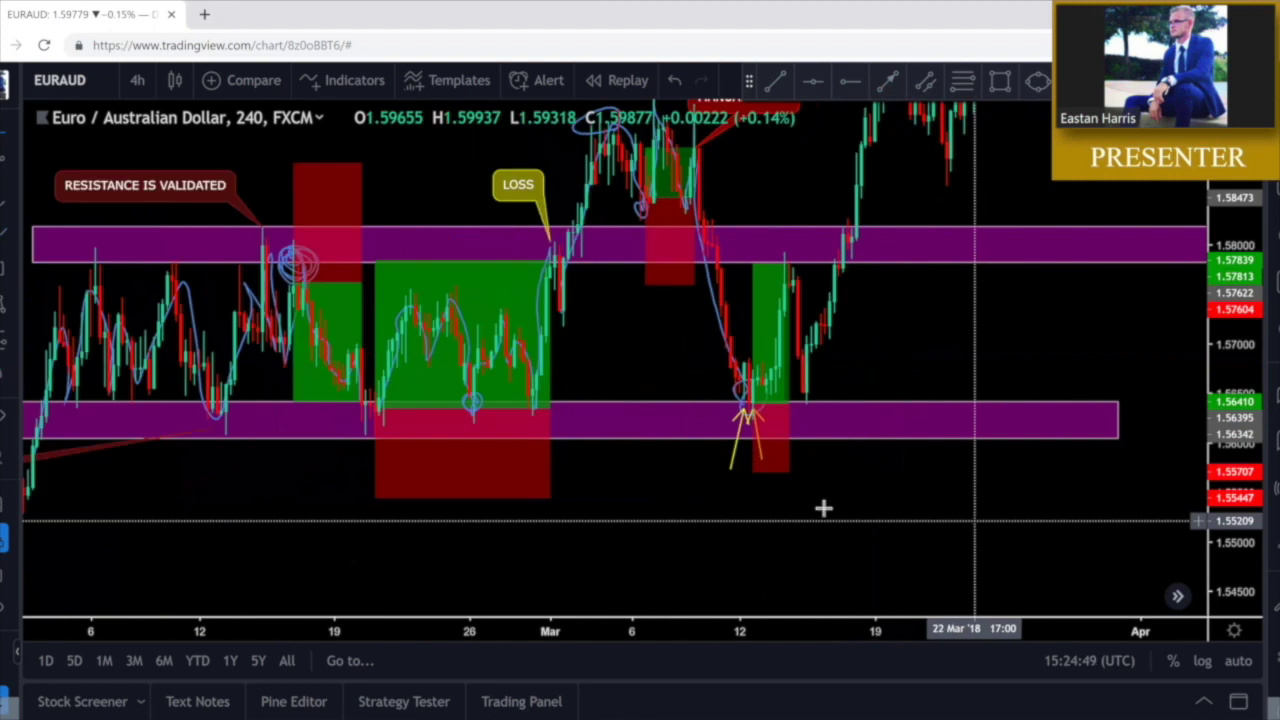
scroll(709, 449, up, 1)
mouse_move(714, 457)
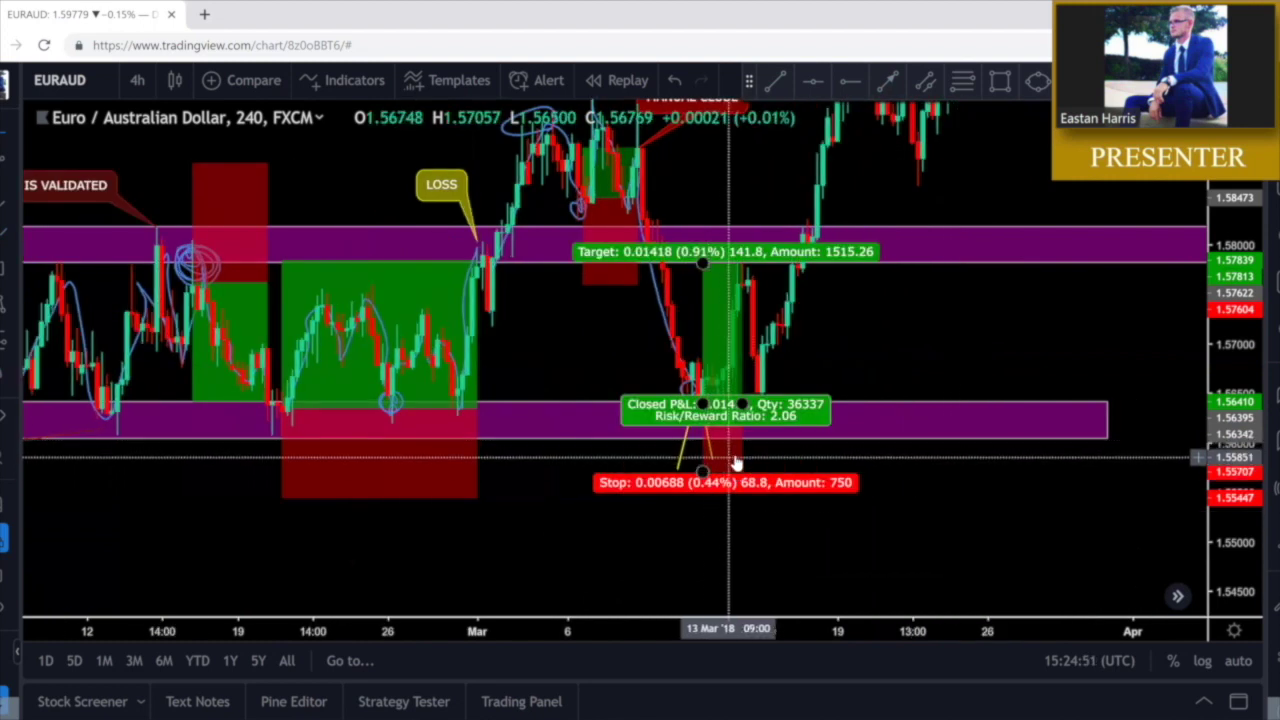
drag(703, 471, 703, 483)
click(774, 462)
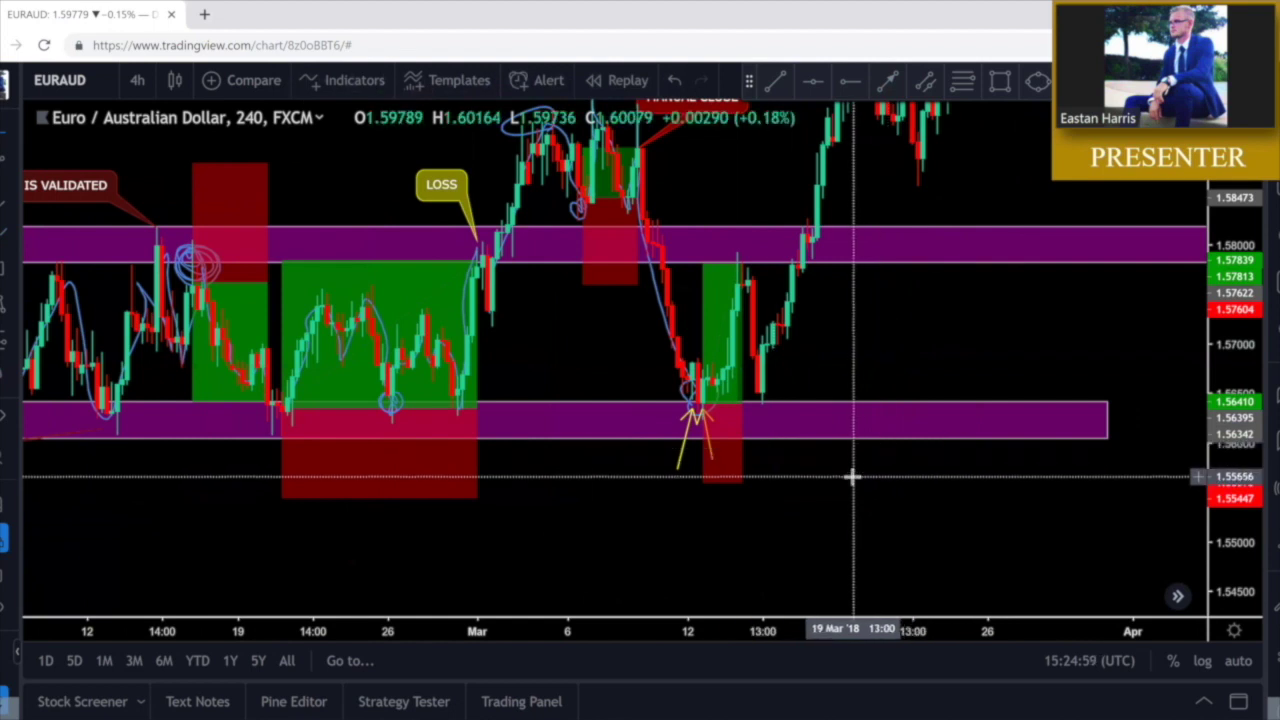
mouse_move(712, 455)
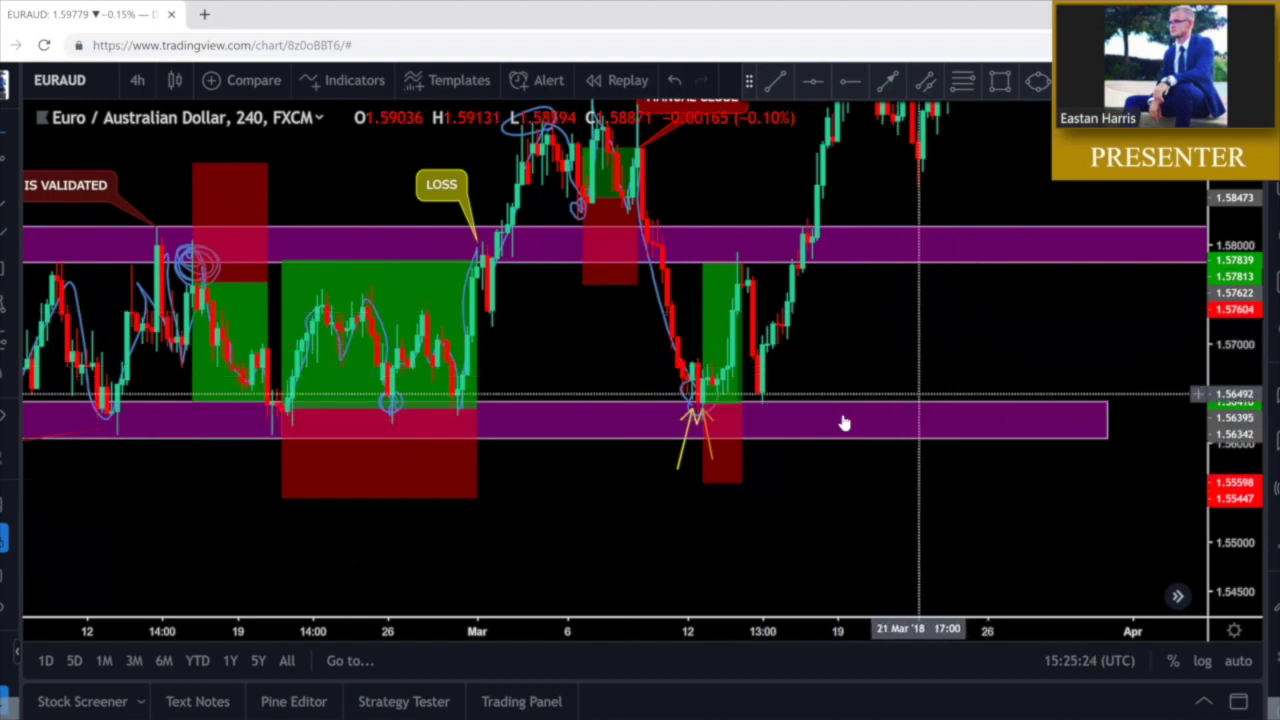
mouse_move(738, 406)
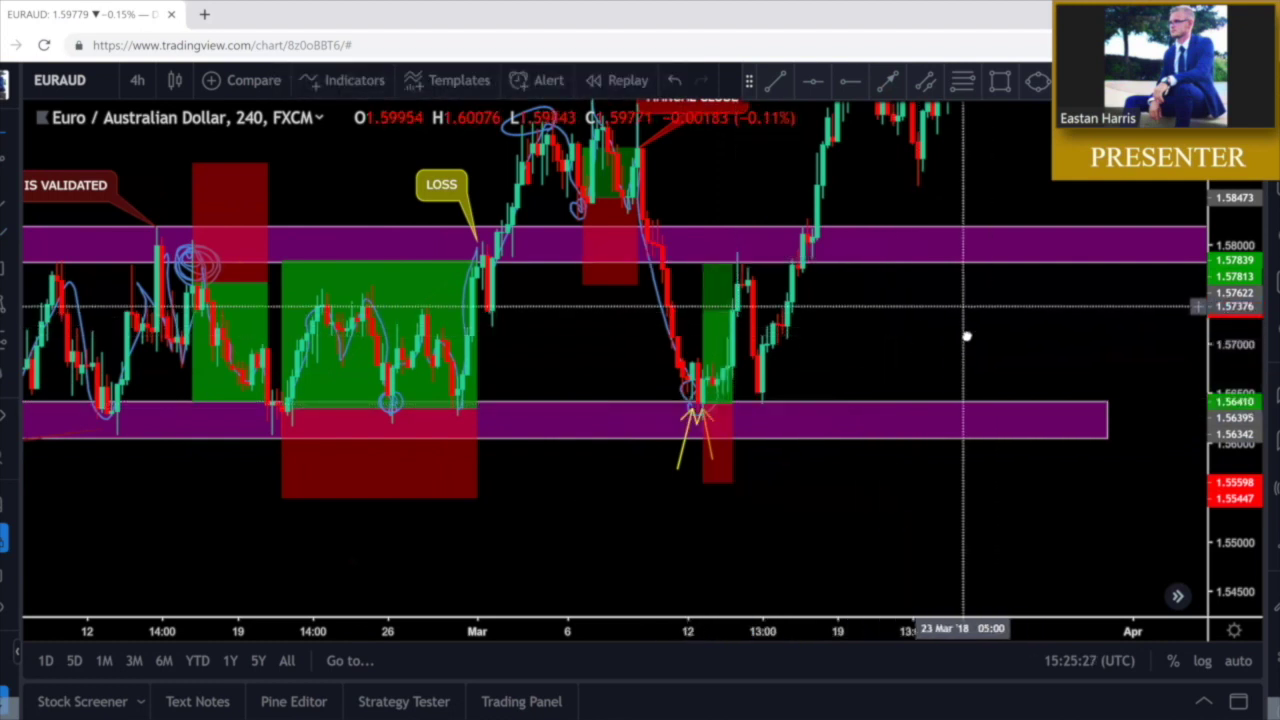
Point three yellow arrows down at the 13–14 Mar candle highs in the resistance zone
drag(966, 334, 965, 358)
click(763, 286)
click(727, 272)
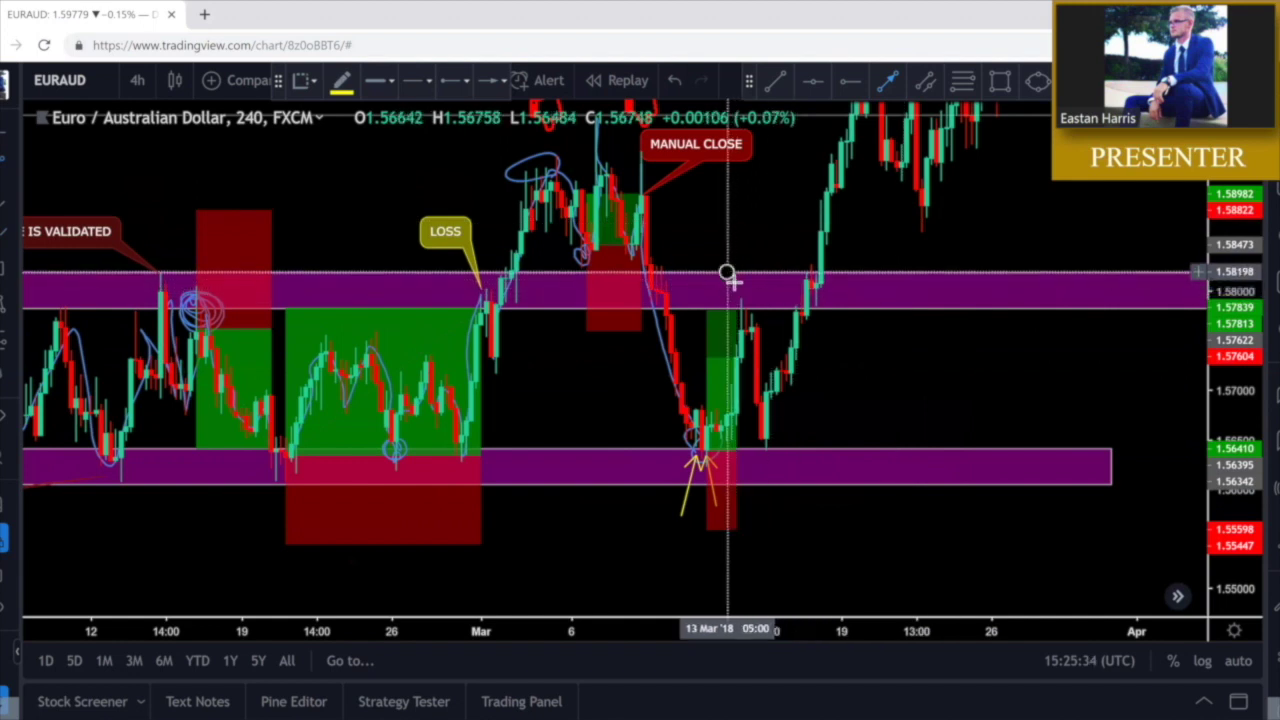
click(738, 298)
click(751, 264)
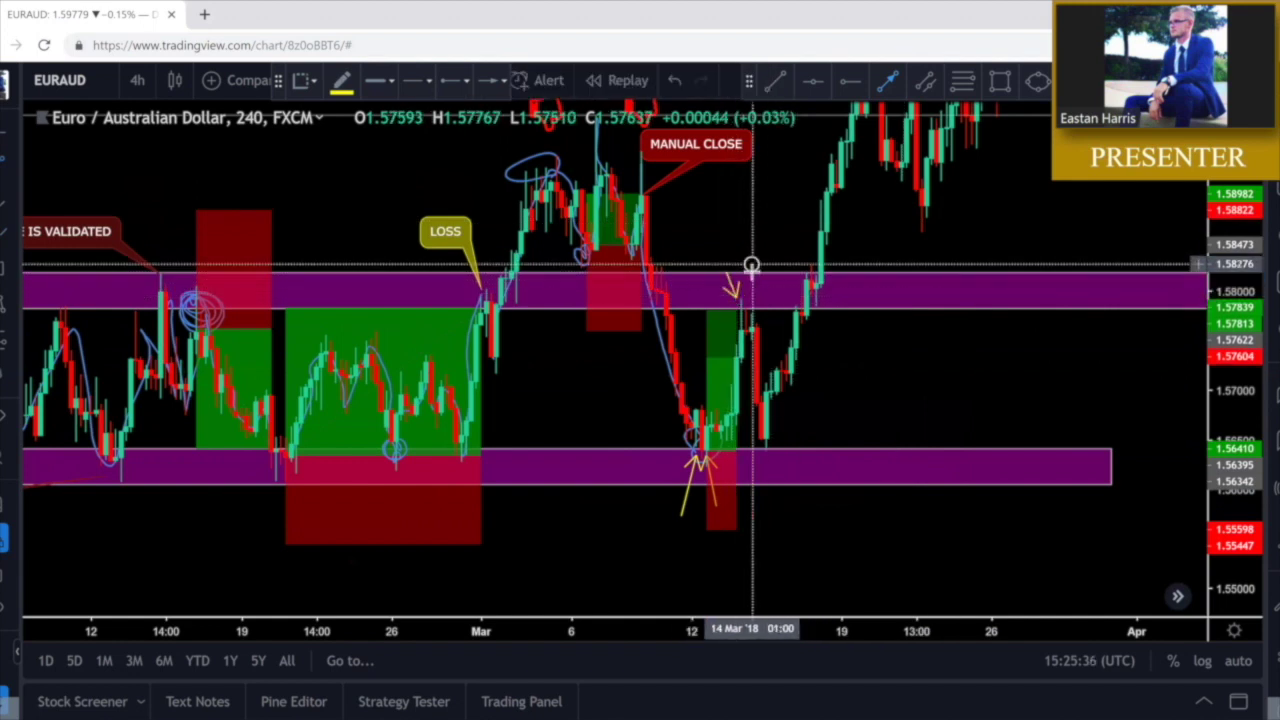
click(747, 302)
click(766, 287)
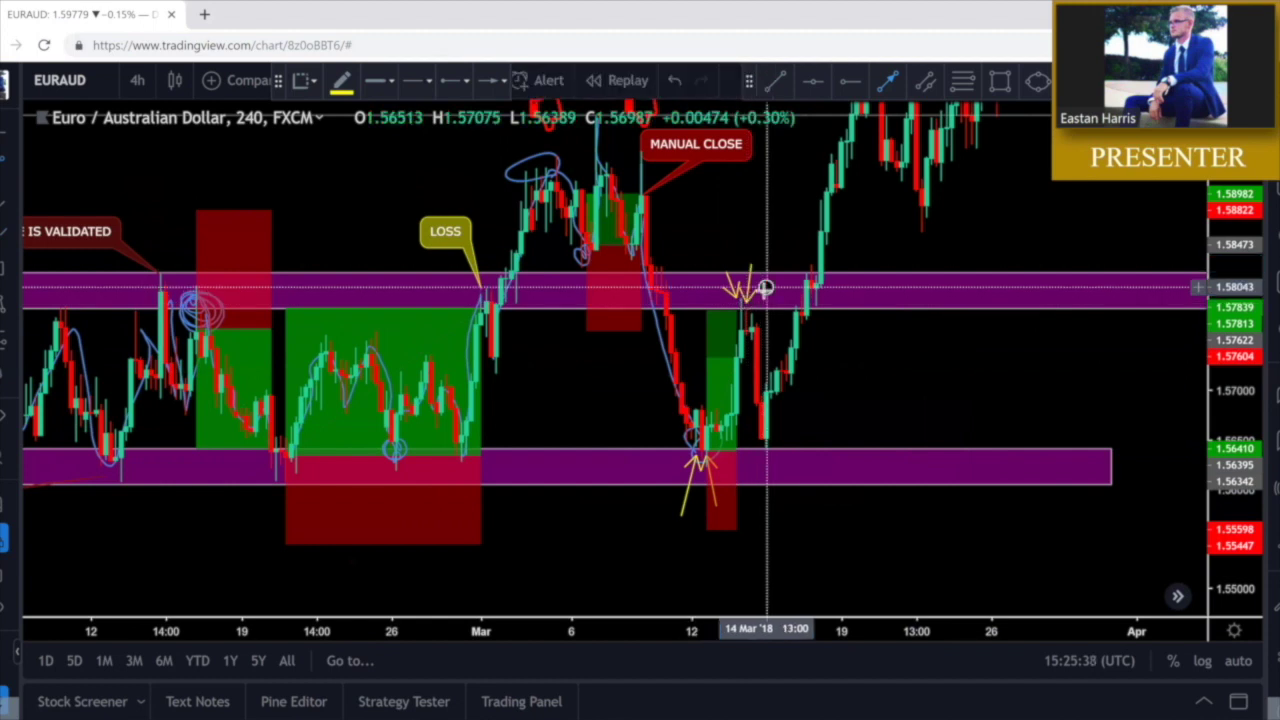
drag(752, 311, 753, 312)
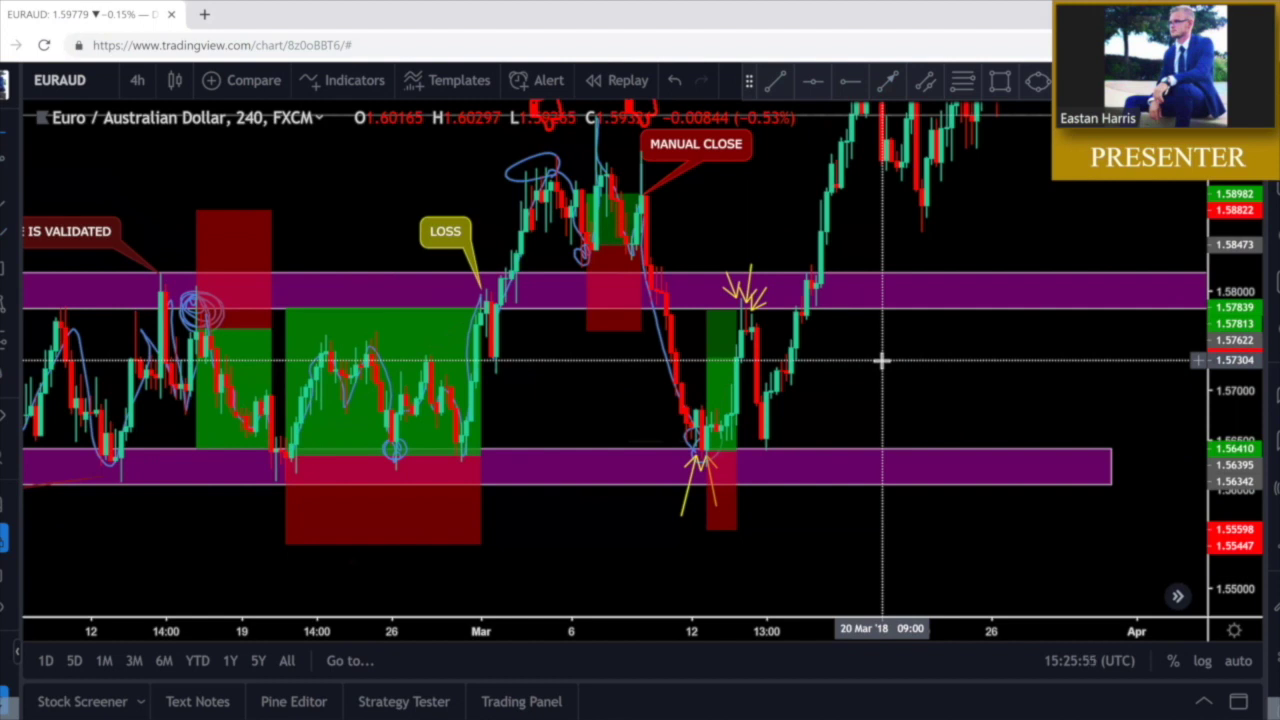
Place a short position at about 1.57644 on 13 Mar with its target about 0.01224 below, at the support zone's upper edge
click(746, 327)
click(1040, 336)
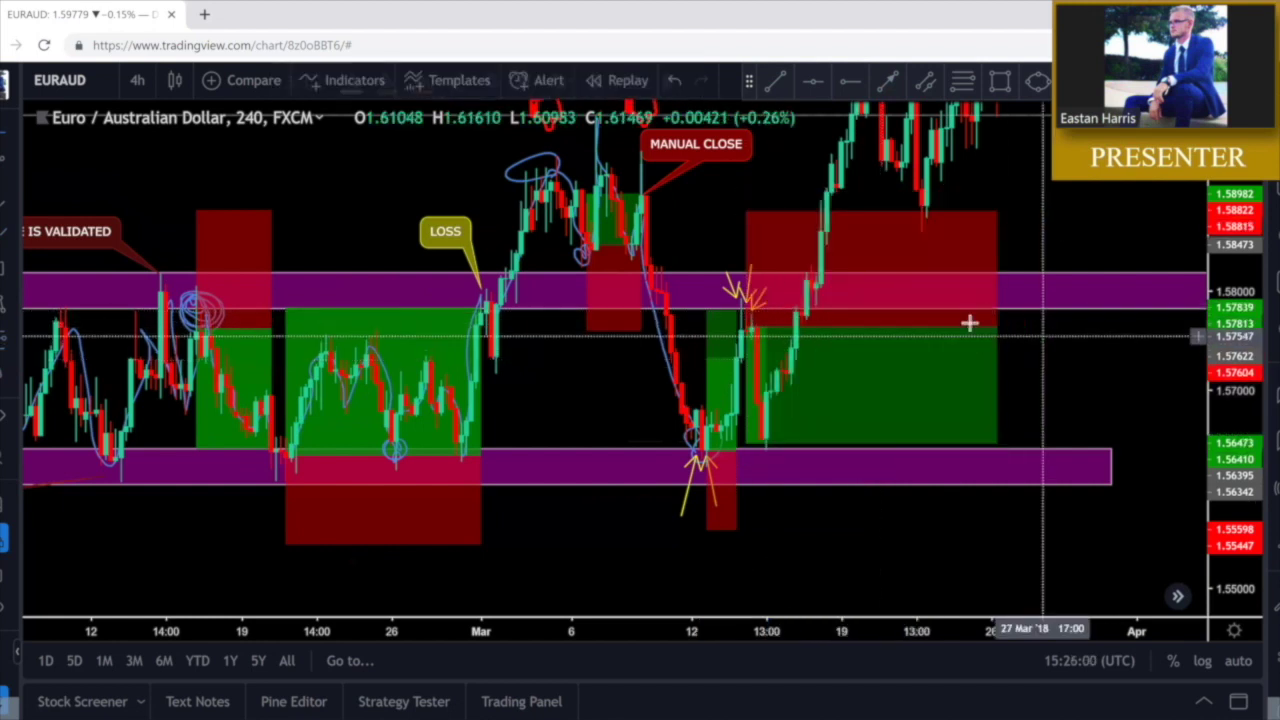
mouse_move(746, 443)
mouse_down()
mouse_move(754, 425)
mouse_move(757, 448)
mouse_up()
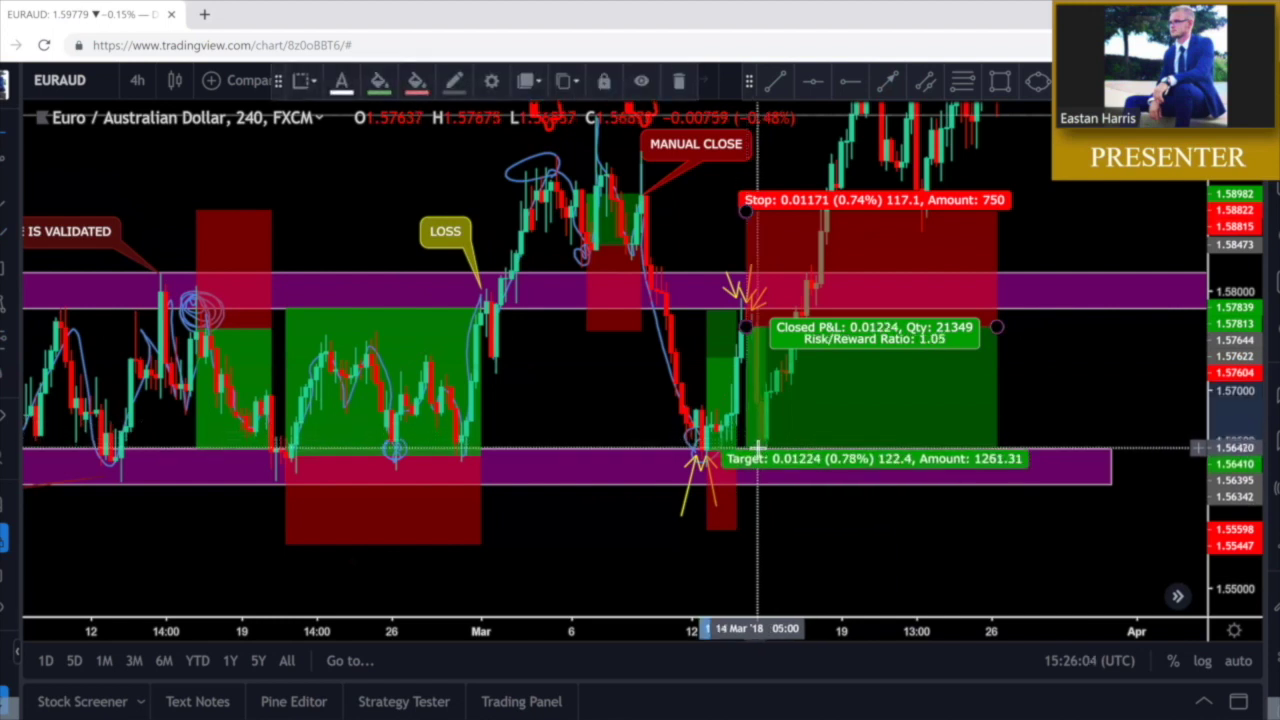
Tighten the 13 Mar short position's stop to about 0.00817 and shorten the position to end on 14 Mar
drag(745, 210, 748, 245)
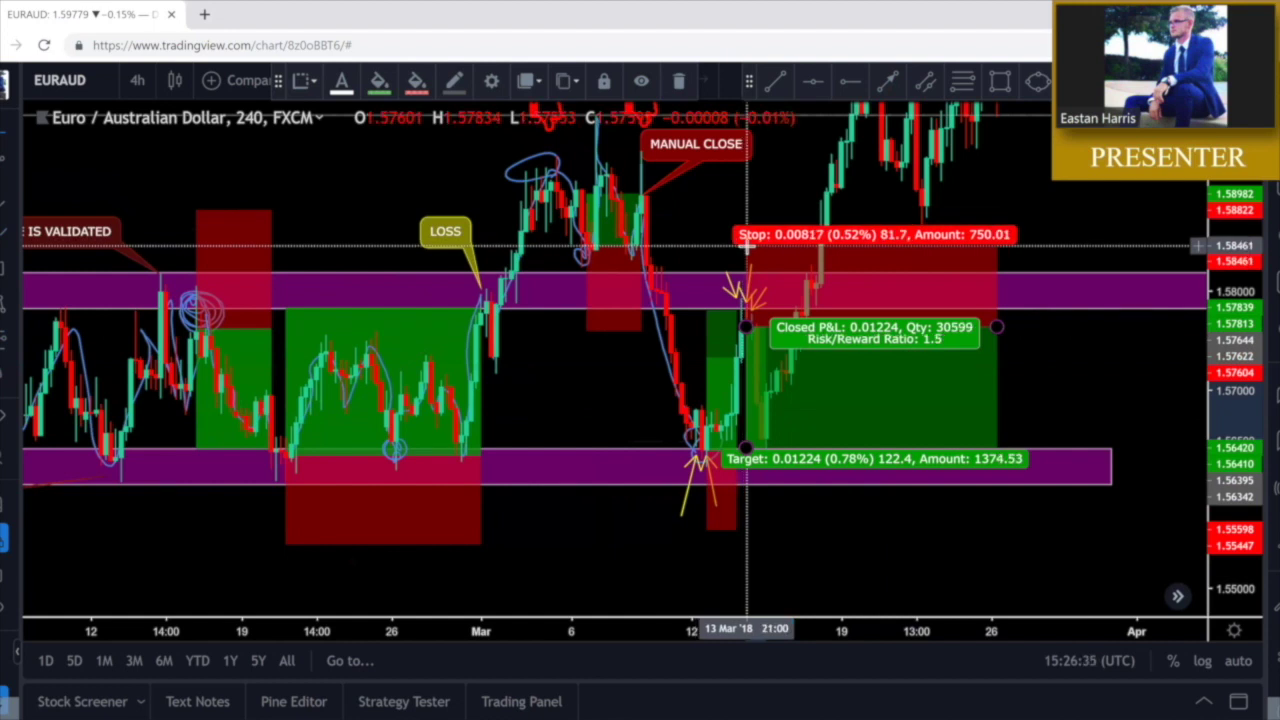
right_click(745, 245)
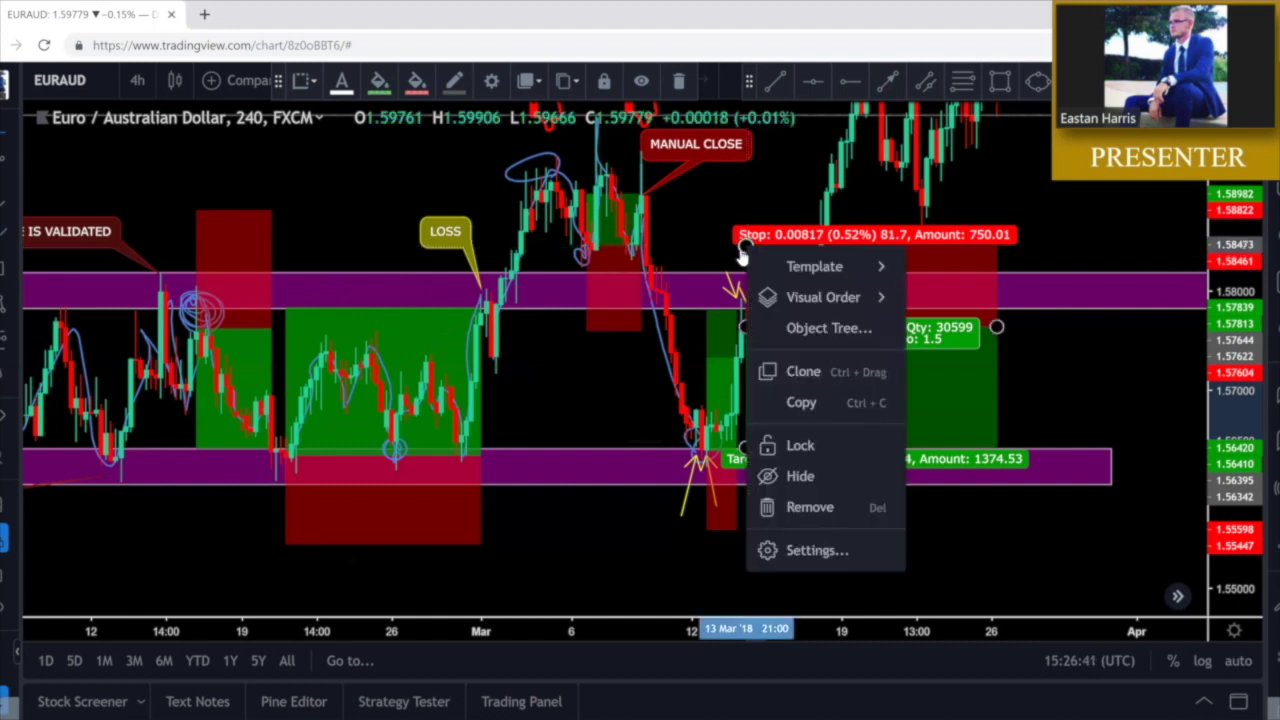
key(Escape)
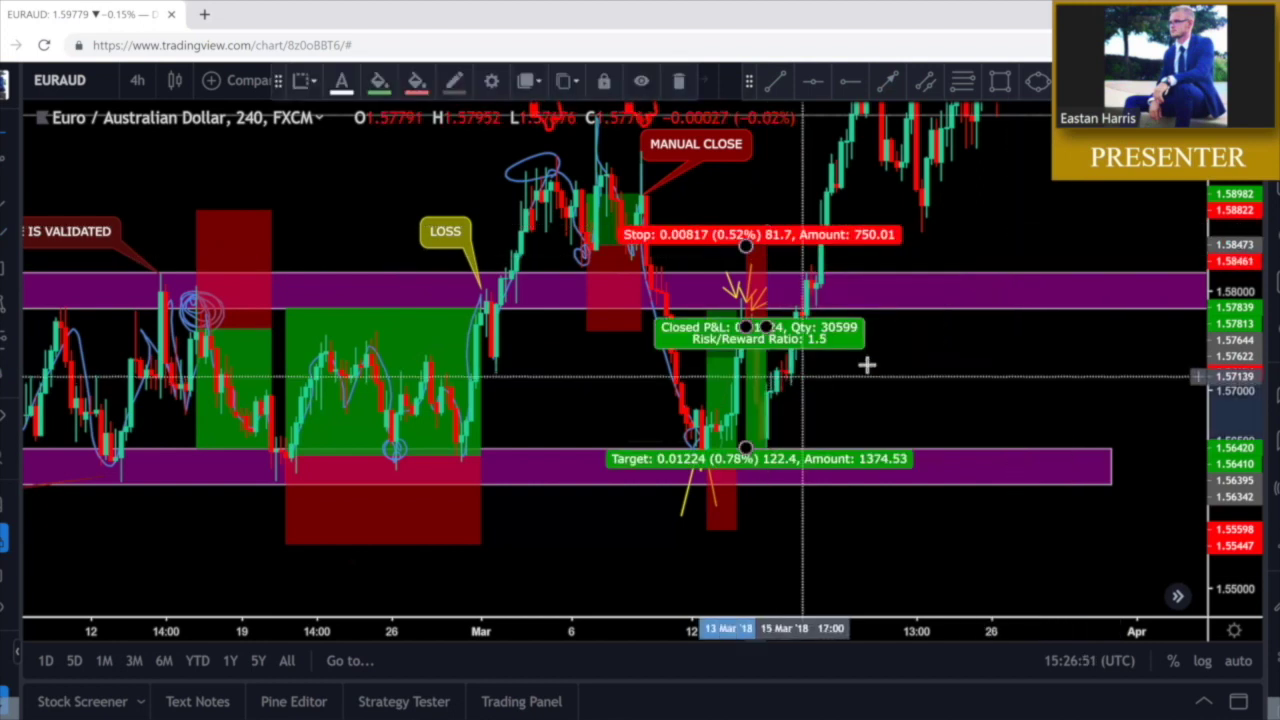
click(866, 366)
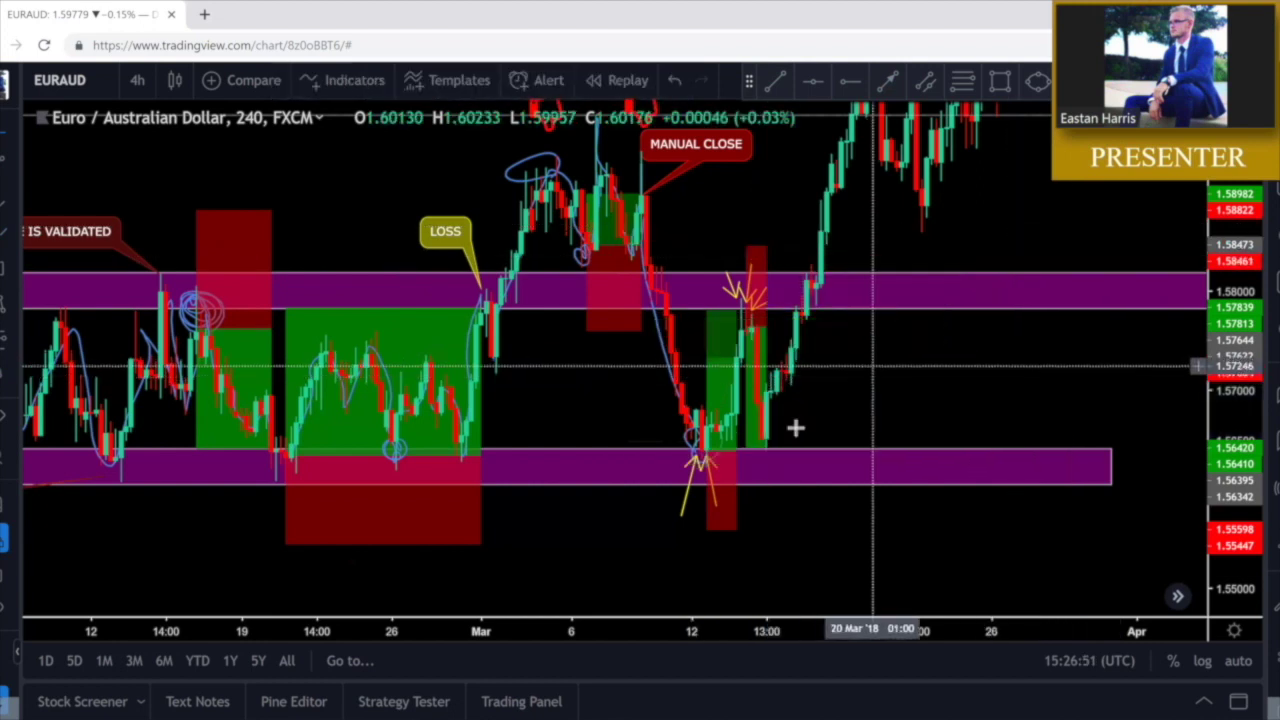
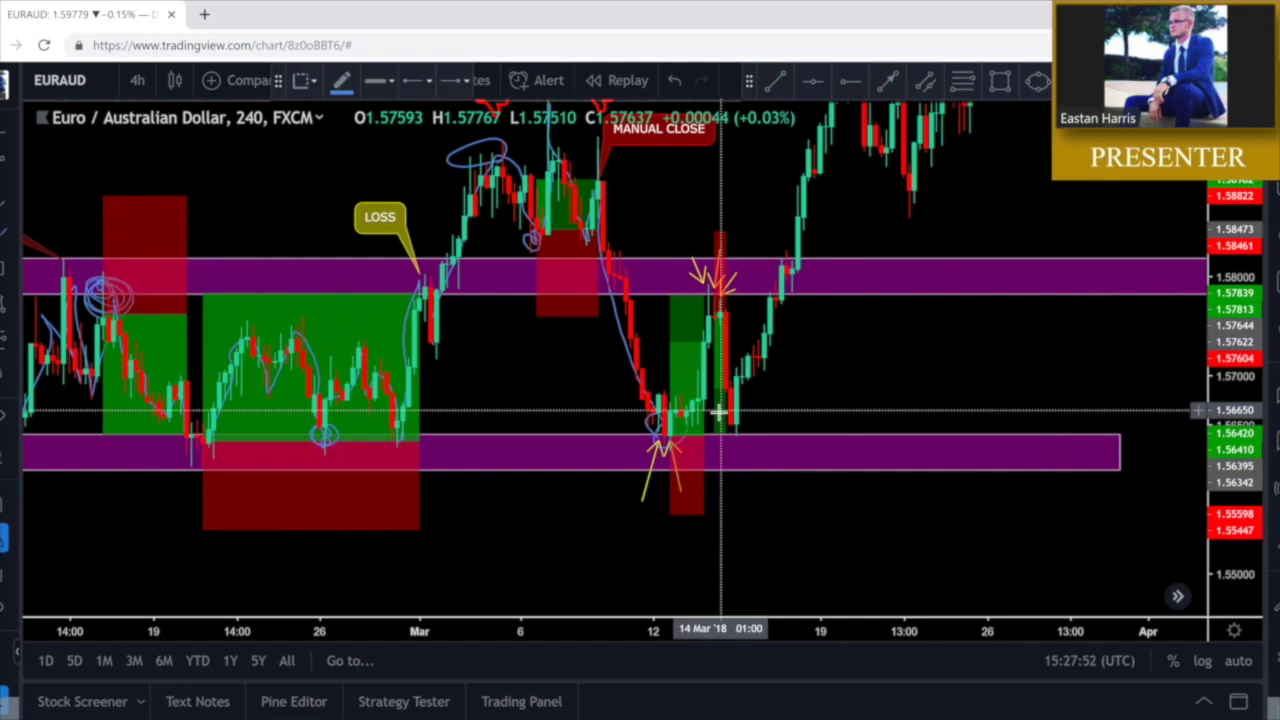
Circle the close of the 14 Mar candle at about 1.57 with the brush
drag(732, 385, 734, 376)
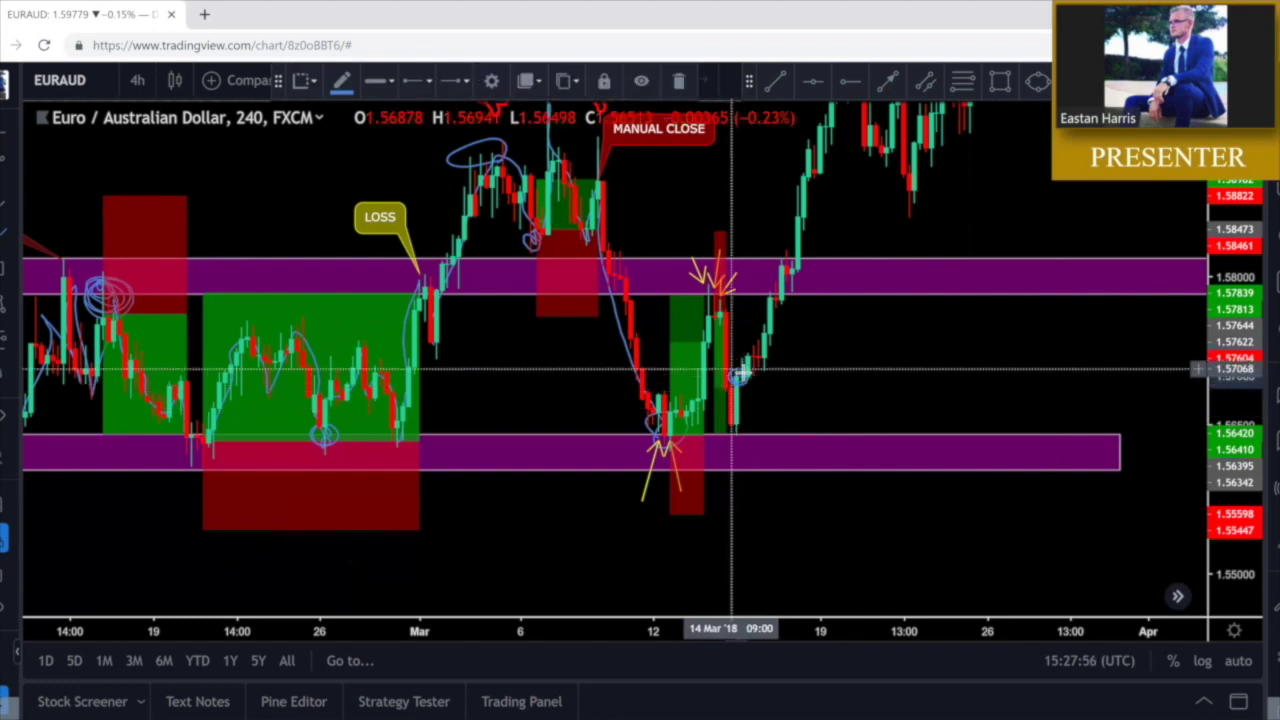
click(812, 366)
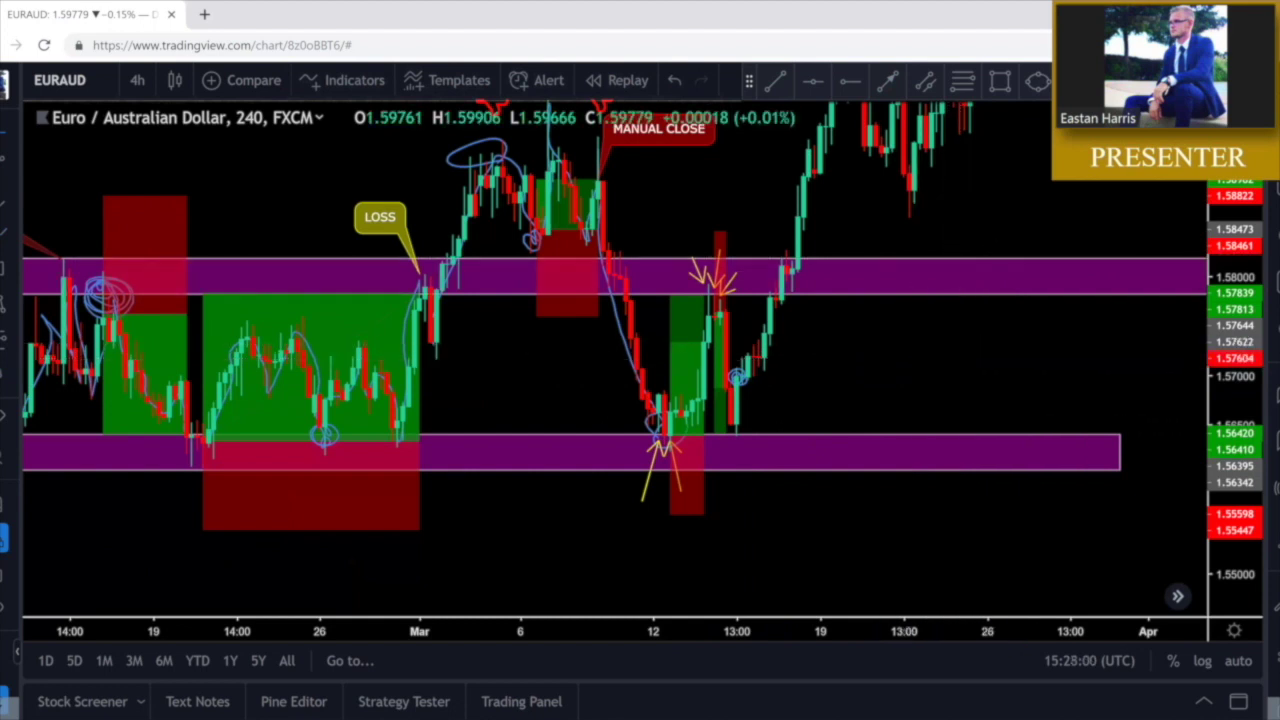
Try a long position at about 1.56990 on the circled 14 Mar candle with a 0.00826 target and 0.01379 stop, and delete it
click(737, 377)
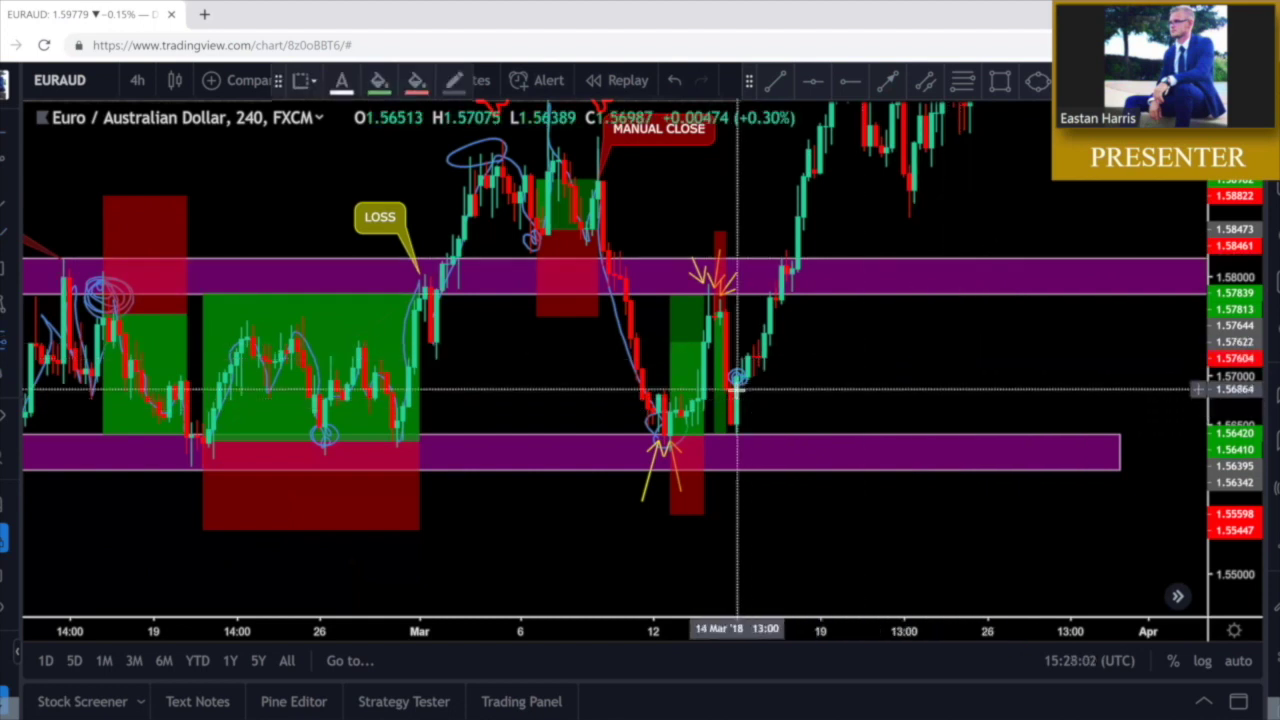
click(737, 377)
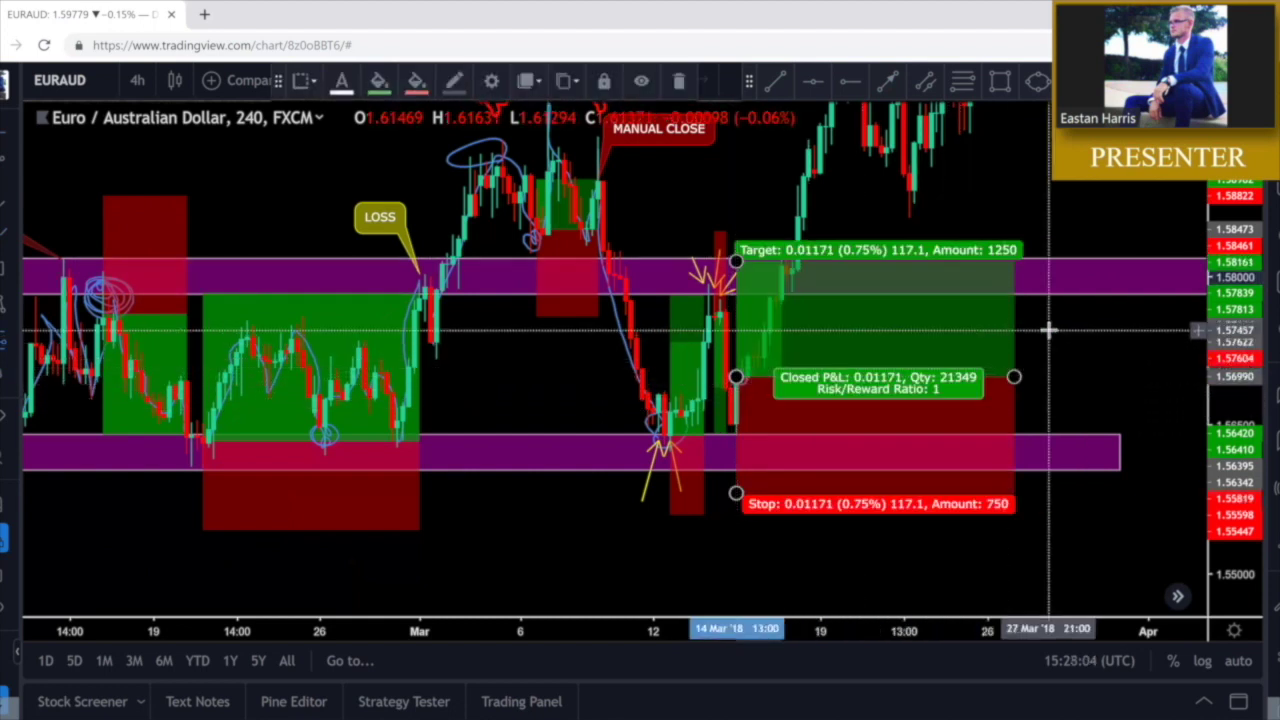
click(1048, 331)
drag(737, 261, 737, 295)
click(1026, 437)
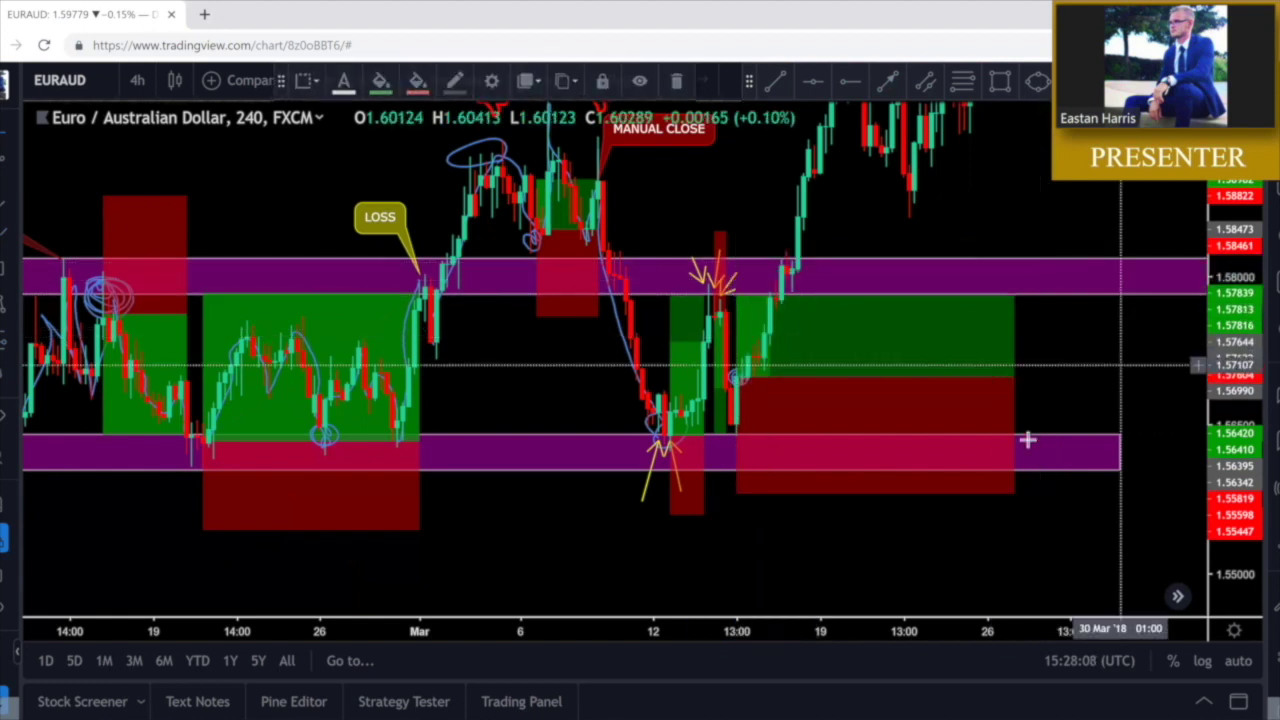
drag(743, 498, 741, 513)
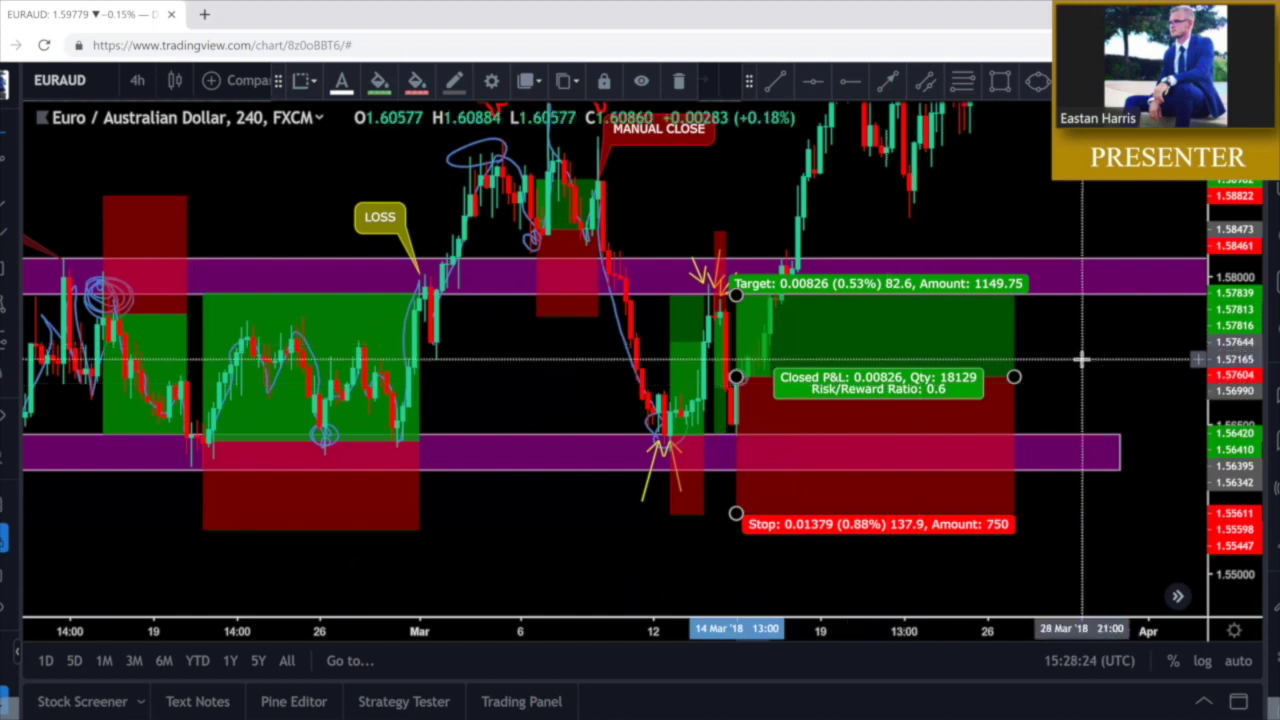
key(Delete)
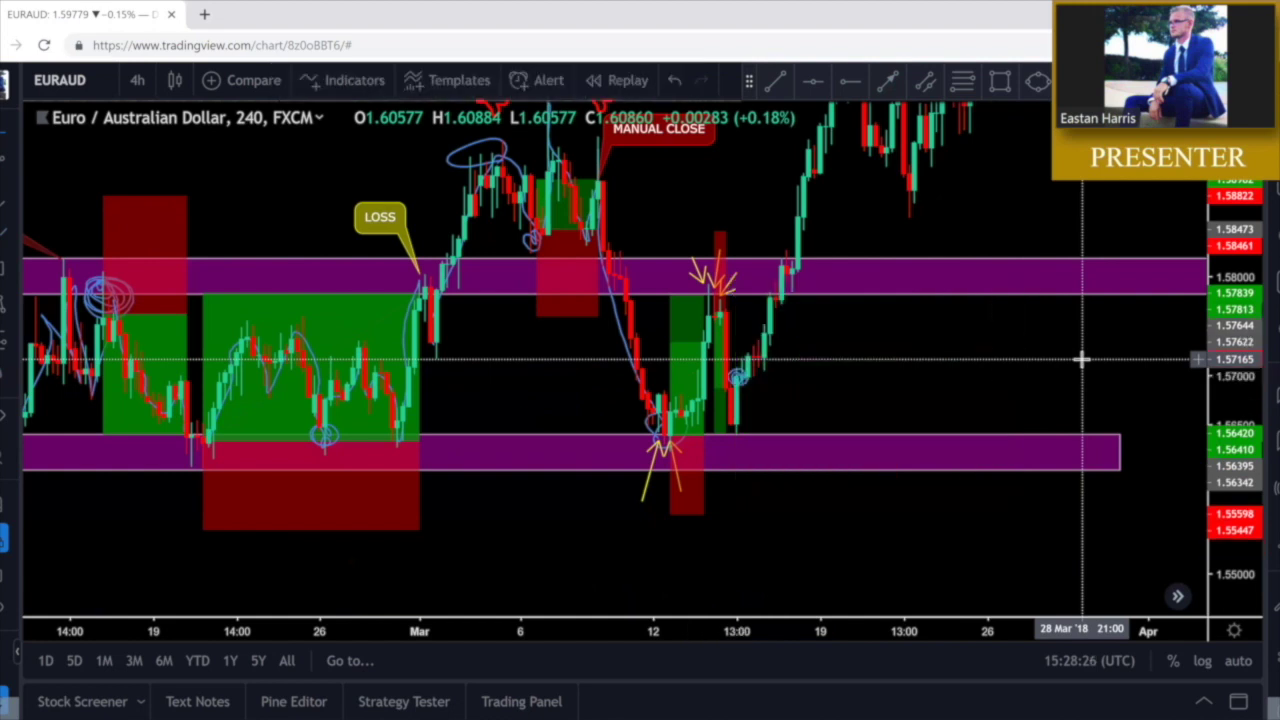
Clone the LOSS callout and point the copy at the upper zone where price rises back in after the 13 Mar short position
mouse_move(726, 312)
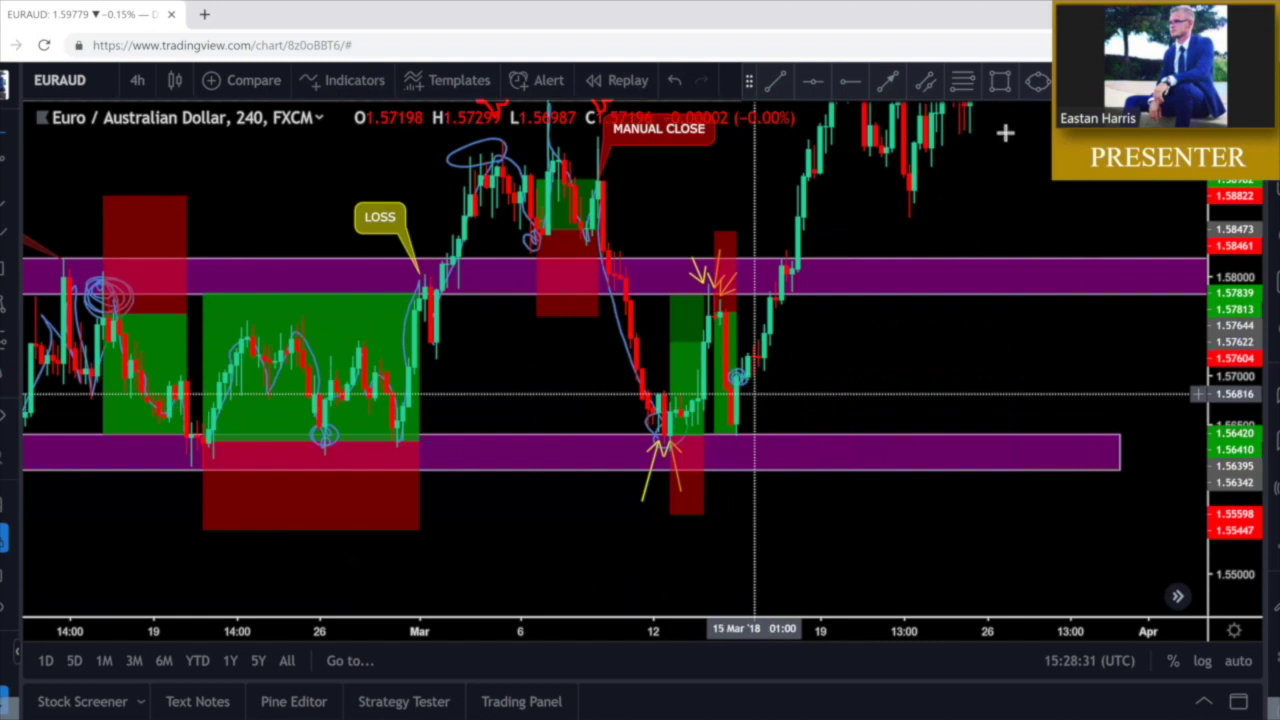
drag(969, 253, 960, 297)
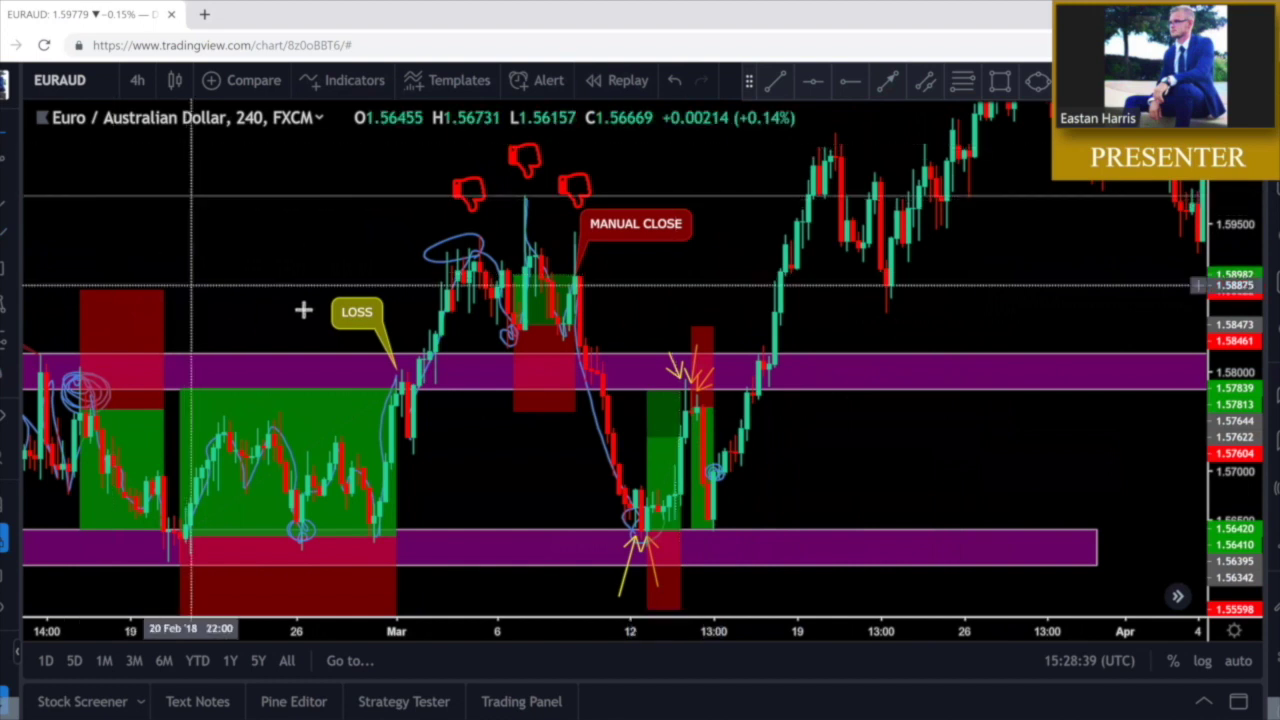
right_click(349, 316)
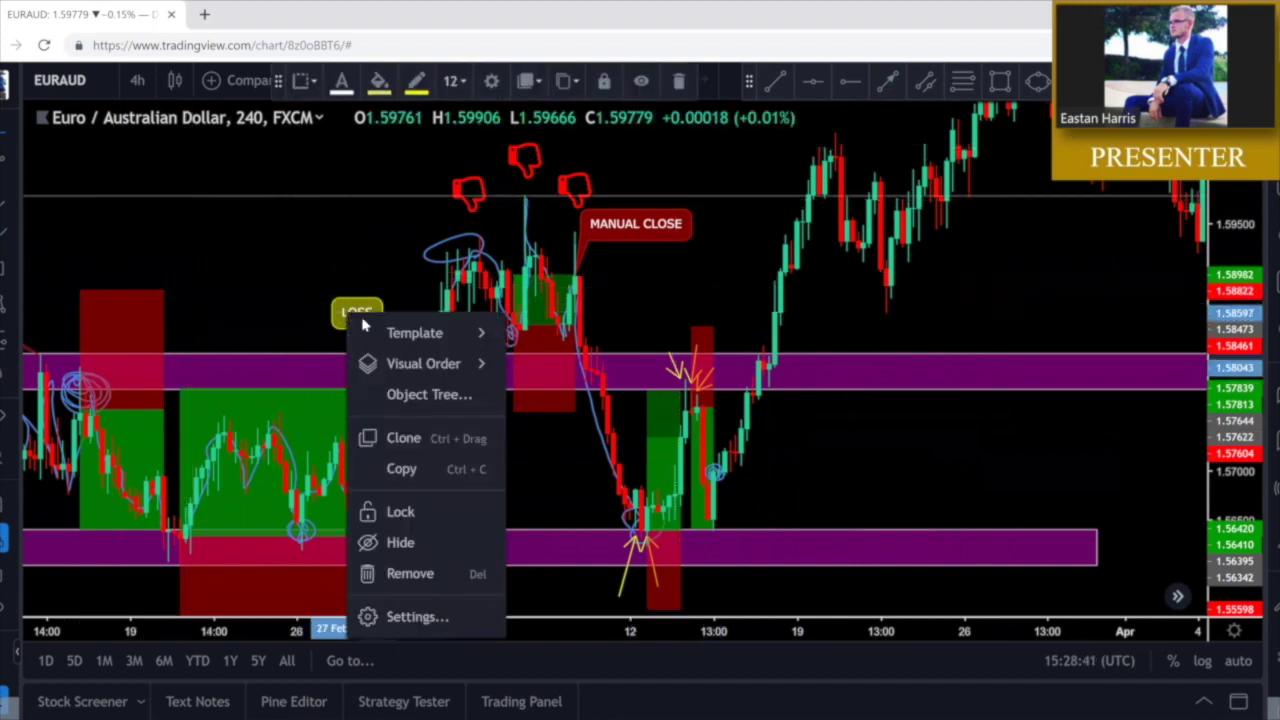
click(403, 437)
mouse_move(397, 366)
mouse_down()
mouse_move(646, 326)
mouse_move(736, 348)
mouse_move(748, 369)
mouse_up()
mouse_move(396, 273)
mouse_down()
mouse_move(668, 262)
mouse_move(717, 297)
mouse_up()
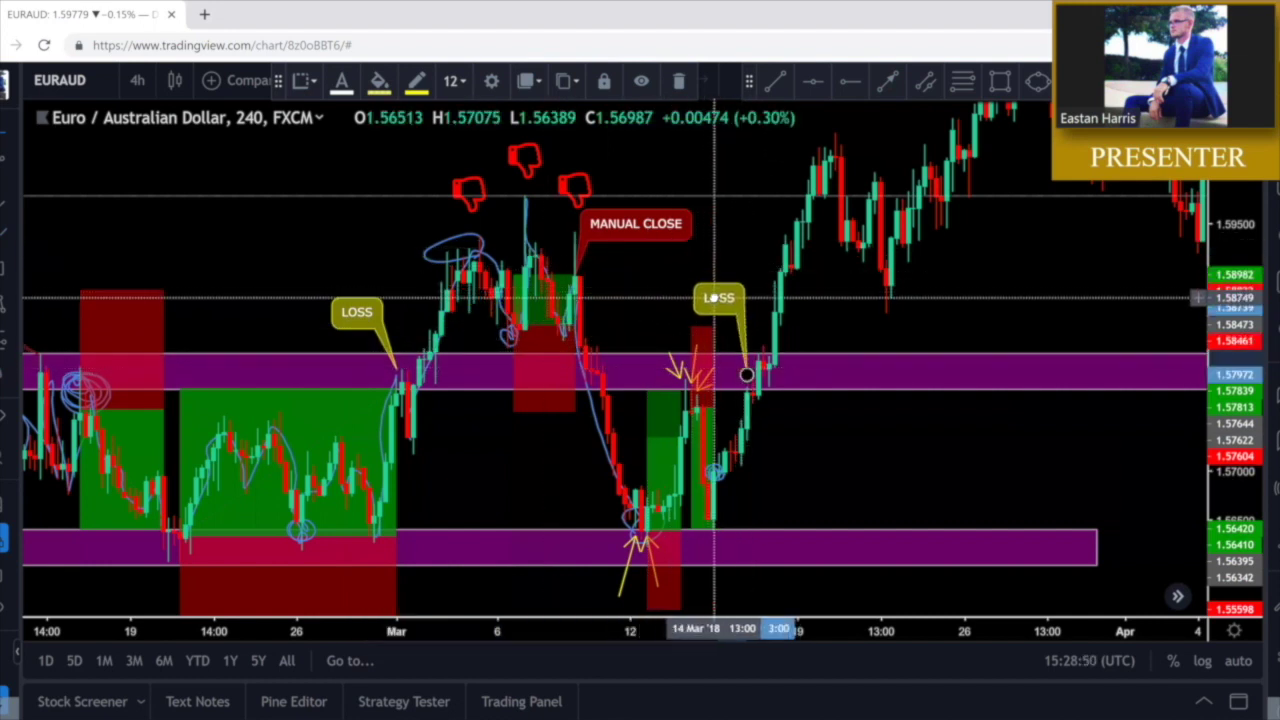
click(1012, 297)
drag(1021, 283, 980, 286)
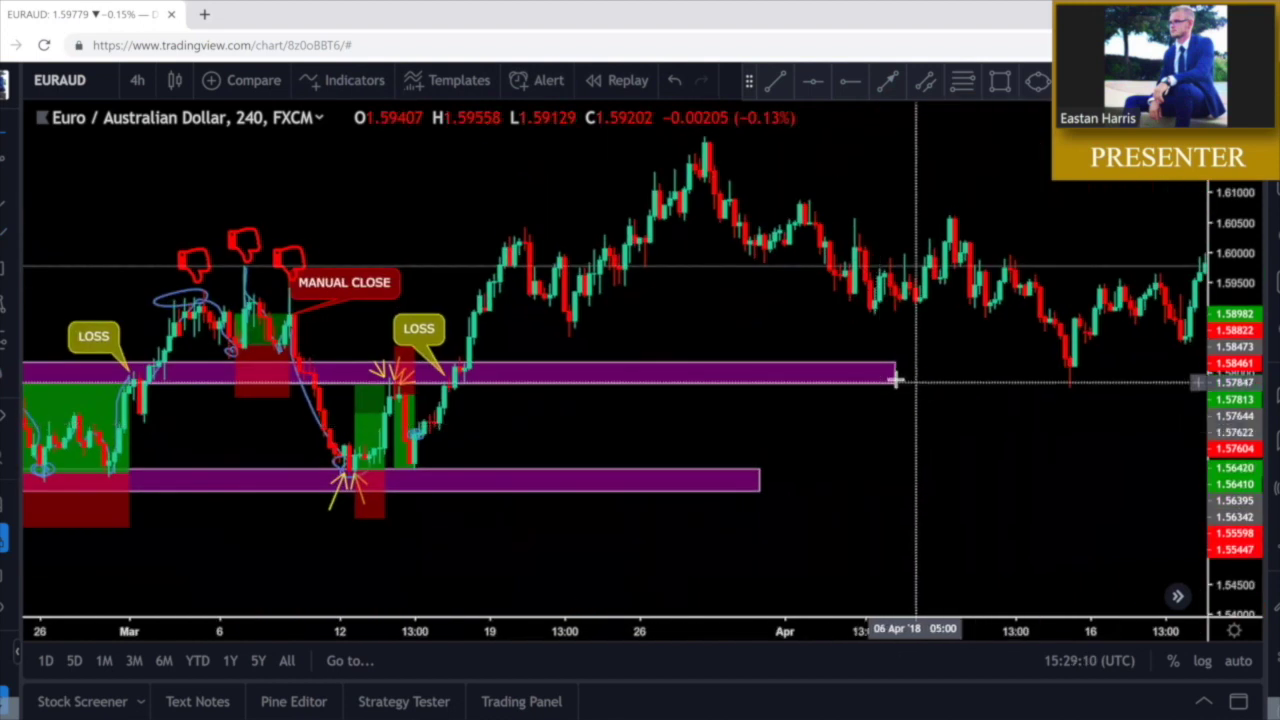
Extend the upper support/resistance zone's end to about 30 Apr '18
mouse_move(897, 383)
mouse_down()
mouse_move(1011, 397)
mouse_move(1162, 387)
mouse_up()
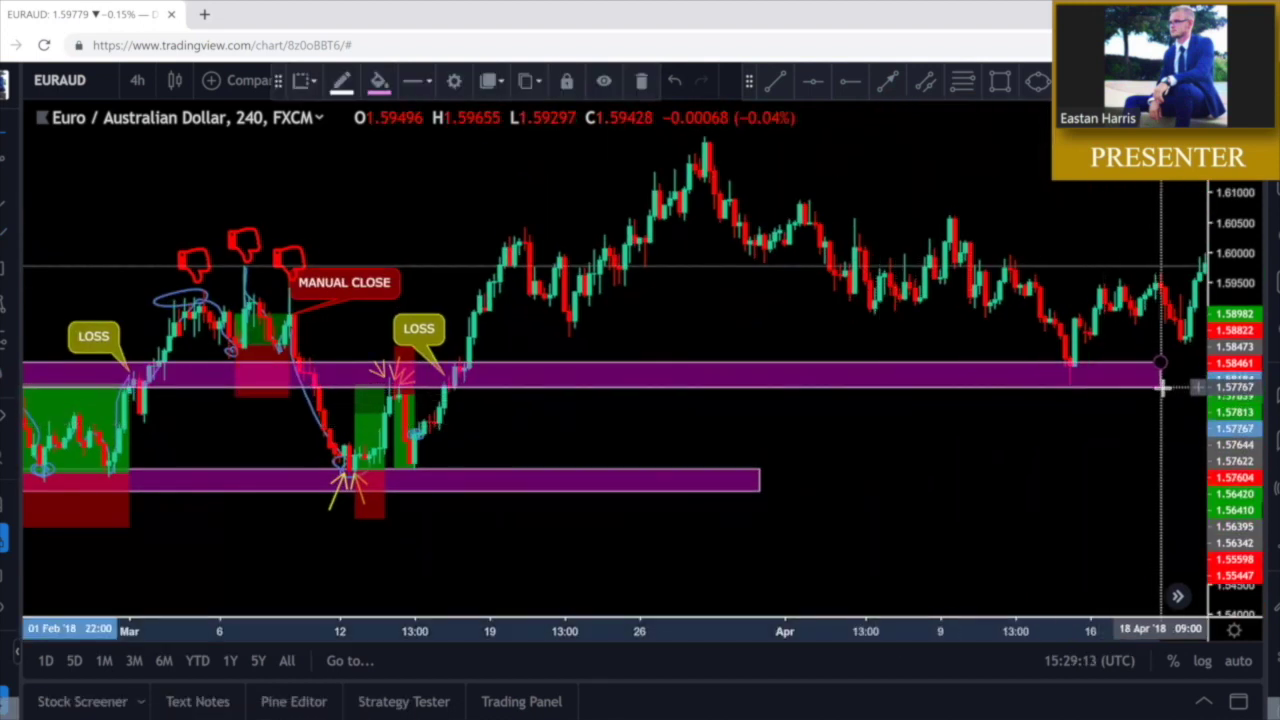
scroll(1003, 403, down, 2)
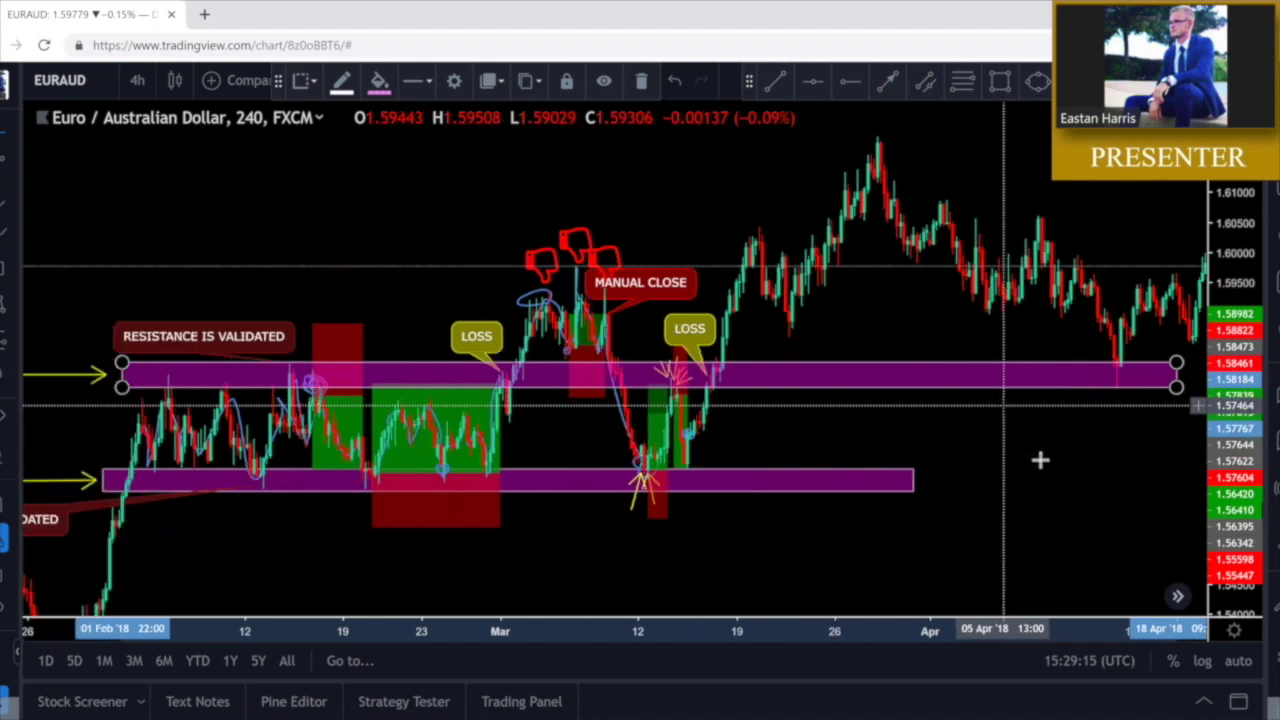
scroll(1075, 447, down, 1)
drag(1078, 447, 962, 448)
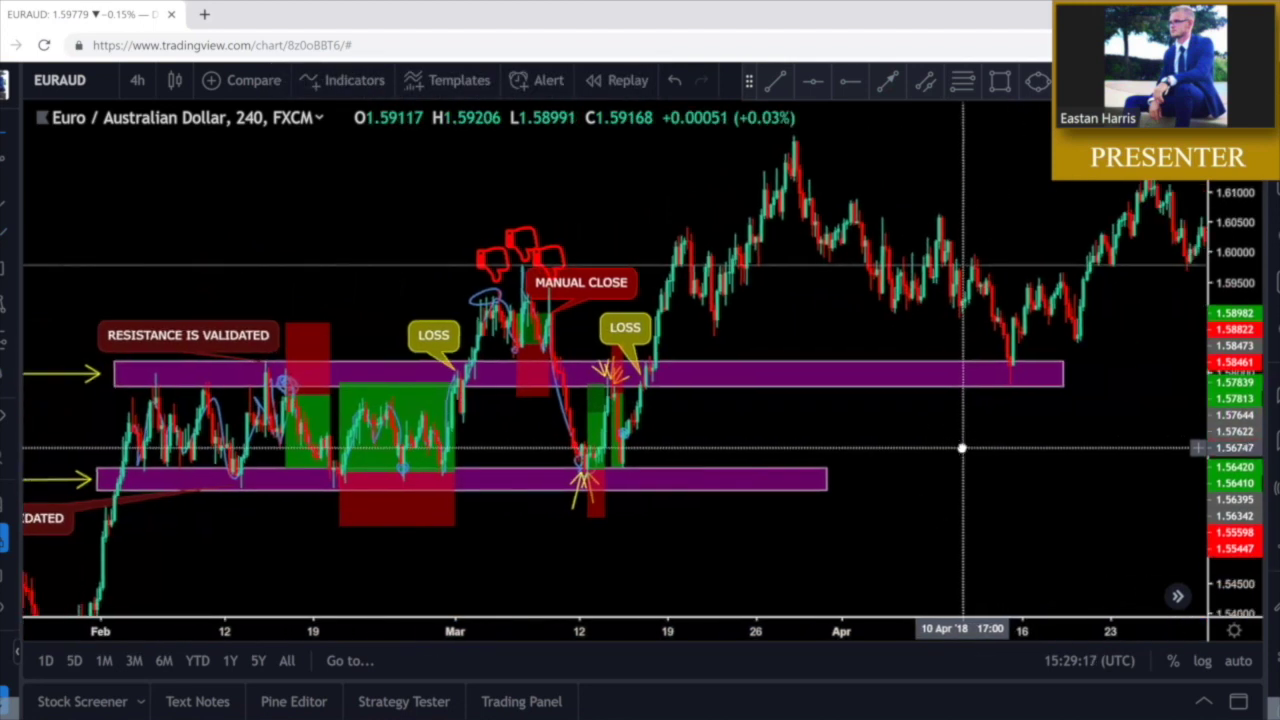
mouse_move(1063, 389)
mouse_down()
mouse_move(1183, 398)
mouse_move(1203, 385)
mouse_up()
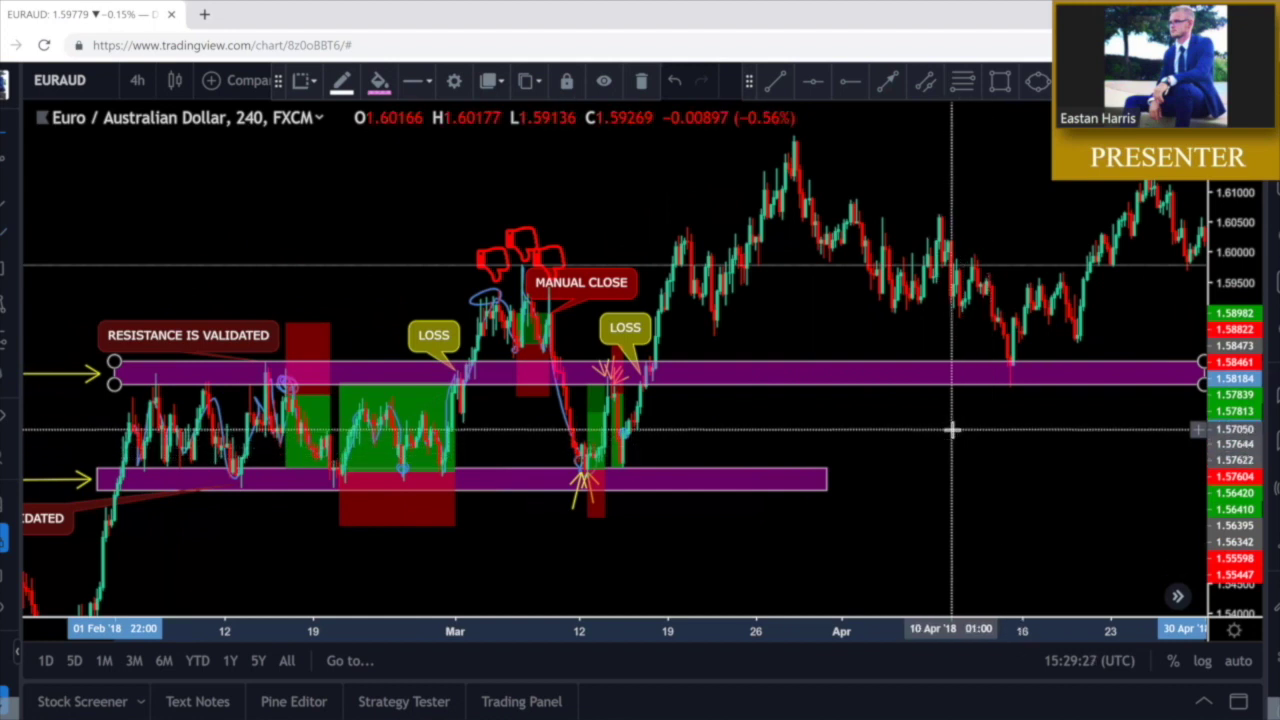
Add the text label "MAJOR S/R" inside the upper zone at about 27 Mar
scroll(950, 428, up, 3)
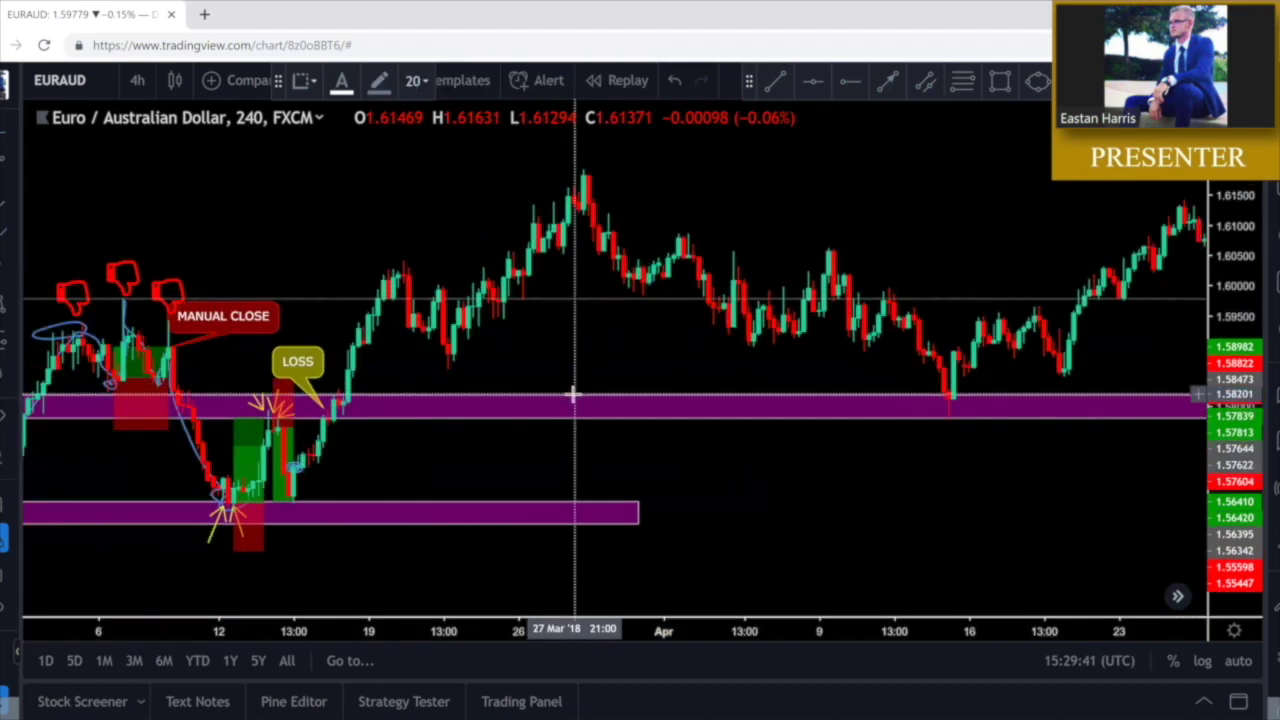
click(568, 397)
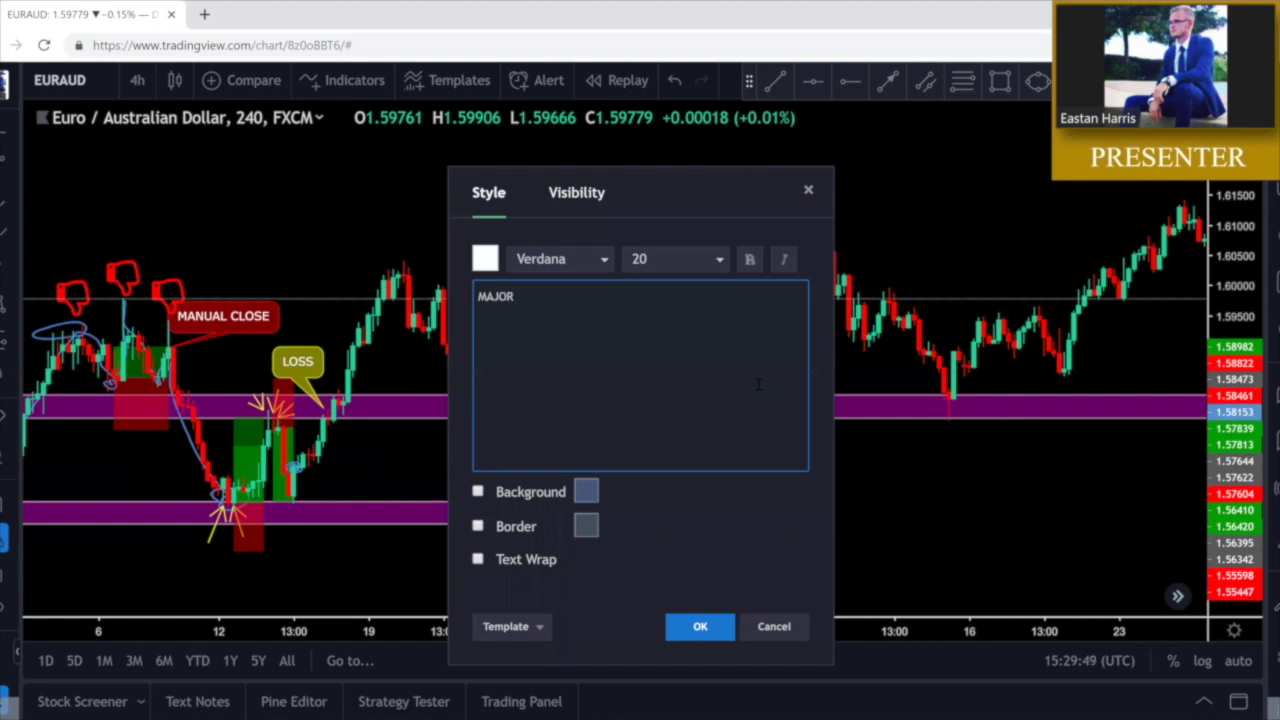
click(700, 626)
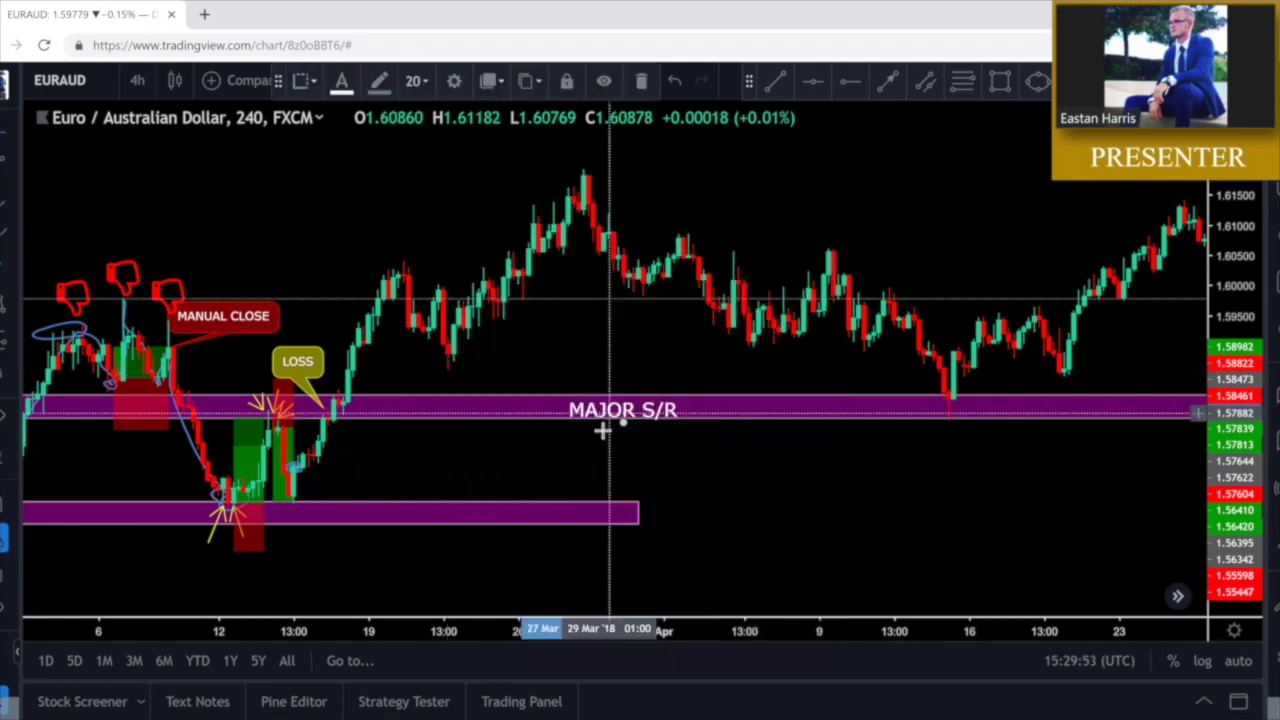
Clone the MAJOR S/R label and place the copy inside the lower zone at about 22 Mar
right_click(610, 402)
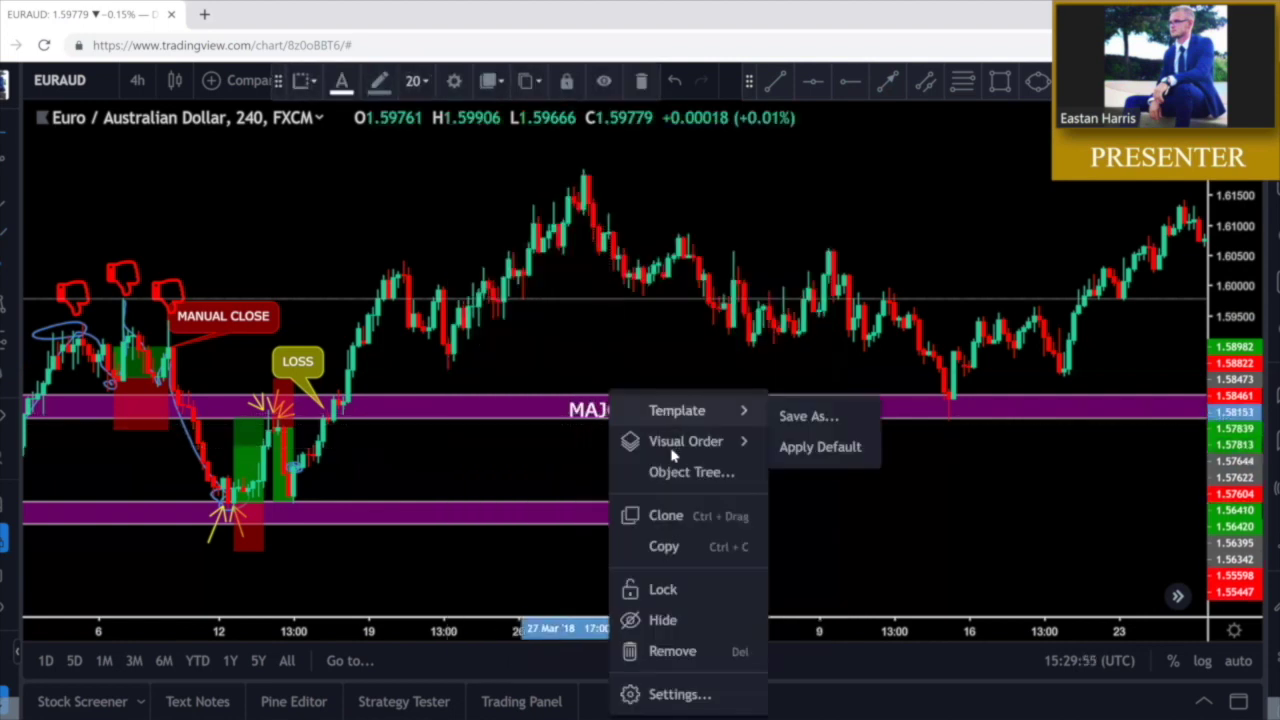
click(686, 515)
drag(638, 378, 535, 517)
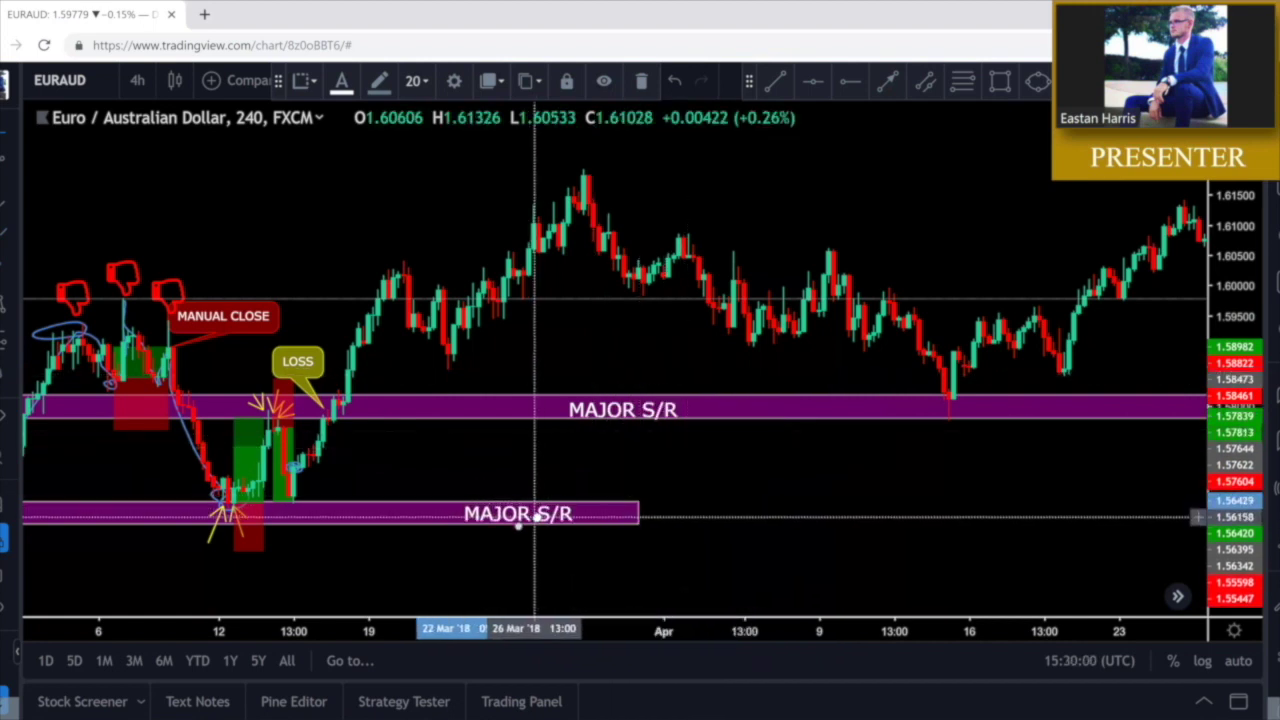
click(749, 480)
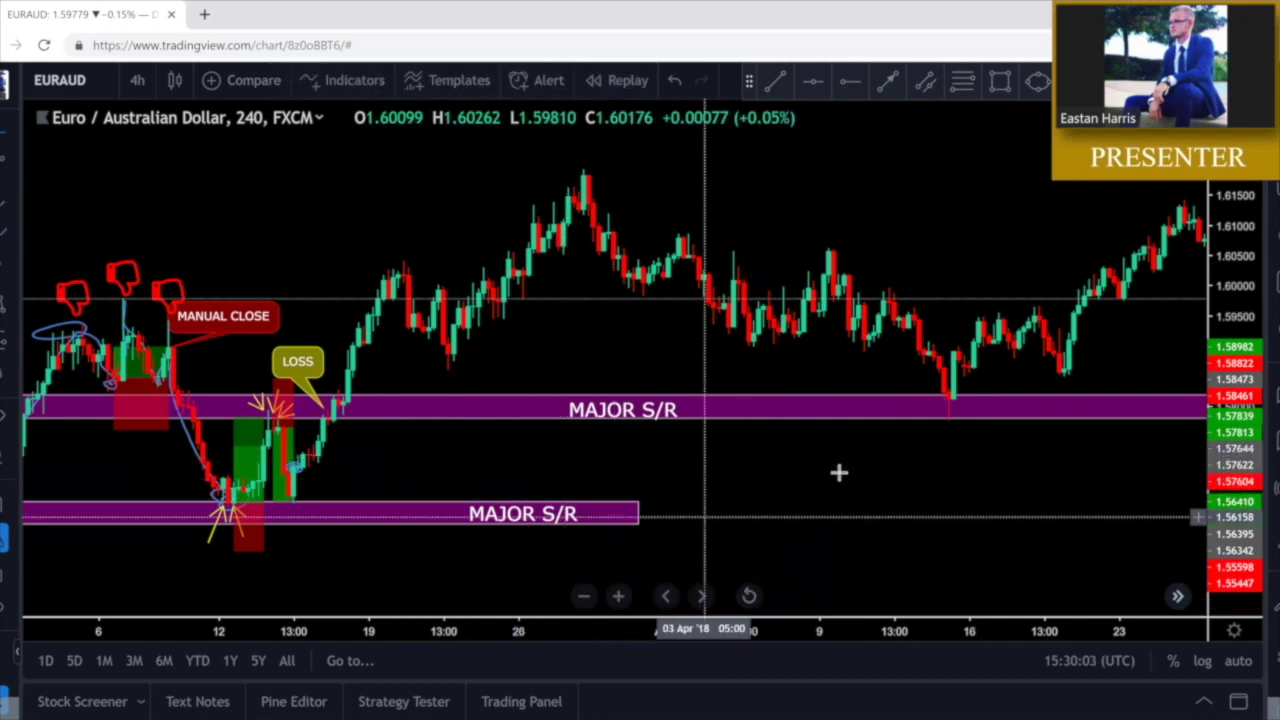
Extend the lower zone's end to about 8 May and the upper zone's end to about 15 May
drag(803, 455, 686, 423)
scroll(943, 446, down, 5)
drag(934, 442, 966, 426)
scroll(944, 428, down, 5)
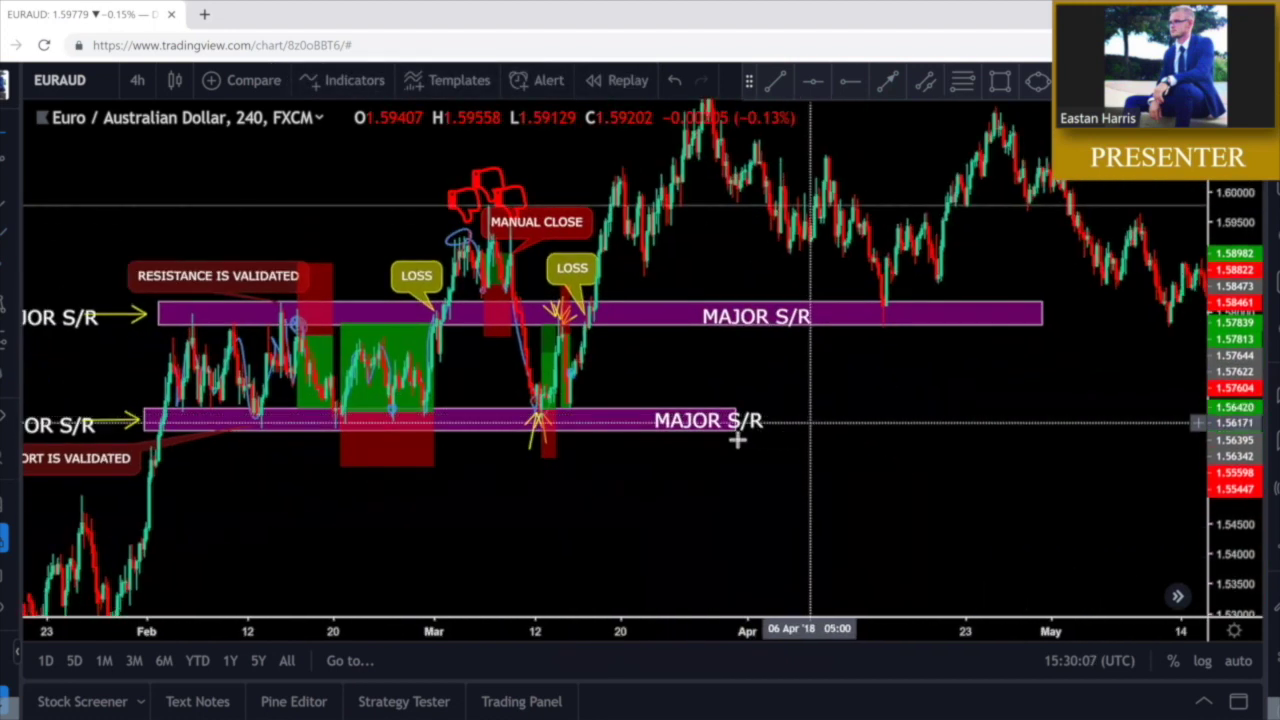
mouse_move(763, 429)
mouse_down()
mouse_move(909, 440)
mouse_move(1117, 427)
mouse_up()
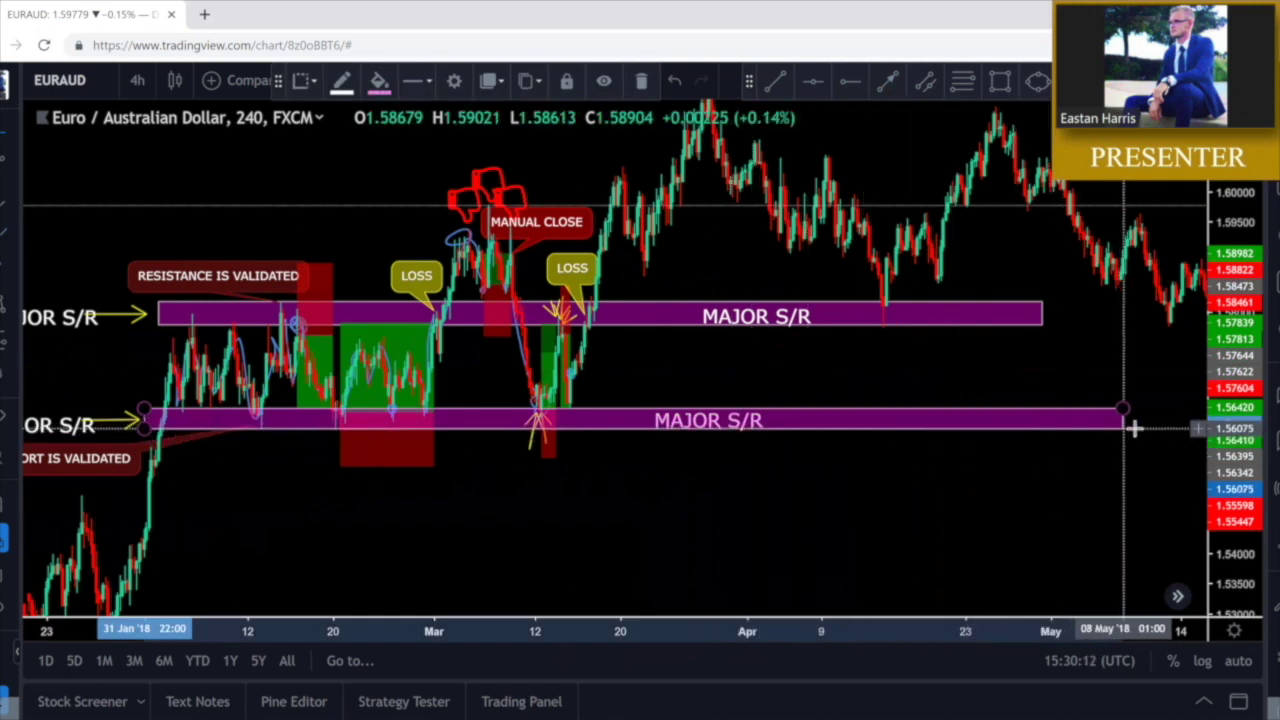
drag(1040, 326, 1200, 326)
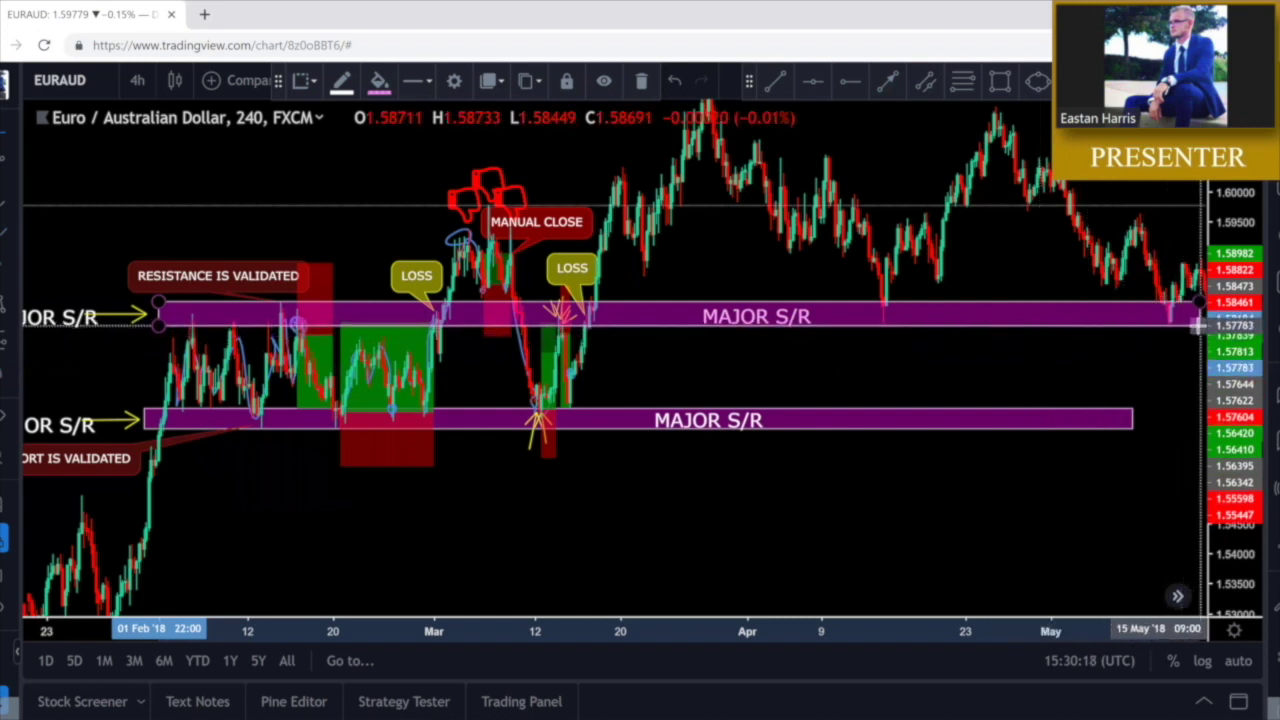
click(1082, 368)
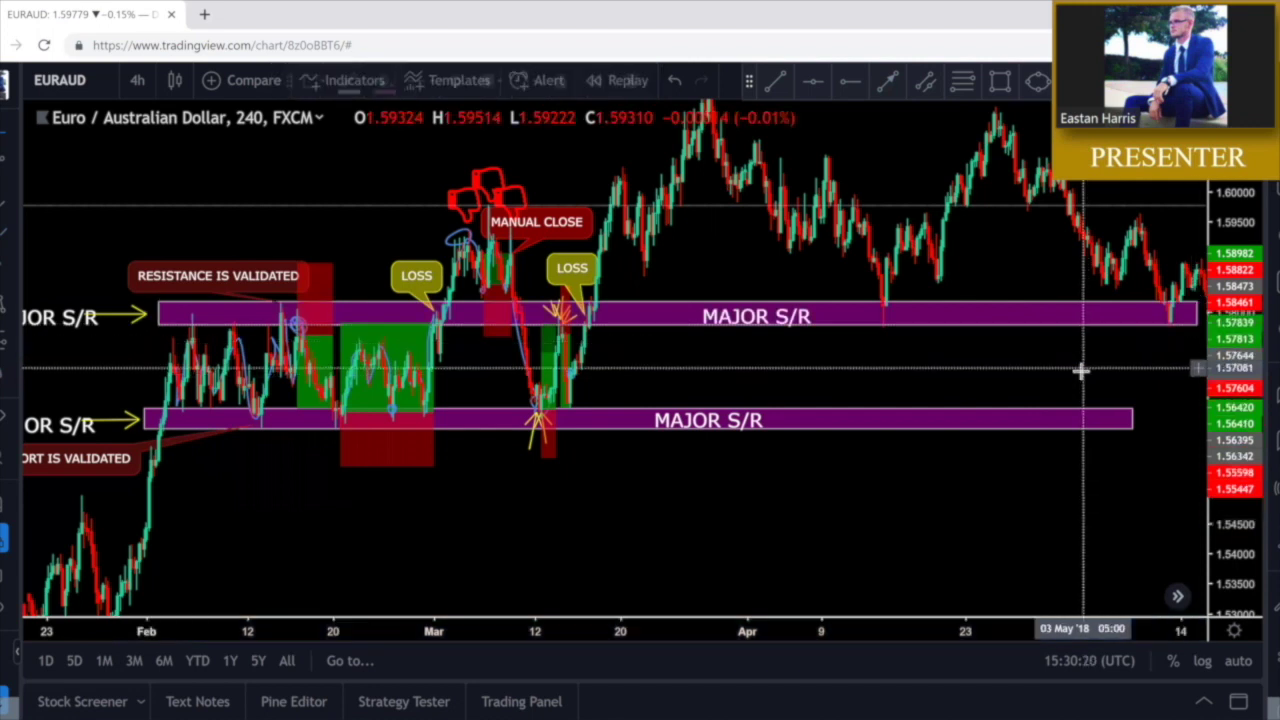
Trace the price swings with the brush from the 14 Mar circle to the upper zone on 13 Apr, and circle the touch there
scroll(714, 284, up, 5)
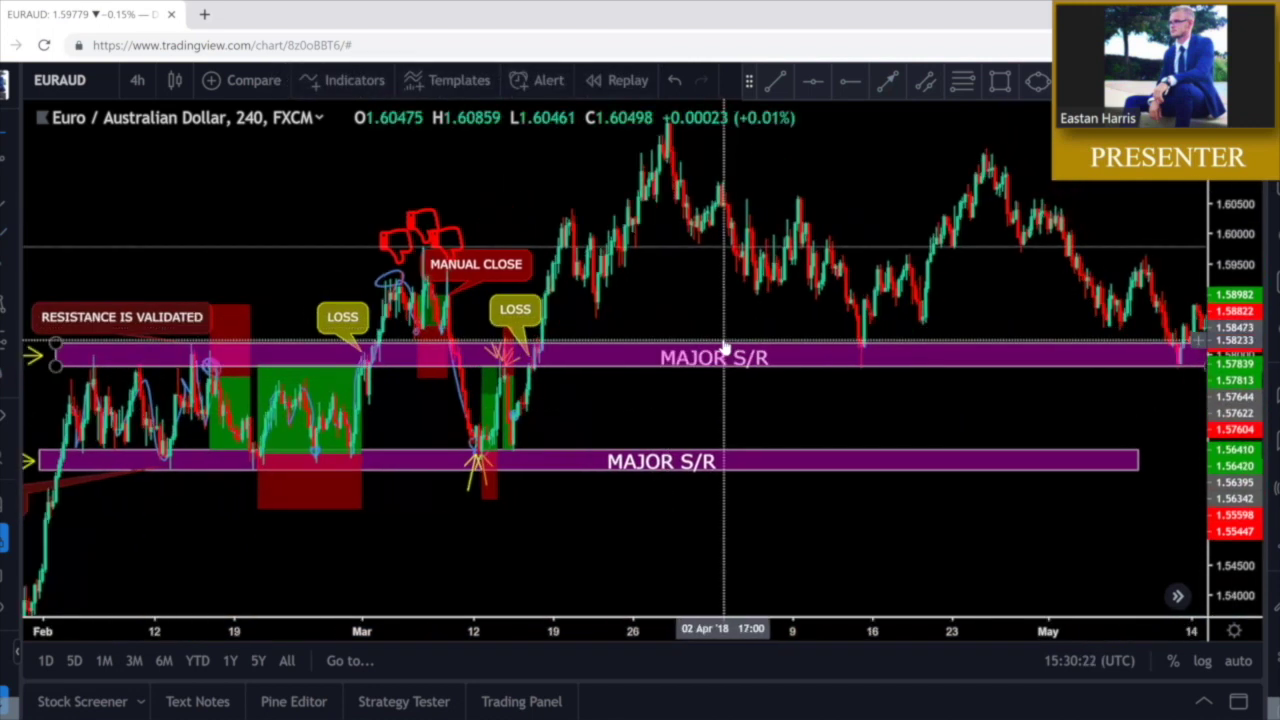
scroll(576, 307, up, 5)
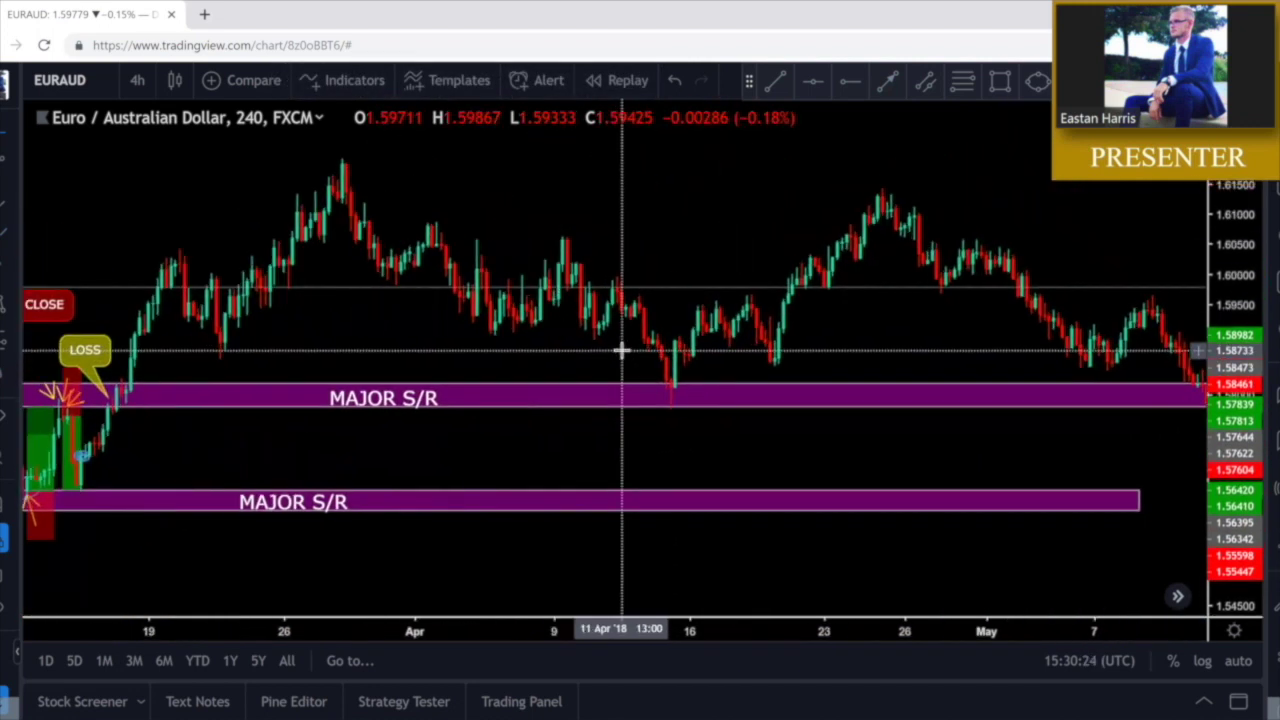
drag(611, 345, 631, 345)
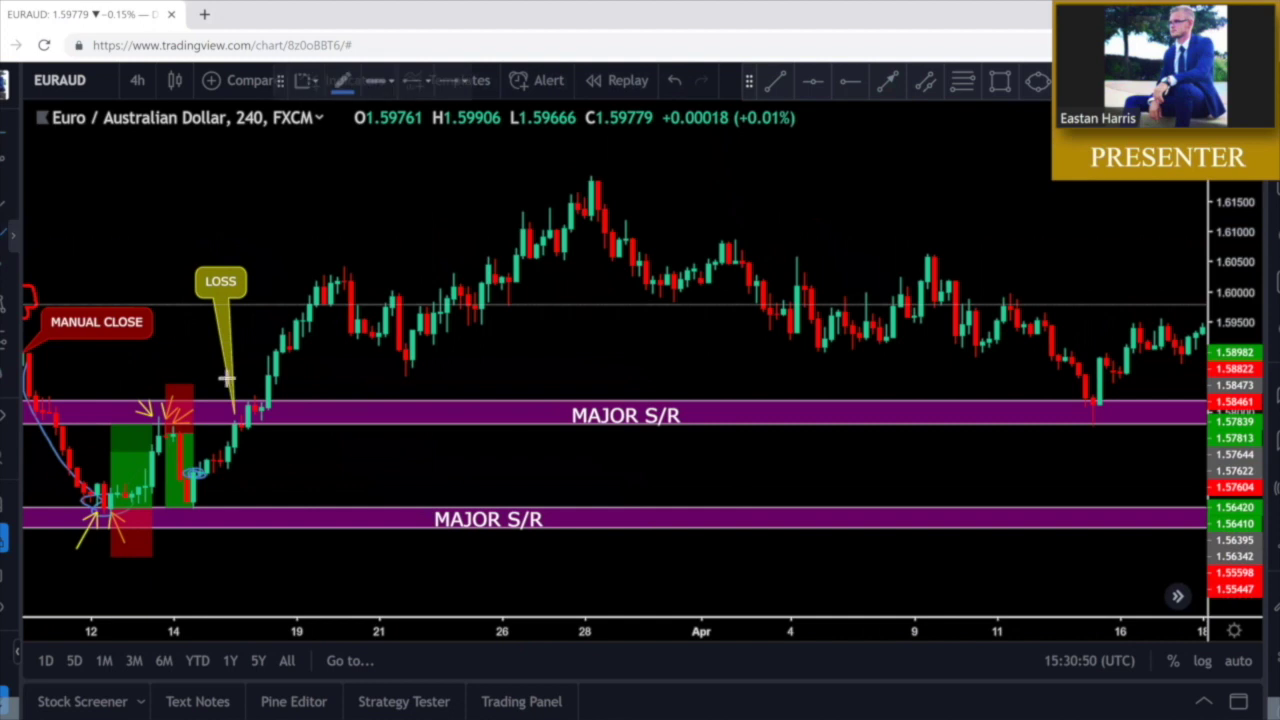
mouse_move(203, 485)
mouse_down()
mouse_move(258, 396)
mouse_move(246, 419)
mouse_move(256, 424)
mouse_move(268, 380)
mouse_up()
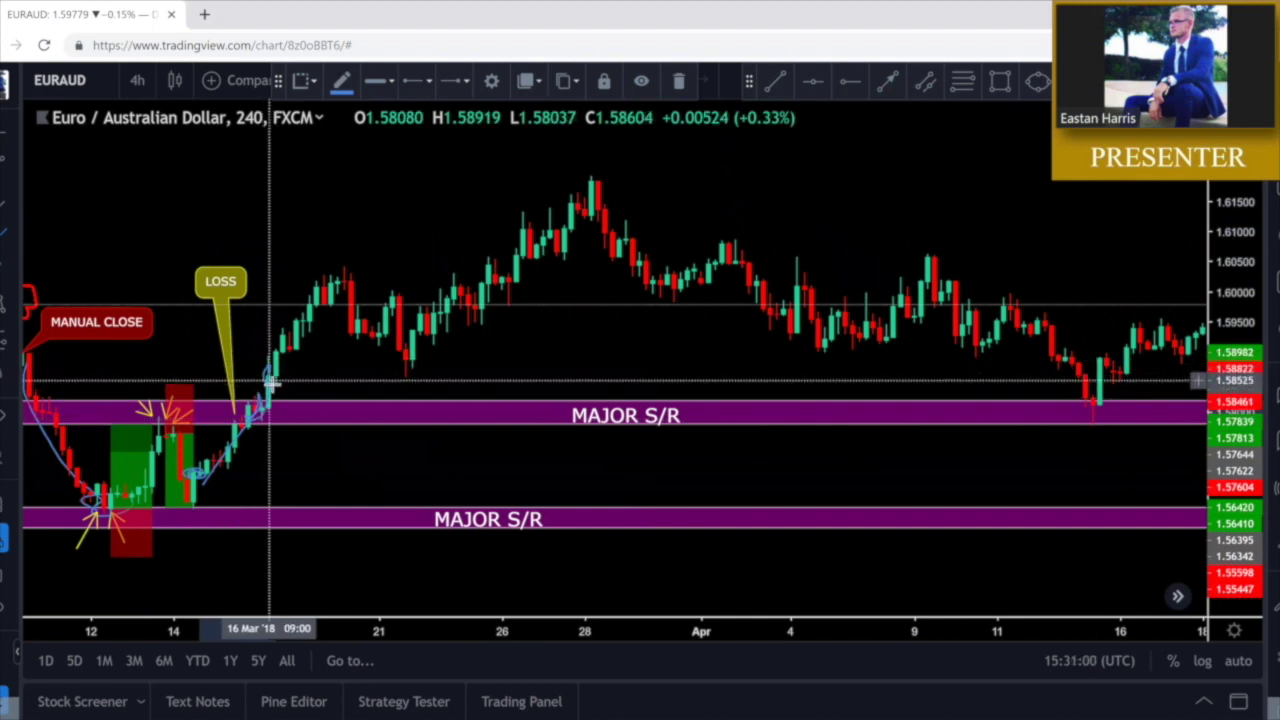
mouse_move(275, 377)
mouse_down()
mouse_move(284, 334)
mouse_move(338, 275)
mouse_move(379, 325)
mouse_move(389, 301)
mouse_up()
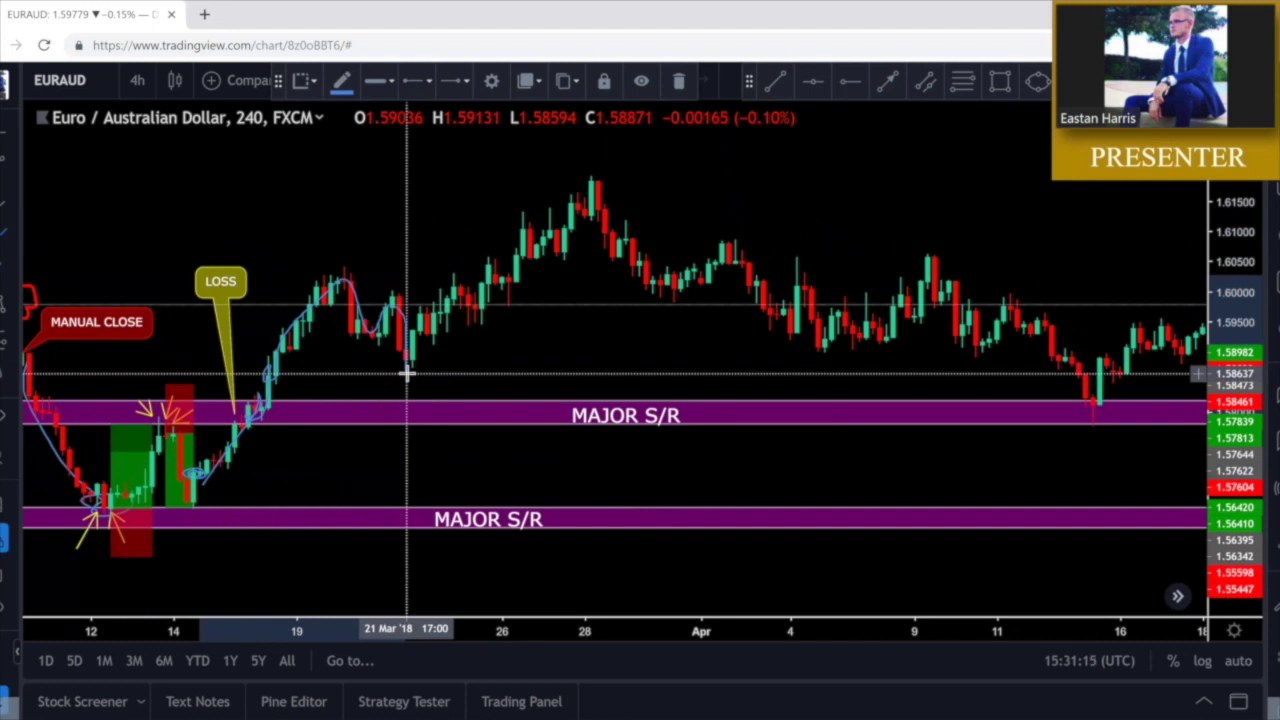
mouse_move(410, 352)
mouse_down()
mouse_move(430, 310)
mouse_move(486, 262)
mouse_move(514, 277)
mouse_move(523, 248)
mouse_move(543, 263)
mouse_up()
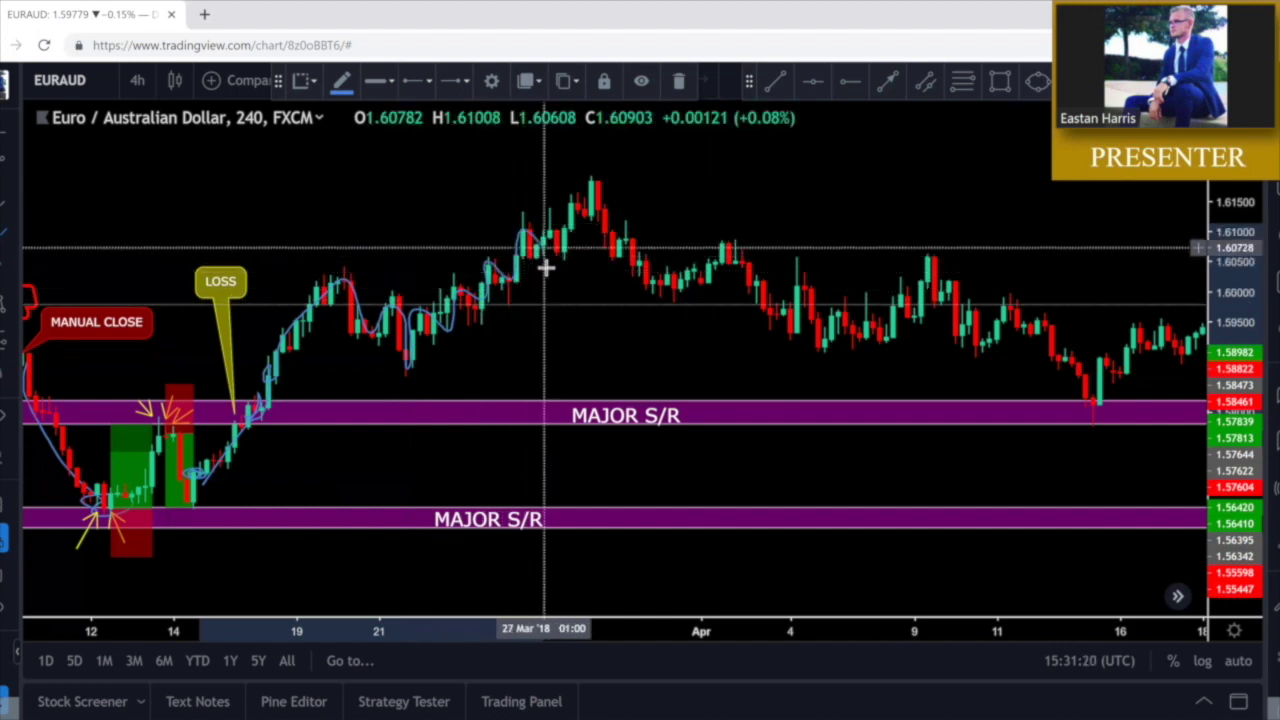
mouse_move(546, 214)
mouse_down()
mouse_move(571, 255)
mouse_move(591, 180)
mouse_move(634, 286)
mouse_move(734, 262)
mouse_move(794, 329)
mouse_move(820, 297)
mouse_move(934, 266)
mouse_move(957, 316)
mouse_up()
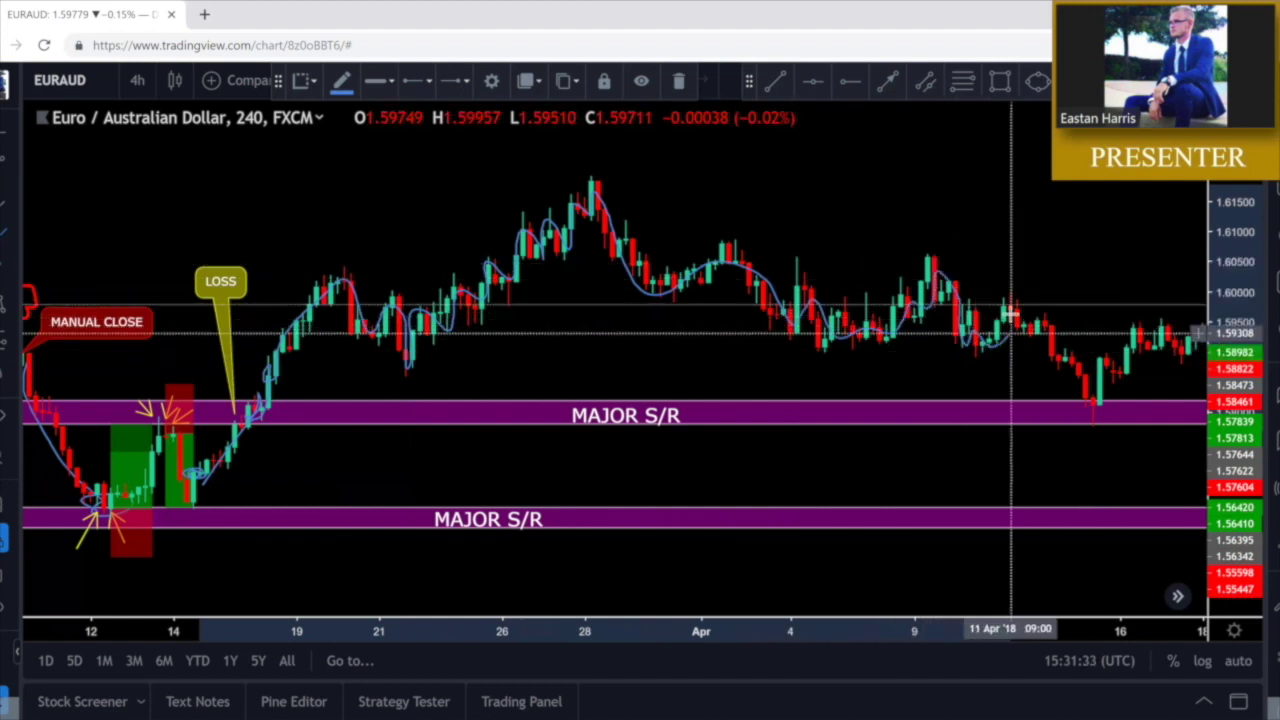
drag(1044, 321, 1096, 417)
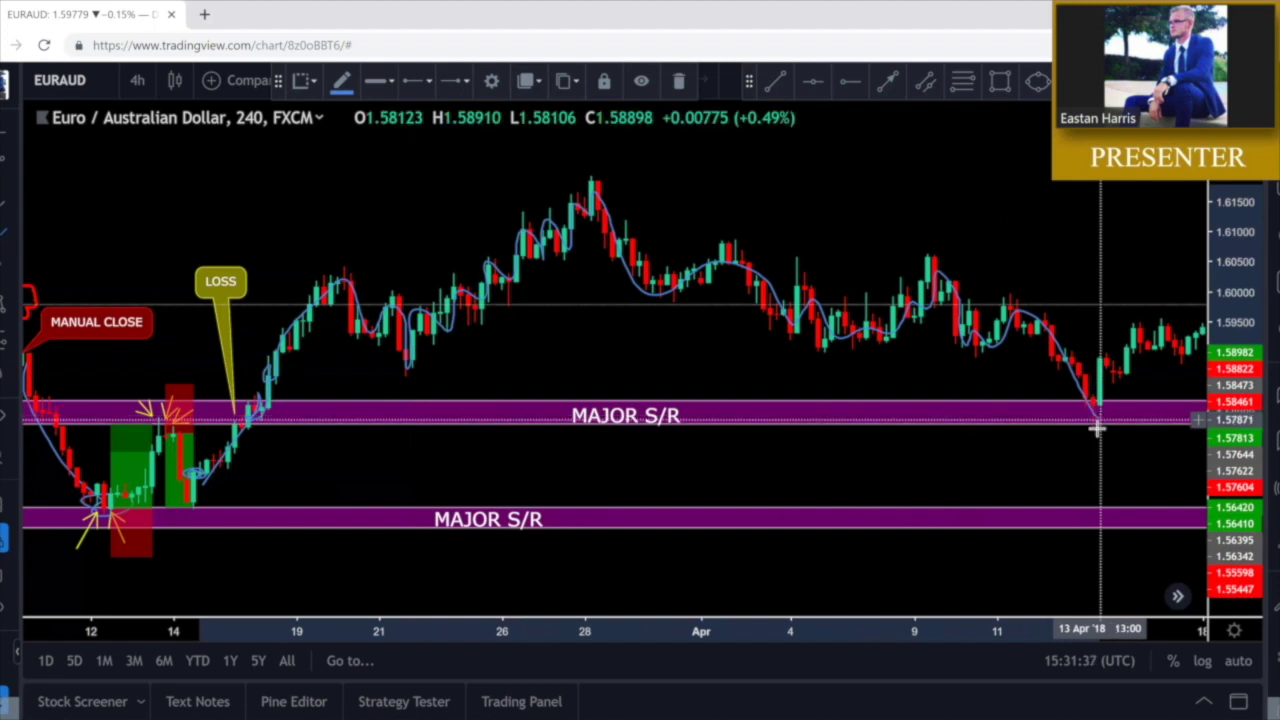
mouse_move(1085, 410)
mouse_down()
mouse_move(1118, 392)
mouse_move(1088, 425)
mouse_up()
Move both MAJOR S/R labels along their zones to about 5 Apr
drag(989, 454, 737, 446)
drag(317, 406, 530, 407)
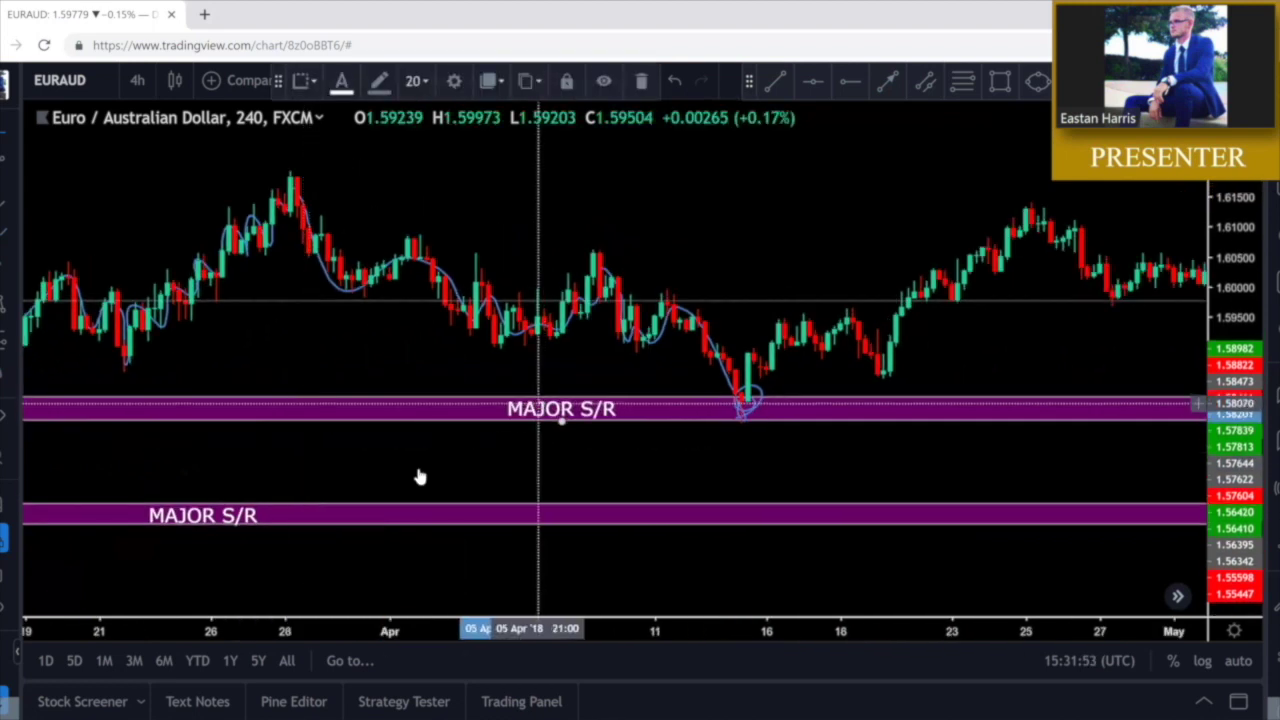
click(741, 433)
scroll(755, 430, up, 1)
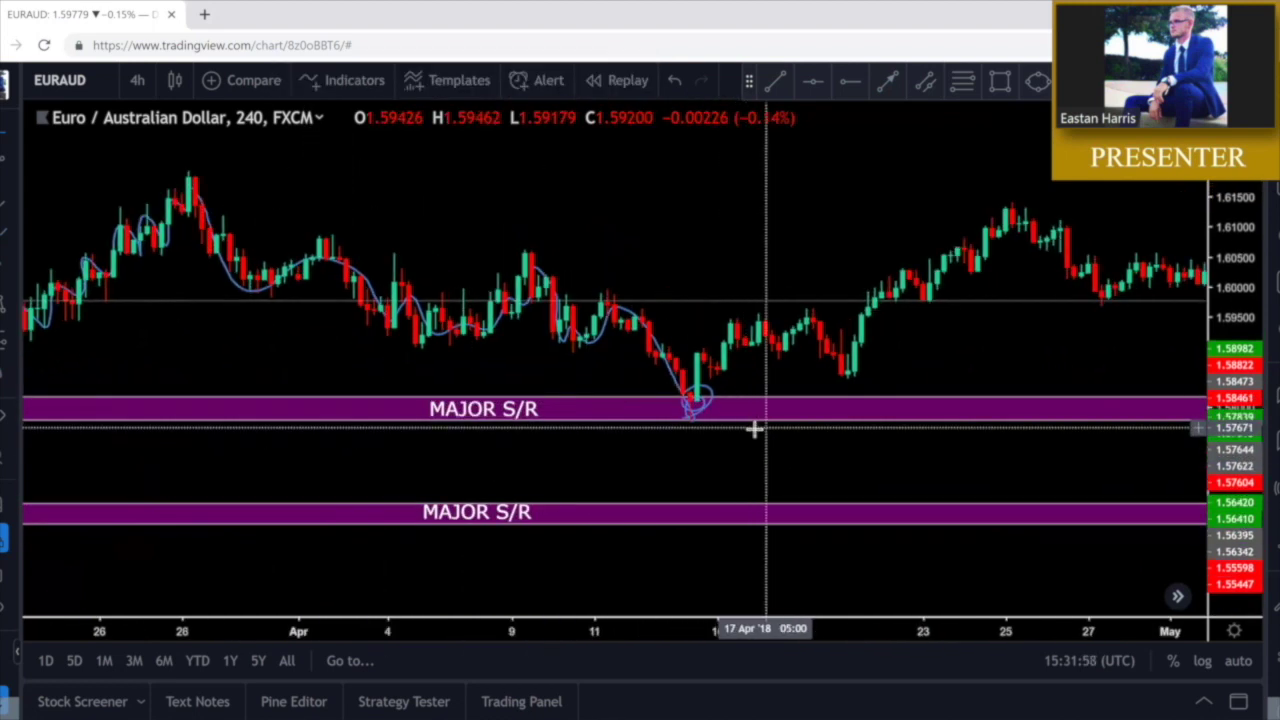
Draw two yellow arrows pointing up at the circled 13 Apr touch, ending at about 1.58198 and 1.57719
click(887, 81)
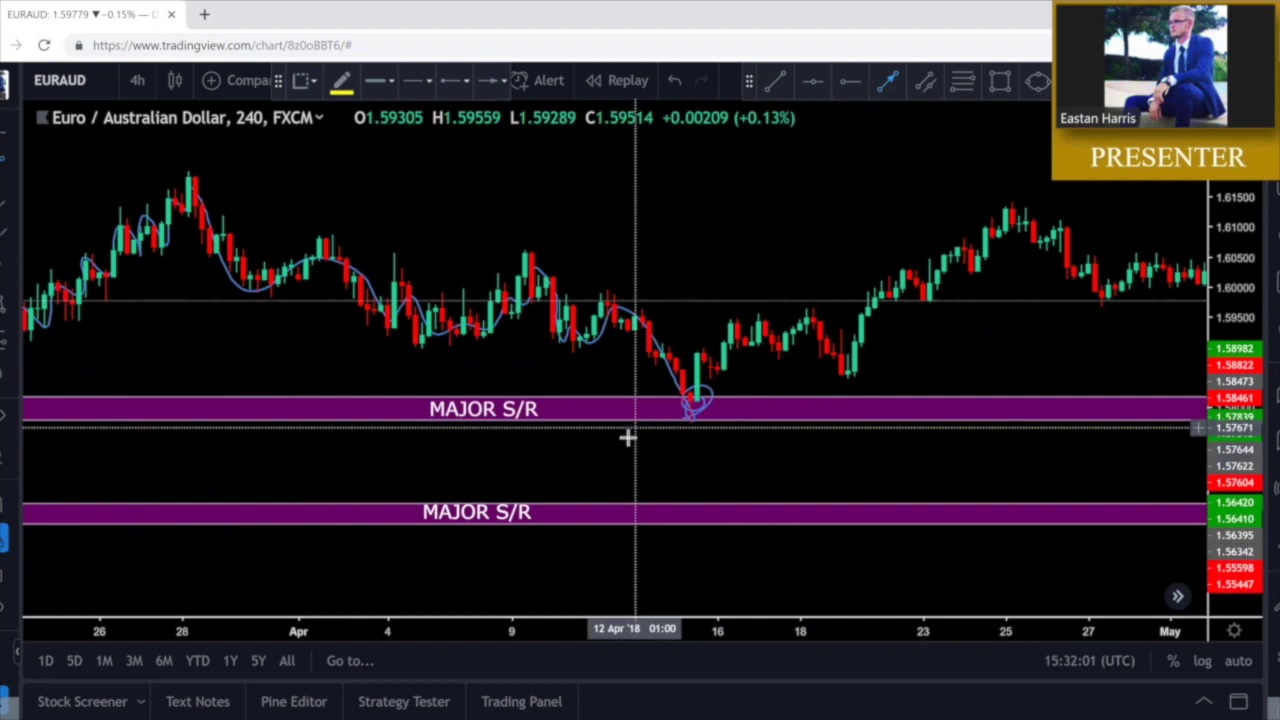
click(628, 437)
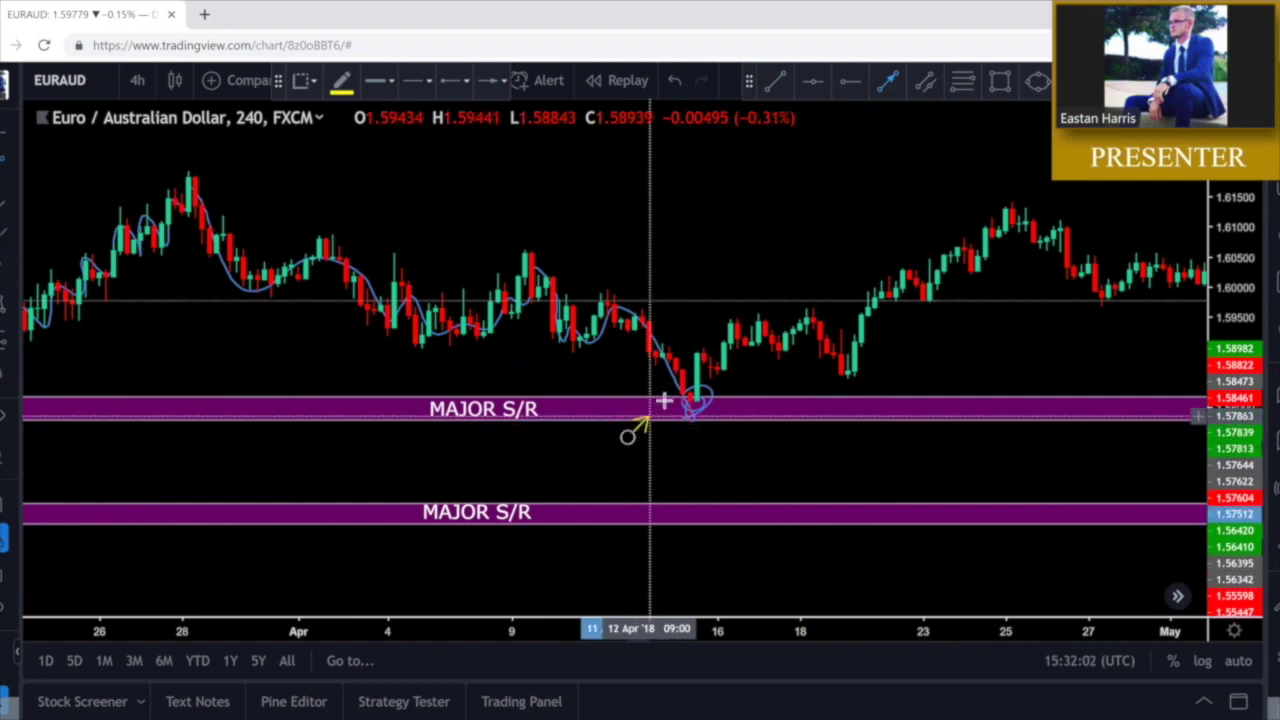
click(676, 398)
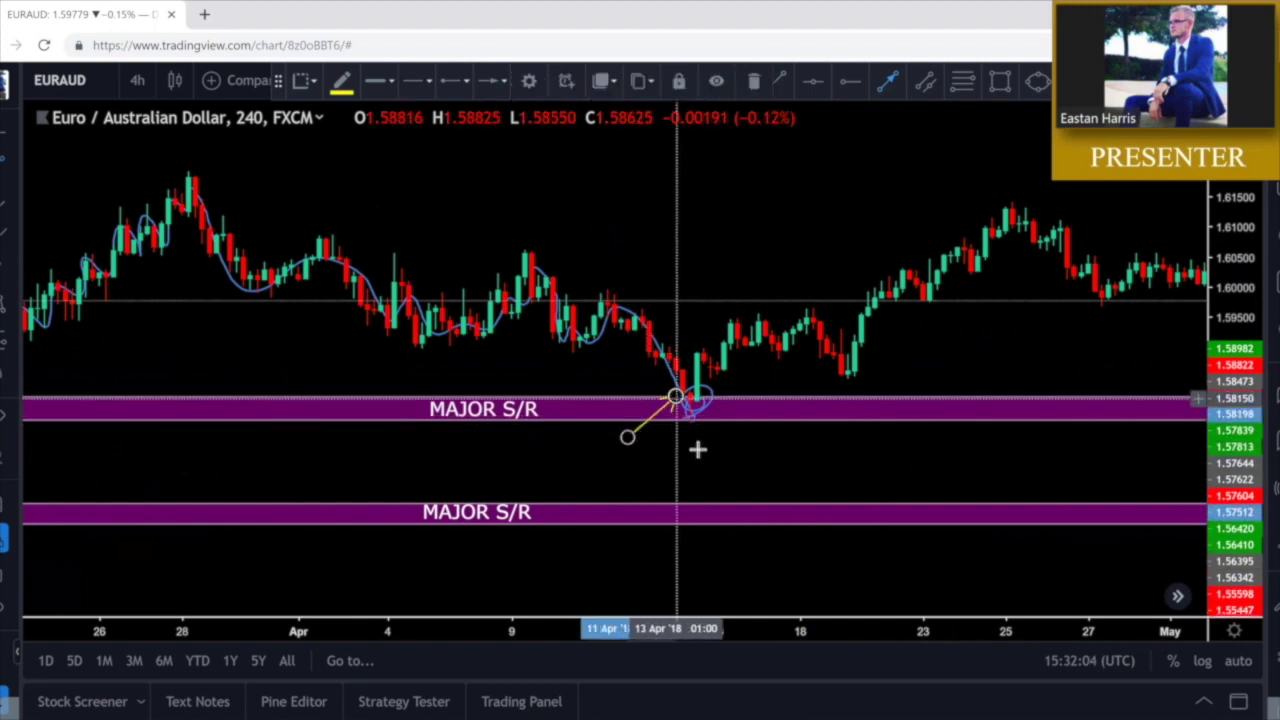
click(682, 450)
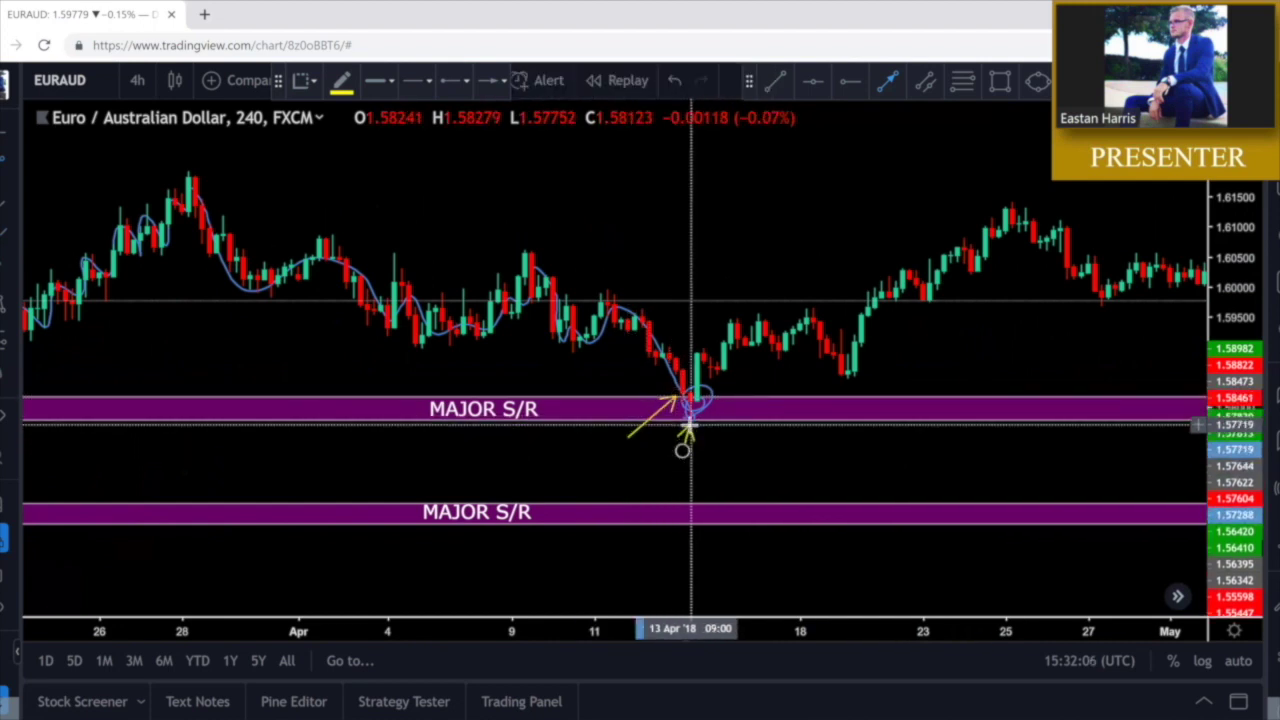
click(690, 426)
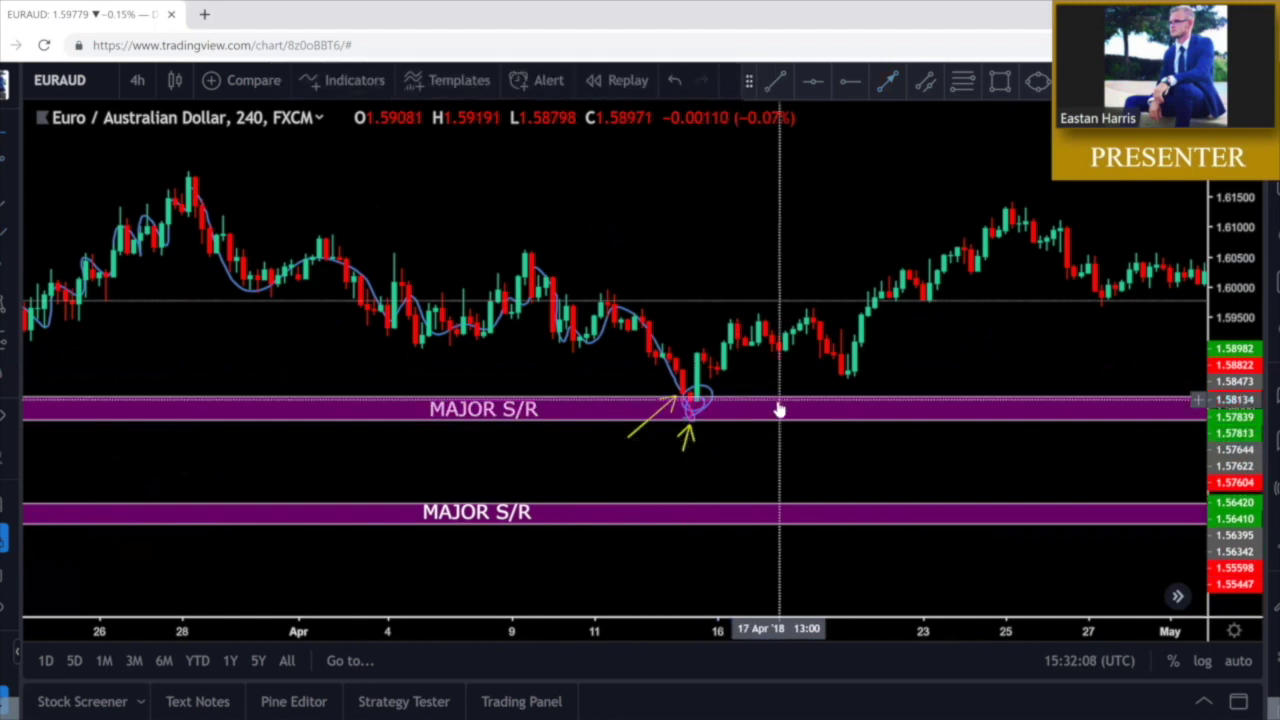
scroll(772, 418, up, 1)
drag(1206, 397, 1197, 364)
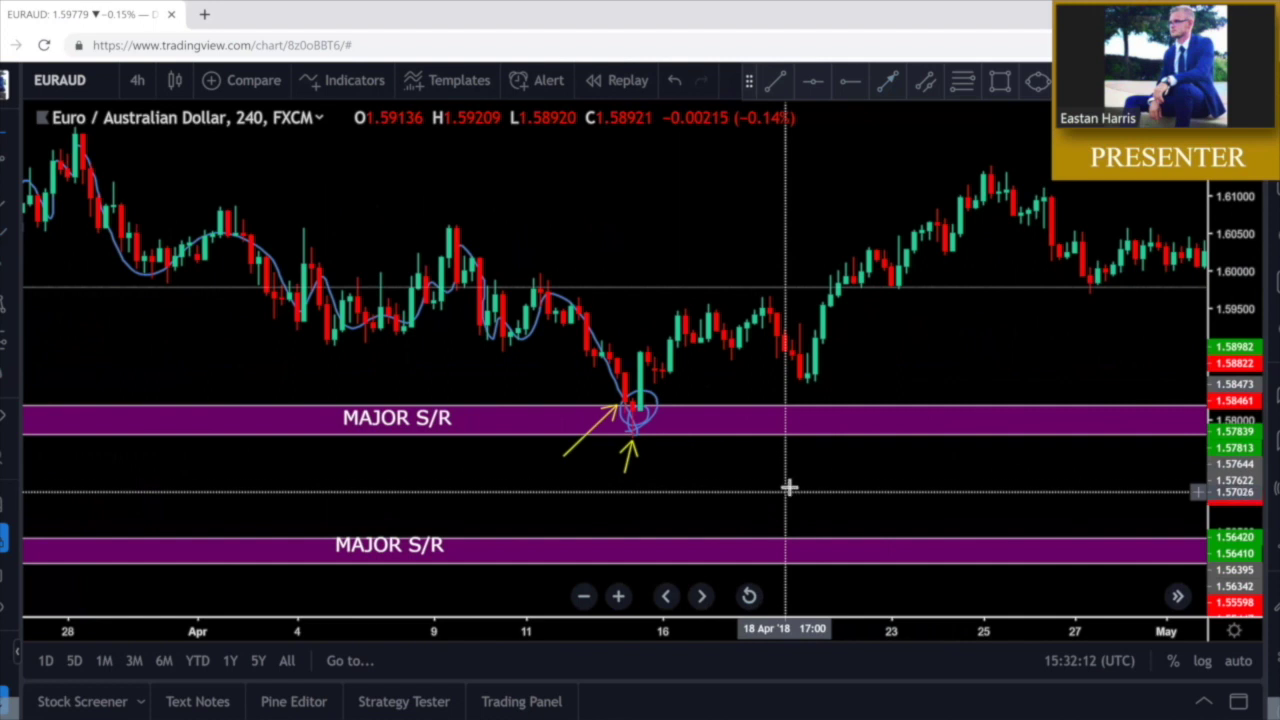
Place a long position at the circled 13 Apr touch of the upper zone, with its entry at about 1.58128
drag(803, 481, 798, 487)
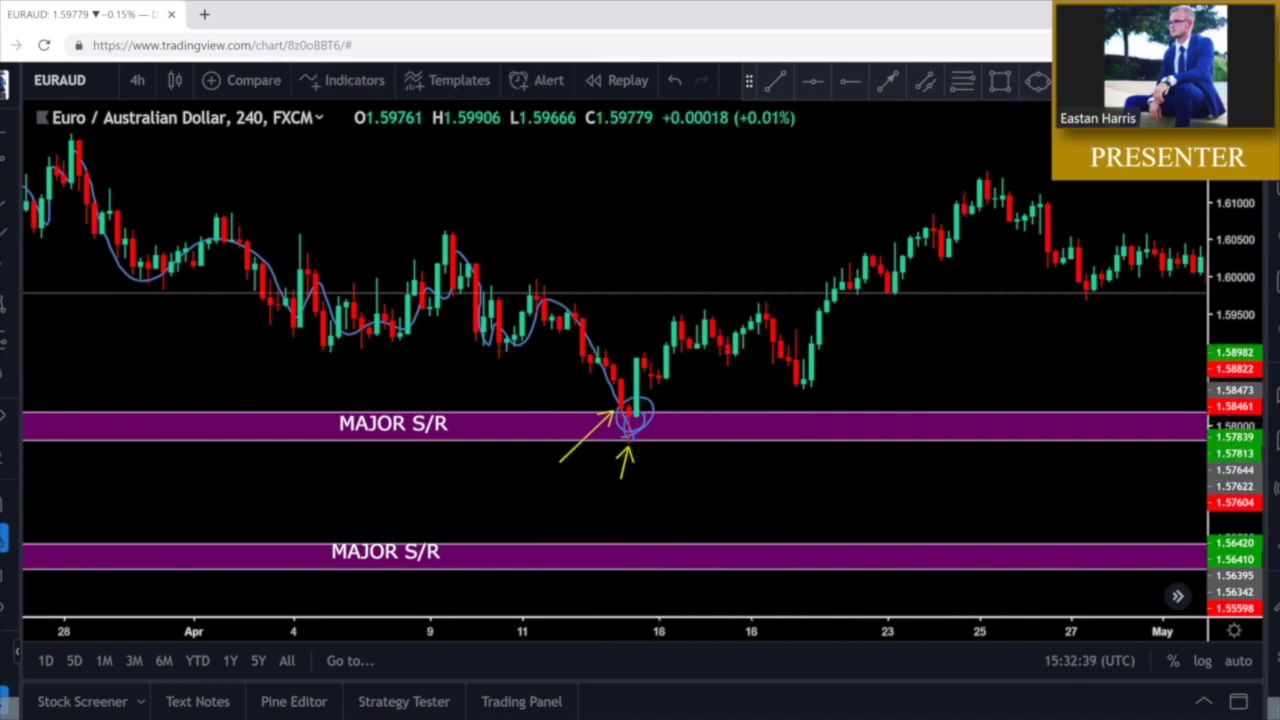
click(1113, 81)
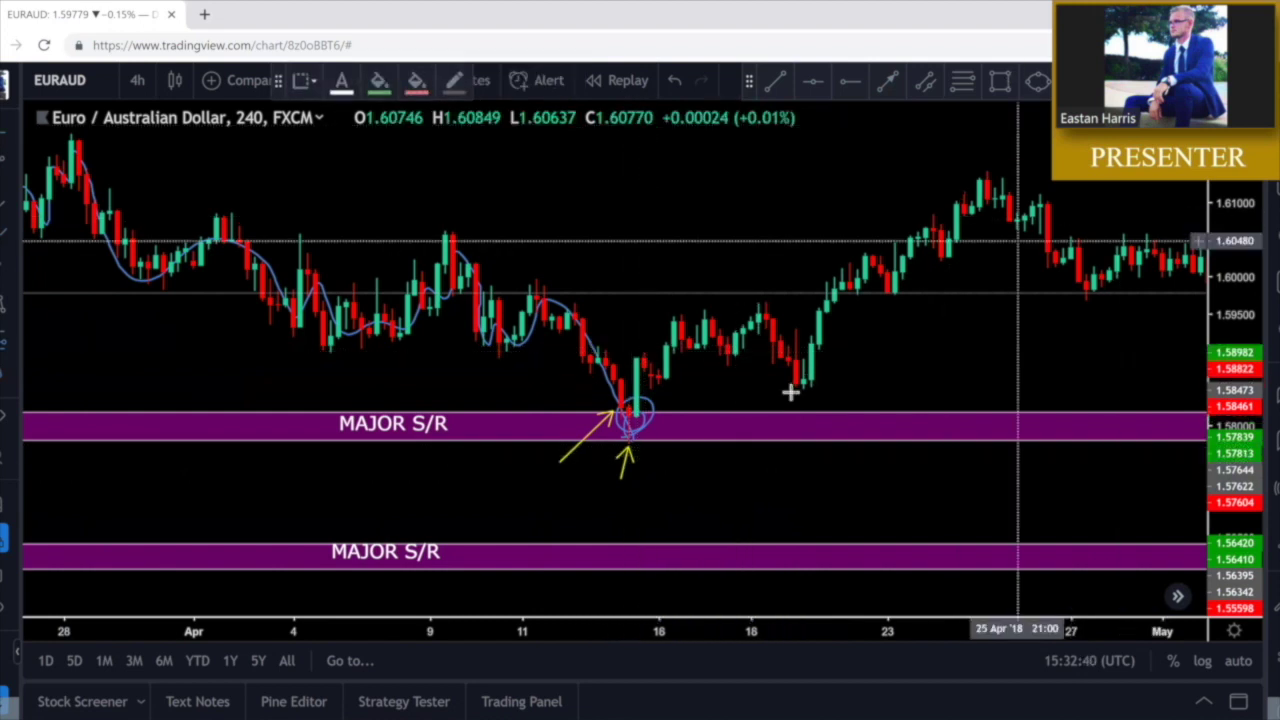
click(628, 417)
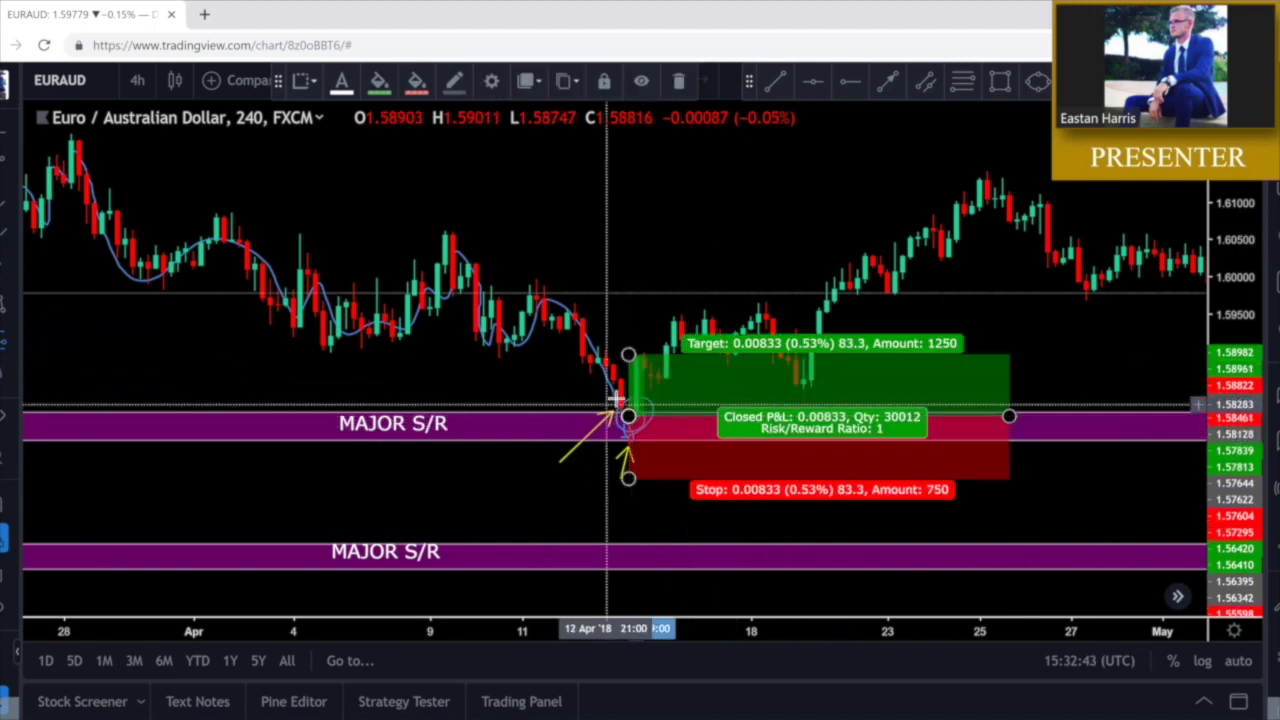
click(568, 391)
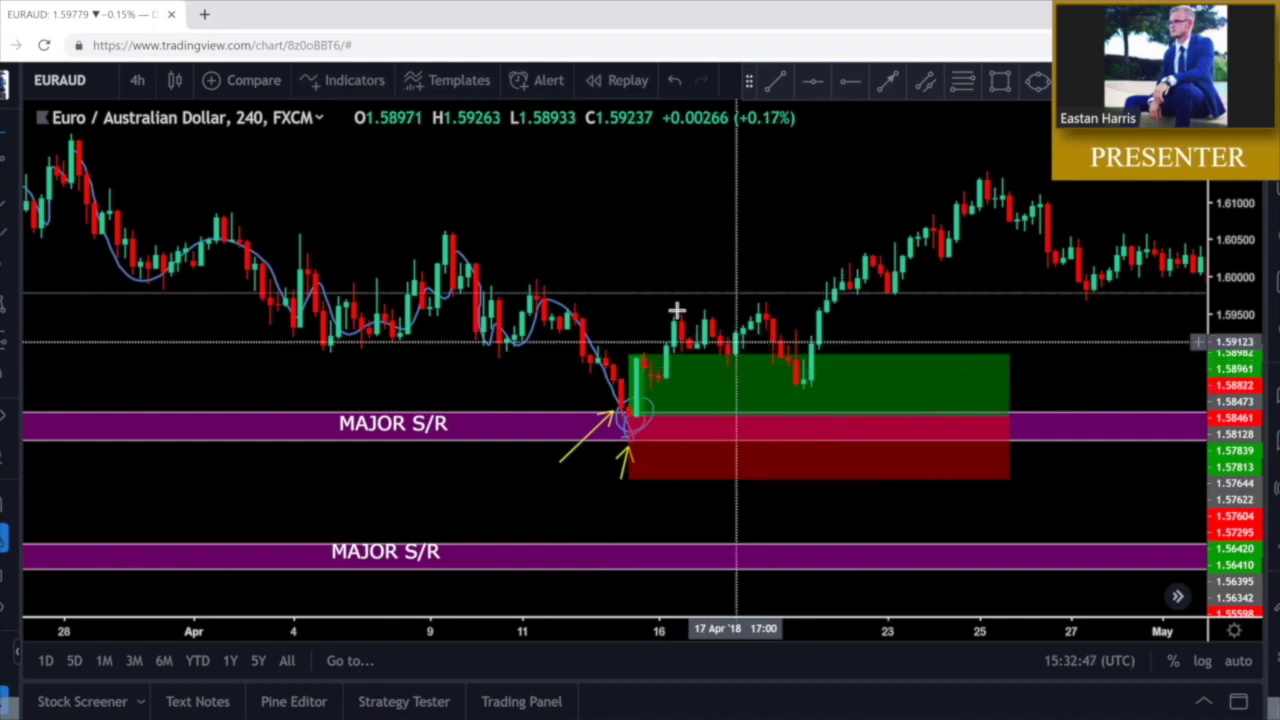
drag(704, 259, 689, 275)
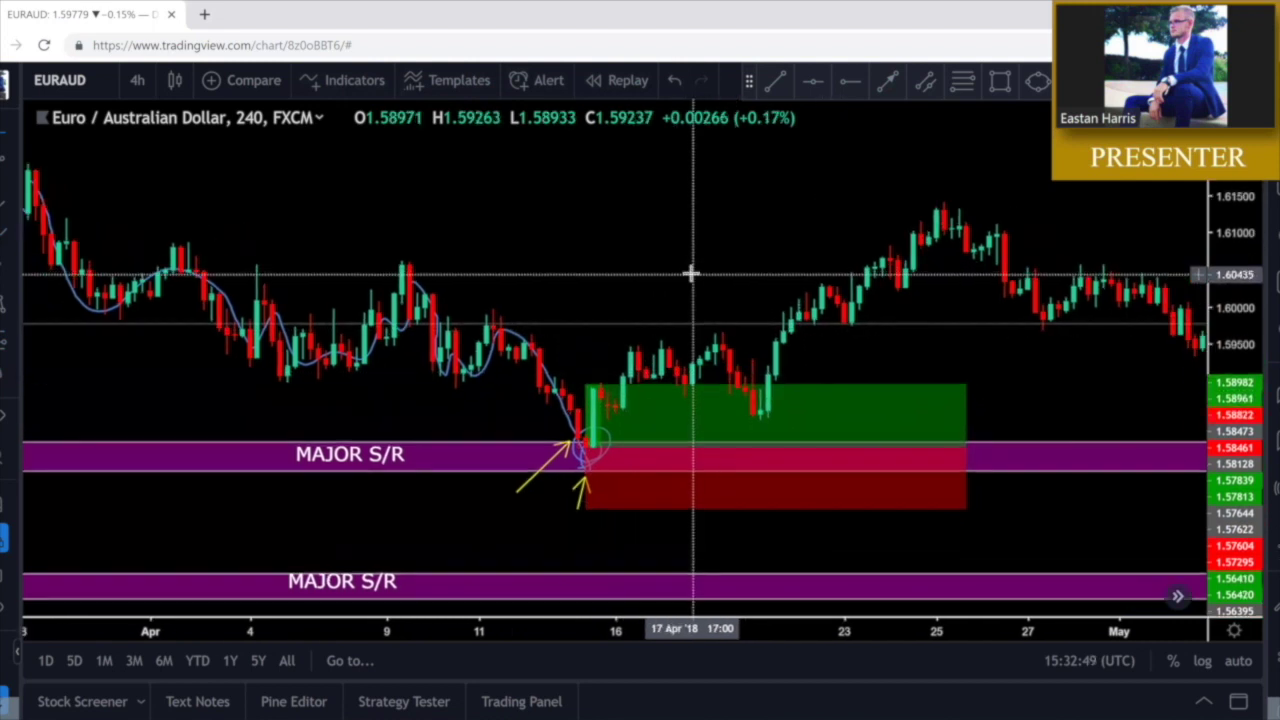
scroll(690, 272, down, 5)
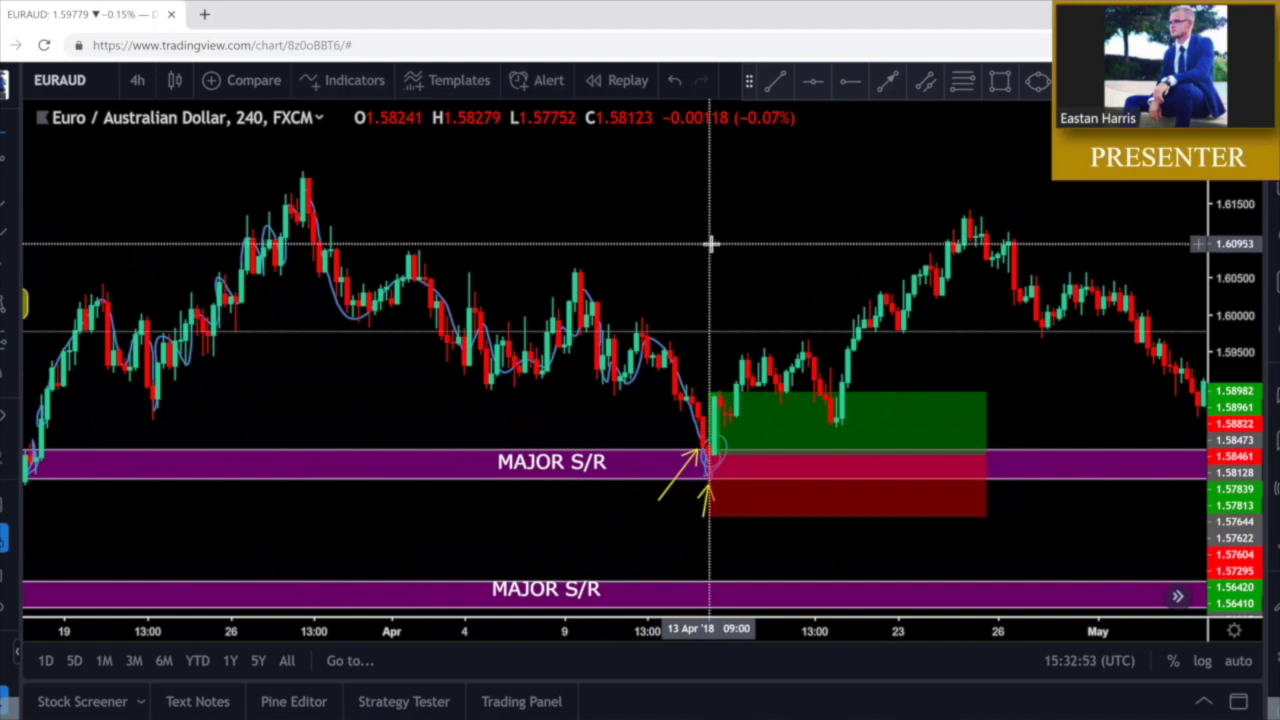
scroll(706, 263, down, 3)
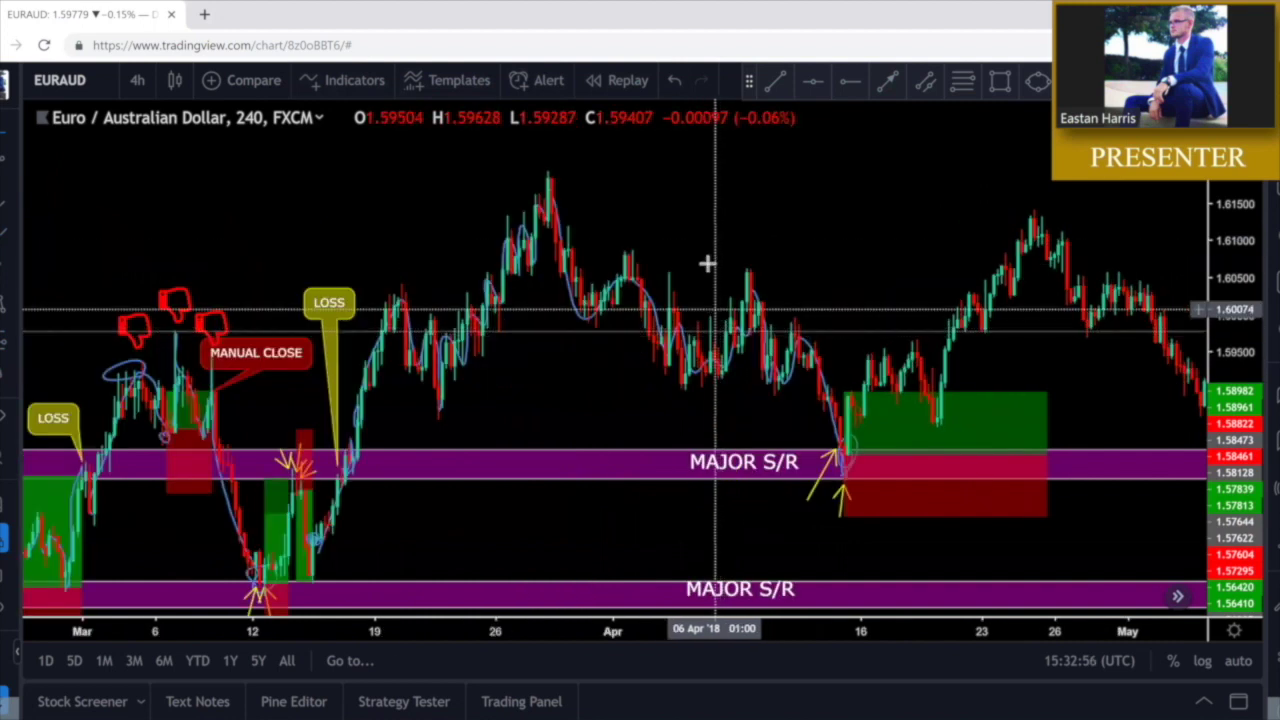
Raise the mid-April long position's profit target to 1.61822 and lower its stop level to 1.57007
drag(713, 236, 807, 300)
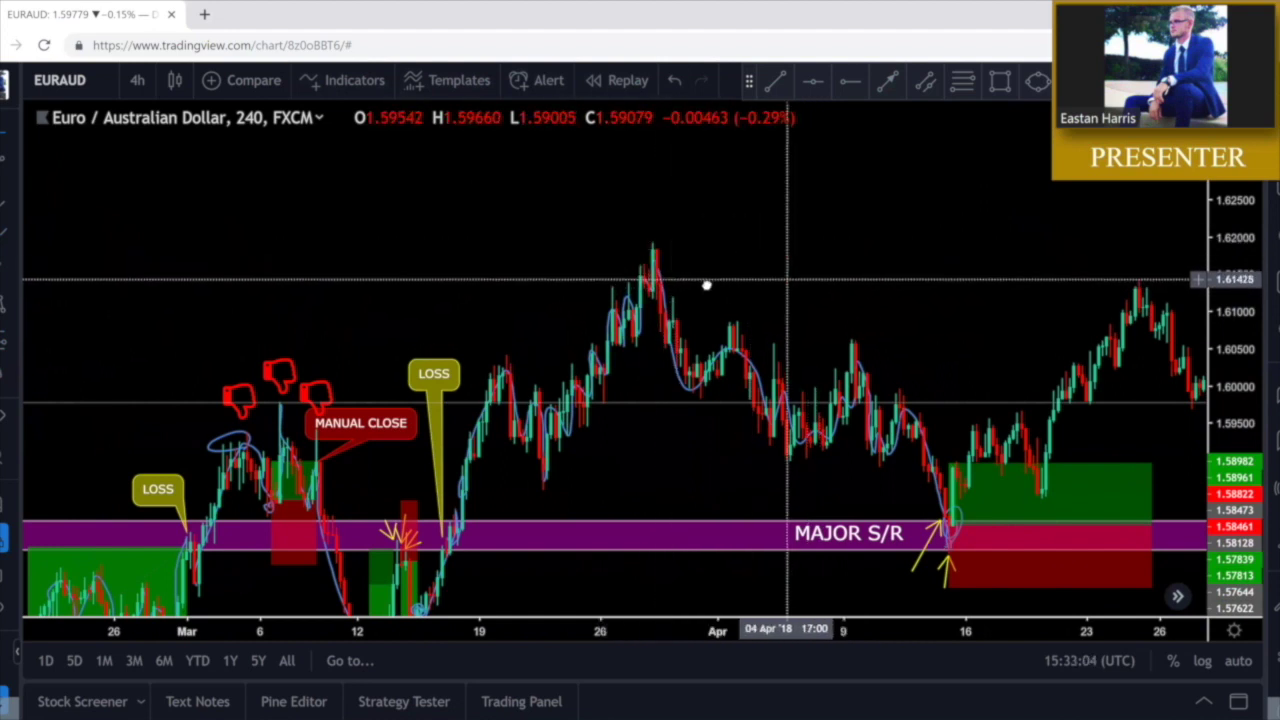
scroll(690, 282, right, 3)
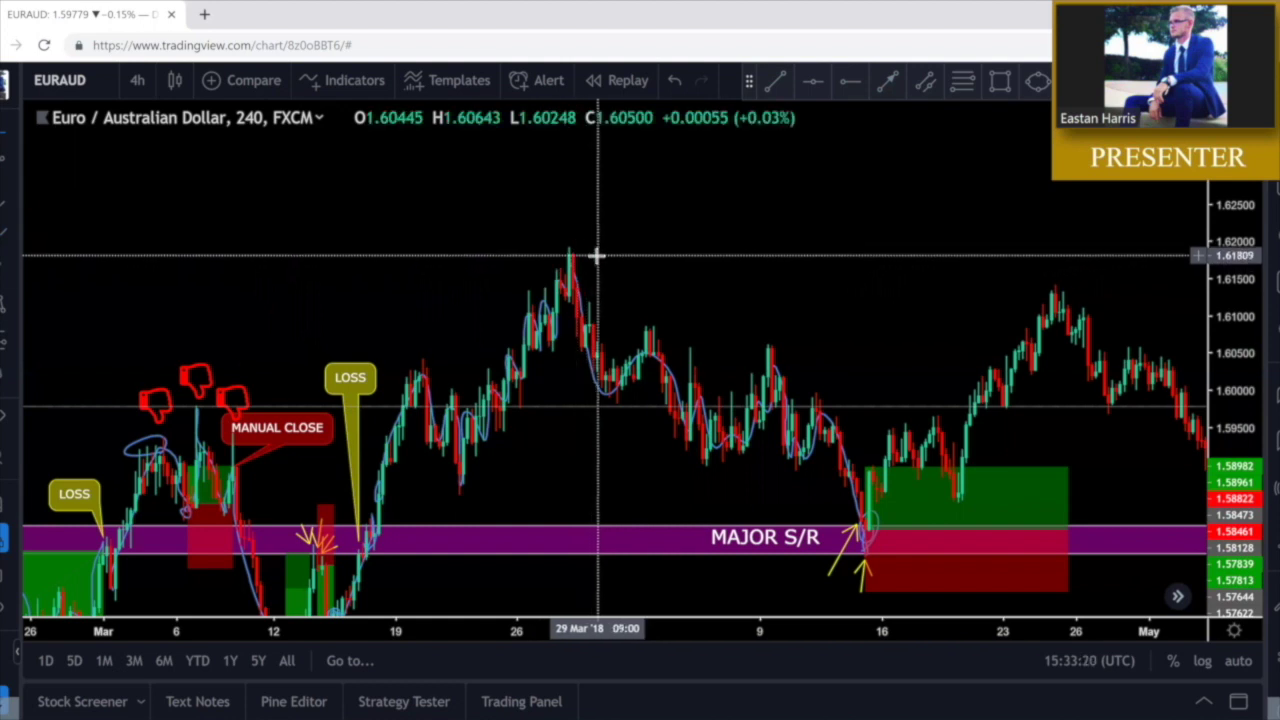
scroll(859, 333, up, 3)
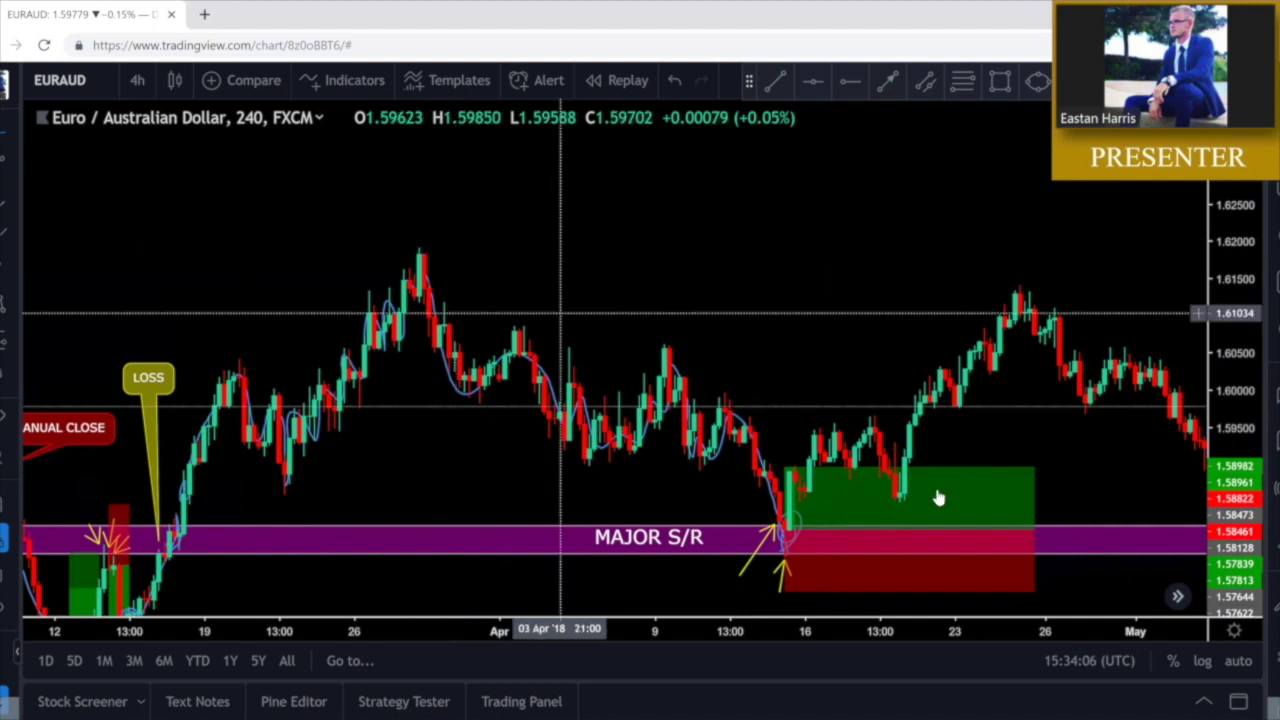
drag(785, 467, 751, 283)
click(751, 283)
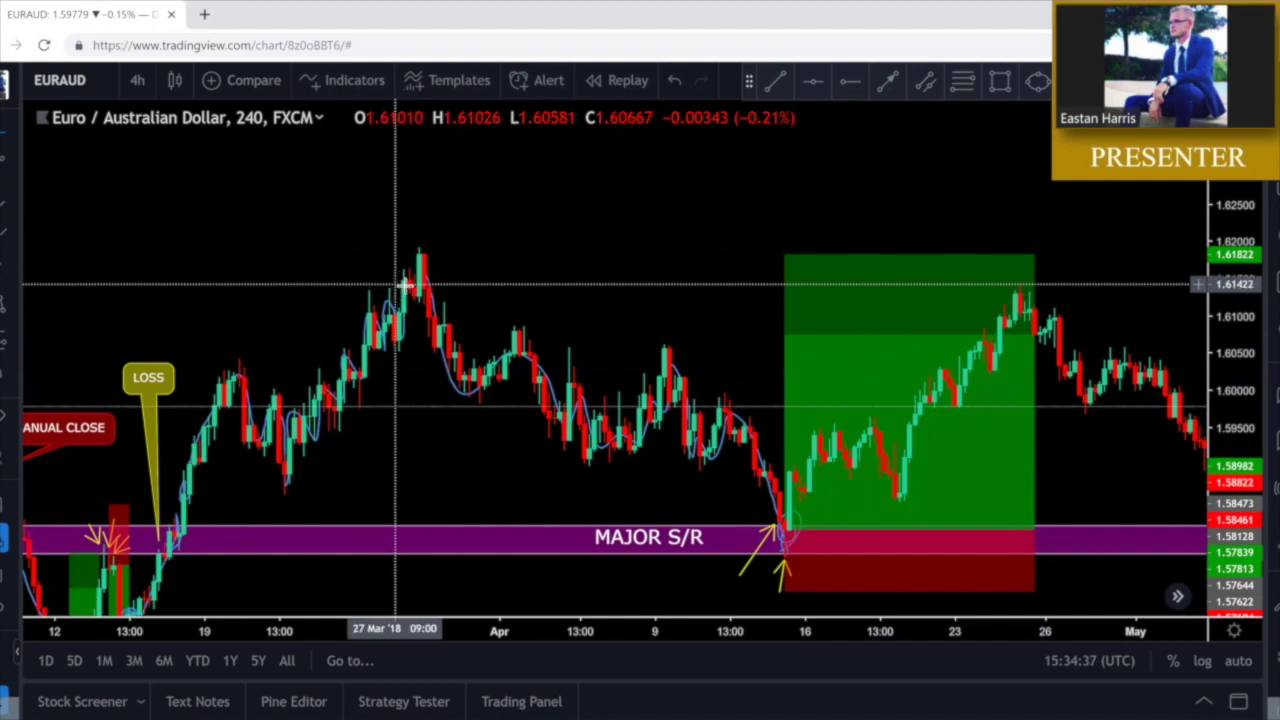
scroll(744, 478, down, 1)
drag(714, 457, 669, 353)
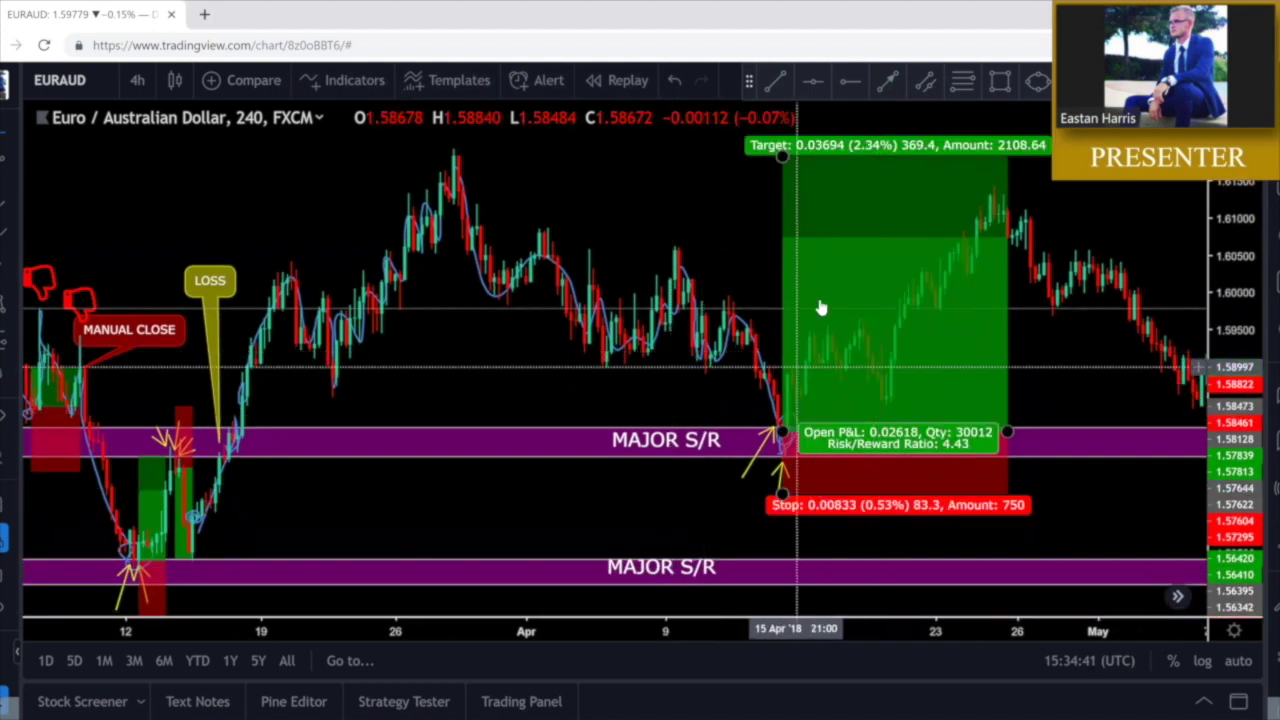
mouse_move(781, 493)
mouse_down()
mouse_move(787, 511)
mouse_move(775, 516)
mouse_up()
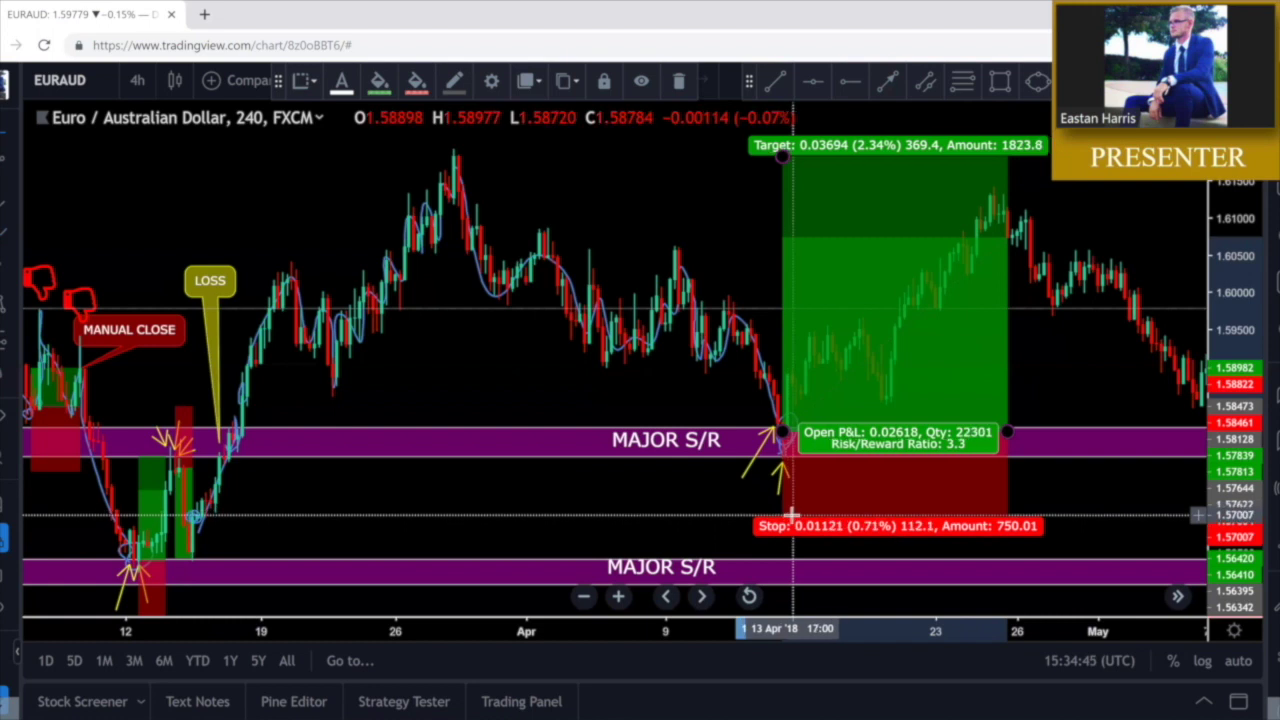
click(737, 499)
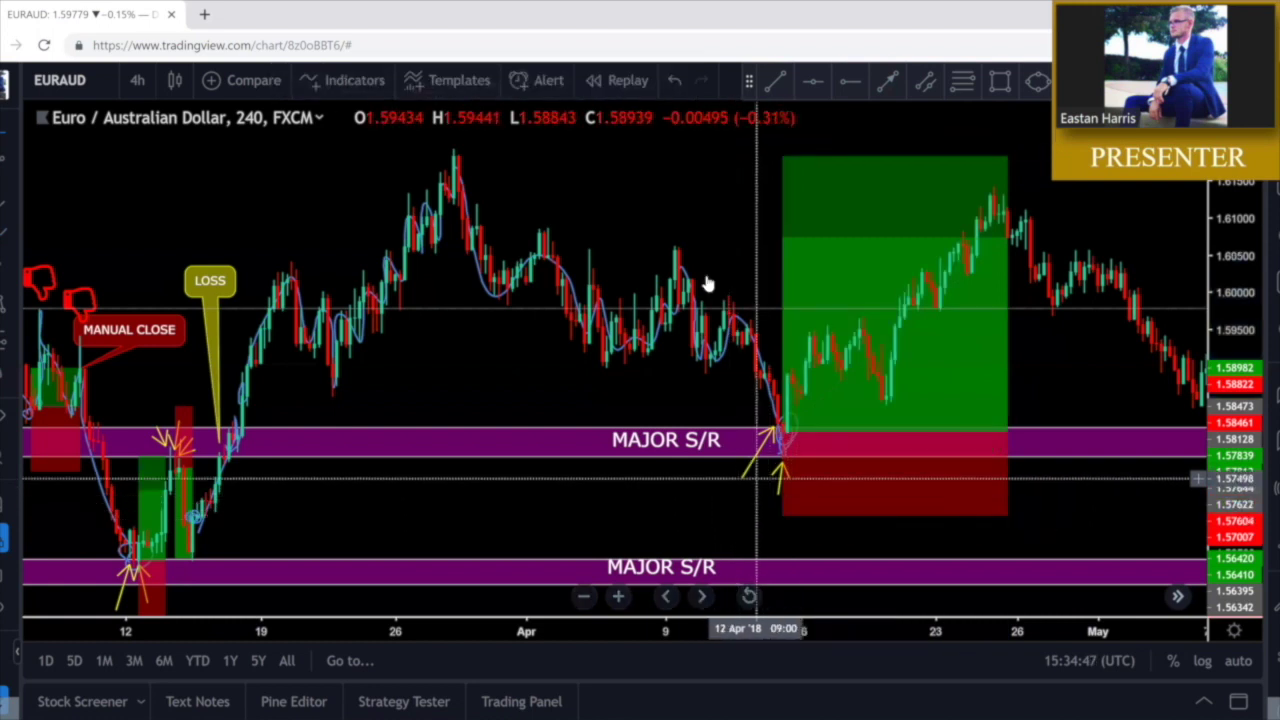
Trace the price swings from the long entry up to the late-April high with the brush, and widen the position to about 26 April
drag(632, 404, 584, 425)
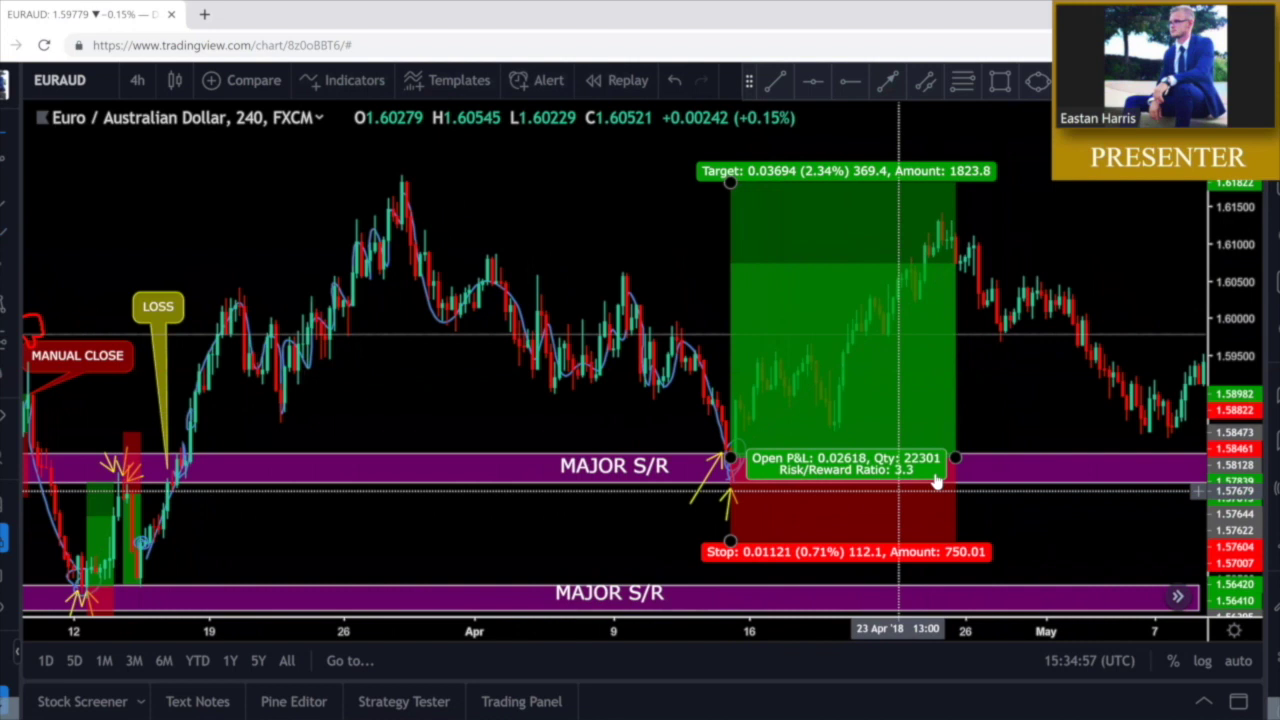
click(998, 405)
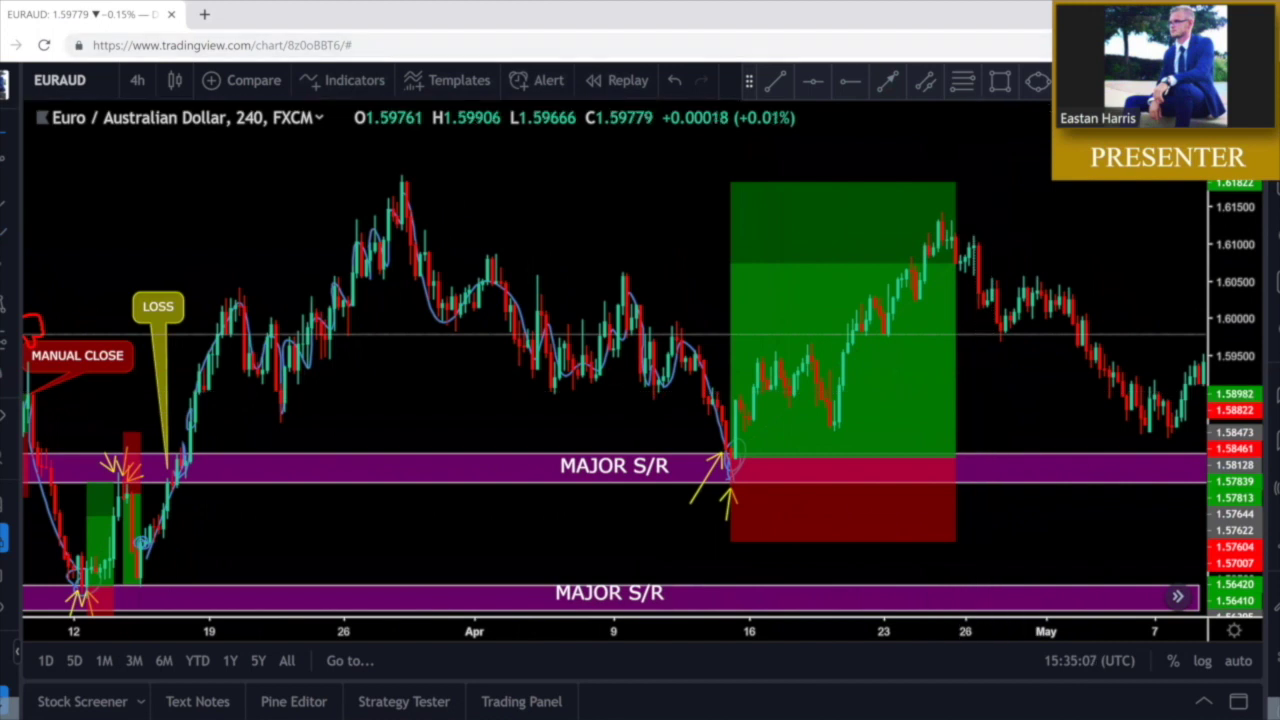
drag(734, 463, 742, 400)
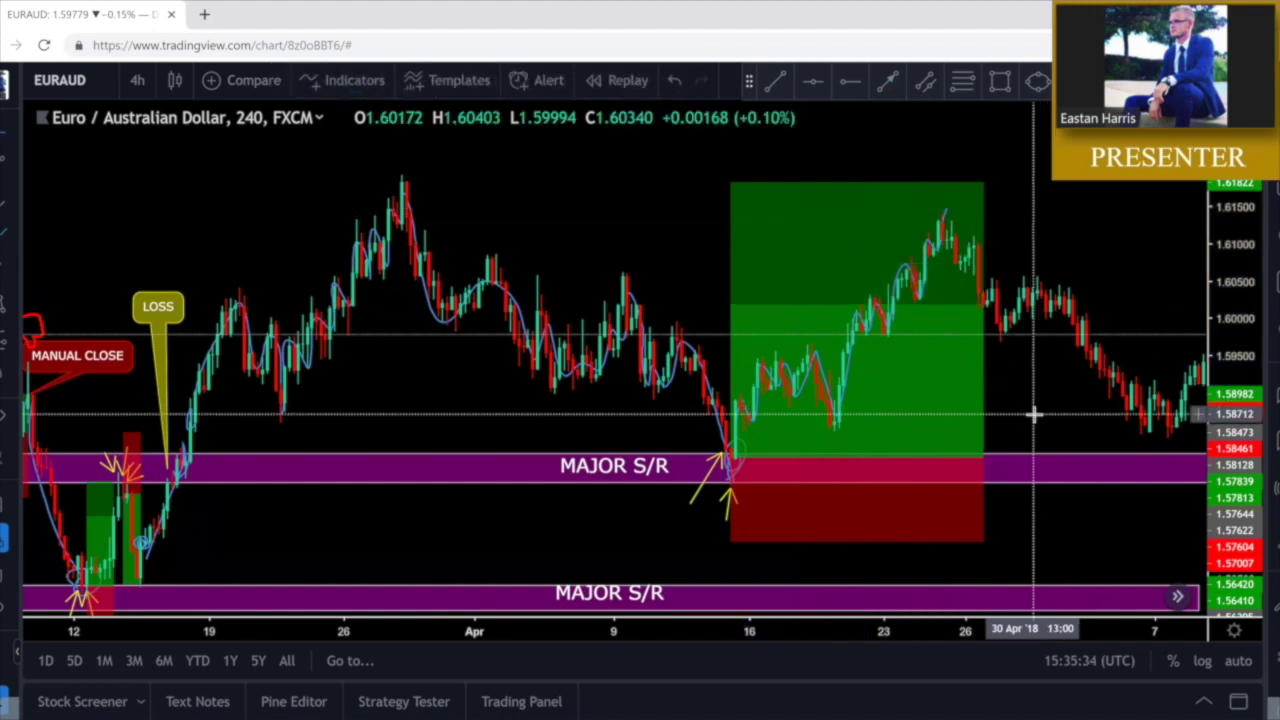
Draw three yellow downward arrows above the swing highs of about 2, 4 and 9 April
click(887, 80)
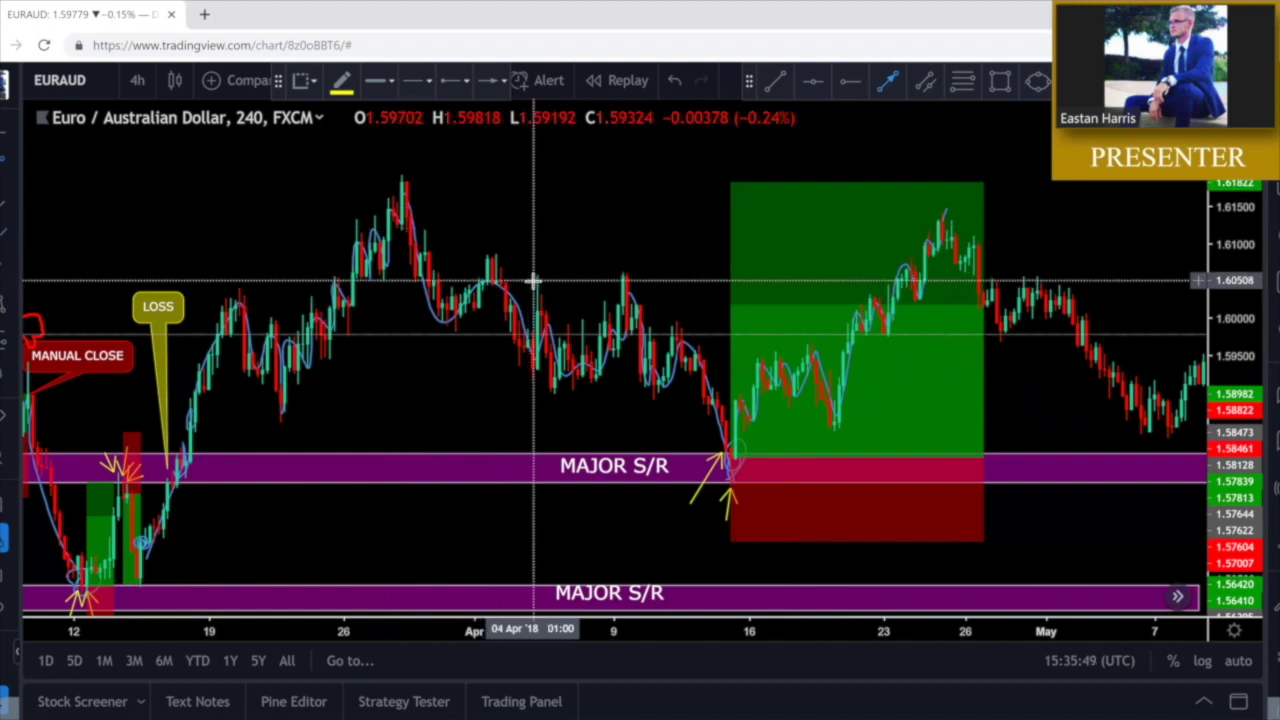
click(492, 211)
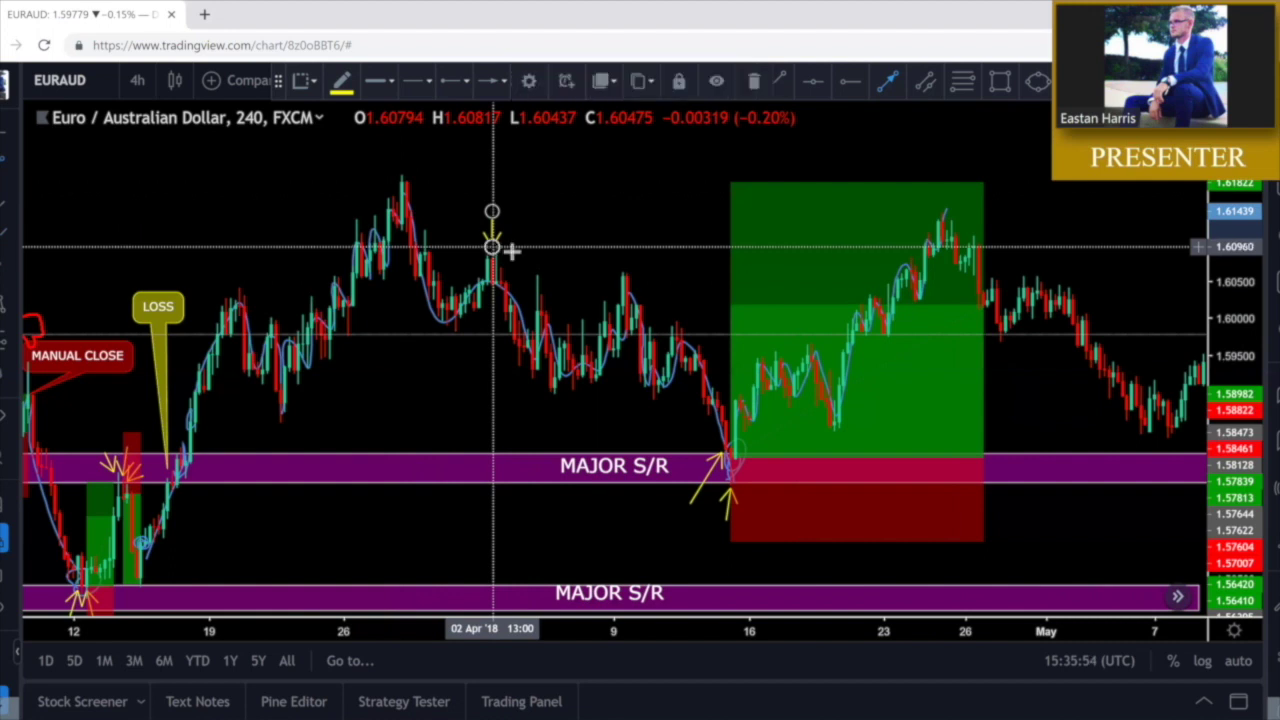
drag(537, 237, 538, 262)
drag(618, 233, 622, 267)
click(638, 233)
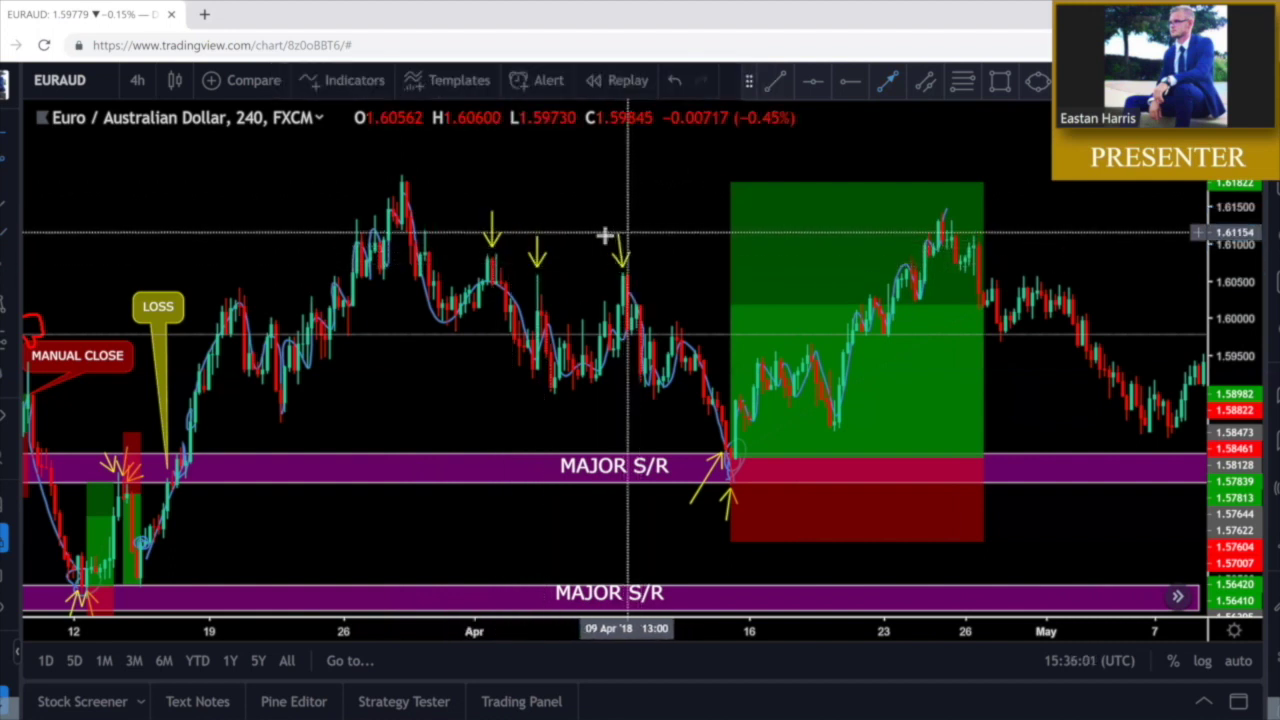
click(619, 236)
click(673, 203)
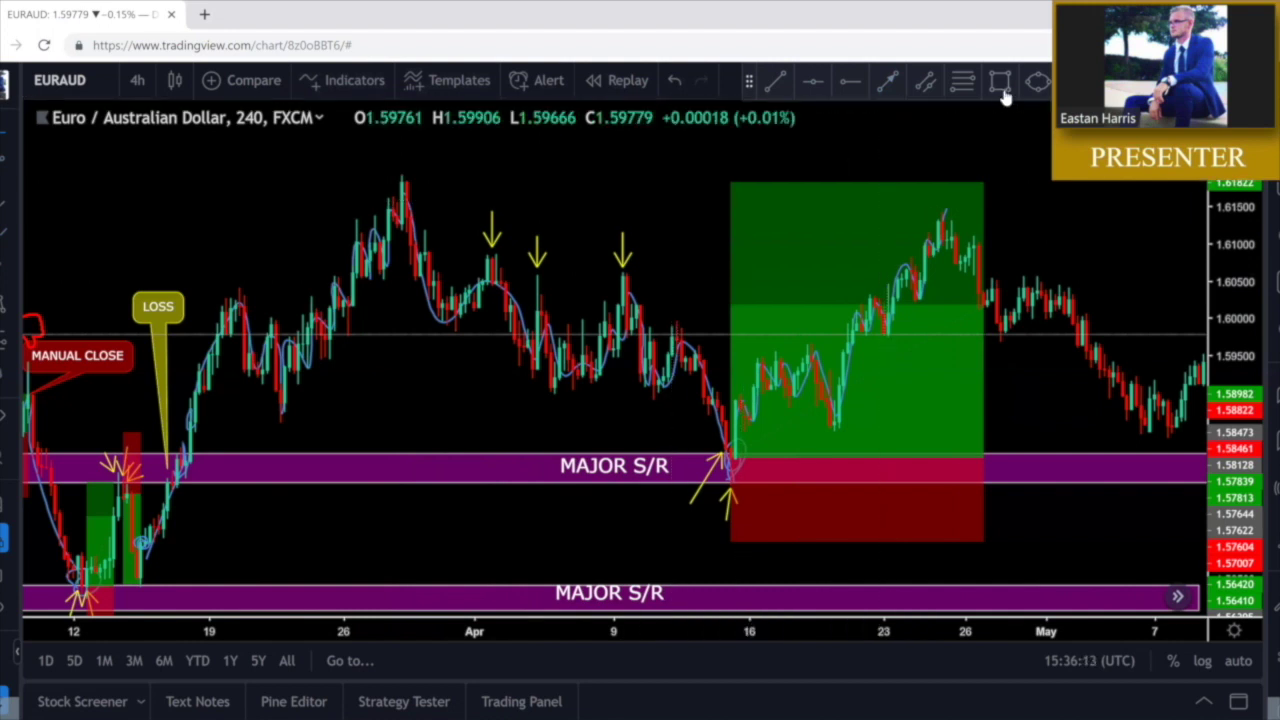
Draw a rectangle zone under the three arrows from 30 March to 1 May, between 1.60844 and 1.60586, and fill it yellow
click(607, 378)
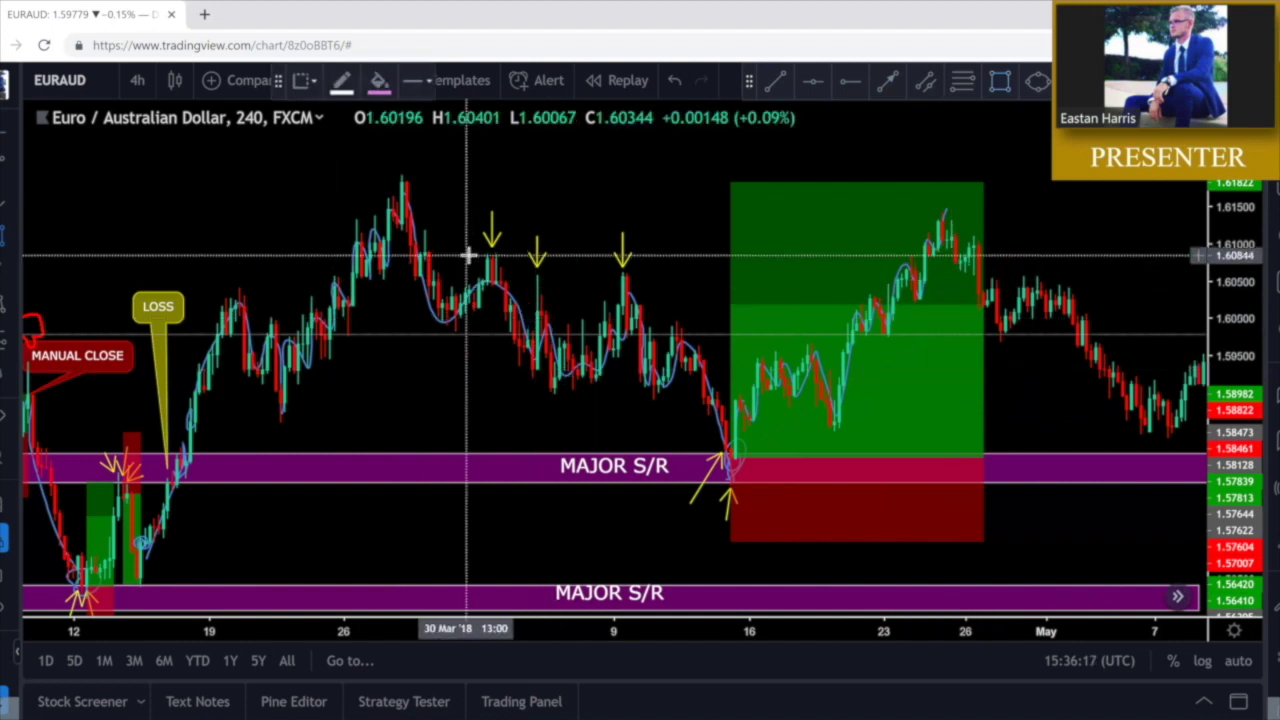
mouse_move(465, 255)
mouse_down()
mouse_move(880, 309)
mouse_move(1031, 303)
mouse_move(1069, 274)
mouse_up()
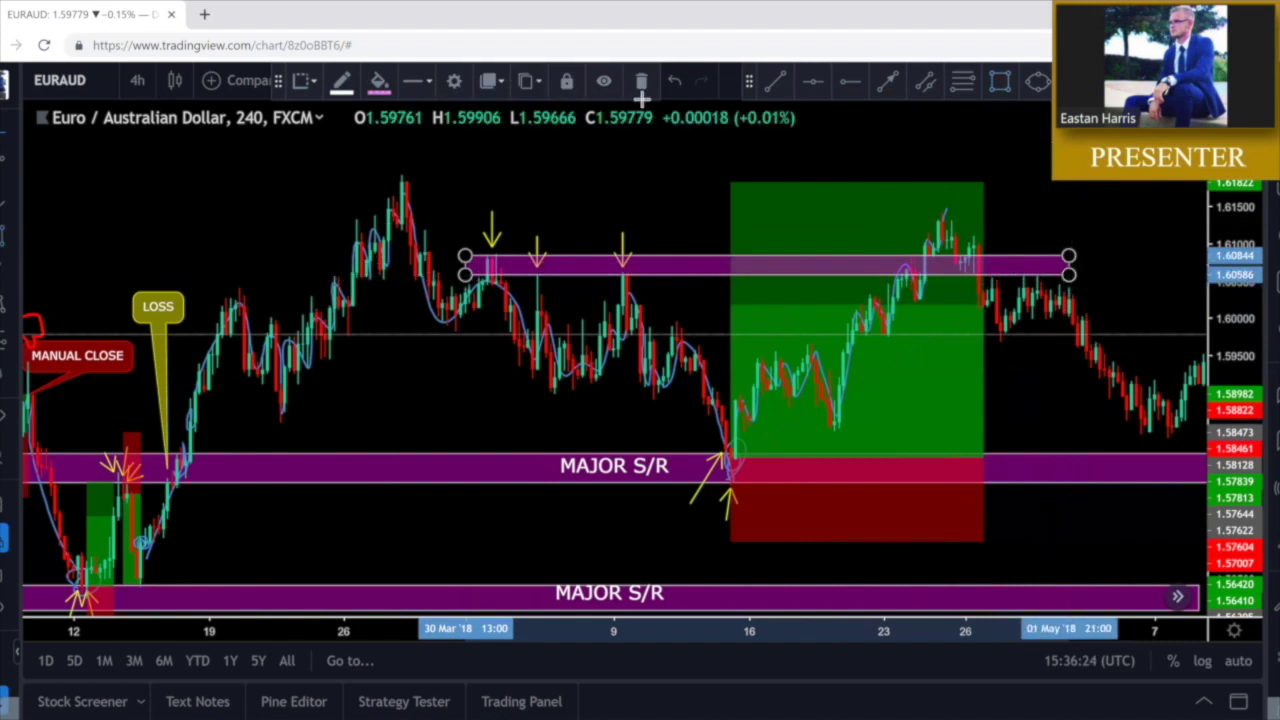
click(379, 80)
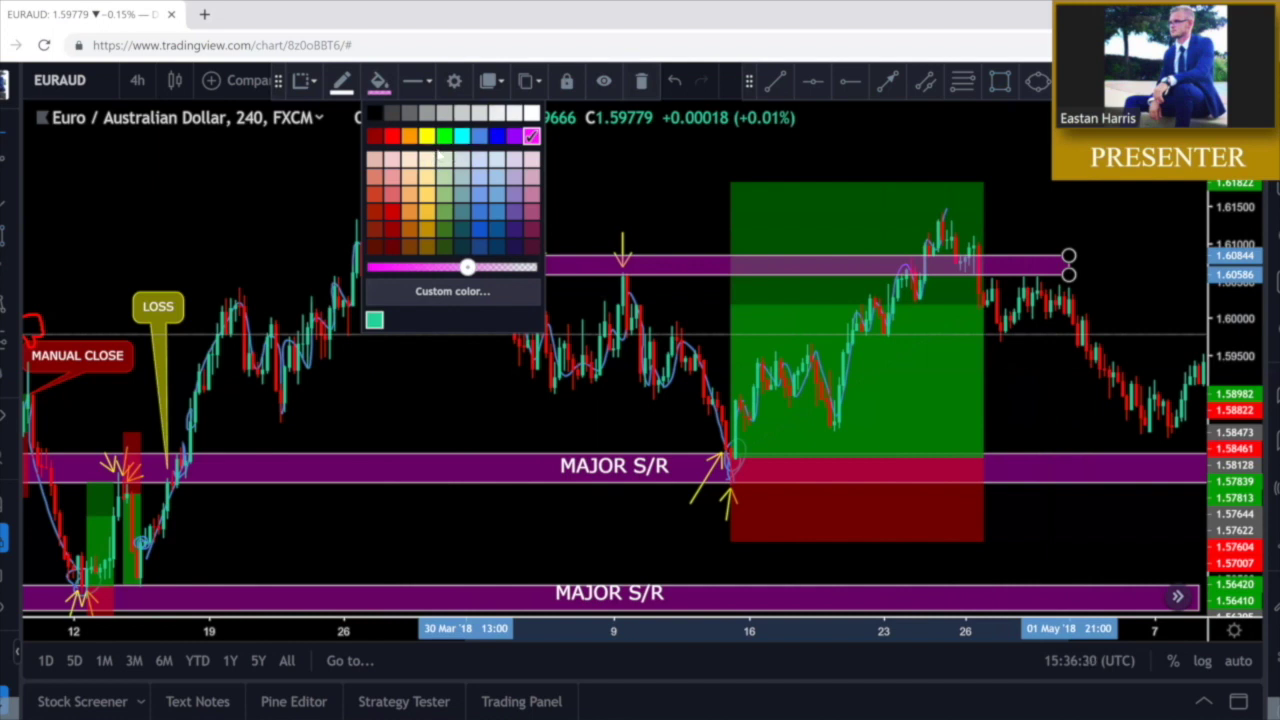
click(427, 136)
click(686, 297)
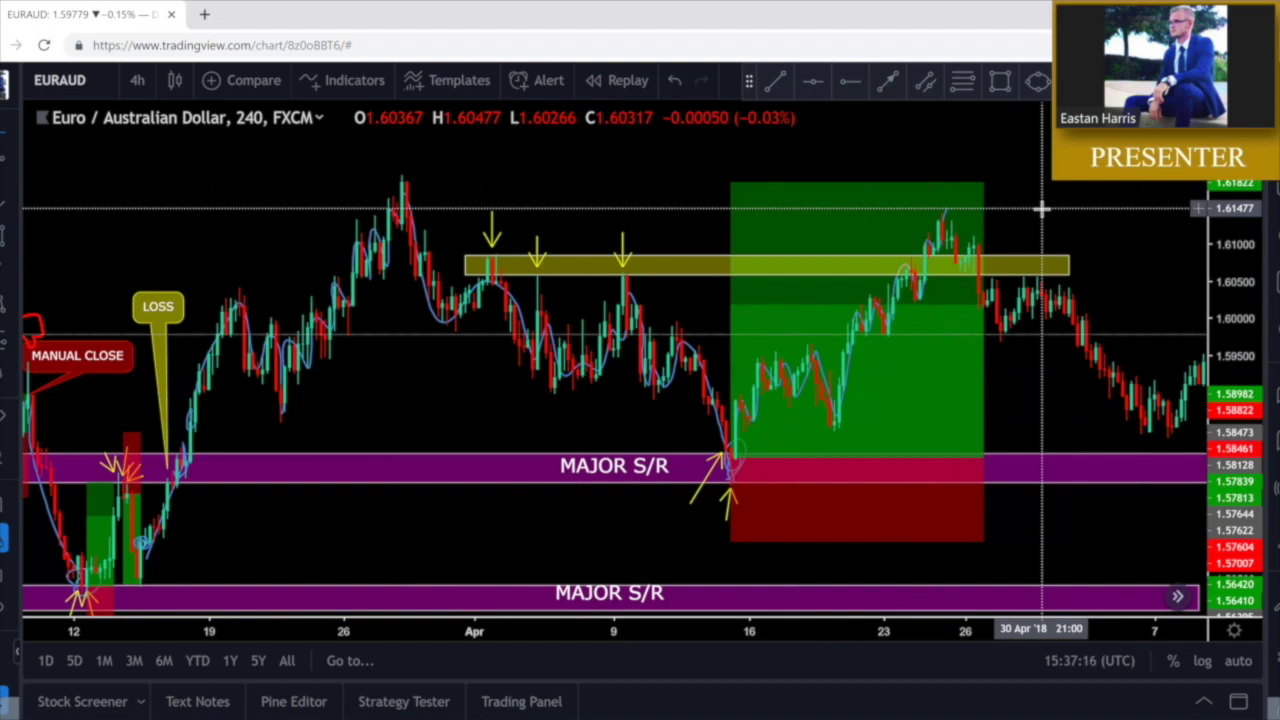
Shorten the long position so that it ends about 24 April
click(983, 458)
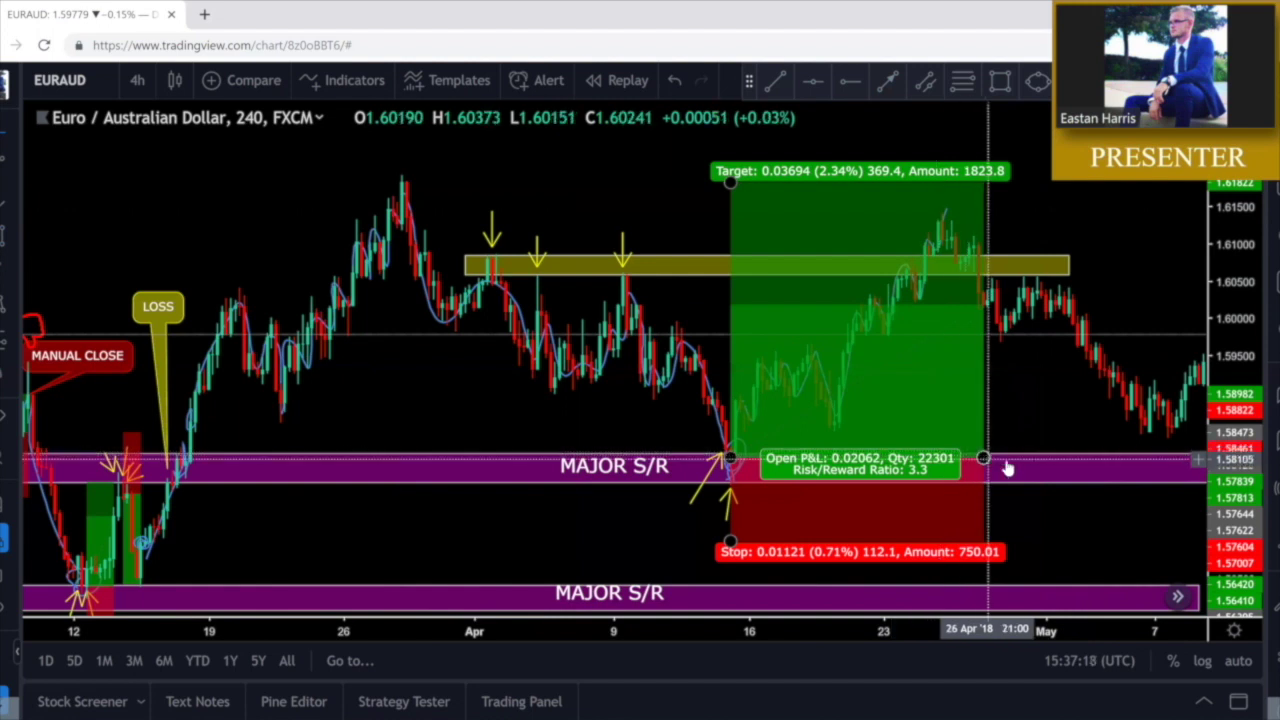
drag(983, 462, 929, 458)
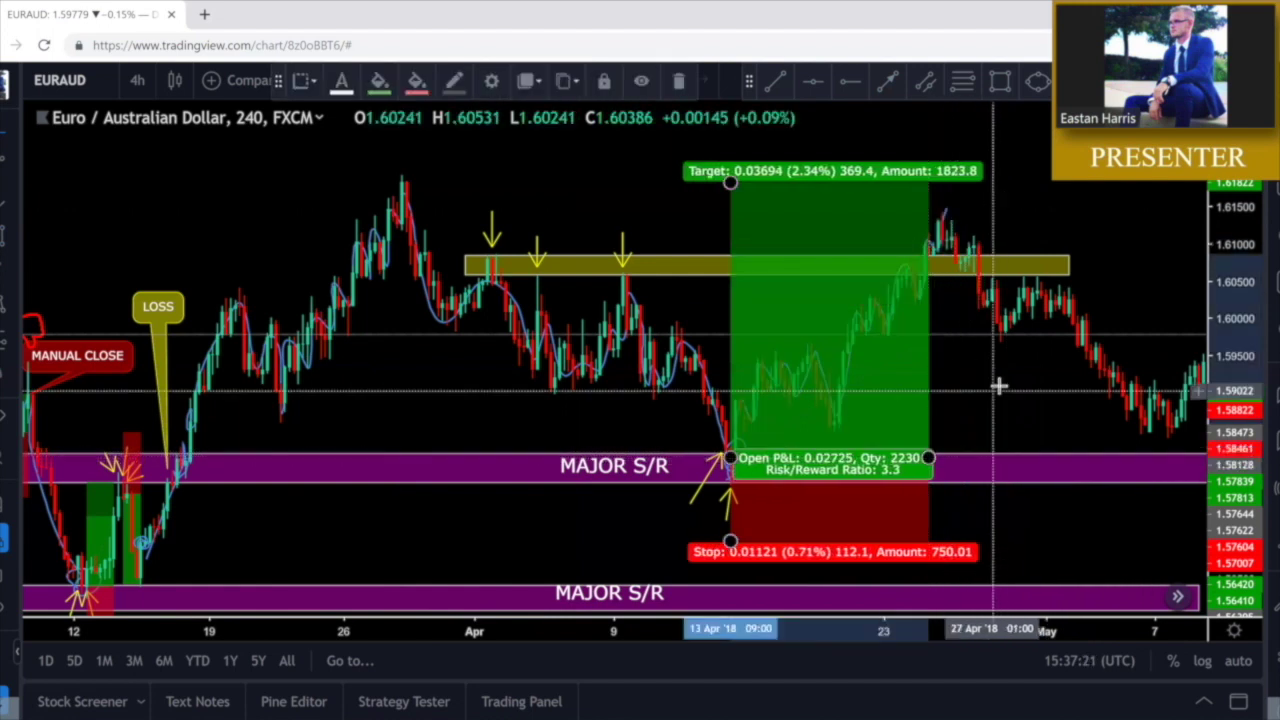
click(1037, 406)
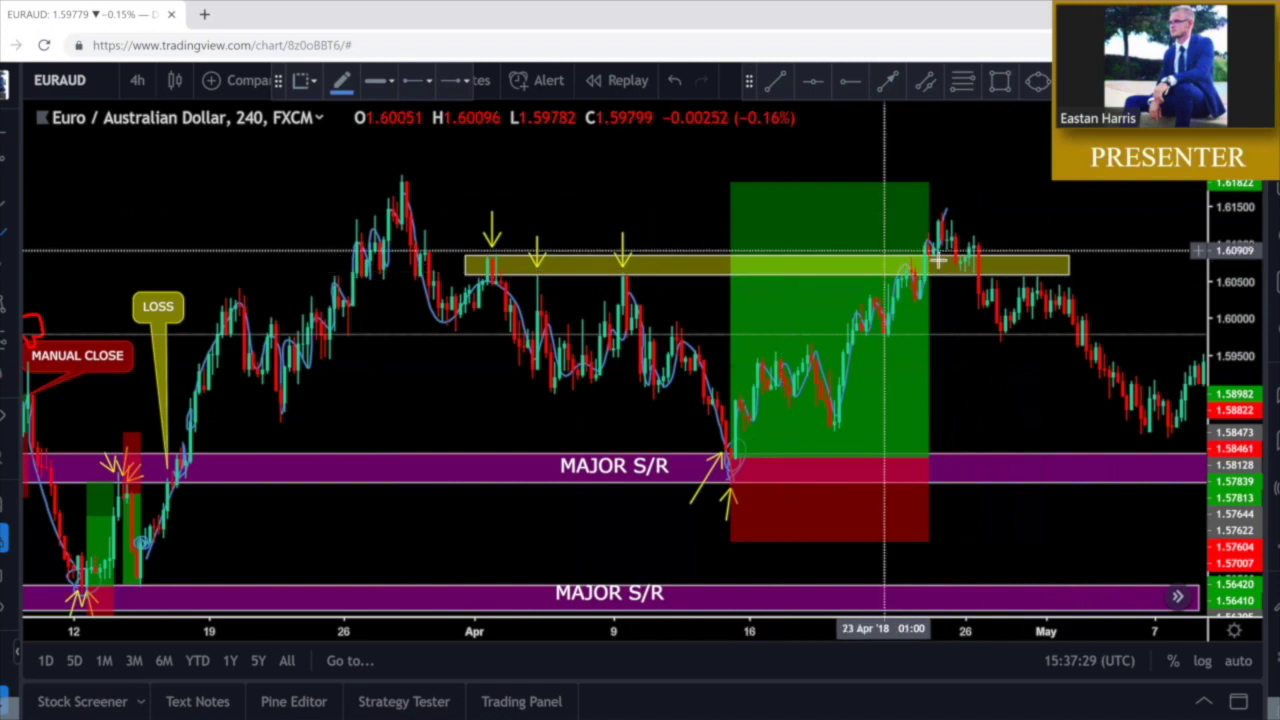
Trace the price drop from the late-April high down through the yellow zone with the brush
mouse_move(946, 220)
mouse_down()
mouse_move(961, 269)
mouse_move(972, 242)
mouse_up()
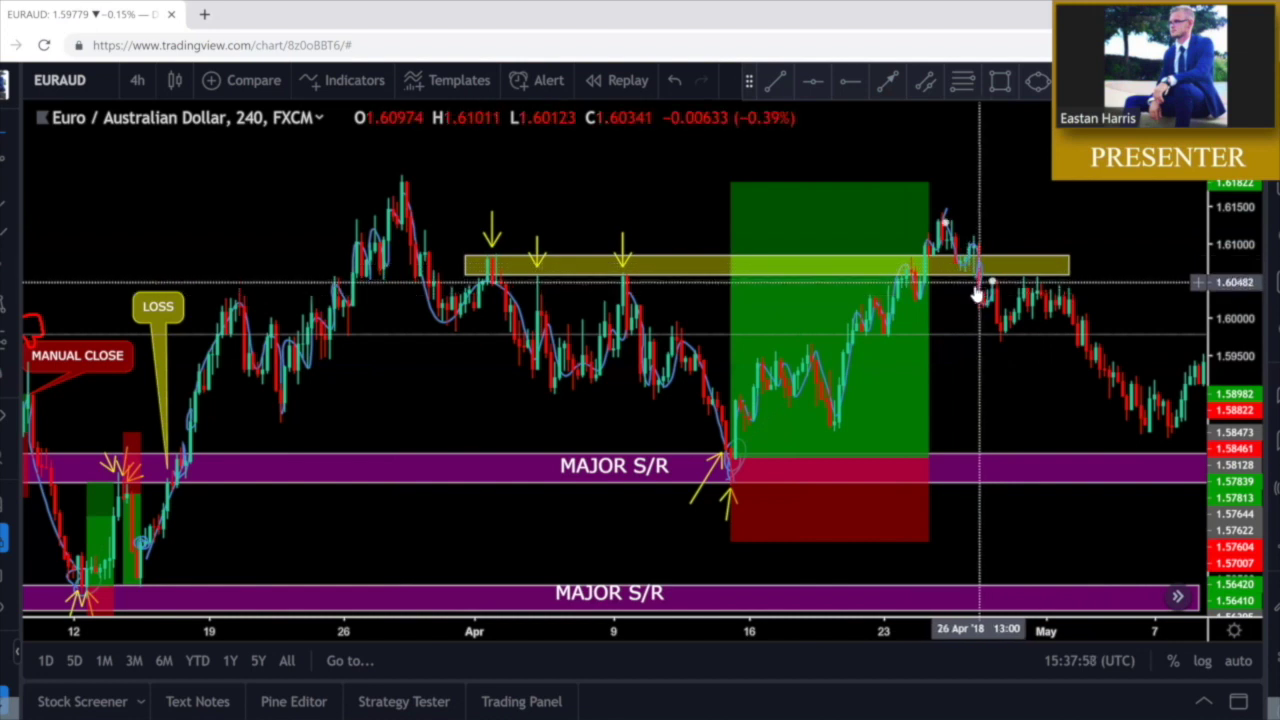
scroll(1000, 293, up, 1)
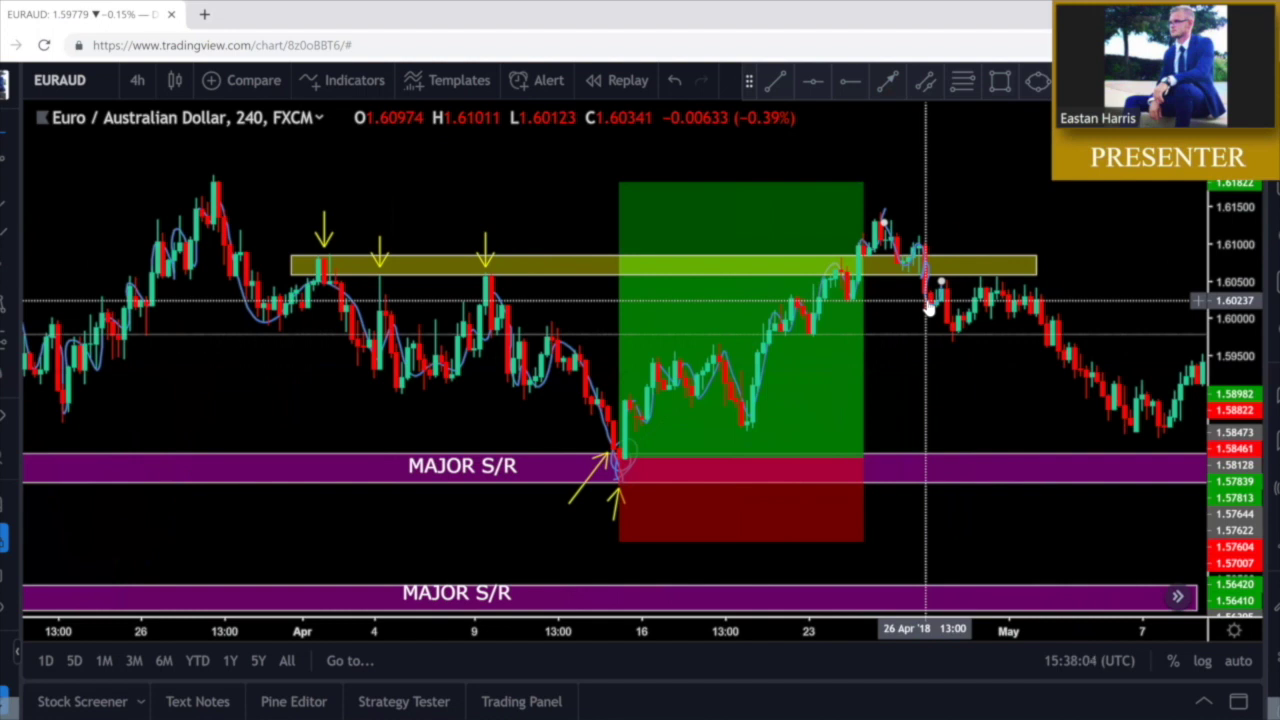
click(920, 272)
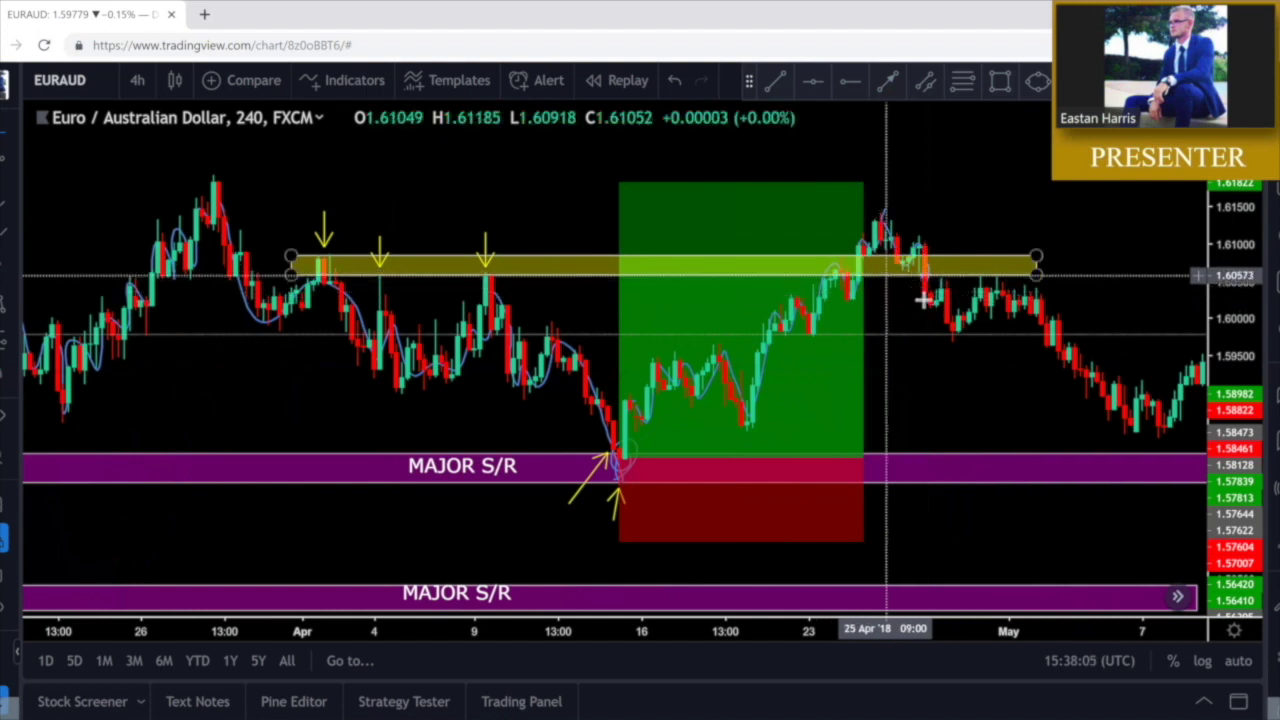
click(916, 289)
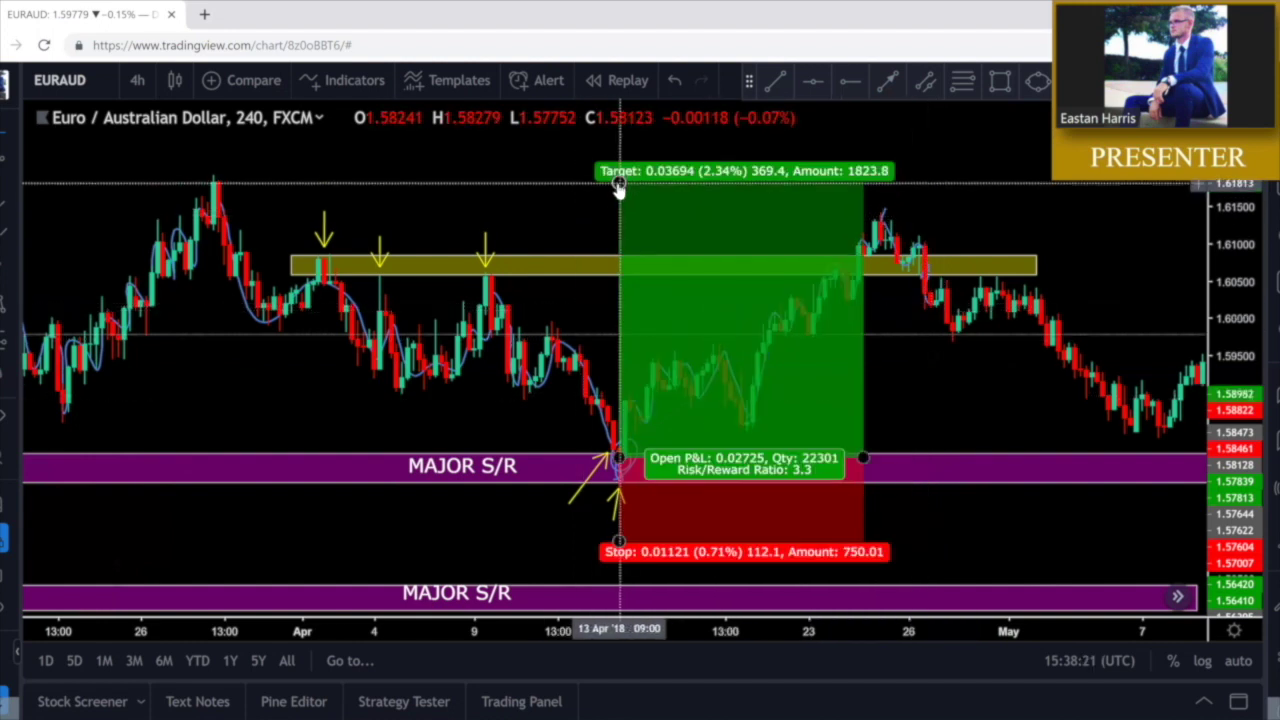
Lower the long position's target to 1.60379 and extend the position to 26 April 21:00
drag(623, 188, 626, 291)
drag(863, 457, 939, 465)
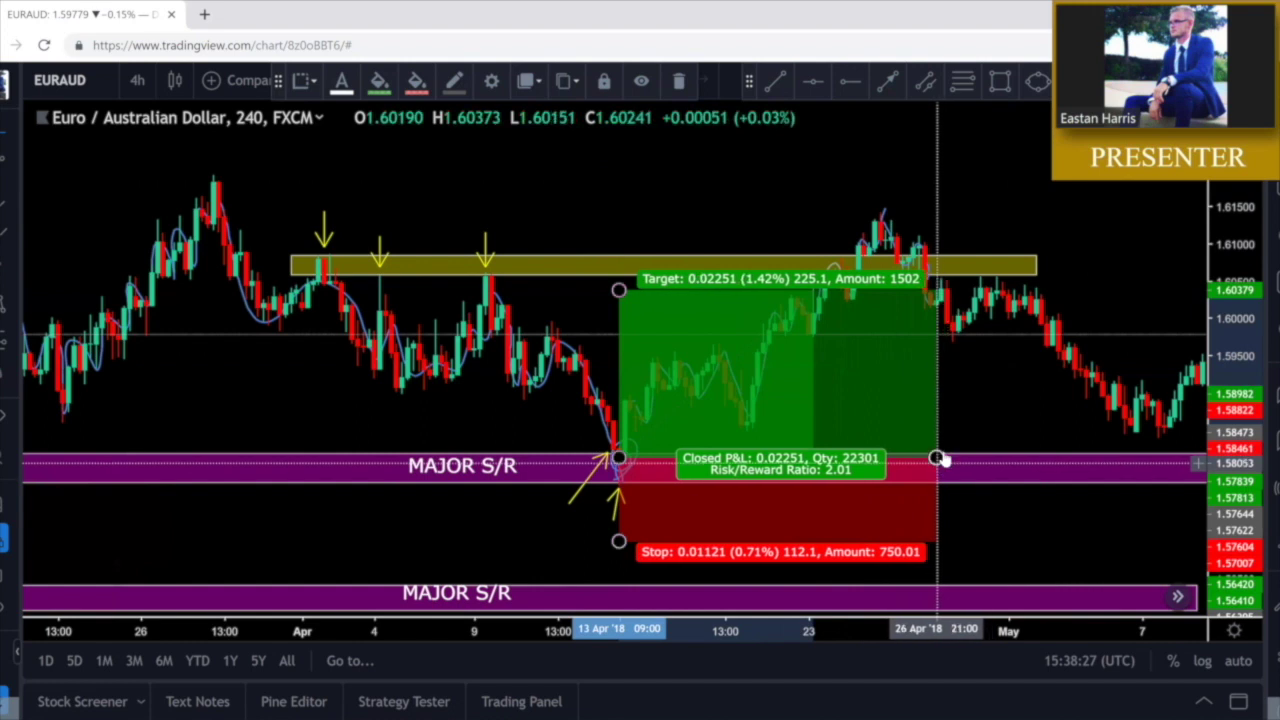
click(1038, 383)
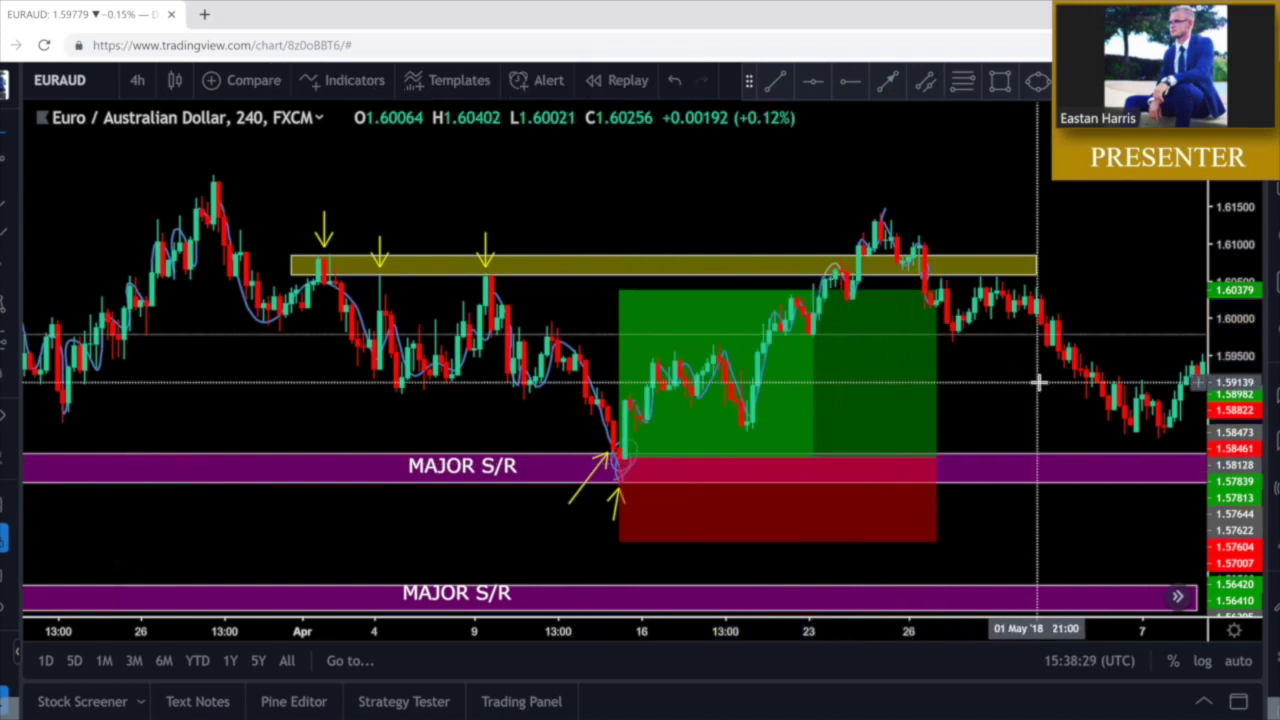
Add a red callout reading MANUAL CLOSE that points to the 26 April candle just below the yellow zone
click(22, 288)
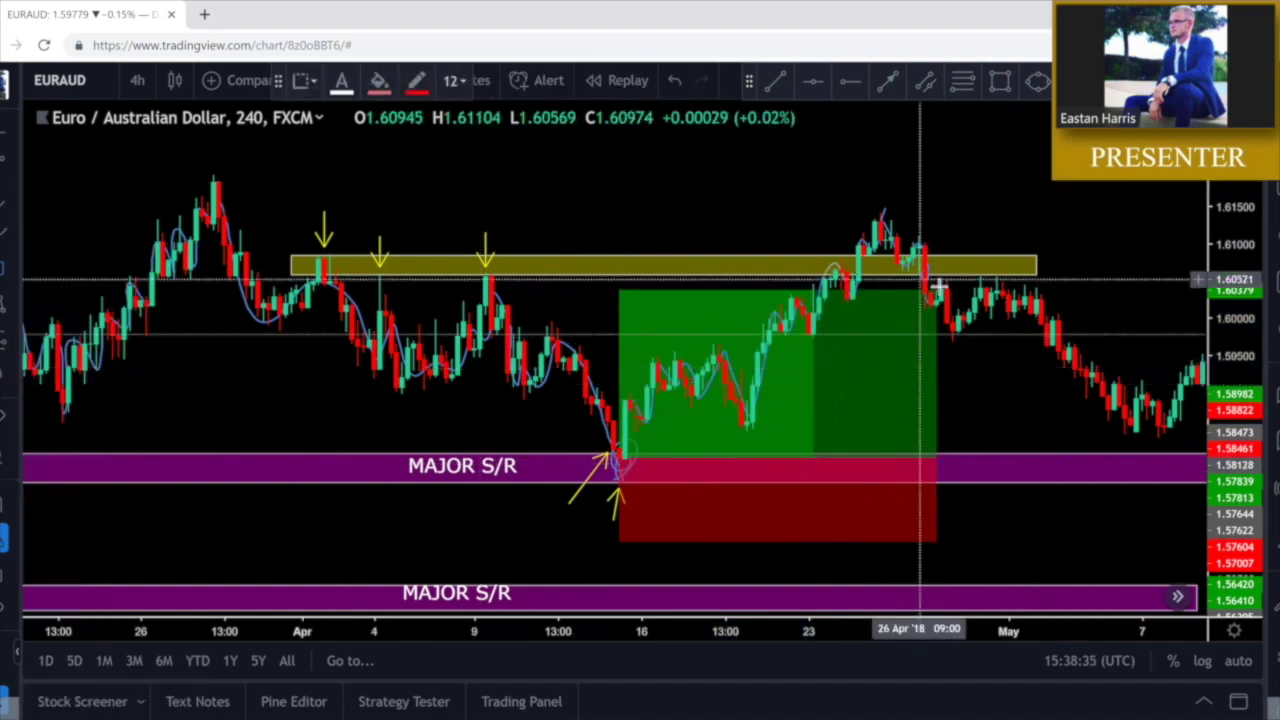
click(934, 234)
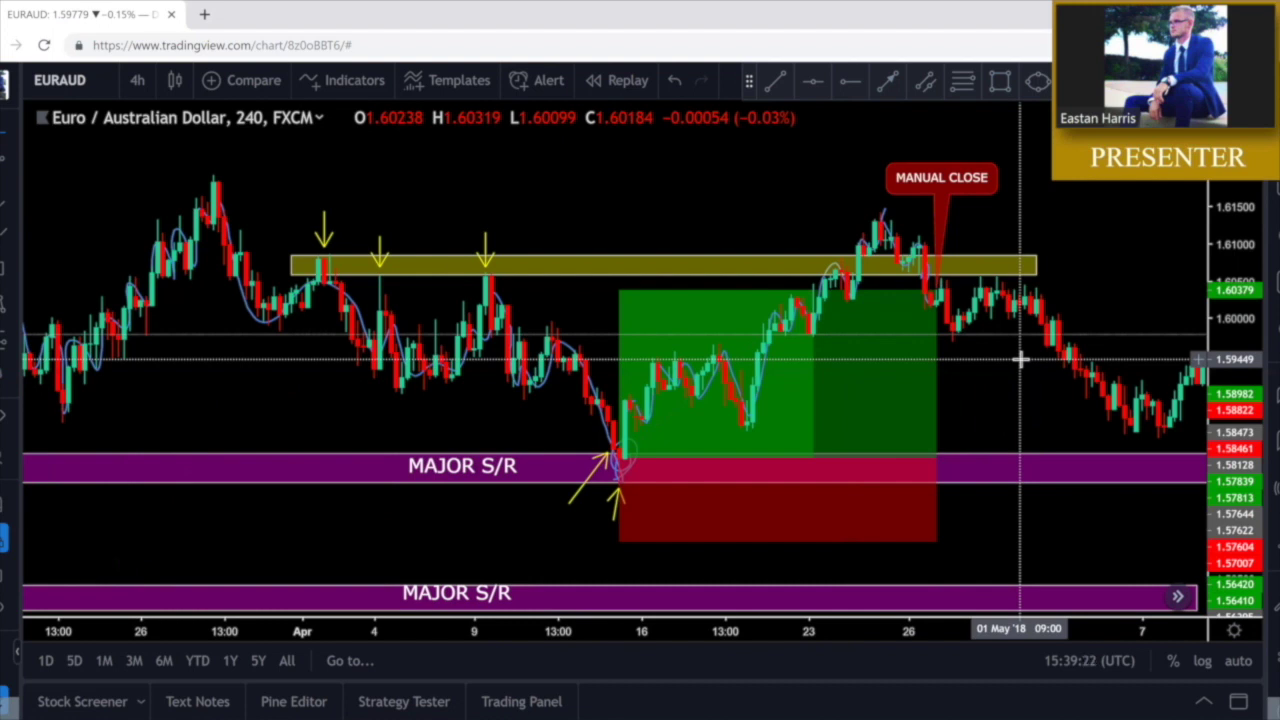
Draw a dashed horizontal ray, color it red, and move it to 1.59320 with its start at about 10 April
click(845, 85)
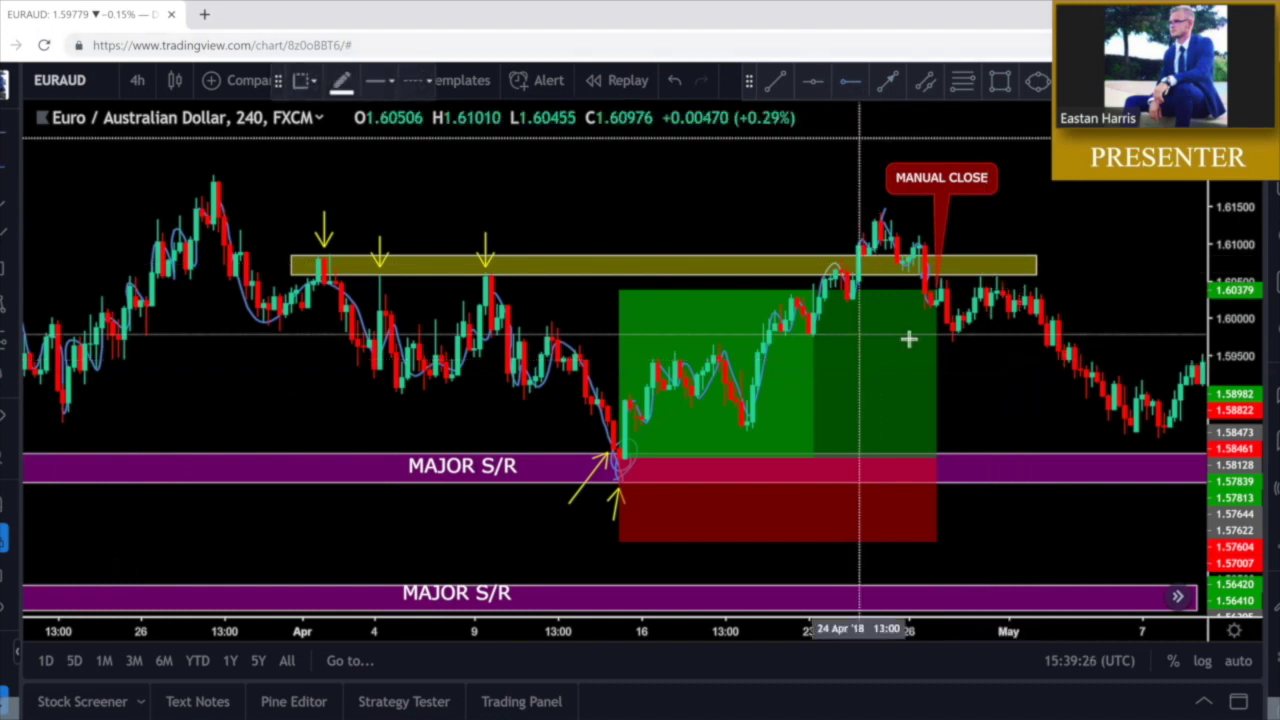
click(843, 373)
drag(943, 374, 903, 389)
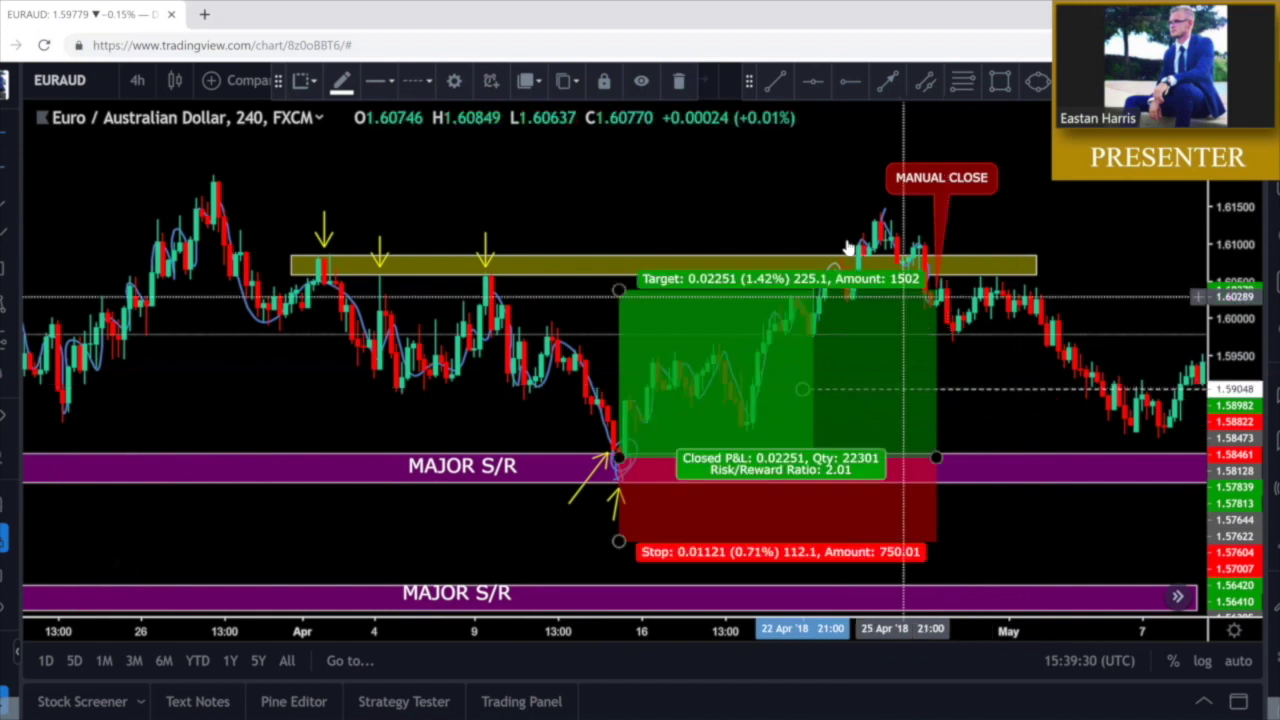
drag(991, 390, 740, 539)
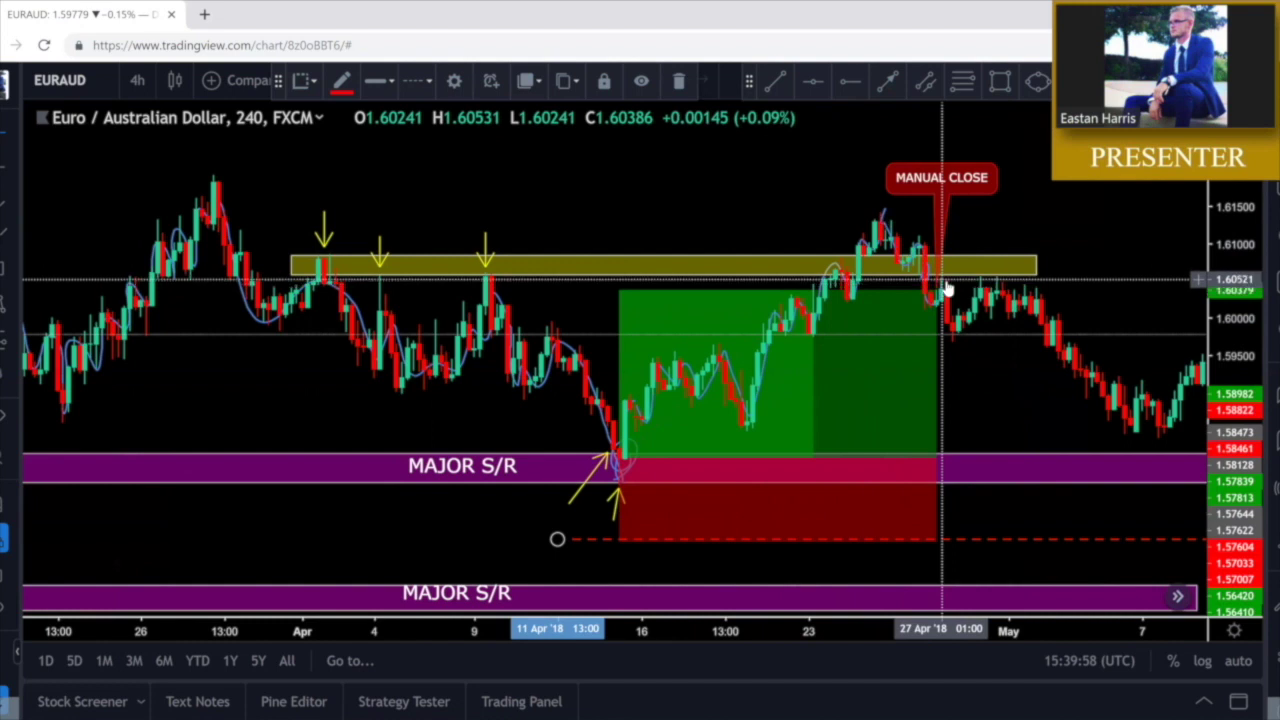
drag(995, 547, 966, 366)
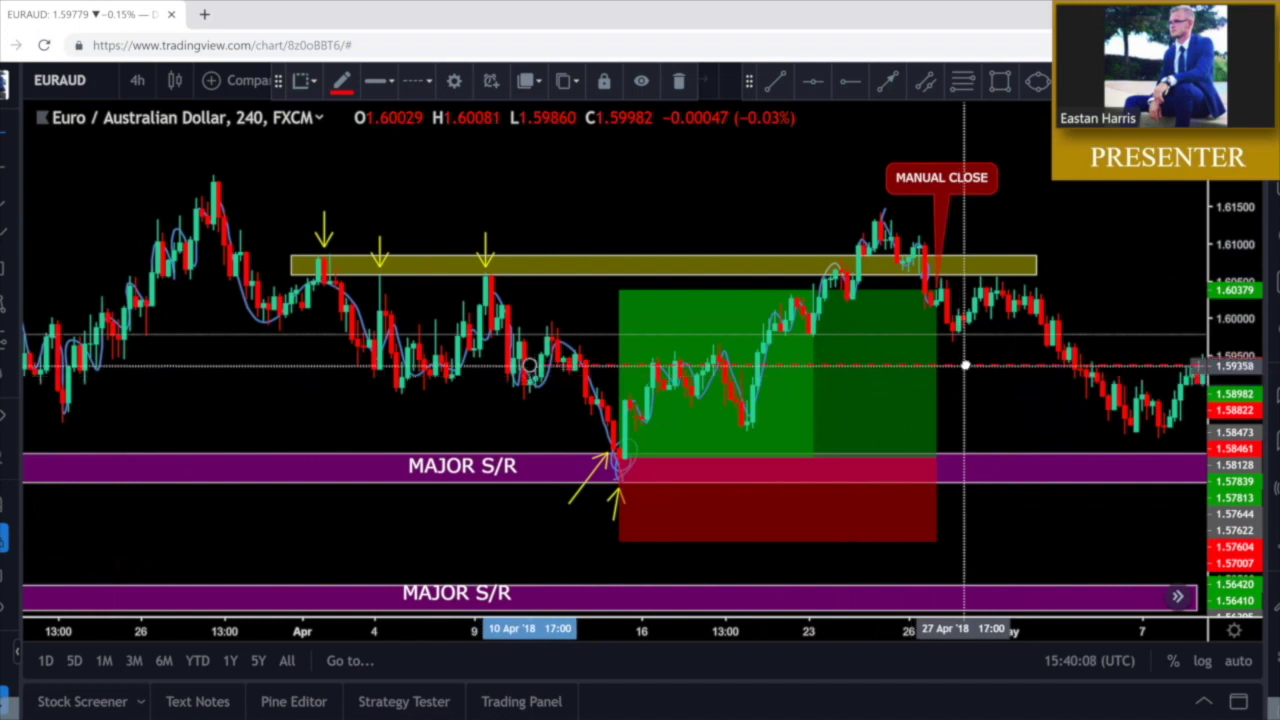
click(980, 418)
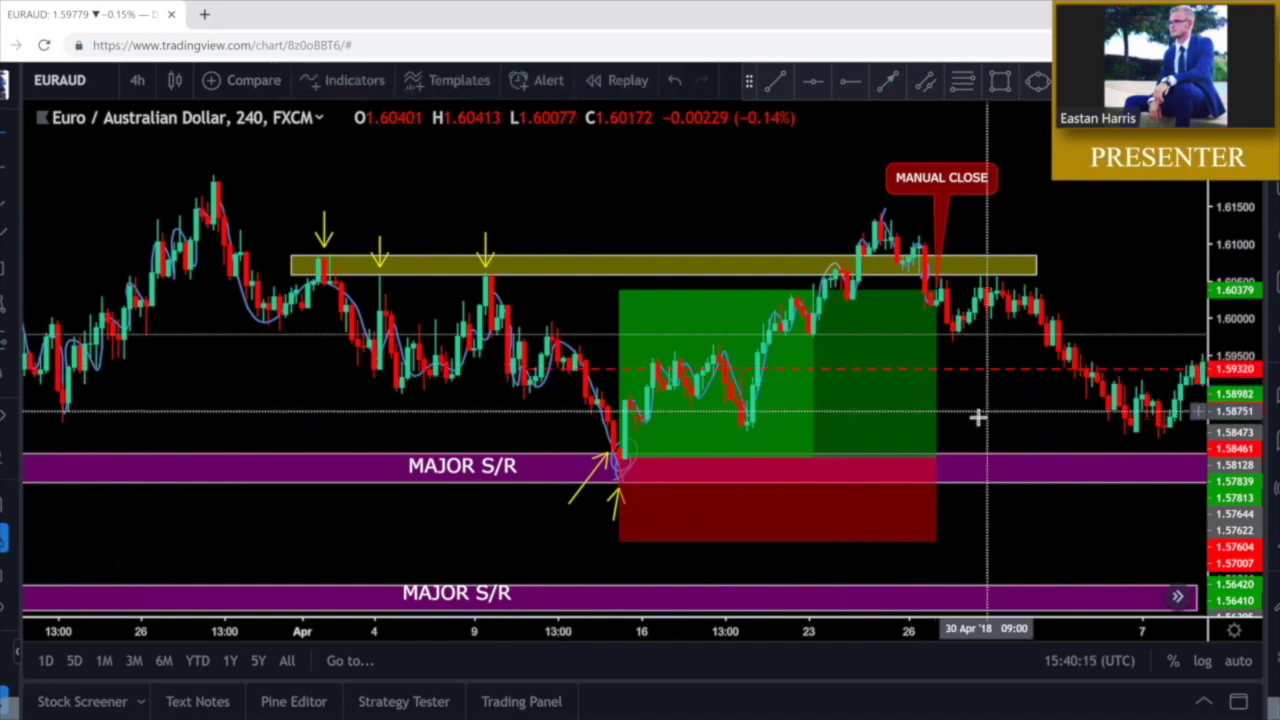
Draw a second yellow rectangle below the first, starting at 4 April 21:00 and 1.59875 and reaching to about early May
click(999, 81)
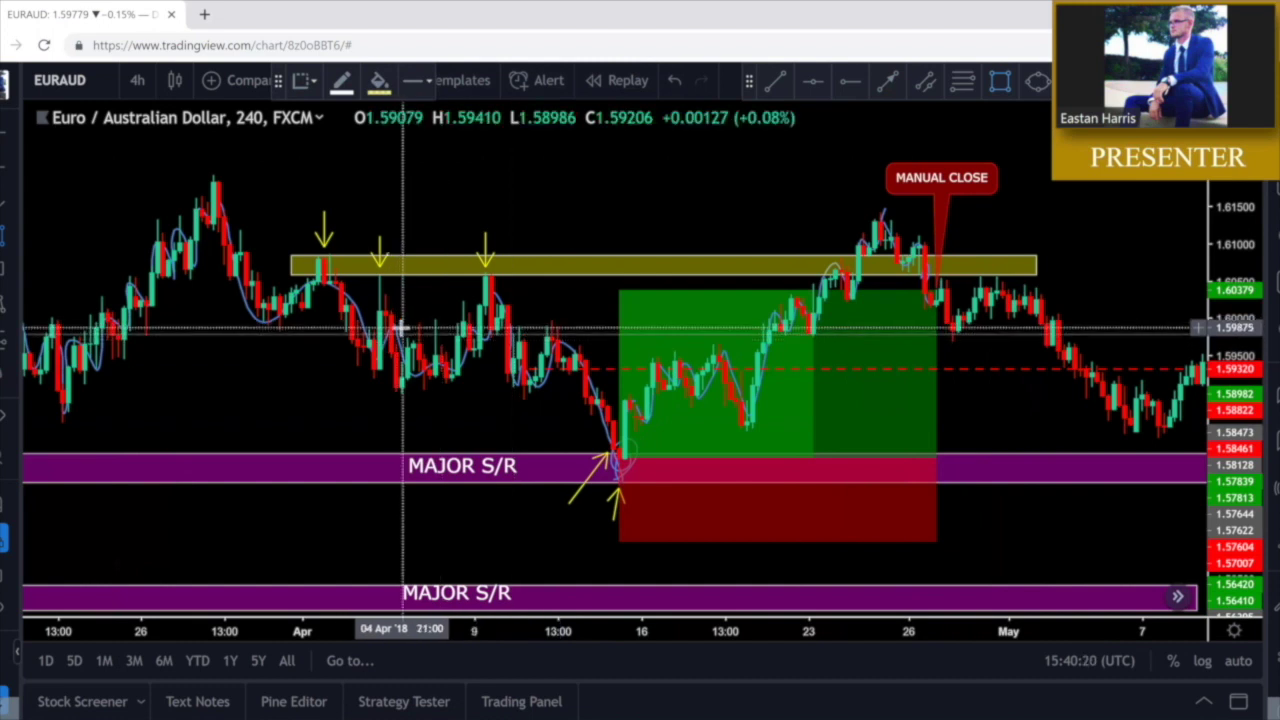
mouse_move(401, 326)
mouse_down()
mouse_move(786, 357)
mouse_move(1041, 352)
mouse_up()
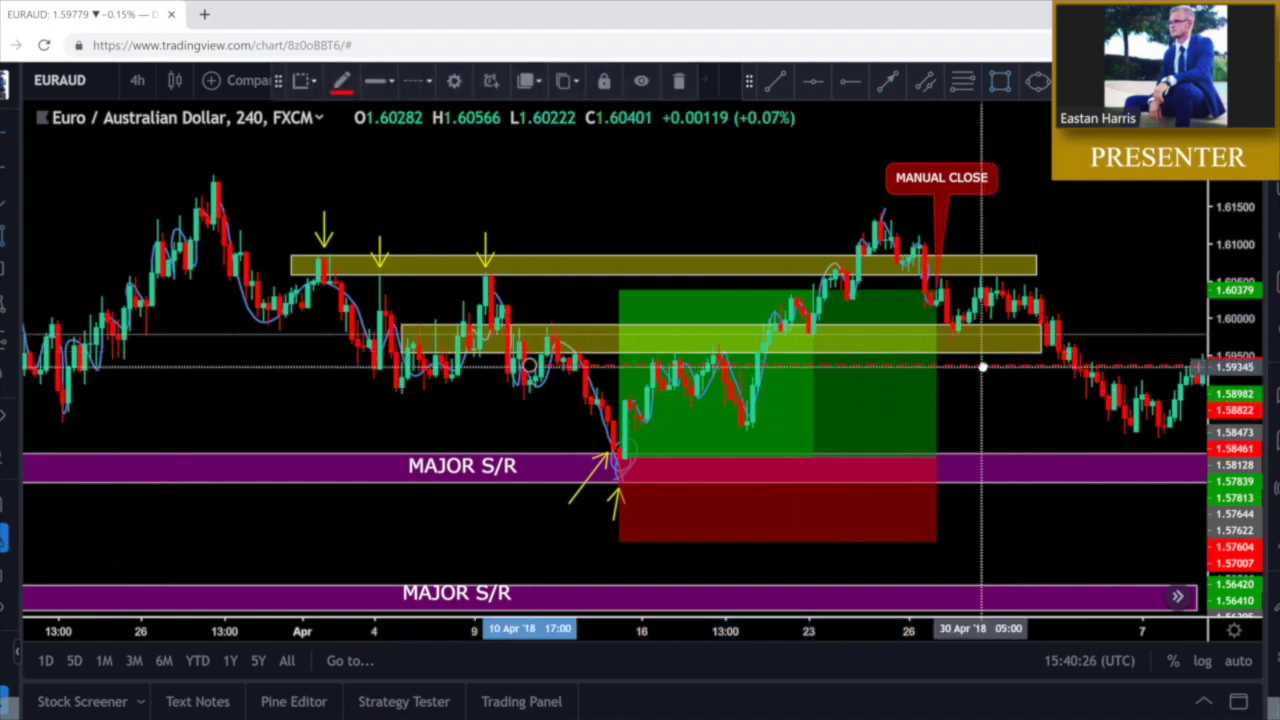
click(997, 421)
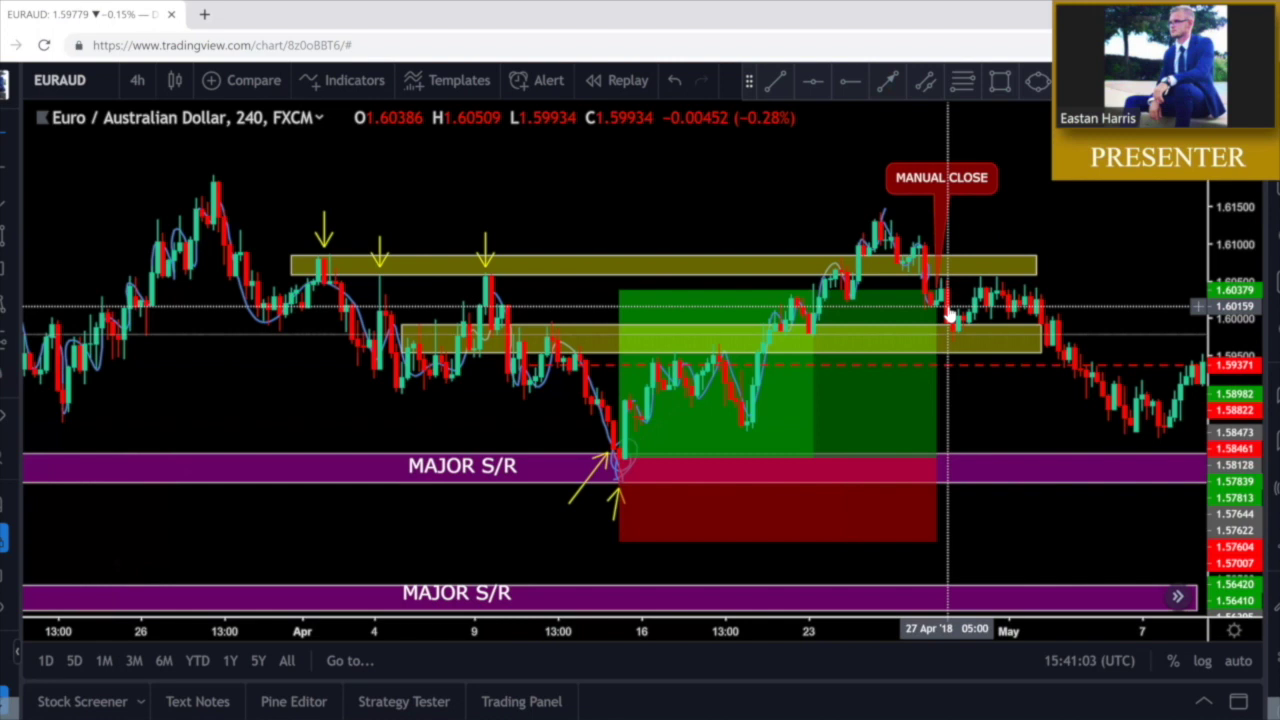
Delete the dashed red horizontal ray that runs below the new yellow zone
mouse_move(940, 313)
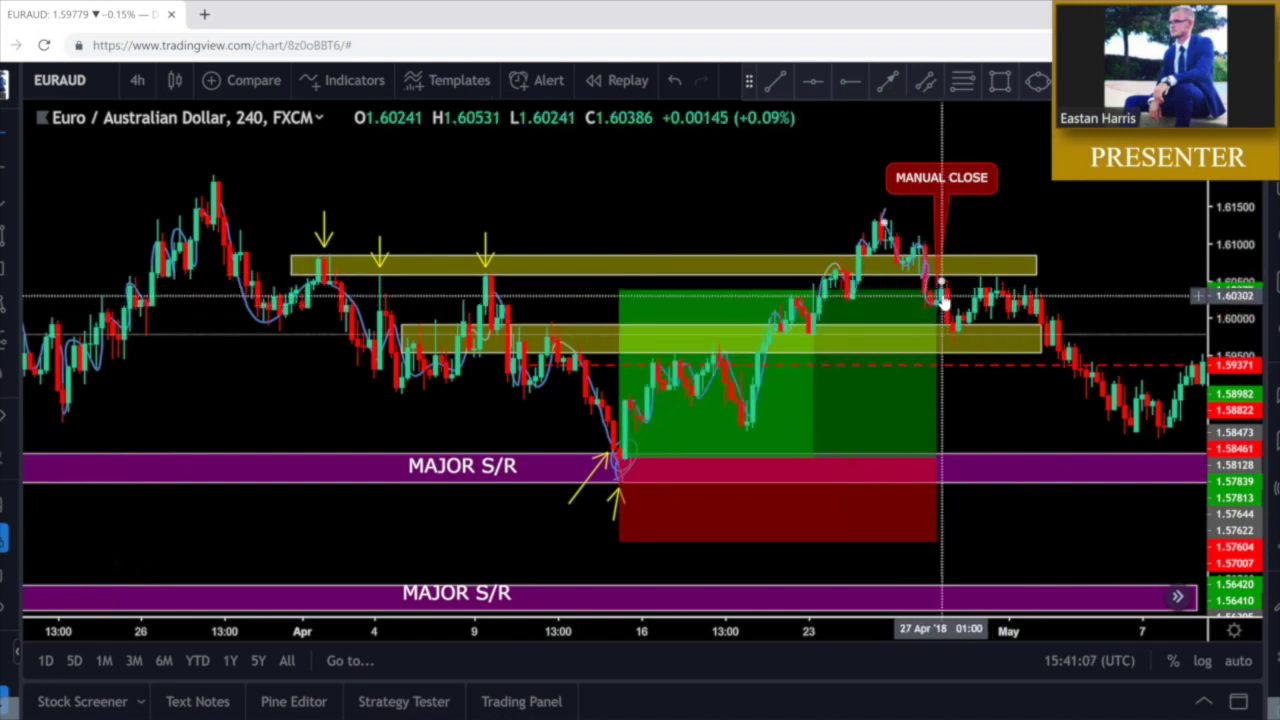
click(991, 366)
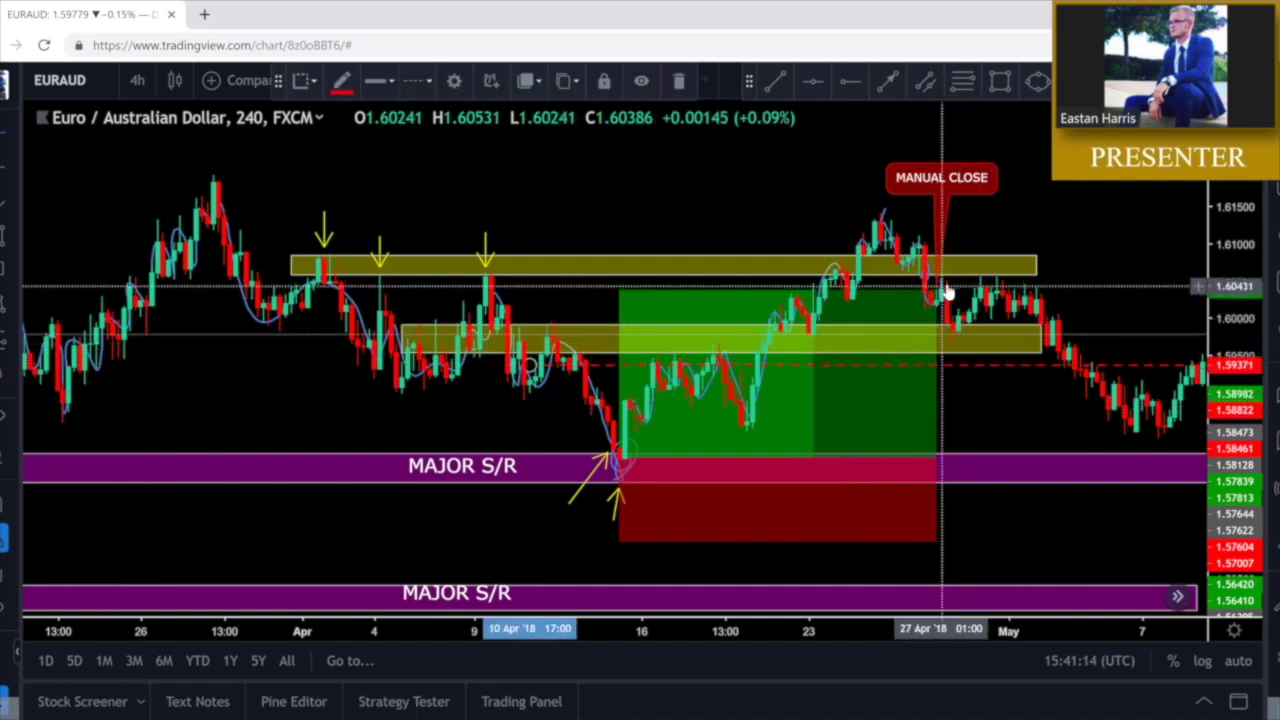
mouse_move(619, 291)
mouse_down()
mouse_move(620, 365)
mouse_move(620, 290)
mouse_up()
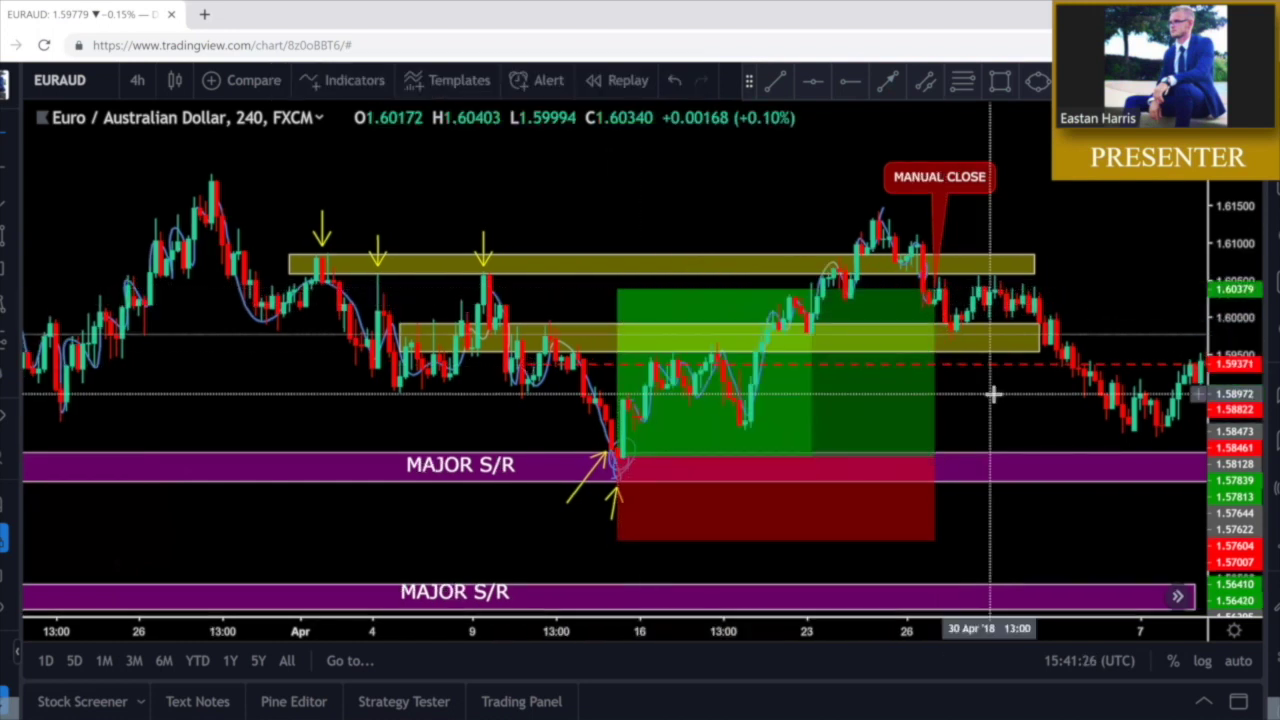
click(1018, 368)
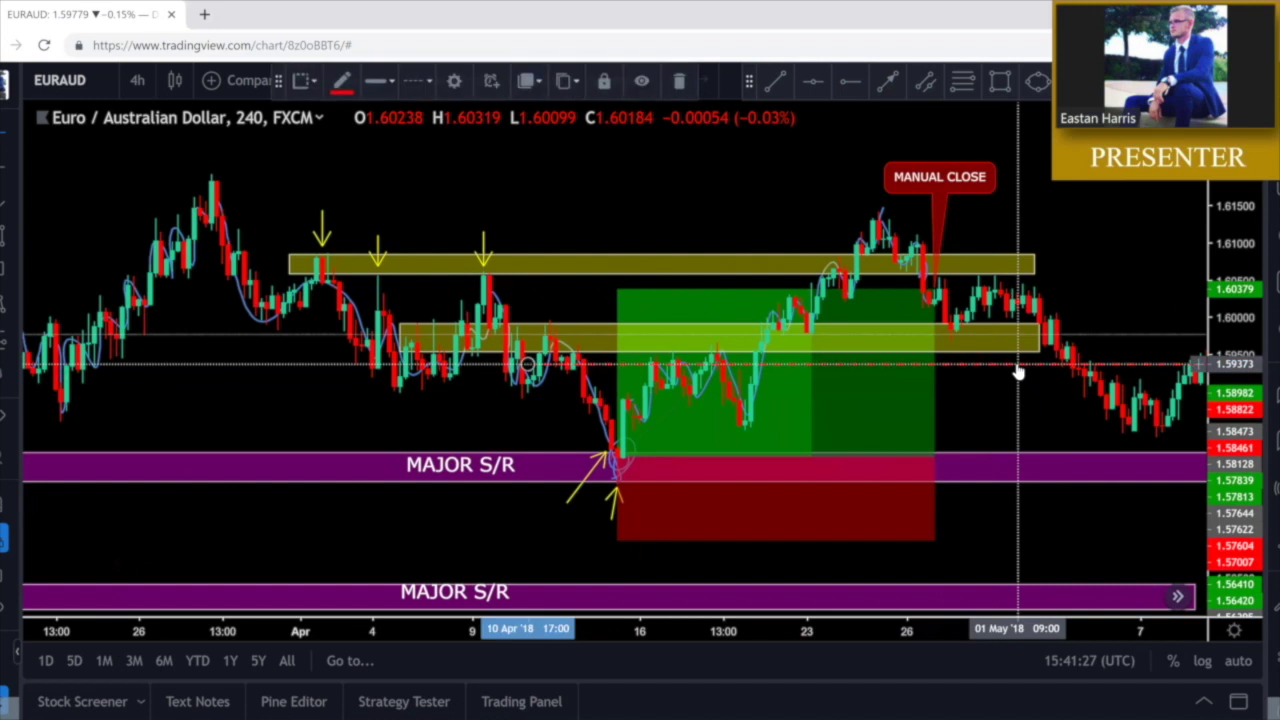
key(Delete)
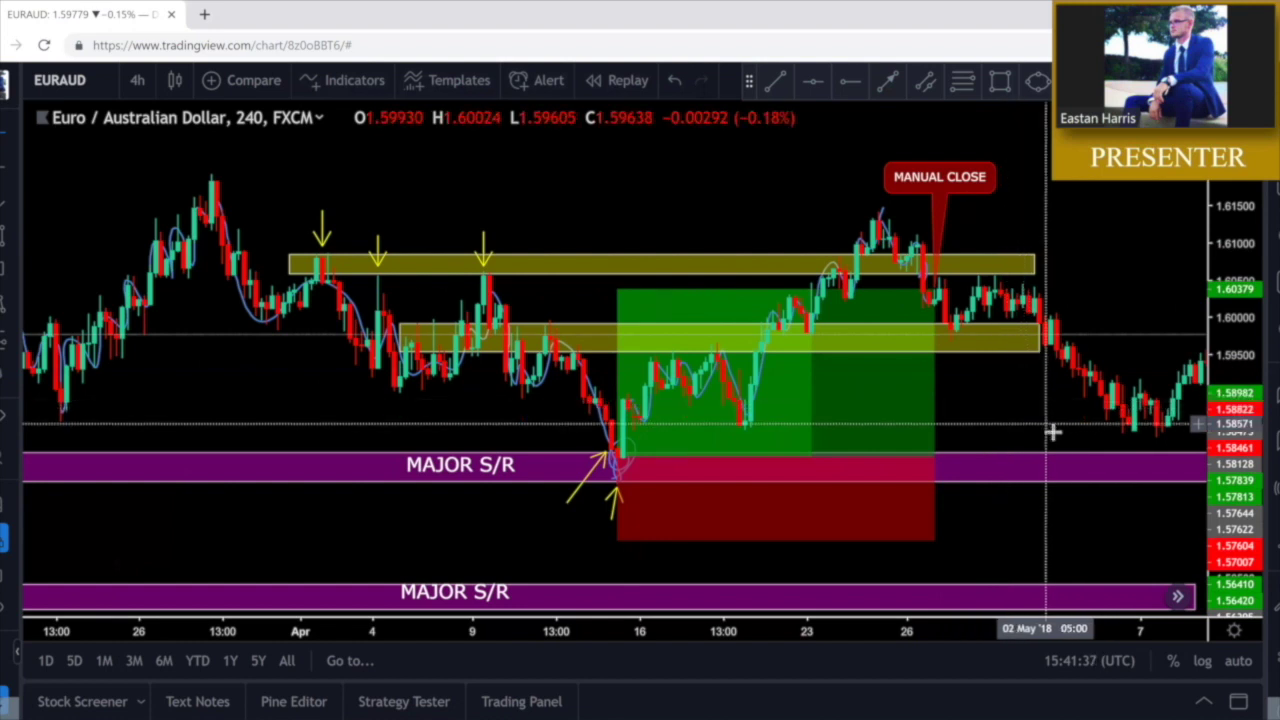
Trace the price decline from the manual close point down to the upper MAJOR S/R zone around 11 May
drag(958, 361, 791, 337)
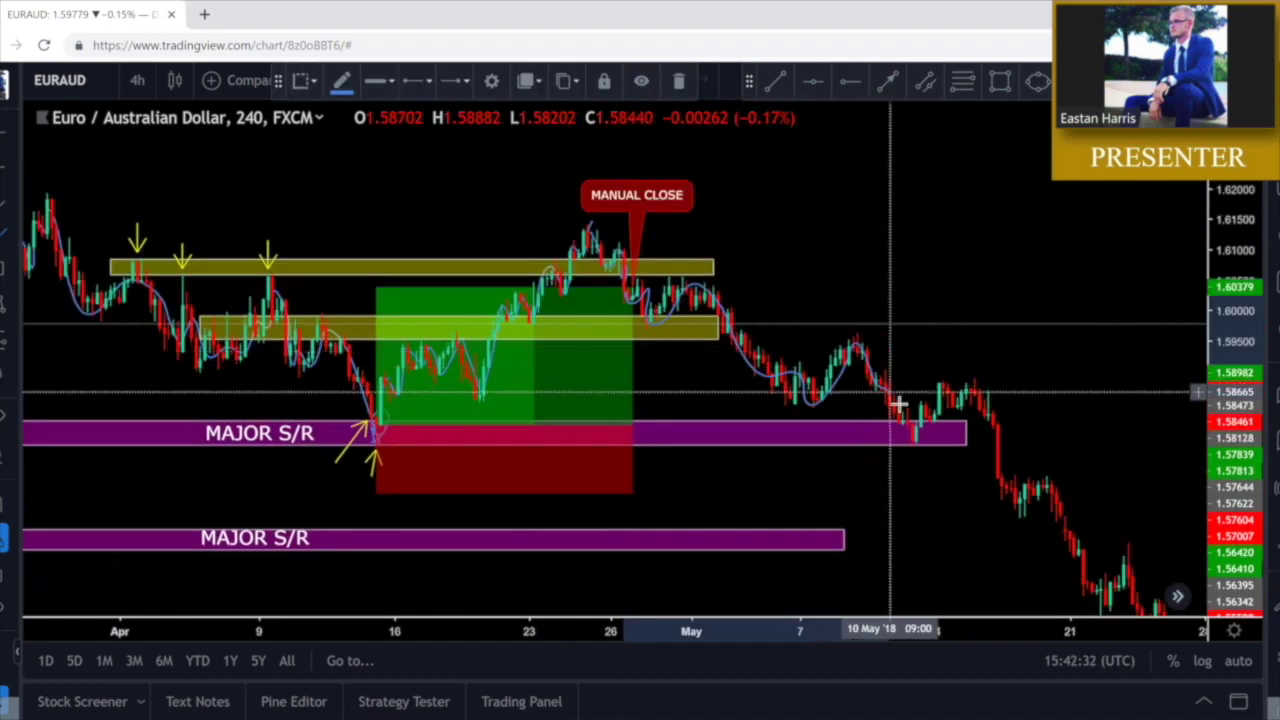
click(901, 464)
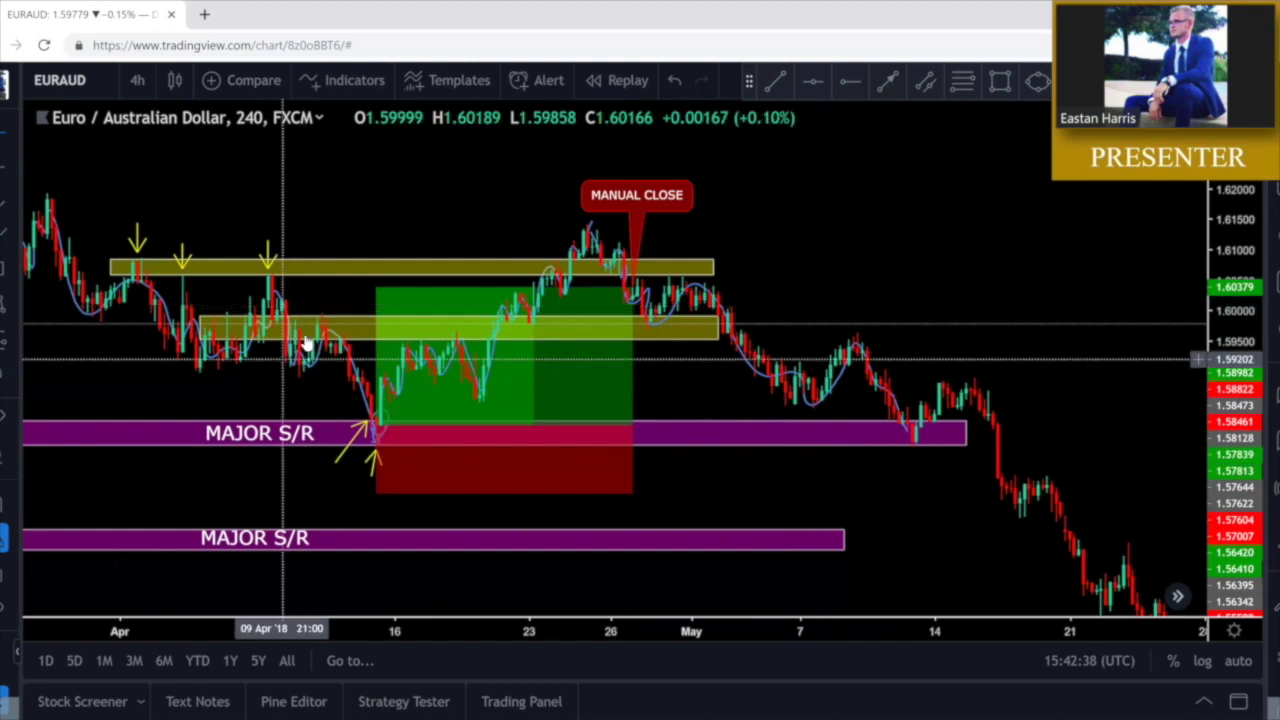
Add a yellow callout reading LOSS that points to the 11 May low at the upper MAJOR S/R zone
click(890, 441)
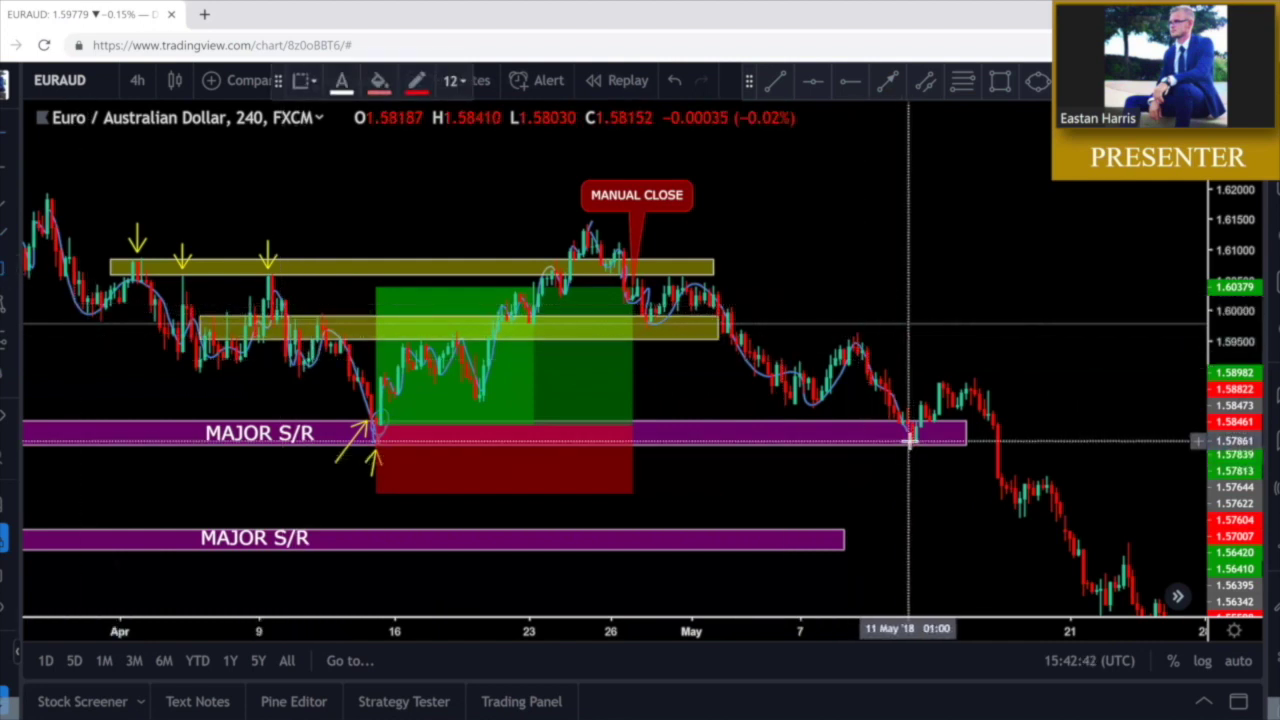
click(908, 440)
text(lo)
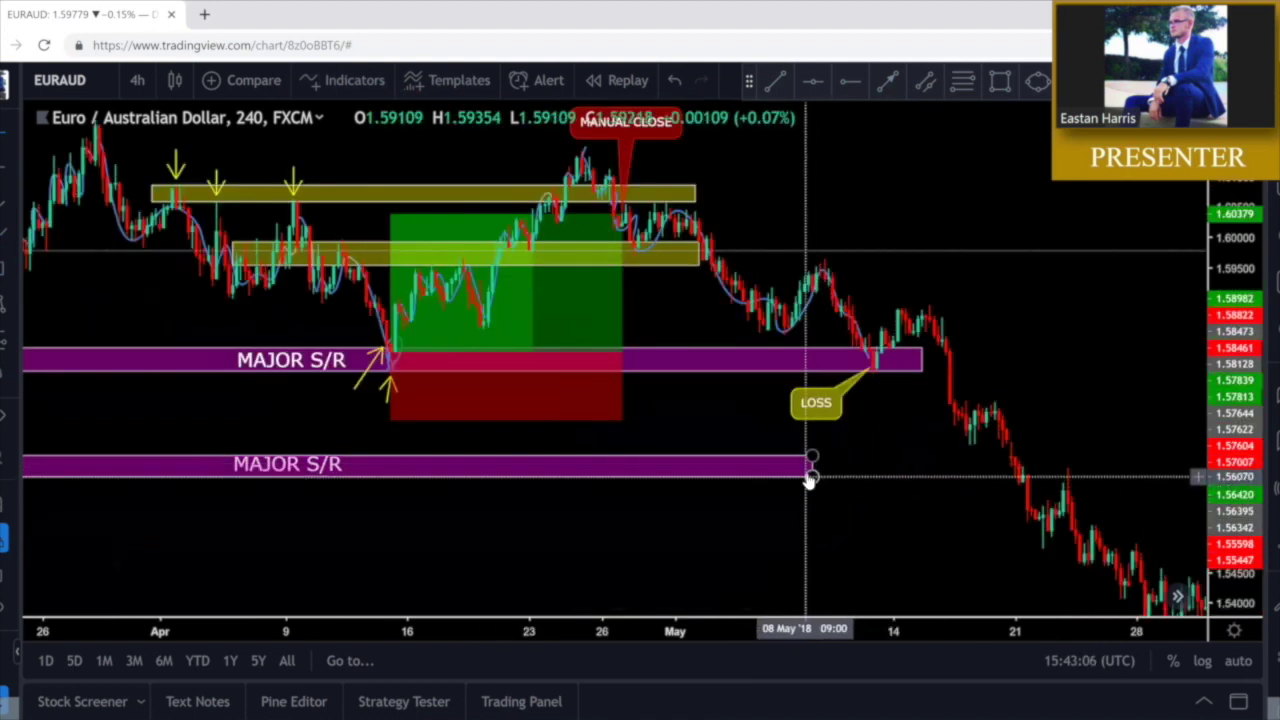
Extend the lower MAJOR S/R zone to about 28 May and raise its lower edge to narrow it
drag(811, 477, 1145, 483)
scroll(1143, 490, down, 4)
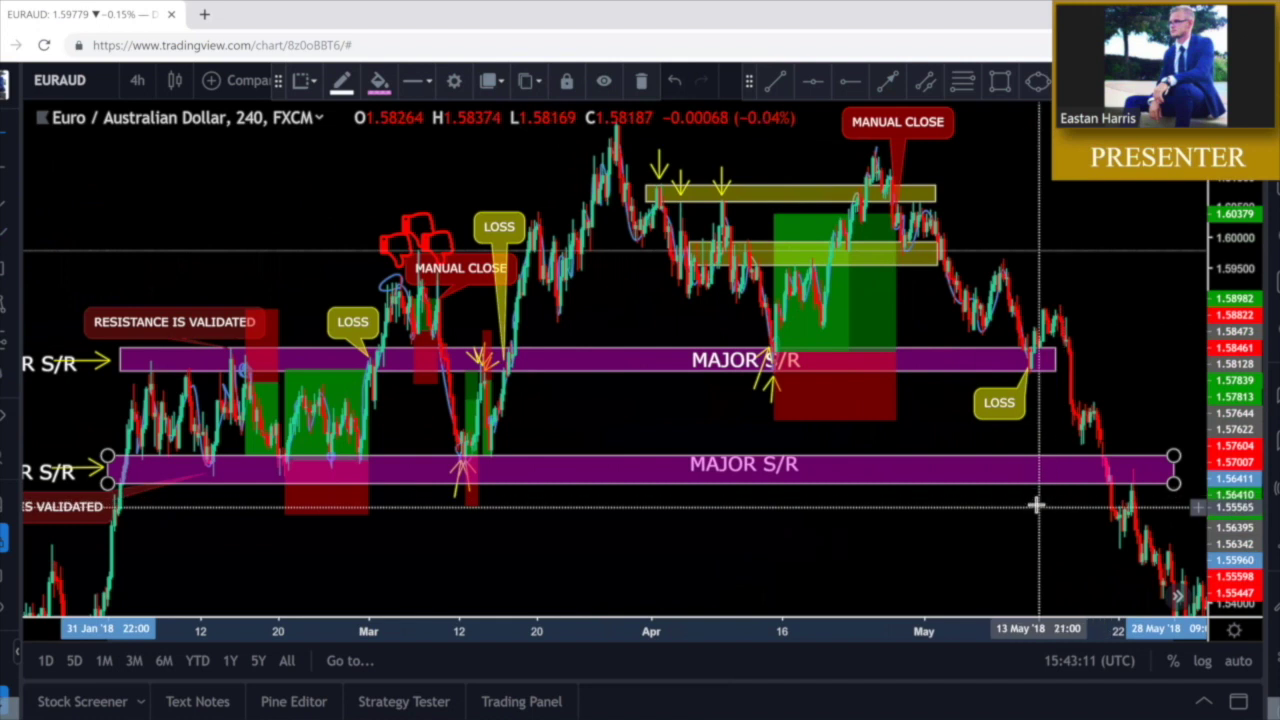
scroll(1027, 513, down, 1)
drag(1002, 524, 990, 523)
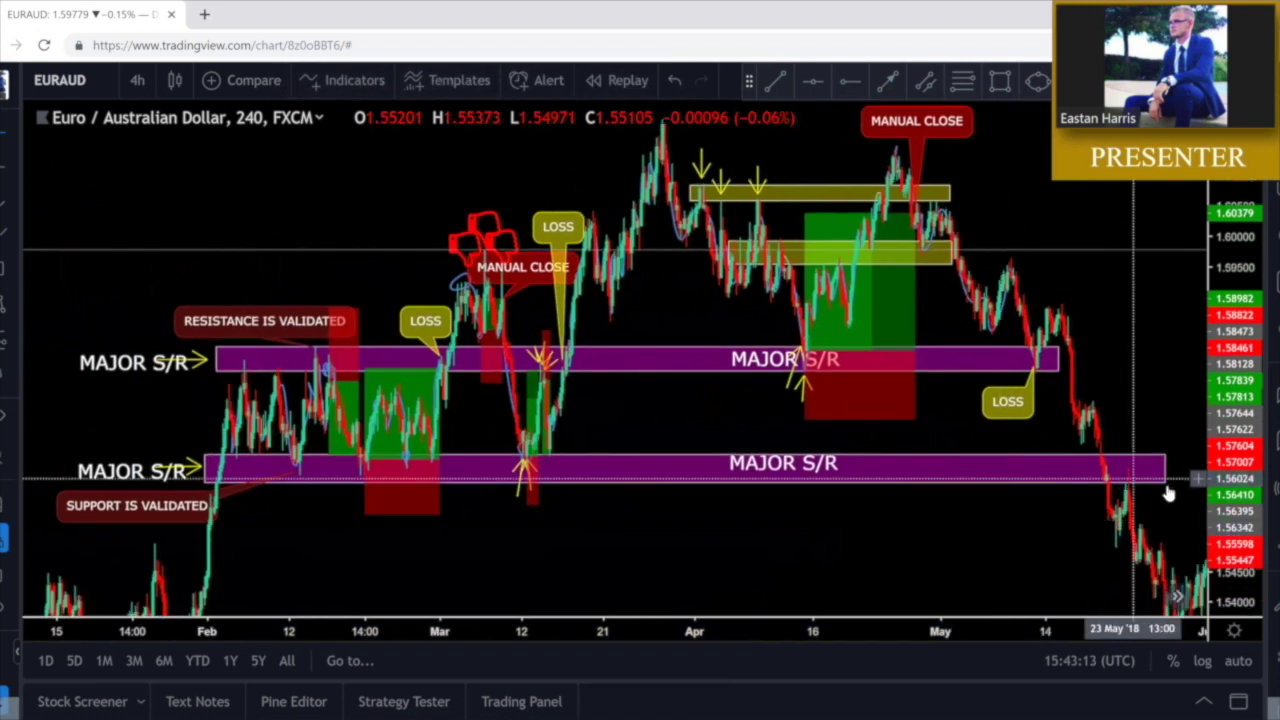
drag(1165, 484, 1164, 482)
click(949, 513)
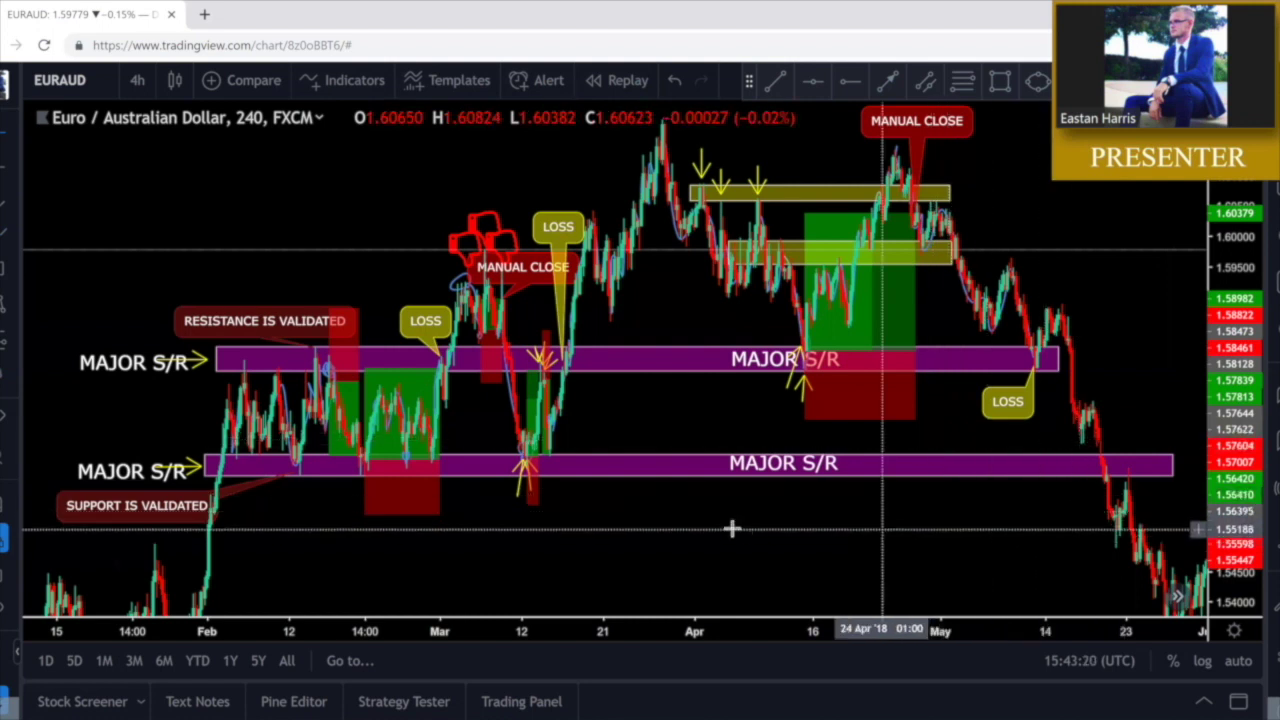
Examine the December 2017 to February 2018 price action below the lower MAJOR S/R zone for earlier support
drag(800, 531, 855, 527)
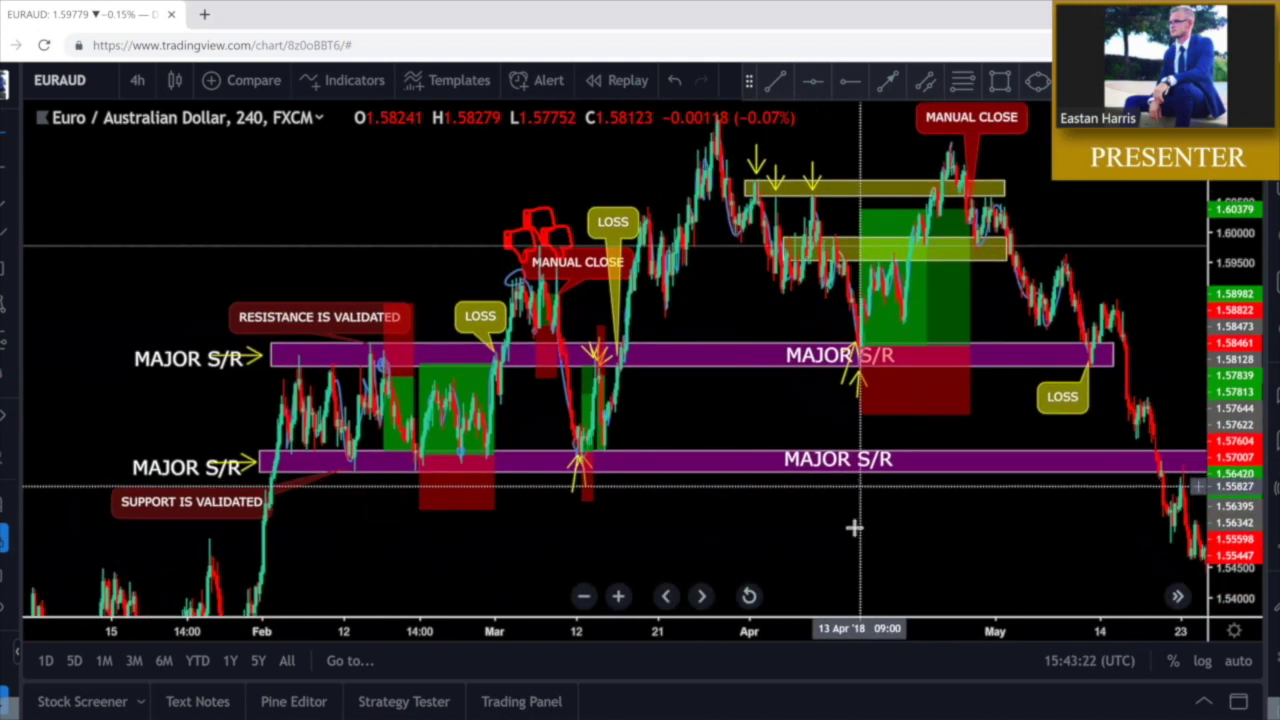
drag(943, 503, 1106, 457)
drag(826, 480, 929, 366)
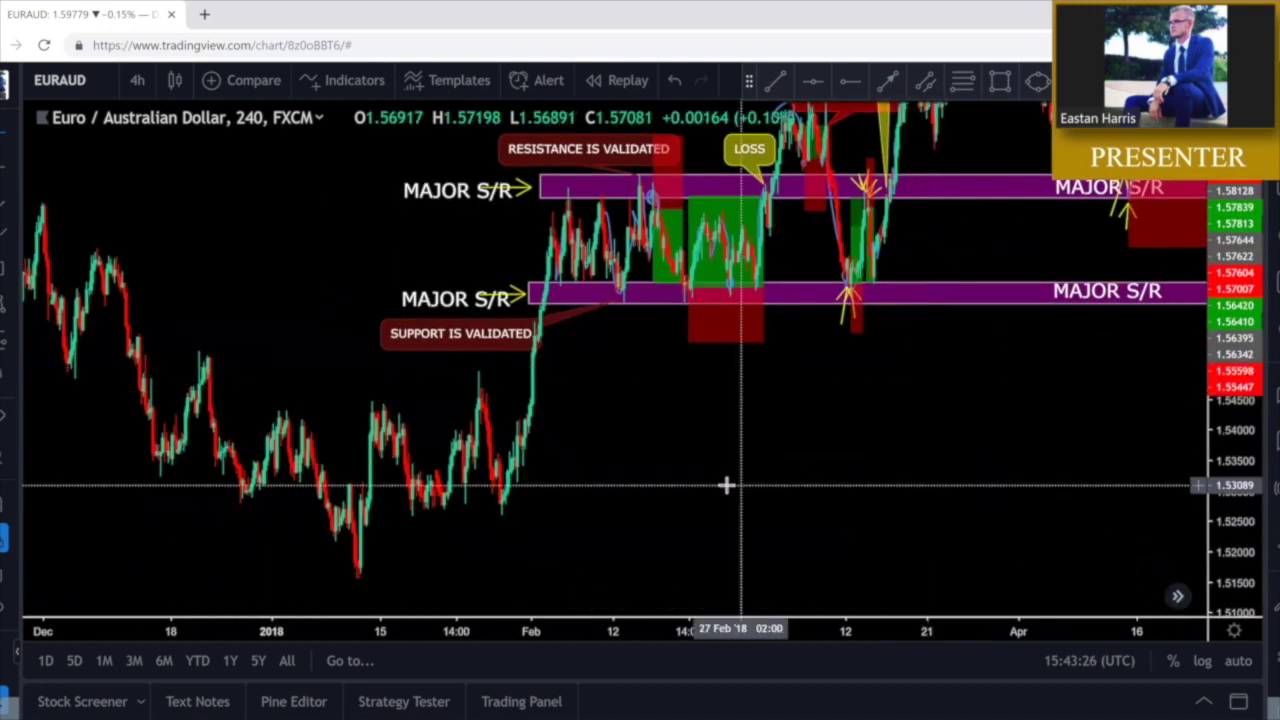
drag(780, 451, 826, 469)
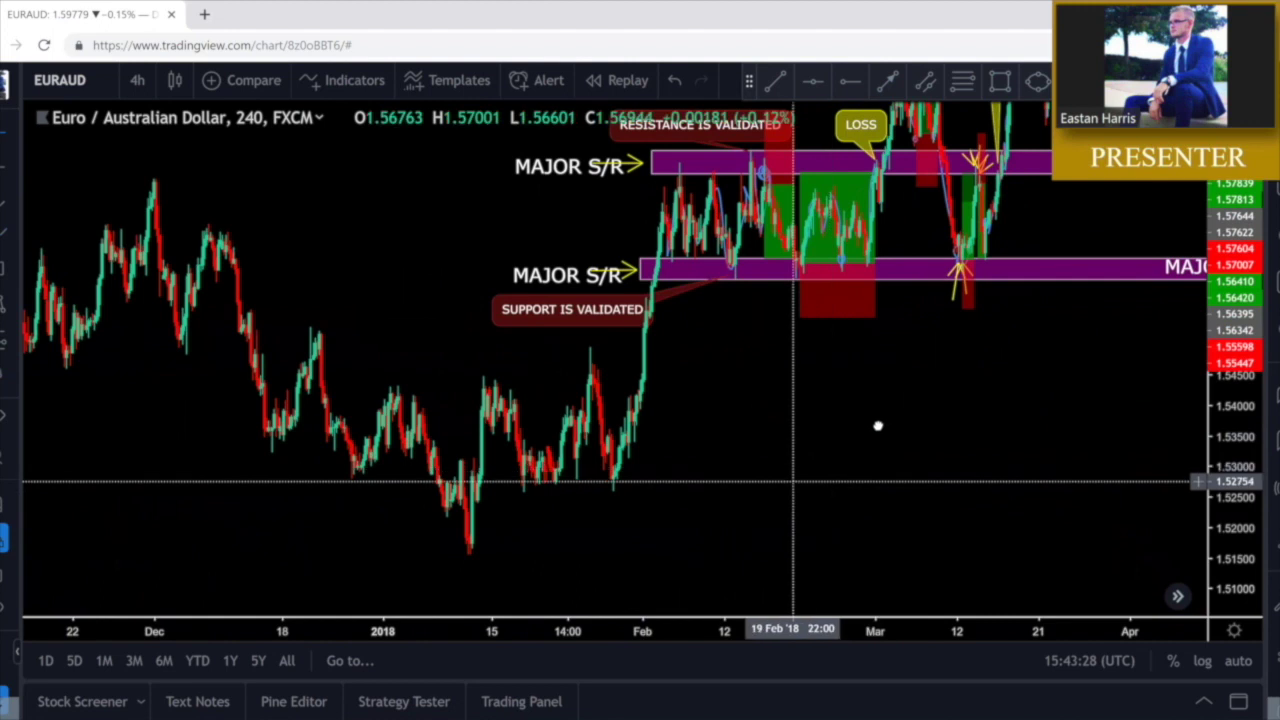
drag(878, 426, 874, 431)
scroll(874, 431, up, 1)
drag(754, 443, 883, 426)
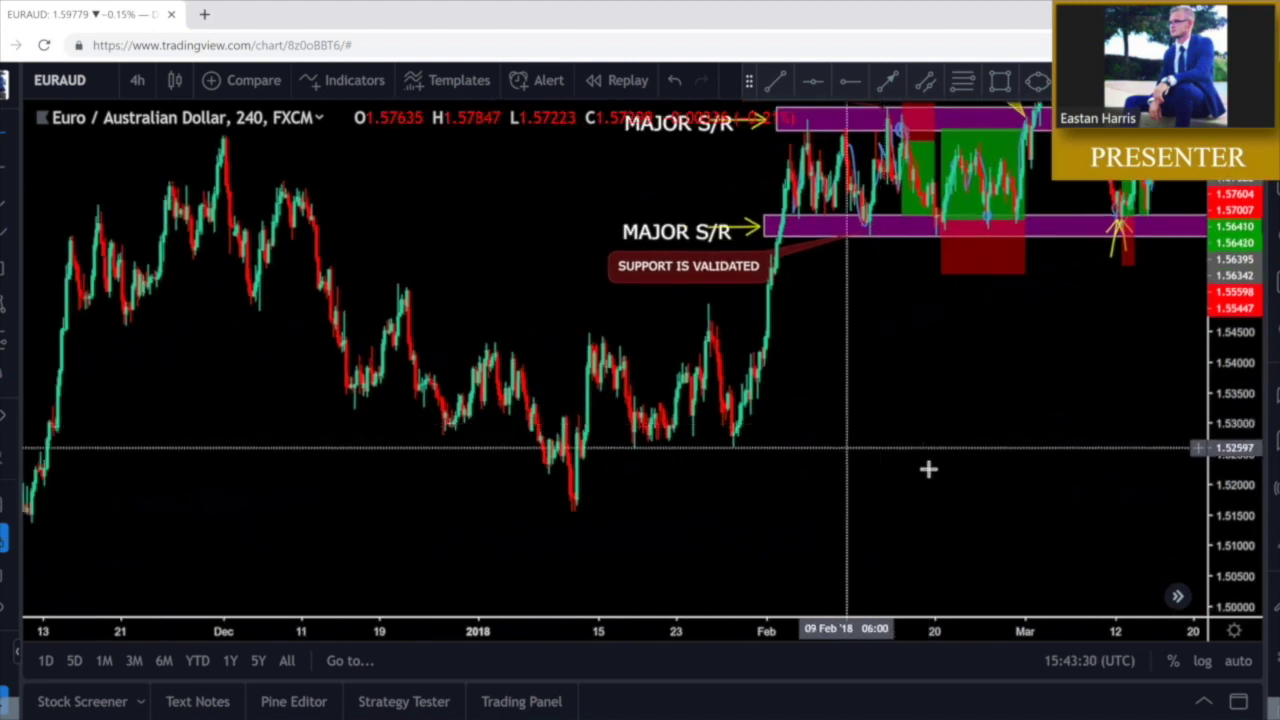
drag(907, 390, 891, 409)
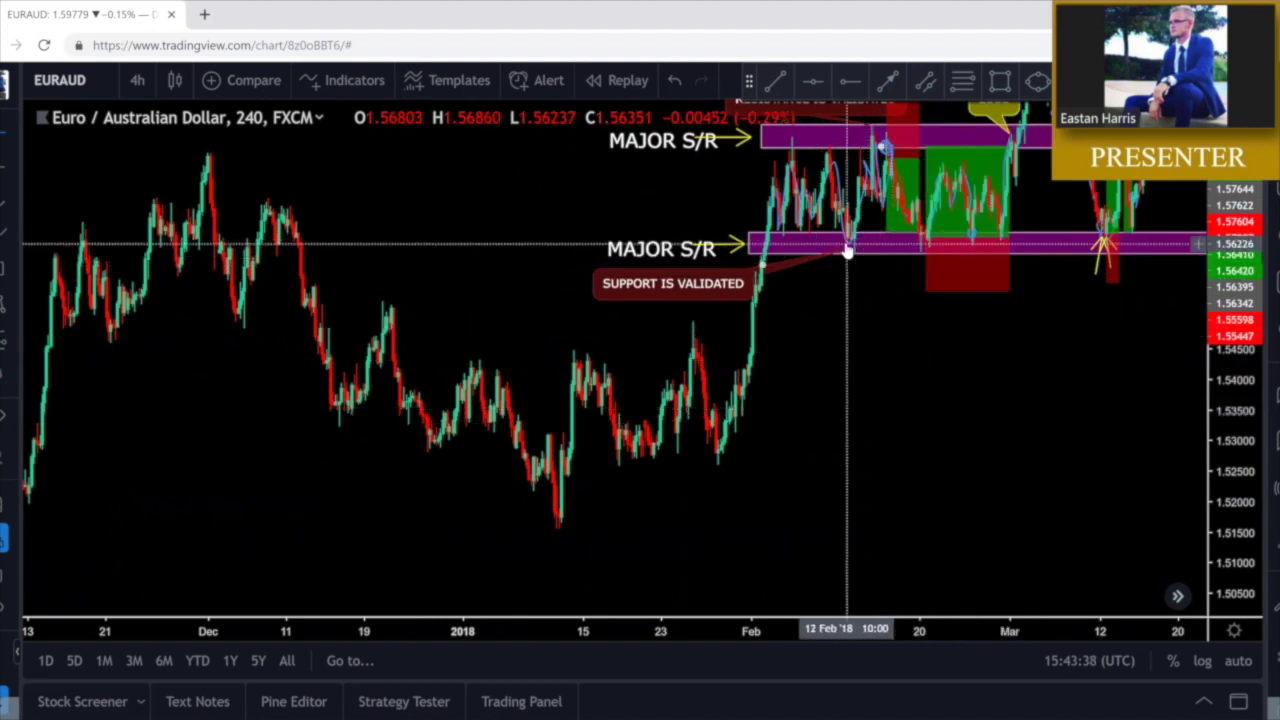
mouse_move(997, 183)
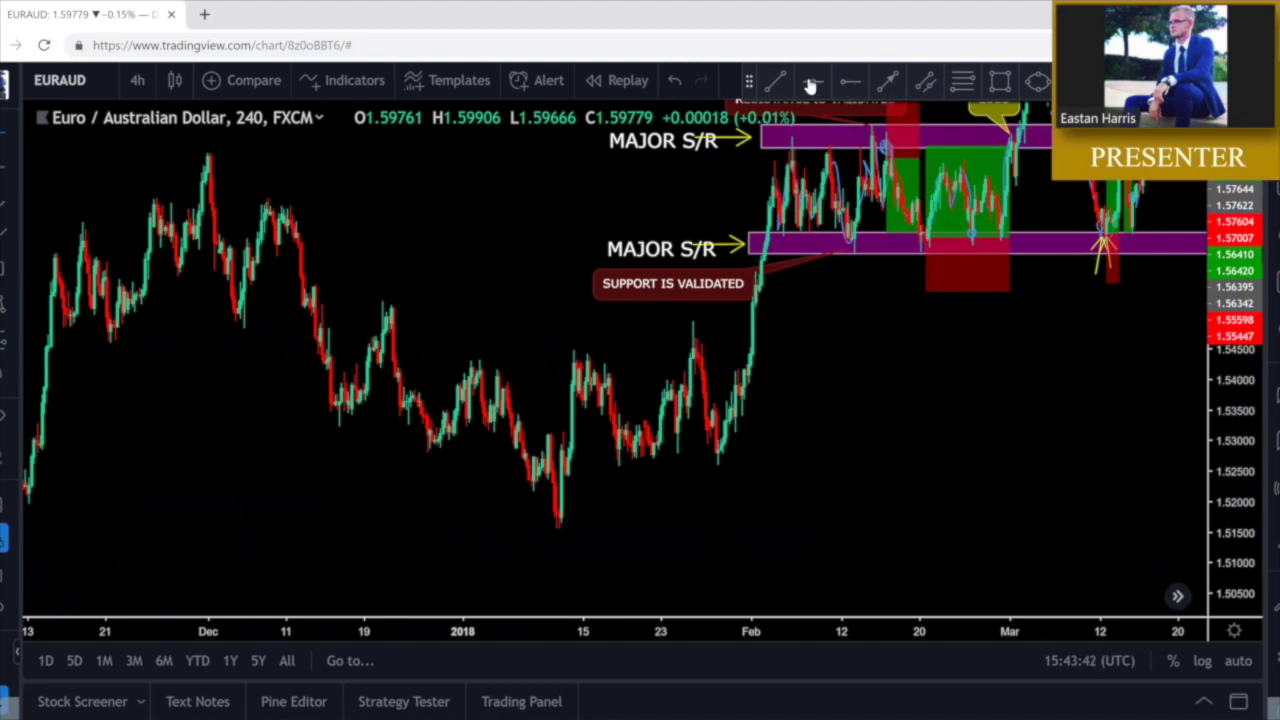
Draw two yellow arrows pointing up at the January lows, with their tips at about 17 and 29 January
click(810, 86)
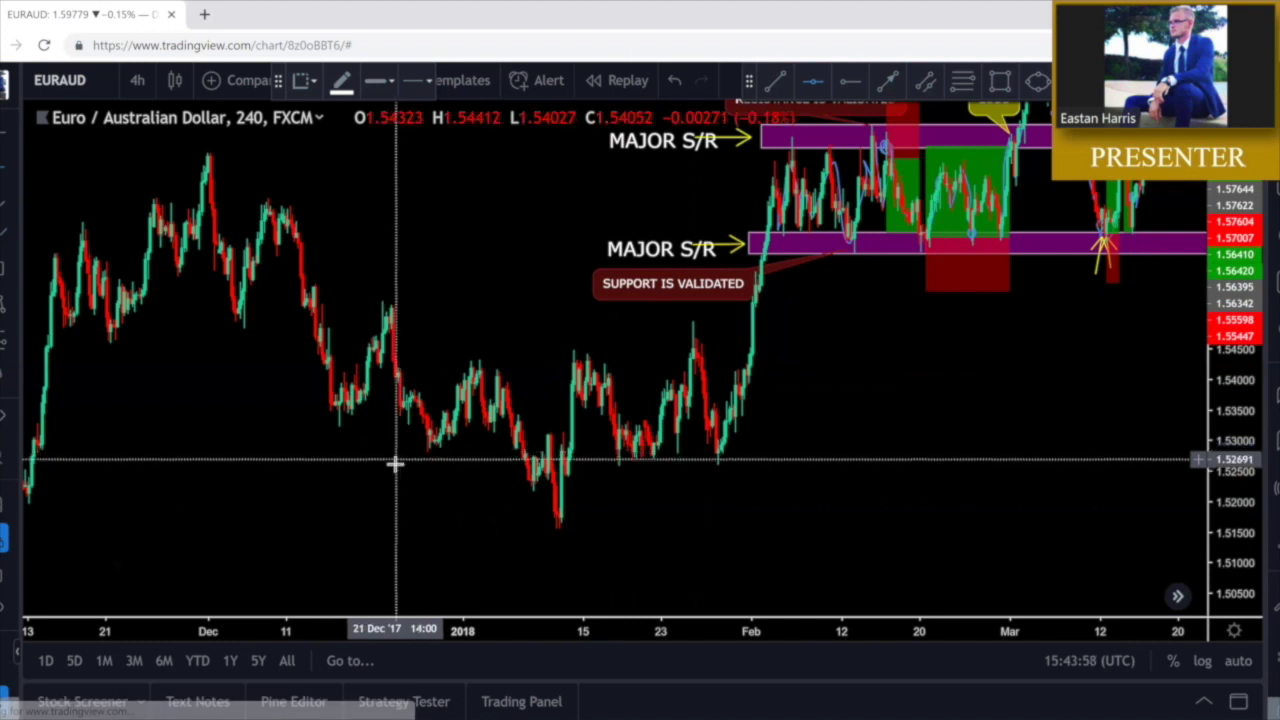
click(887, 80)
click(634, 528)
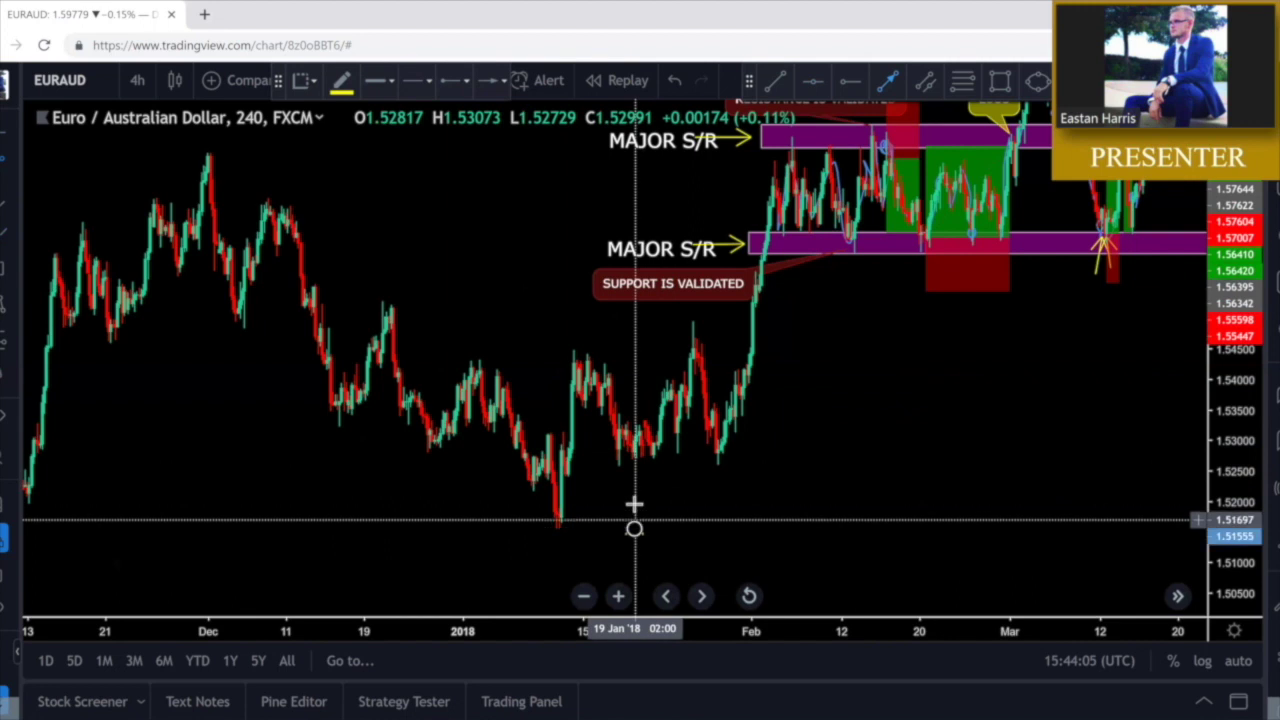
click(620, 478)
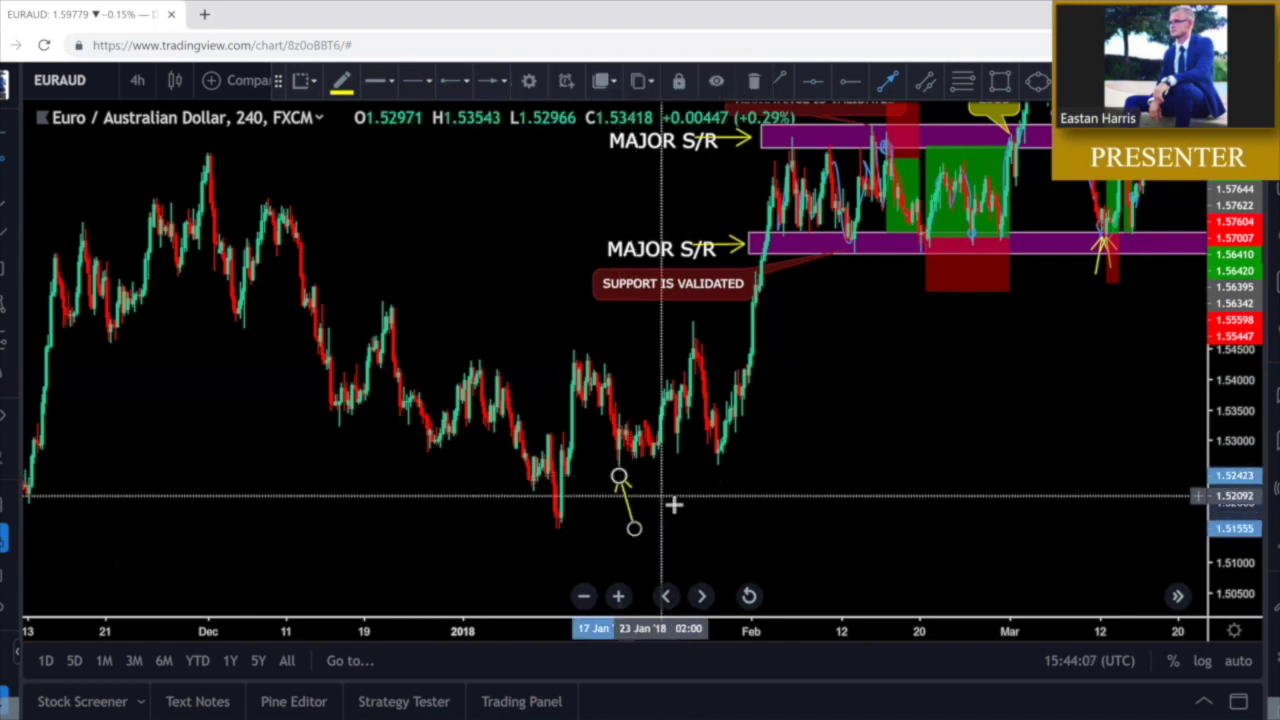
click(697, 507)
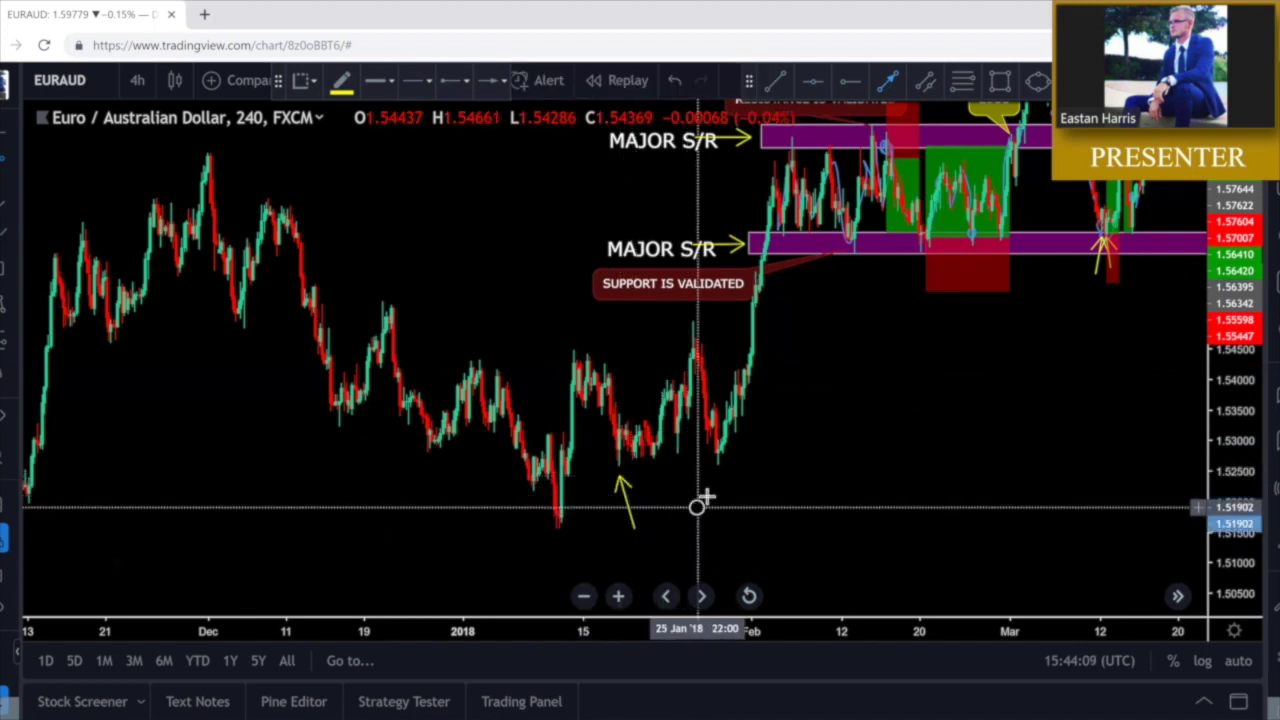
click(711, 472)
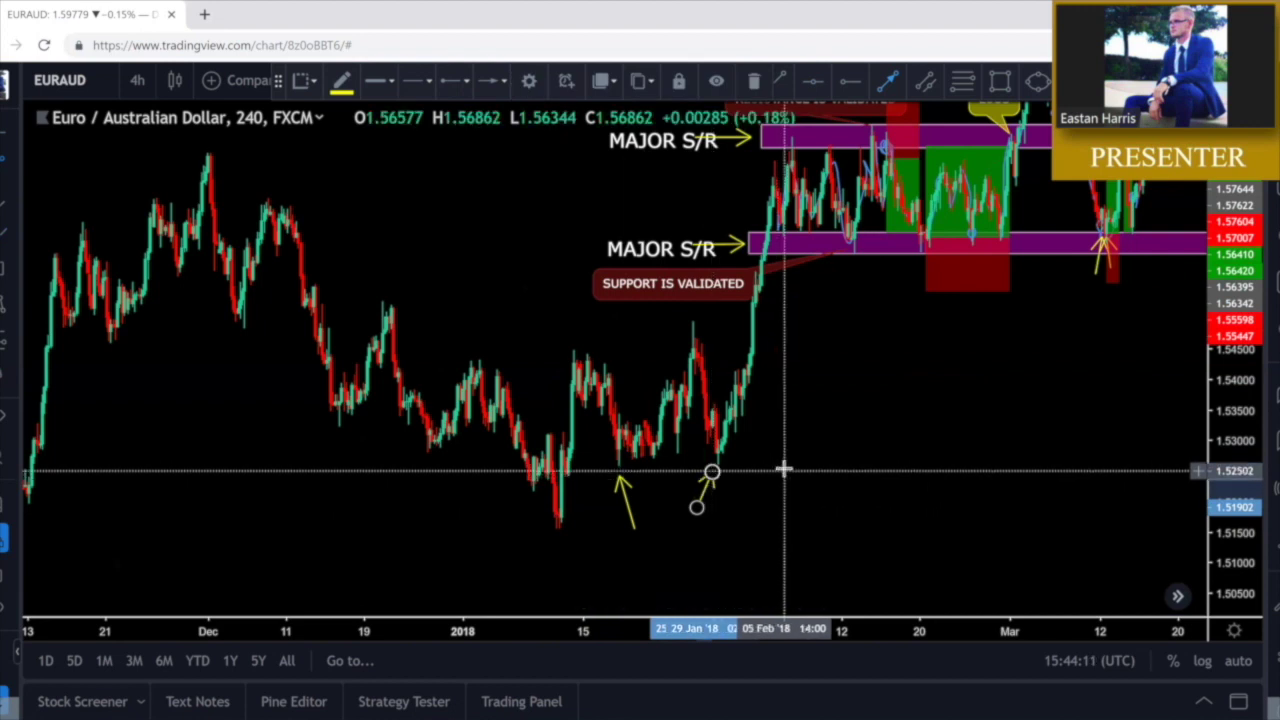
click(780, 466)
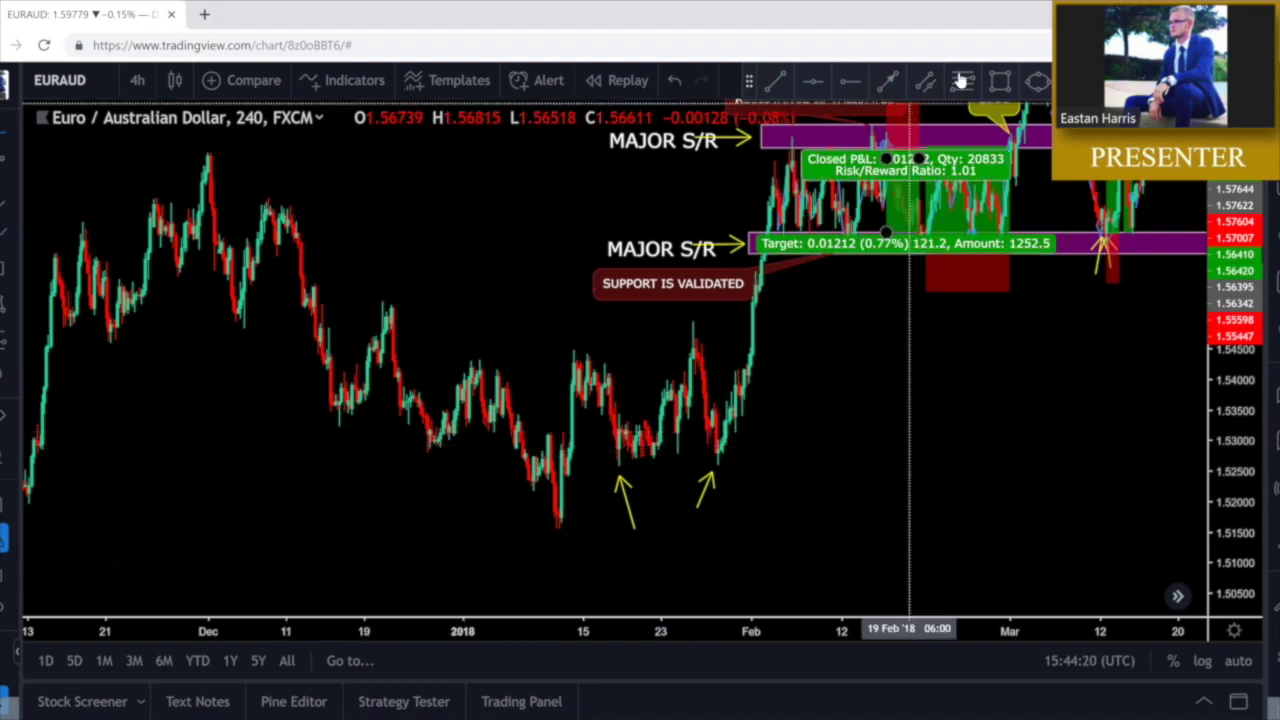
Add a yellow arrow pointing up at the mid-December 2017 low
click(888, 84)
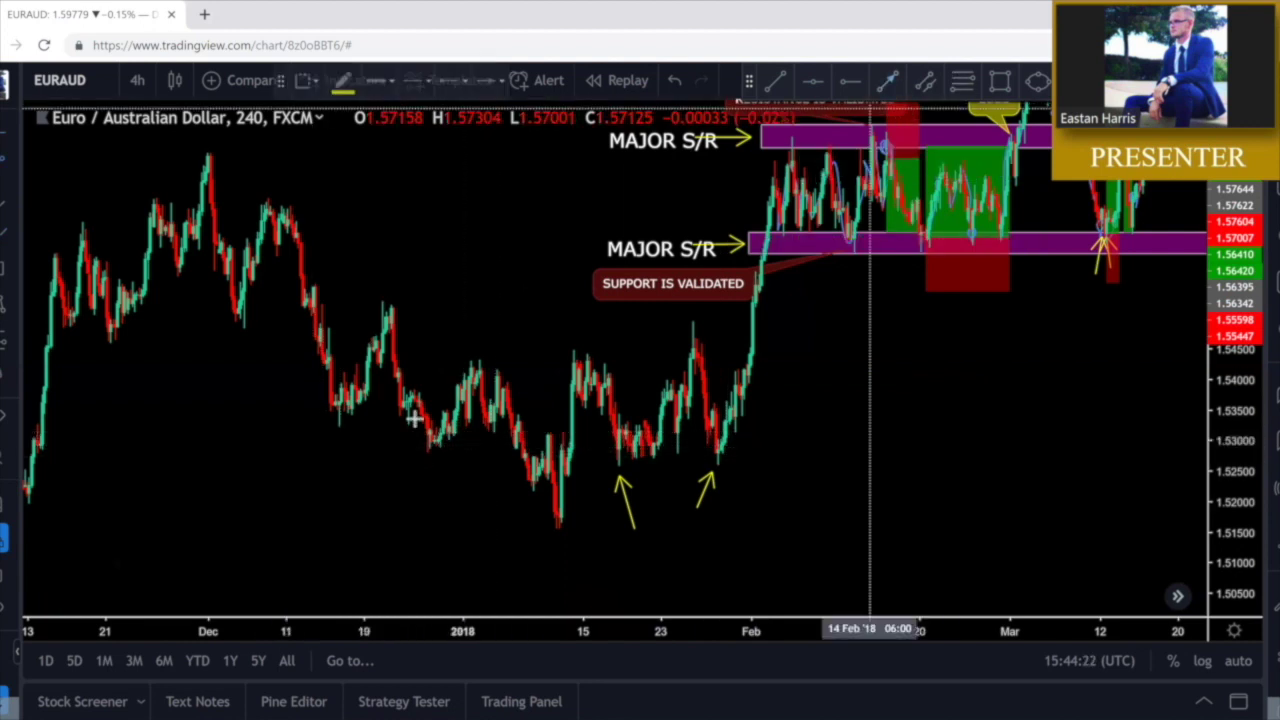
click(291, 499)
click(330, 438)
click(380, 465)
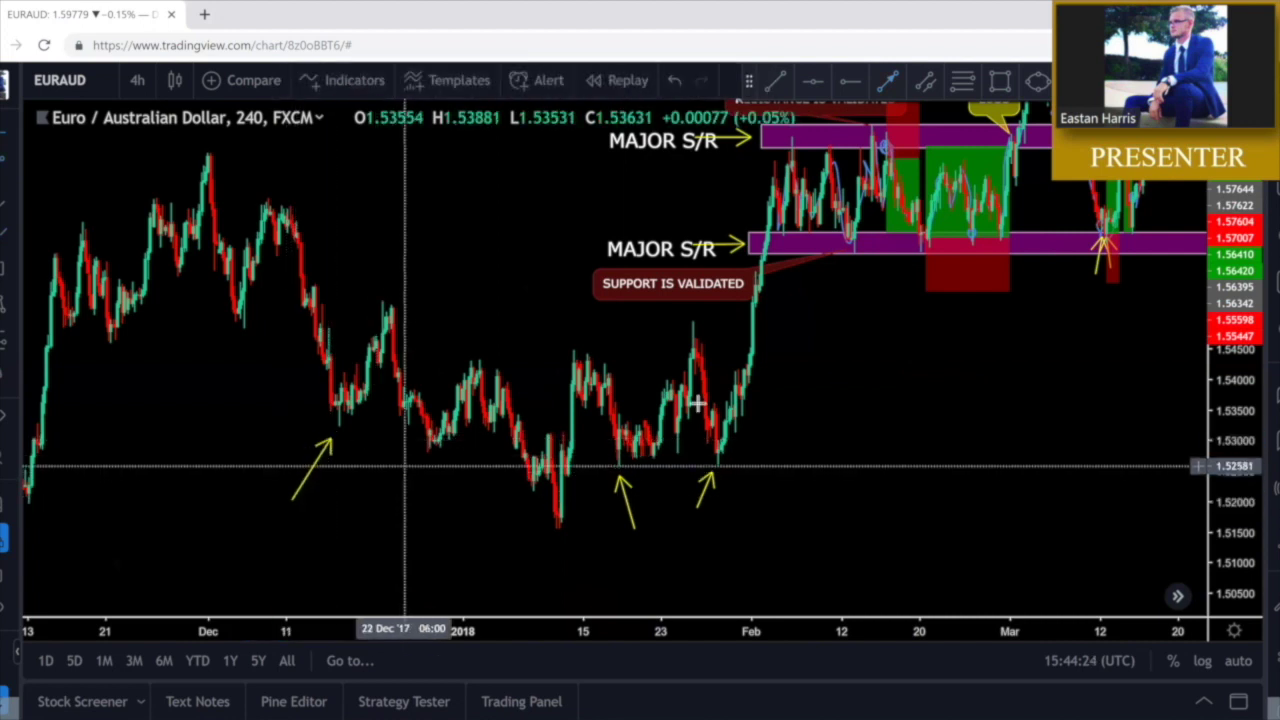
Draw a yellow rectangle over the December and January lows, from 14 December 14:00 at 1.53244 to 5 March at 1.52581
click(331, 430)
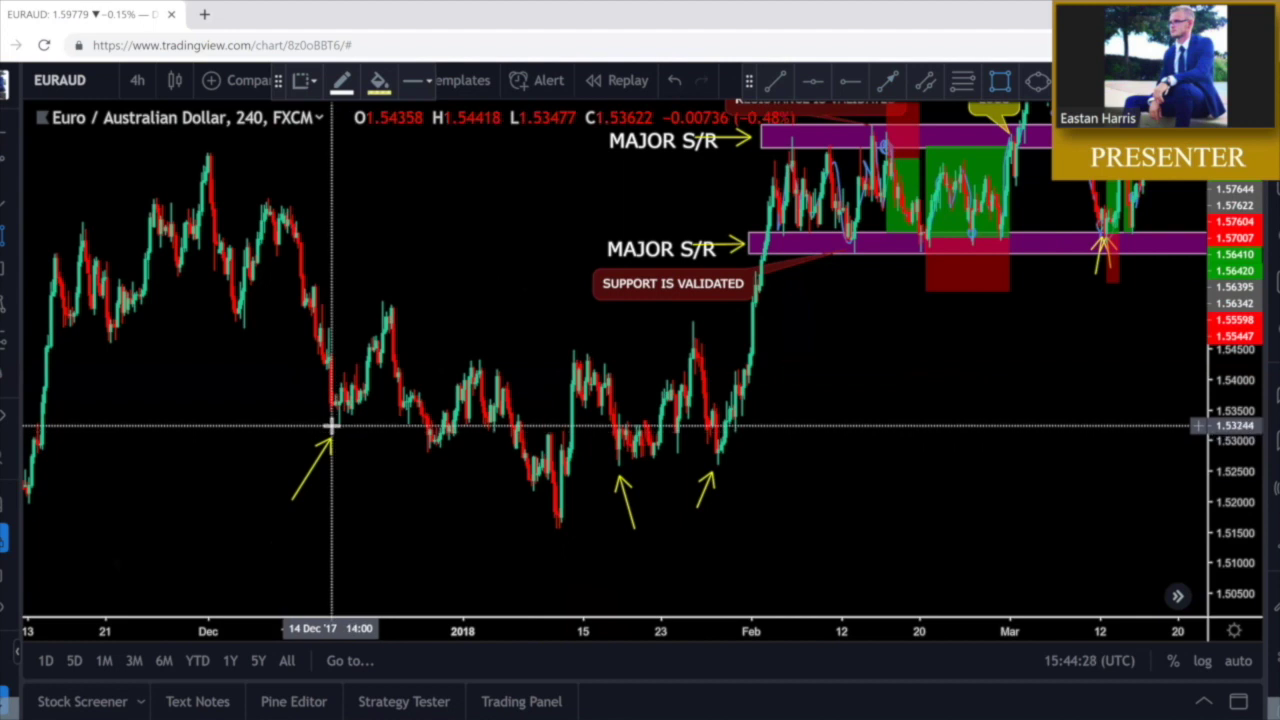
click(331, 426)
drag(1031, 474, 1037, 466)
click(1104, 466)
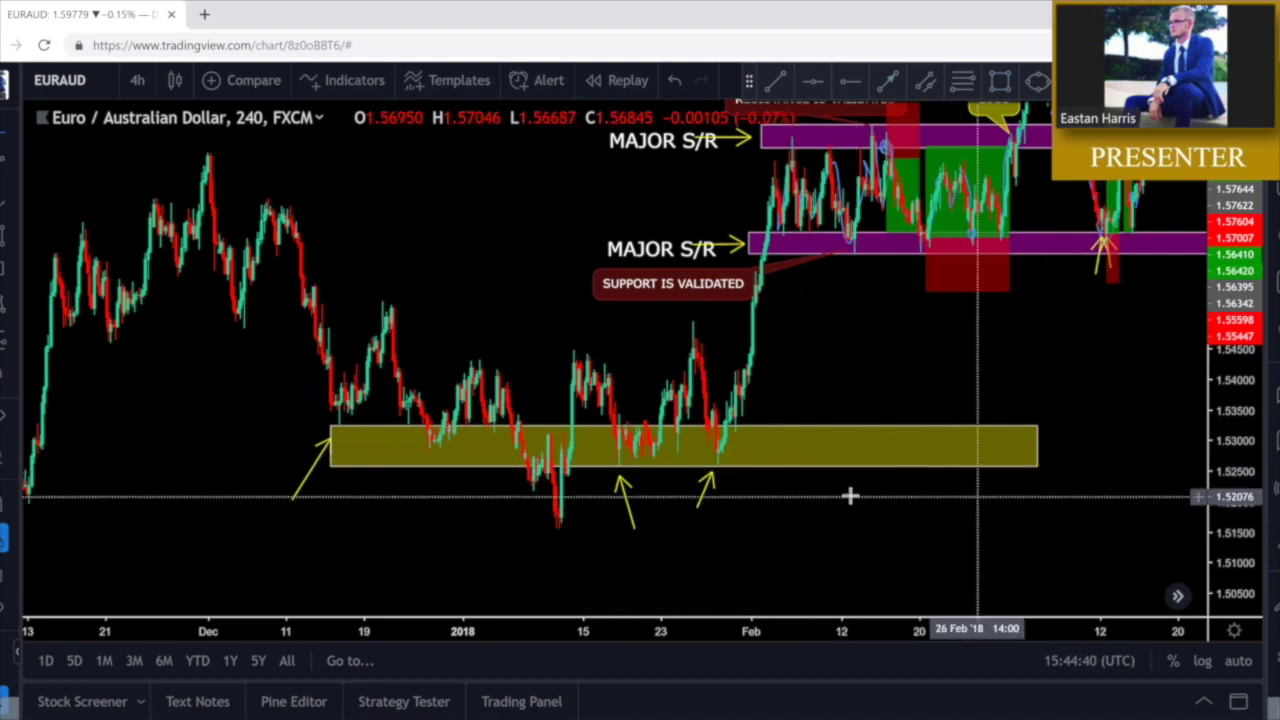
Lower the top edge of the new yellow support zone to make it a thin band along the January lows
click(1035, 436)
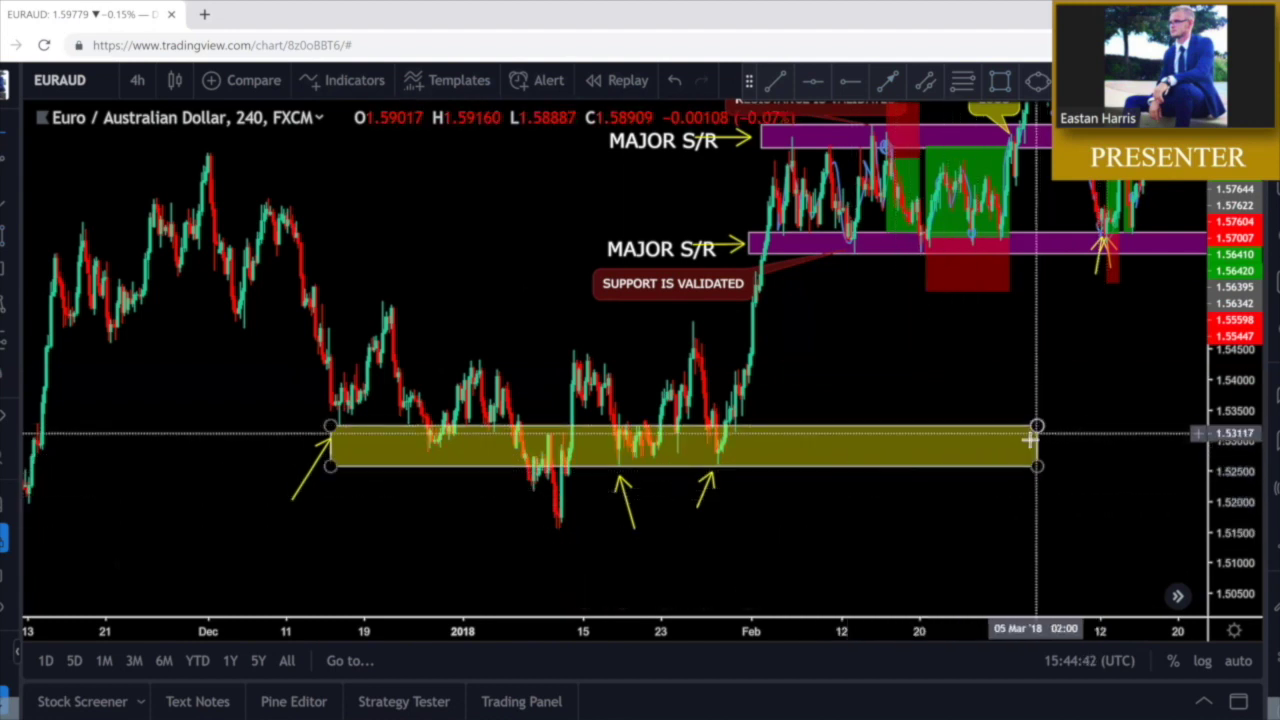
click(979, 523)
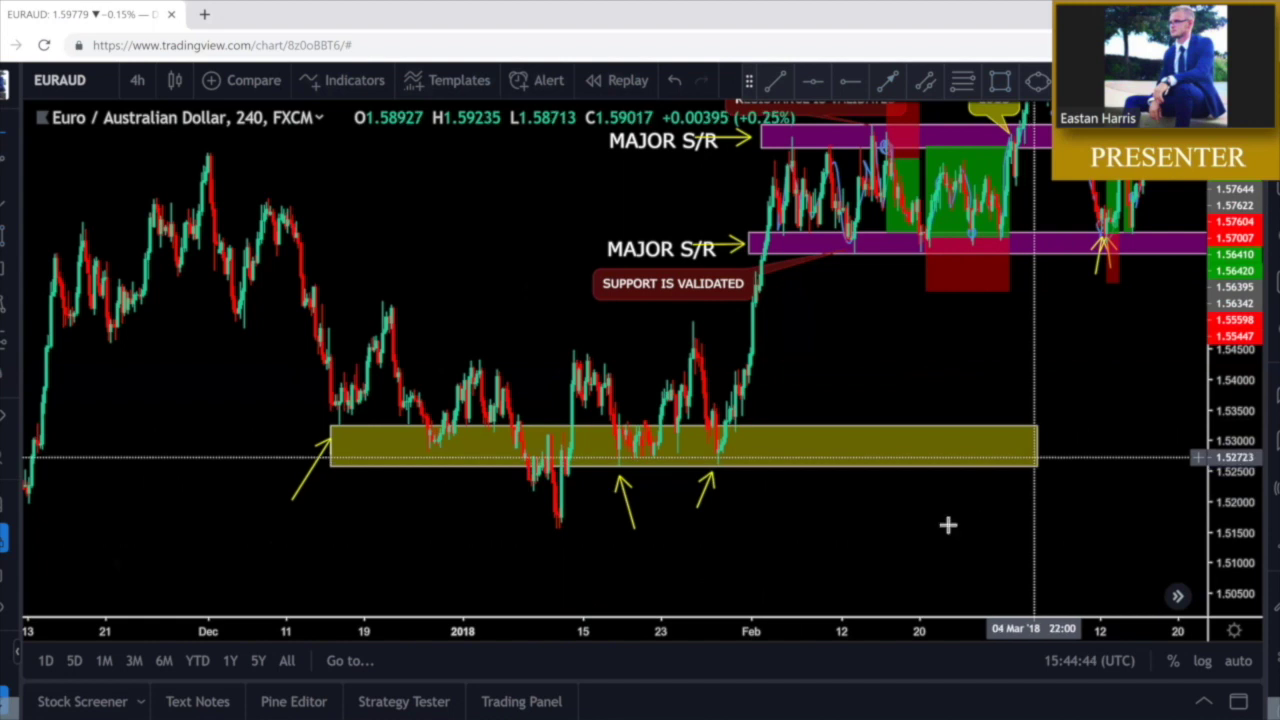
drag(1037, 426, 1038, 430)
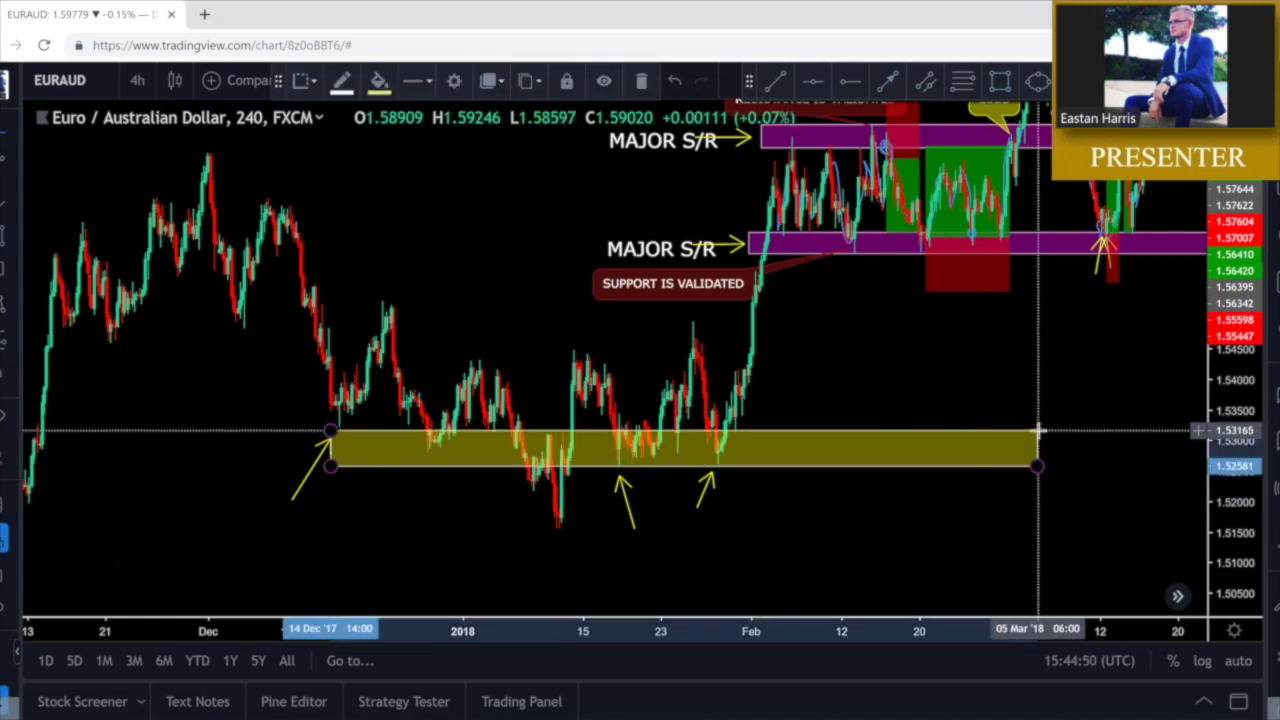
drag(1038, 436, 1034, 453)
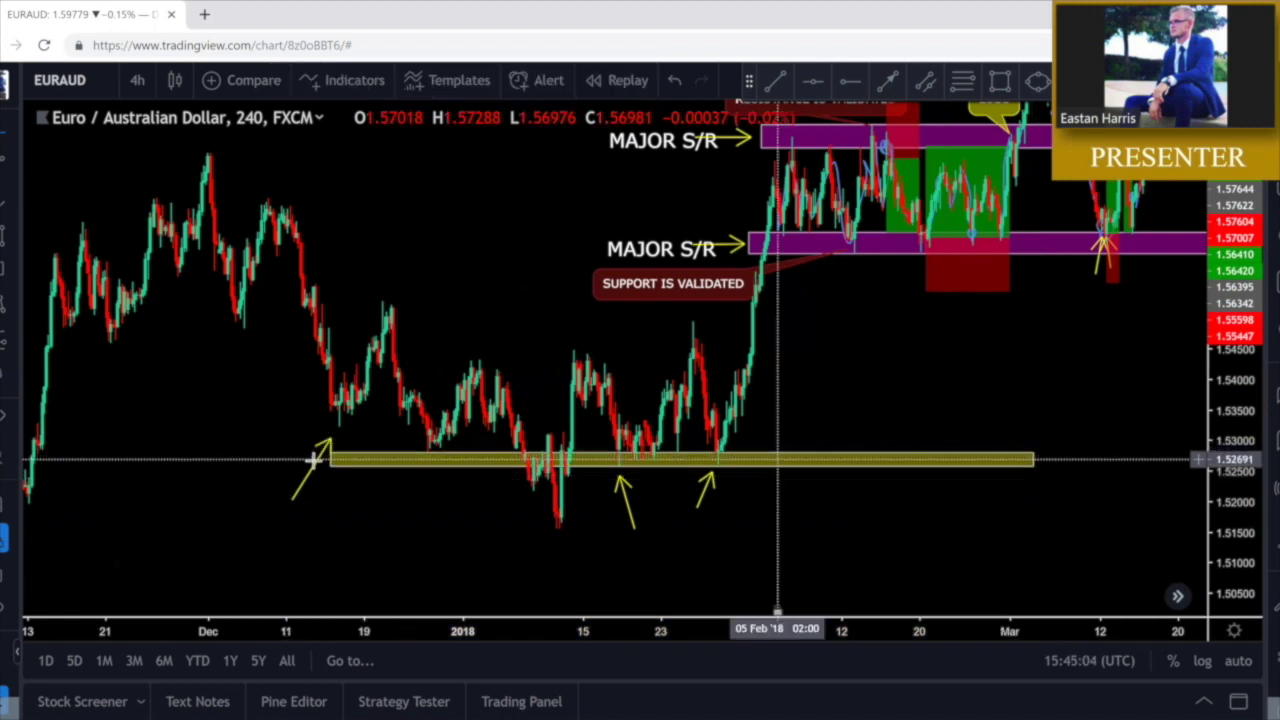
Move the mid-December arrow to the low around 26 December and add another yellow arrow pointing up at the 24 January low
mouse_move(315, 472)
mouse_down()
mouse_move(416, 516)
mouse_move(406, 502)
mouse_up()
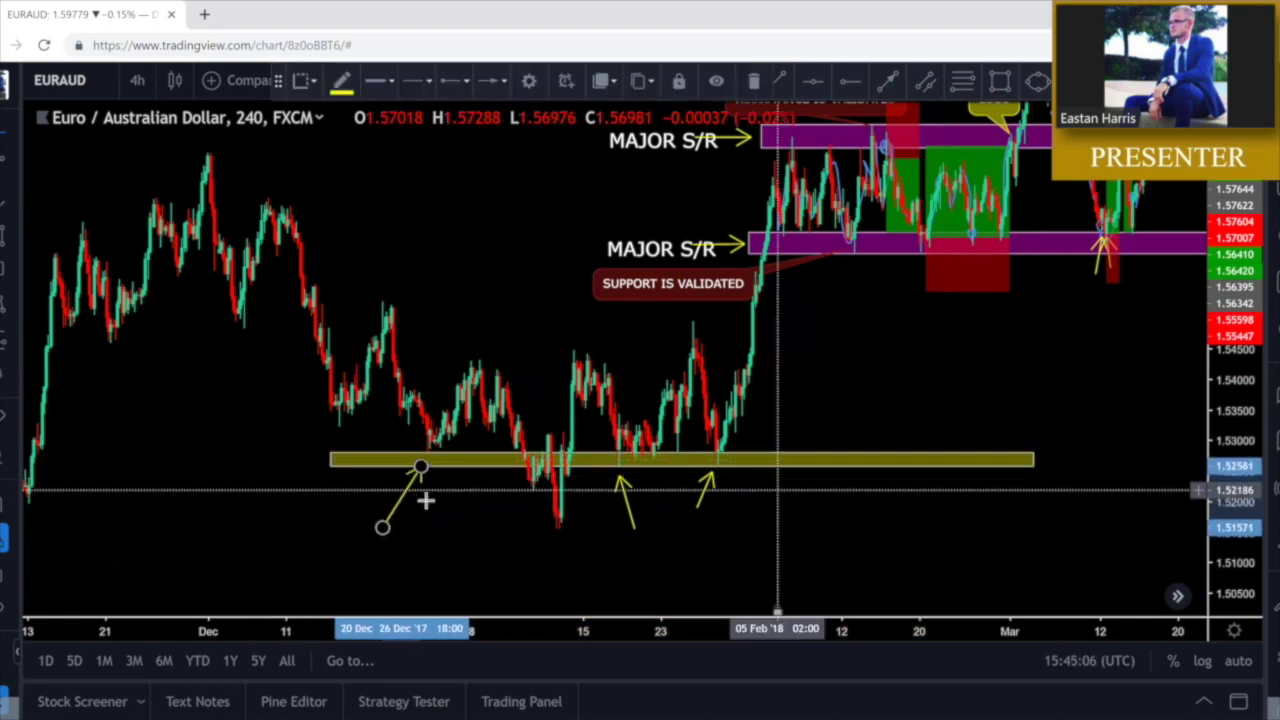
click(496, 502)
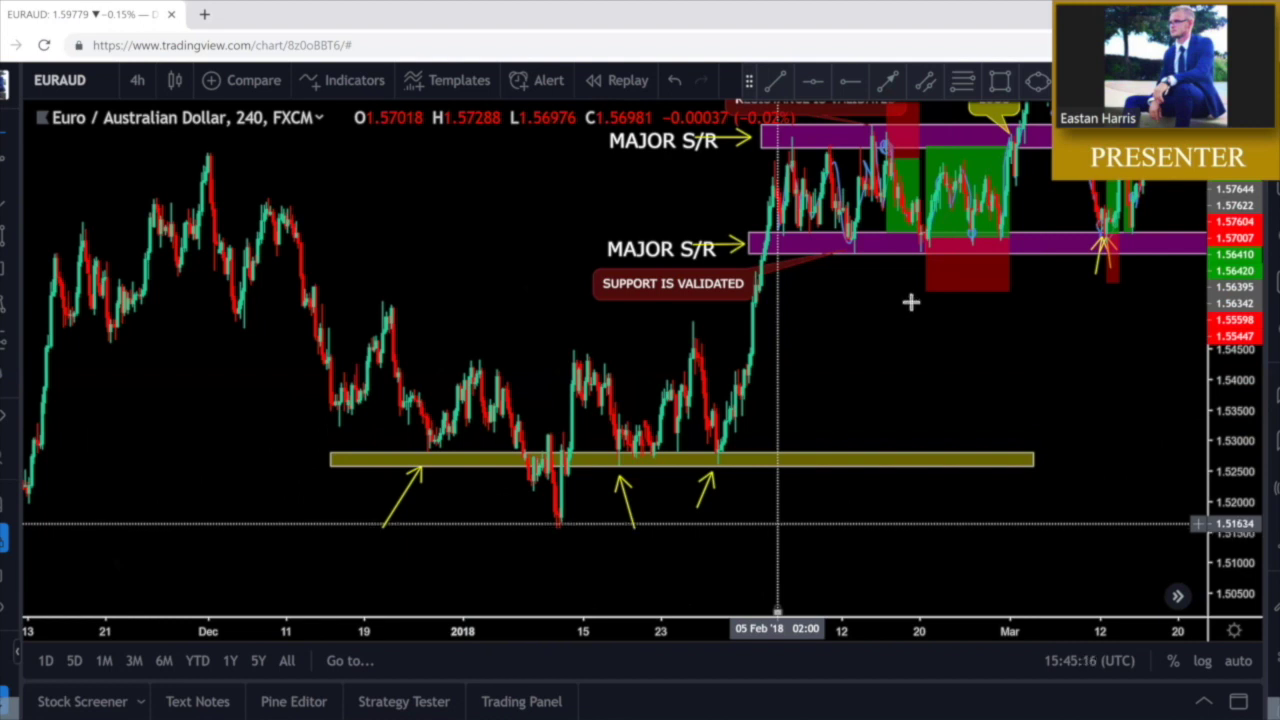
click(890, 82)
drag(681, 518, 678, 460)
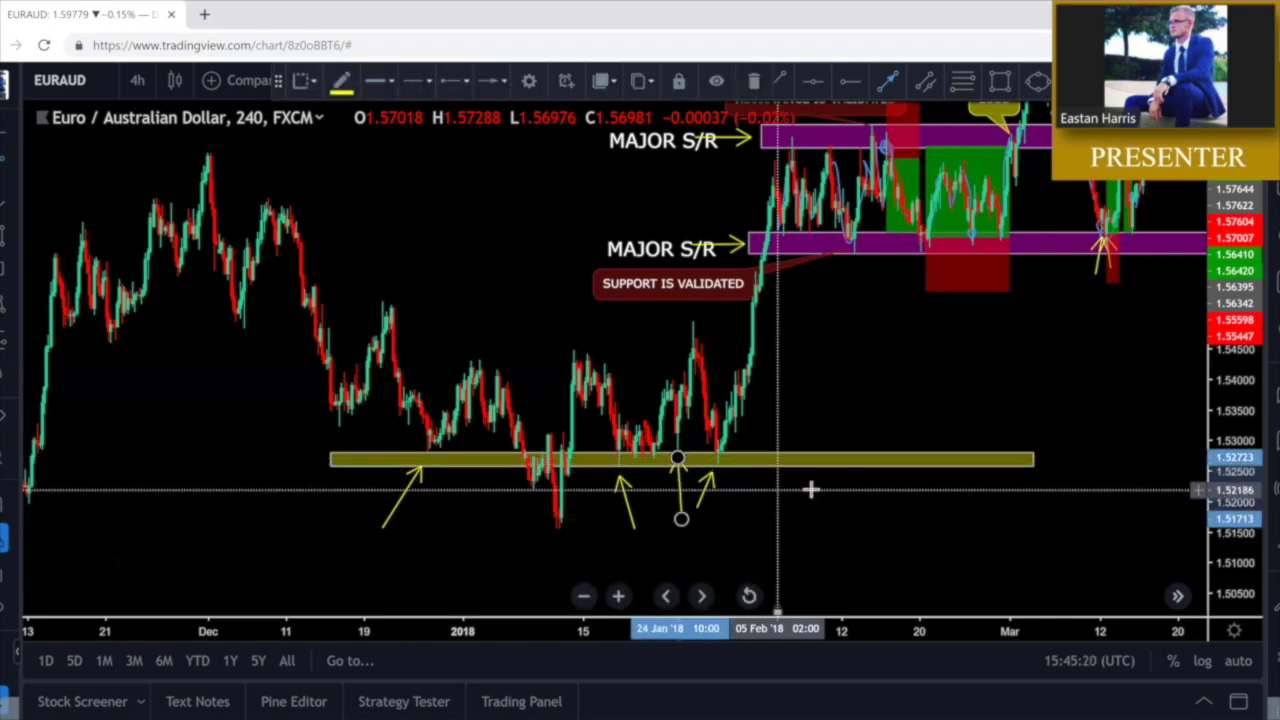
click(961, 414)
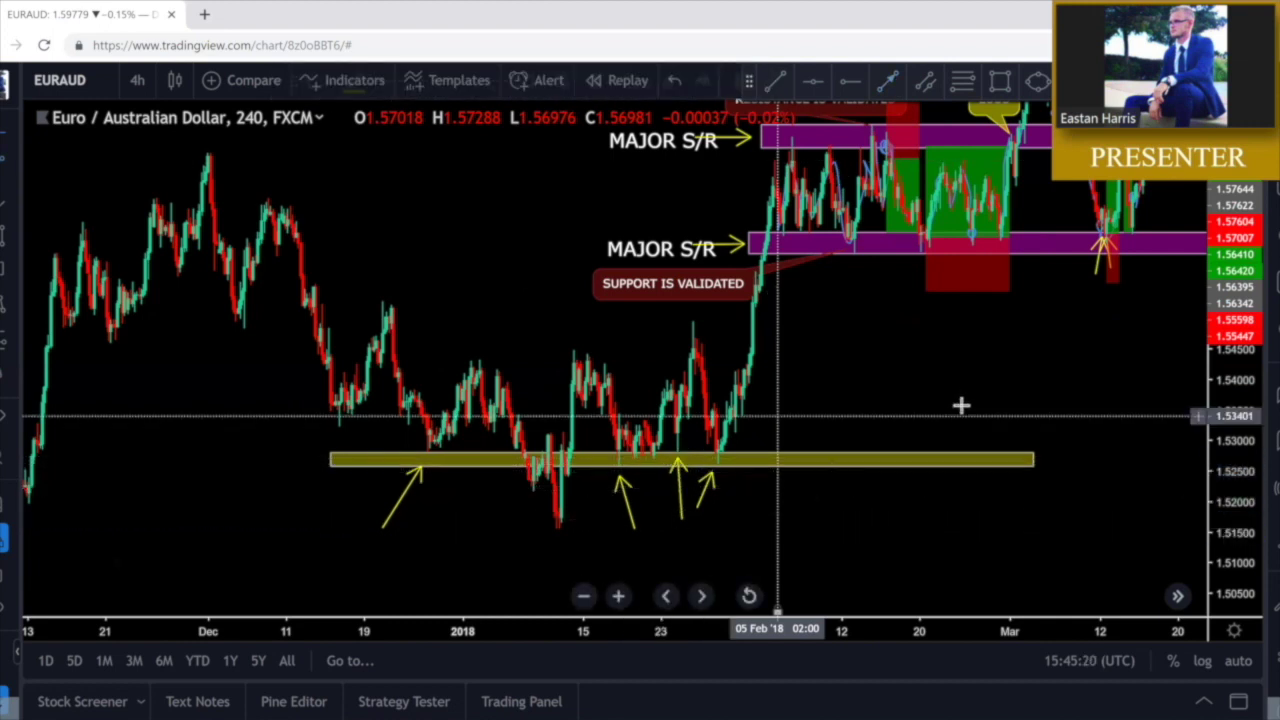
Change the fill of the yellow support zone along the December and January lows to purple
click(840, 460)
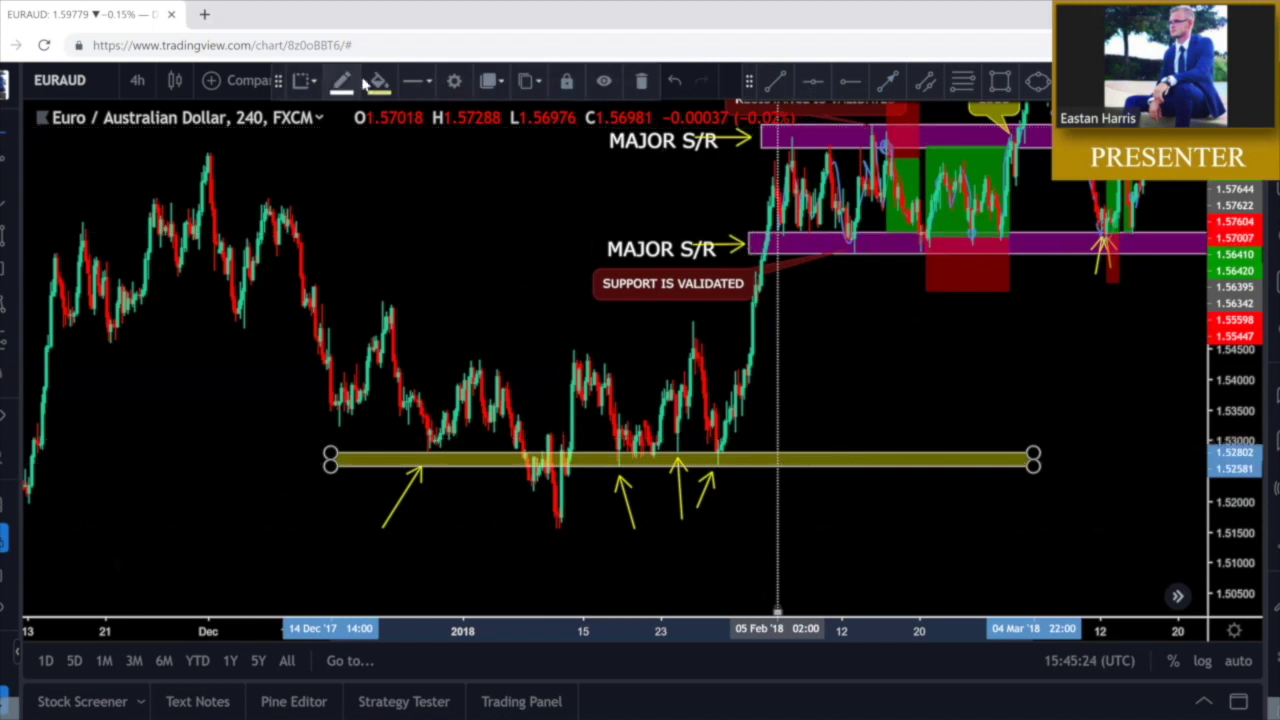
click(378, 82)
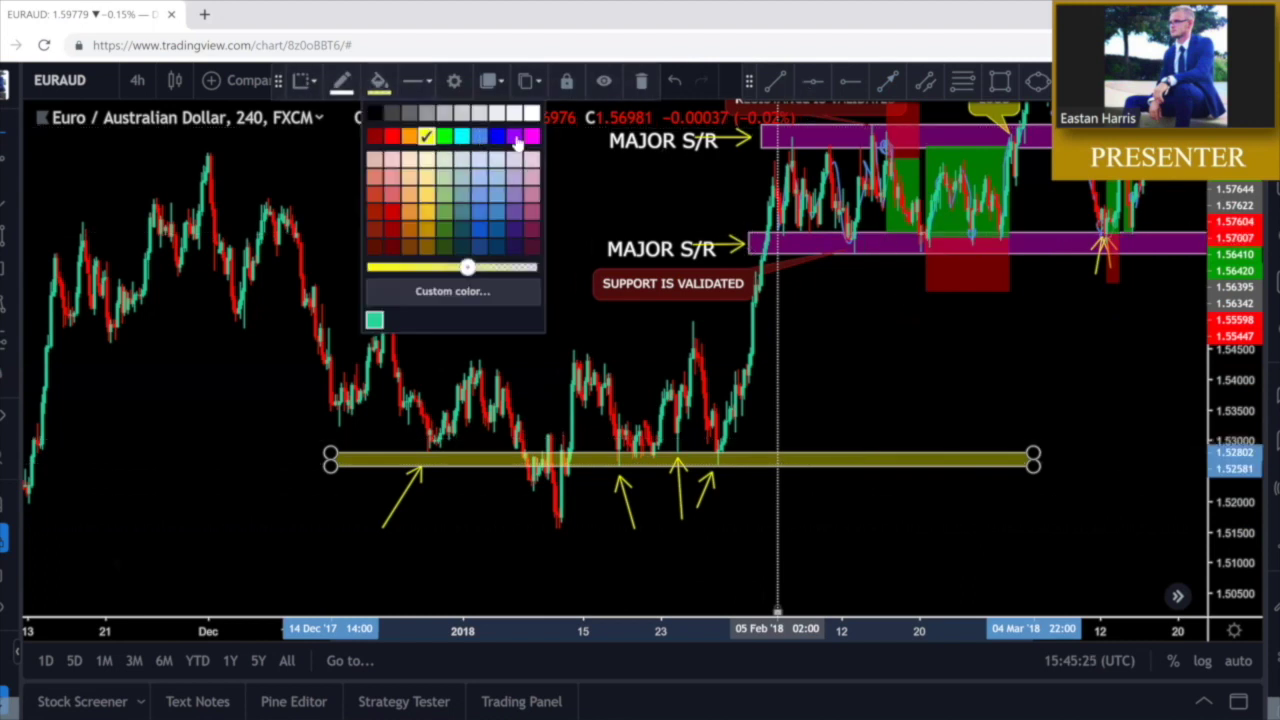
click(762, 357)
Add two white horizontal lines along the edges of the purple support zone, at 1.52802 and 1.52581
right_click(857, 357)
click(814, 347)
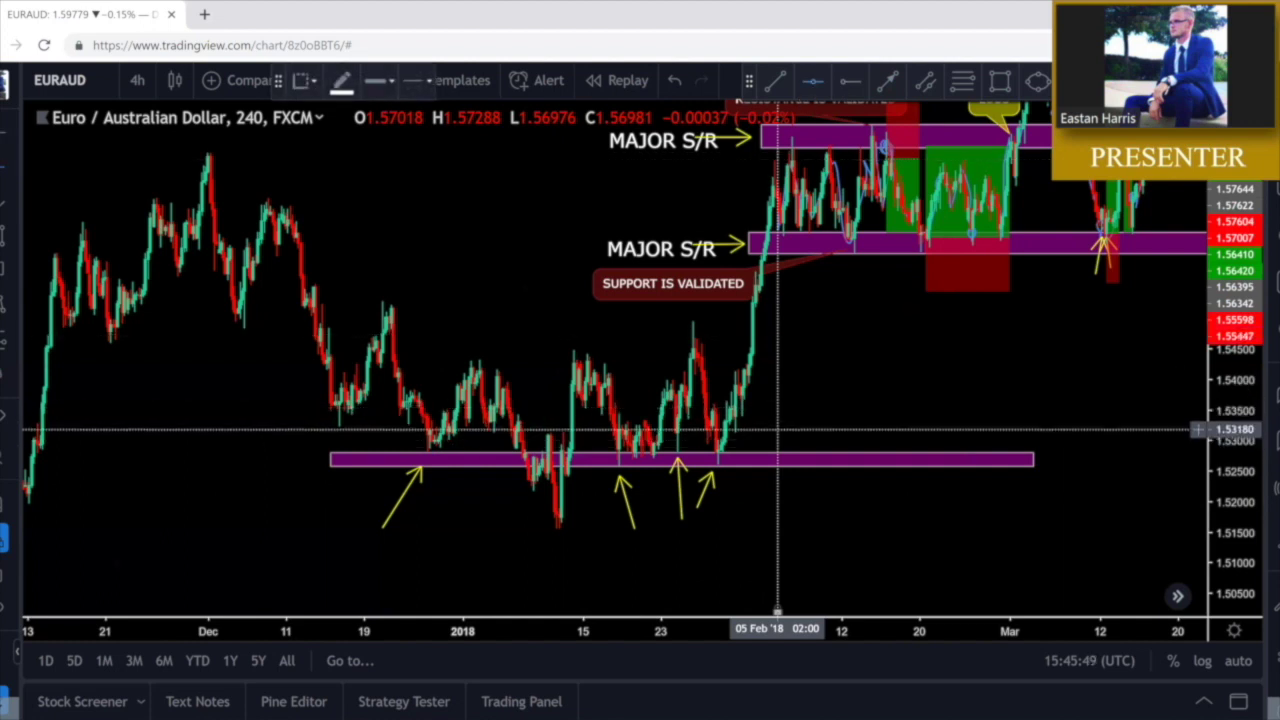
click(316, 453)
click(316, 466)
key(Escape)
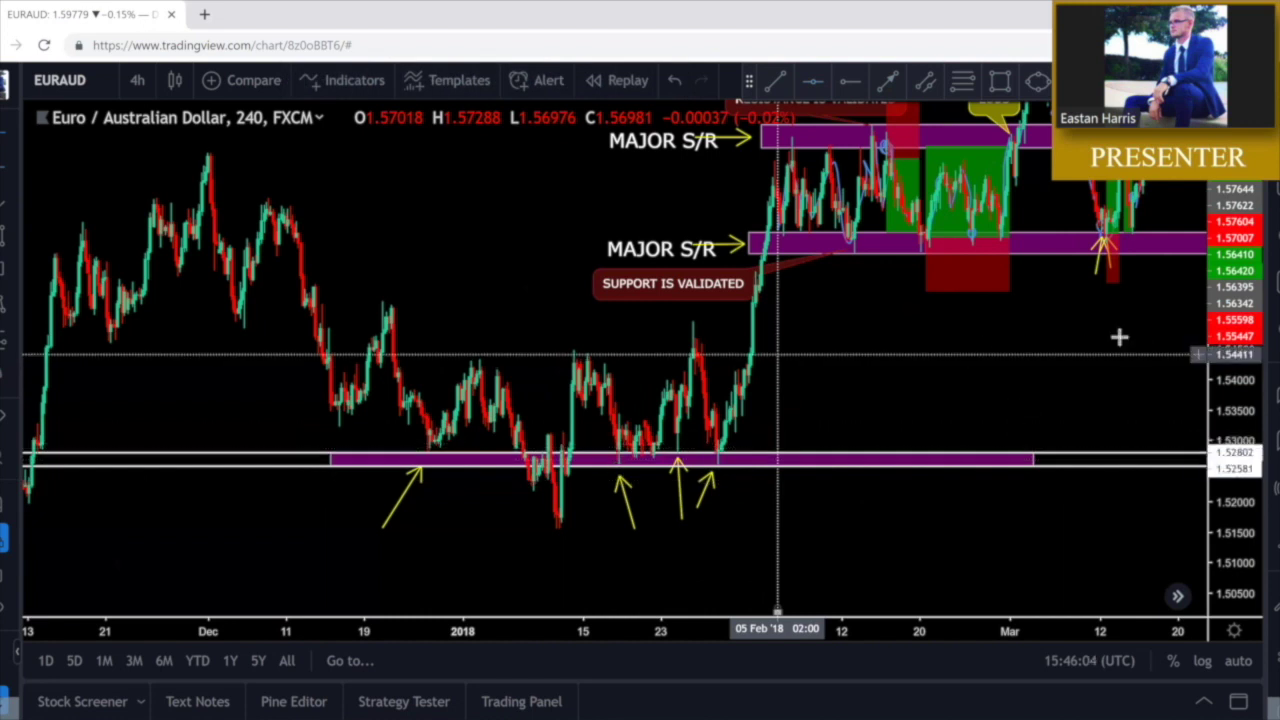
Reposition the later May LOSS callout, with its tip at the 20 May break of the lower zone and its label near 22 May
drag(1120, 337, 617, 463)
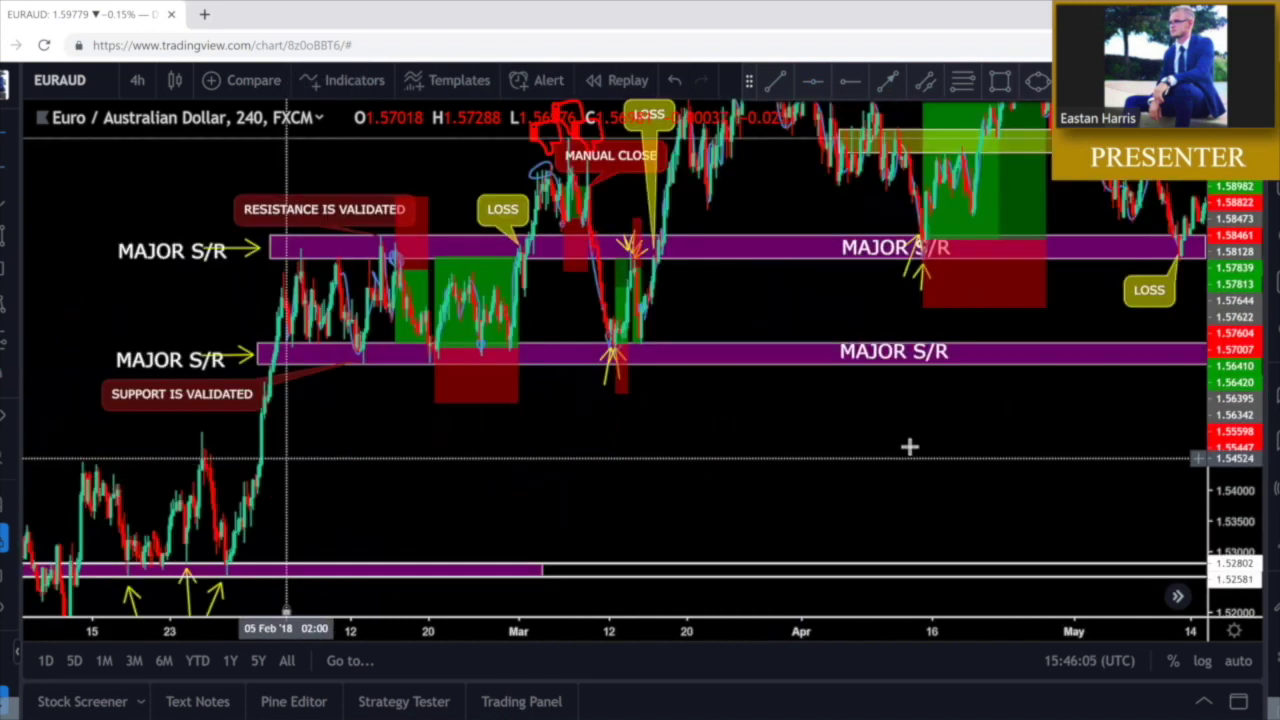
drag(909, 447, 691, 434)
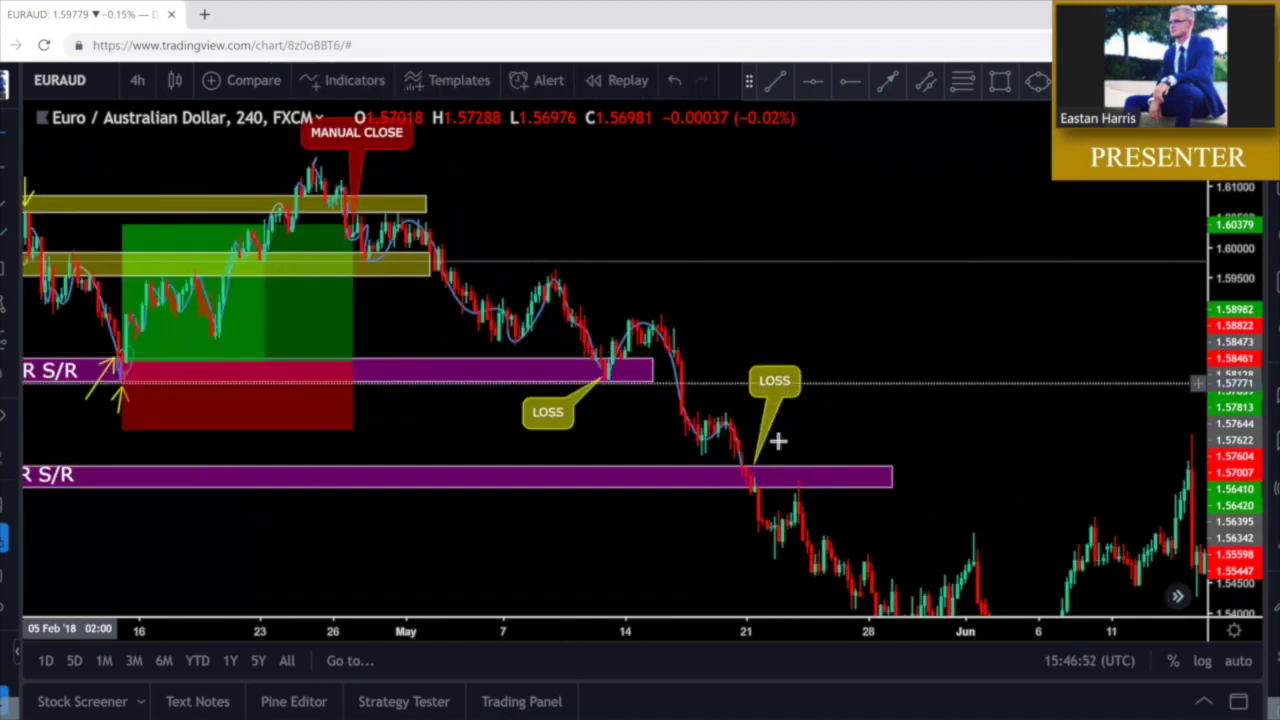
drag(777, 443, 742, 462)
drag(770, 385, 782, 392)
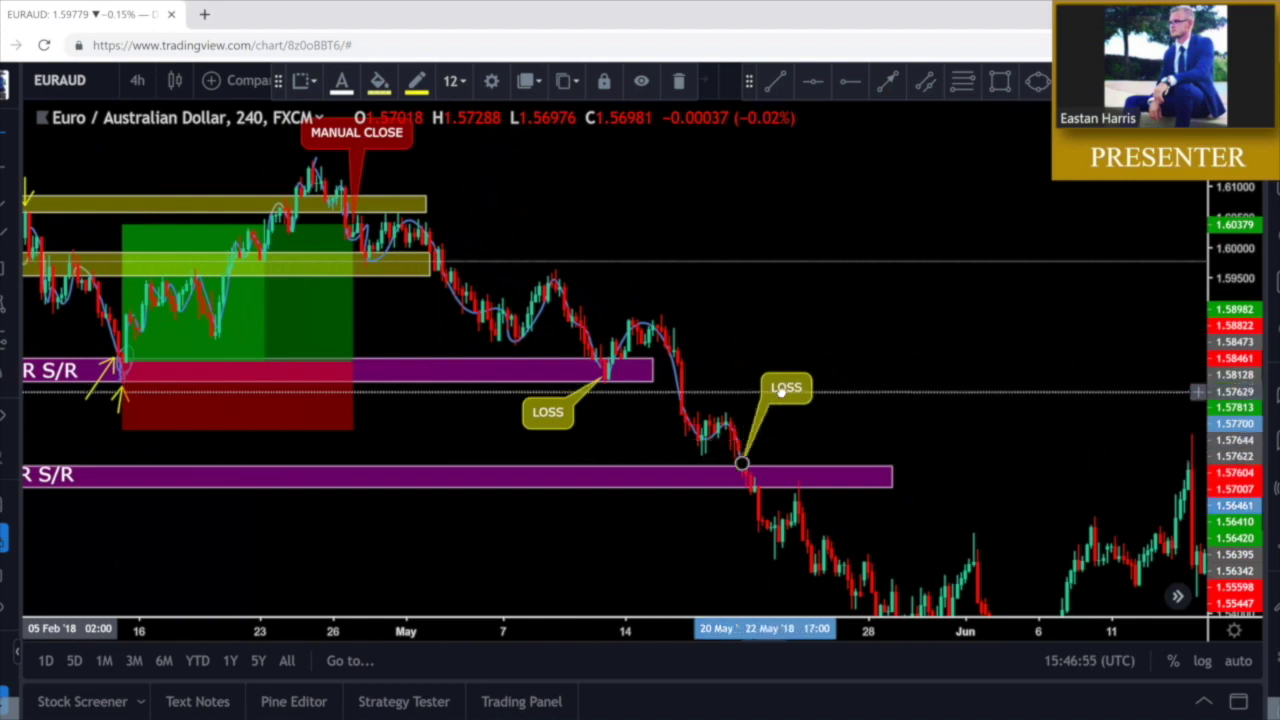
drag(928, 414, 943, 397)
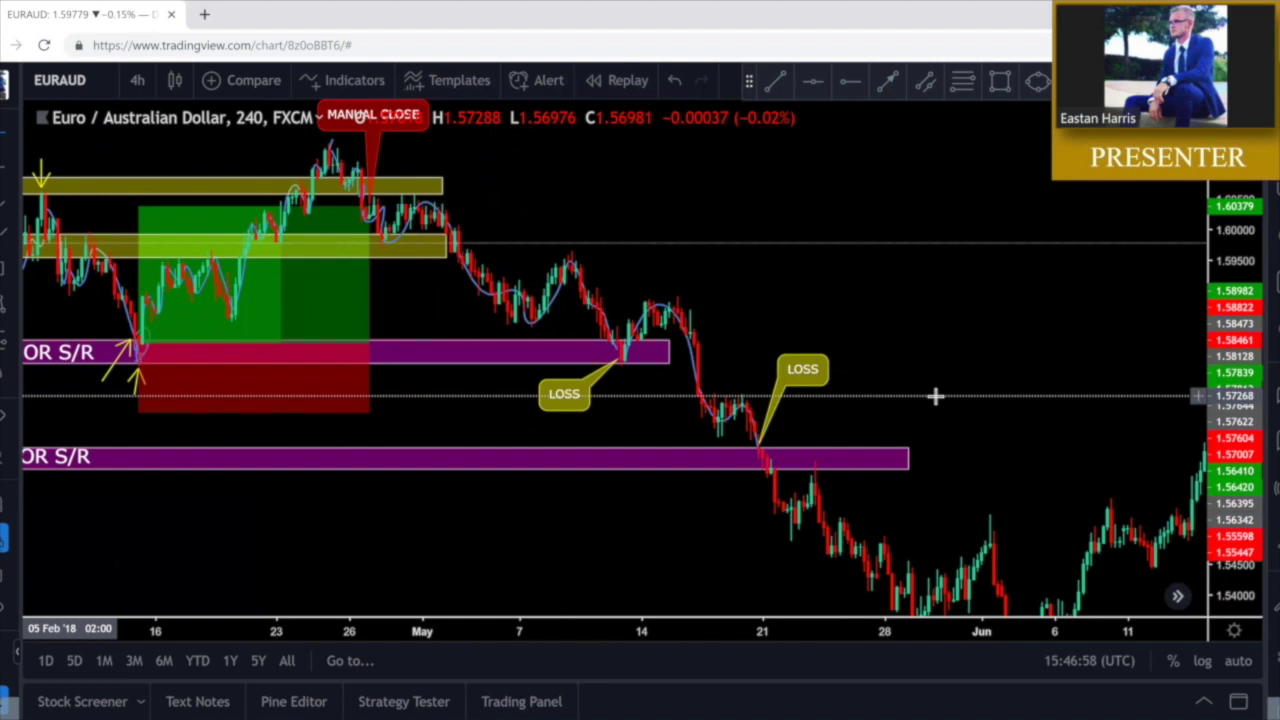
Move the April MAJOR S/R labels on both upper purple zones to about 3 May
scroll(620, 437, down, 2)
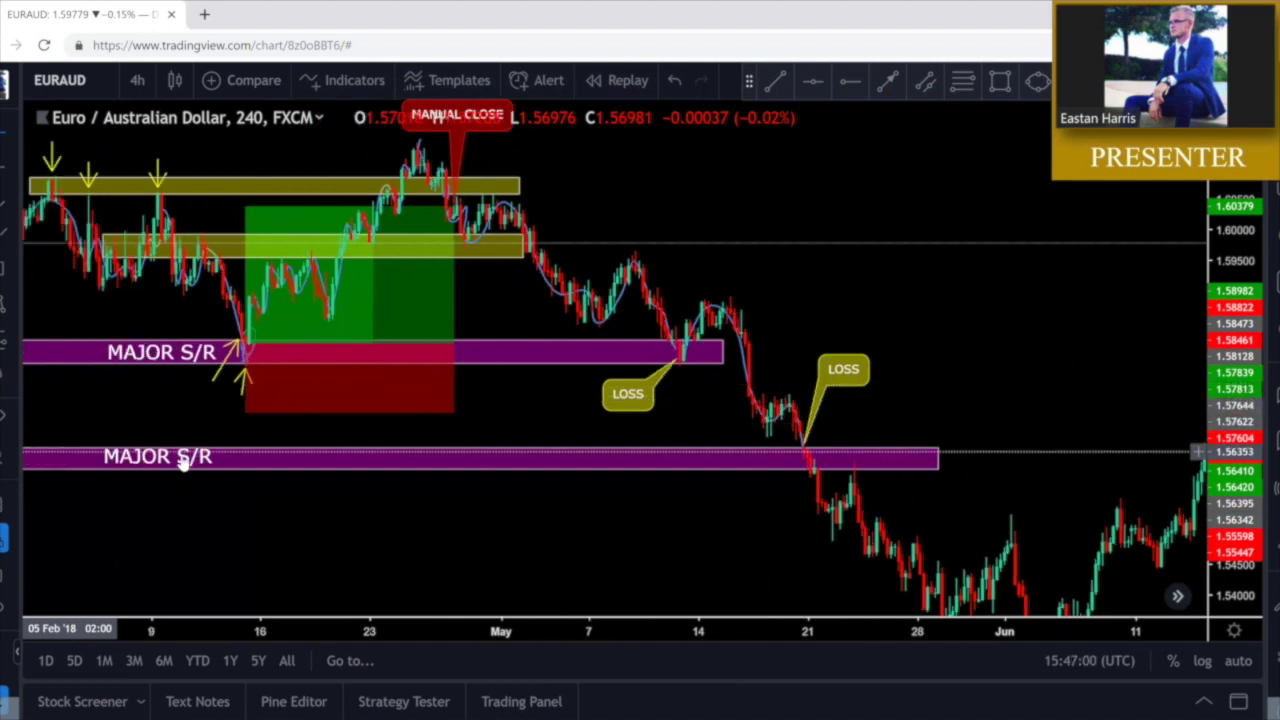
drag(373, 475, 626, 456)
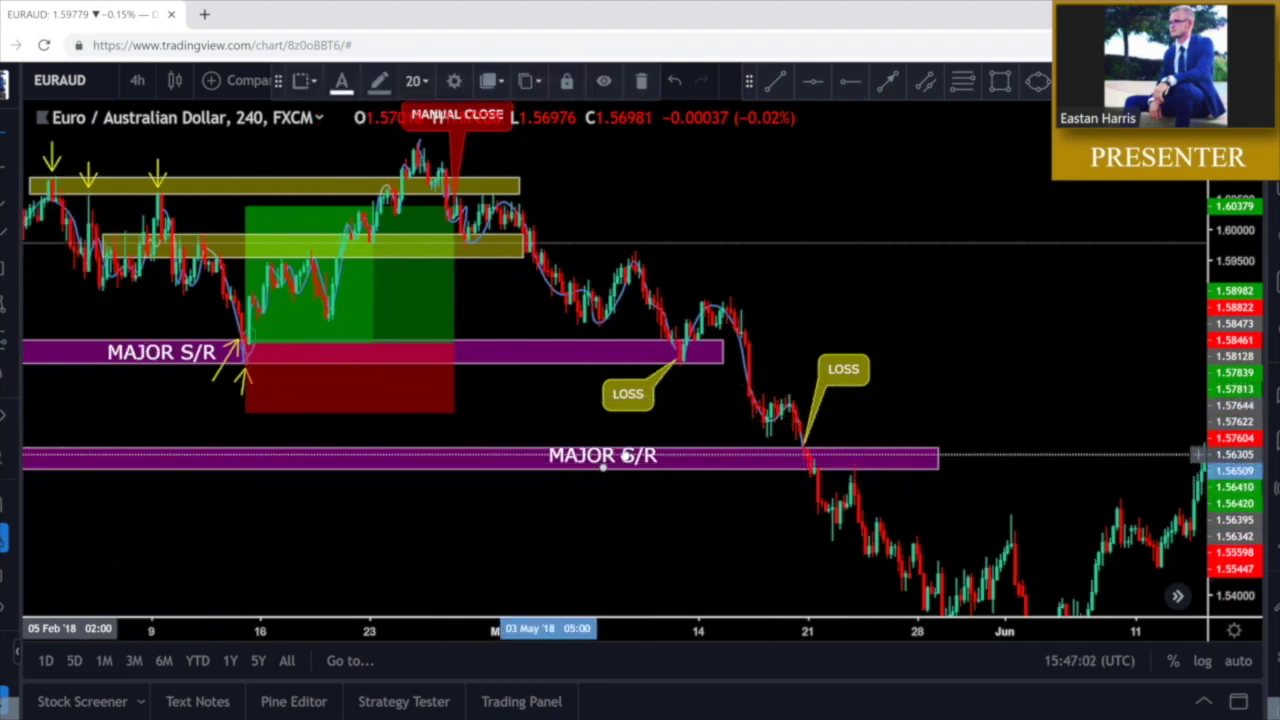
mouse_move(160, 365)
mouse_down()
mouse_move(482, 383)
mouse_move(562, 359)
mouse_move(599, 367)
mouse_up()
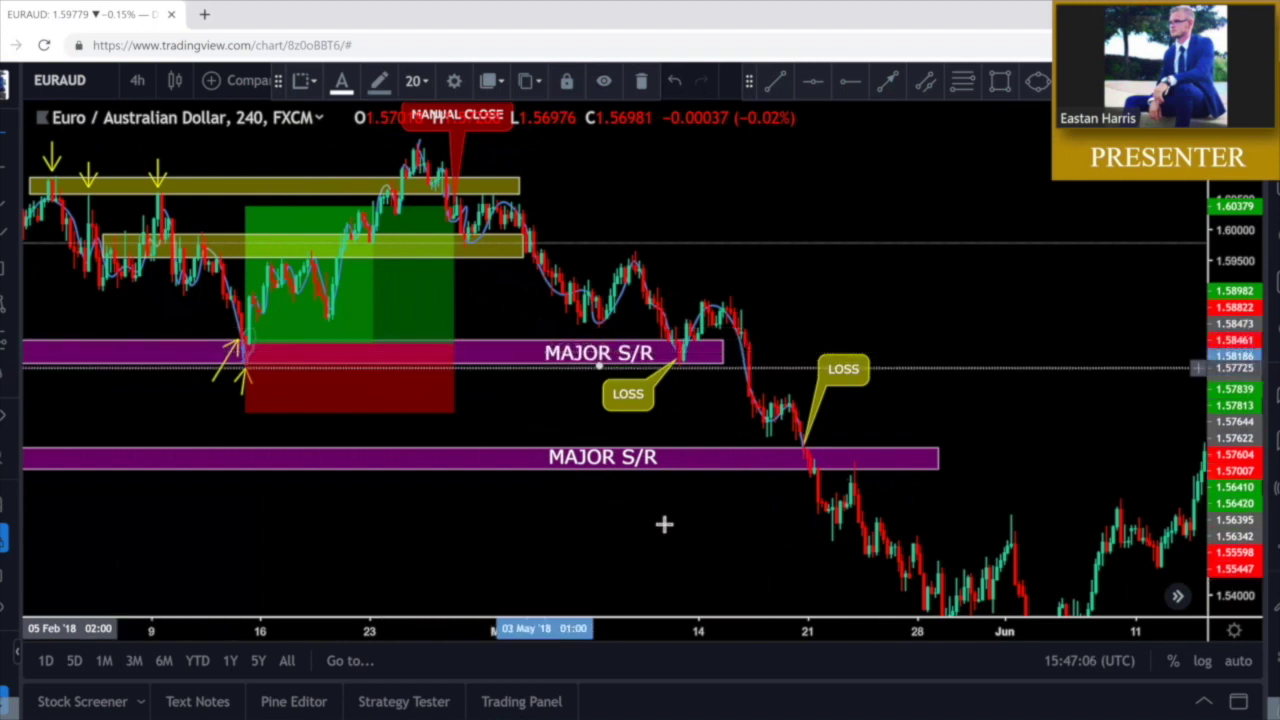
click(828, 478)
click(893, 386)
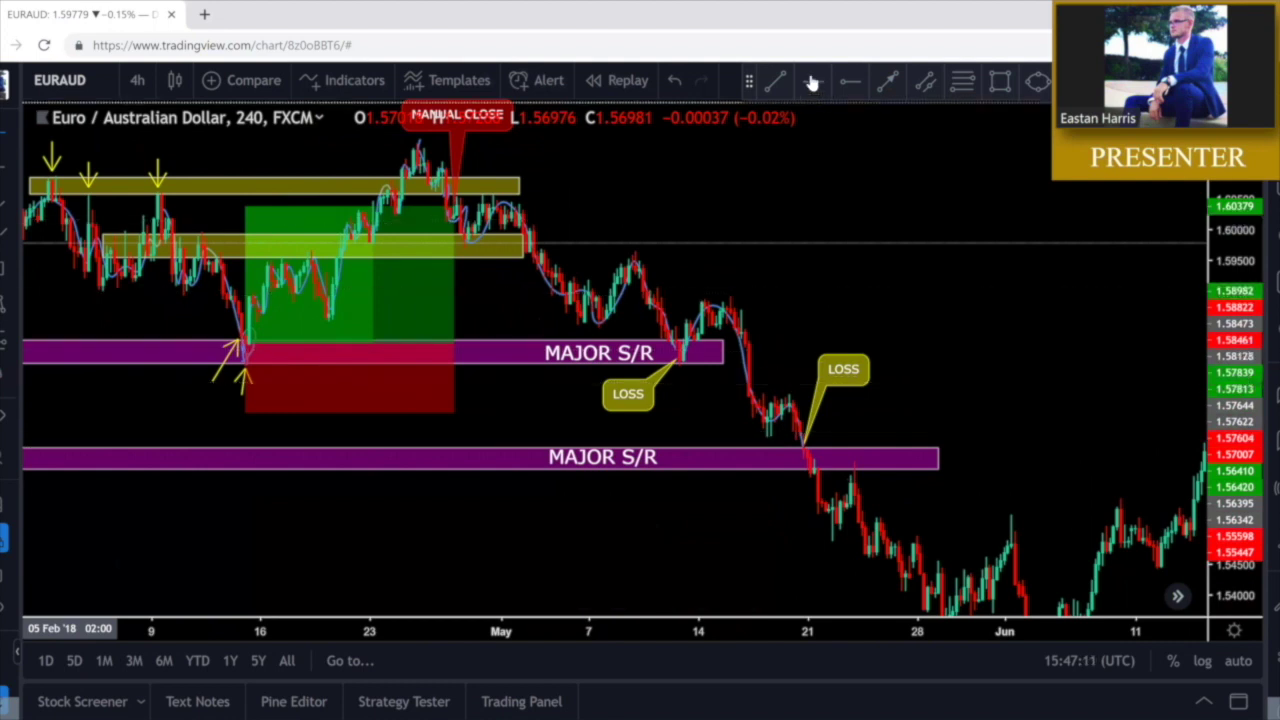
Add a yellow down arrow at the 23 May retest of the lower zone and place a short position from 23 May 05:00 at 1.55643
click(865, 457)
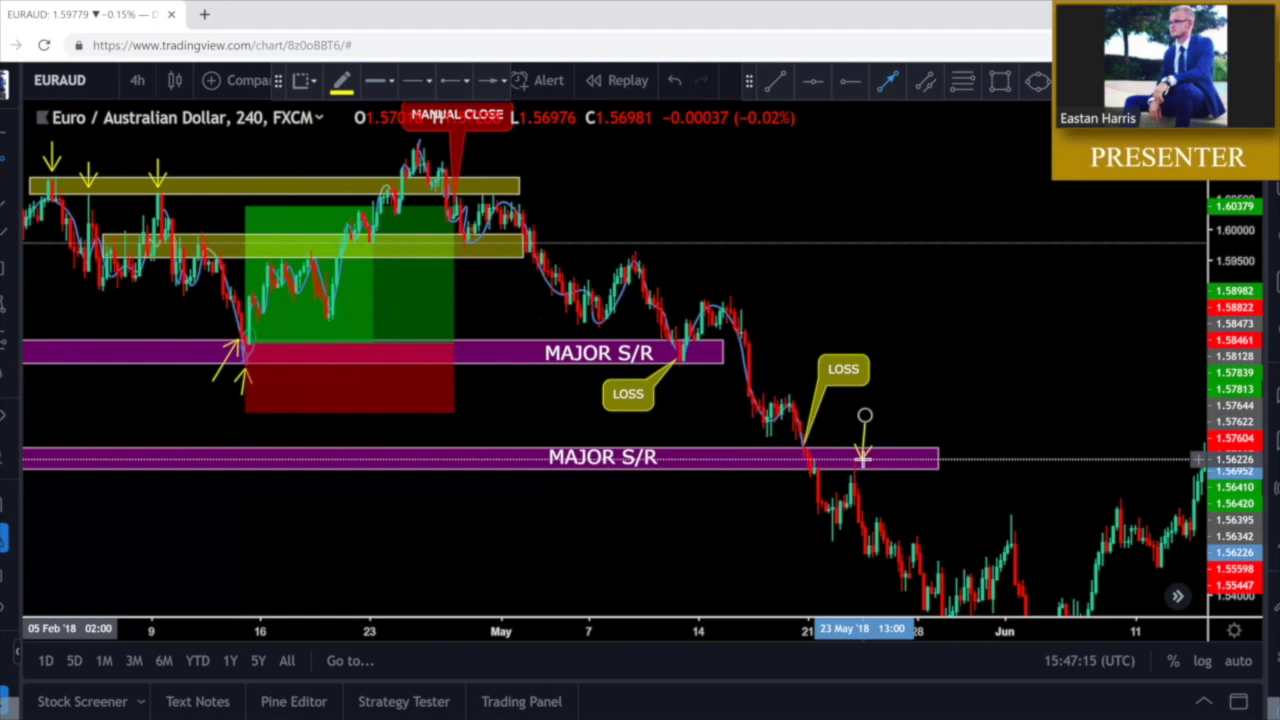
click(911, 414)
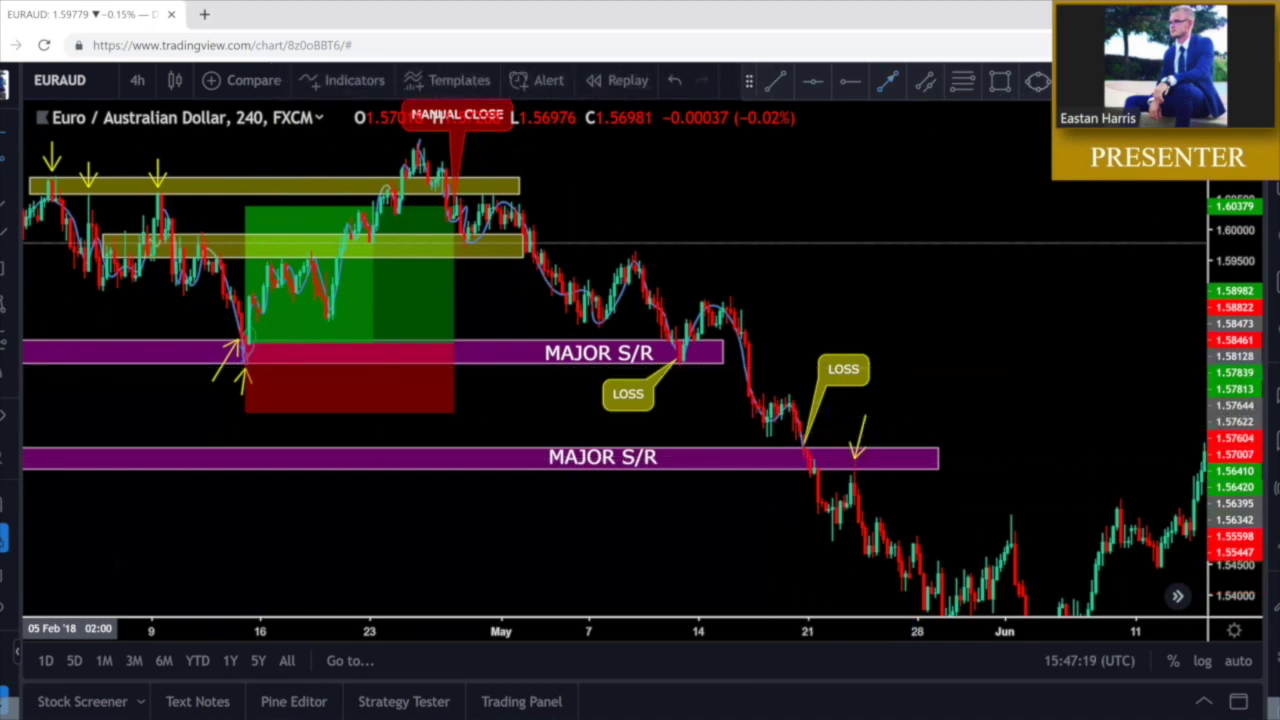
click(1150, 81)
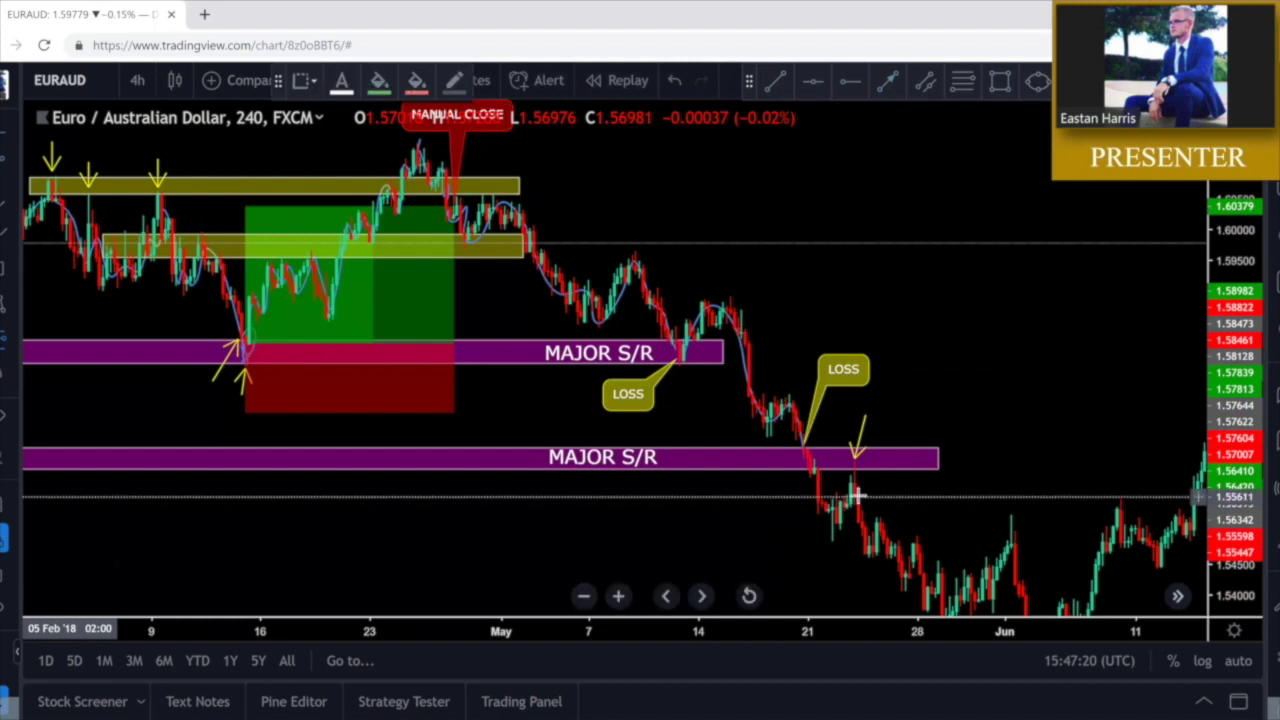
click(855, 492)
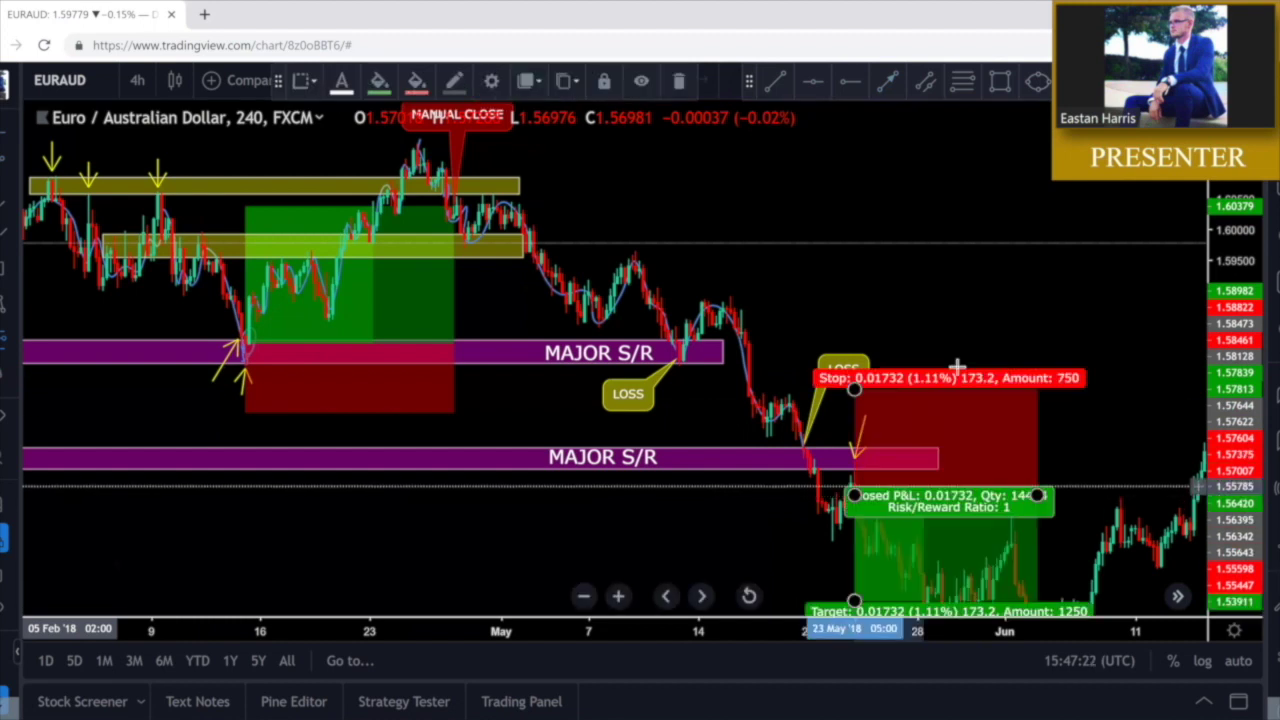
click(951, 297)
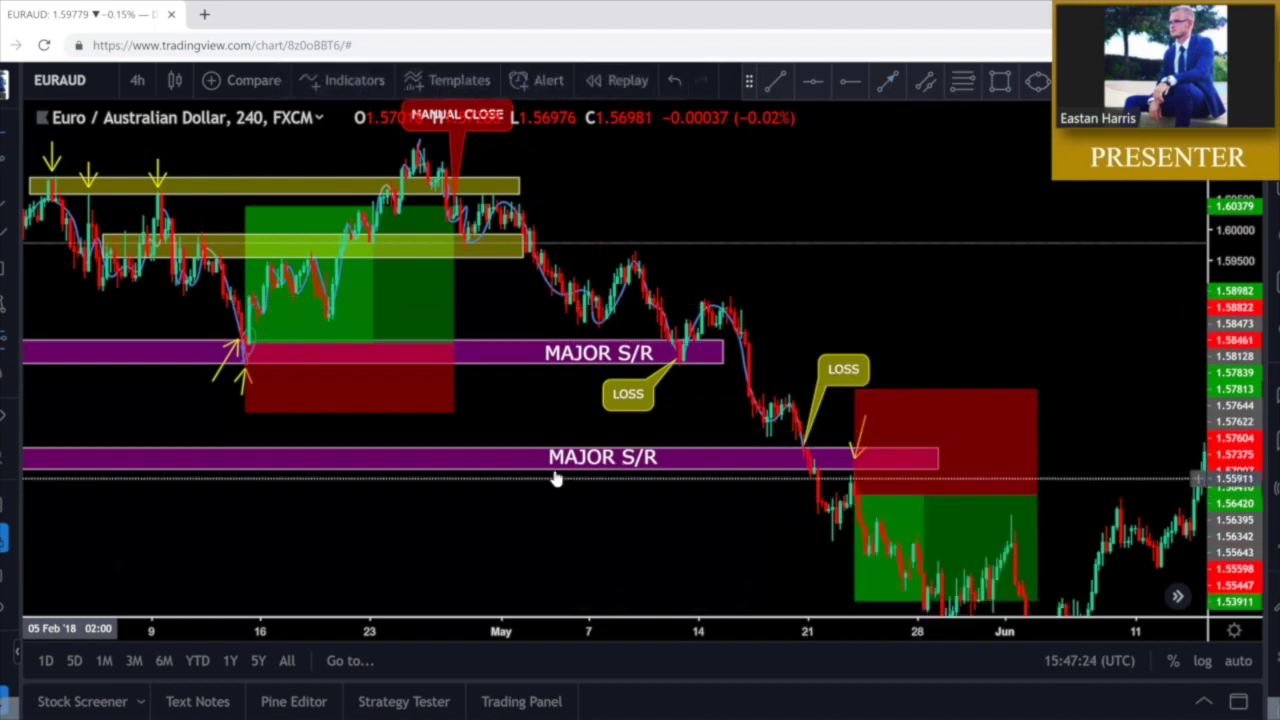
Extend the purple support zone between the two white horizontal lines to 15 June 2018
scroll(555, 475, down, 5)
drag(668, 457, 654, 385)
drag(628, 505, 614, 416)
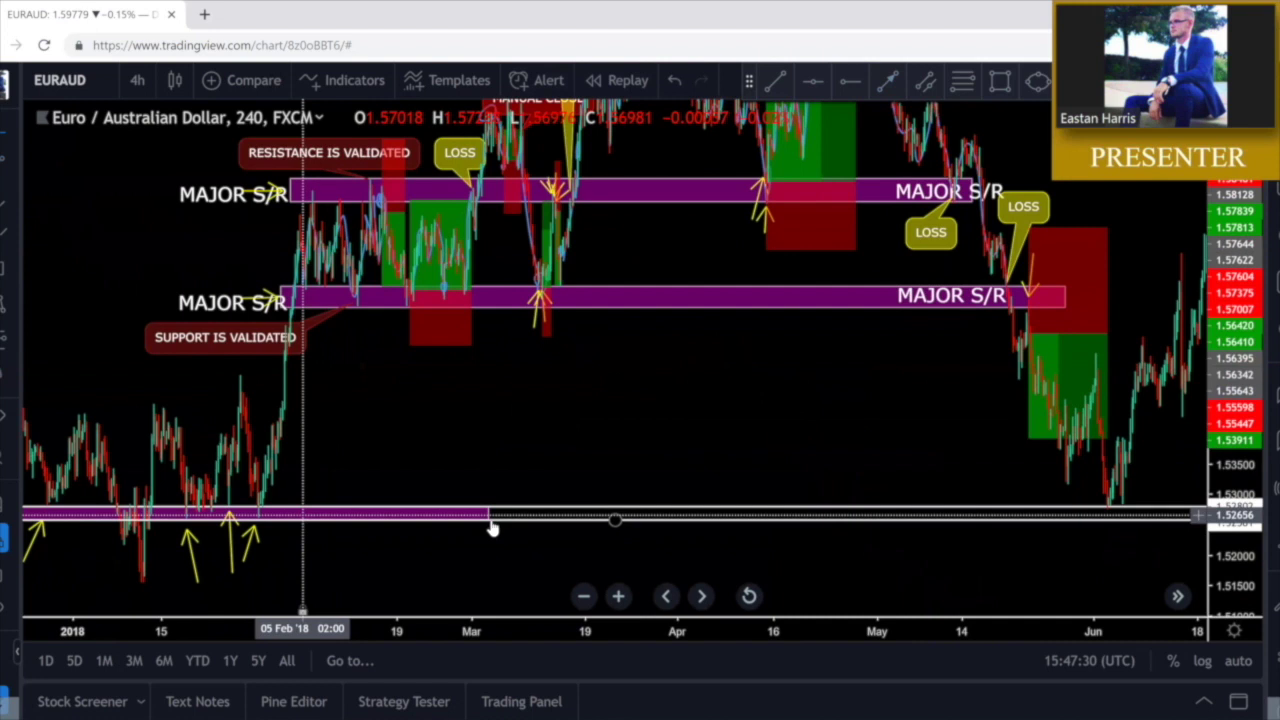
click(487, 520)
drag(490, 524, 1190, 520)
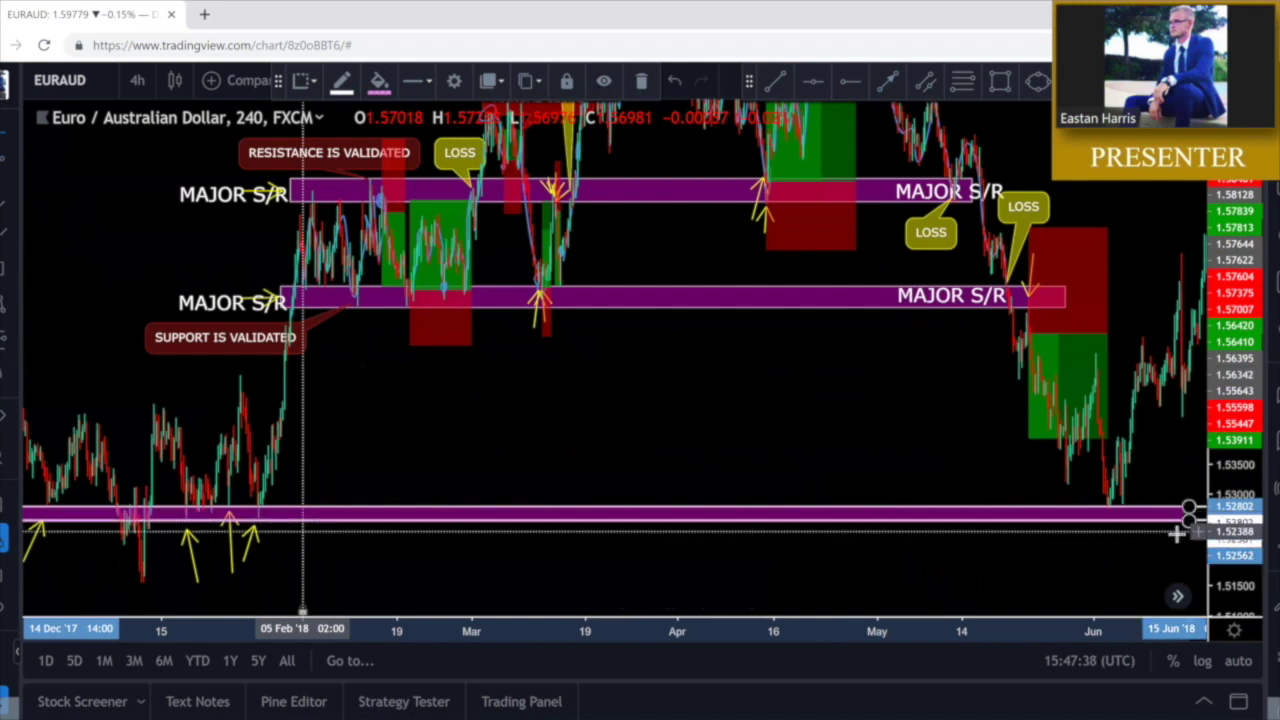
click(1106, 554)
Add a MAJOR S/R text label just above the extended purple support zone, at about 7 May
scroll(824, 384, up, 1)
scroll(824, 384, up, 3)
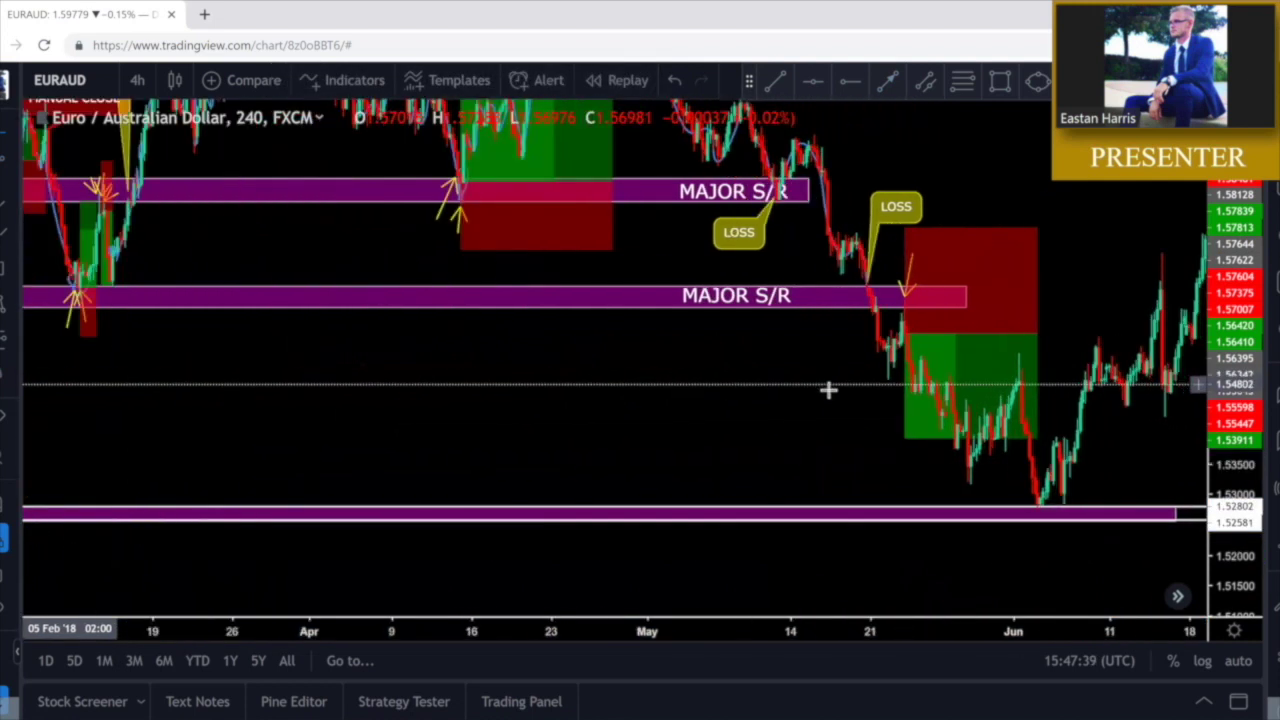
drag(751, 417, 577, 397)
scroll(760, 392, up, 1)
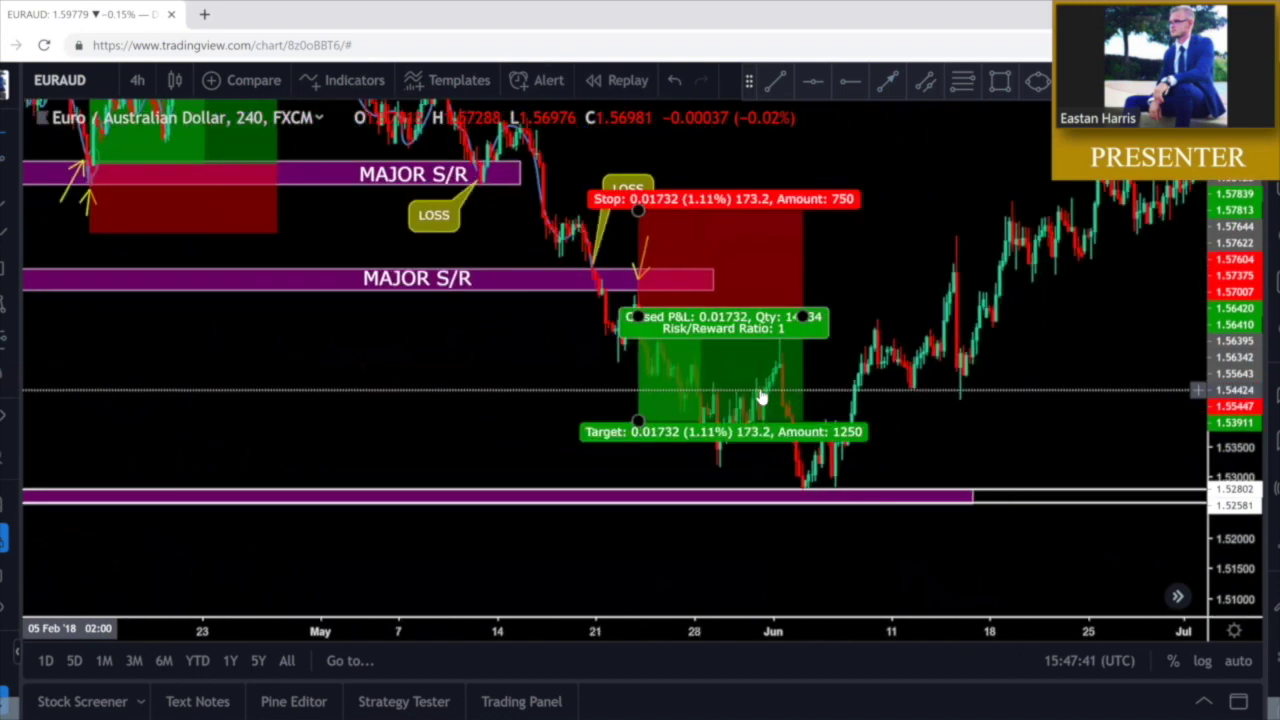
drag(877, 285, 884, 298)
scroll(884, 297, down, 1)
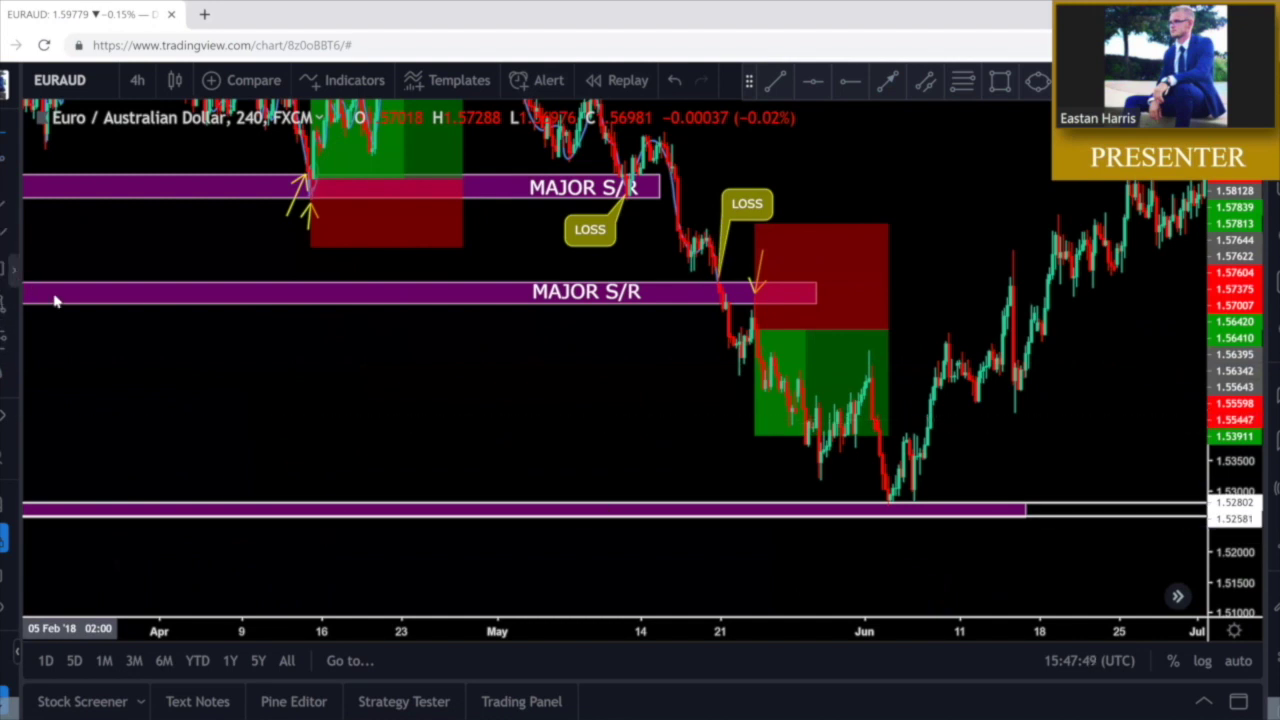
click(12, 268)
click(60, 266)
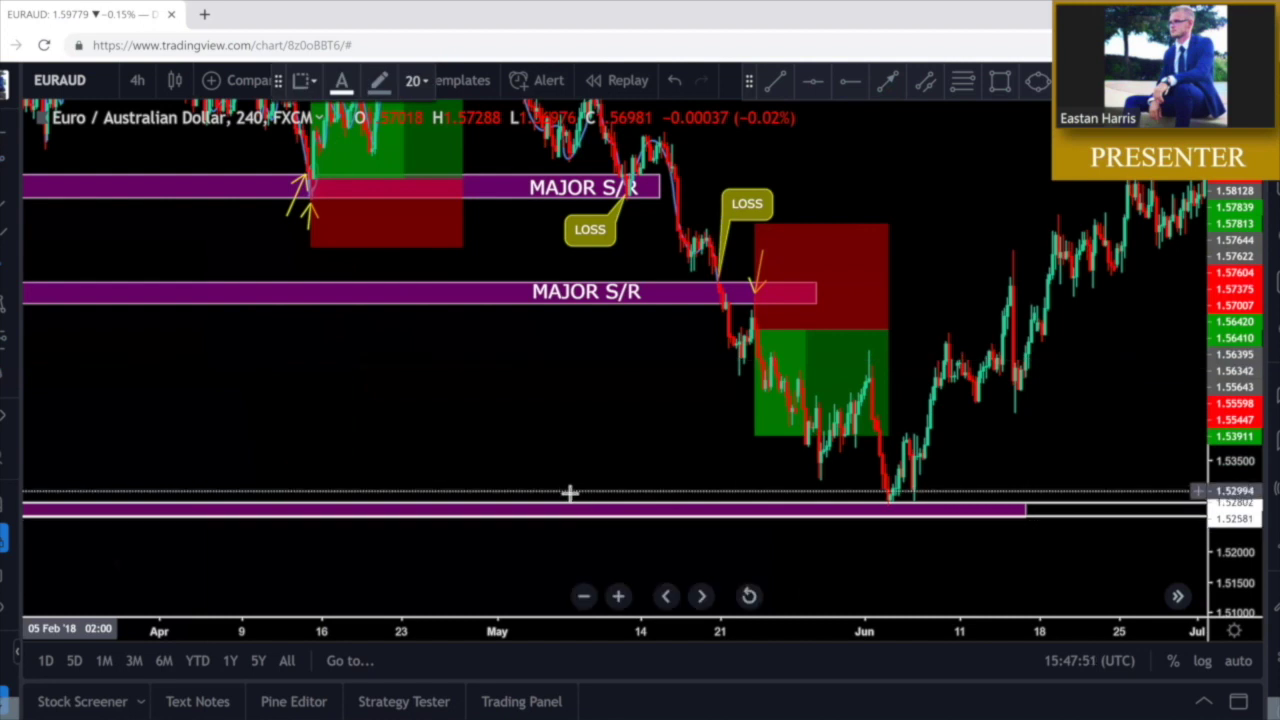
click(569, 492)
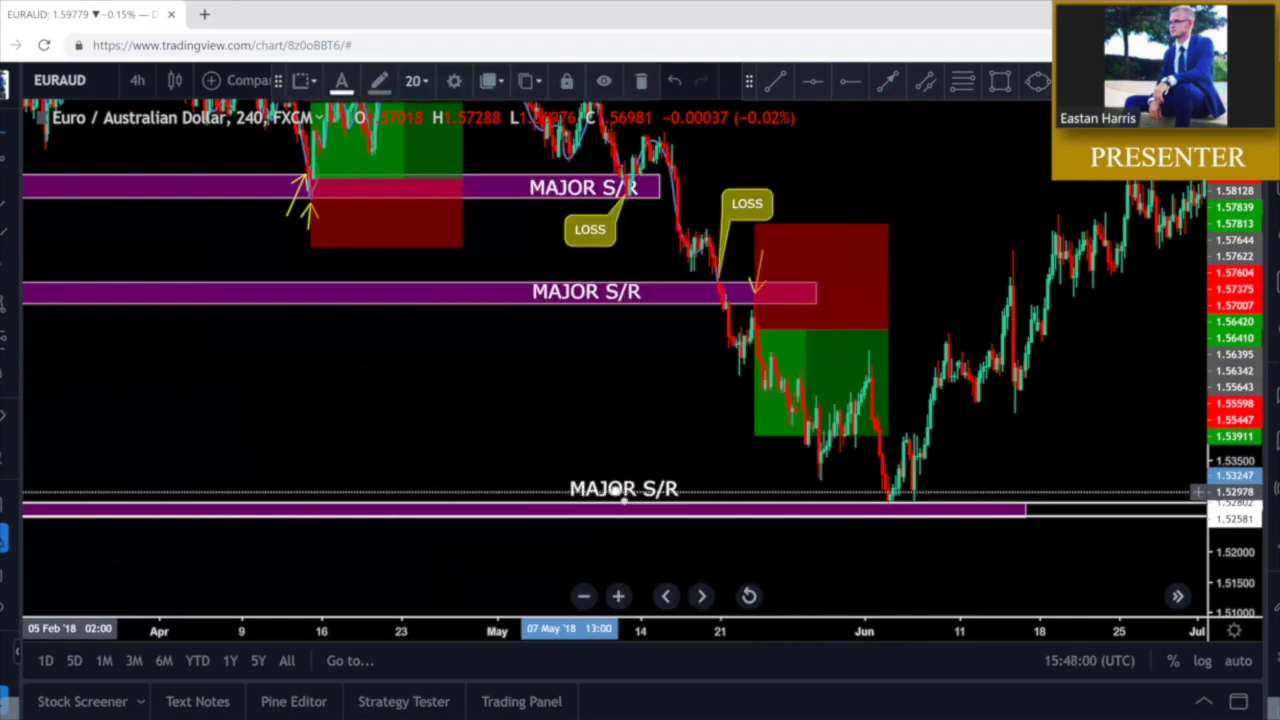
drag(623, 497, 623, 503)
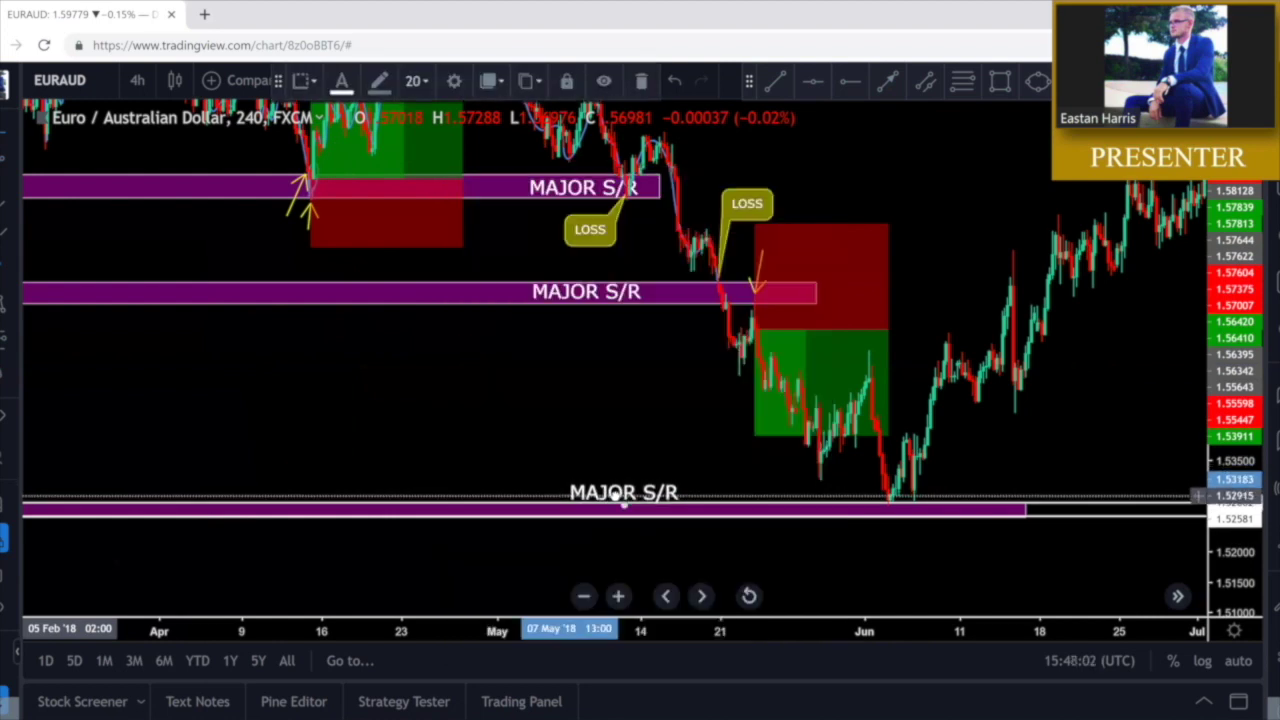
click(551, 463)
Shift the label of the LOSS callout beside the short position back to about 21 May at 1.57796, clear of the trade box
scroll(990, 452, up, 3)
drag(991, 452, 1075, 442)
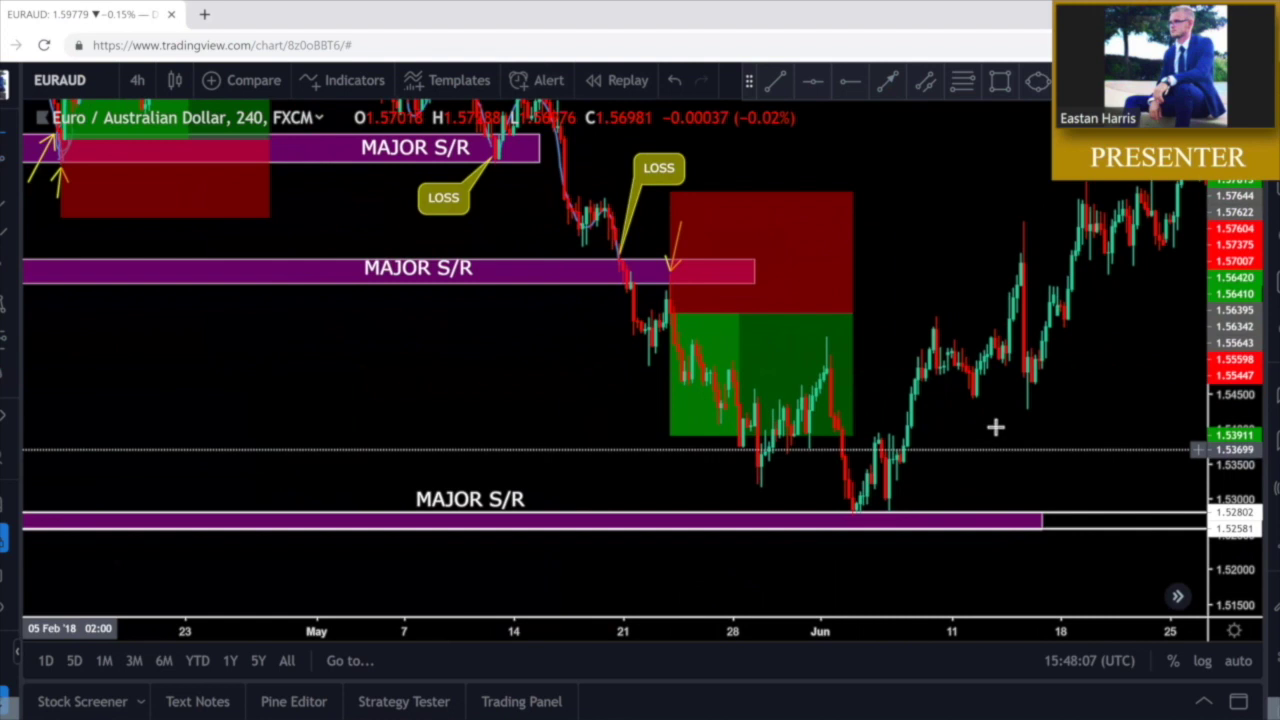
click(700, 214)
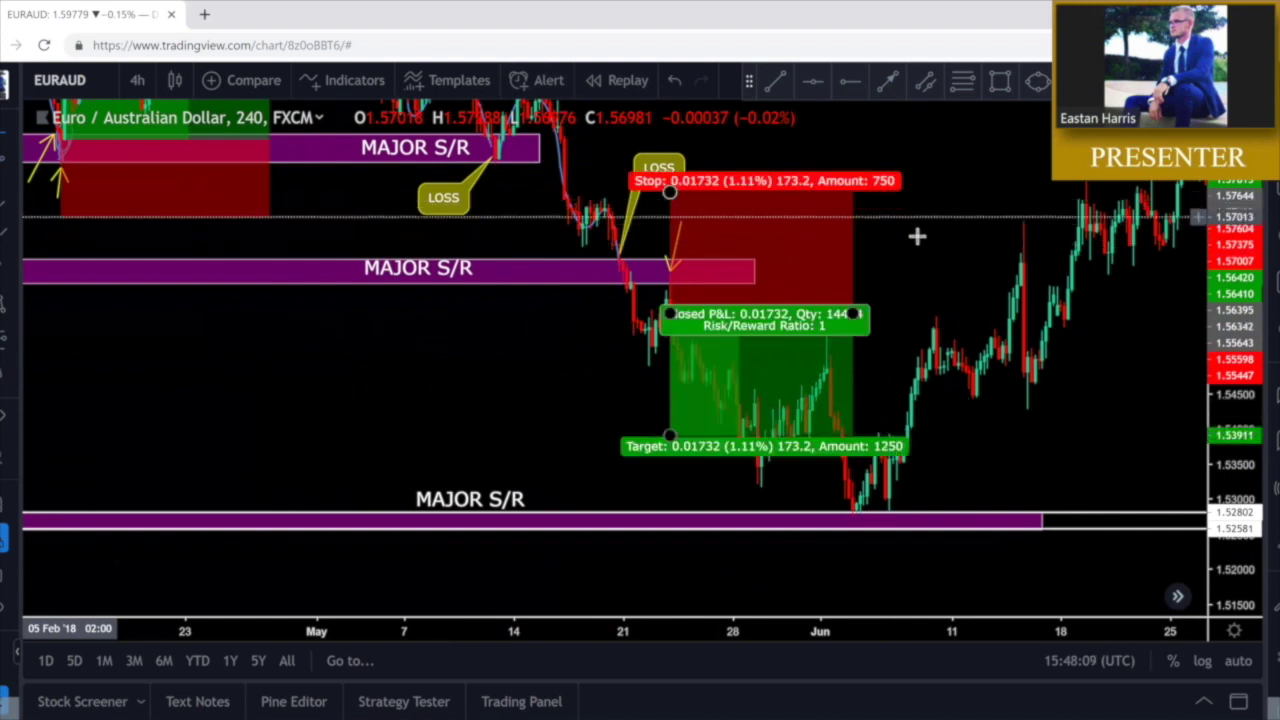
drag(929, 220, 938, 293)
click(563, 288)
drag(928, 232, 923, 227)
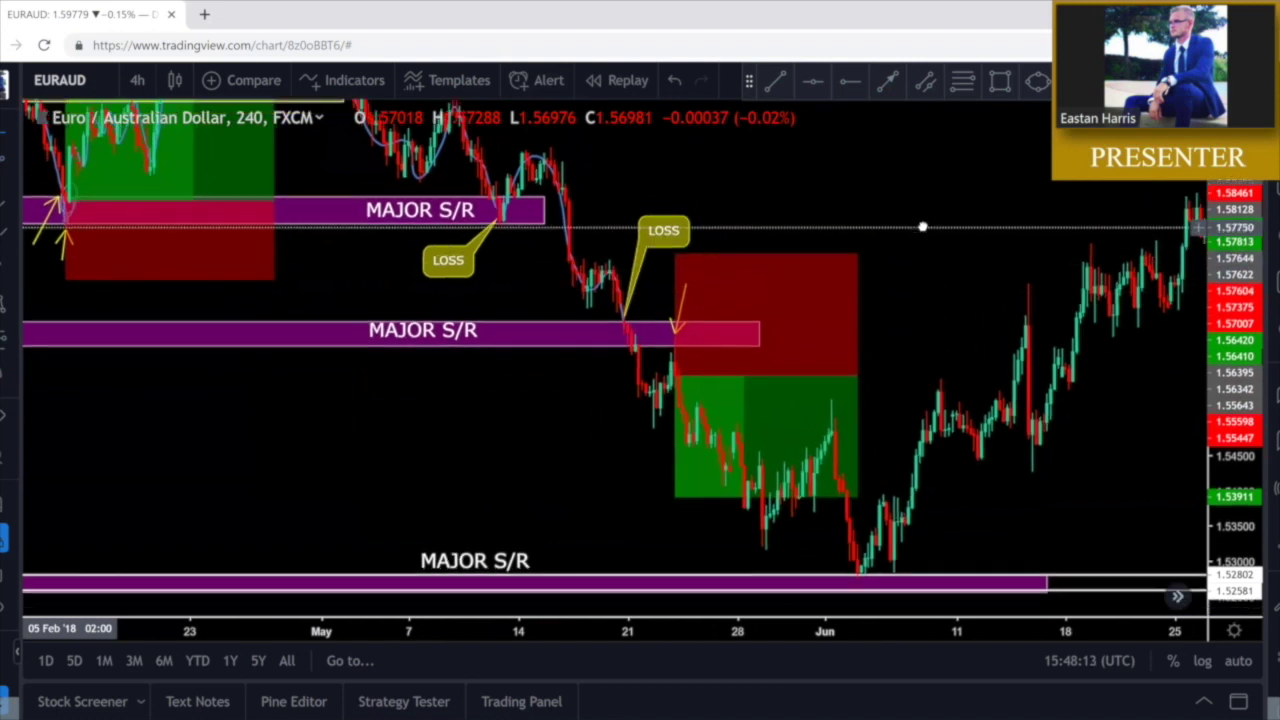
click(672, 245)
click(642, 221)
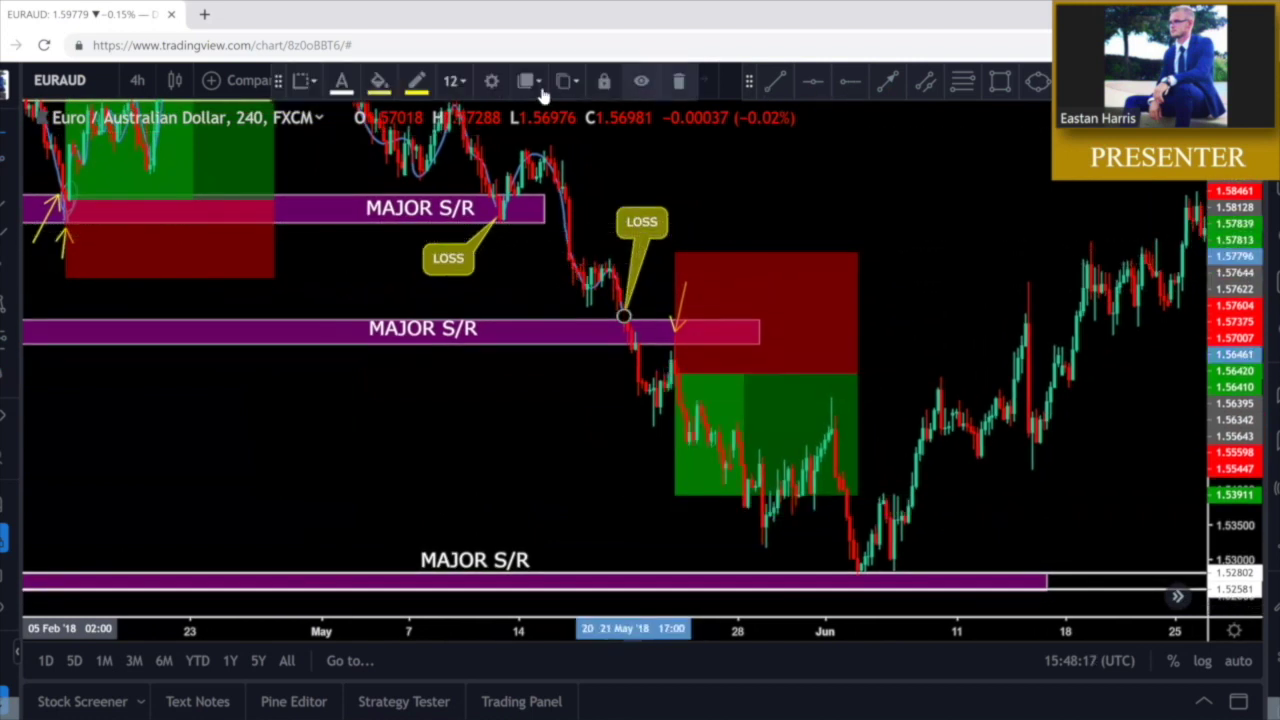
Draw a thin purple rectangle from 15 May 21:00 to 5 June 05:00, between 1.57342 and 1.57219
click(993, 87)
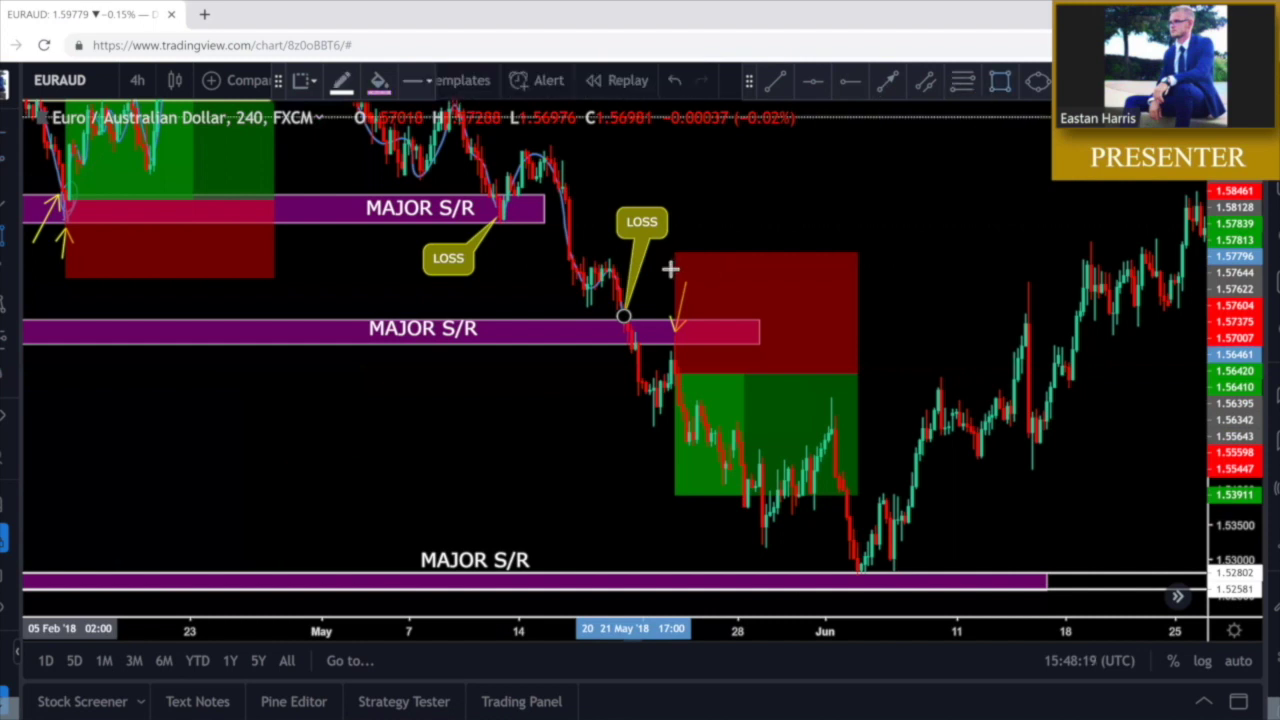
drag(811, 277, 861, 268)
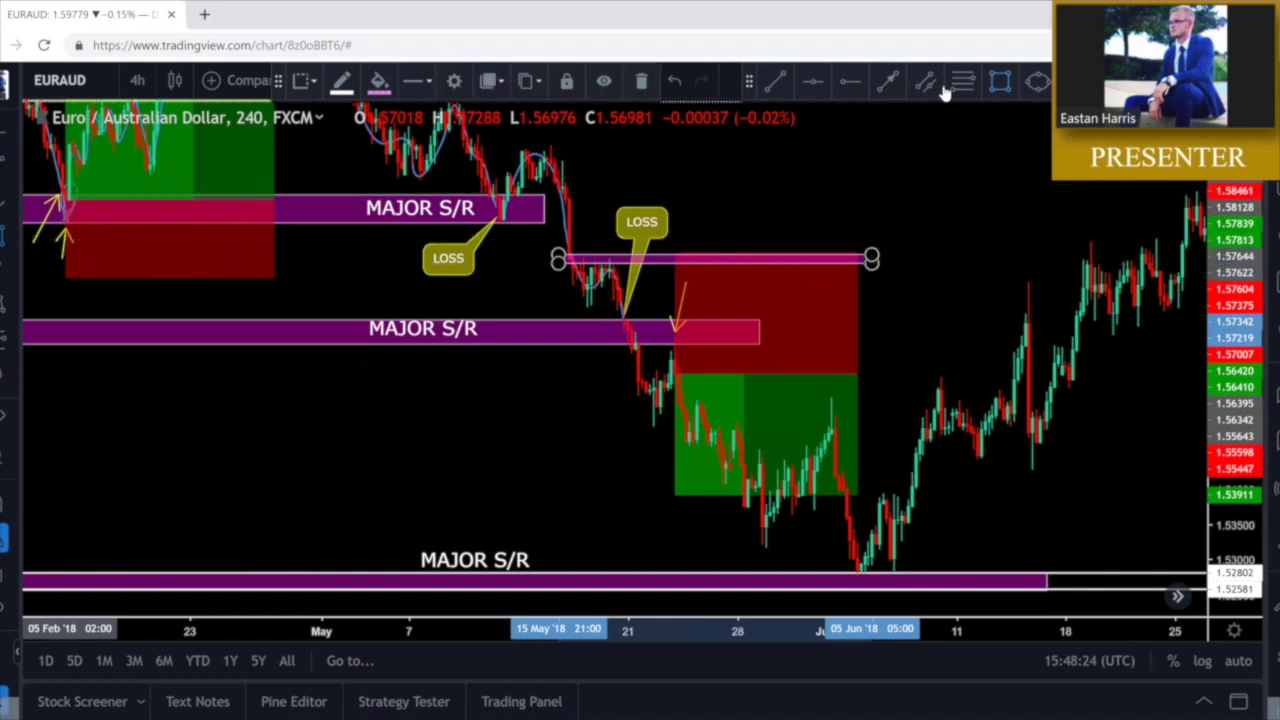
Change the fill colour of the thin purple rectangle above the short position's stop to yellow
click(378, 82)
click(426, 137)
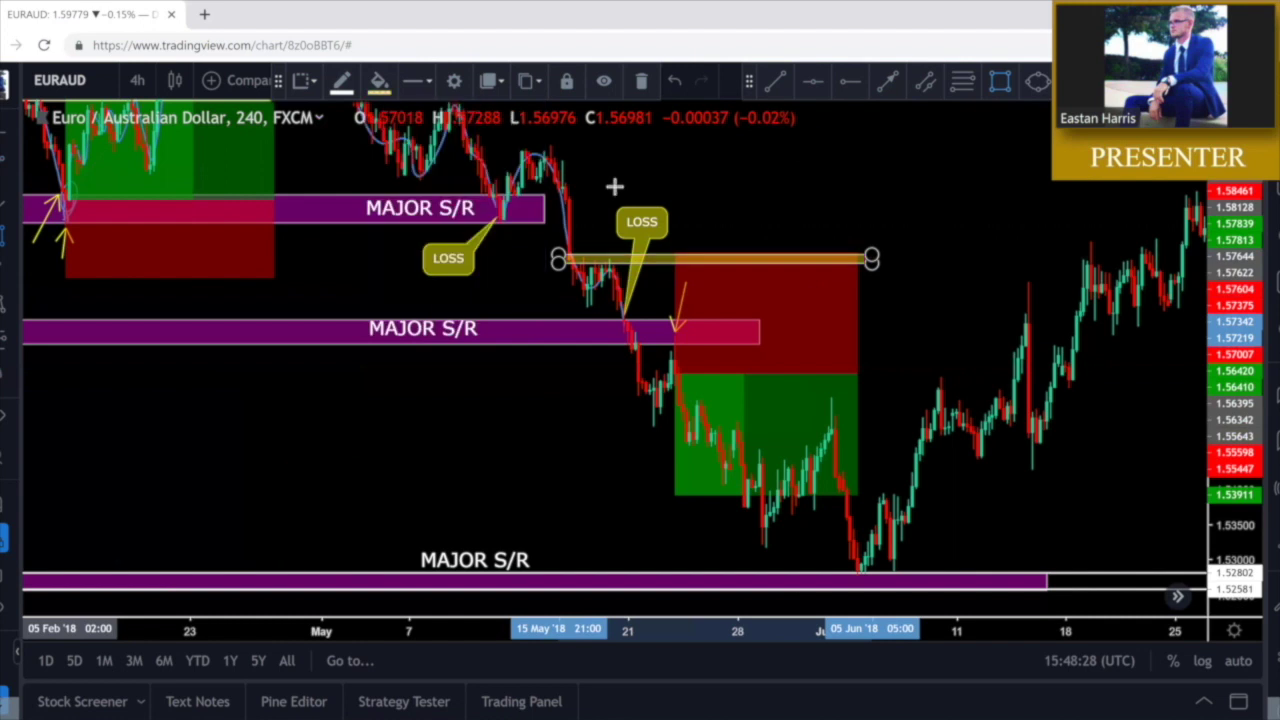
click(717, 194)
drag(909, 183, 888, 128)
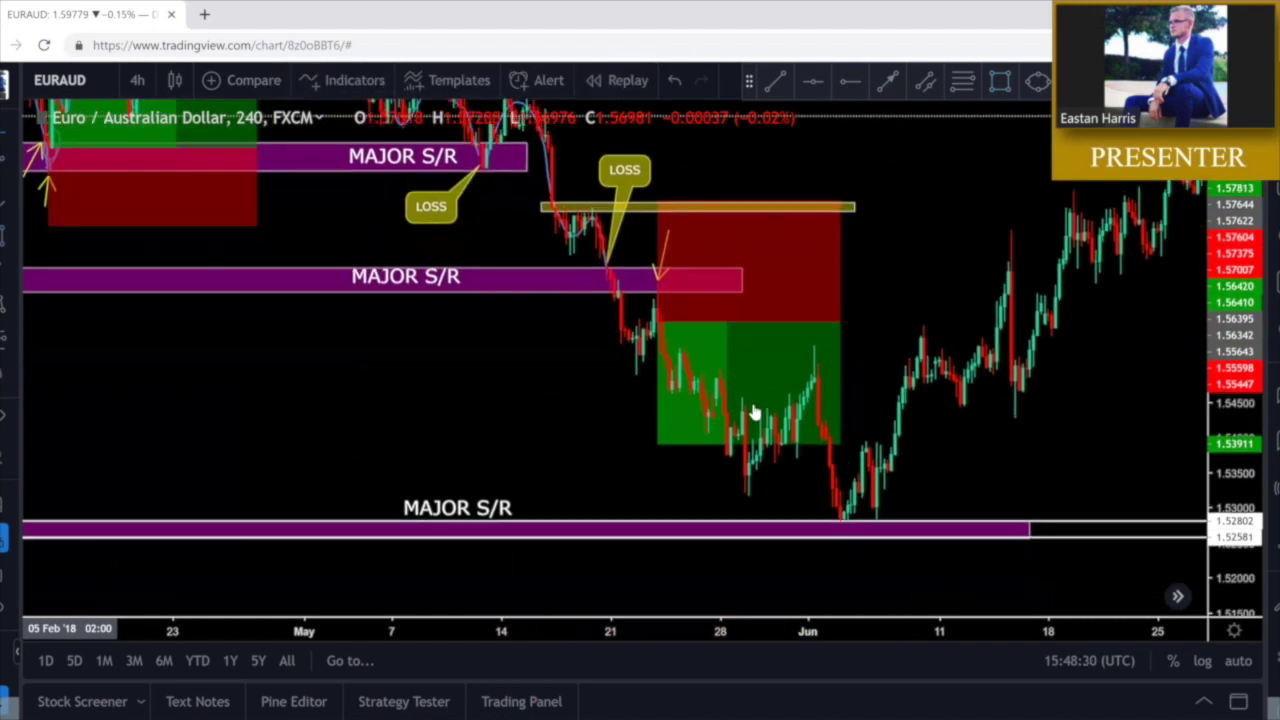
Lower the short position's target to 1.52813 and raise its stop to 1.57579, just above the thin yellow zone
drag(653, 430, 679, 521)
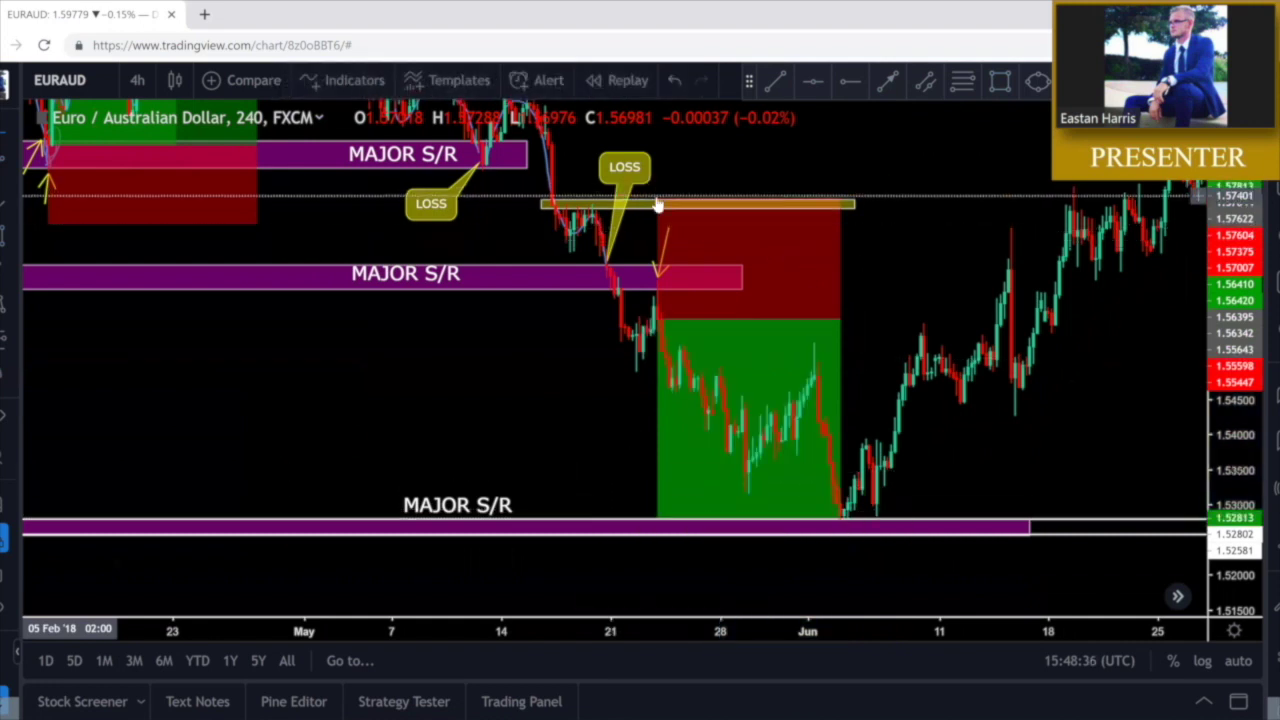
drag(658, 198, 658, 182)
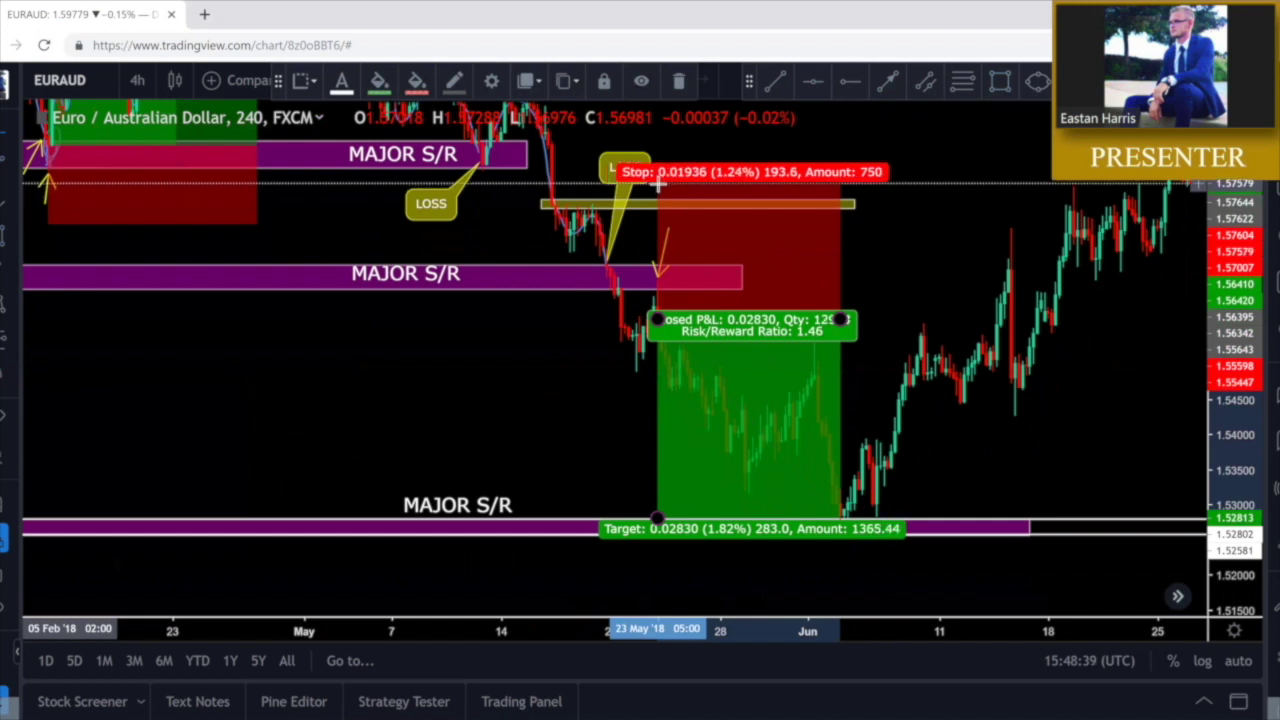
click(903, 257)
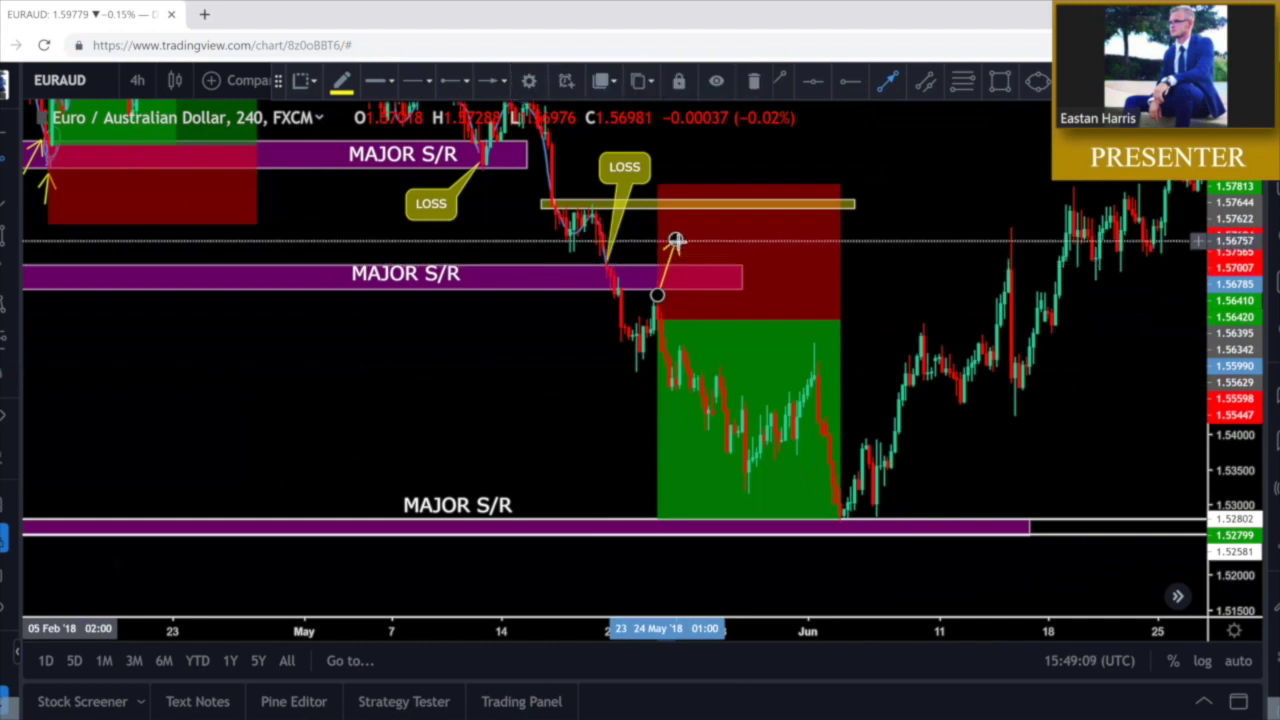
Draw two yellow arrows over the short position, one rising to 24 May at 1.56757 and one falling to 25 May at 1.56415
click(677, 243)
double_click(700, 262)
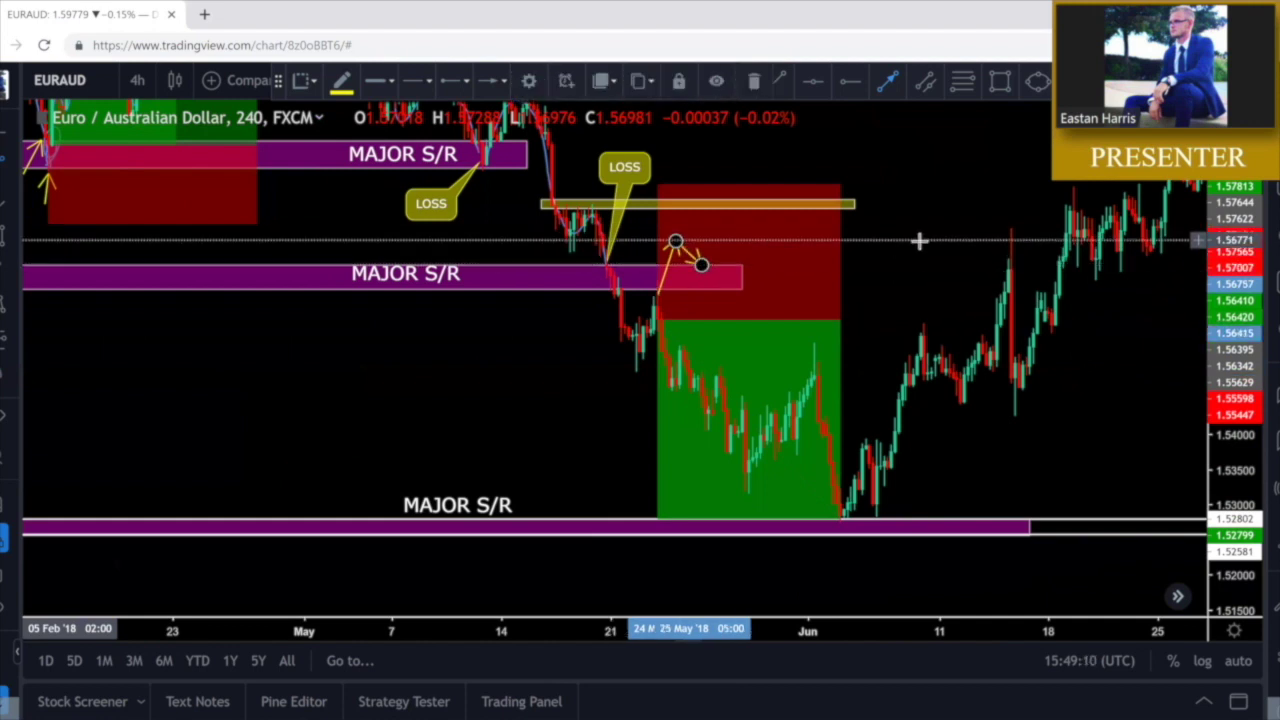
Readjust the short position's stop to 1.57497, just above the thin yellow zone
drag(658, 196, 688, 269)
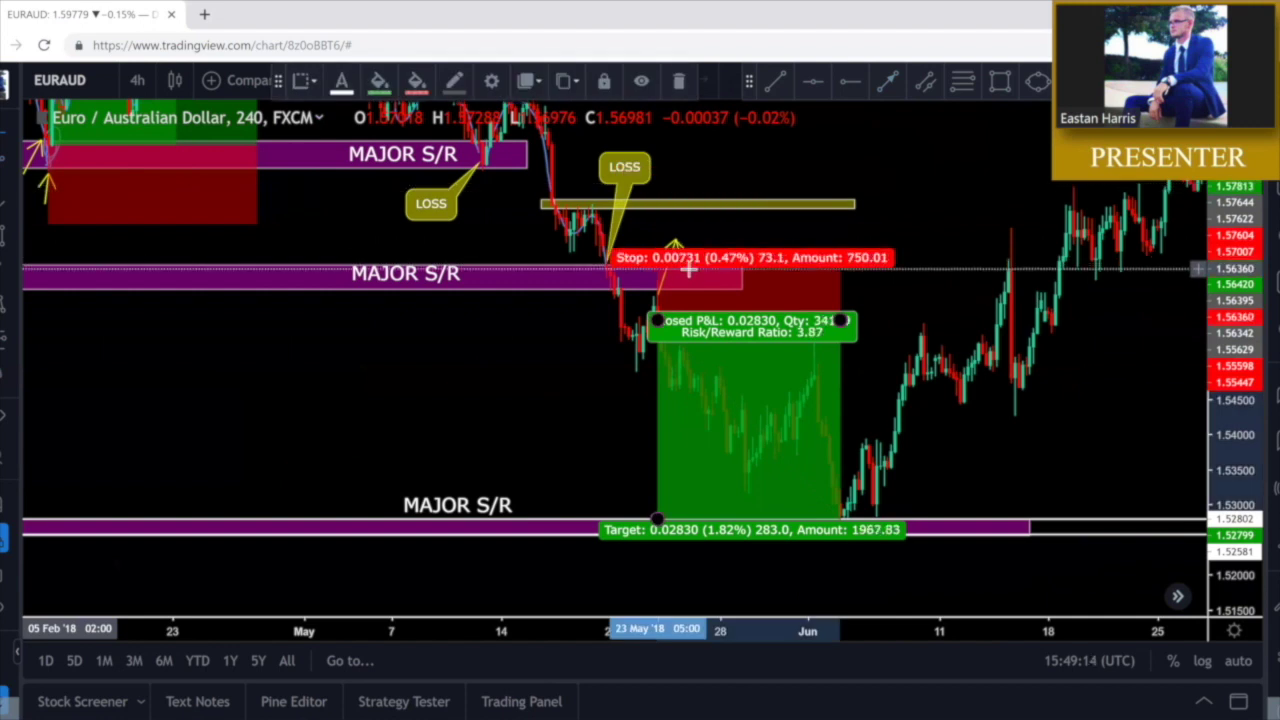
drag(684, 232, 684, 192)
click(905, 240)
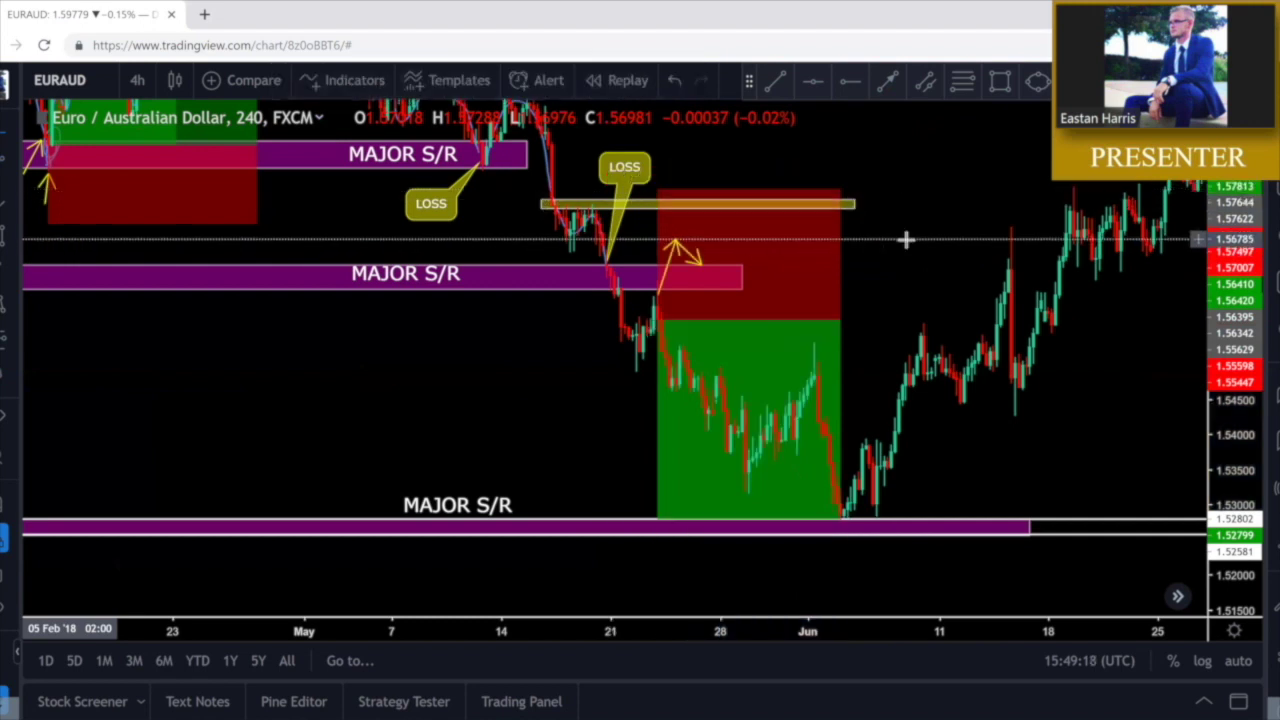
right_click(905, 240)
click(891, 280)
Extend the purple zone between 1.56411 and 1.56066 and the one between 1.58184 and 1.57786 to 28 June 2018 21:00
drag(891, 280, 862, 248)
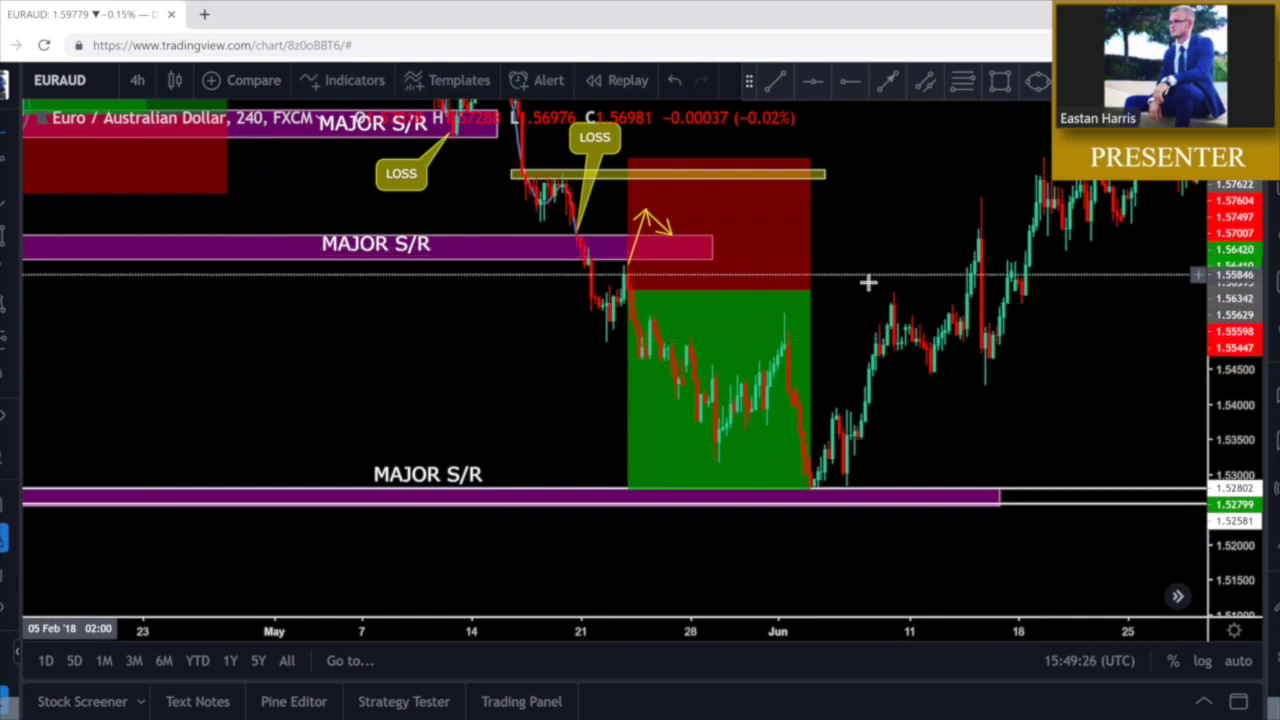
click(466, 252)
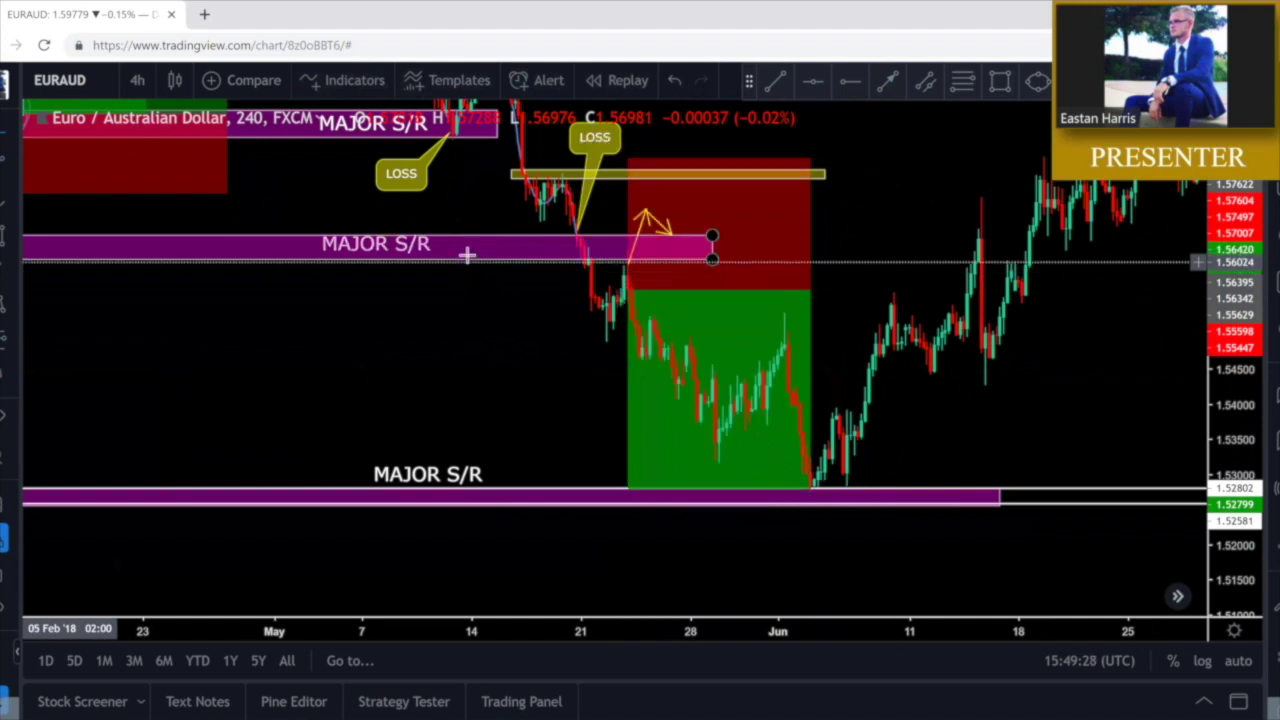
drag(712, 259, 1200, 256)
click(1100, 313)
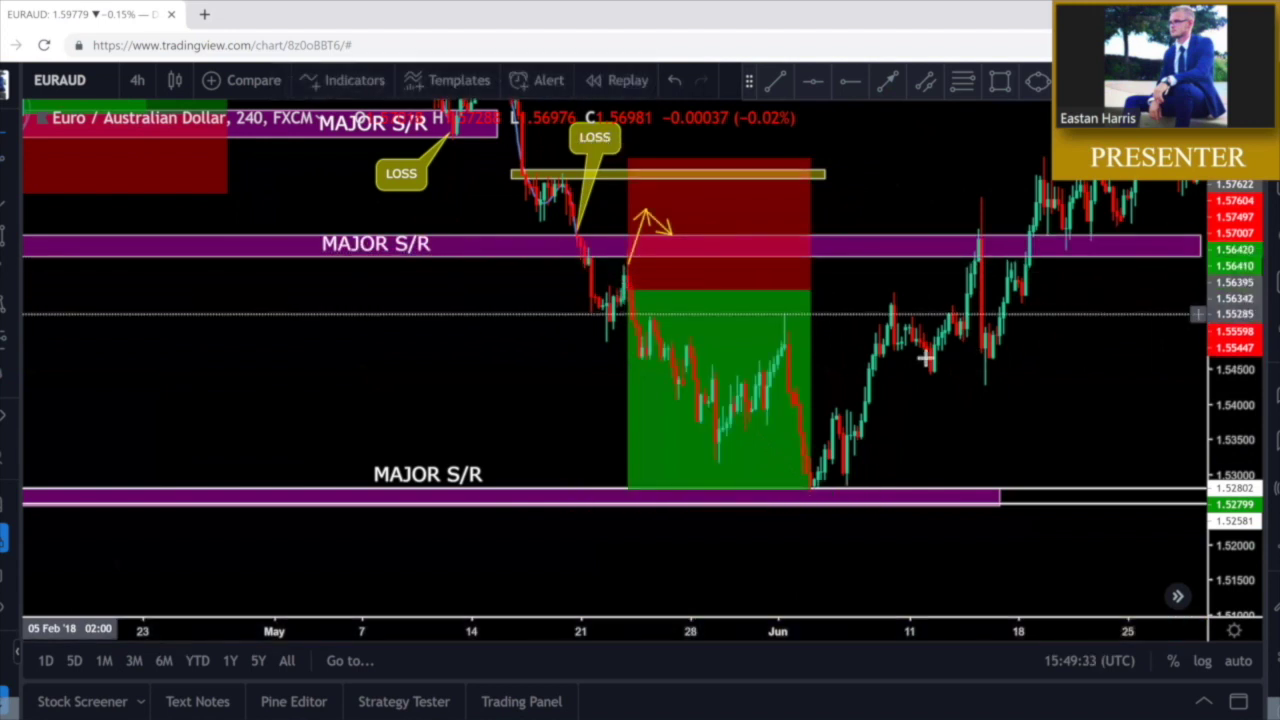
scroll(771, 320, down, 5)
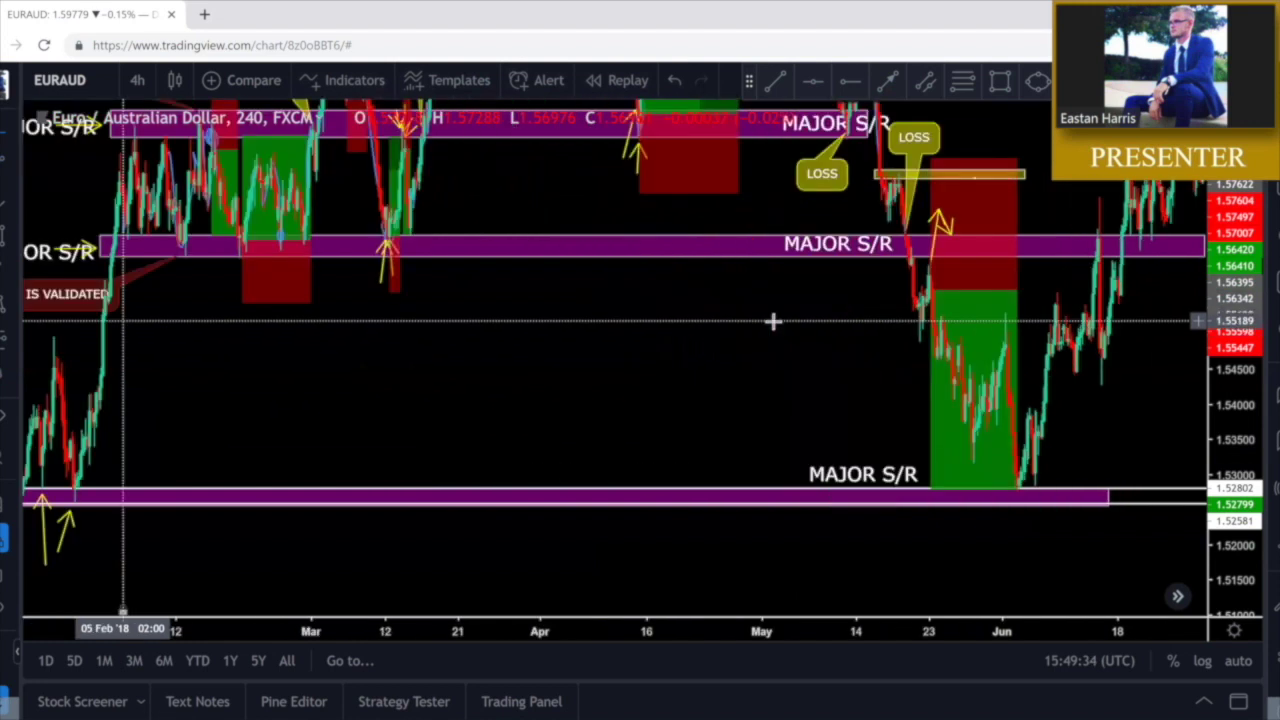
scroll(777, 322, down, 2)
drag(791, 314, 608, 308)
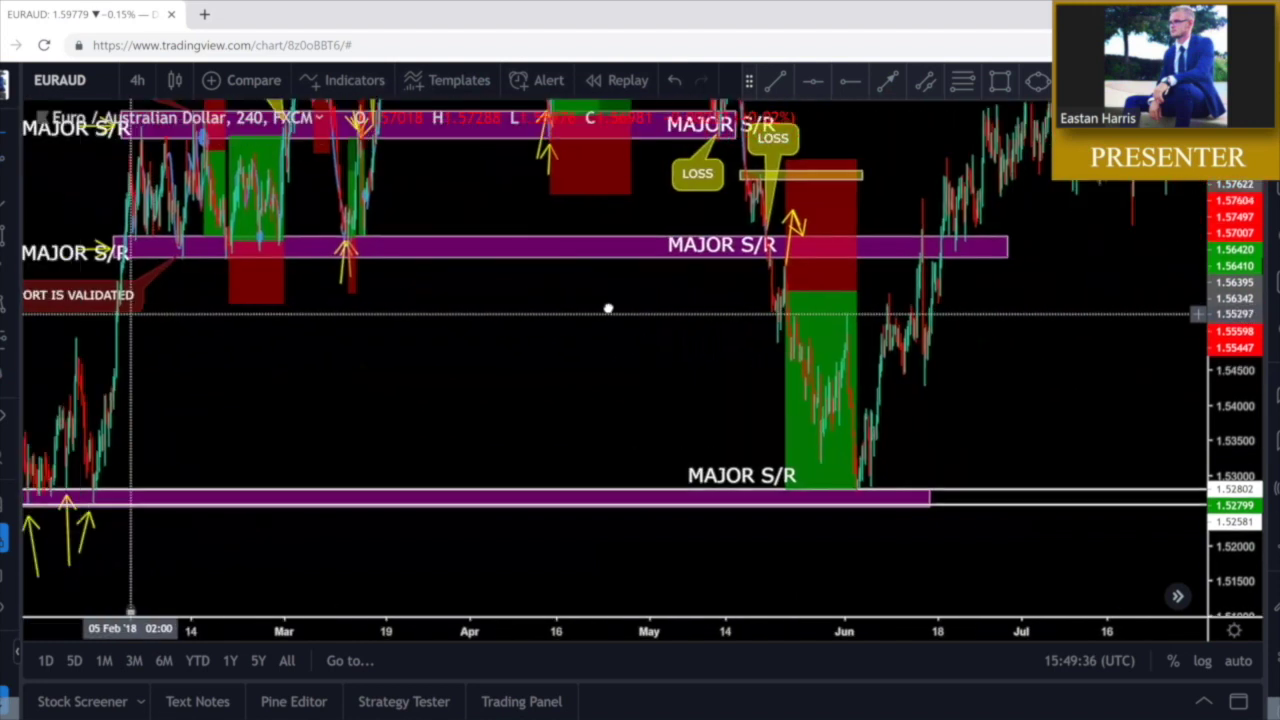
click(1010, 261)
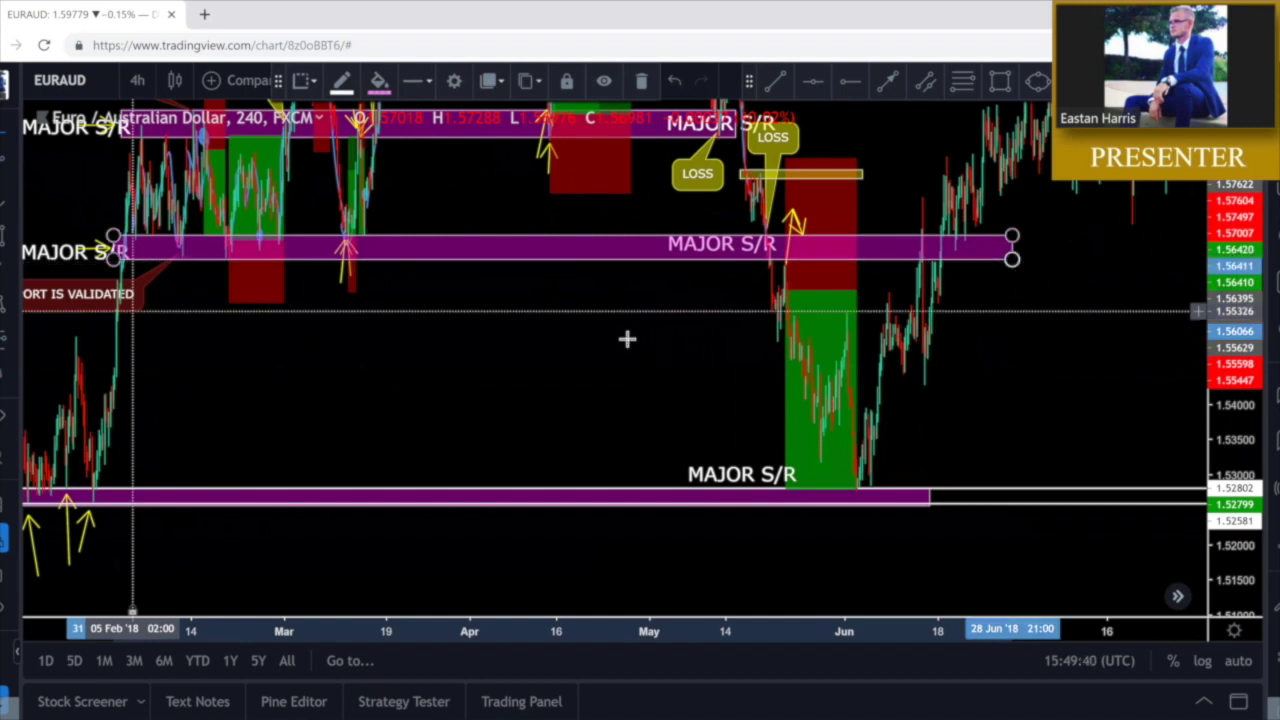
drag(897, 208, 925, 359)
drag(762, 289, 1041, 289)
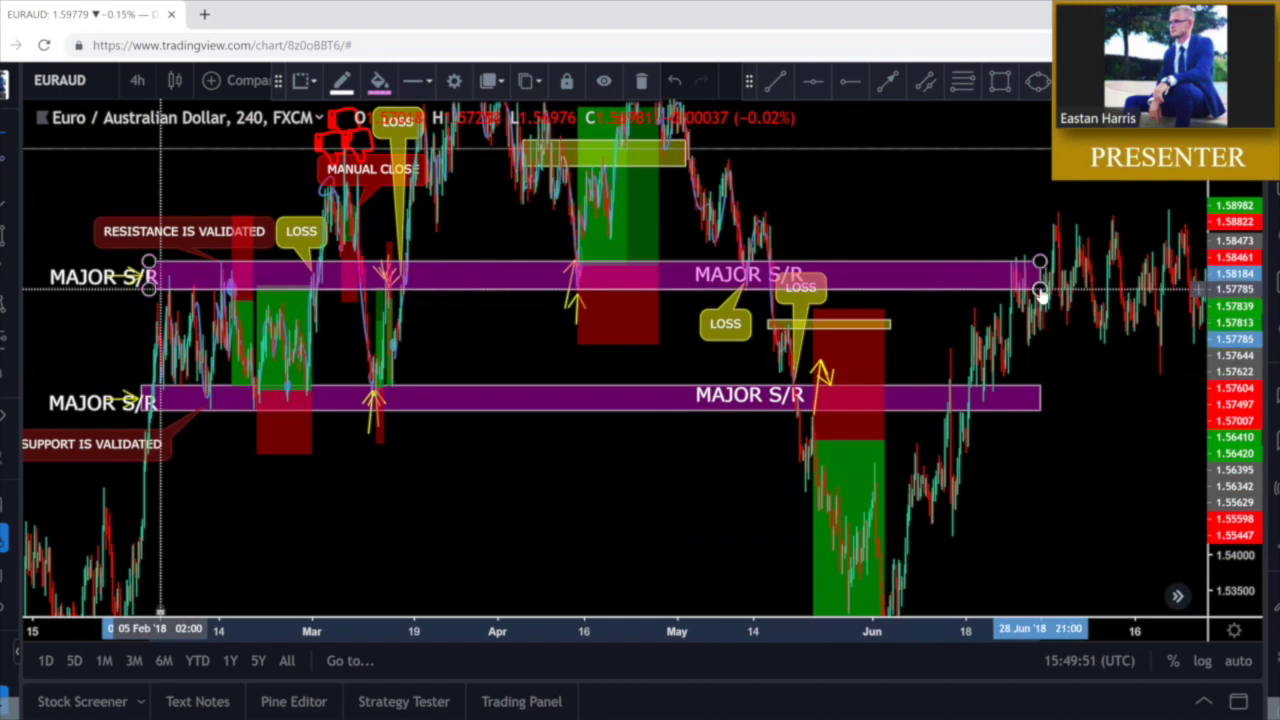
Examine the price action from the short position through June above the lowest purple support zone
scroll(1049, 366, up, 5)
drag(941, 358, 982, 250)
scroll(888, 346, up, 3)
drag(827, 362, 880, 391)
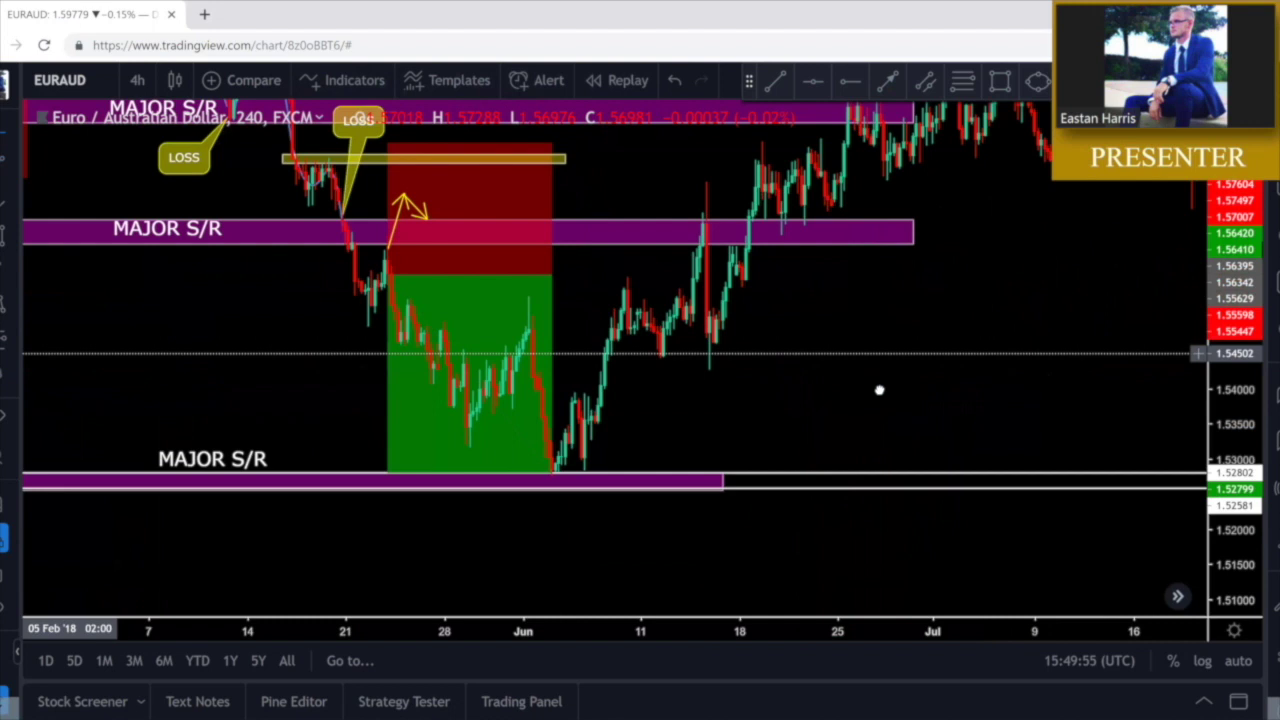
drag(734, 443, 728, 414)
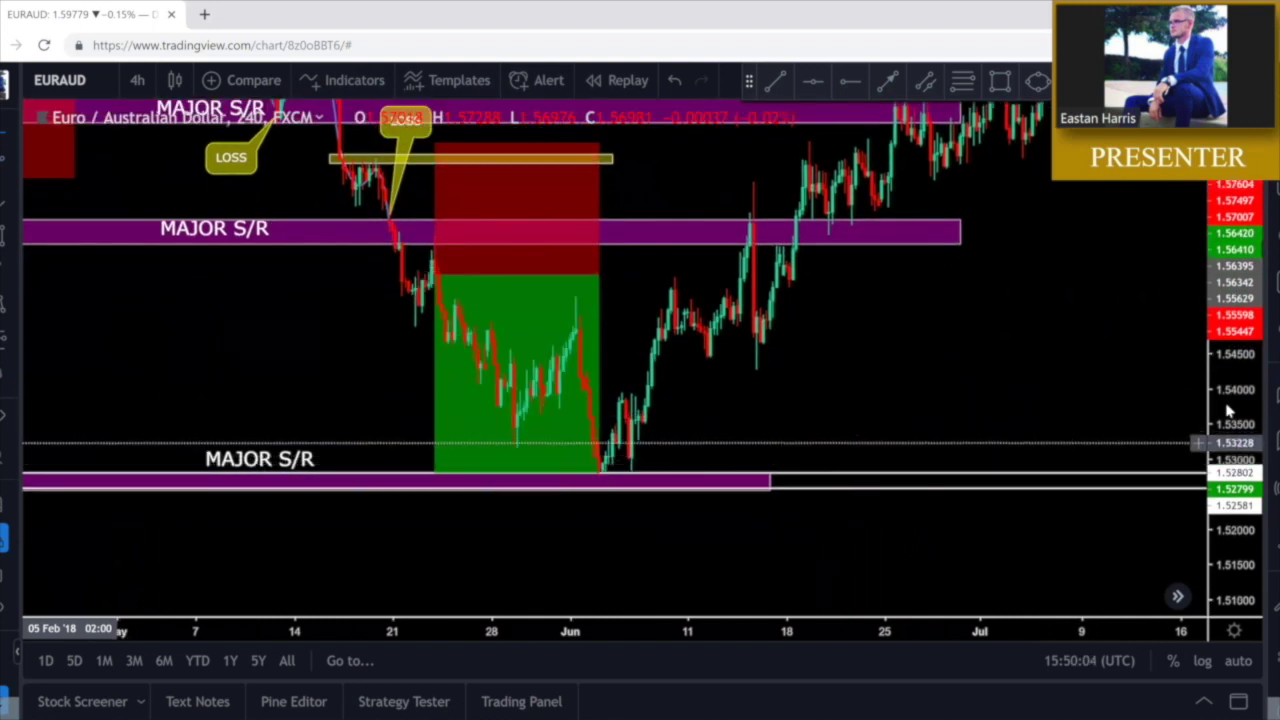
drag(1218, 382, 1171, 376)
drag(917, 368, 904, 408)
scroll(911, 403, up, 1)
drag(791, 426, 820, 424)
drag(880, 391, 892, 363)
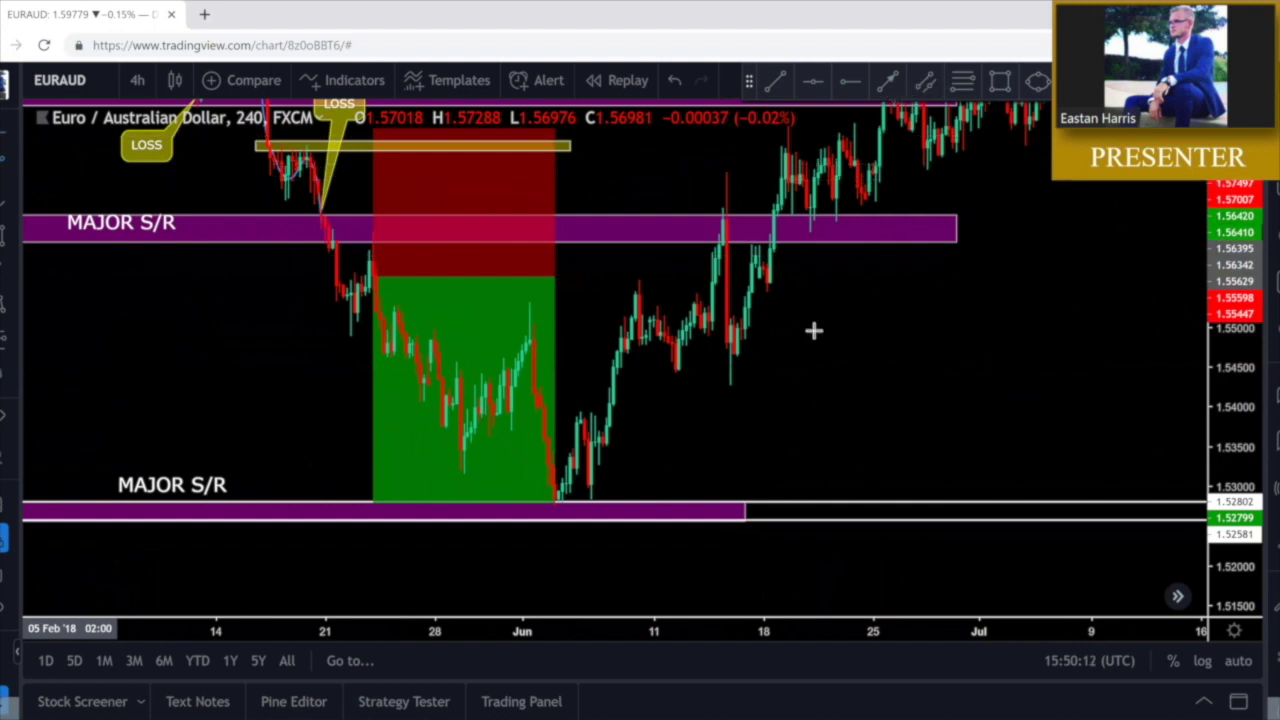
Draw five yellow arrows from below the lowest support zone up to the early June lows
click(655, 503)
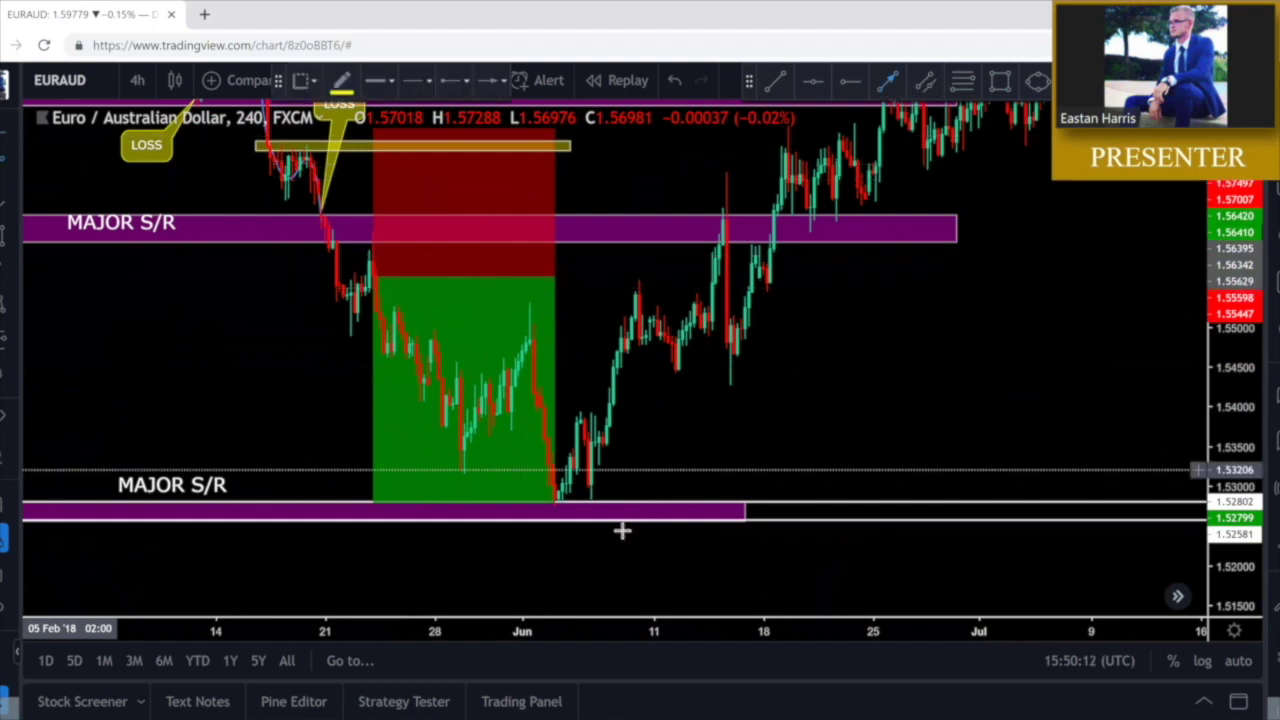
click(529, 545)
click(543, 505)
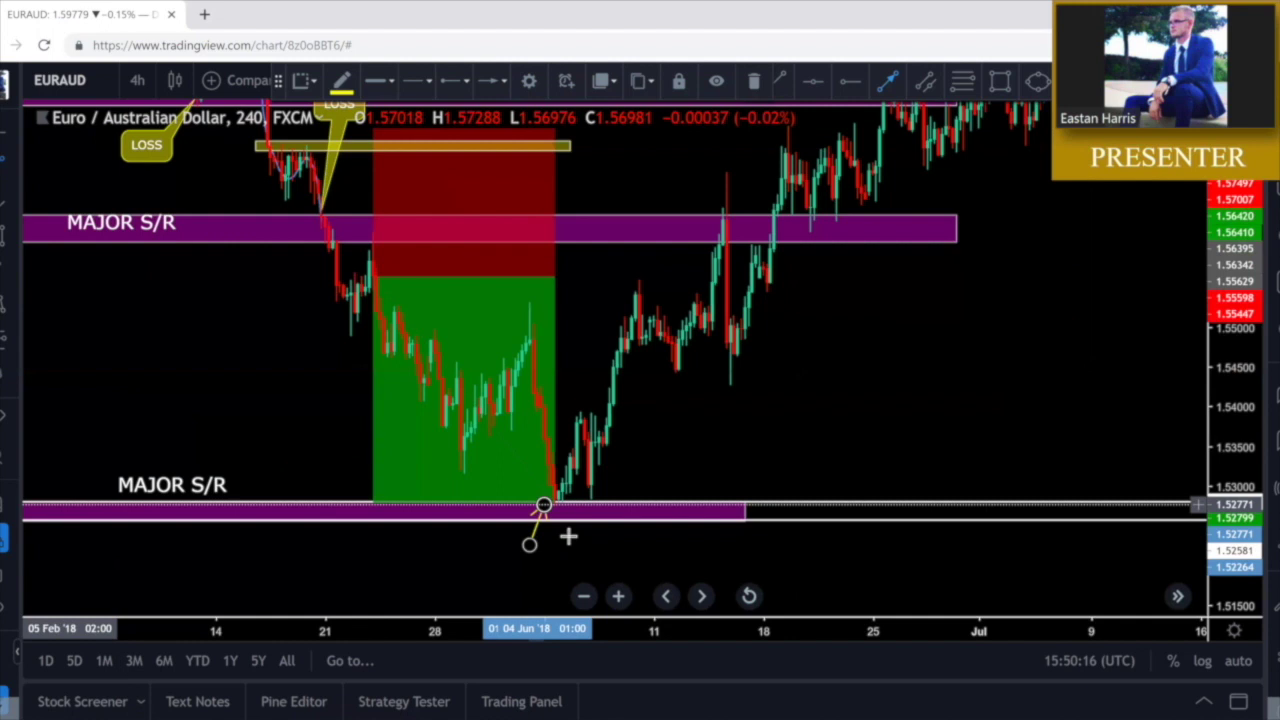
click(555, 547)
click(559, 501)
click(584, 542)
click(562, 497)
click(568, 490)
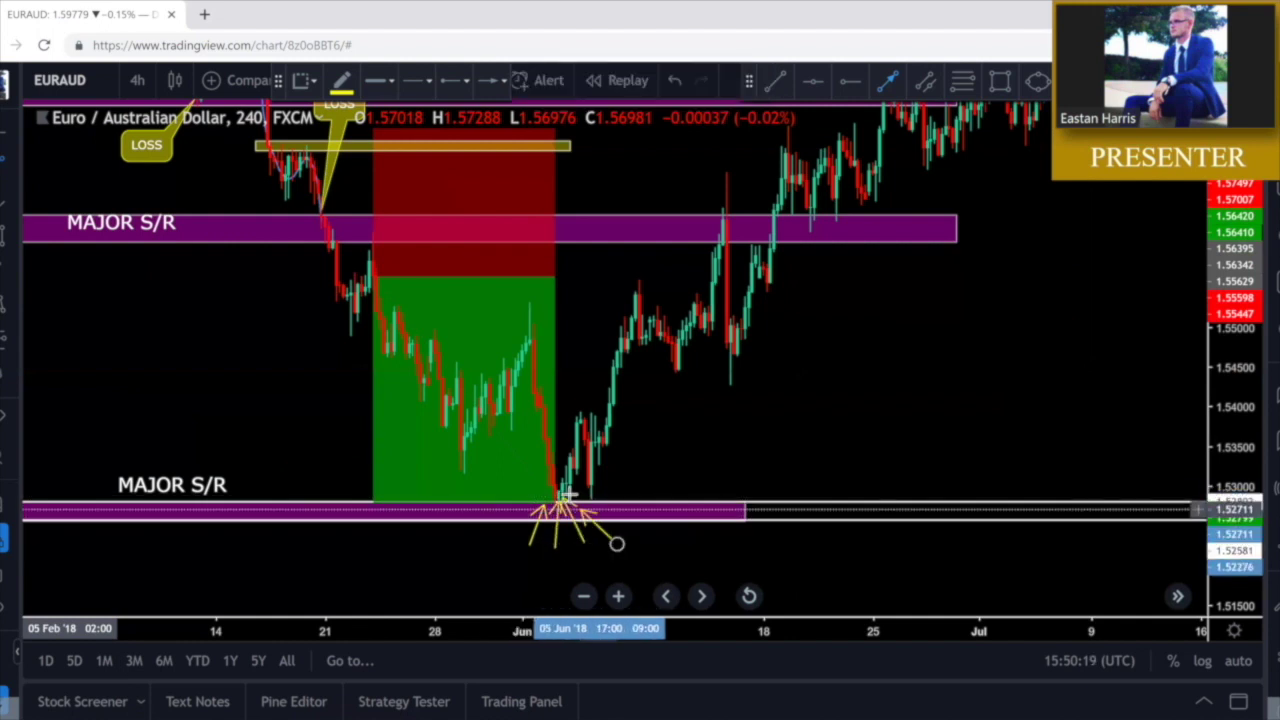
click(617, 543)
click(638, 542)
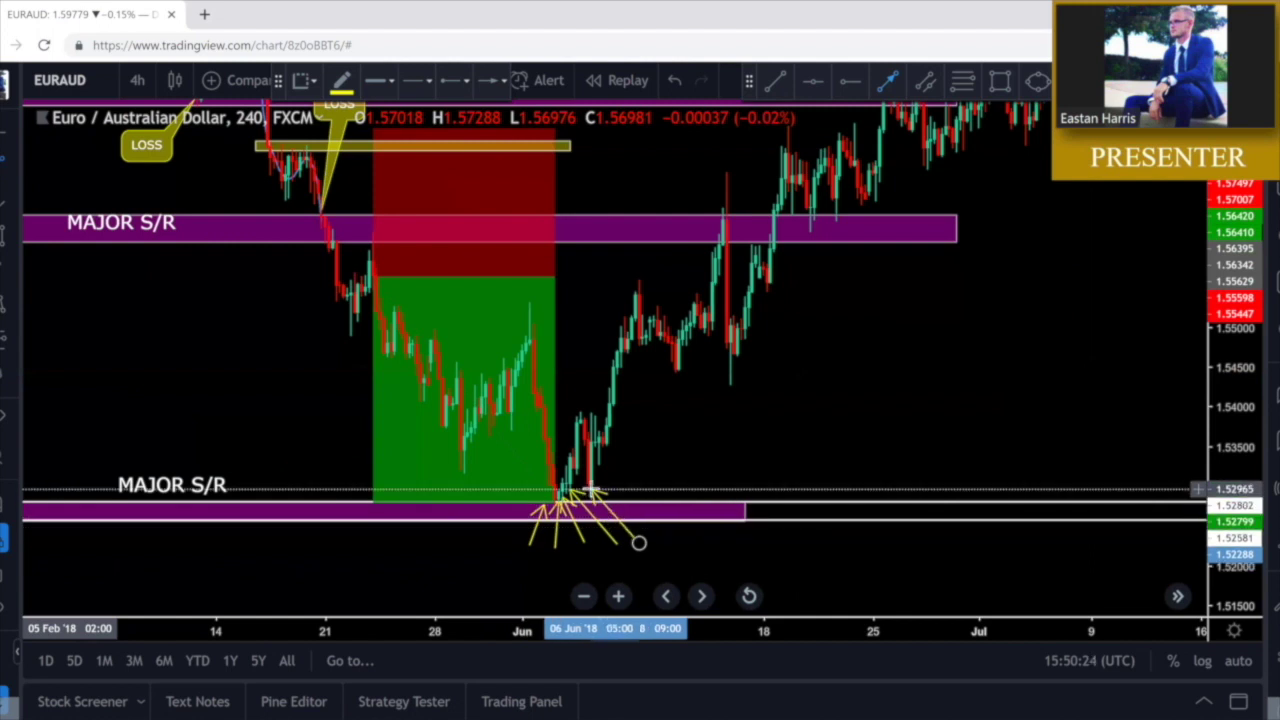
click(590, 490)
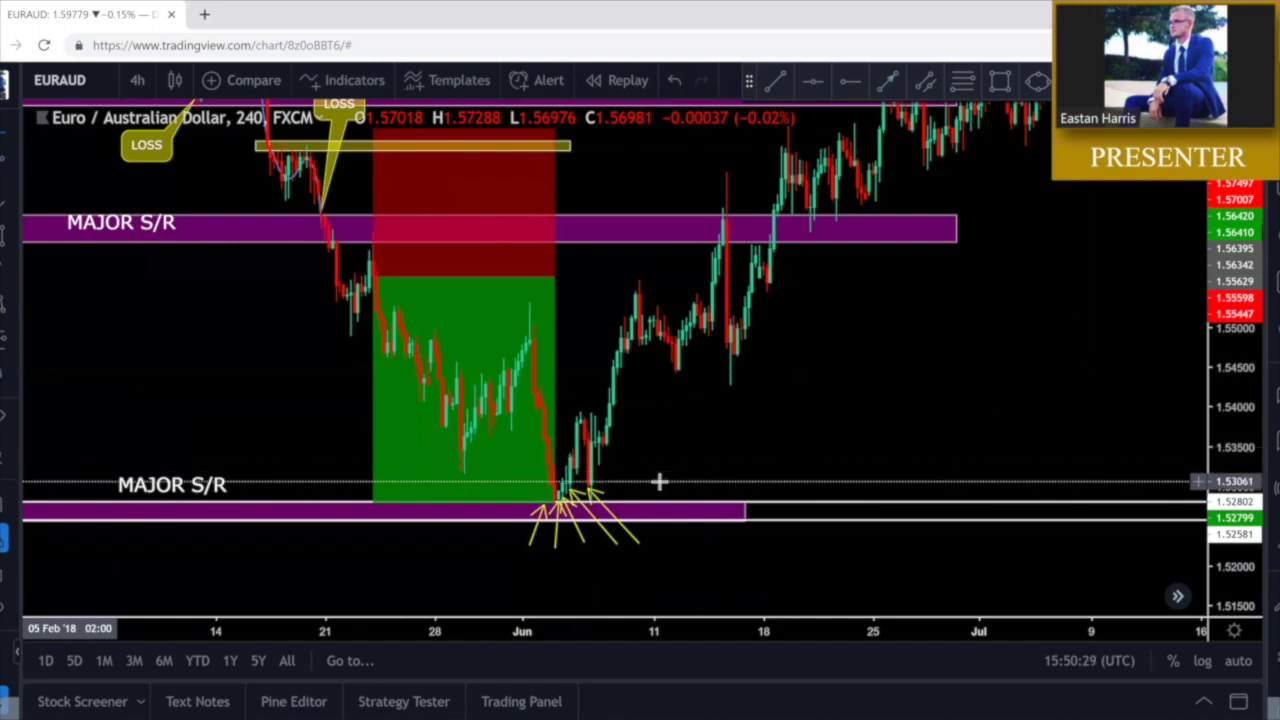
Undo the five yellow arrows at the early June lows
key(ctrl+z)
key(ctrl+z)
key(ctrl+z)
key(ctrl+z)
key(ctrl+z)
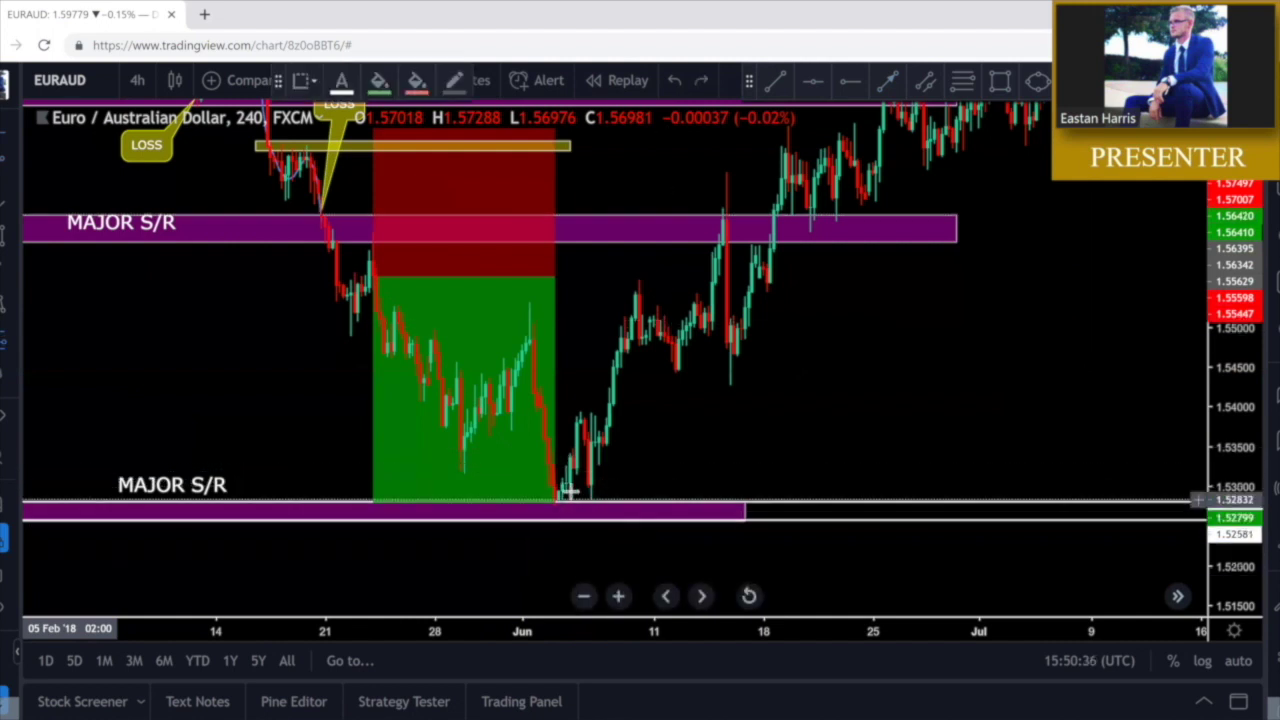
Place a long position entered at 1.52941 on 5 June 05:00, and draw a yellow zone from mid-May to early July with upper edge at 1.55586
click(570, 492)
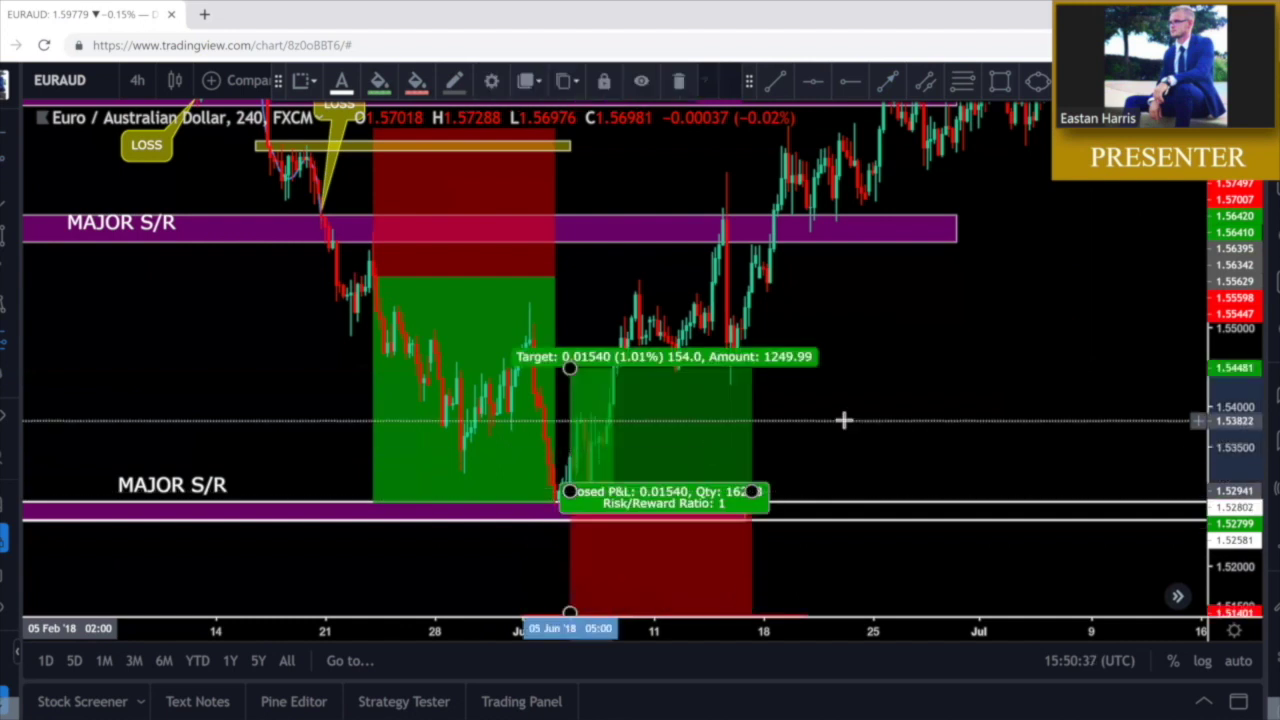
click(843, 420)
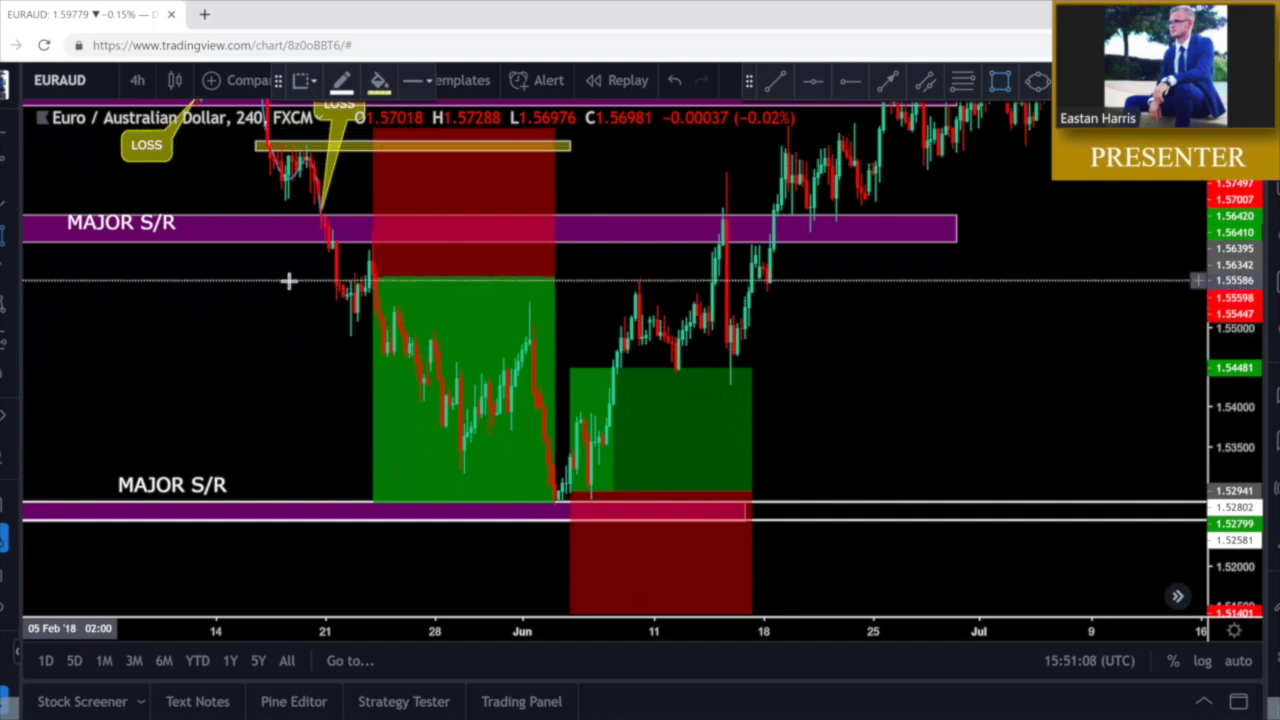
mouse_move(288, 280)
mouse_down()
mouse_move(863, 331)
mouse_move(993, 306)
mouse_up()
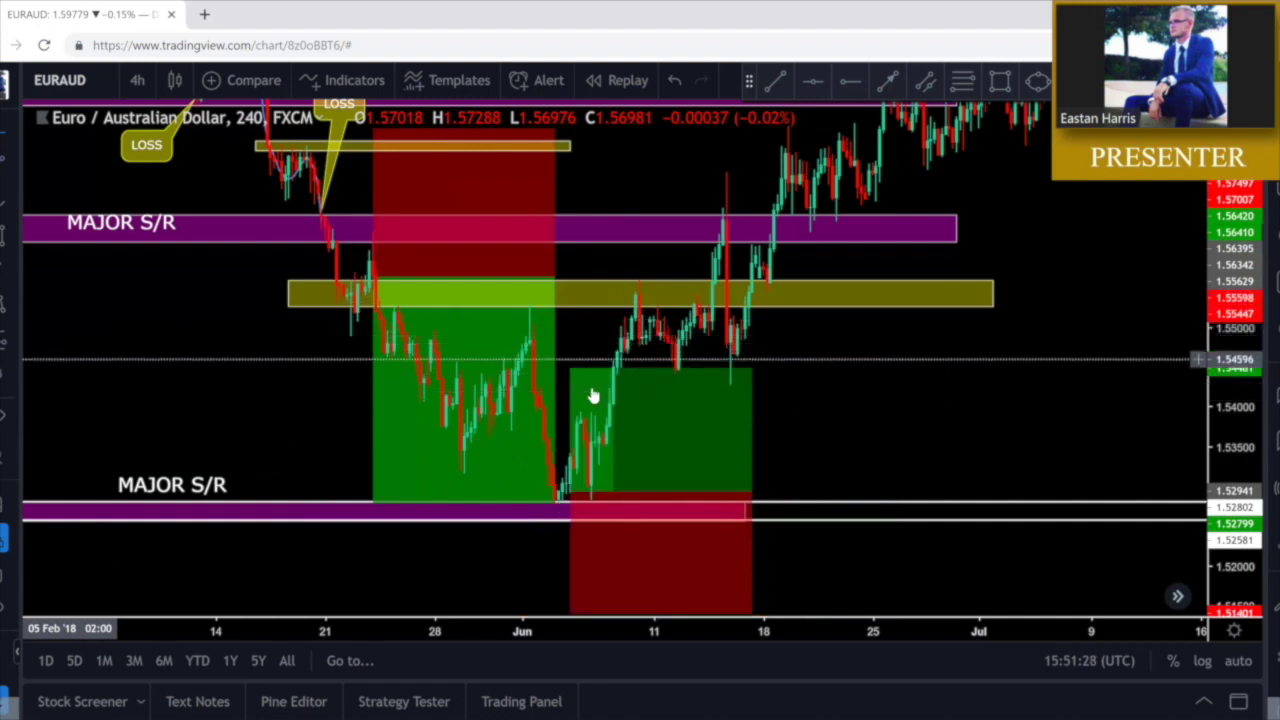
Set the long position's target to 1.55236 and stop to 1.52069, and shorten it to end at about 8 June
drag(570, 370, 575, 310)
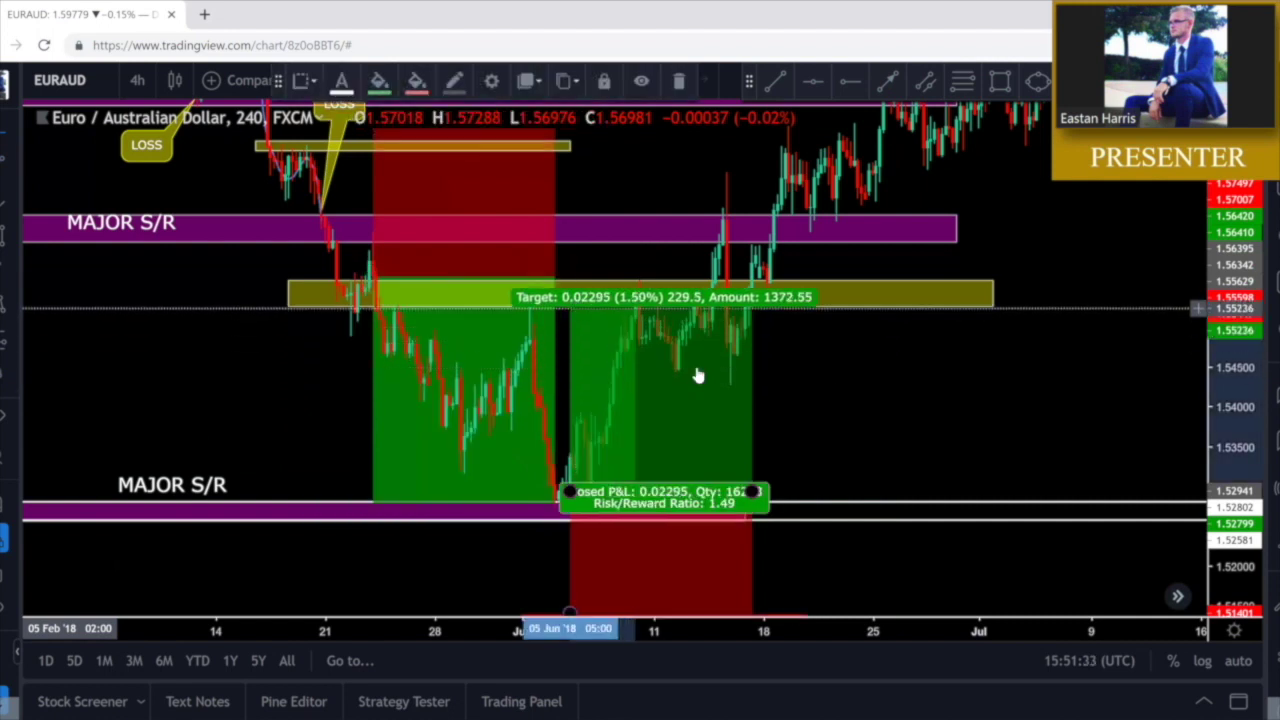
click(889, 395)
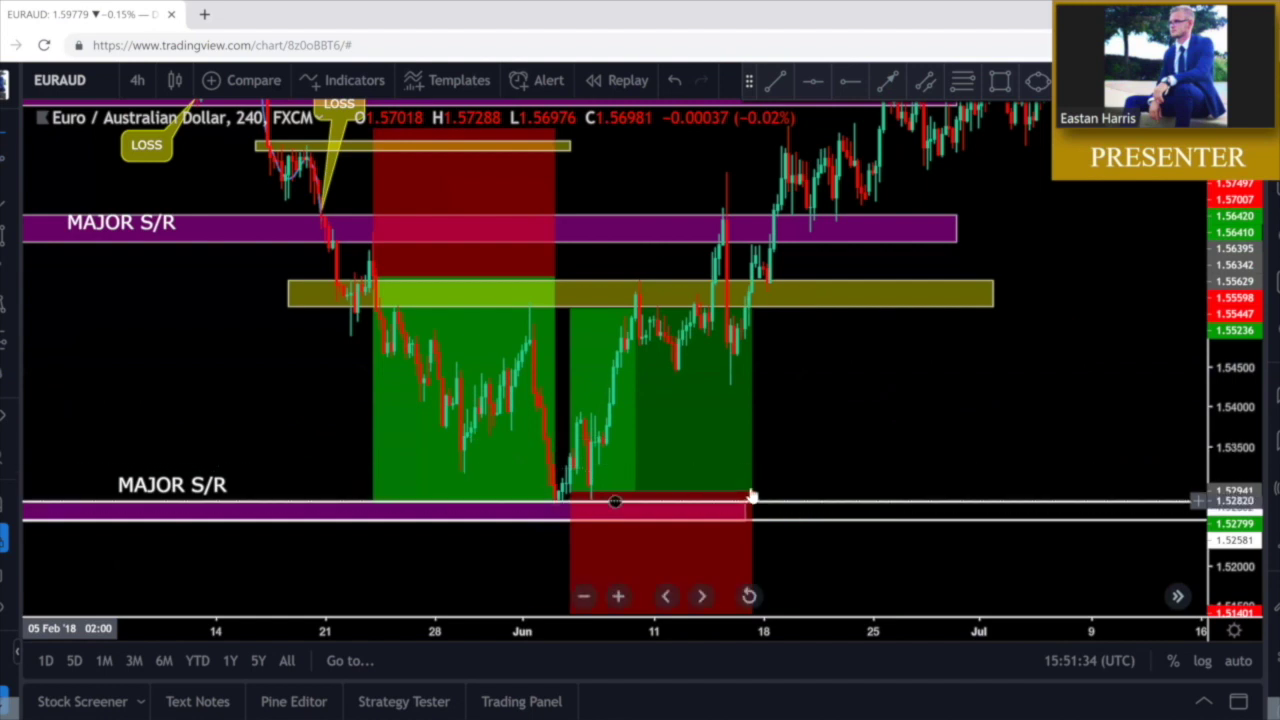
drag(750, 497, 640, 508)
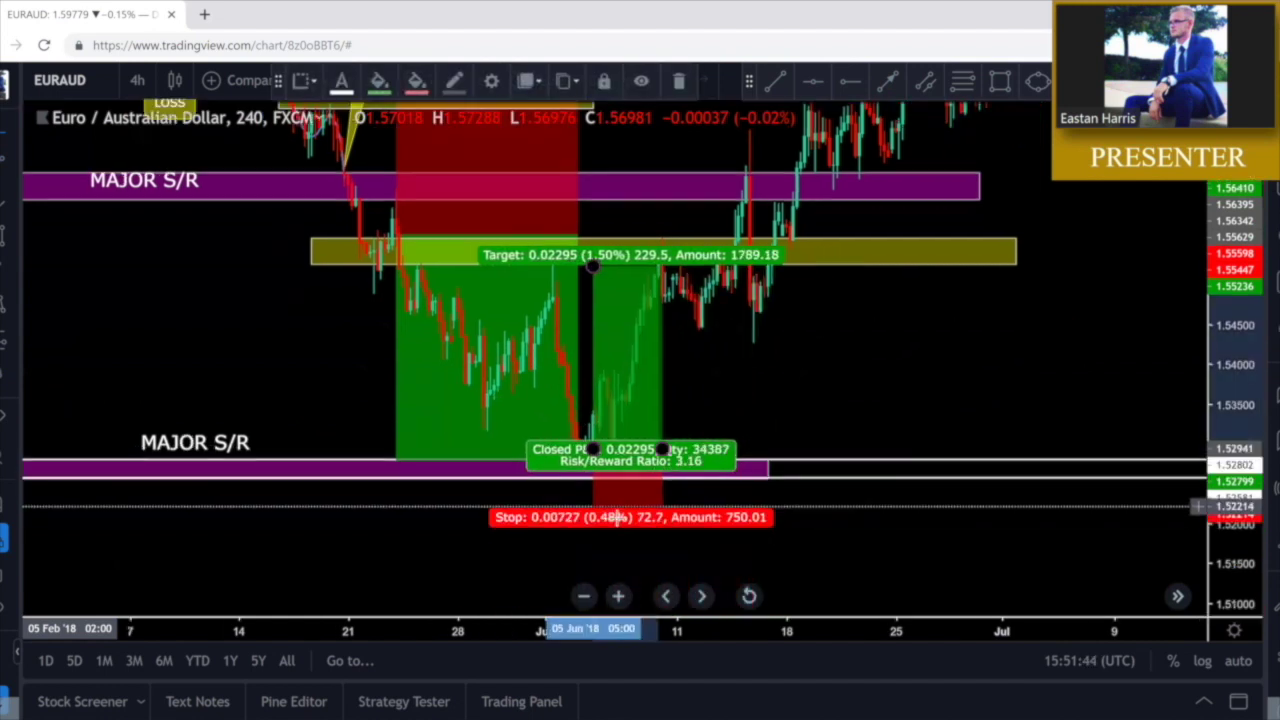
drag(617, 507, 617, 518)
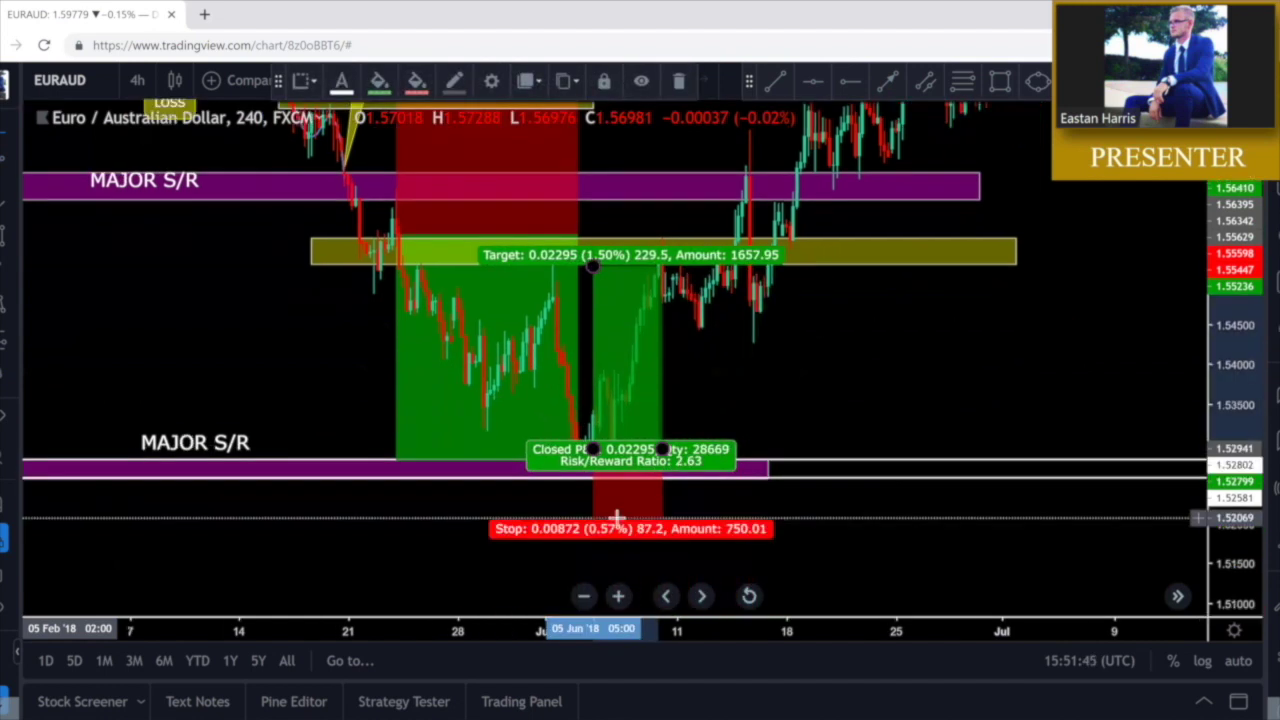
Draw red dashed horizontal rays from the early January lows at 1.52257 and 1.52160 across to the long position's stop area
scroll(688, 497, down, 10)
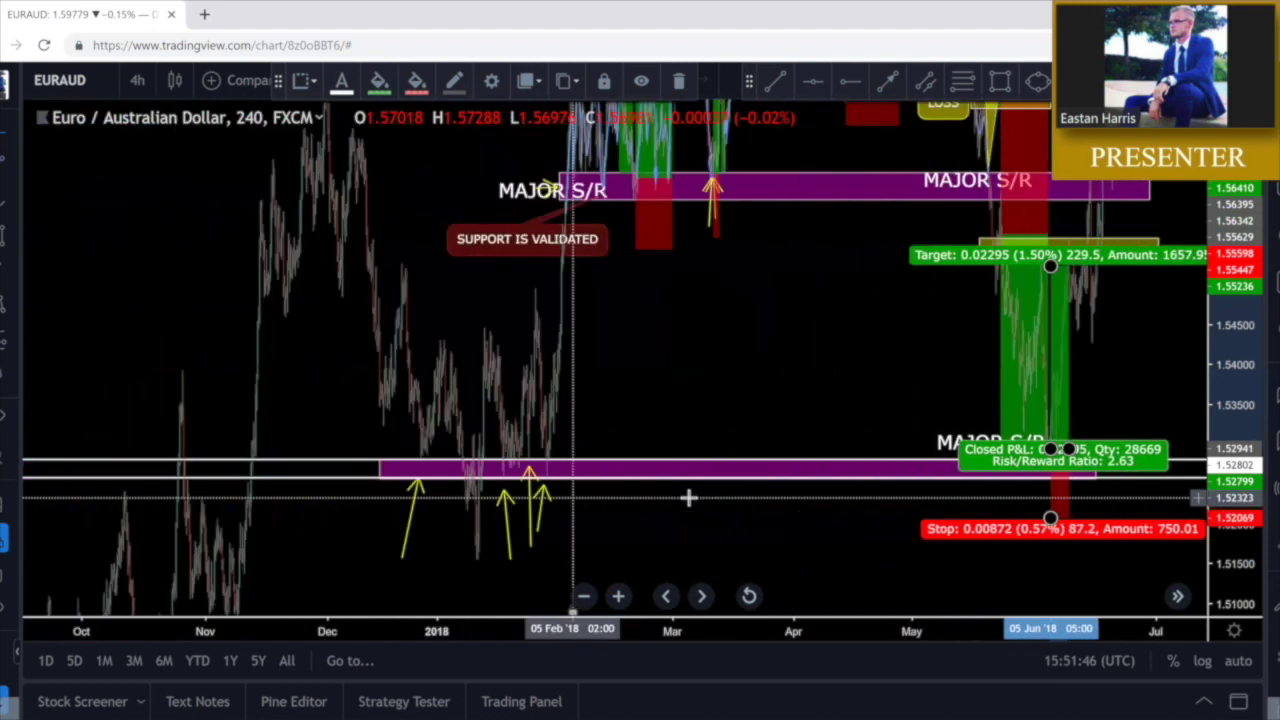
scroll(688, 497, up, 5)
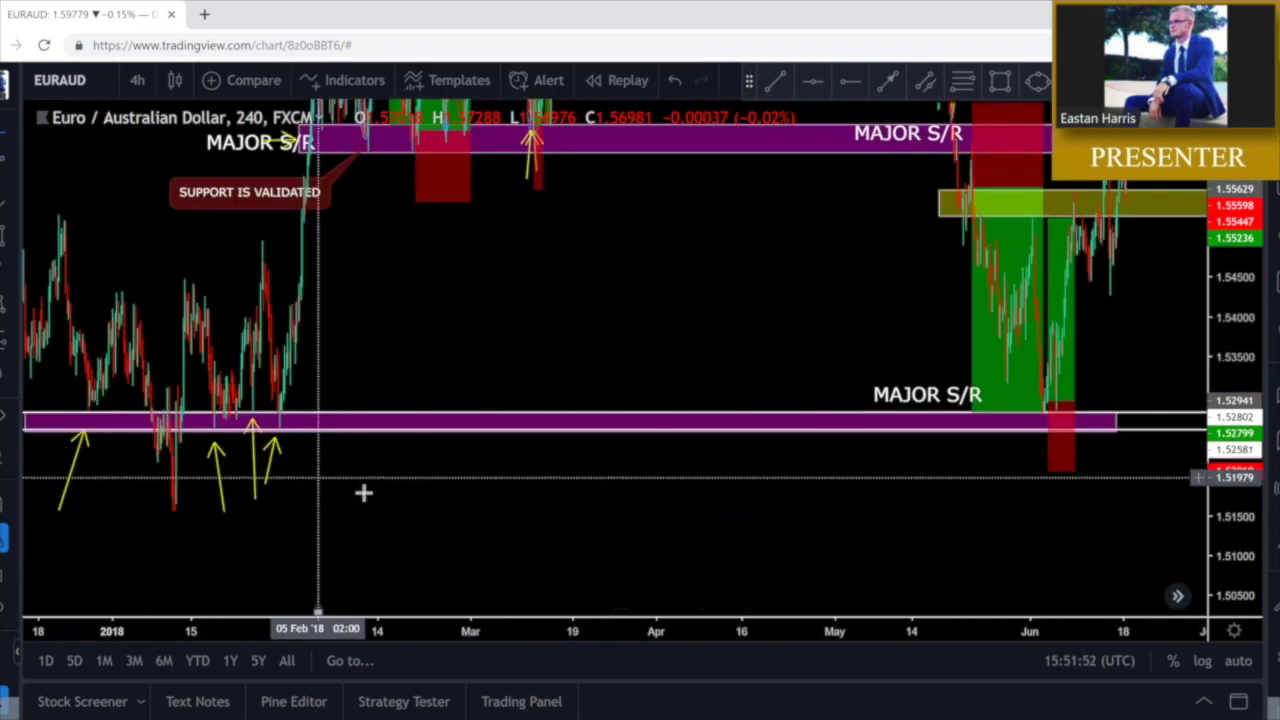
click(127, 463)
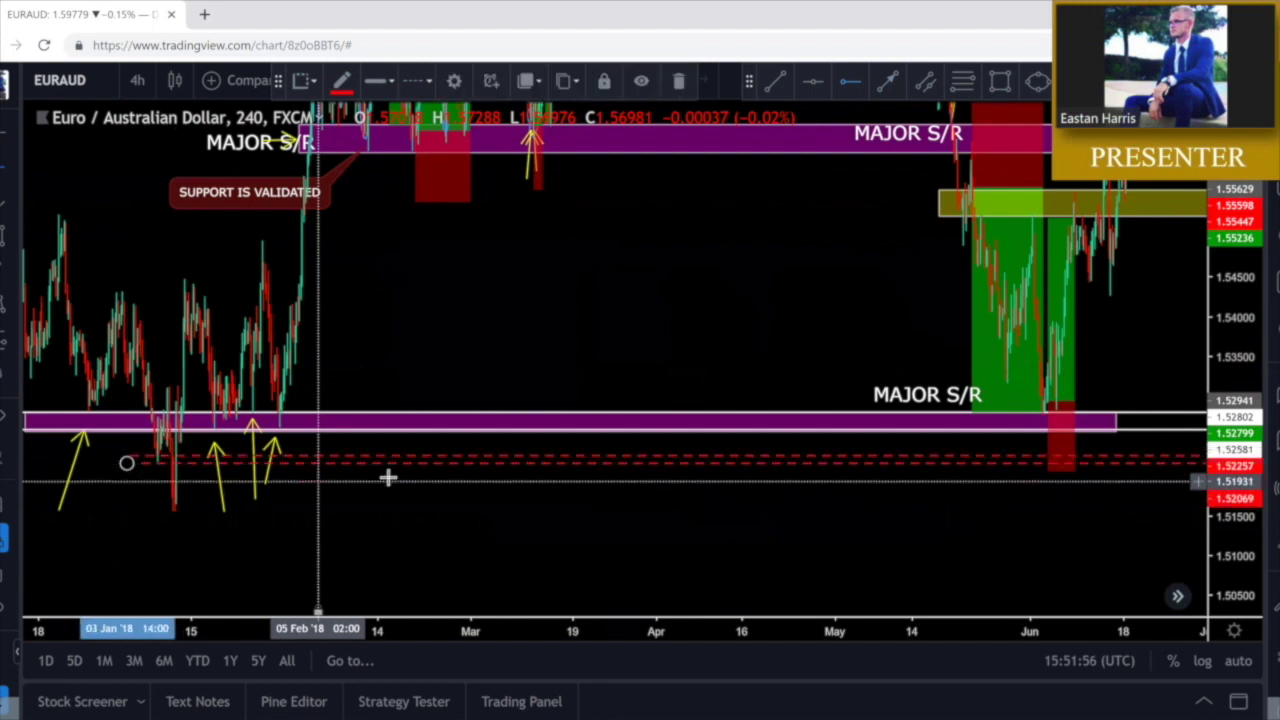
click(606, 509)
drag(894, 509, 860, 514)
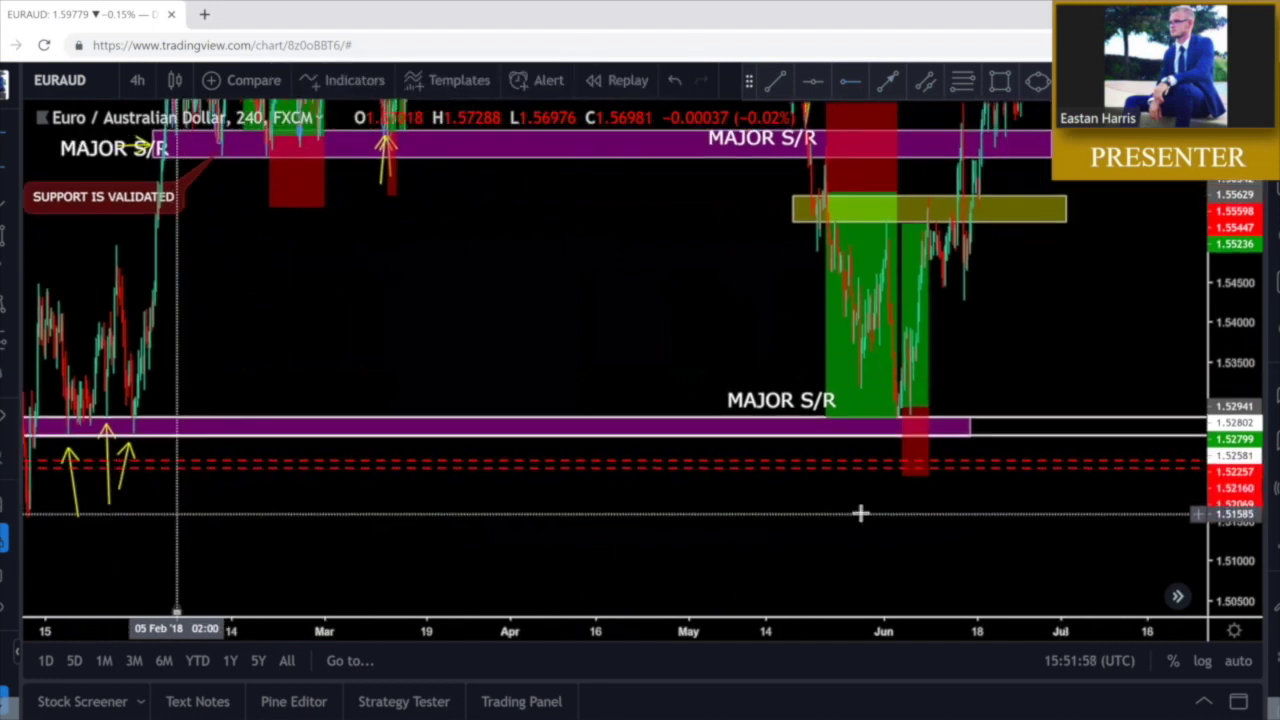
Examine how the red dashed rays line up with the early January lows below the purple zone
scroll(1023, 486, up, 3)
drag(1243, 491, 1217, 421)
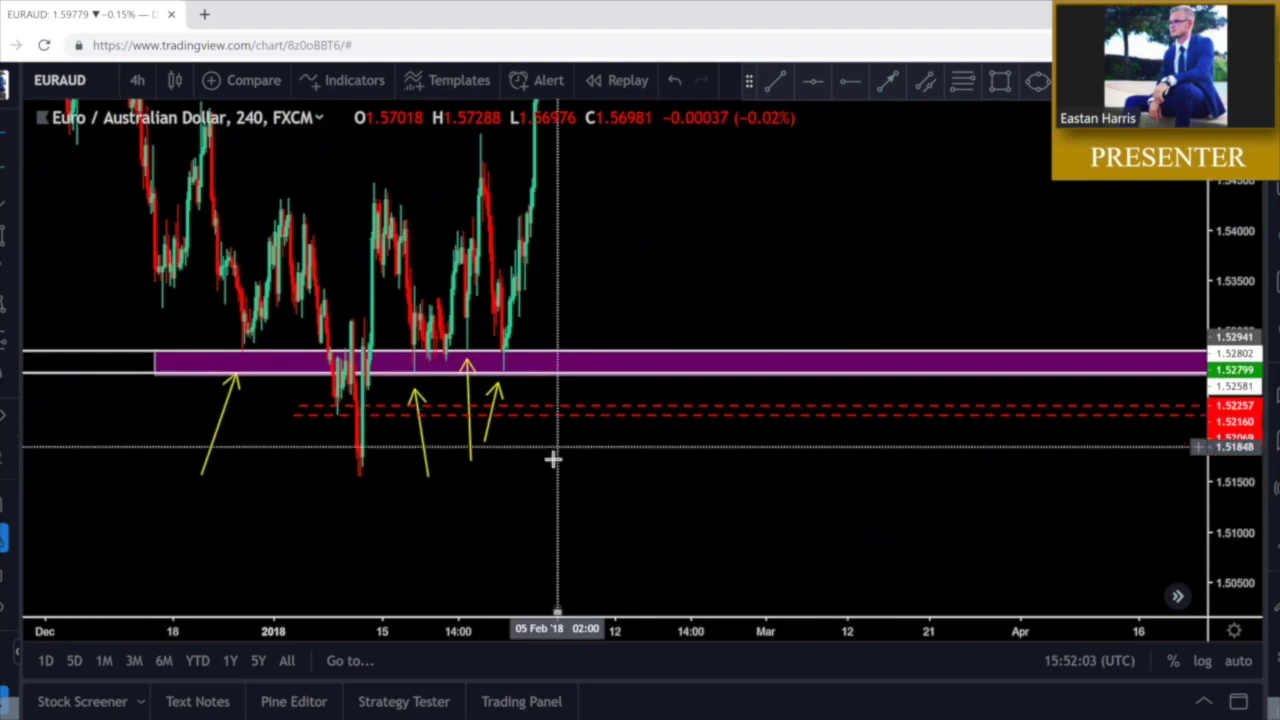
drag(440, 471, 631, 463)
scroll(551, 474, up, 2)
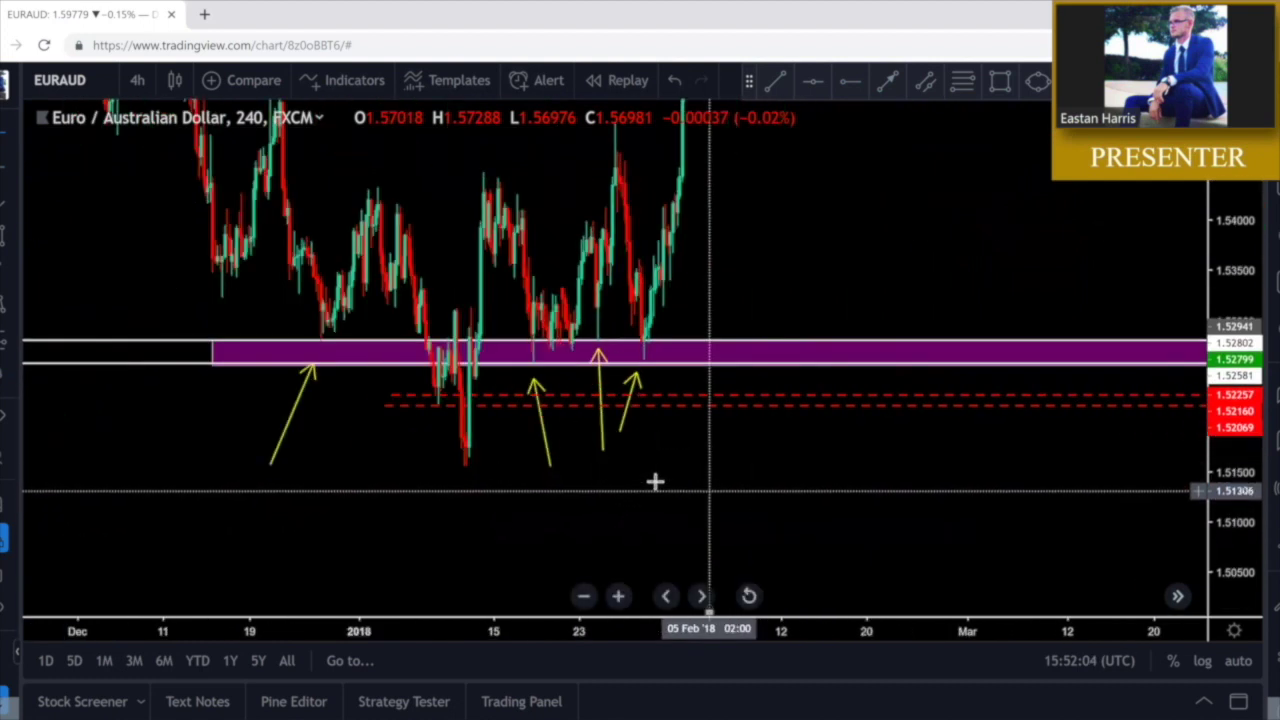
scroll(646, 474, up, 3)
click(386, 415)
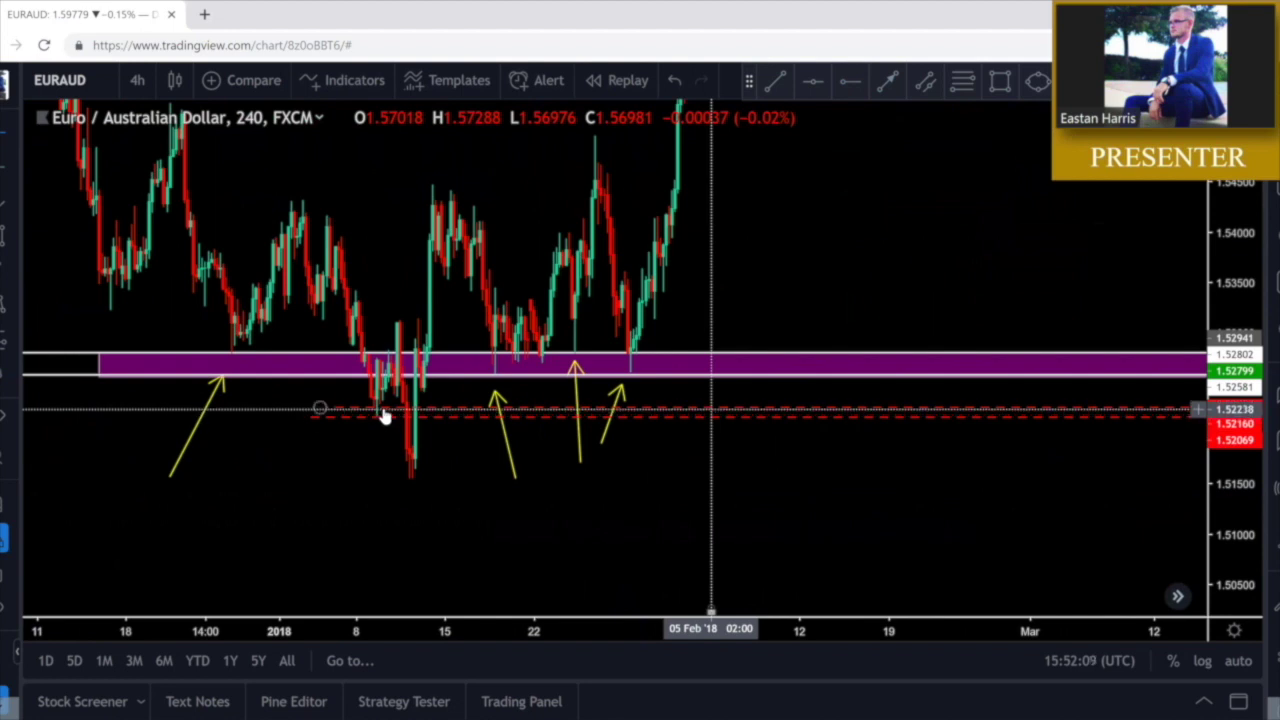
click(380, 412)
drag(386, 420, 388, 410)
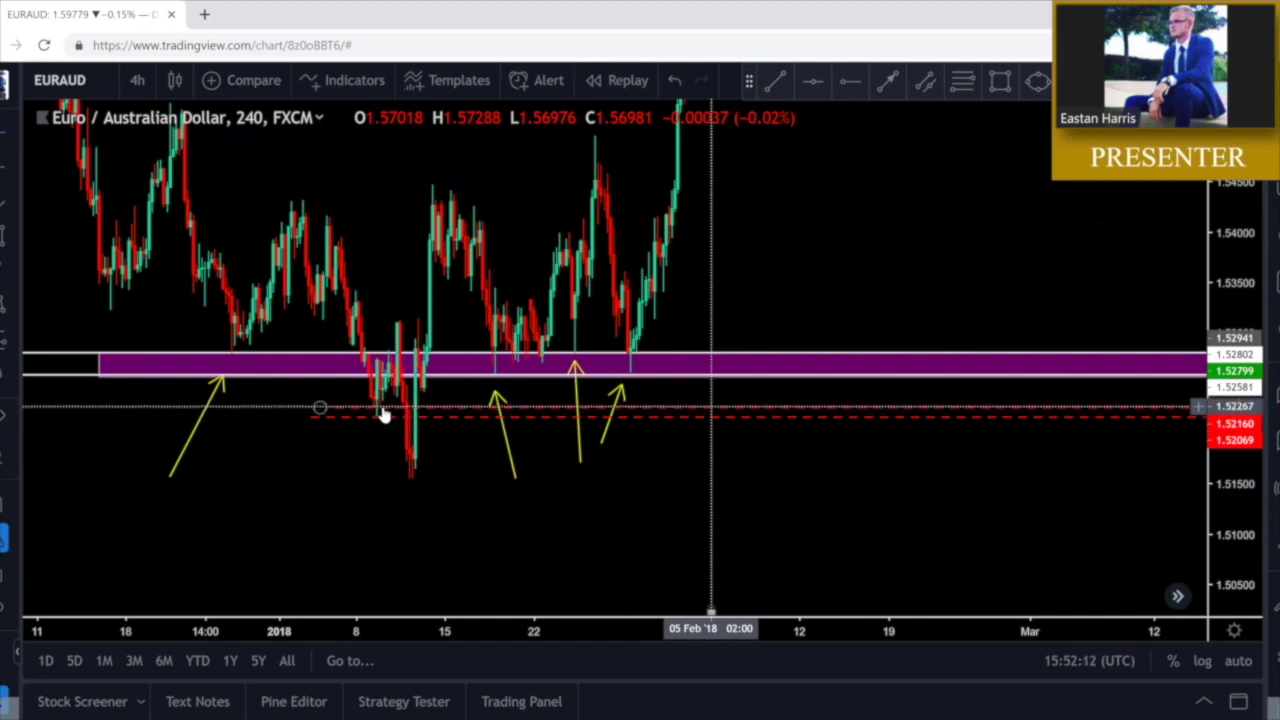
Examine the June long position and the price reaction at the yellow zone above it
drag(1057, 449, 471, 389)
drag(860, 417, 632, 520)
drag(996, 254, 994, 320)
scroll(946, 354, up, 1)
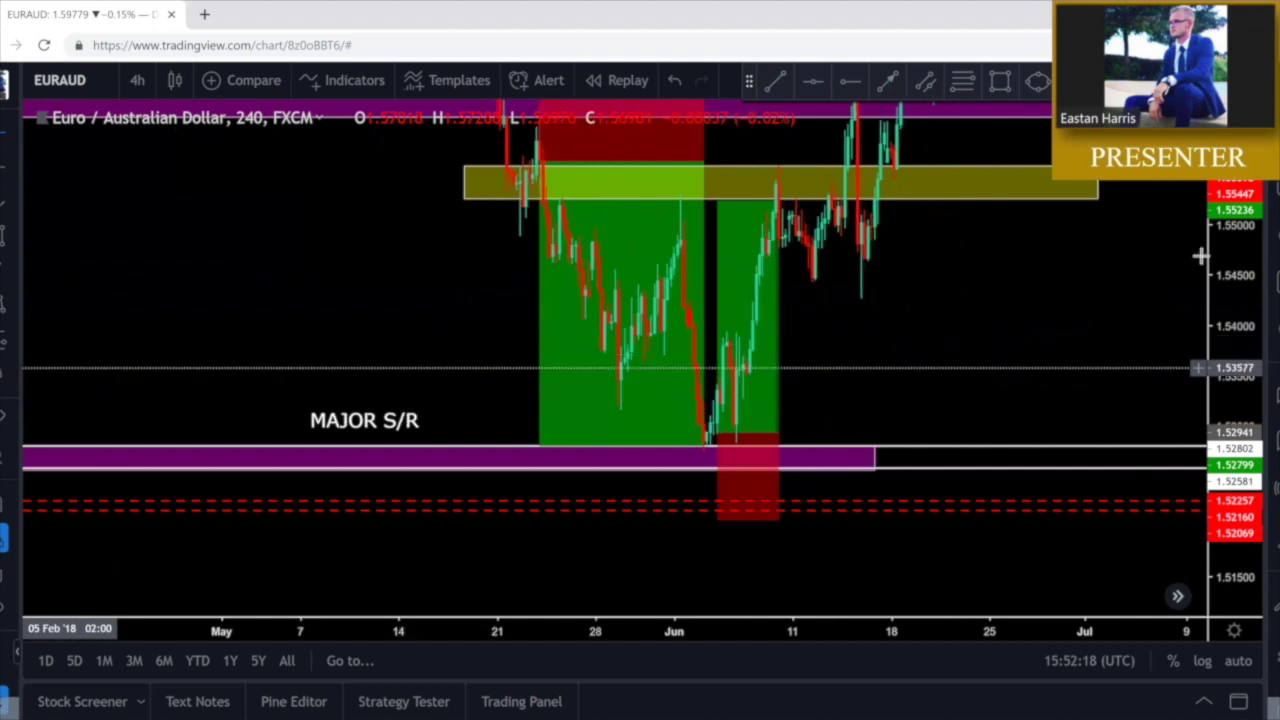
drag(1228, 298, 1212, 438)
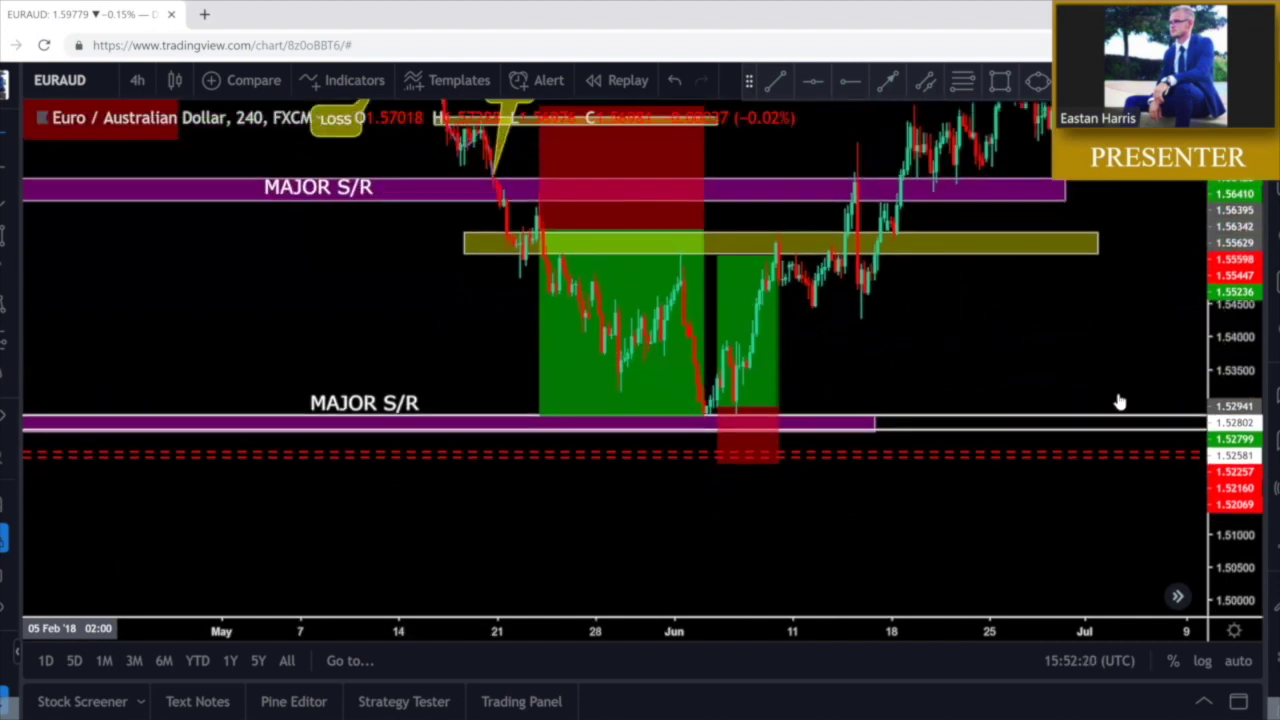
scroll(951, 360, up, 3)
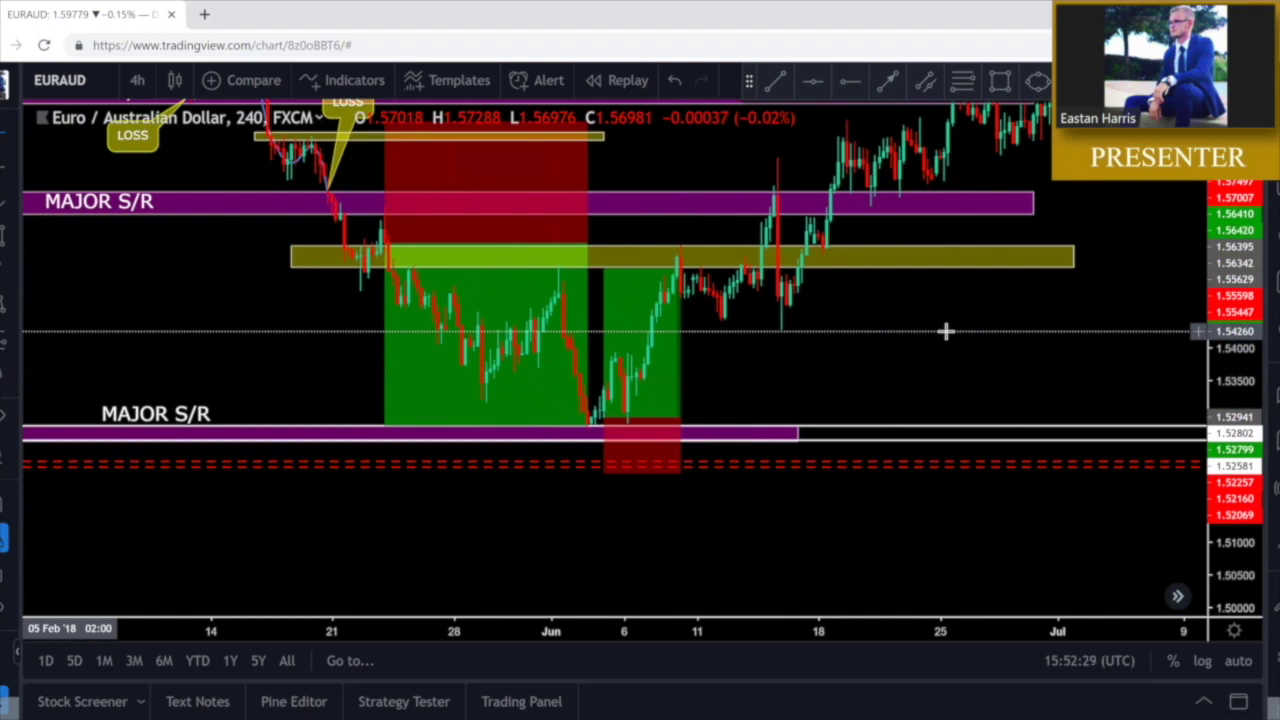
scroll(926, 312, up, 3)
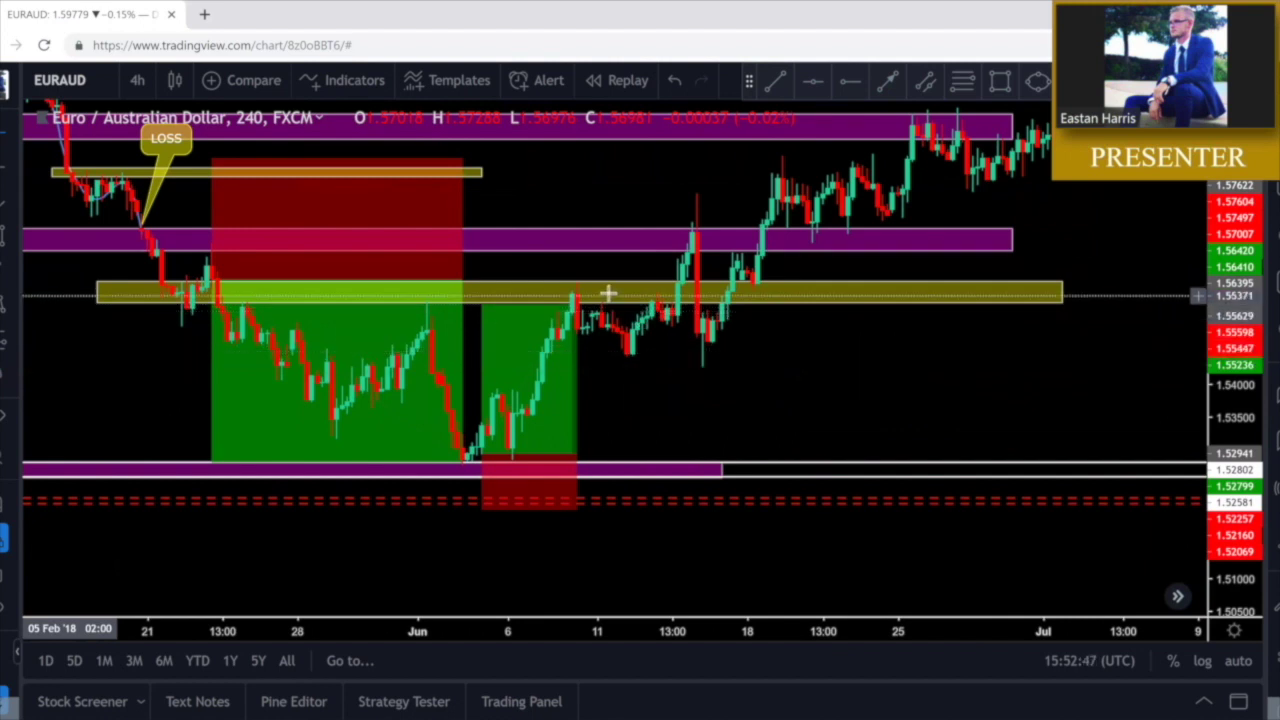
click(668, 286)
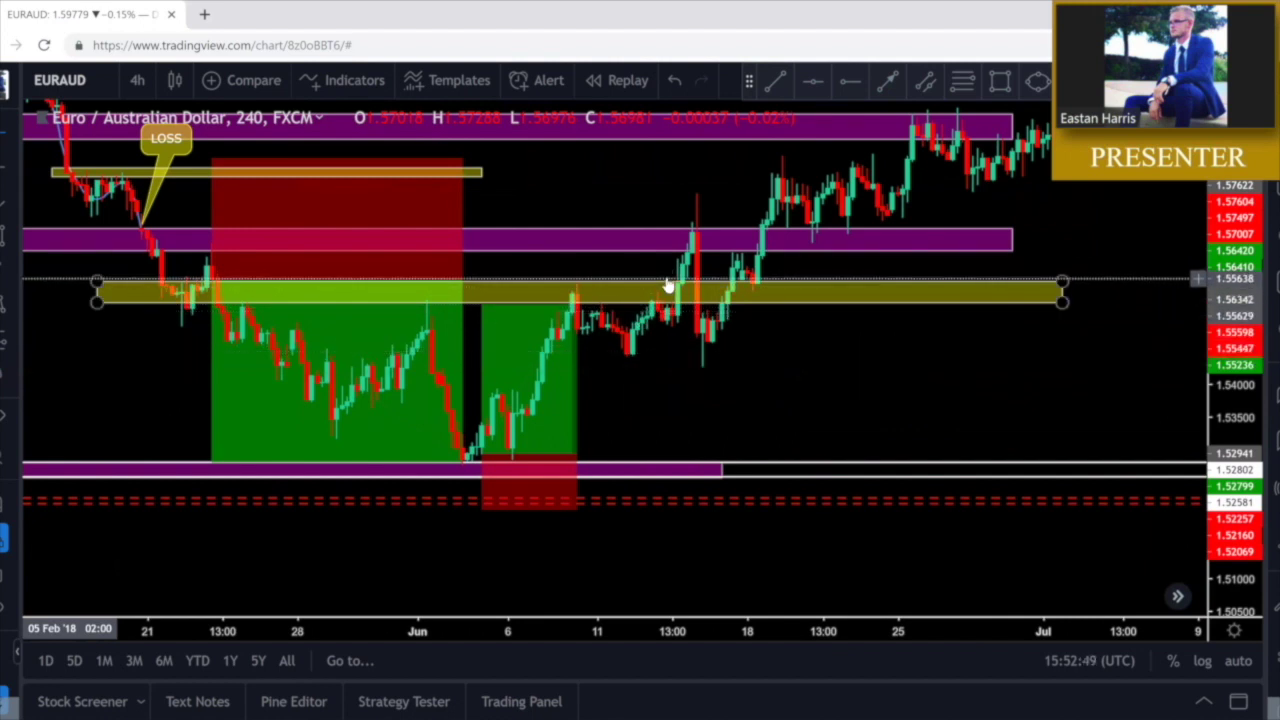
click(679, 301)
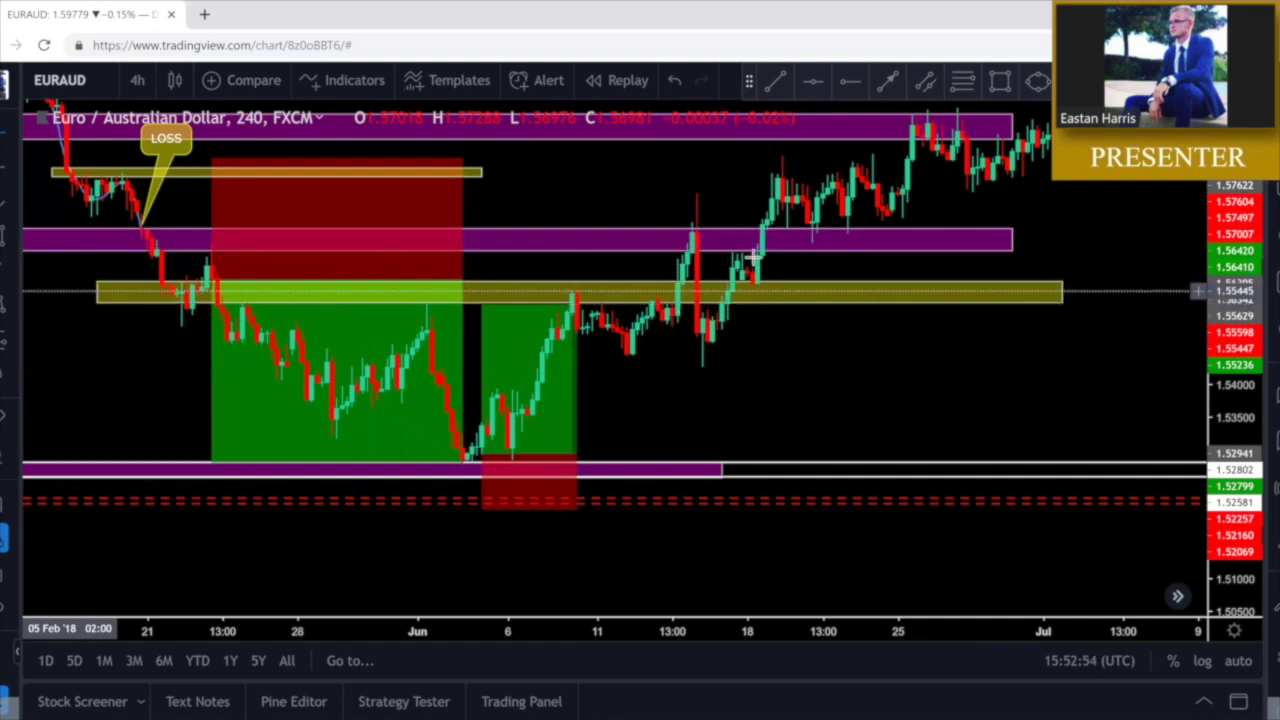
Draw three yellow arrows pointing at the price highs along the yellow zone between about 8 and 13 June
click(576, 295)
click(627, 283)
click(612, 307)
click(652, 281)
click(662, 308)
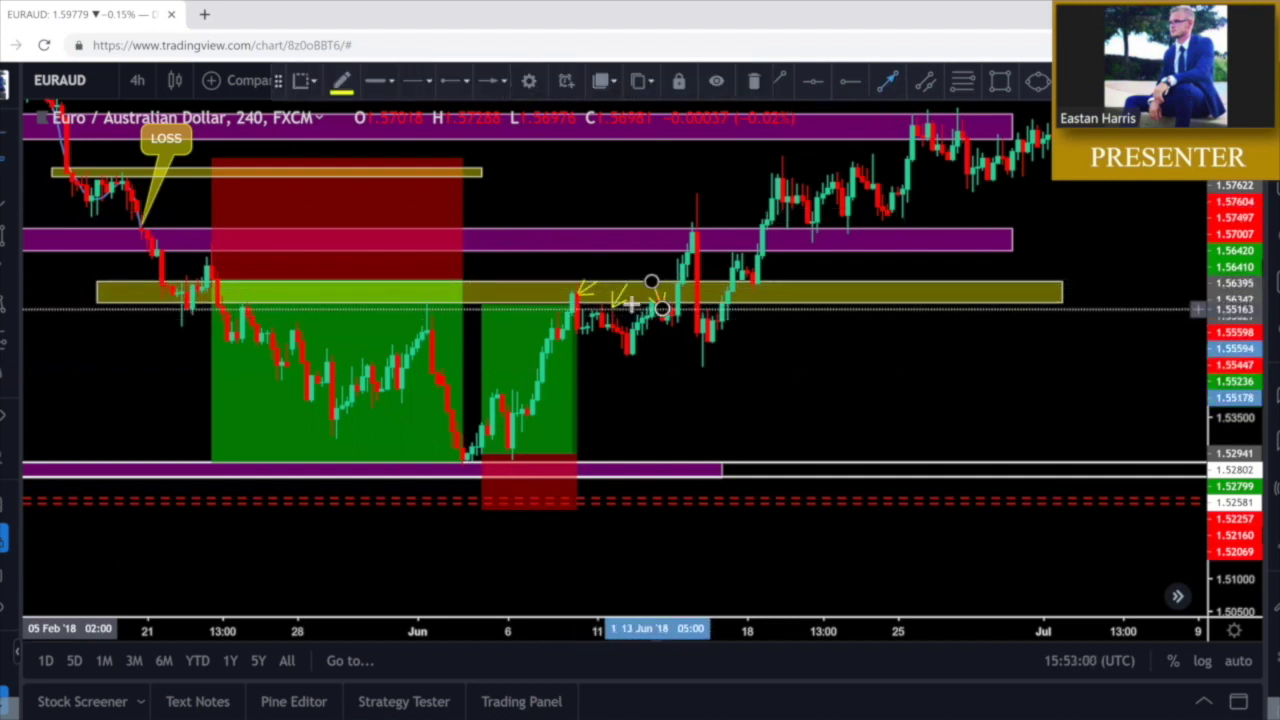
click(627, 300)
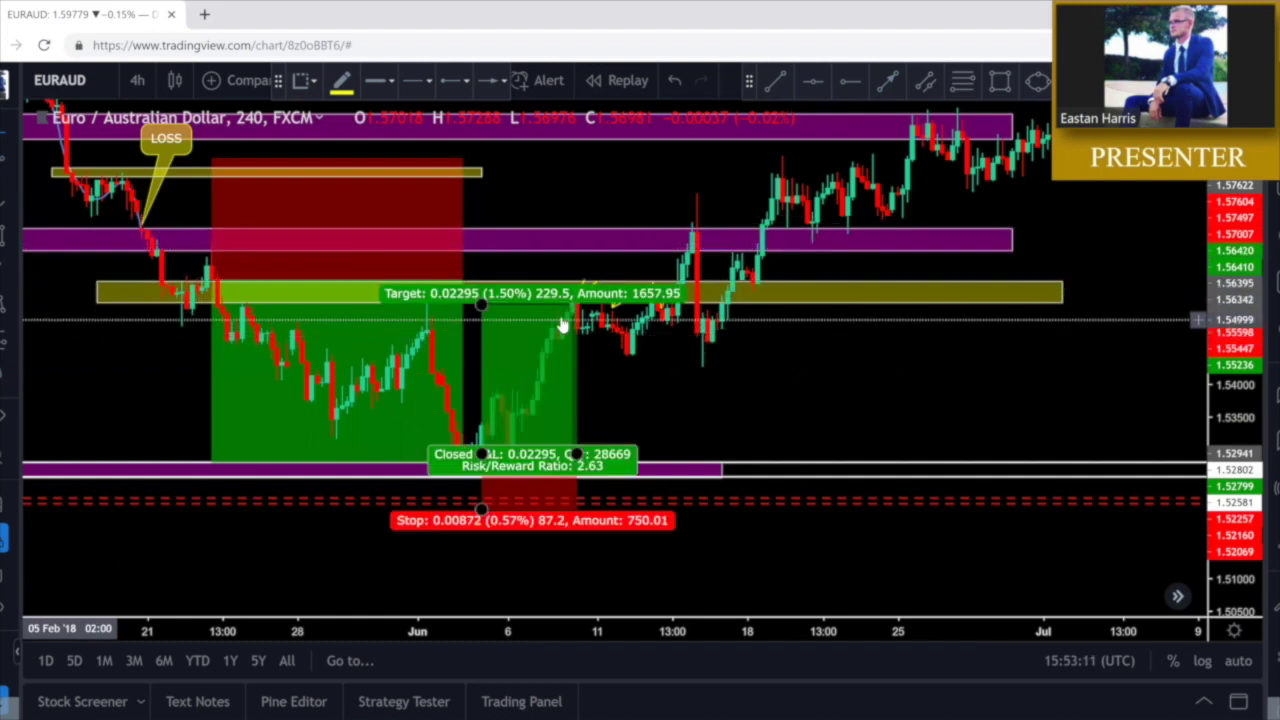
Cross out the mid-June price action with two red trend lines, from about 1.56589 down to 1.54301 and from 1.56544 down to 1.54673
click(775, 81)
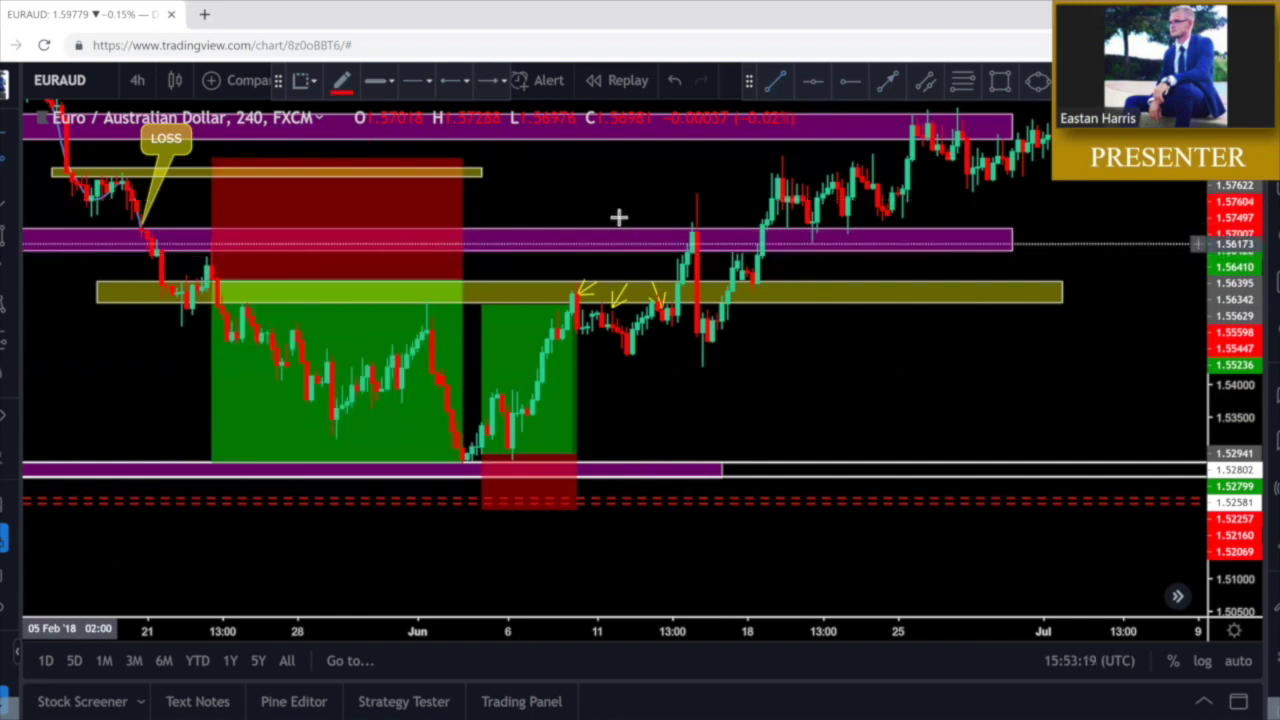
click(617, 217)
click(771, 365)
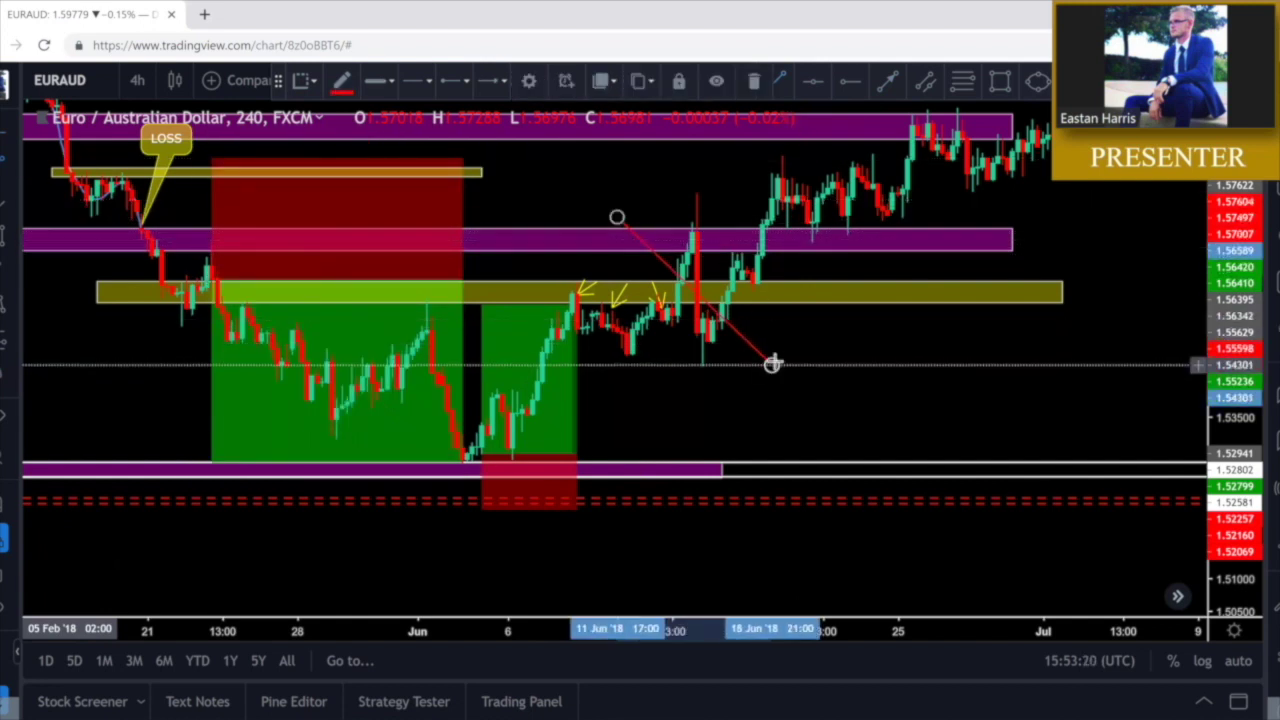
click(742, 219)
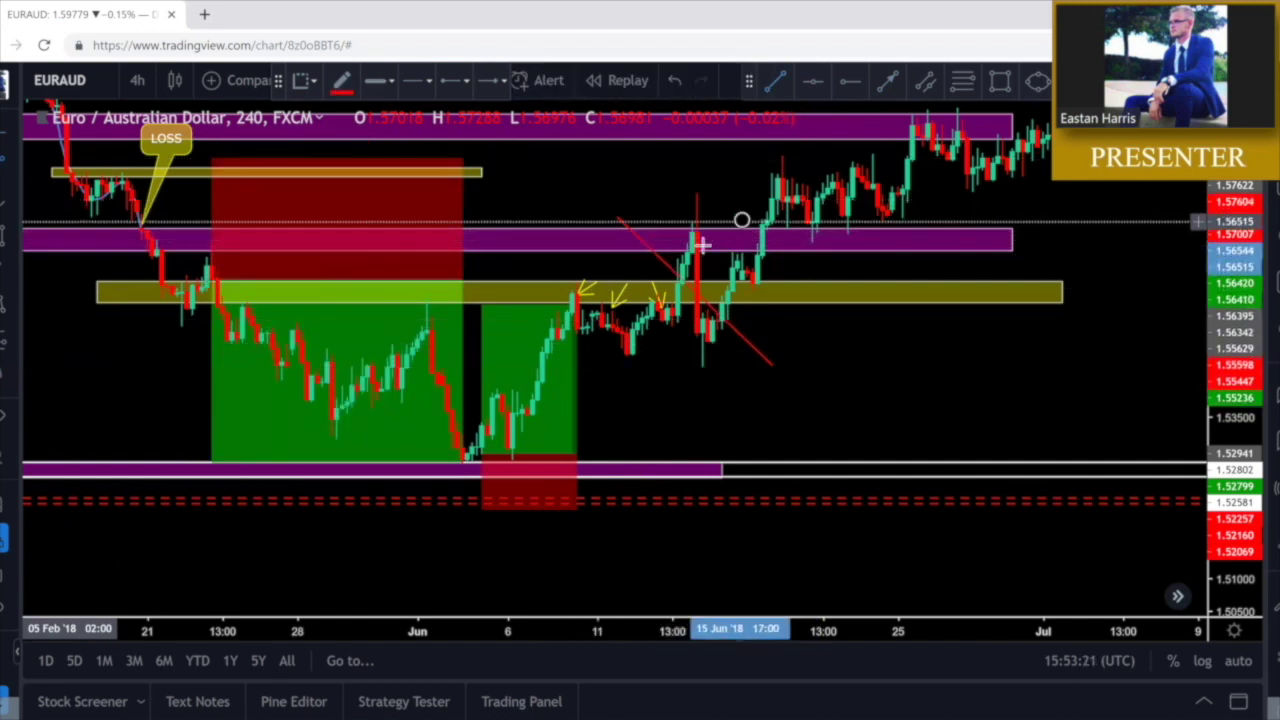
click(595, 340)
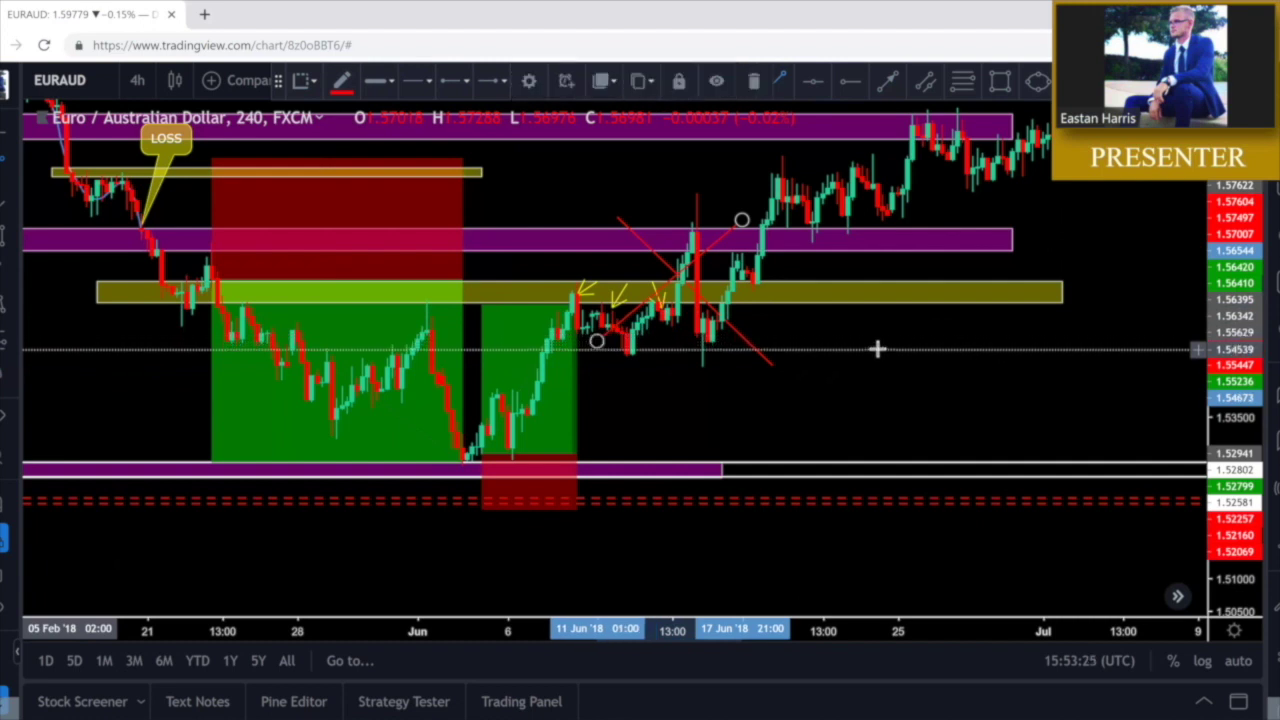
click(816, 313)
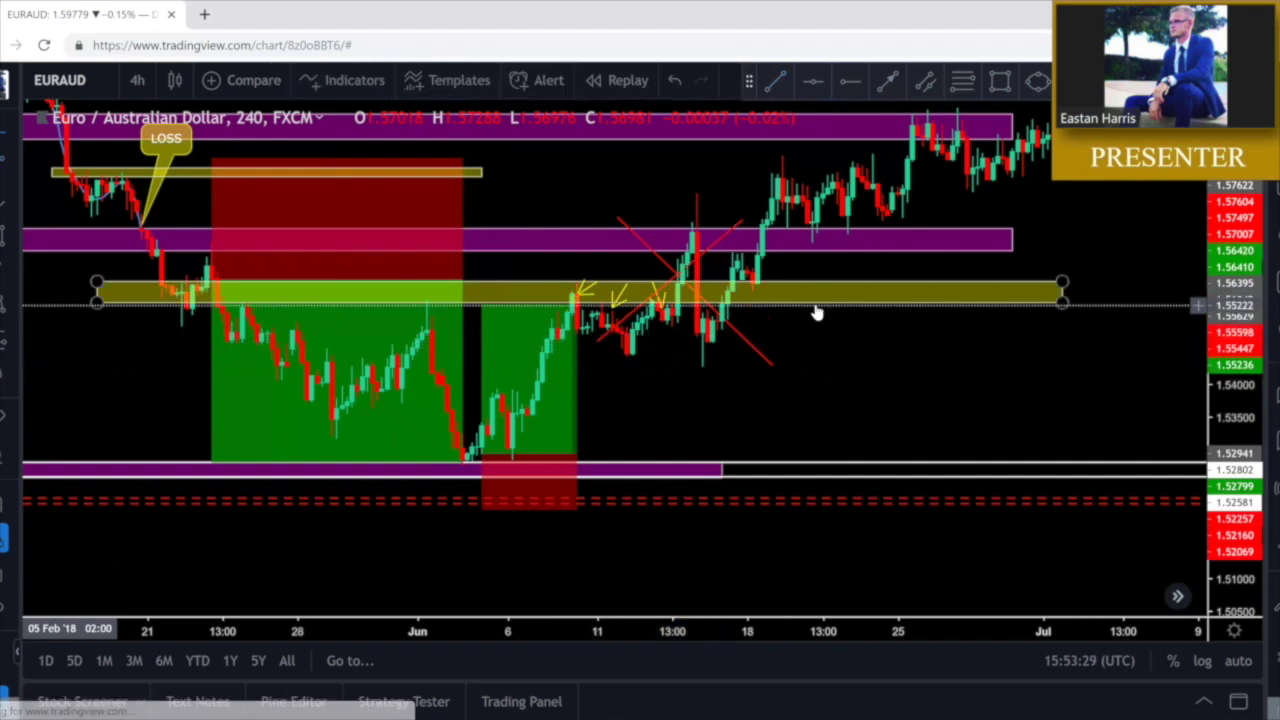
Delete the three yellow arrows at the yellow zone
click(600, 278)
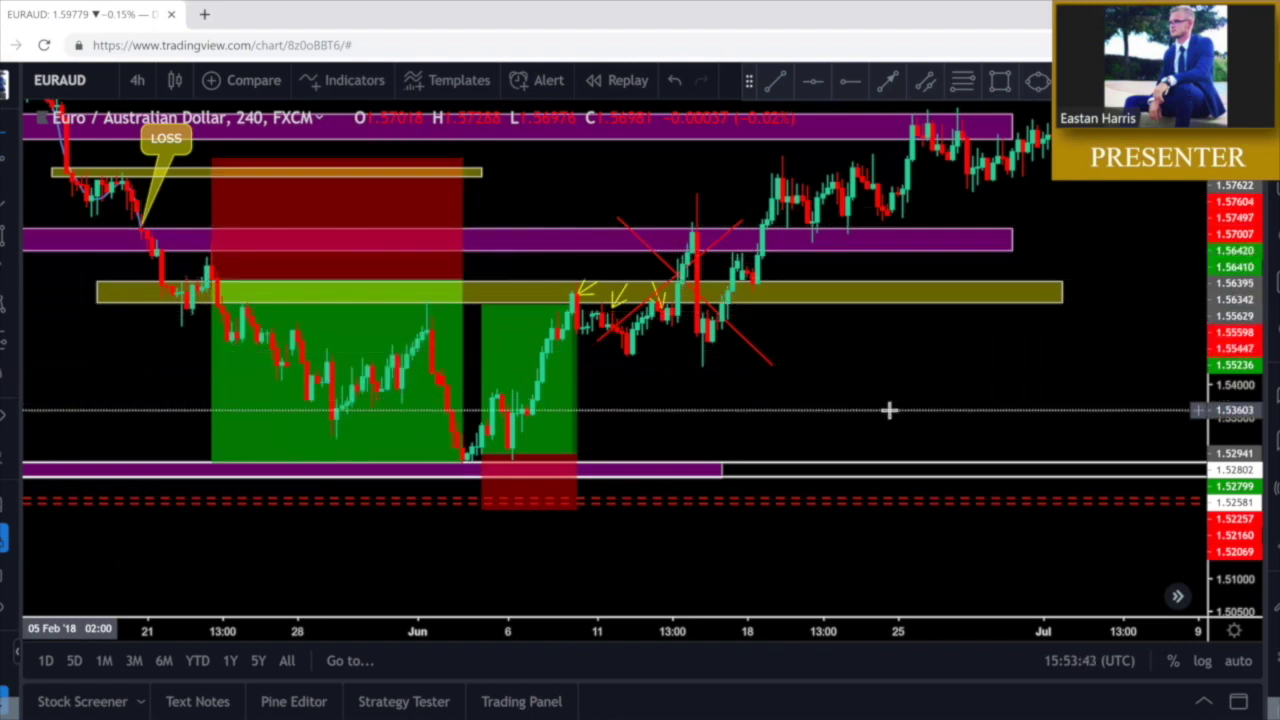
click(600, 296)
key(Delete)
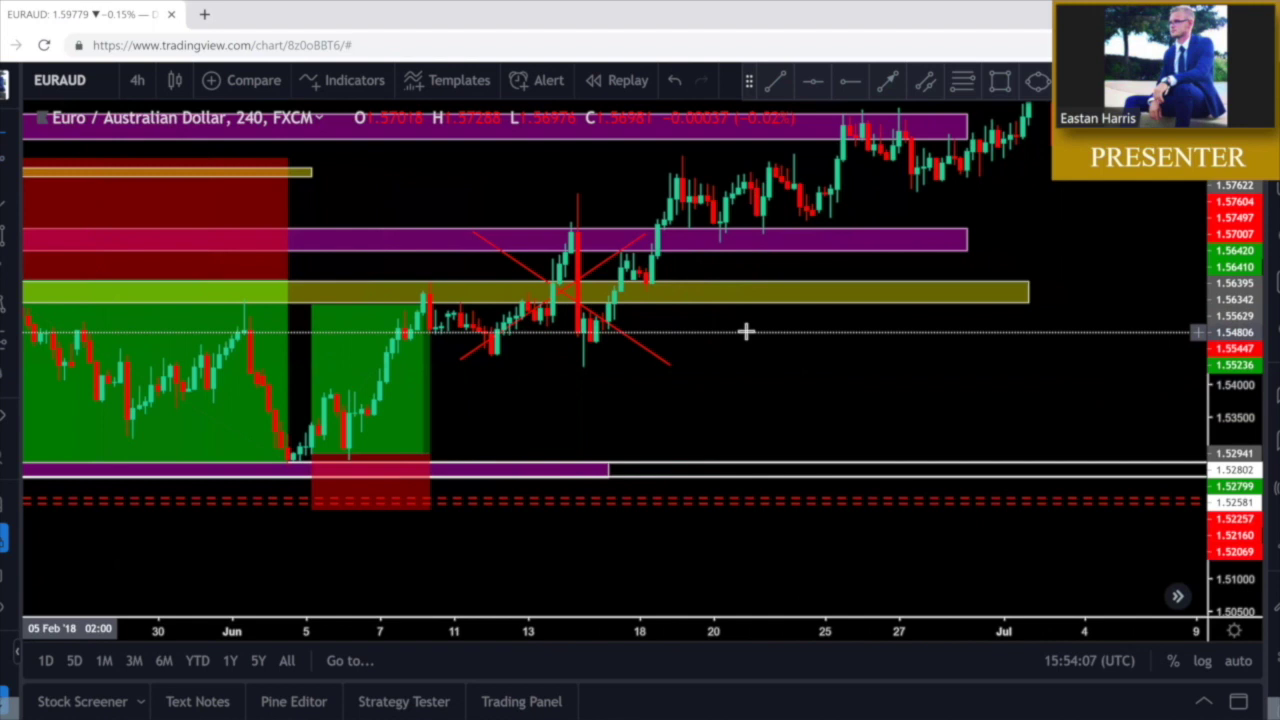
Draw a small yellow ellipse around the 13–14 June candles above the yellow zone, from about 1.55538 to 1.56103
drag(746, 331, 829, 363)
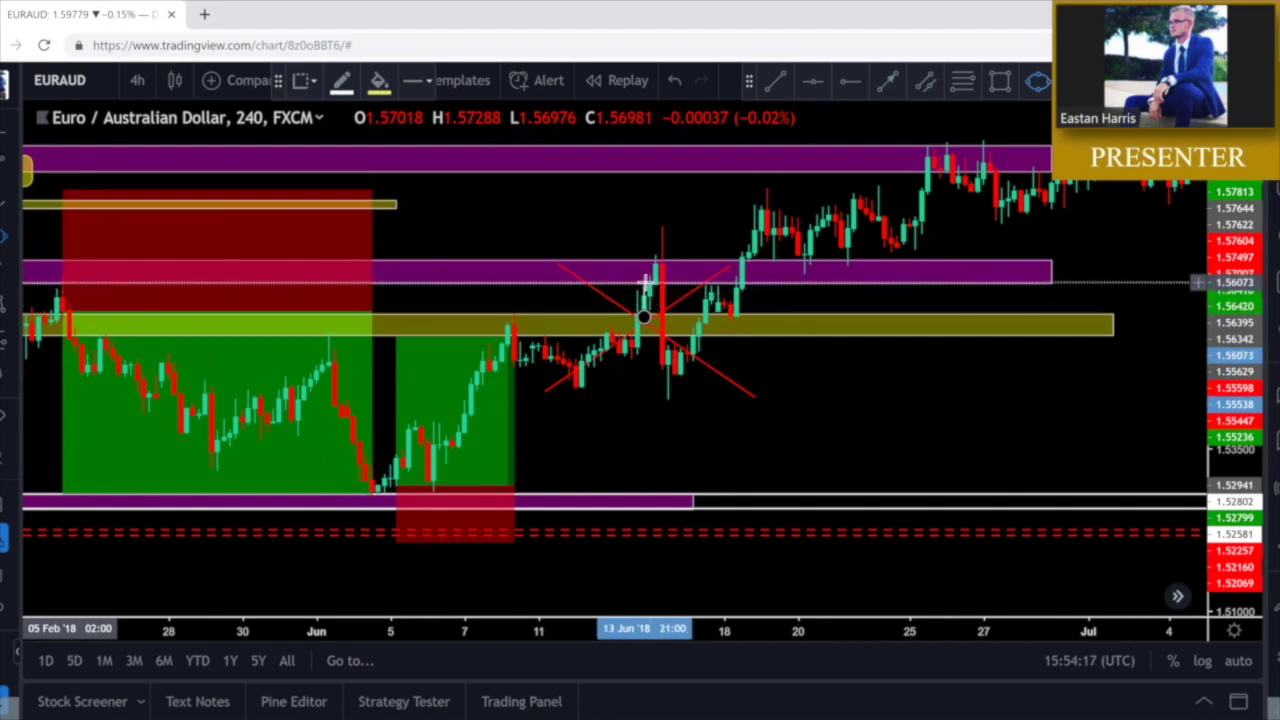
click(642, 295)
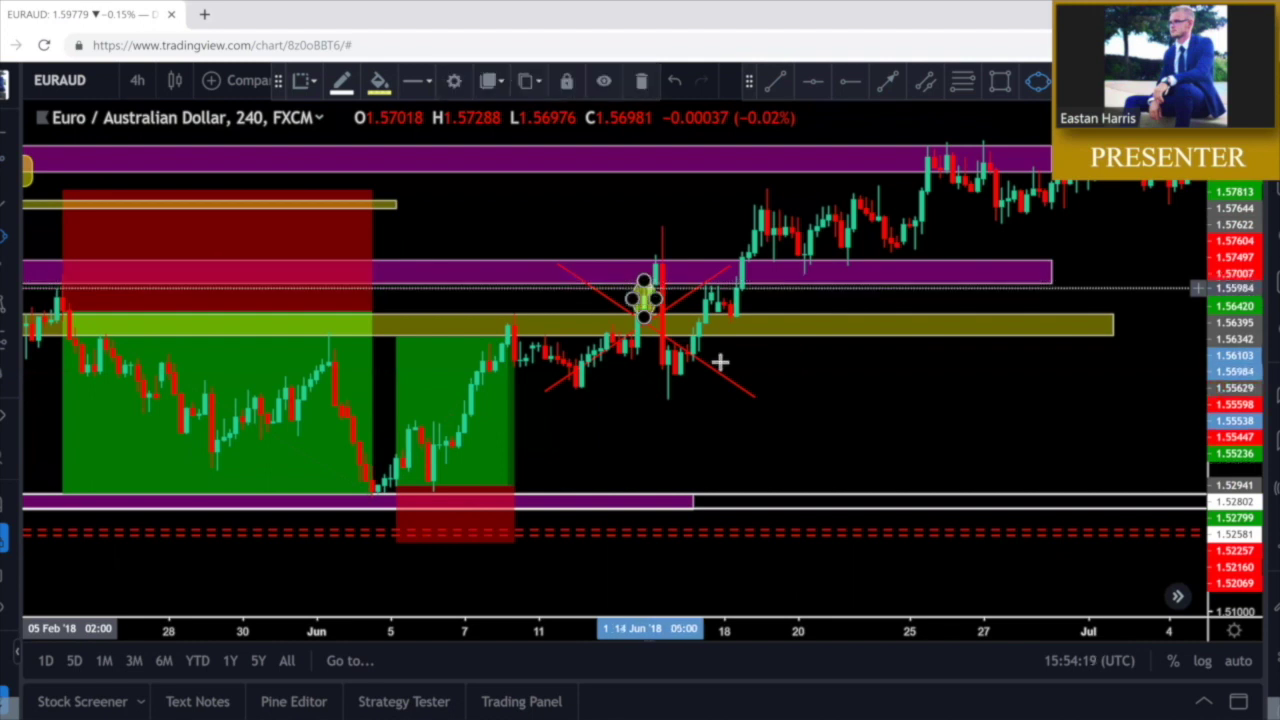
click(788, 375)
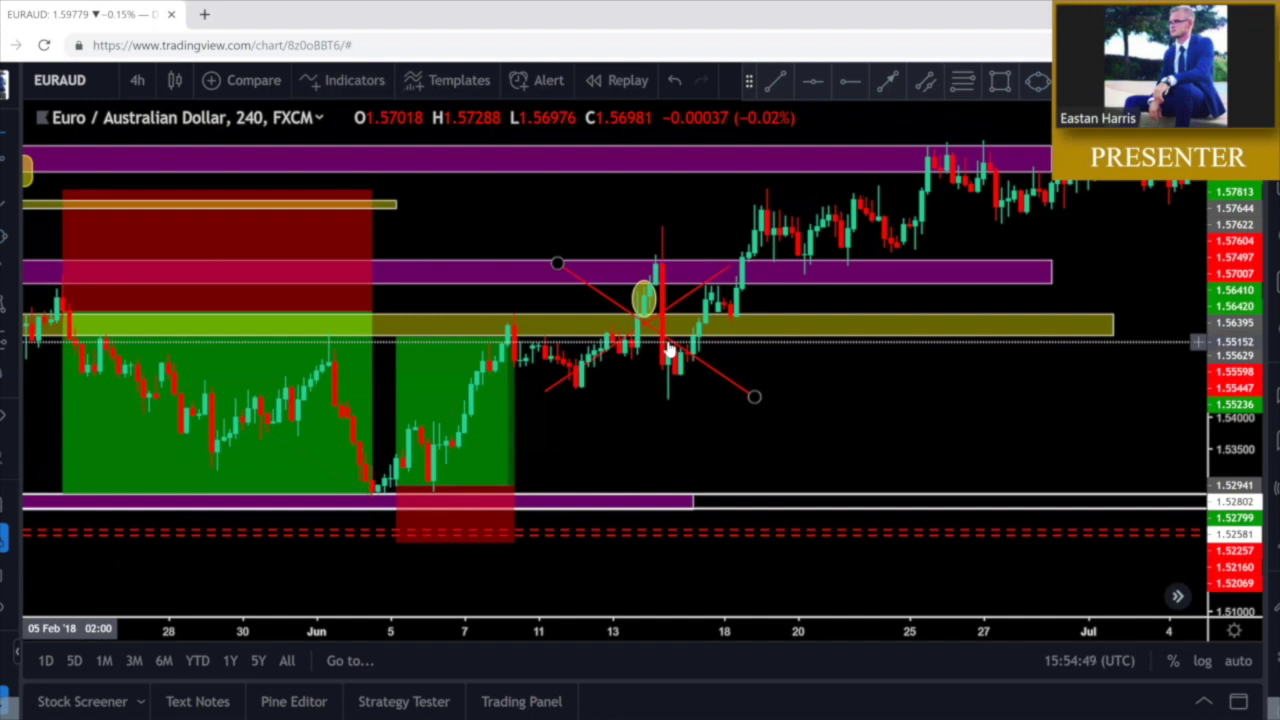
click(626, 296)
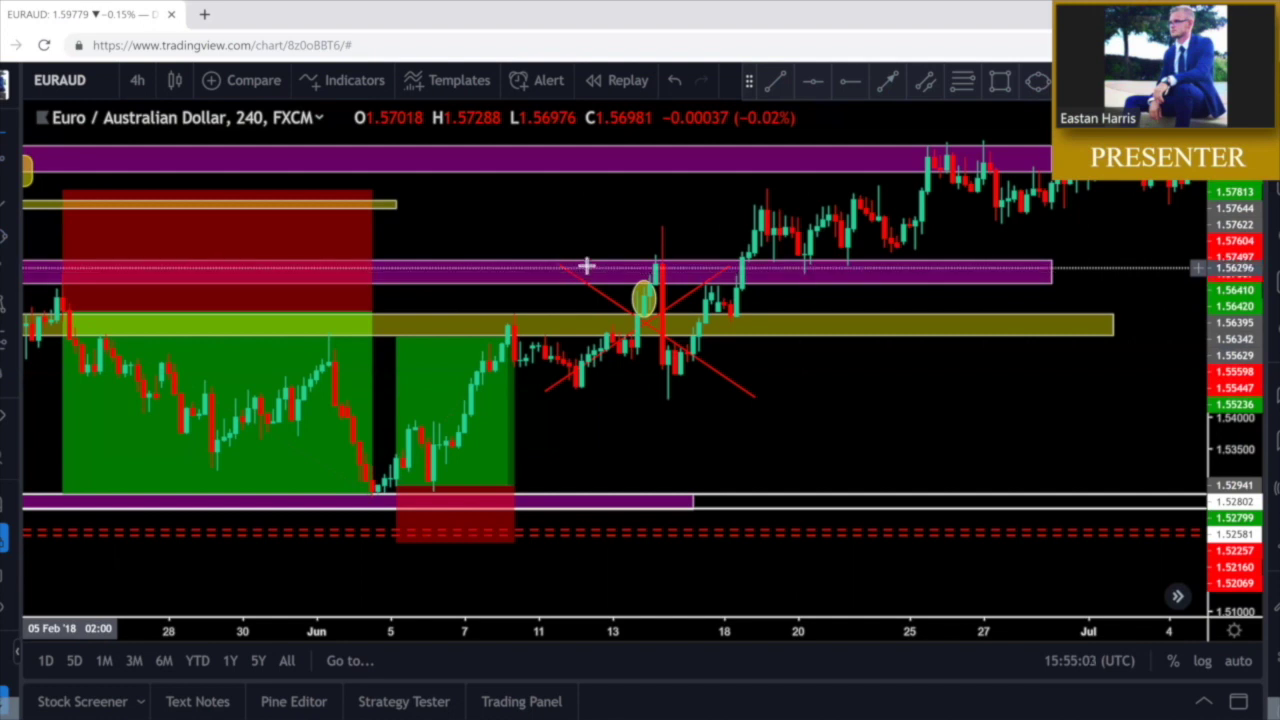
Move the MAJOR S/R labels of the upper two purple zones to about 5 June and the lowest zone's label to about 11 June
scroll(586, 266, down, 4)
click(720, 272)
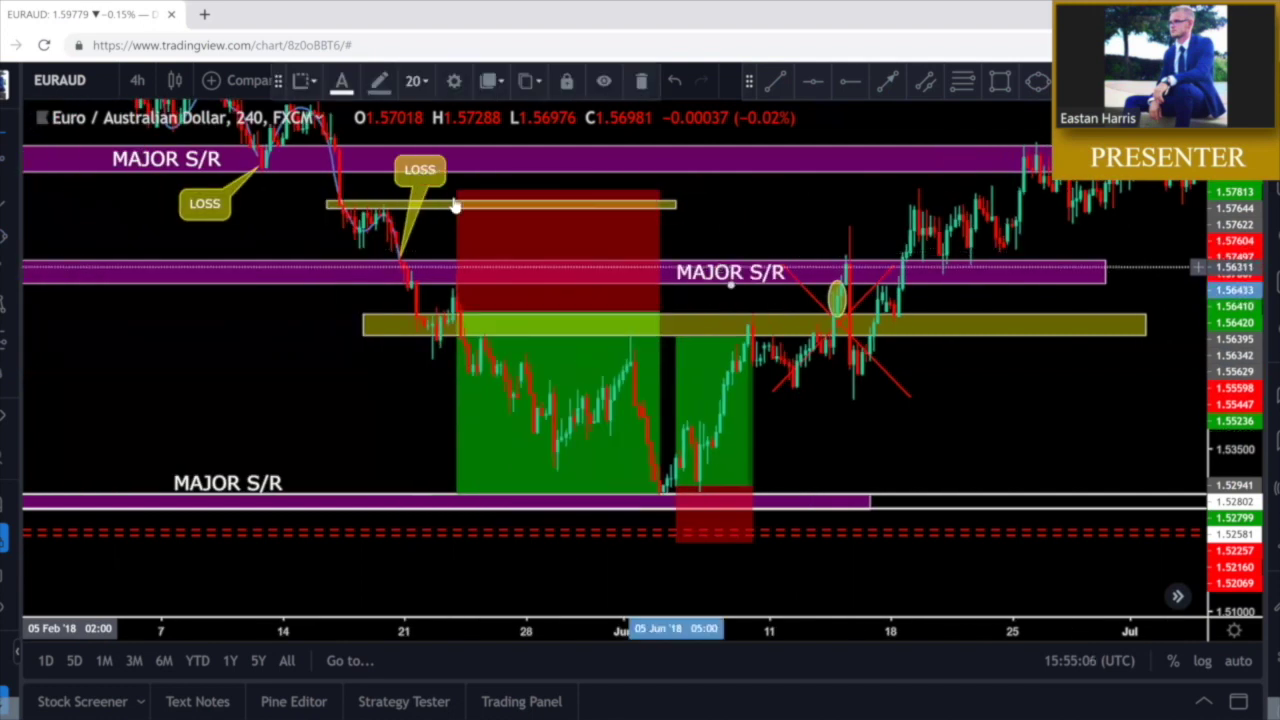
drag(155, 162, 716, 160)
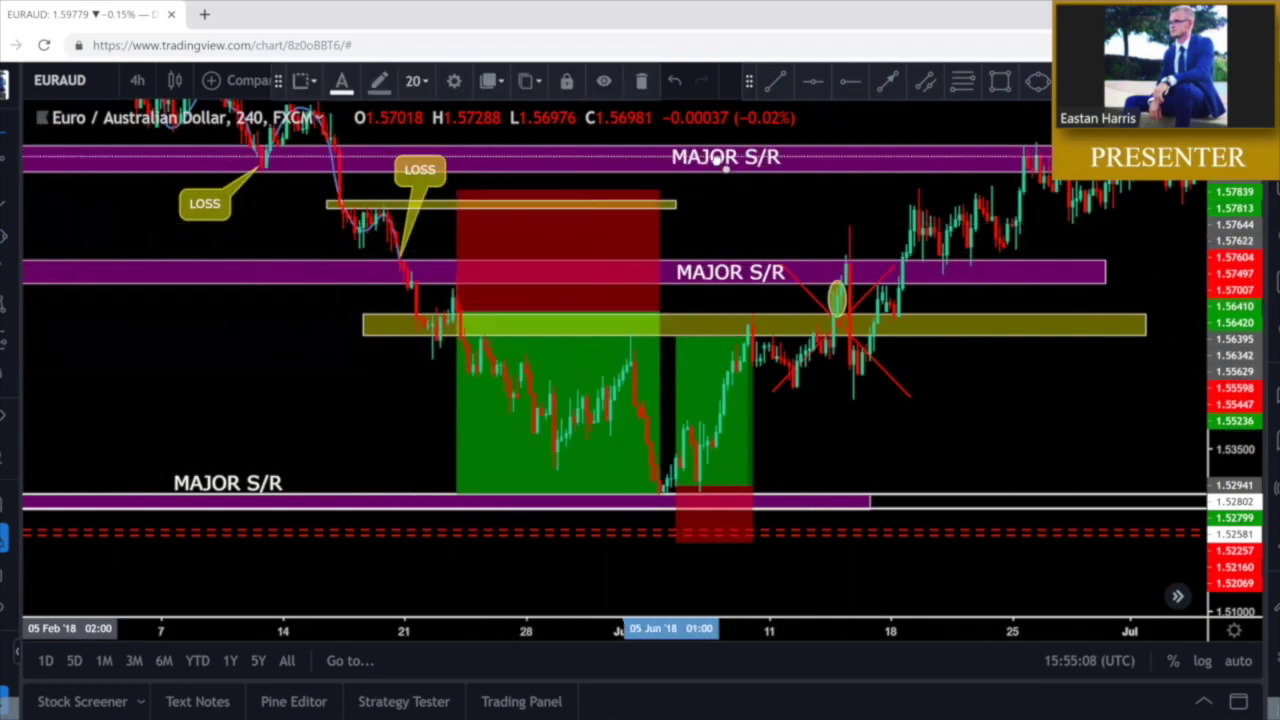
drag(173, 485, 533, 483)
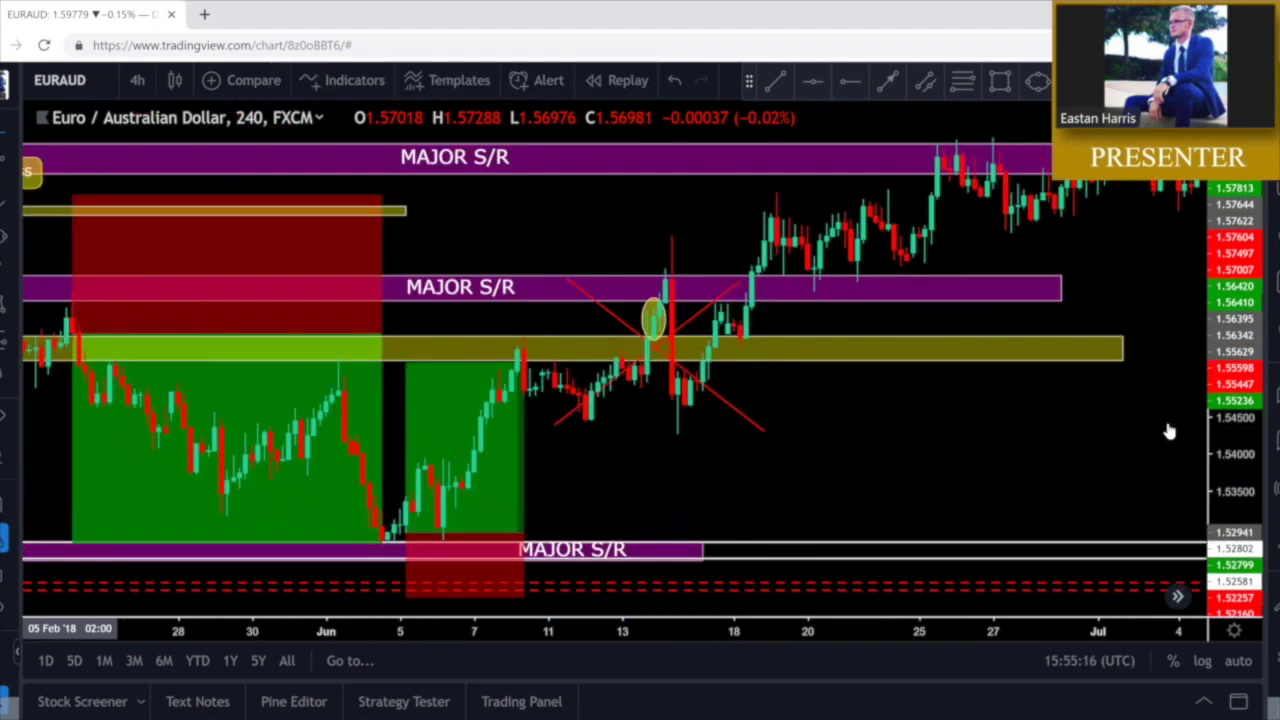
Examine the mid-June candles around the yellow zone, the ellipse and the red cross
drag(926, 424, 971, 406)
scroll(958, 409, up, 1)
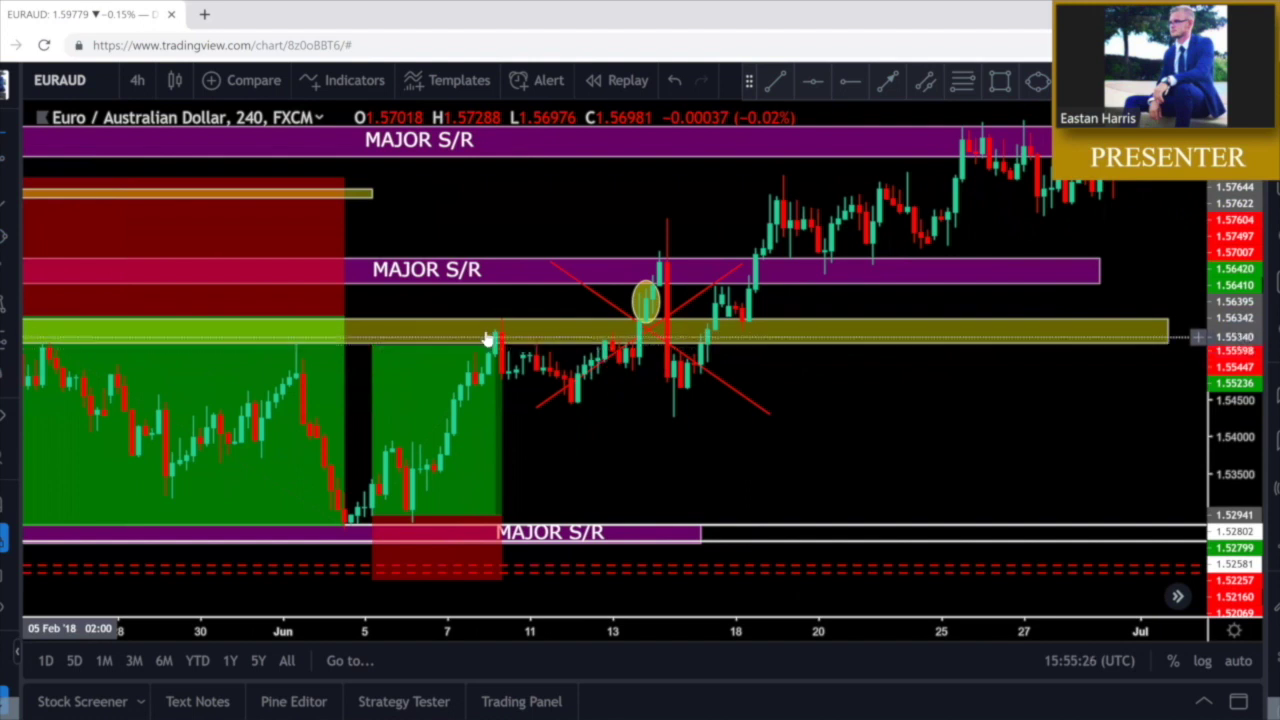
scroll(486, 334, down, 2)
click(760, 340)
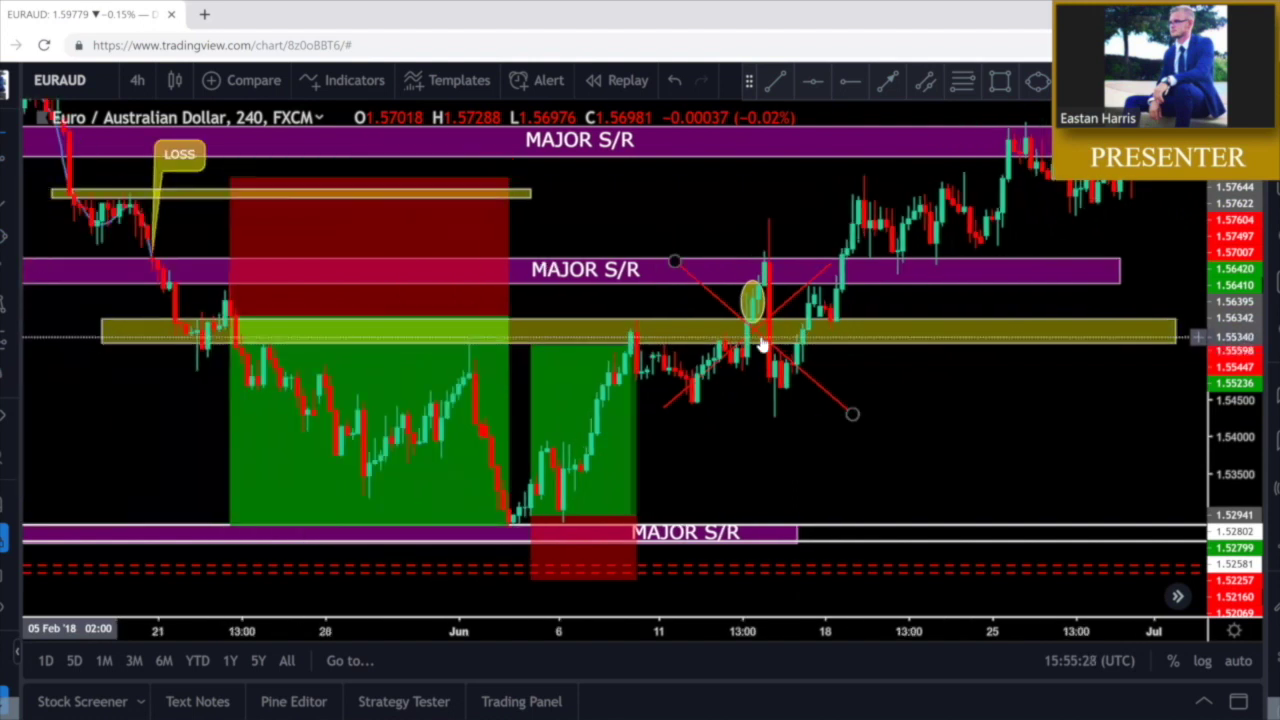
scroll(762, 344, up, 1)
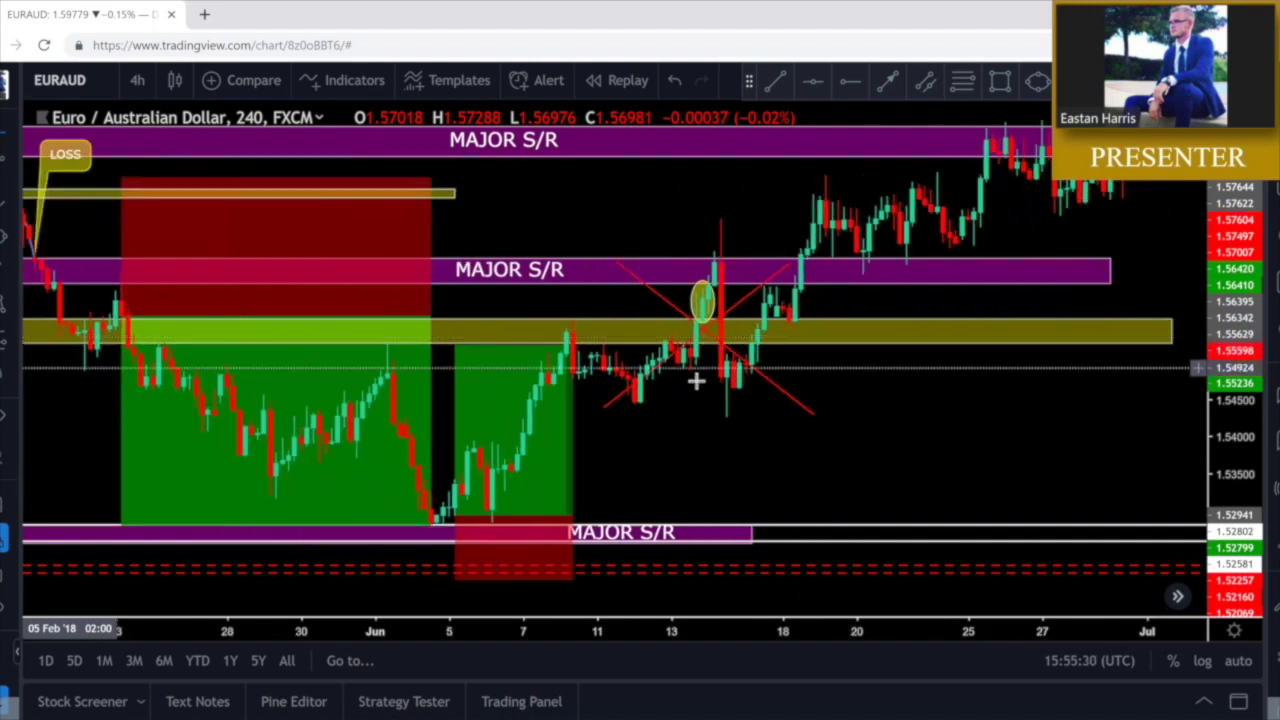
click(690, 268)
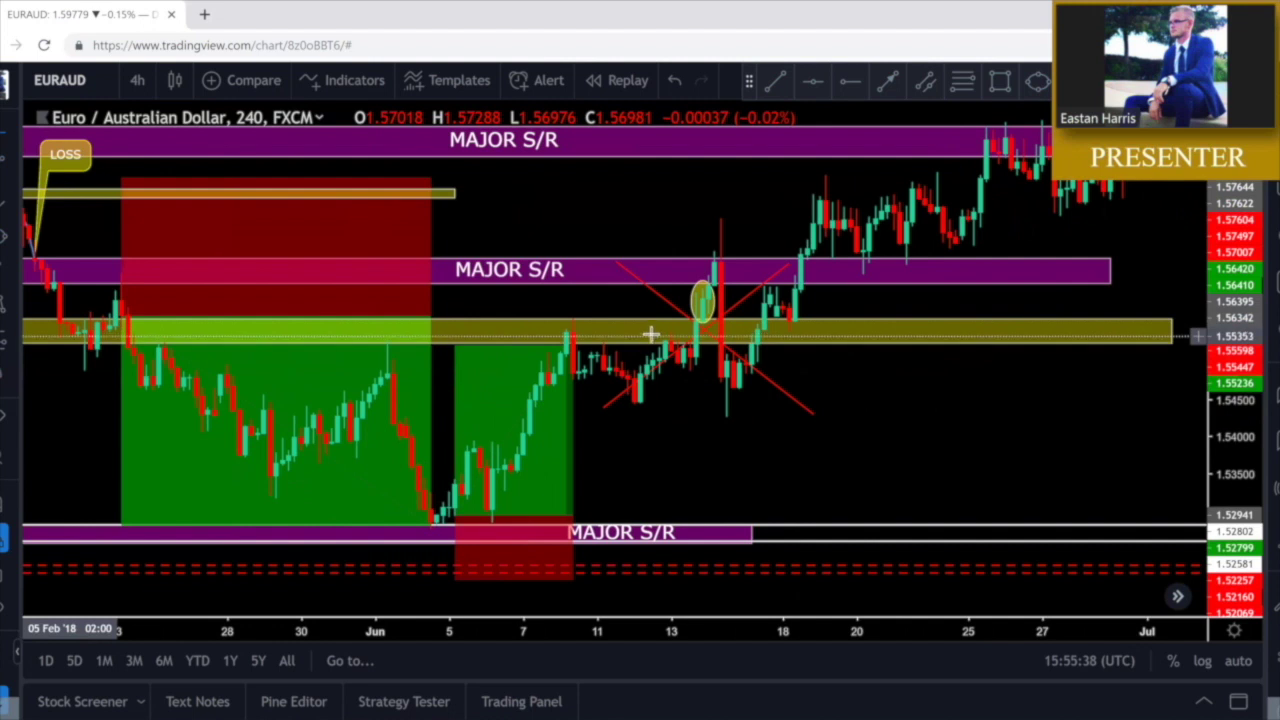
click(740, 370)
click(727, 188)
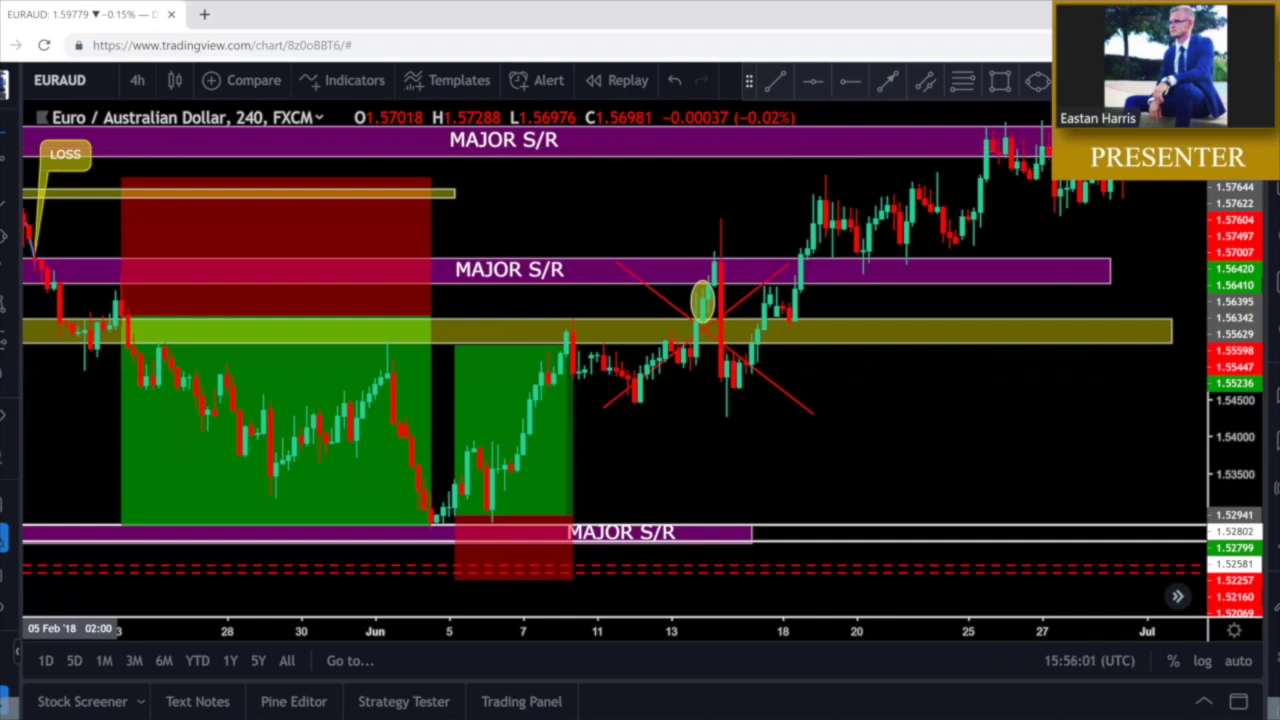
Place a short position entered at 1.54989 on 14 June 17:00, with its stop at 1.57393 and target at 1.52832
click(1113, 81)
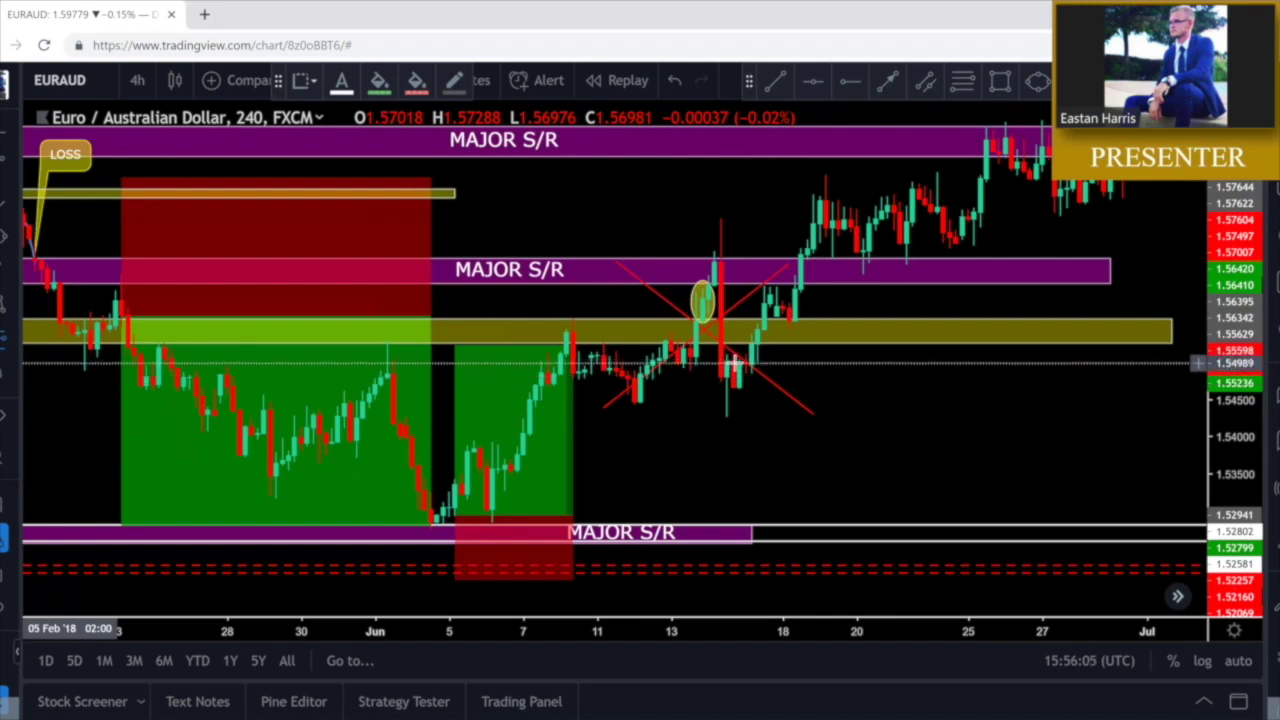
click(733, 364)
drag(734, 273, 733, 186)
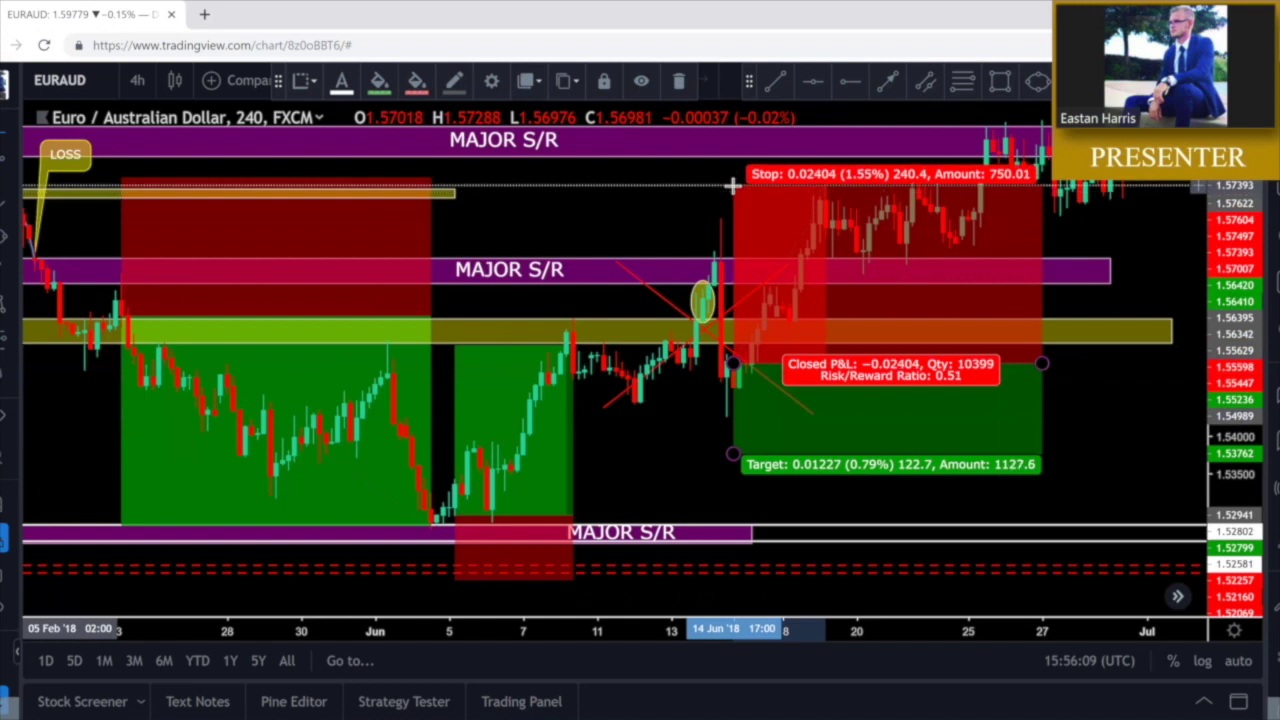
drag(733, 453, 735, 522)
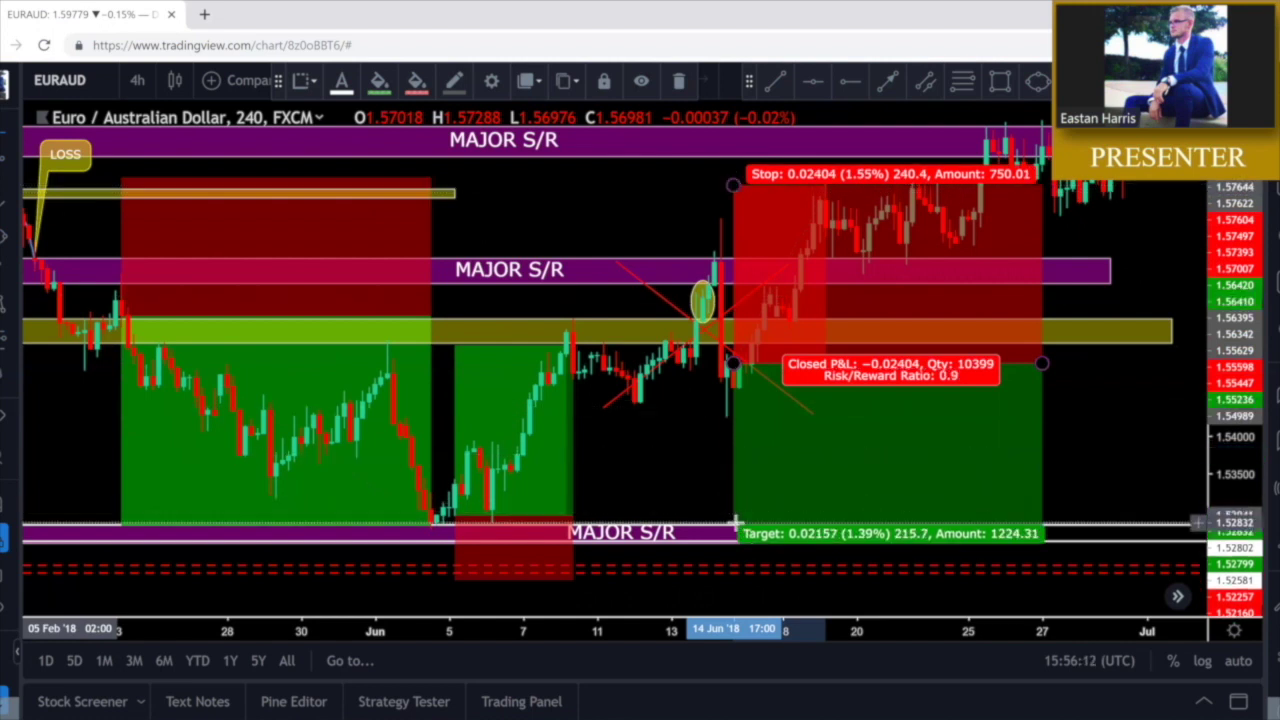
click(676, 469)
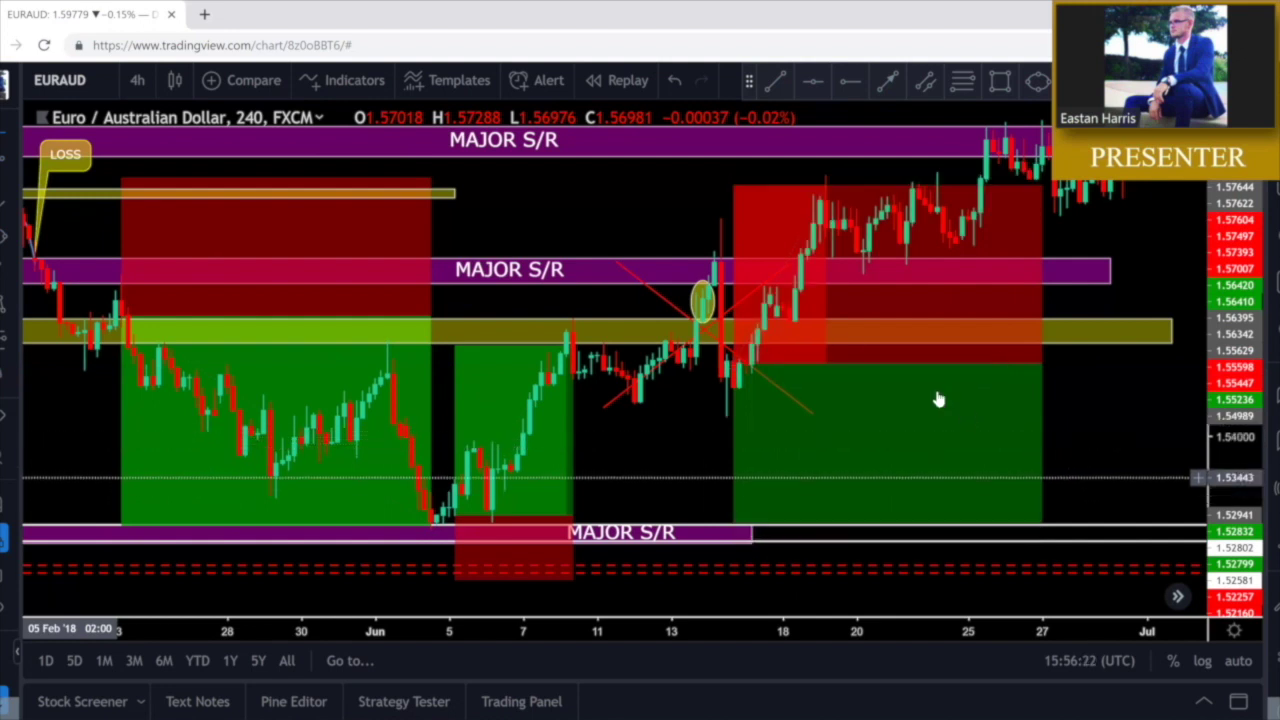
Remove the short position entered on 14 June from the chart
click(744, 187)
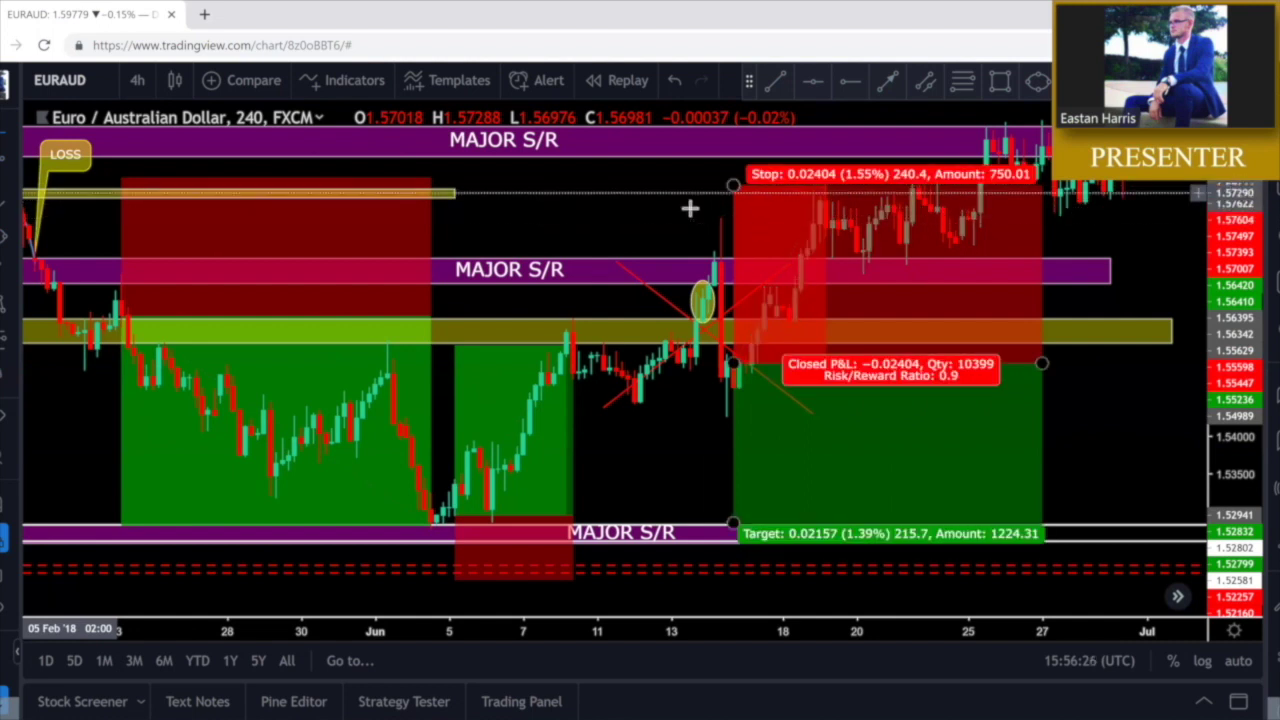
click(690, 208)
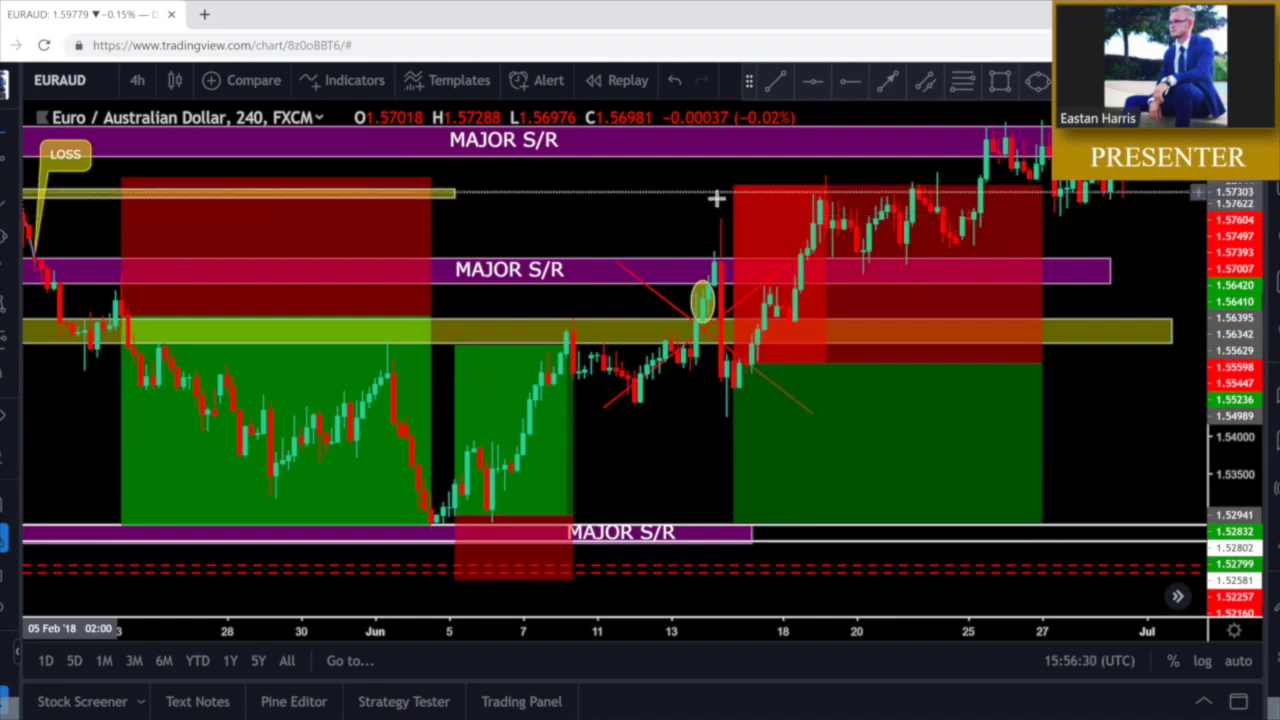
scroll(716, 205, down, 2)
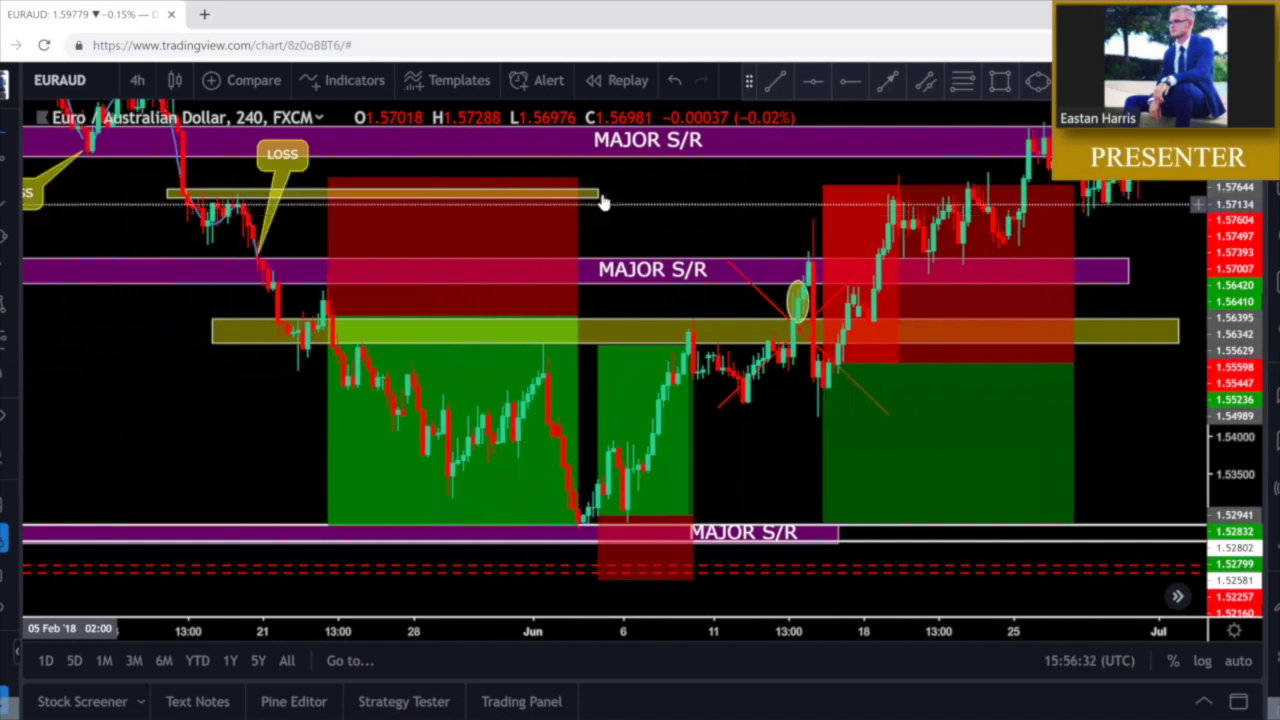
mouse_move(822, 186)
mouse_down()
mouse_move(820, 170)
mouse_move(822, 297)
mouse_up()
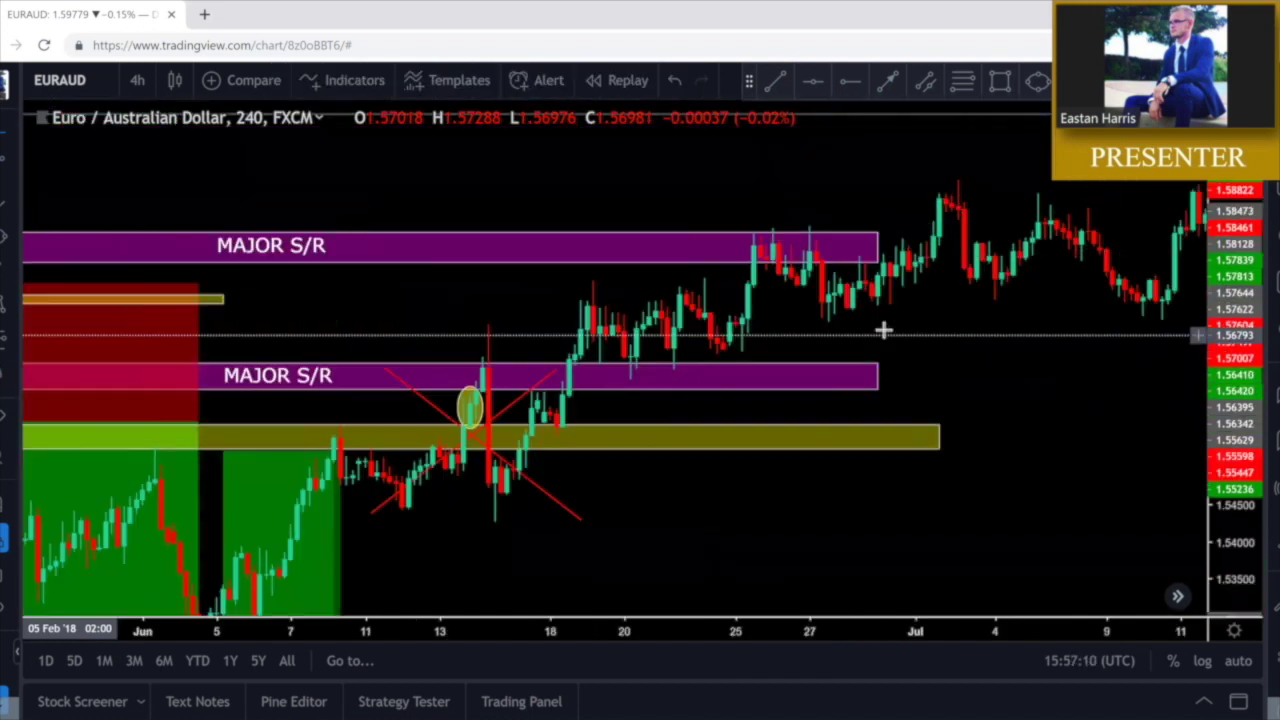
Place a green check mark above the middle purple zone at 15 June 17:00, at about 1.57201
drag(886, 329, 991, 317)
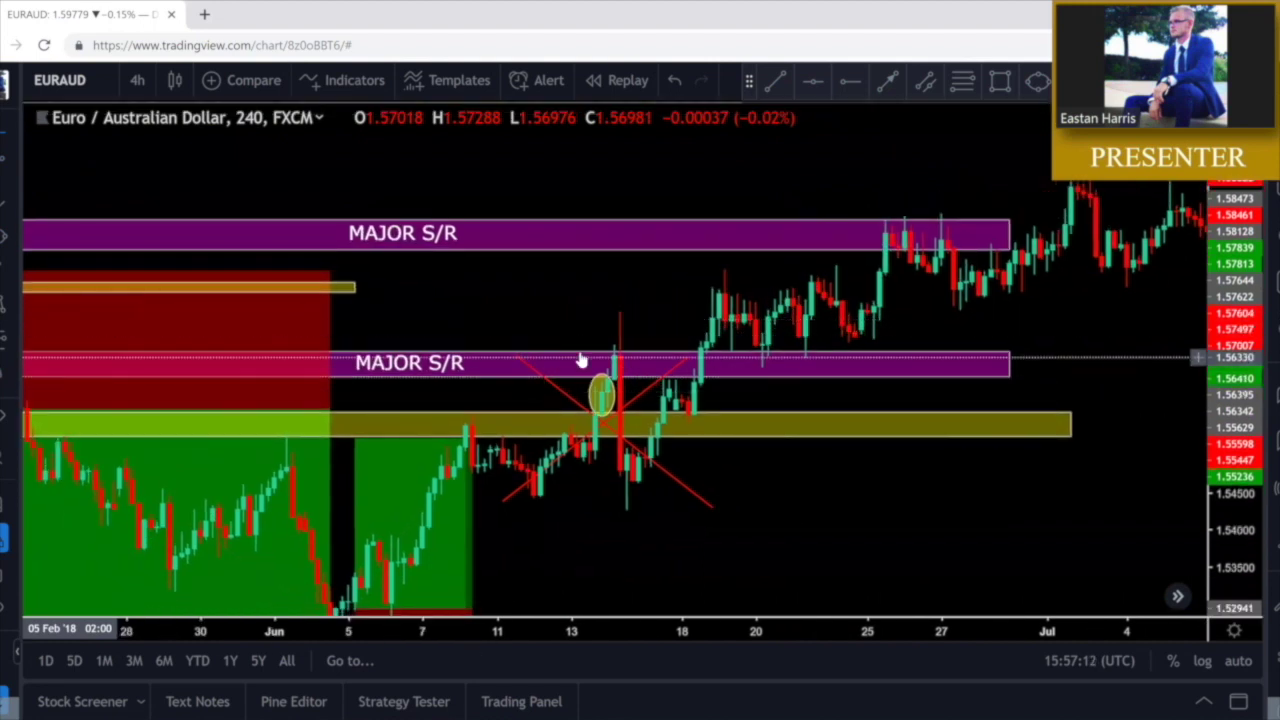
scroll(536, 366, down, 2)
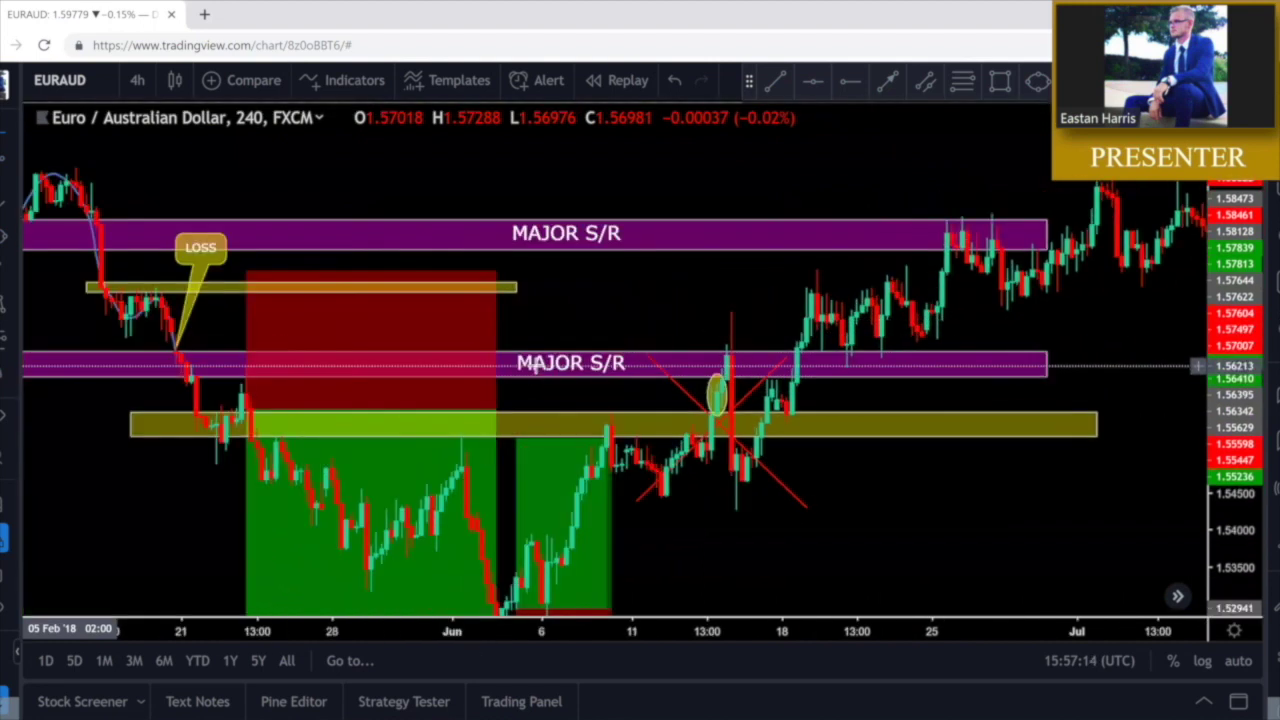
scroll(540, 365, up, 4)
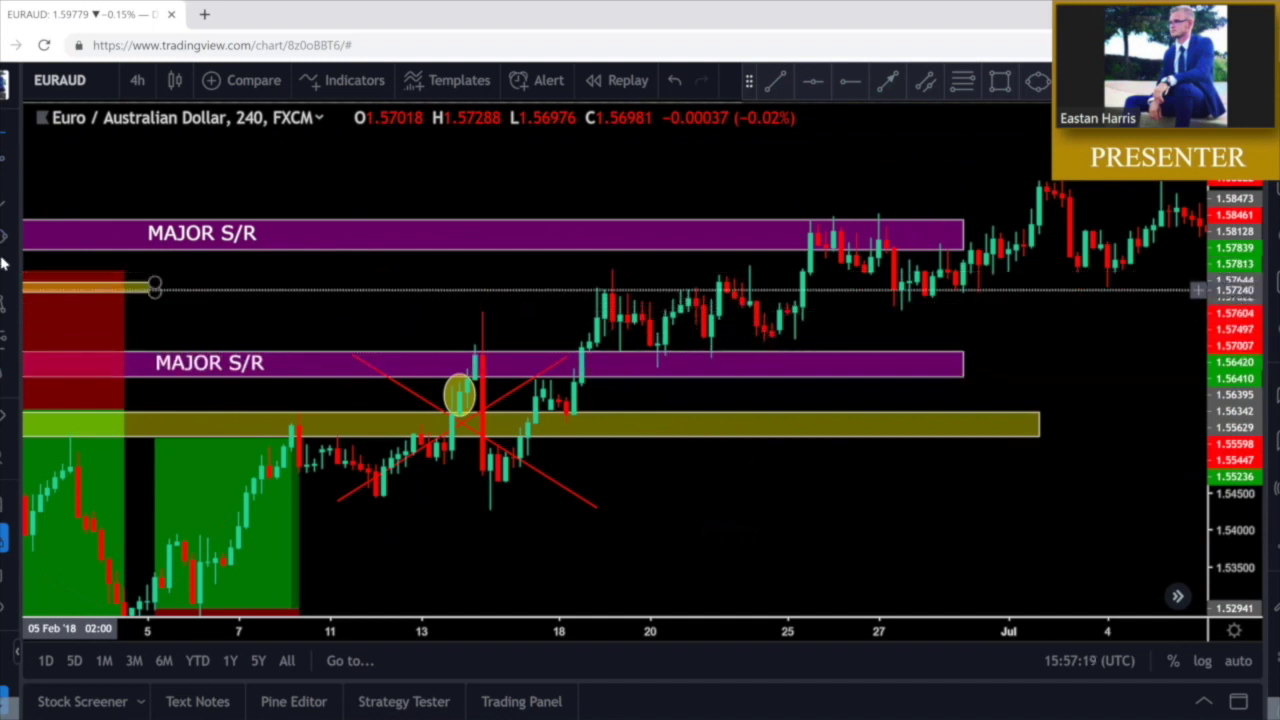
click(12, 377)
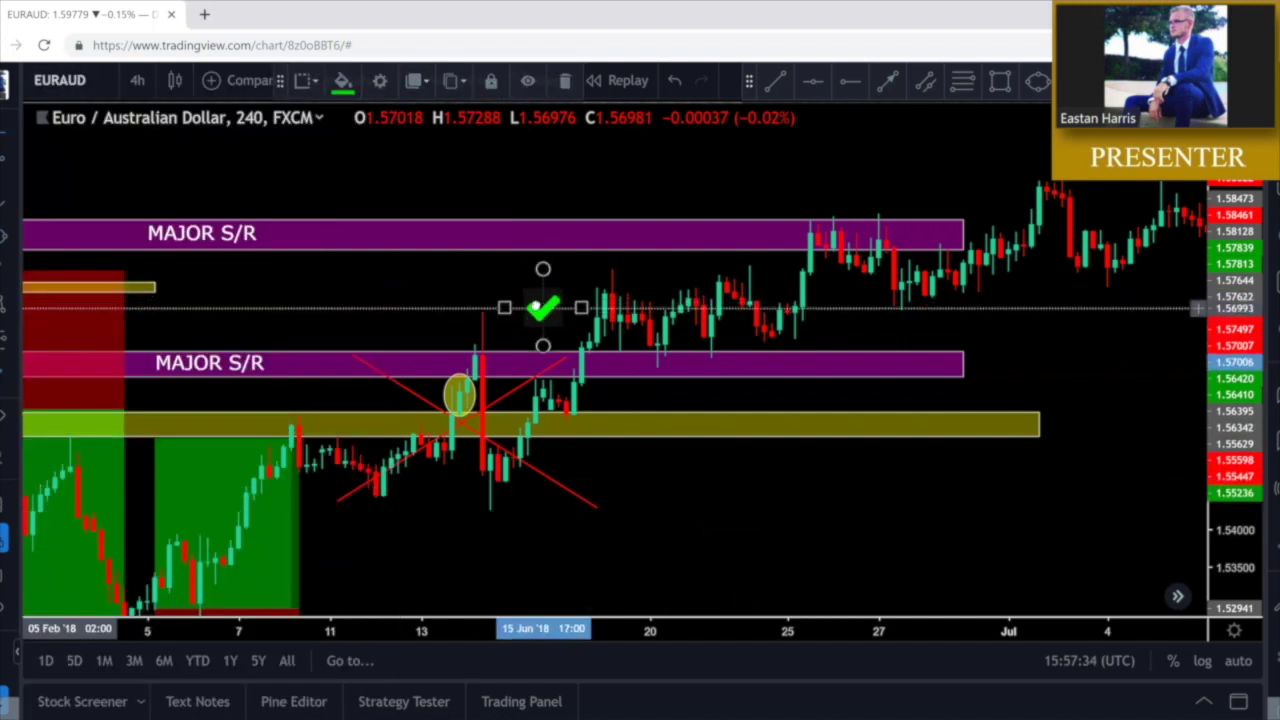
drag(537, 307, 535, 293)
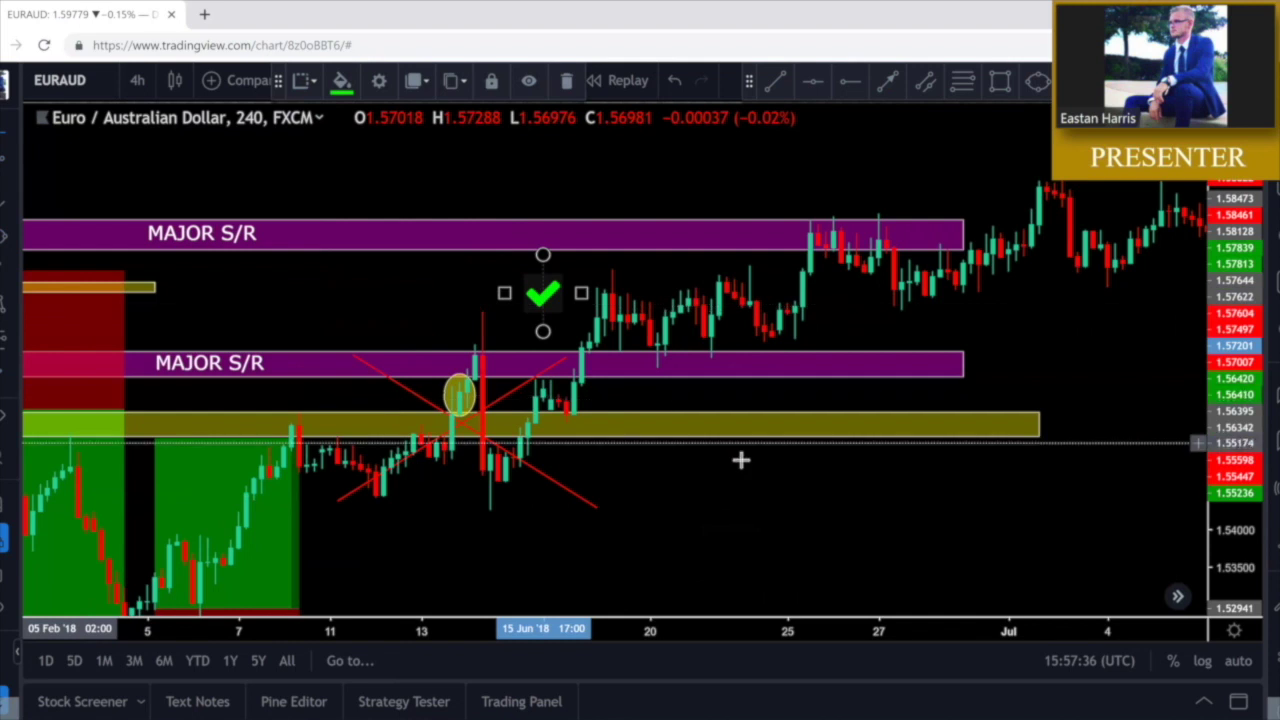
click(727, 495)
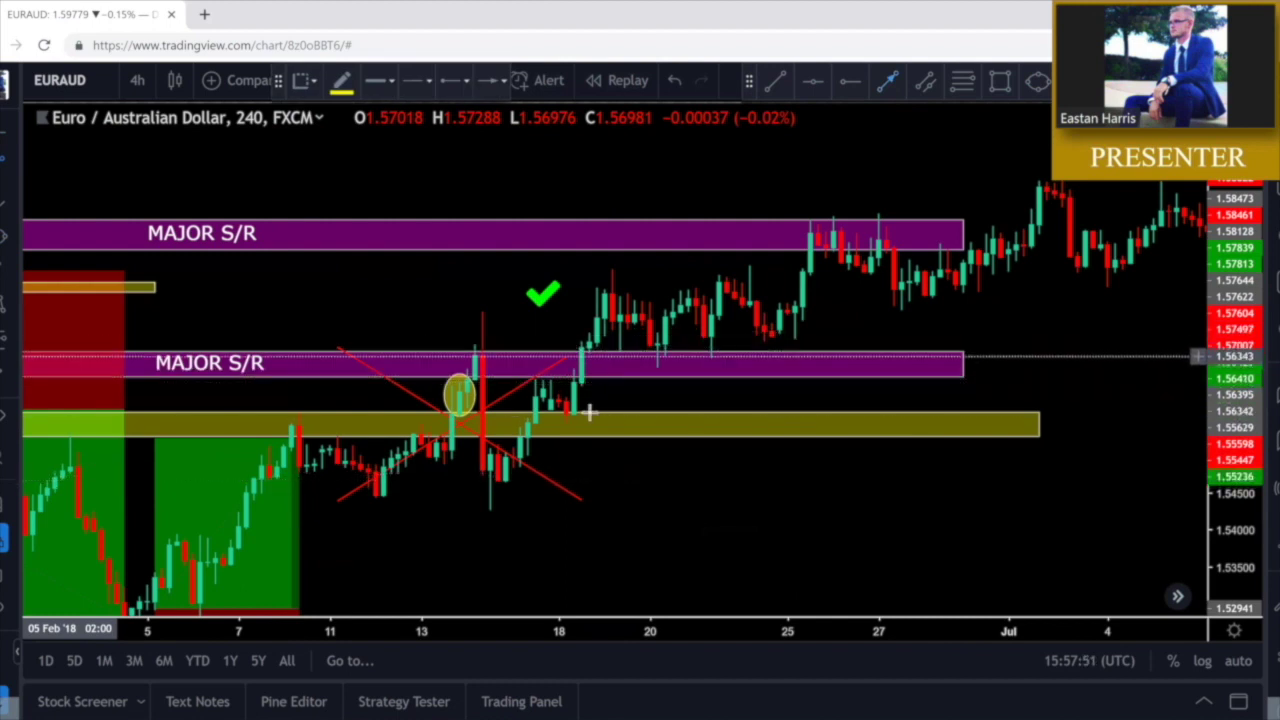
Draw three yellow arrows from about 1.549 up to the middle purple zone, one at the 18 June candle and two at the 20 June candles
click(604, 463)
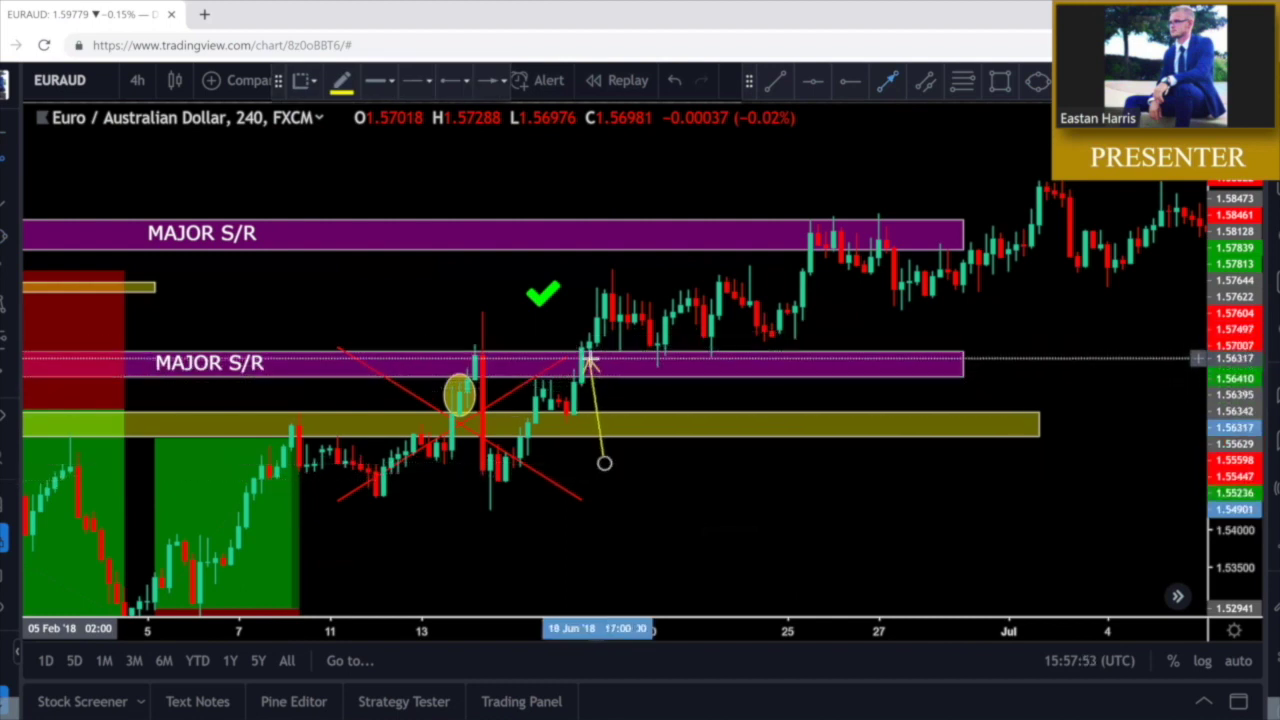
click(590, 360)
click(657, 467)
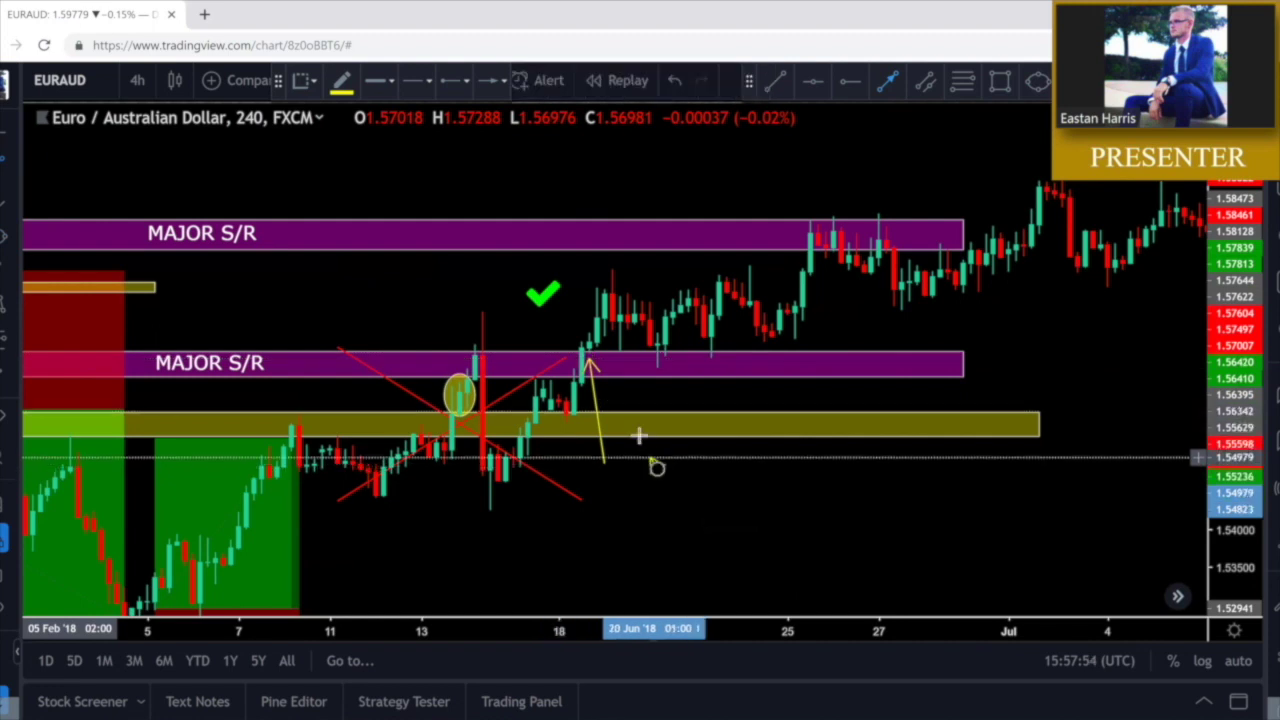
click(650, 352)
click(657, 352)
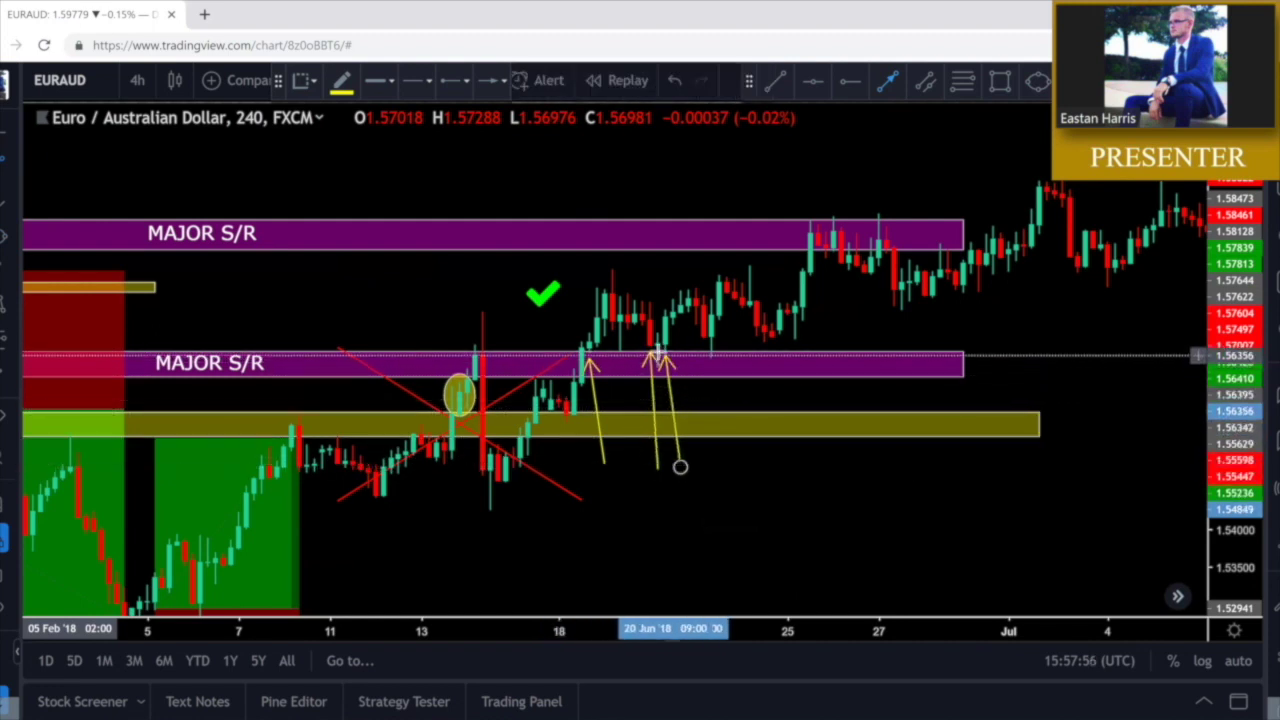
click(680, 467)
click(719, 469)
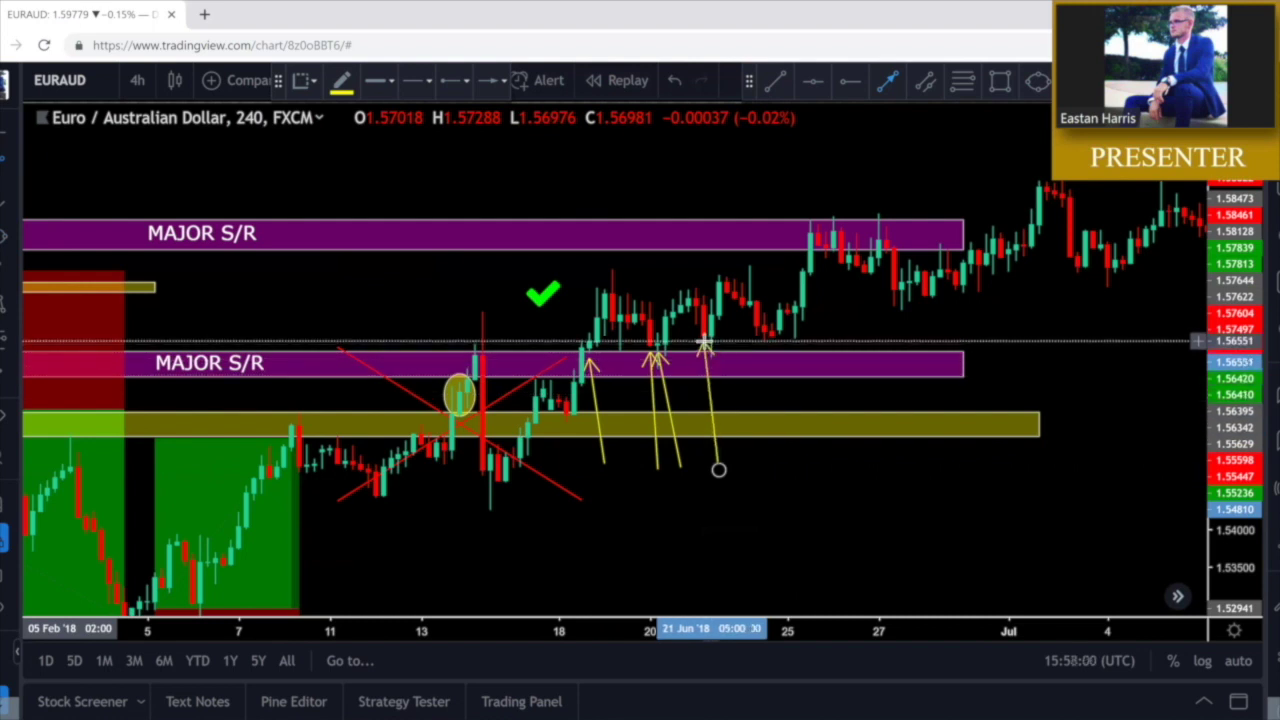
key(Escape)
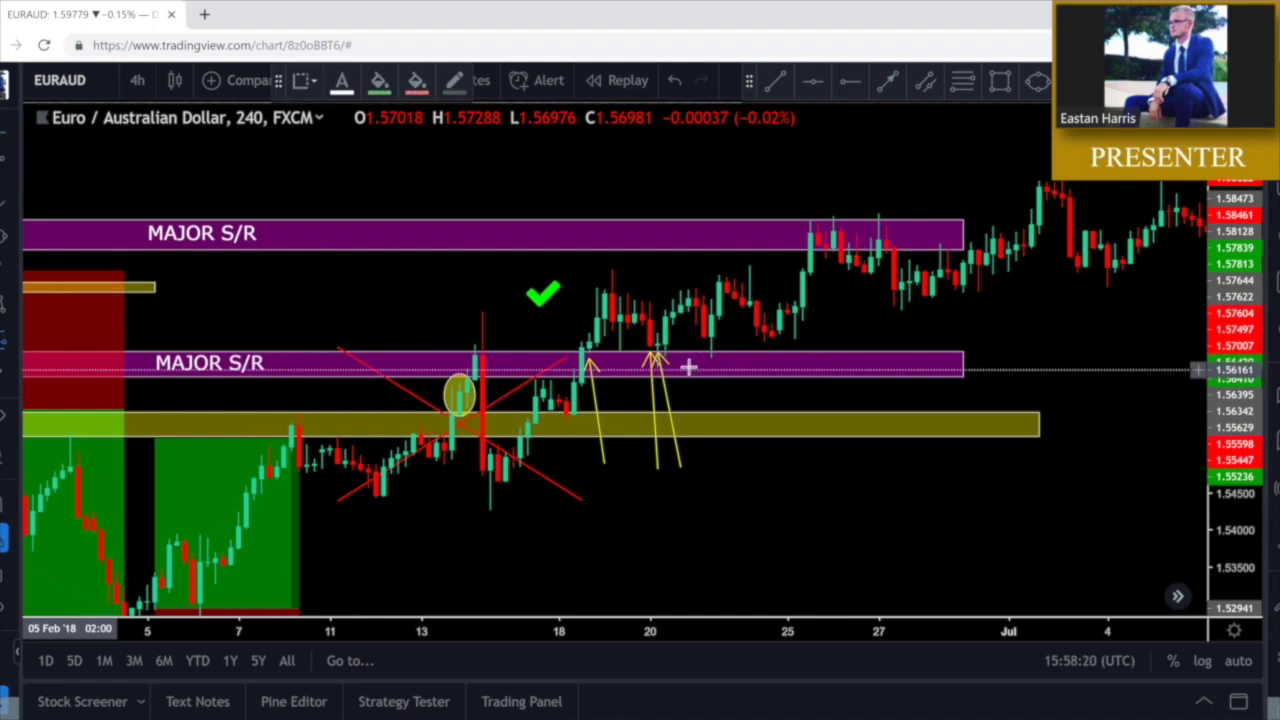
Place a long position entered at 1.56512 on 20 June 05:00, with its stop at 1.55213 and target at 1.57786
click(658, 345)
drag(660, 256, 662, 248)
drag(657, 434, 612, 440)
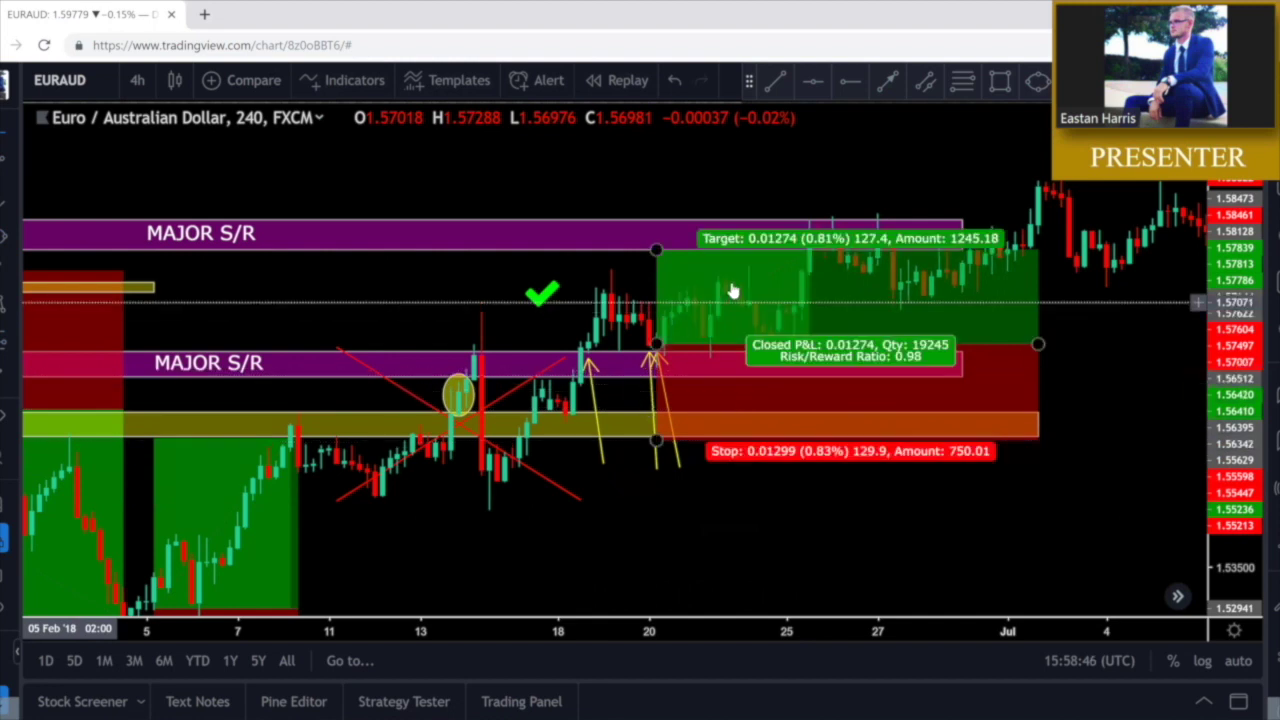
drag(1227, 409, 1218, 380)
drag(1147, 350, 1051, 375)
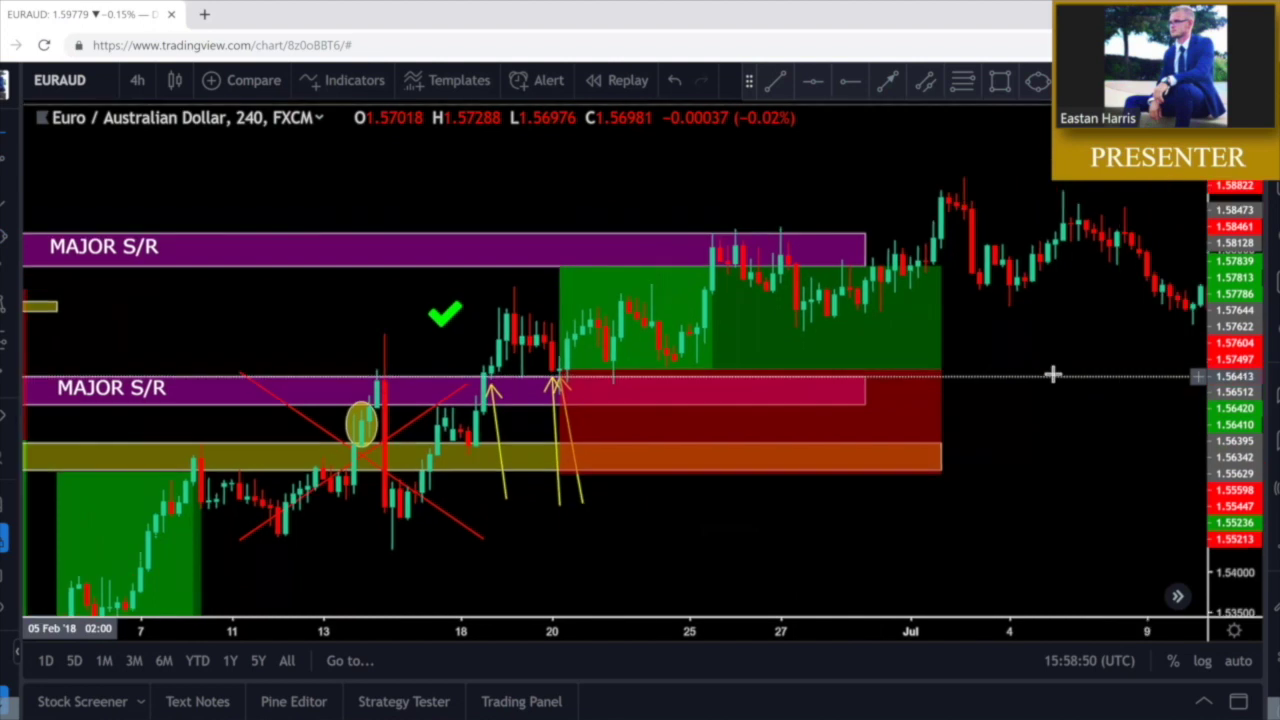
Lower the long position's stop to 1.55139, and delete the position
click(611, 452)
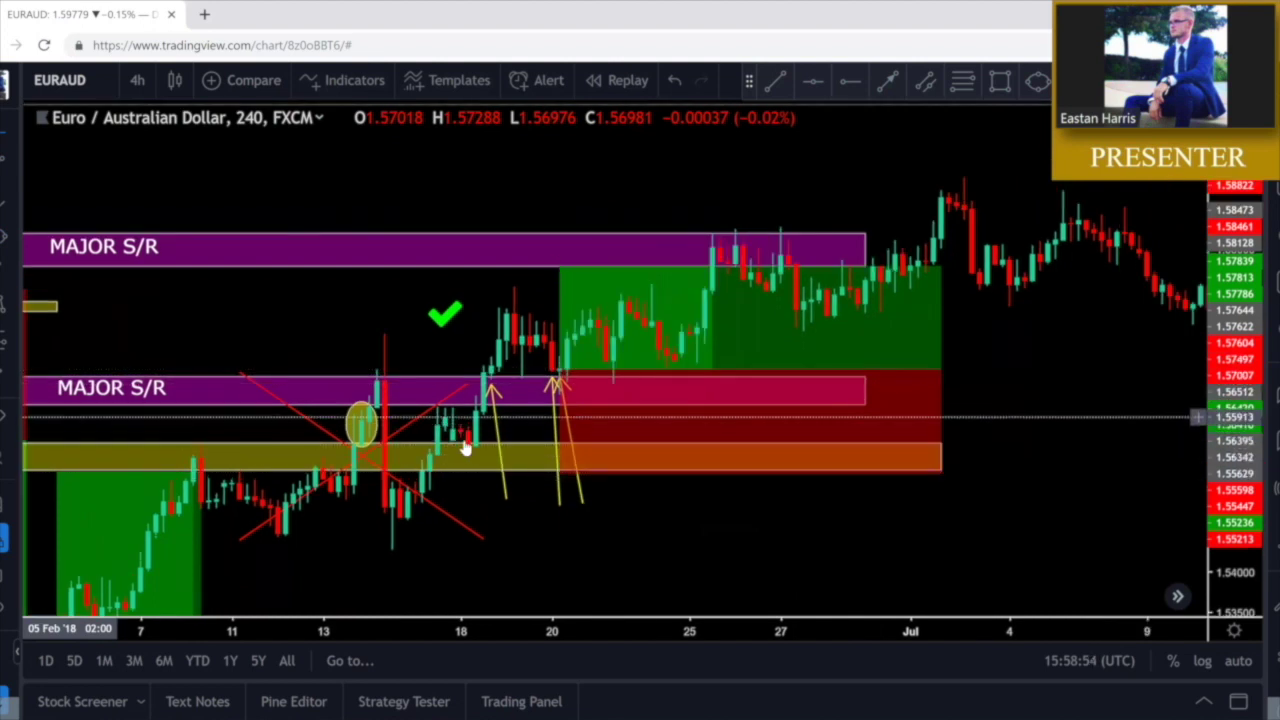
click(520, 343)
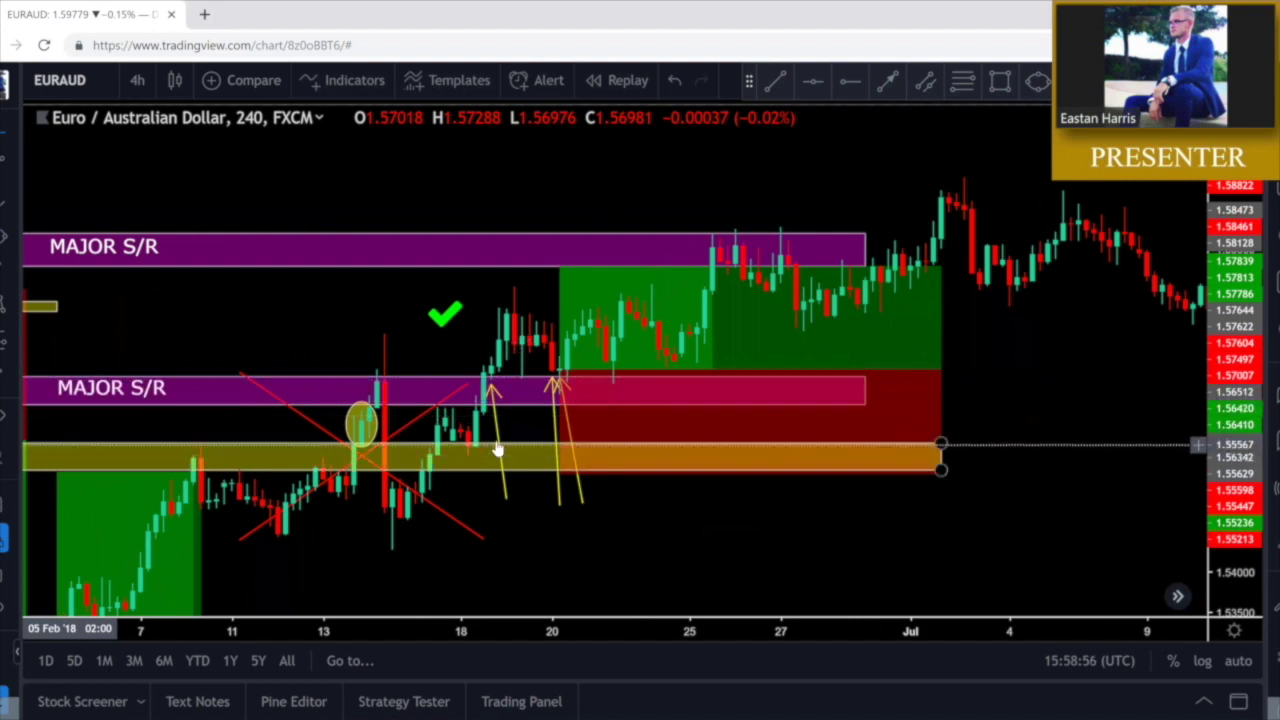
drag(559, 477, 559, 482)
click(722, 516)
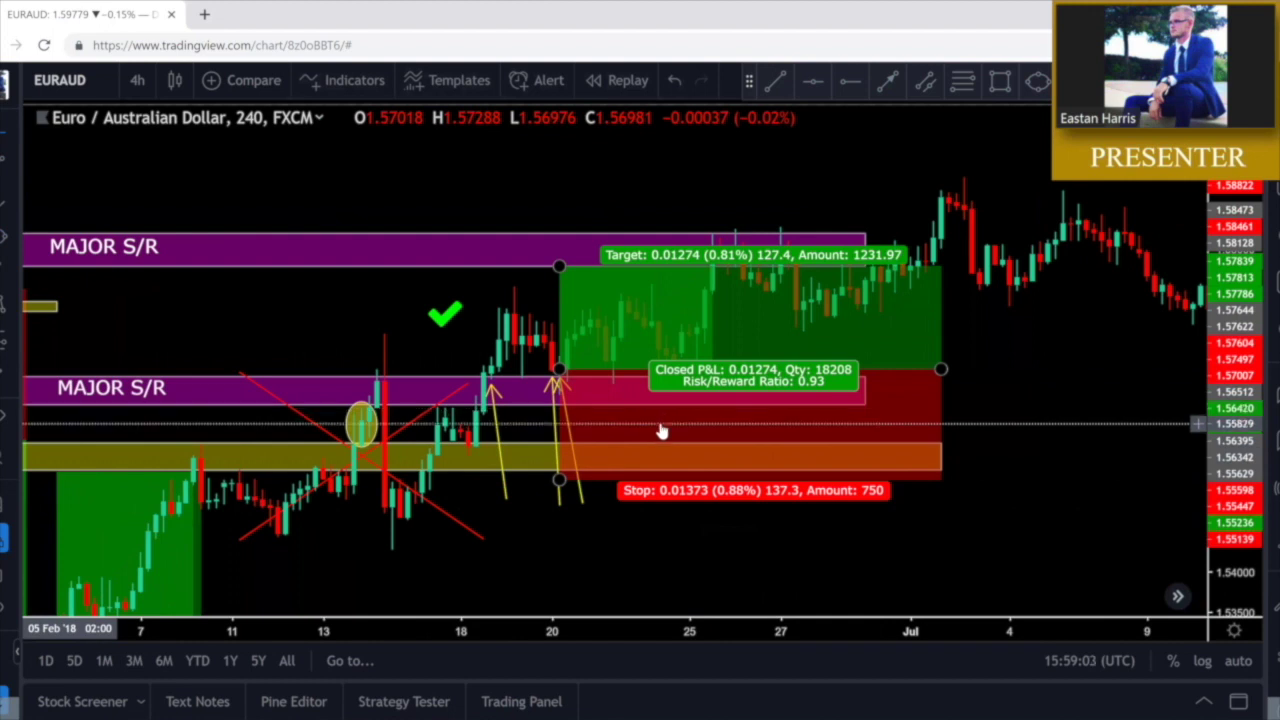
click(866, 454)
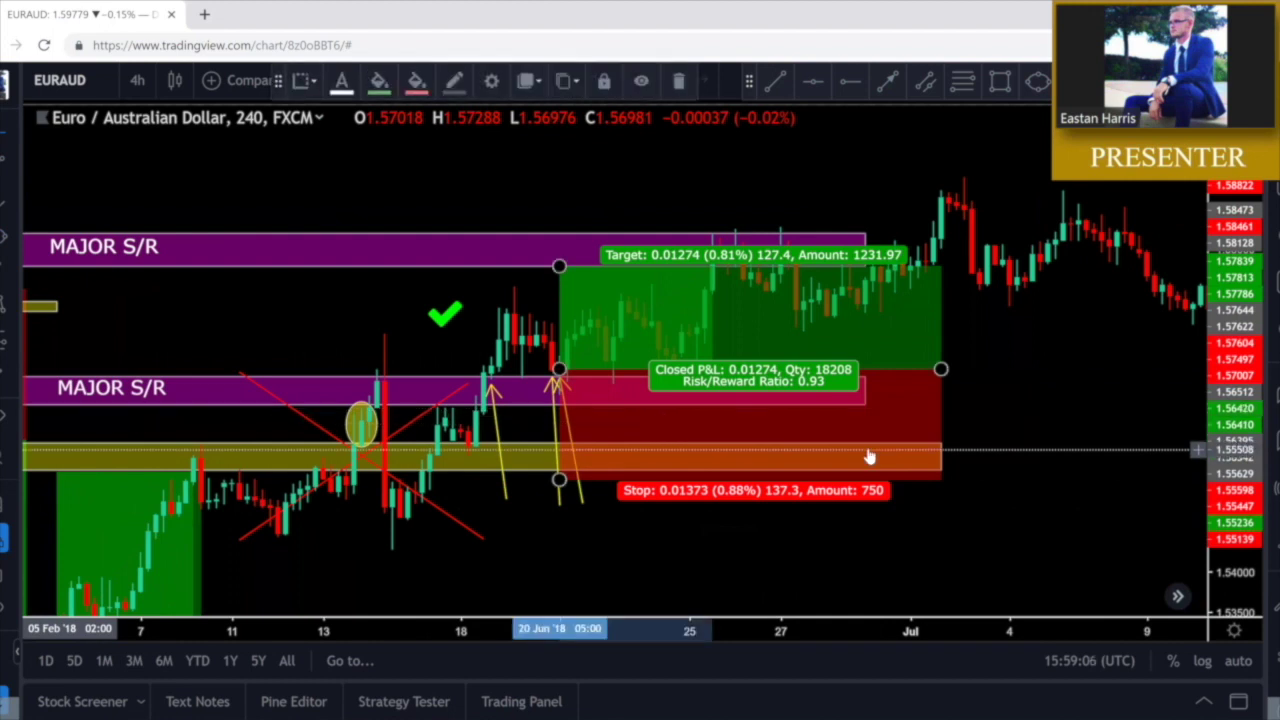
key(Delete)
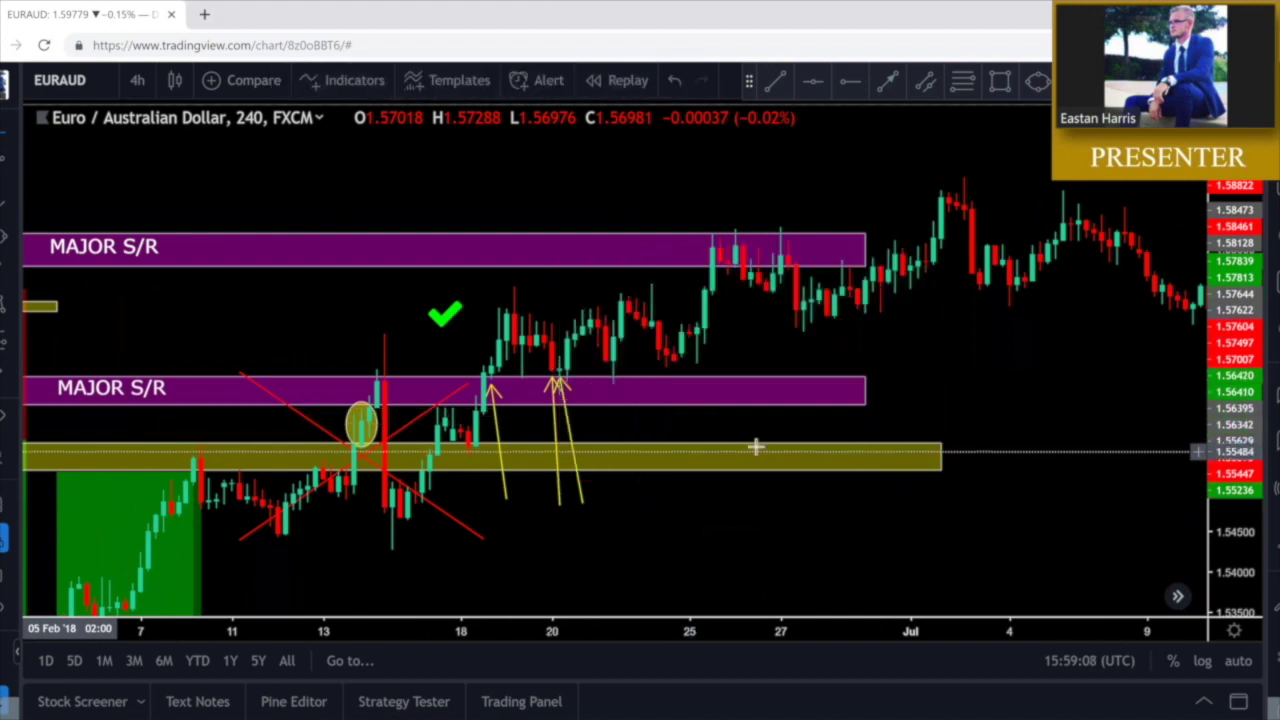
Shift the middle yellow arrow back to about 19 June and re-aim its tip at the 20 June candle
click(551, 421)
mouse_move(550, 421)
mouse_down()
mouse_move(507, 421)
mouse_move(533, 427)
mouse_up()
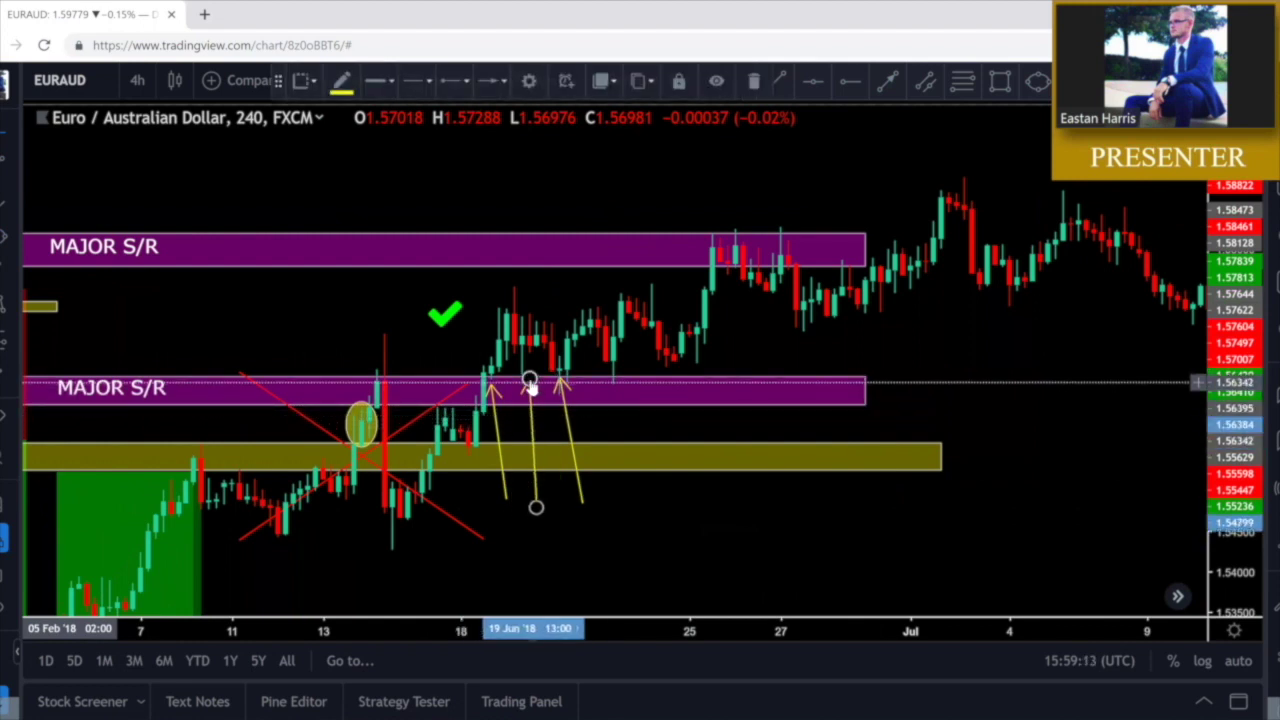
drag(531, 382, 554, 382)
Extend the end of the upper purple zone to 6 July, with its lower edge at 1.57823
click(985, 326)
drag(985, 326, 909, 358)
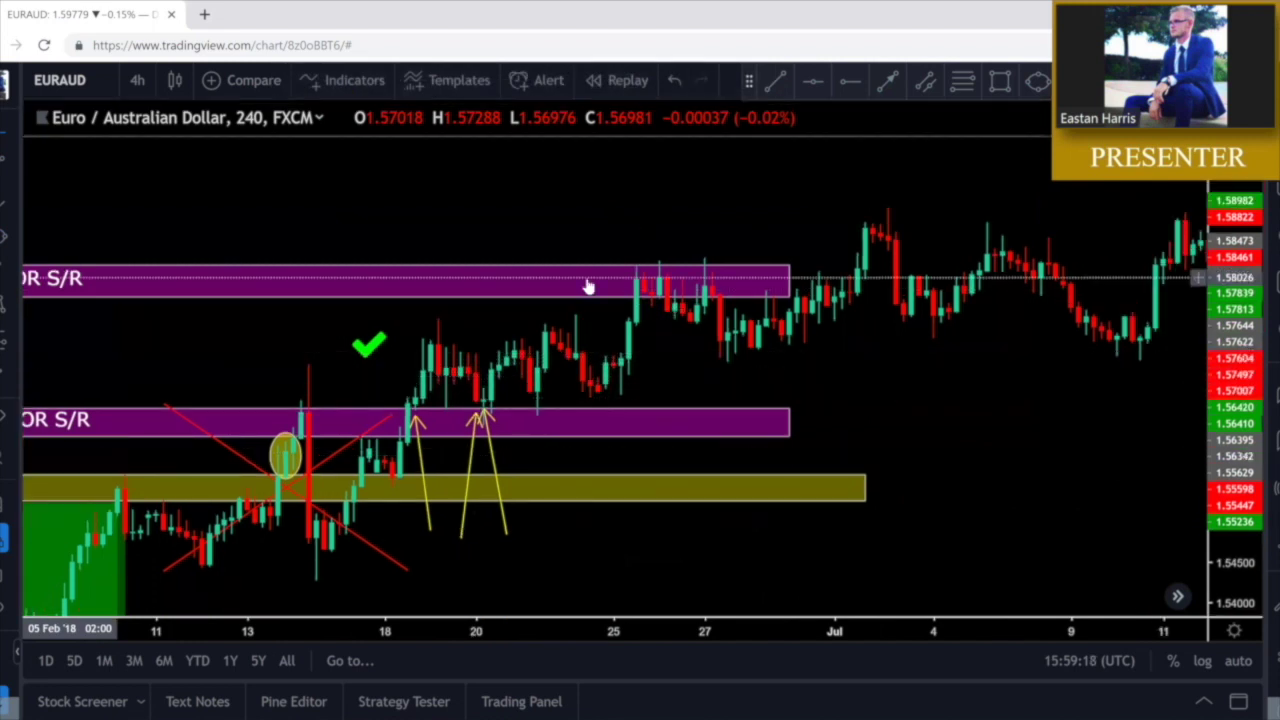
drag(790, 282, 1030, 292)
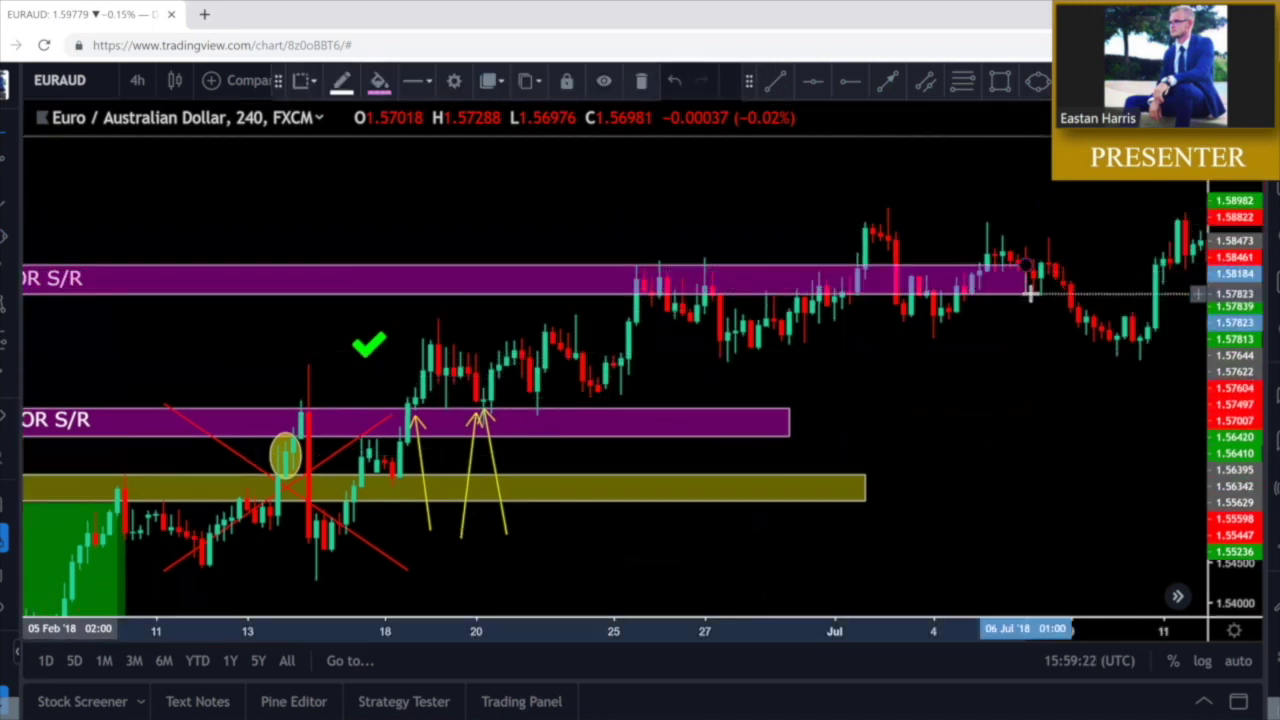
click(1000, 375)
Add a yellow LOSS callout pointing at 3 July 17:00, 1.57873, with its label below the upper purple zone at about 1.57004
drag(1017, 372, 959, 389)
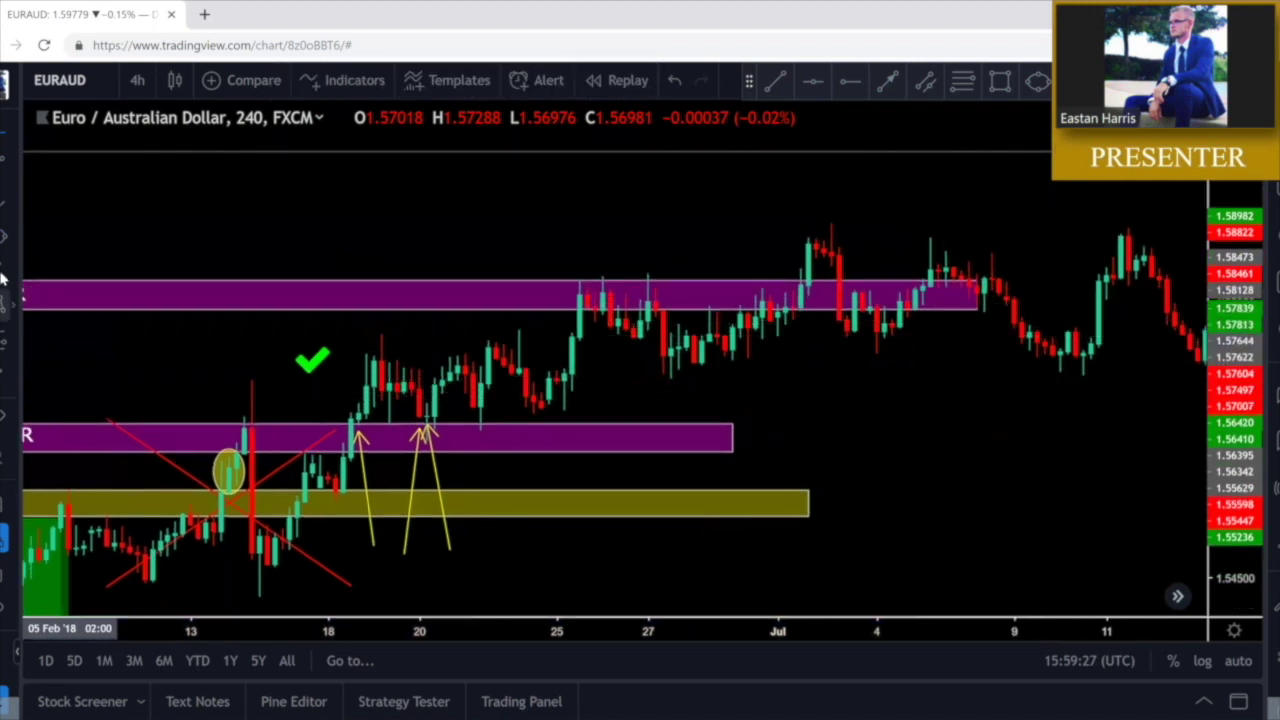
click(12, 270)
click(74, 417)
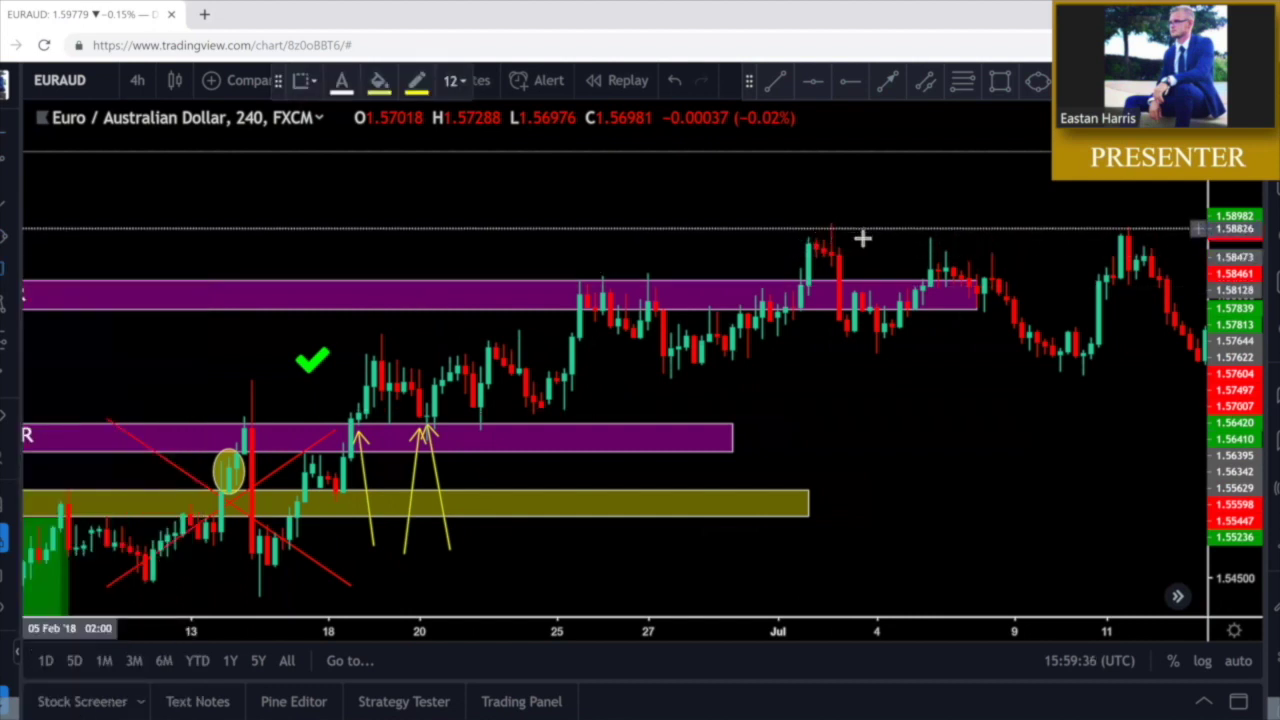
click(862, 305)
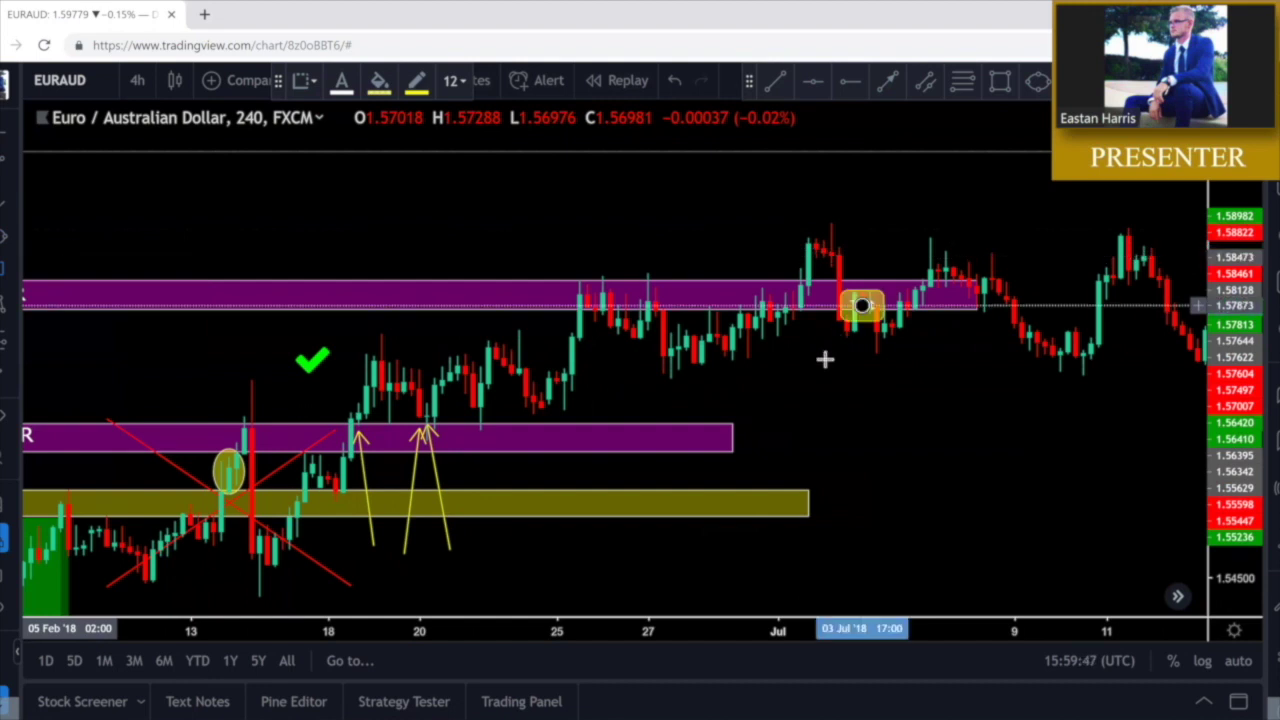
click(795, 375)
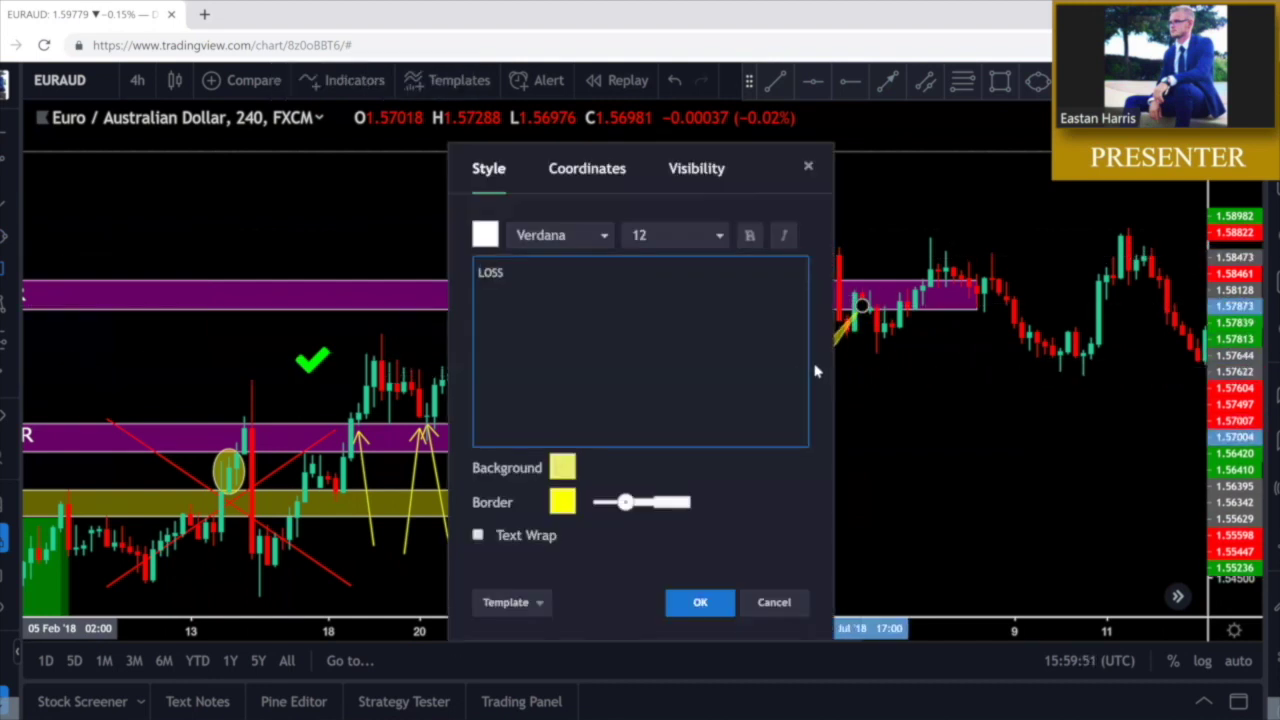
click(729, 601)
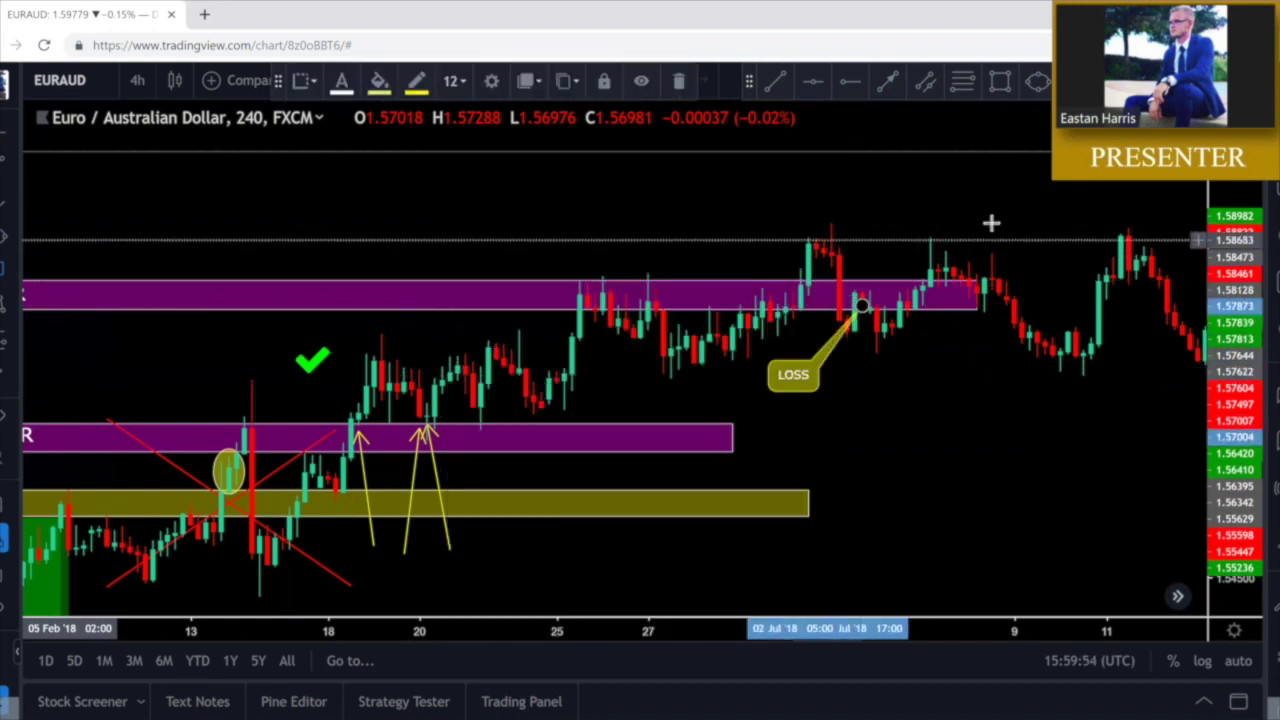
Add a second LOSS callout pointing at the 5 July candle near 1.58373, with its label above at about 1.59314
click(939, 264)
click(884, 203)
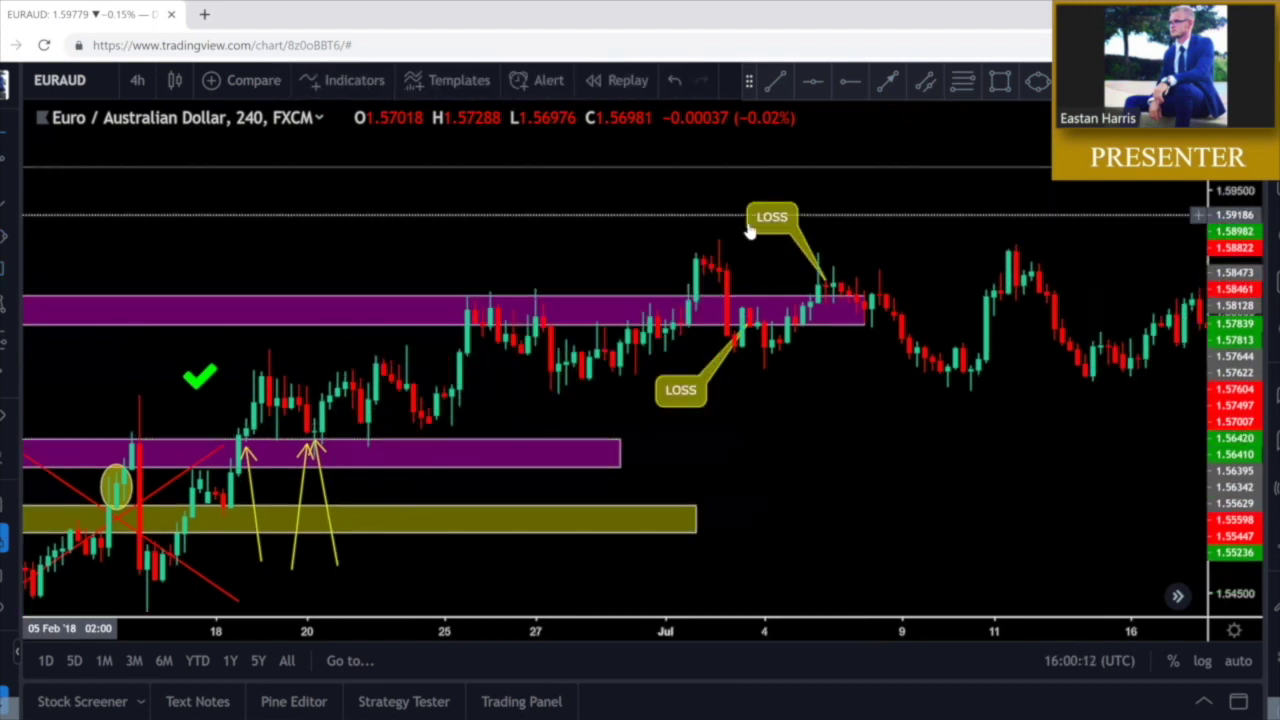
drag(782, 215, 857, 203)
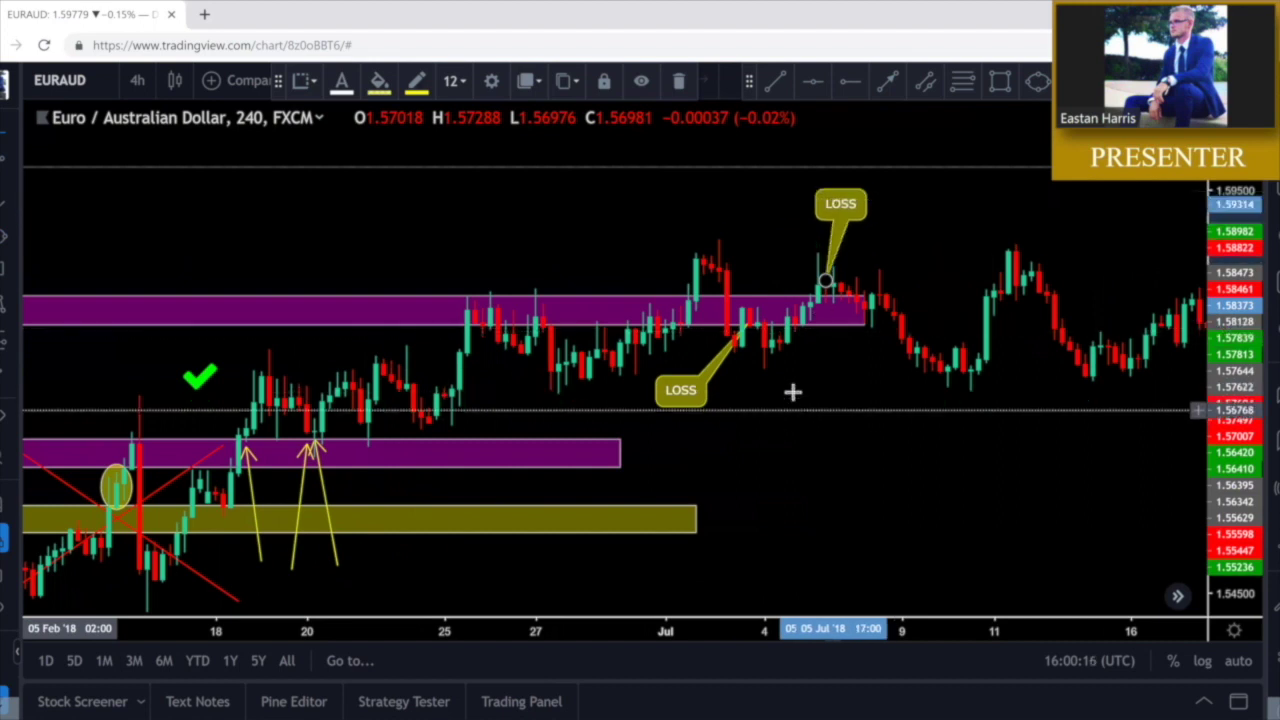
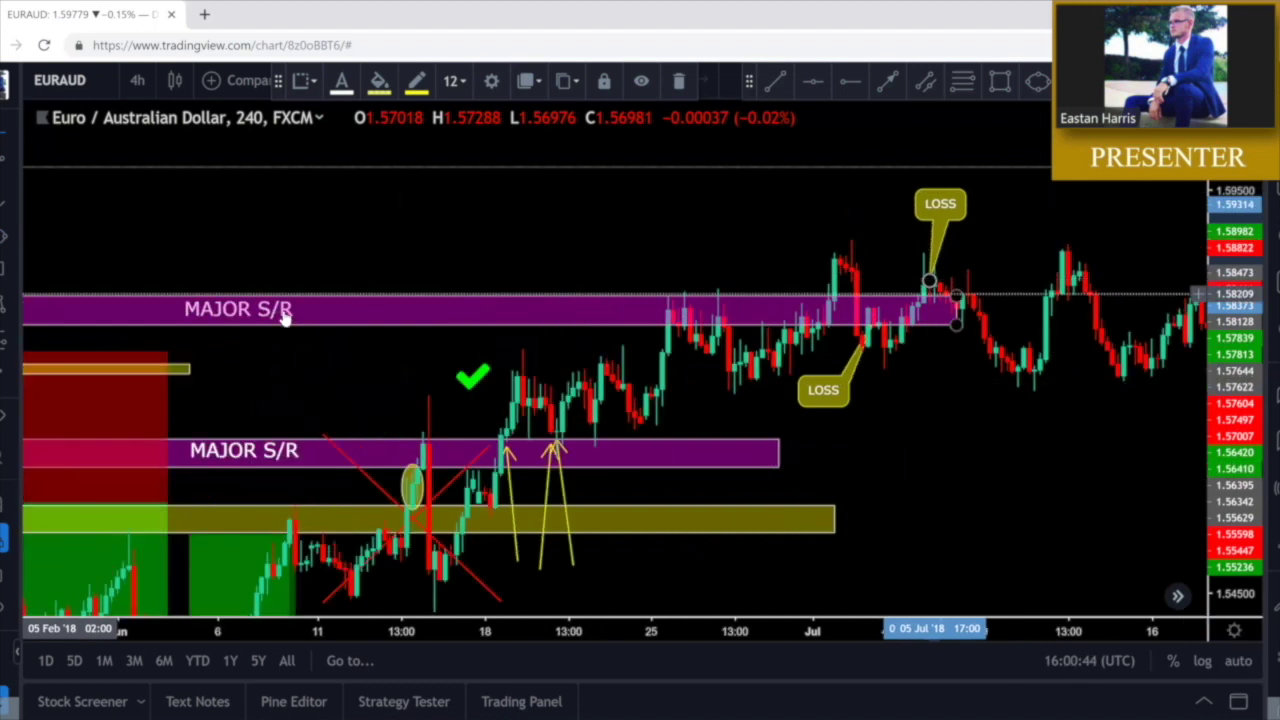
Move the MAJOR S/R label of the upper purple zone to about 20 June and the middle zone's label to about 22 June
drag(285, 315, 608, 312)
drag(251, 449, 640, 452)
click(908, 377)
scroll(908, 377, up, 3)
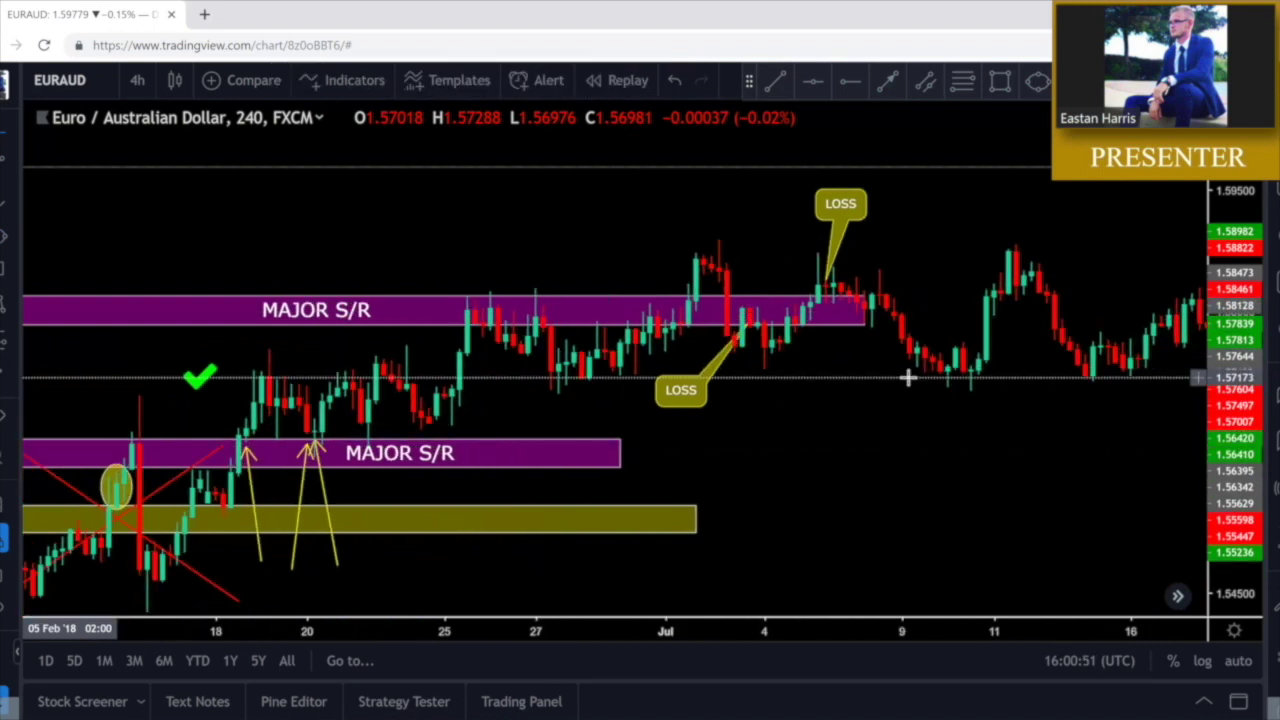
click(377, 318)
click(383, 331)
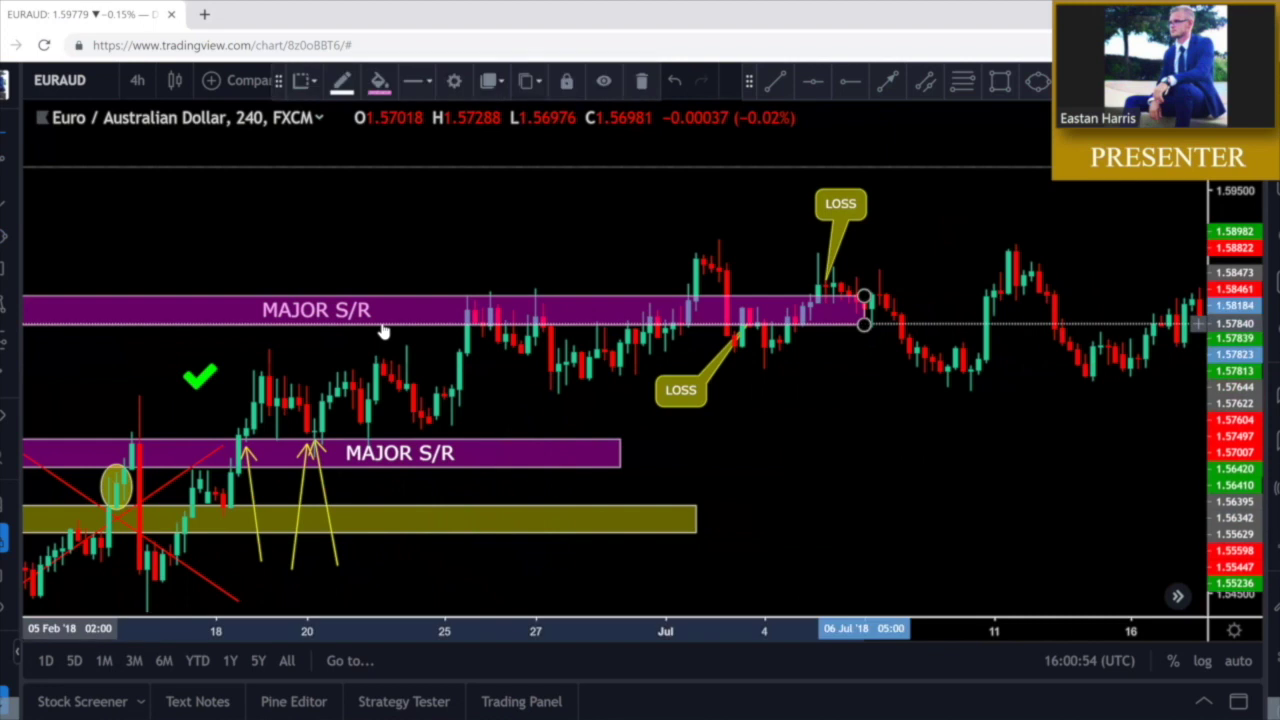
Try to highlight the 2–3 July and 5 July price peaks near the upper purple zone with yellow ellipses
drag(586, 247, 569, 260)
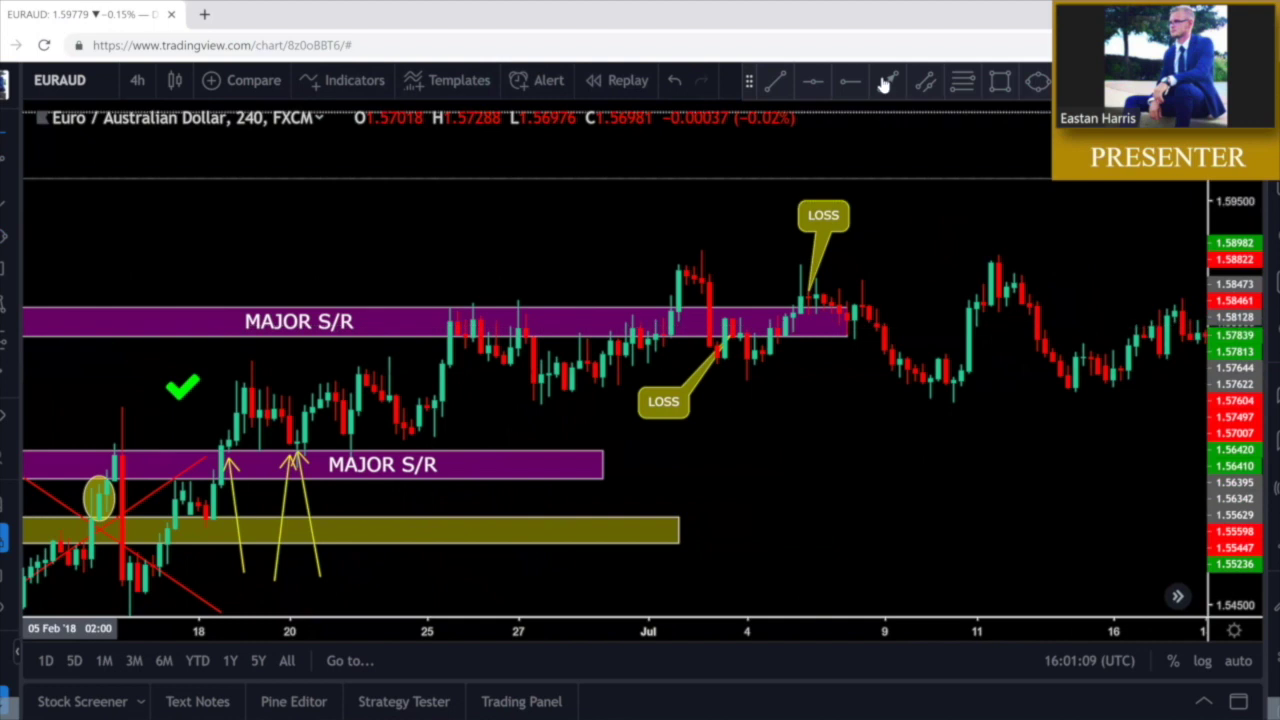
click(678, 259)
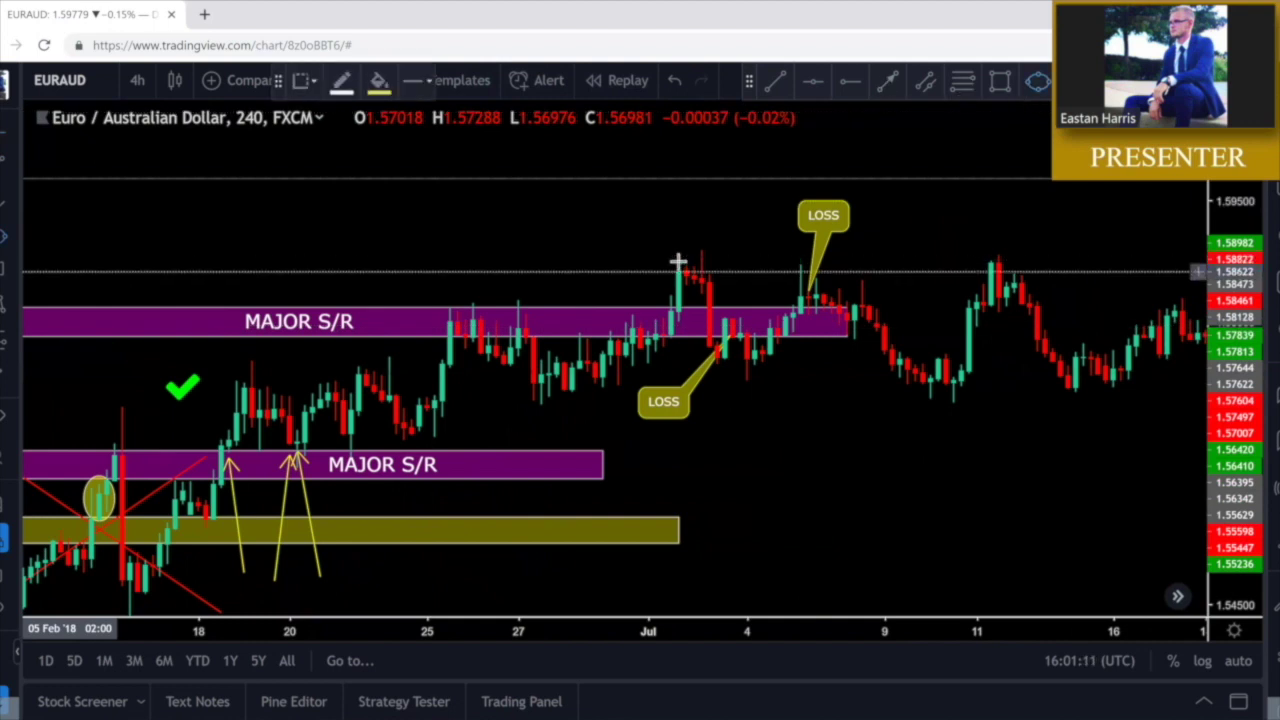
click(700, 300)
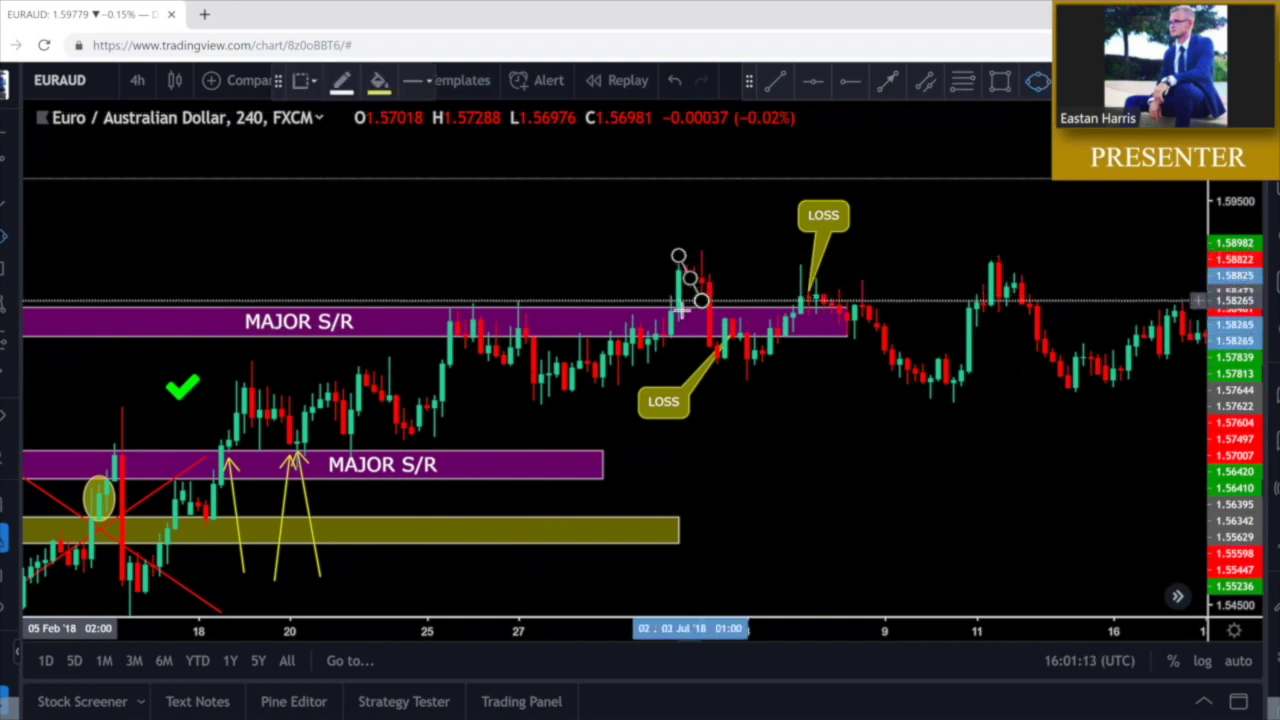
click(681, 310)
click(794, 277)
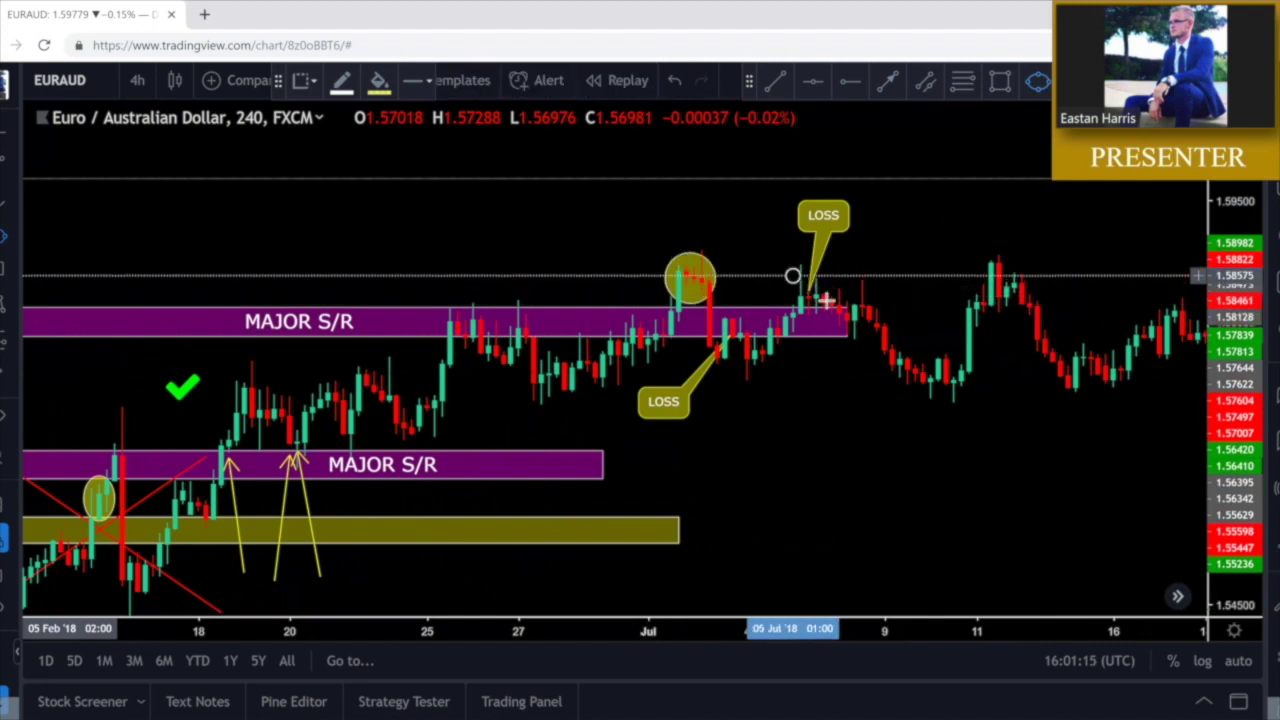
click(862, 309)
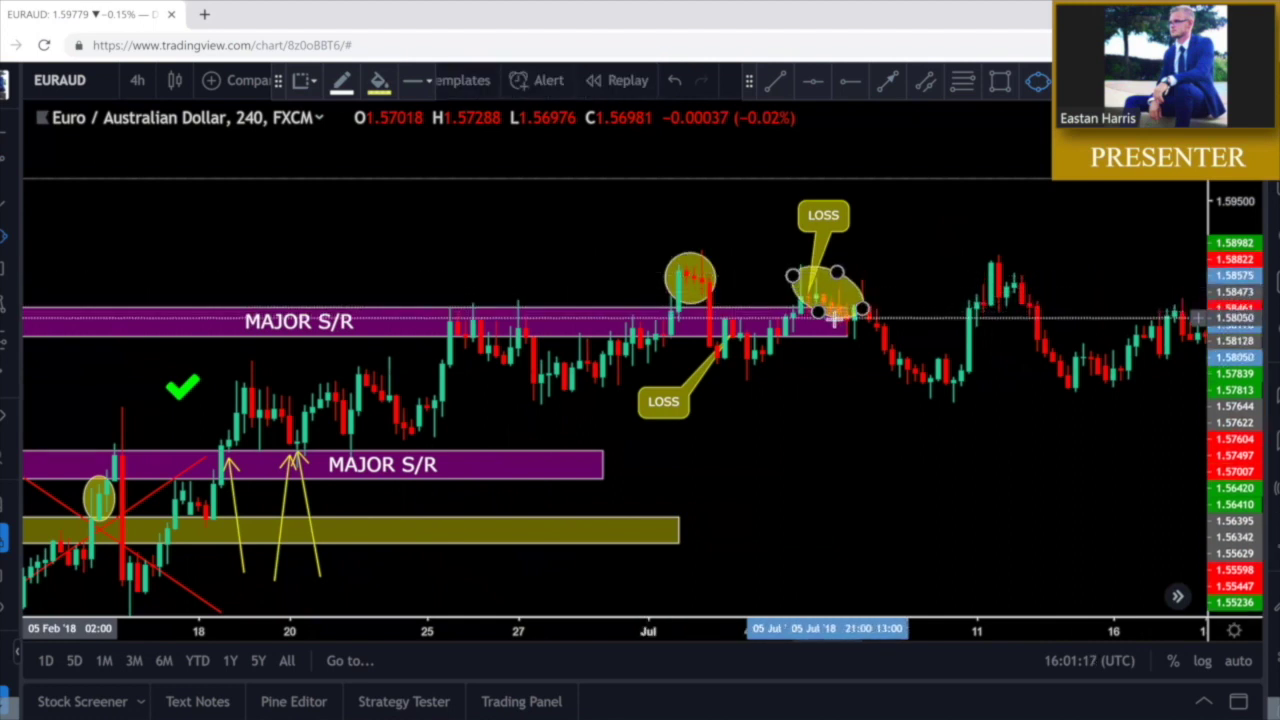
click(831, 309)
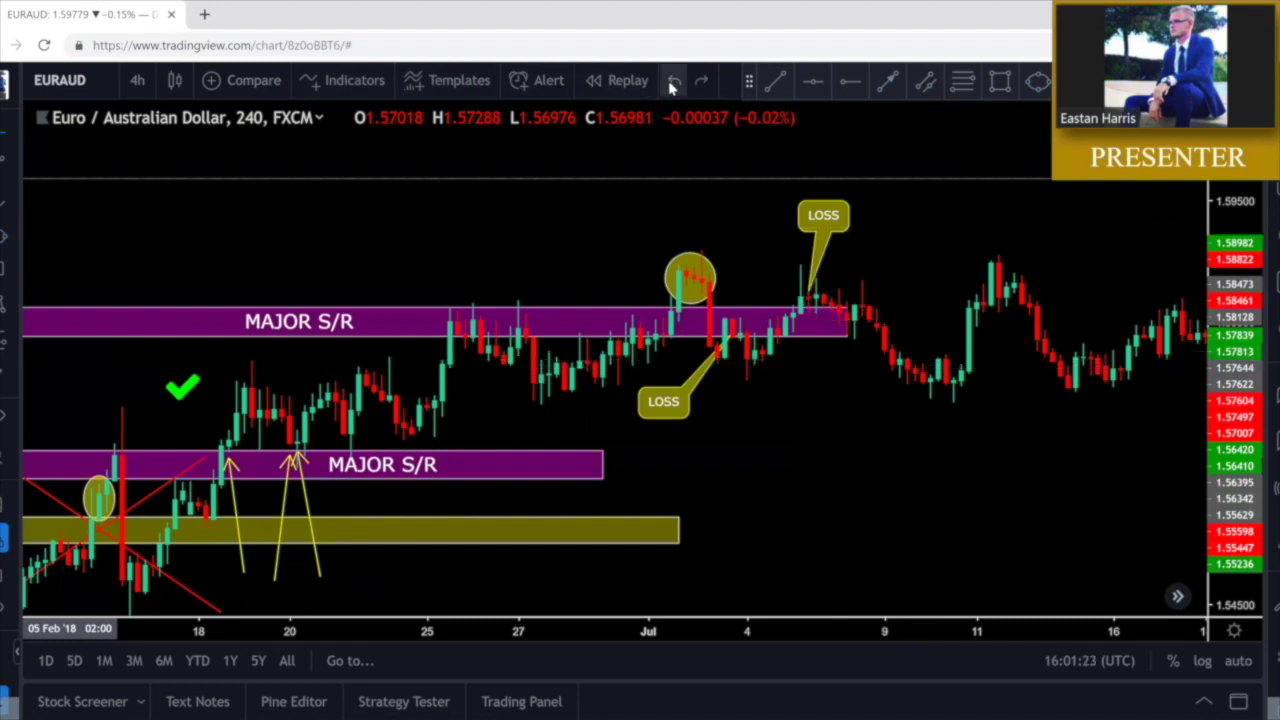
Raise the upper purple zone to 1.58526–1.58887, ending on 17 July, and place its MAJOR S/R label inside it at about 27 June
click(568, 336)
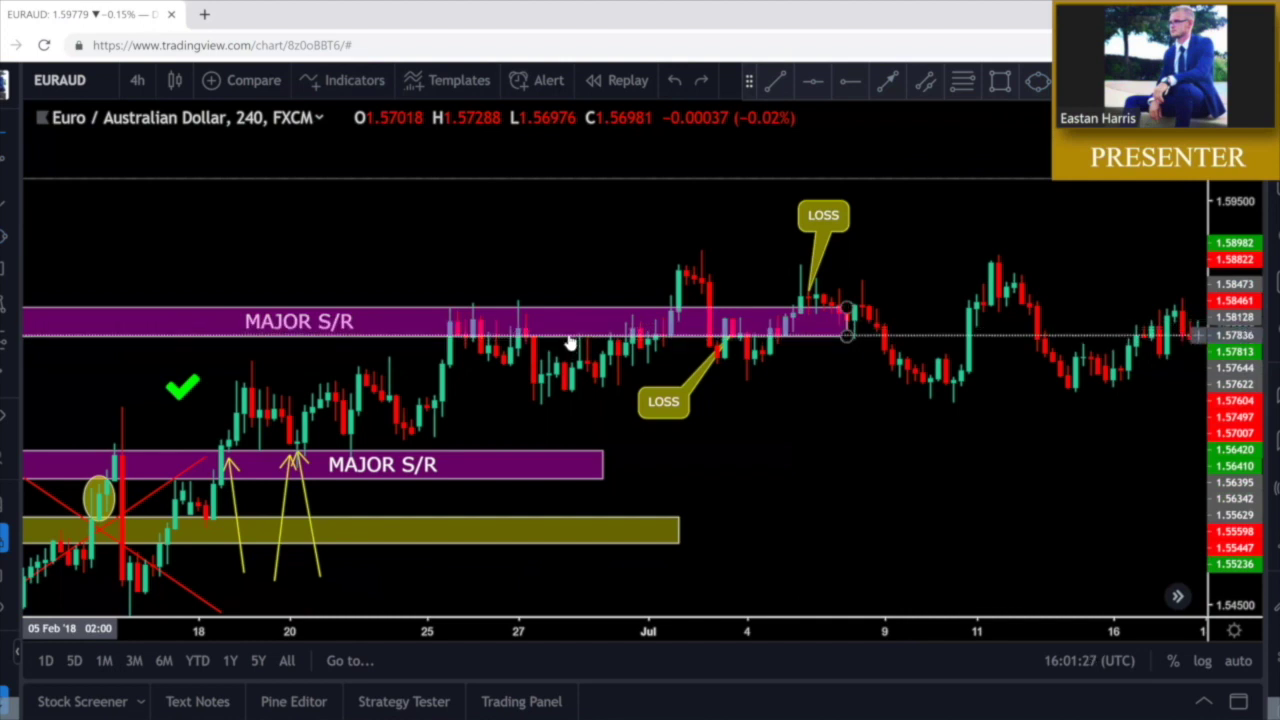
mouse_move(577, 331)
mouse_down()
mouse_move(629, 294)
mouse_move(917, 279)
mouse_up()
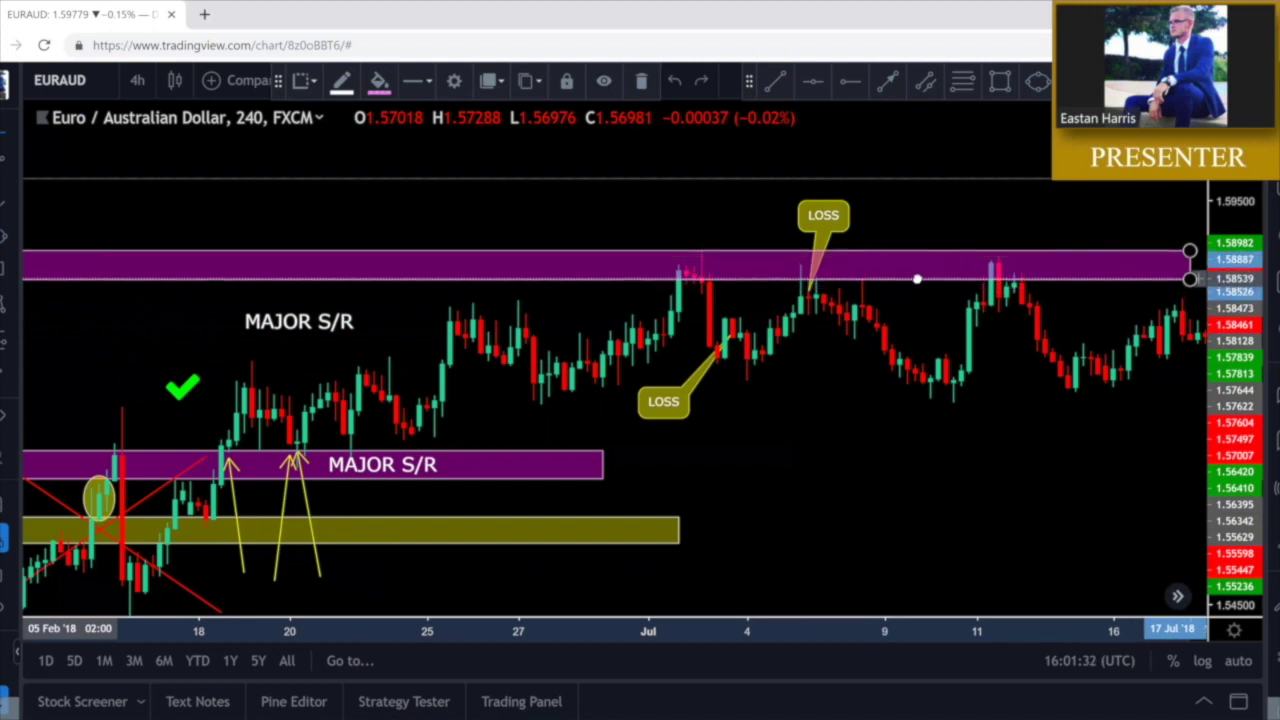
drag(917, 286, 917, 286)
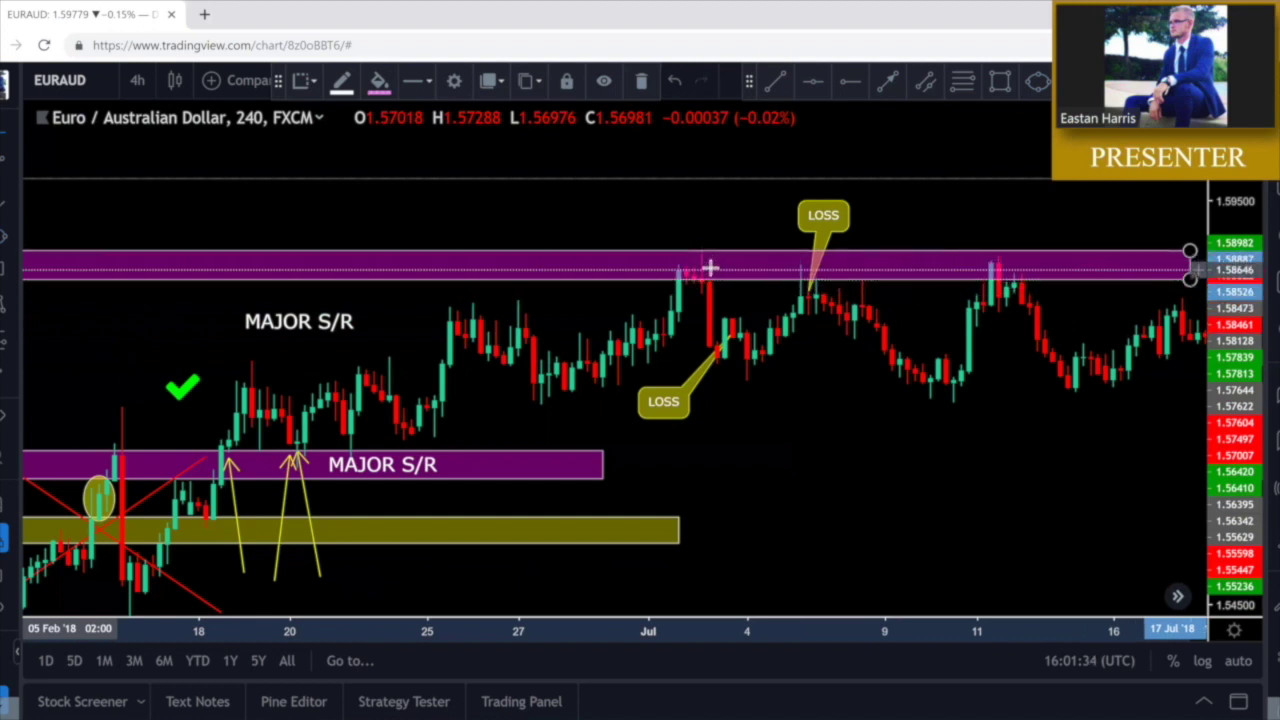
drag(272, 325, 558, 261)
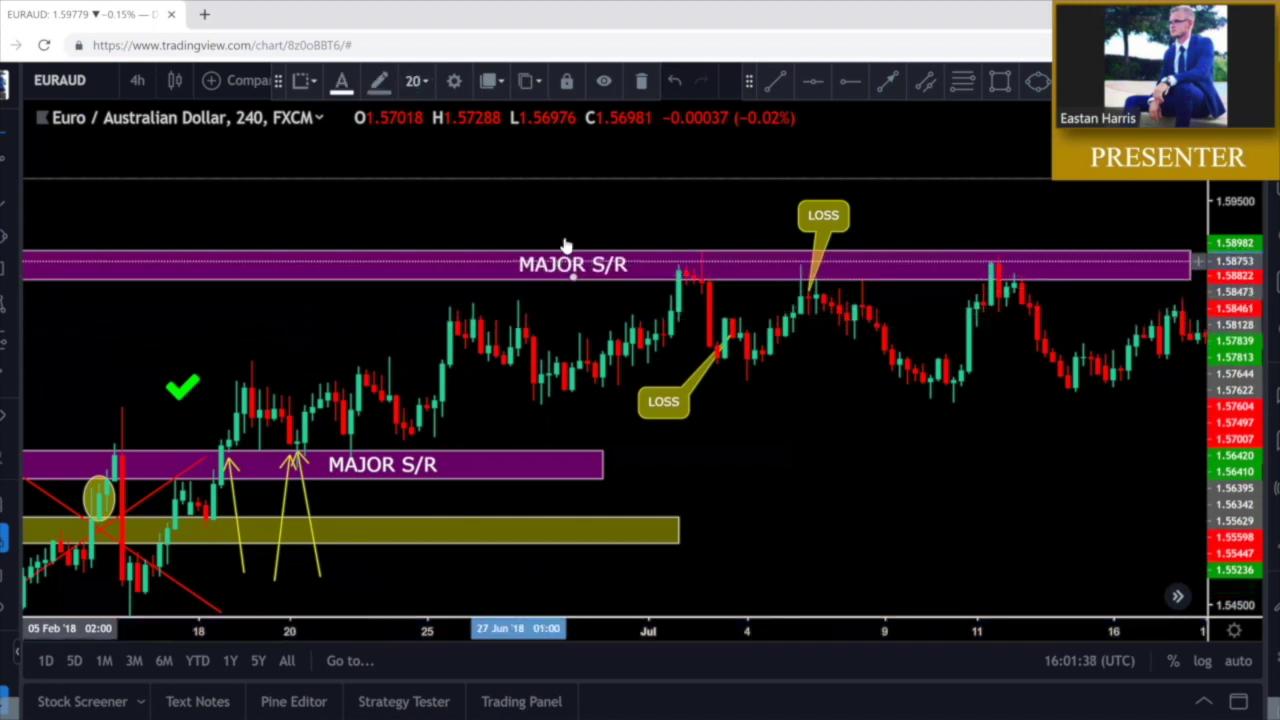
click(571, 217)
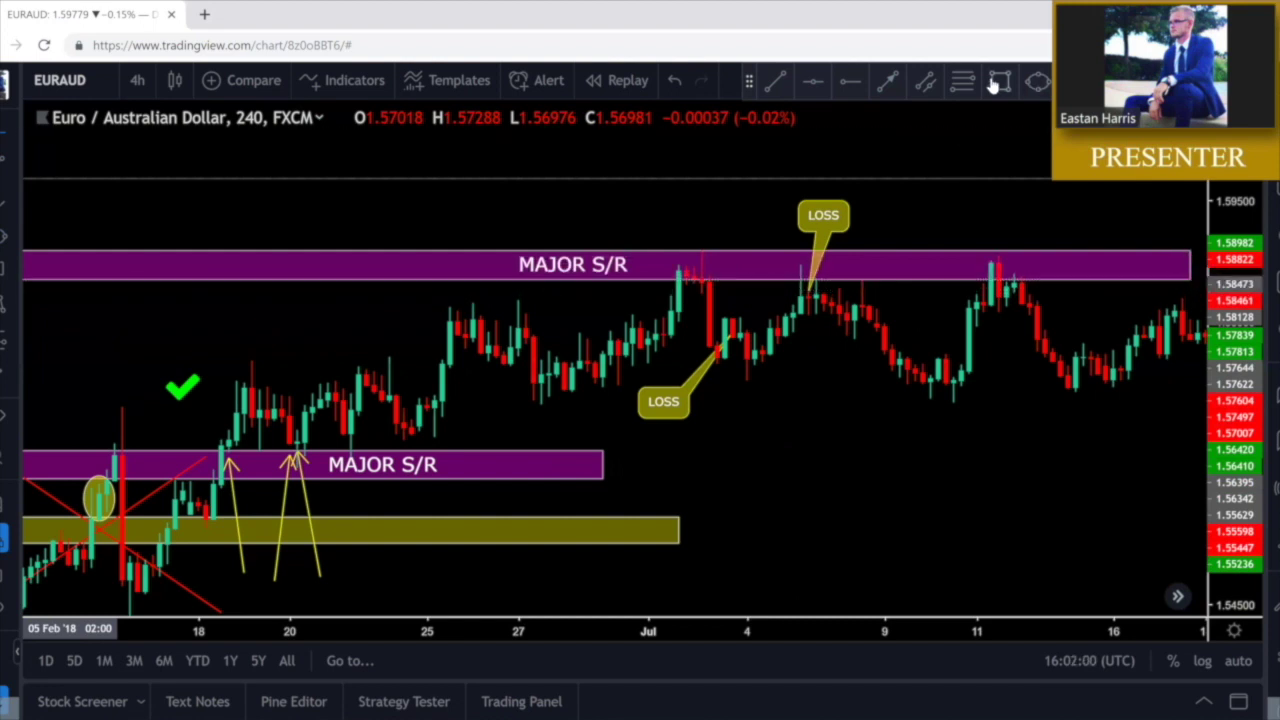
Draw a rectangle with a fully transparent fill from late January to about 3 July over the upper purple zone's former price range
click(379, 80)
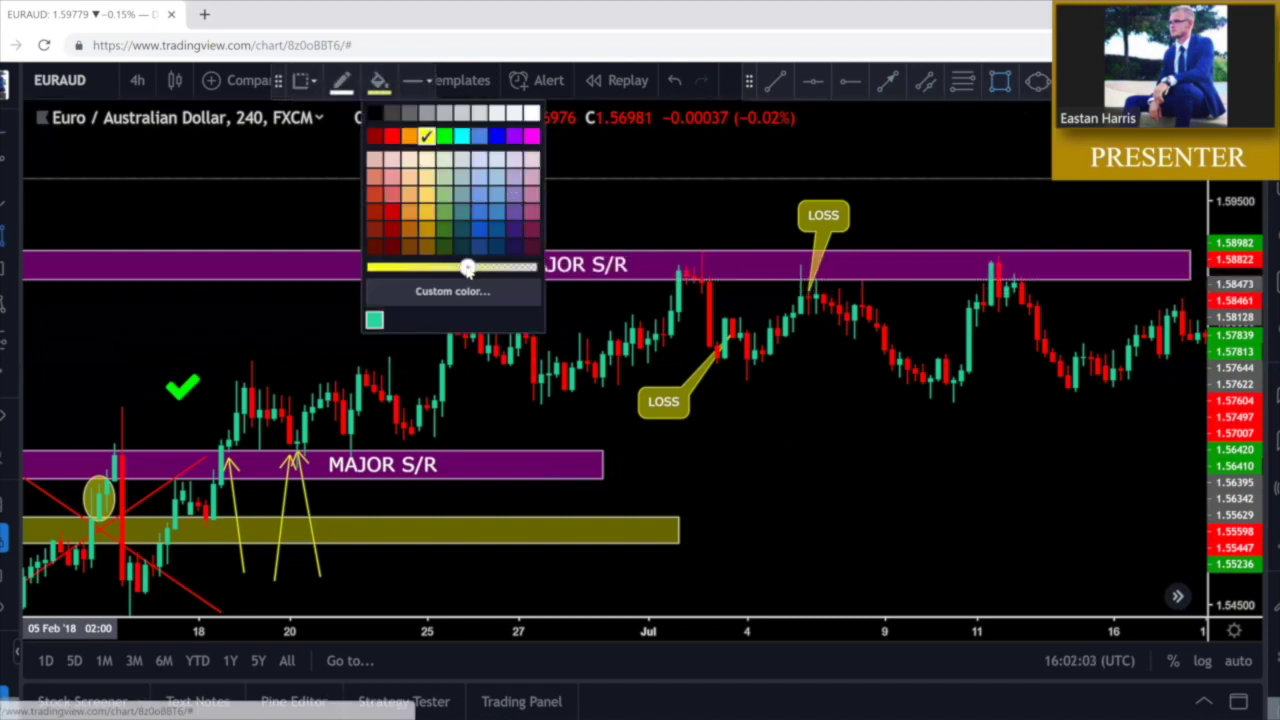
click(237, 331)
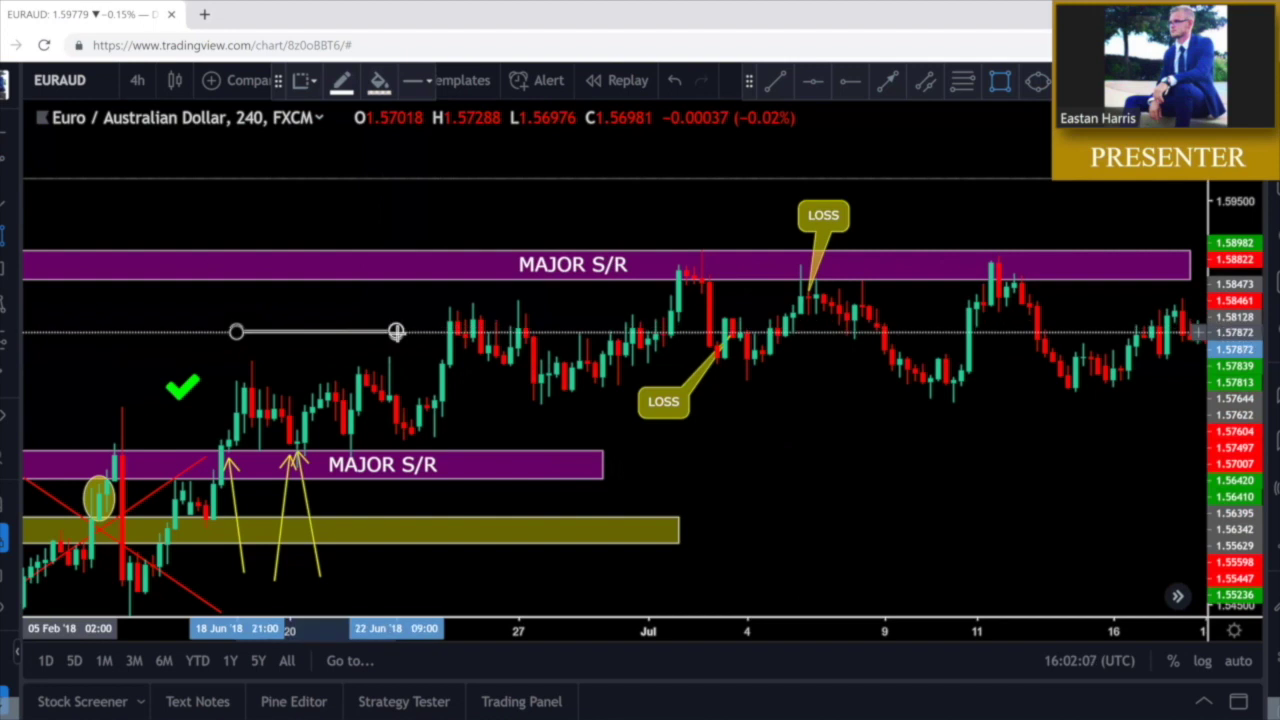
key(Escape)
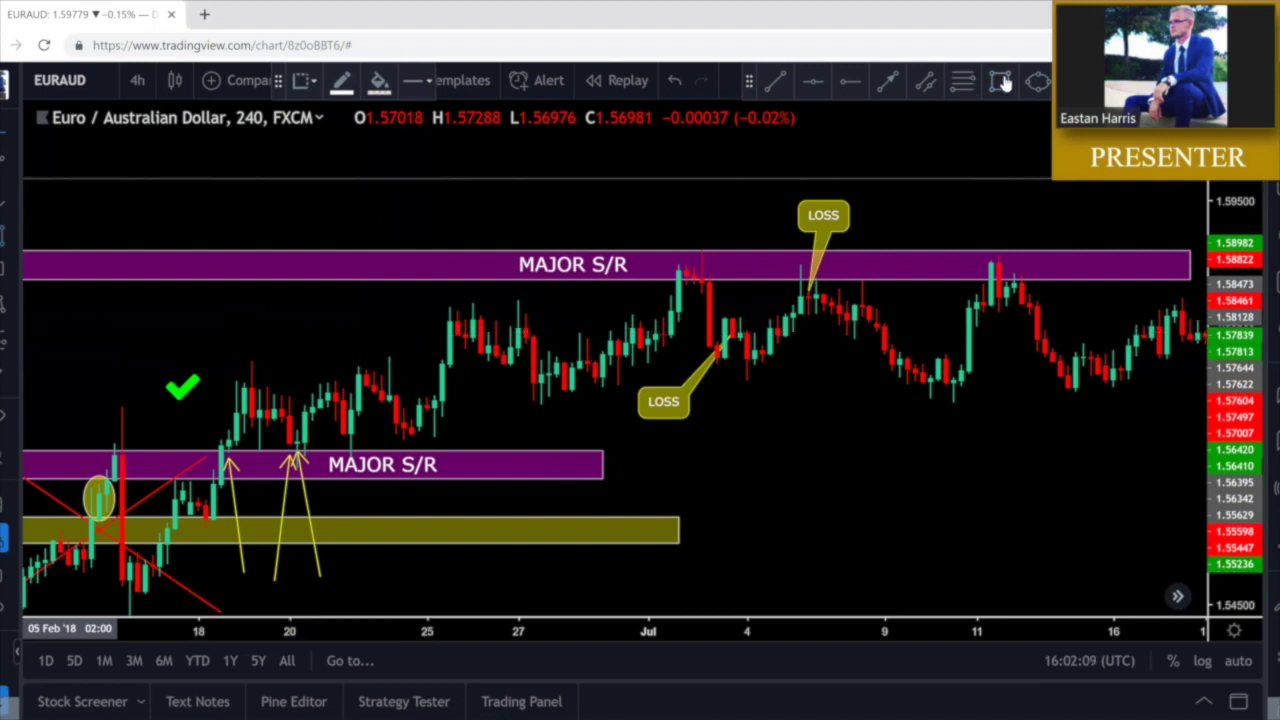
scroll(642, 323, down, 10)
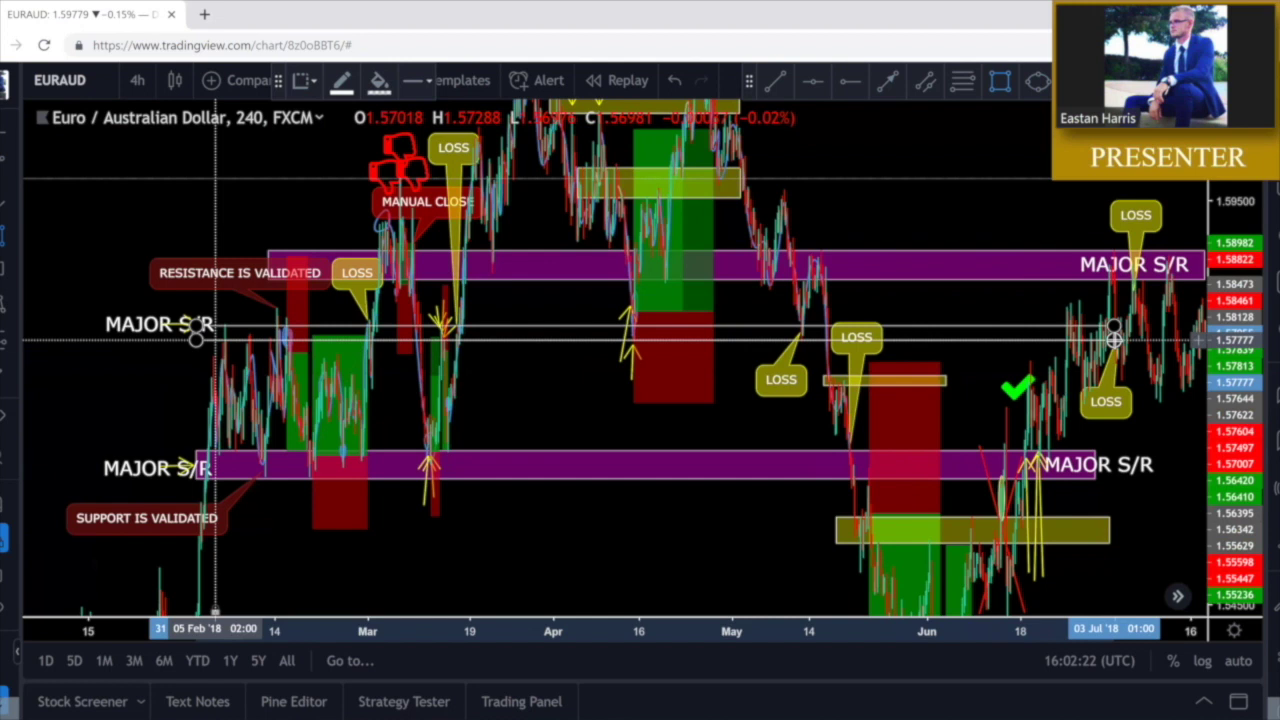
scroll(994, 317, up, 5)
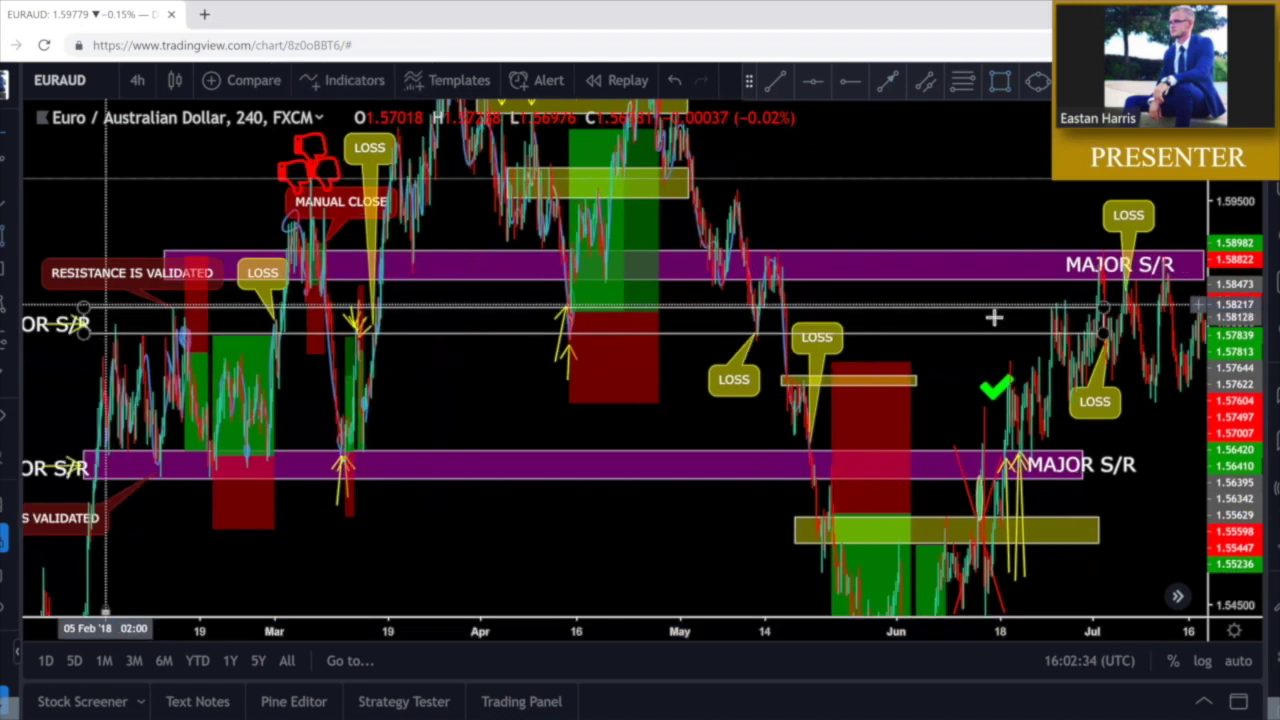
scroll(1003, 330, up, 4)
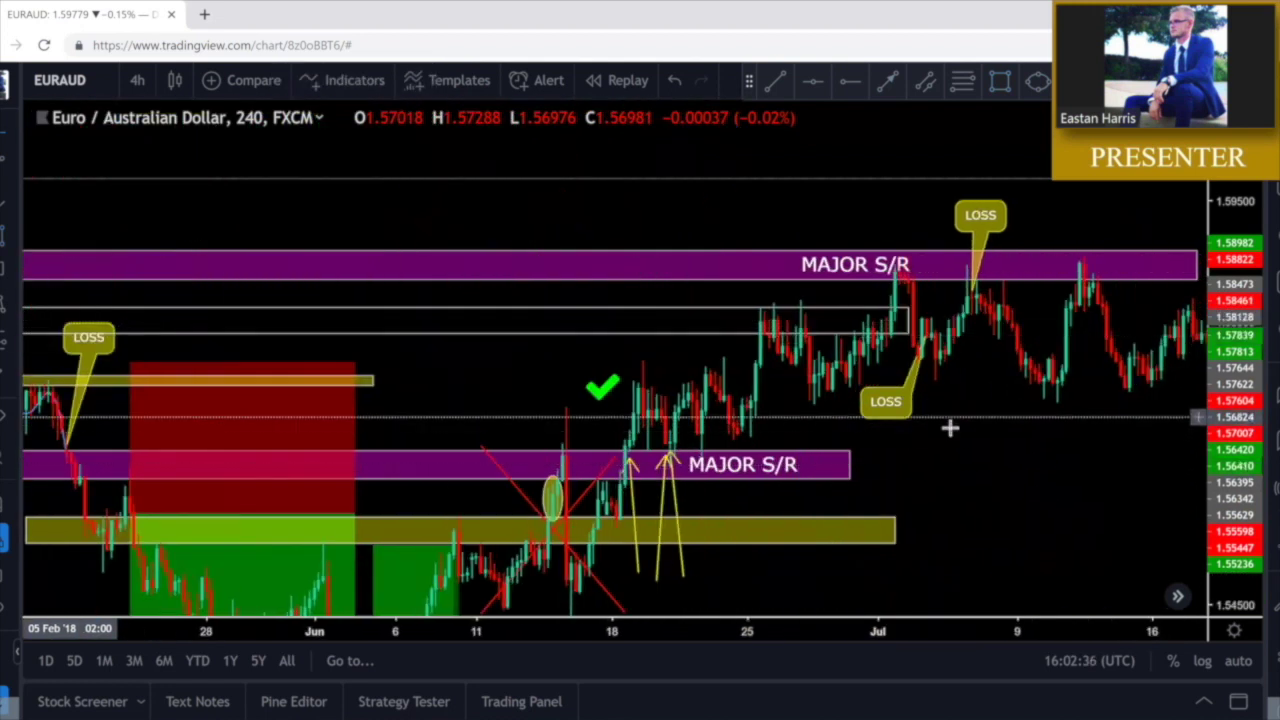
Raise the label of the 5 July LOSS callout well above the upper purple zone
drag(851, 433, 694, 386)
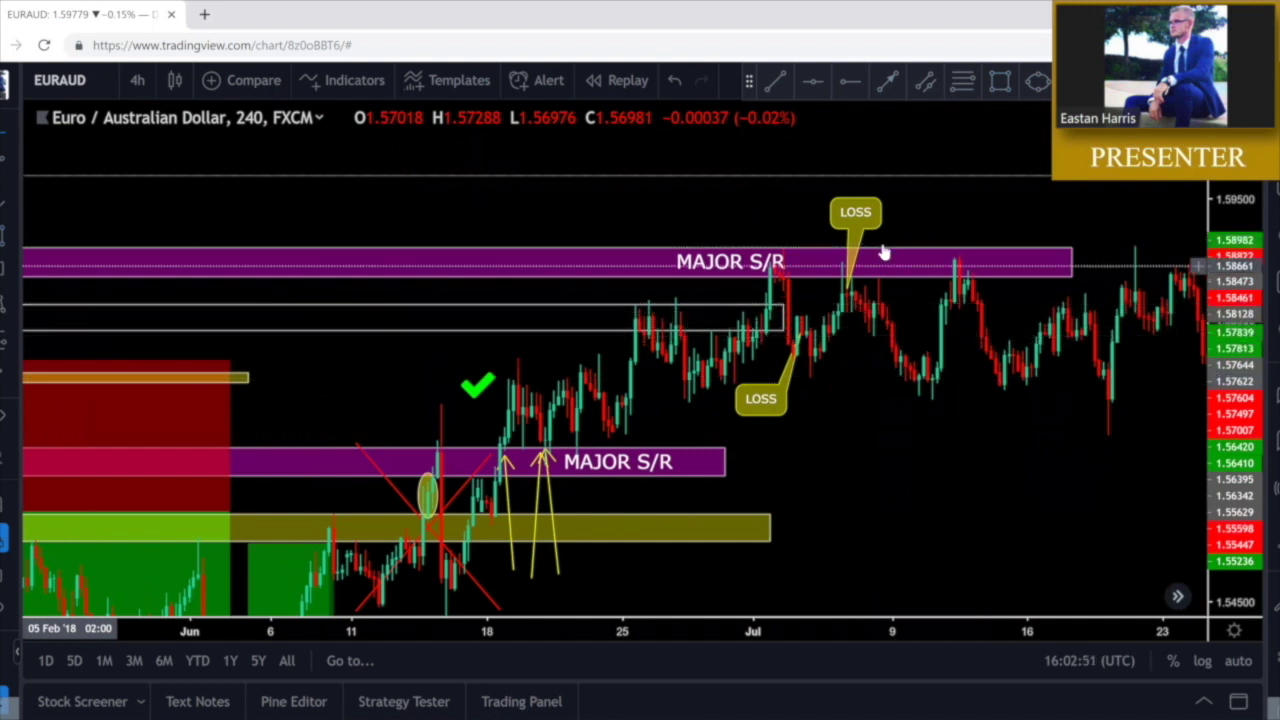
mouse_move(854, 219)
mouse_down()
mouse_move(737, 197)
mouse_move(842, 170)
mouse_up()
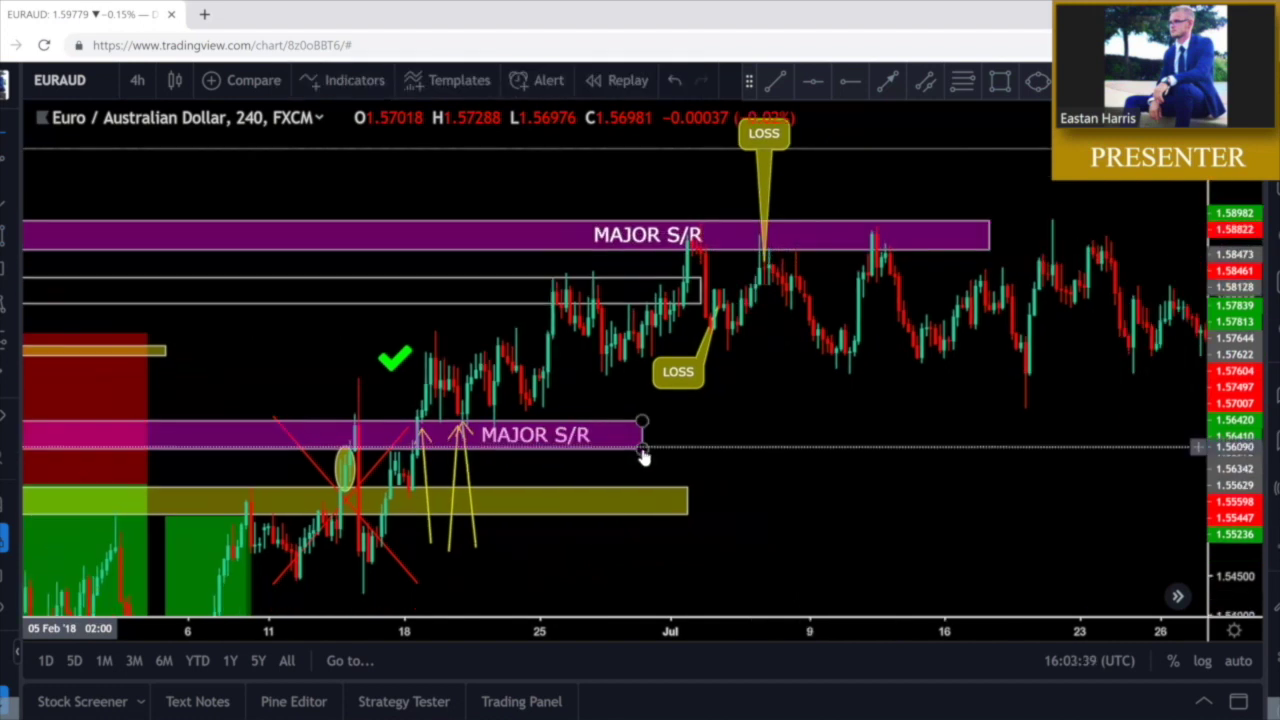
Extend the lower purple zone to 14 August 17:00, with its lower edge at 1.56058
drag(643, 455, 1214, 455)
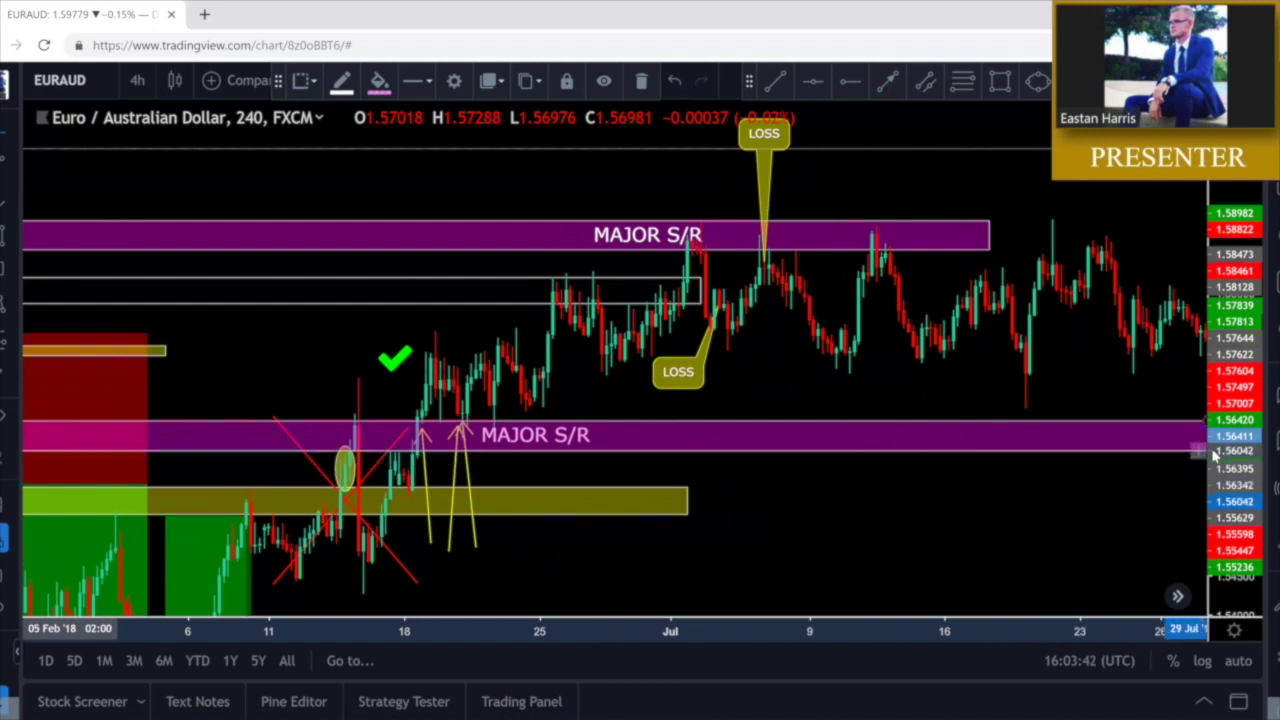
scroll(1129, 467, down, 6)
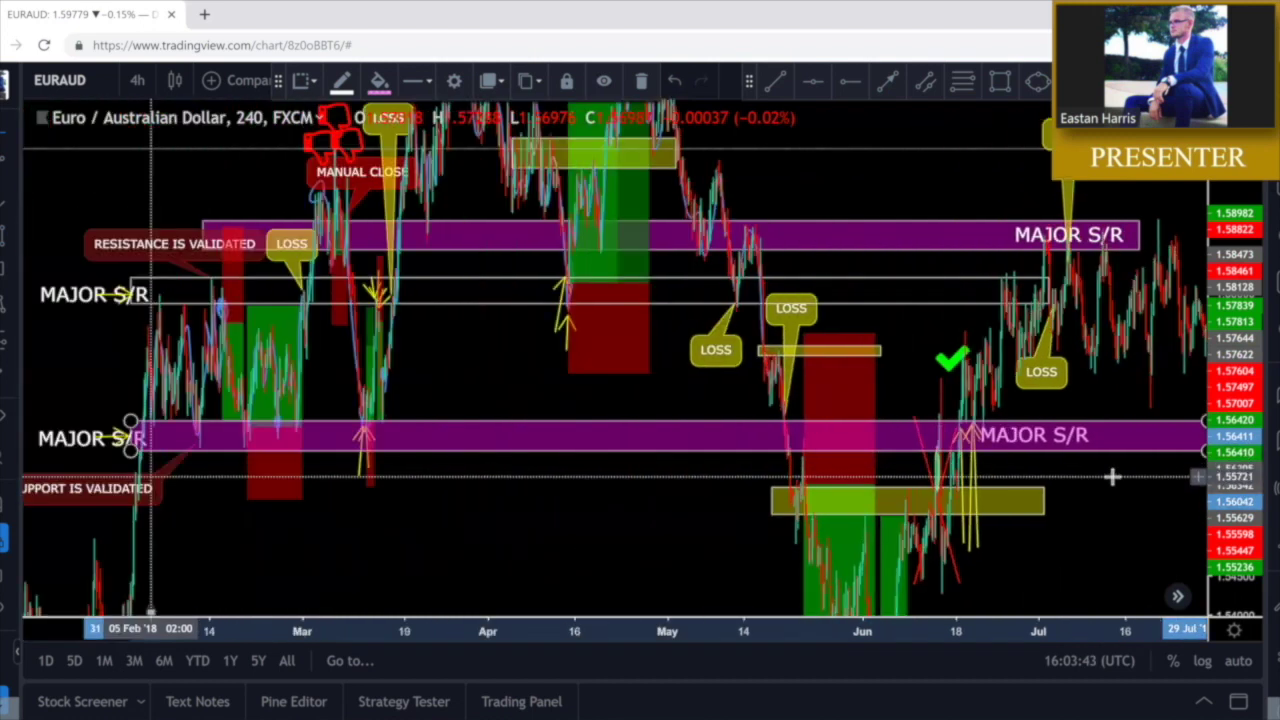
scroll(1113, 495, down, 1)
drag(797, 523, 505, 449)
click(915, 380)
drag(915, 378, 973, 377)
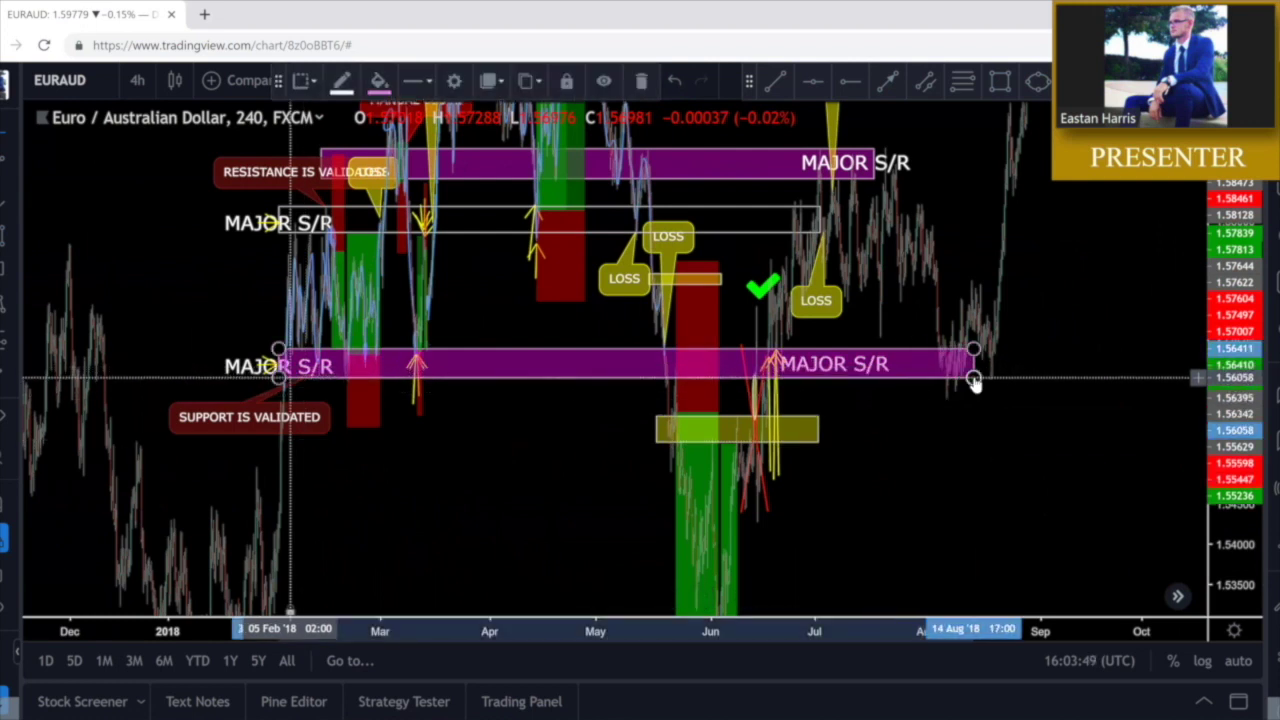
click(820, 400)
Move the 3 July LOSS callout's label to about 18 June beside the unfilled rectangle, and extend the upper purple zone to 13 August 17:00
scroll(836, 391, up, 5)
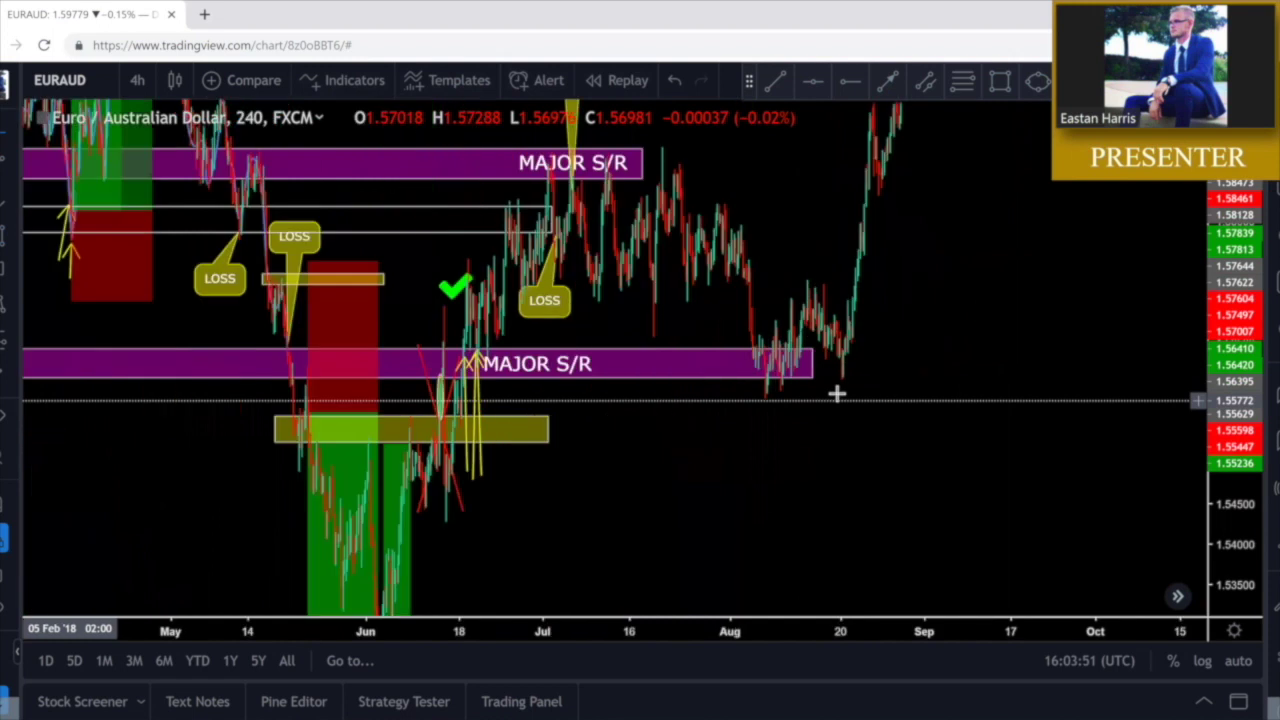
drag(772, 389, 1151, 383)
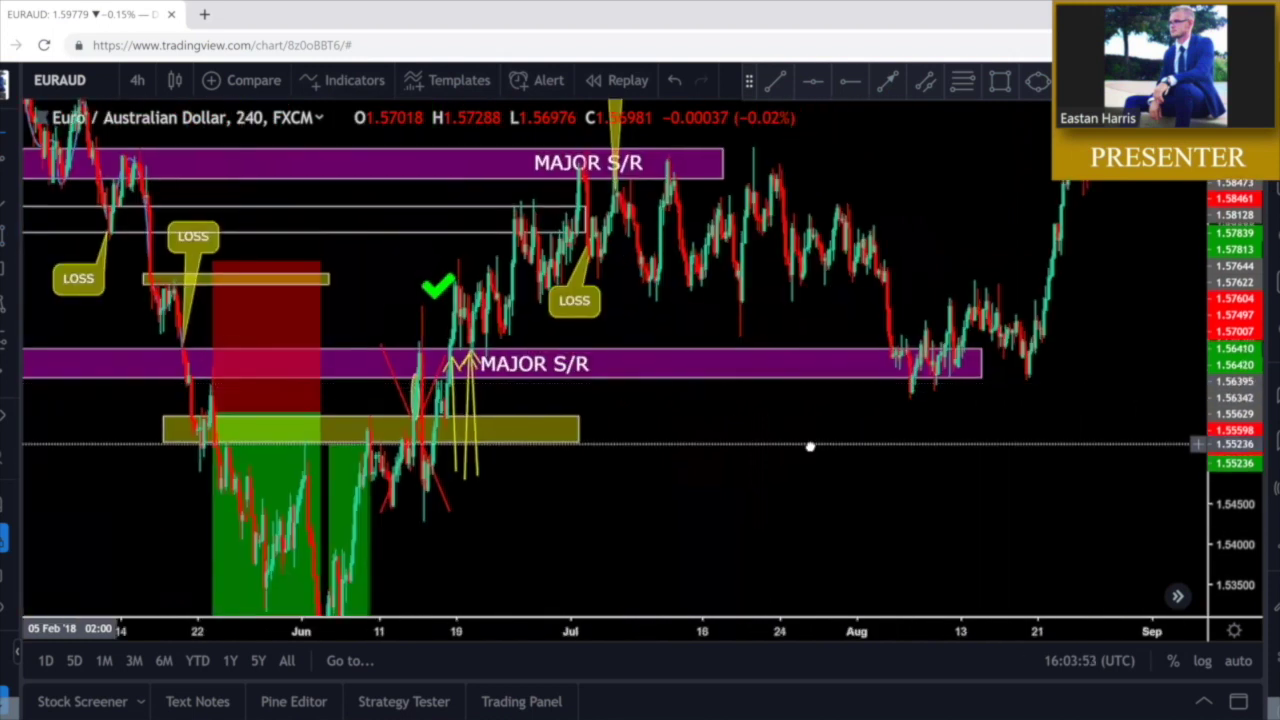
drag(673, 443, 781, 440)
drag(668, 384, 699, 391)
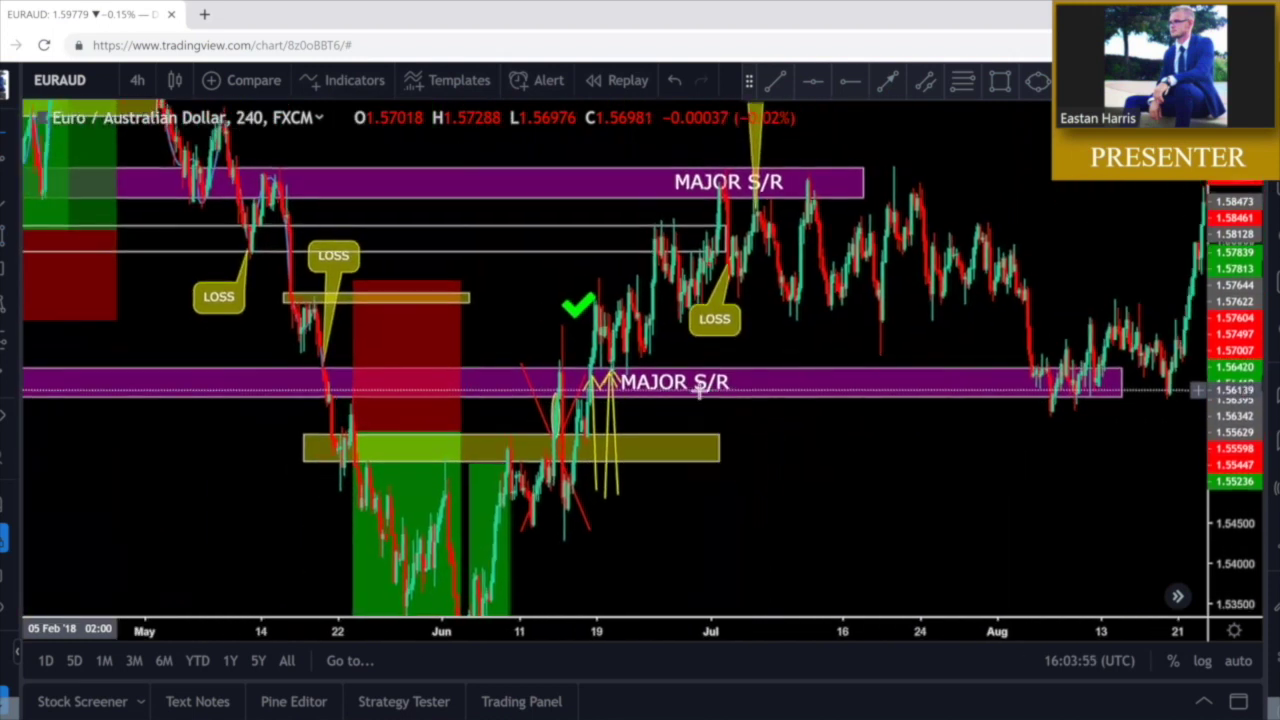
scroll(677, 390, up, 3)
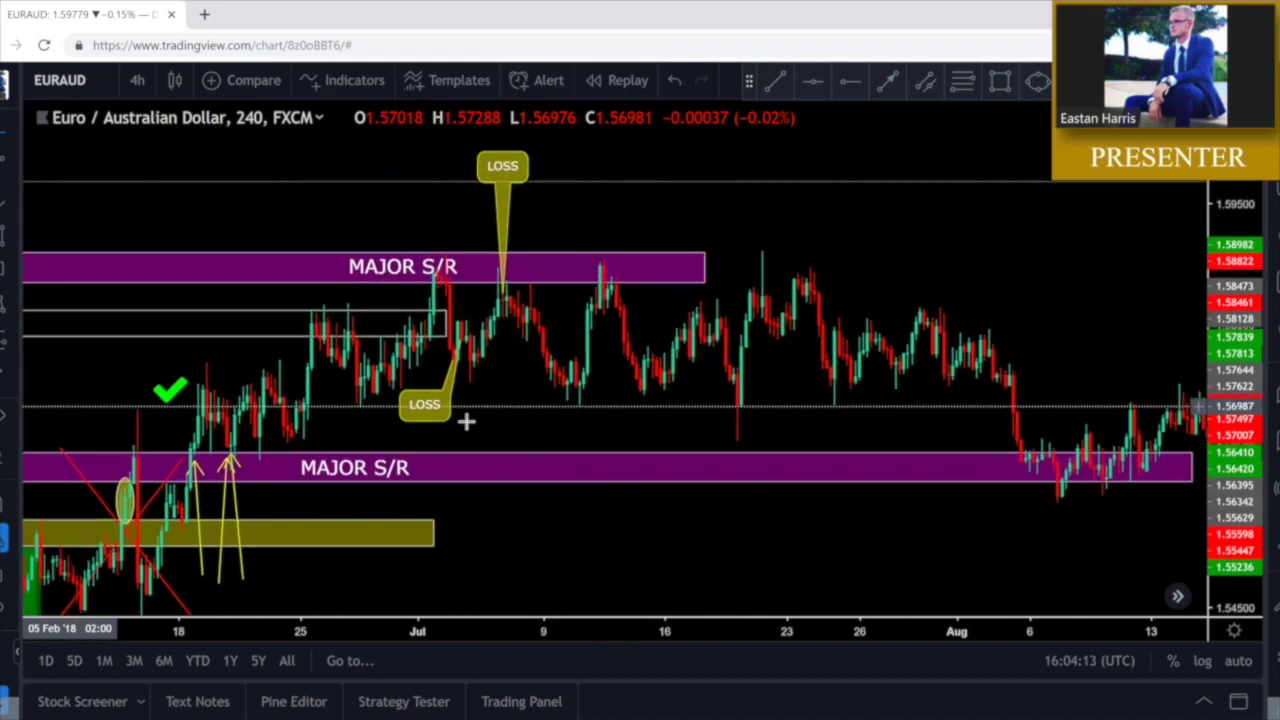
mouse_move(440, 388)
mouse_down()
mouse_move(430, 193)
mouse_move(414, 183)
mouse_move(283, 220)
mouse_move(198, 314)
mouse_up()
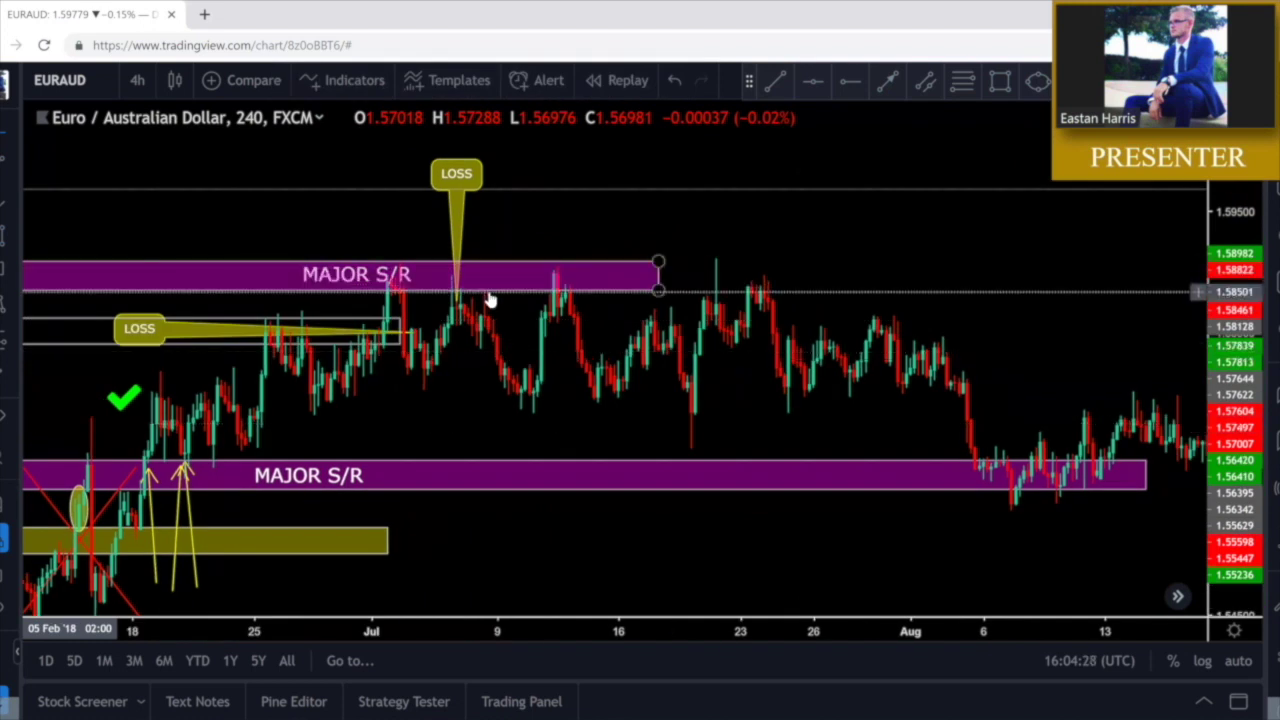
mouse_move(658, 290)
mouse_down()
mouse_move(1026, 303)
mouse_move(1117, 292)
mouse_up()
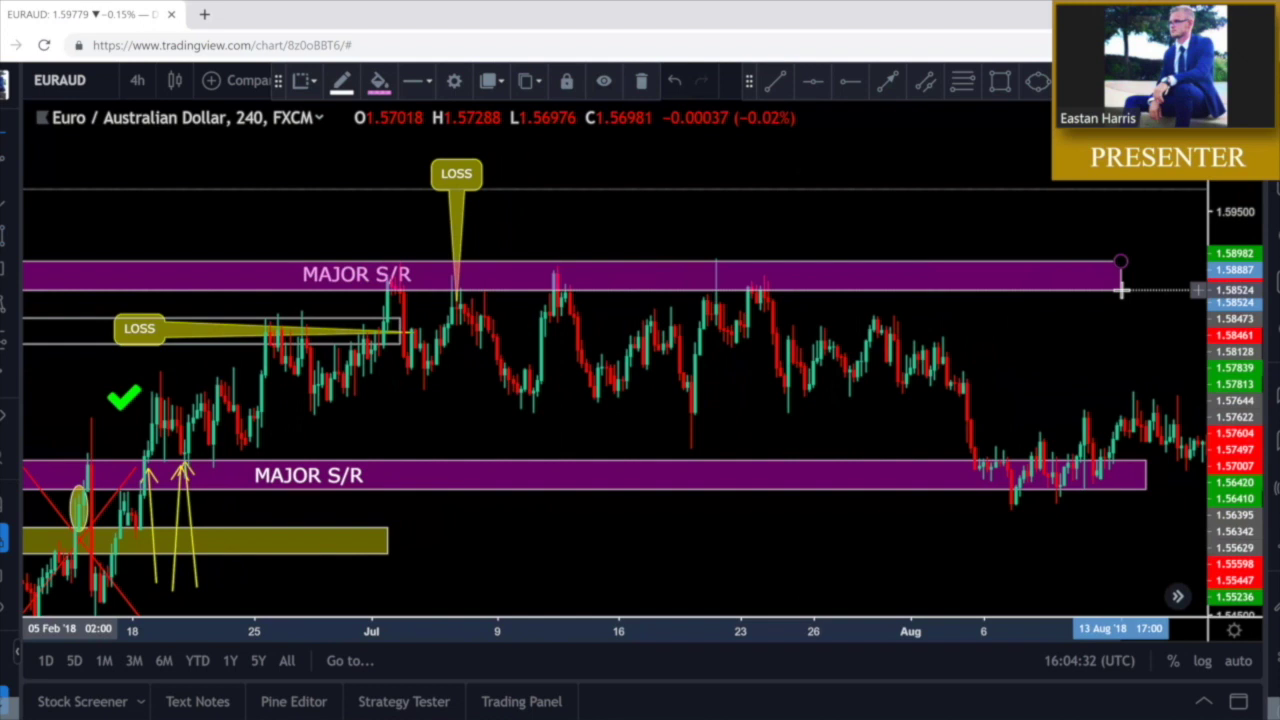
click(1005, 350)
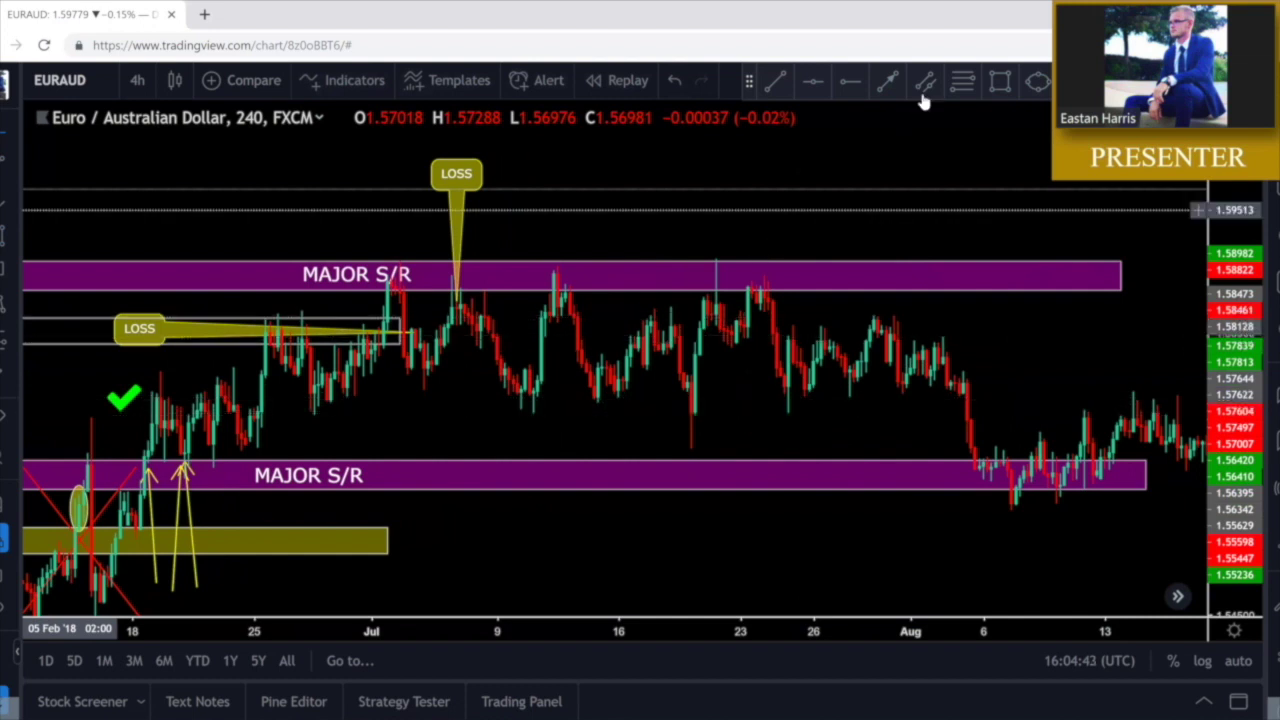
Trace the price swings from late June through the 2, 5 and 11 July peaks with blue brush strokes
mouse_move(313, 407)
mouse_down()
mouse_move(371, 360)
mouse_move(395, 283)
mouse_up()
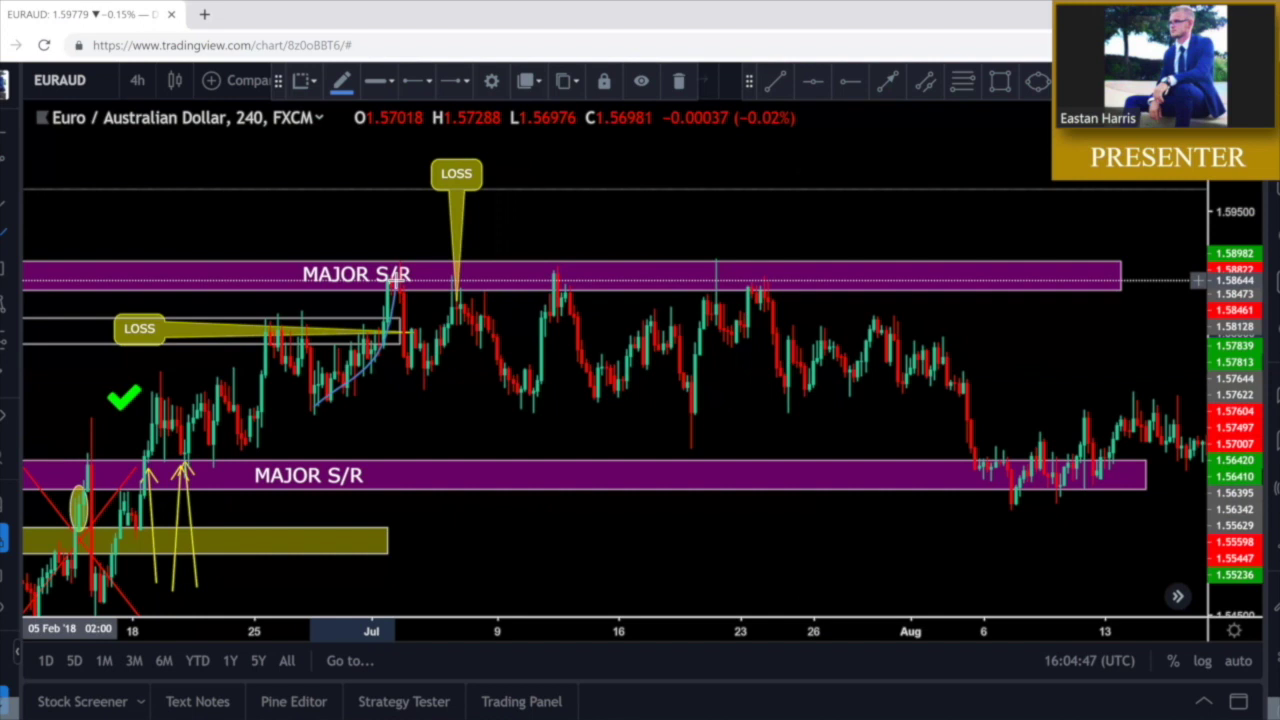
mouse_move(395, 343)
mouse_down()
mouse_move(417, 374)
mouse_move(449, 340)
mouse_move(458, 285)
mouse_move(486, 363)
mouse_move(525, 405)
mouse_move(556, 287)
mouse_up()
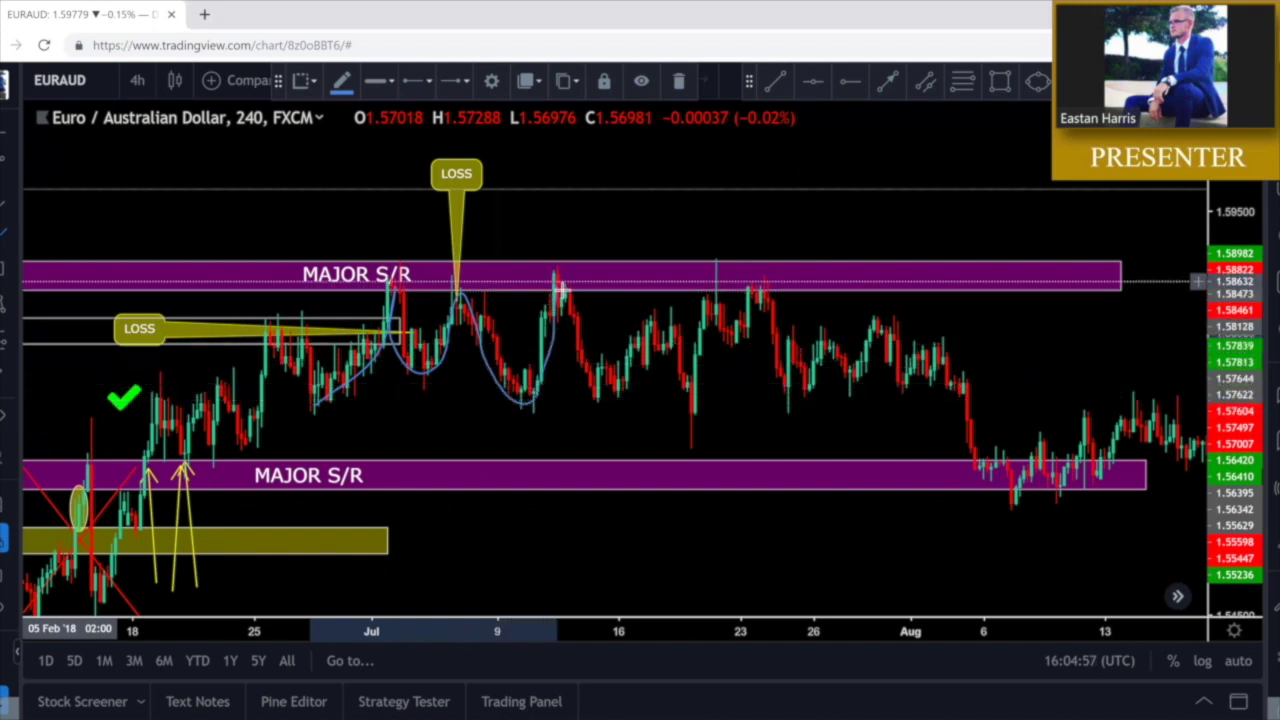
click(598, 234)
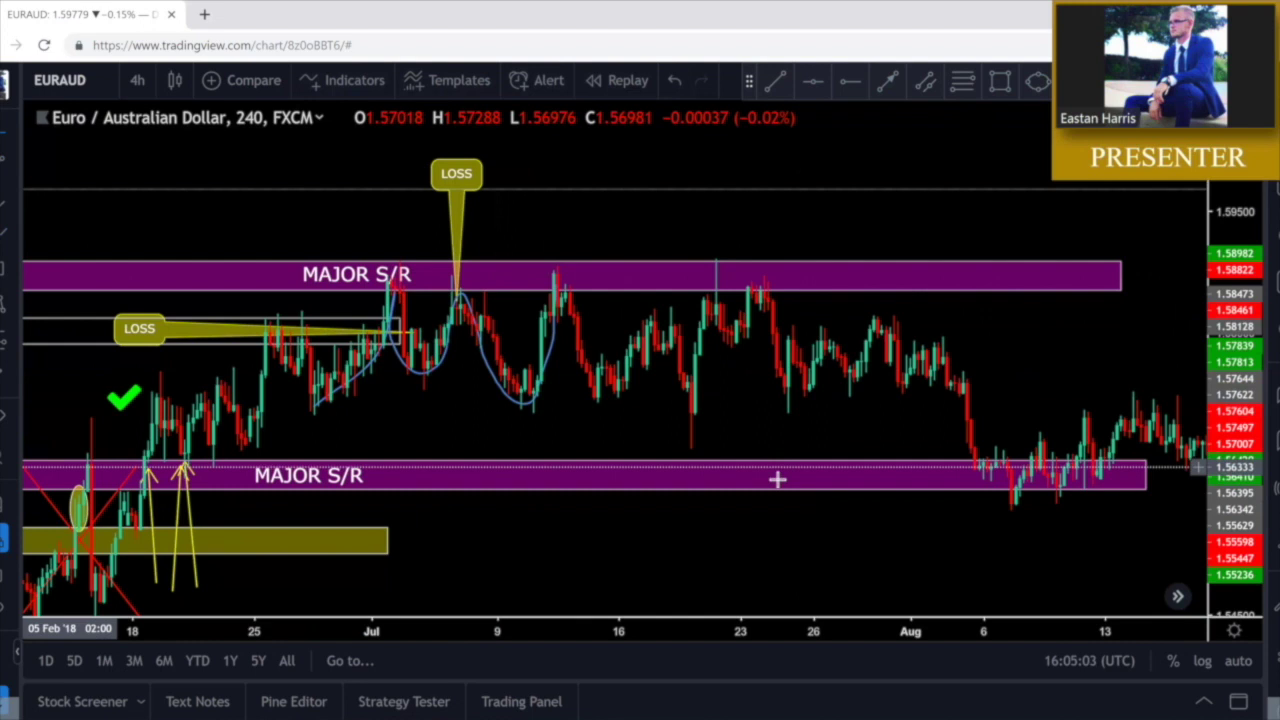
Raise the lower purple zone to 1.56975–1.57328, ending on 16 August, and place its MAJOR S/R label inside it at early July
drag(786, 497, 836, 418)
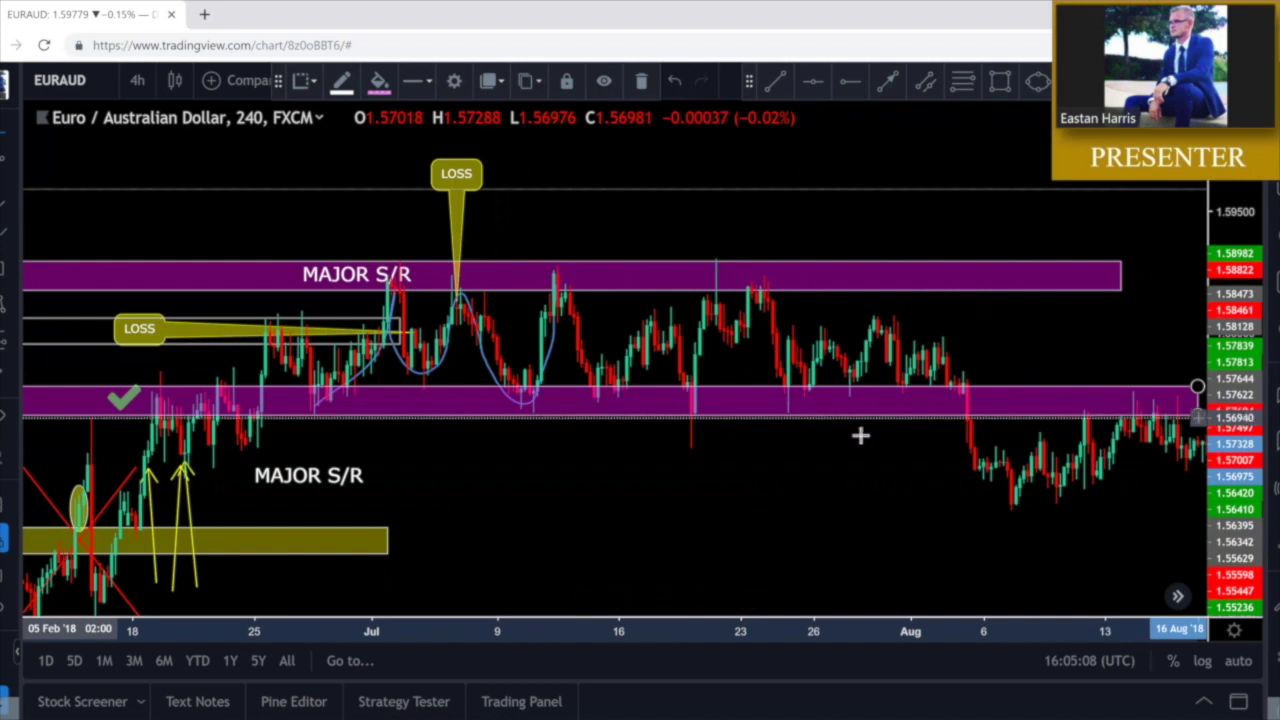
click(314, 478)
drag(253, 472, 350, 398)
click(514, 457)
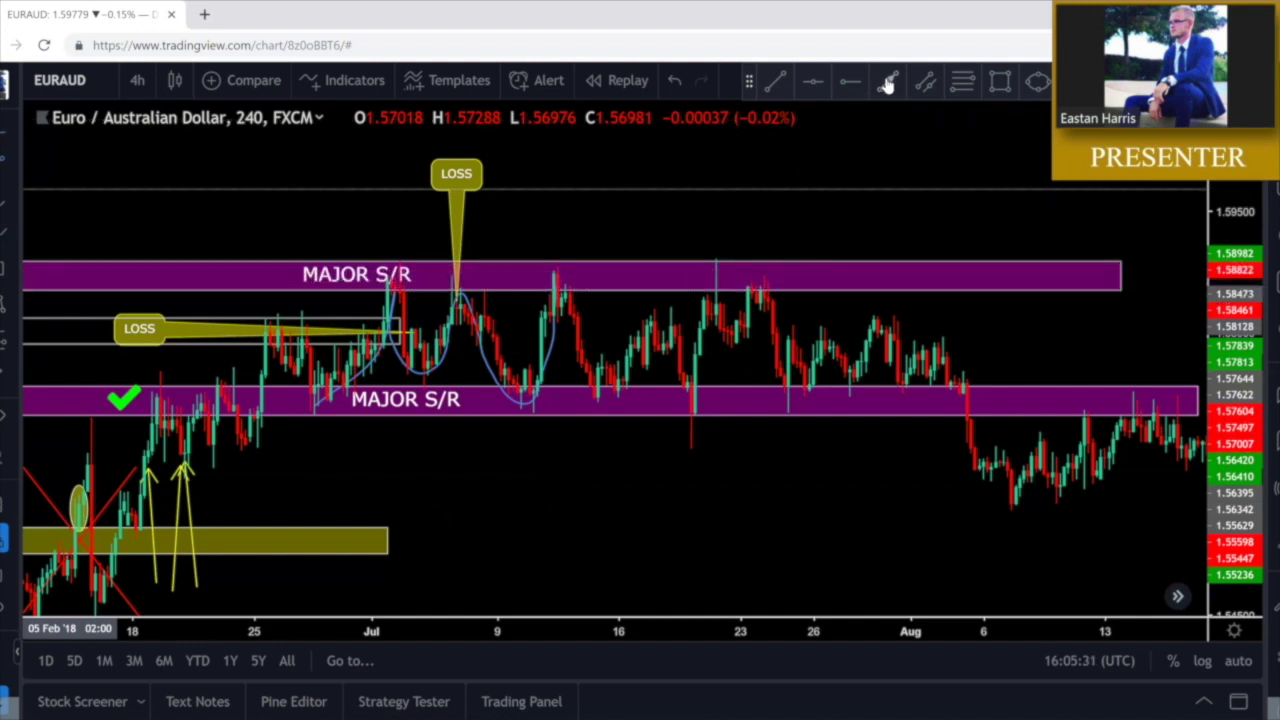
Add a yellow arrow at 11 July 05:00 pointing down from 1.59668 to the upper purple zone's top edge at 1.58882
drag(553, 198, 551, 262)
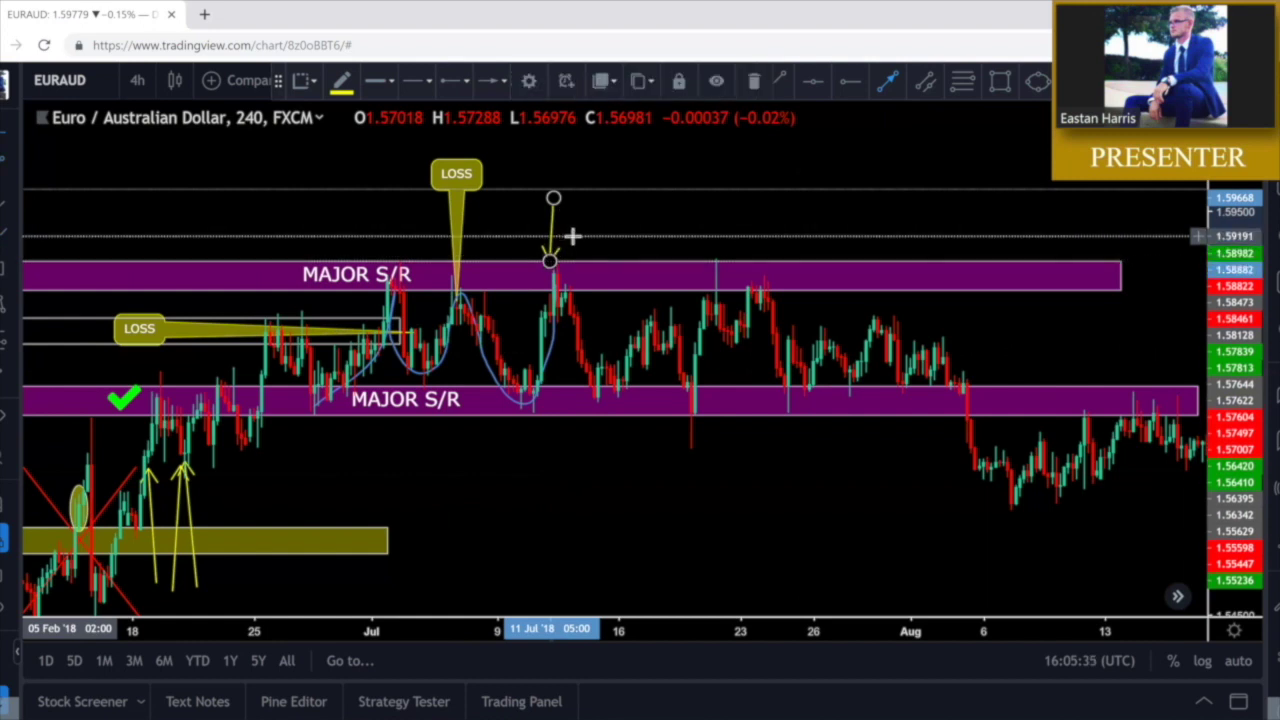
Draw a short position from the 11 July peak with its entry at 1.58739 and its target at 1.57345
click(573, 236)
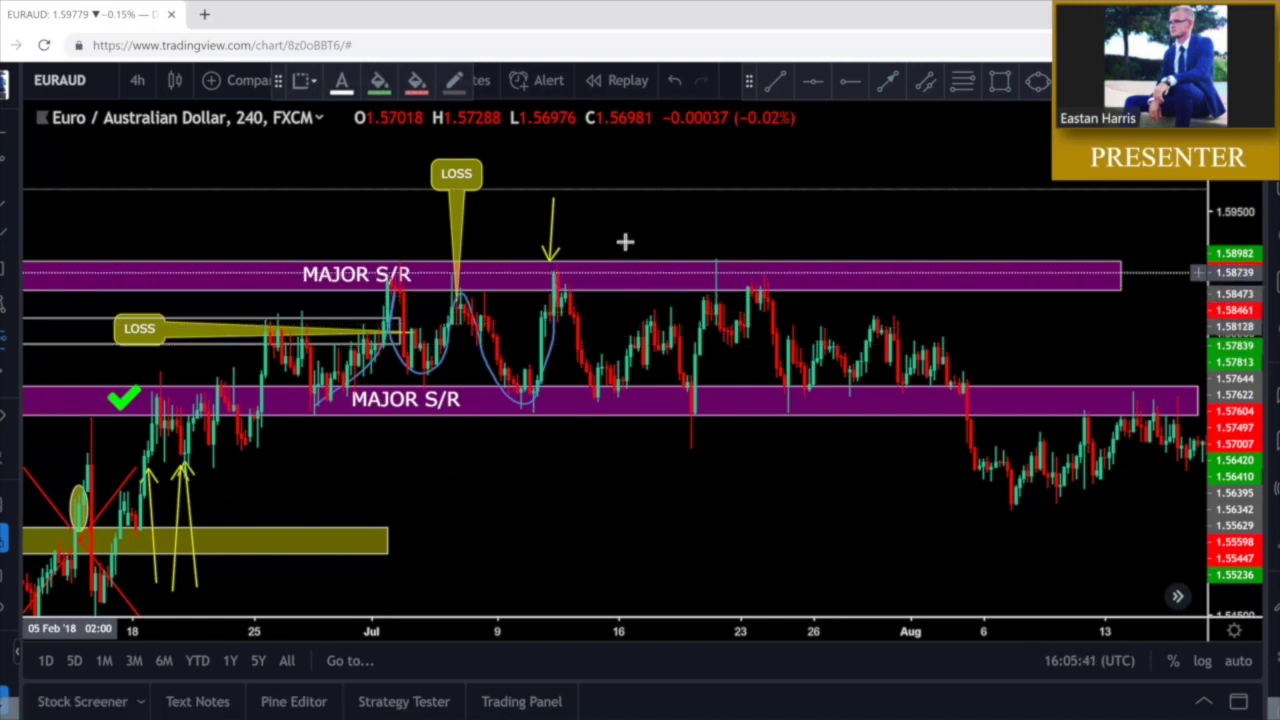
click(820, 206)
drag(553, 200, 552, 223)
drag(549, 346, 565, 386)
click(551, 480)
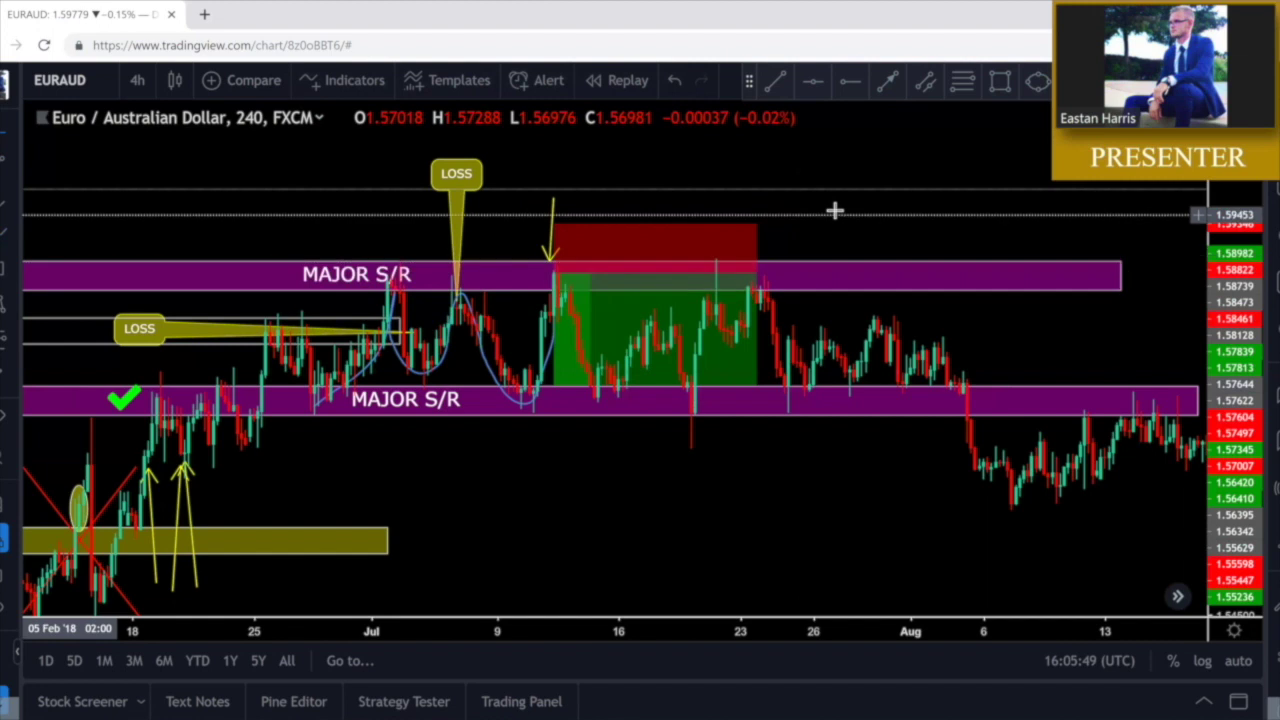
Shorten the short position to end about 18 July and raise its stop to 1.59444
drag(835, 210, 762, 198)
drag(686, 262, 595, 262)
click(712, 199)
drag(712, 199, 851, 228)
click(622, 245)
drag(624, 237, 624, 230)
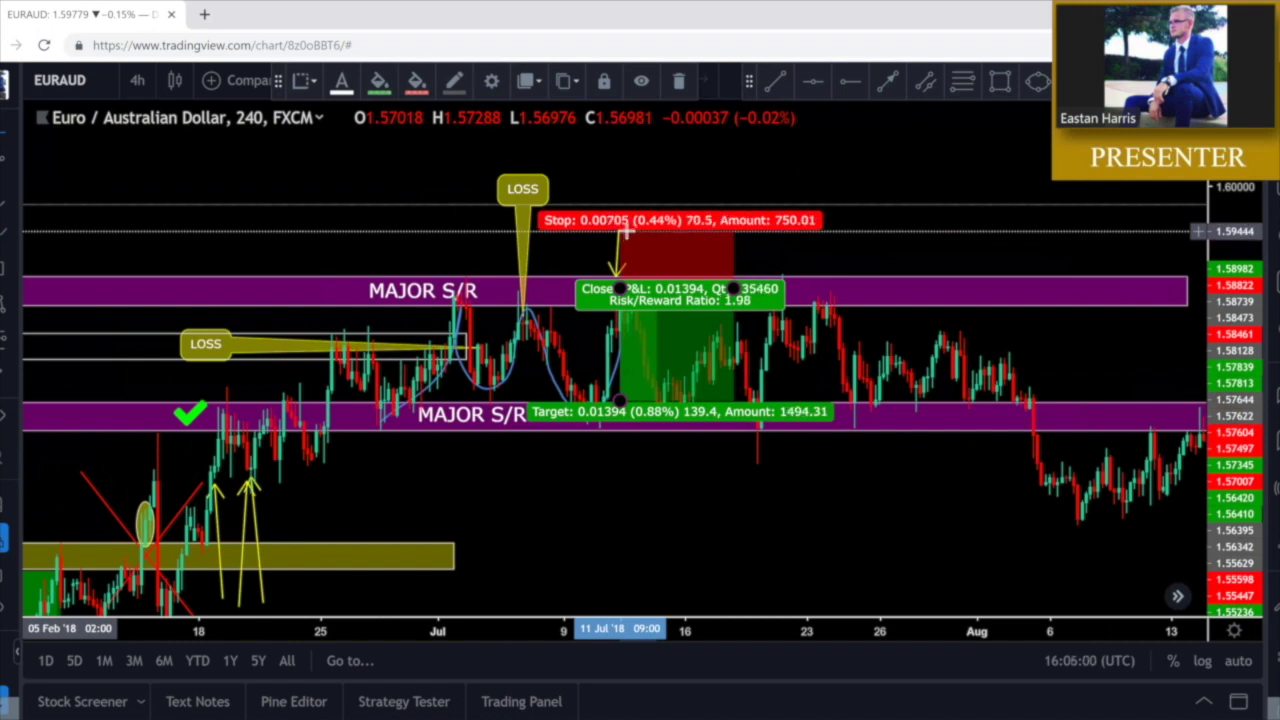
click(657, 190)
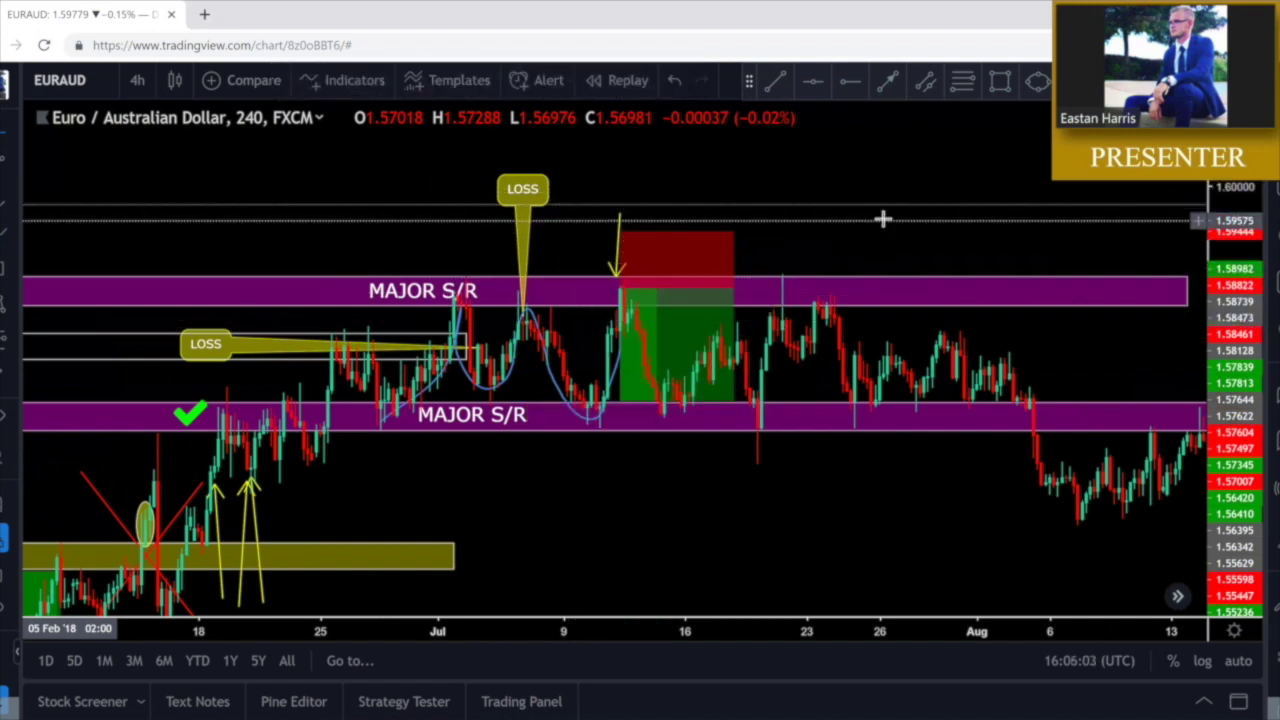
Raise the short position's stop to 1.59757 and add a yellow arrow pointing back to the 9 May peak
scroll(873, 225, down, 2)
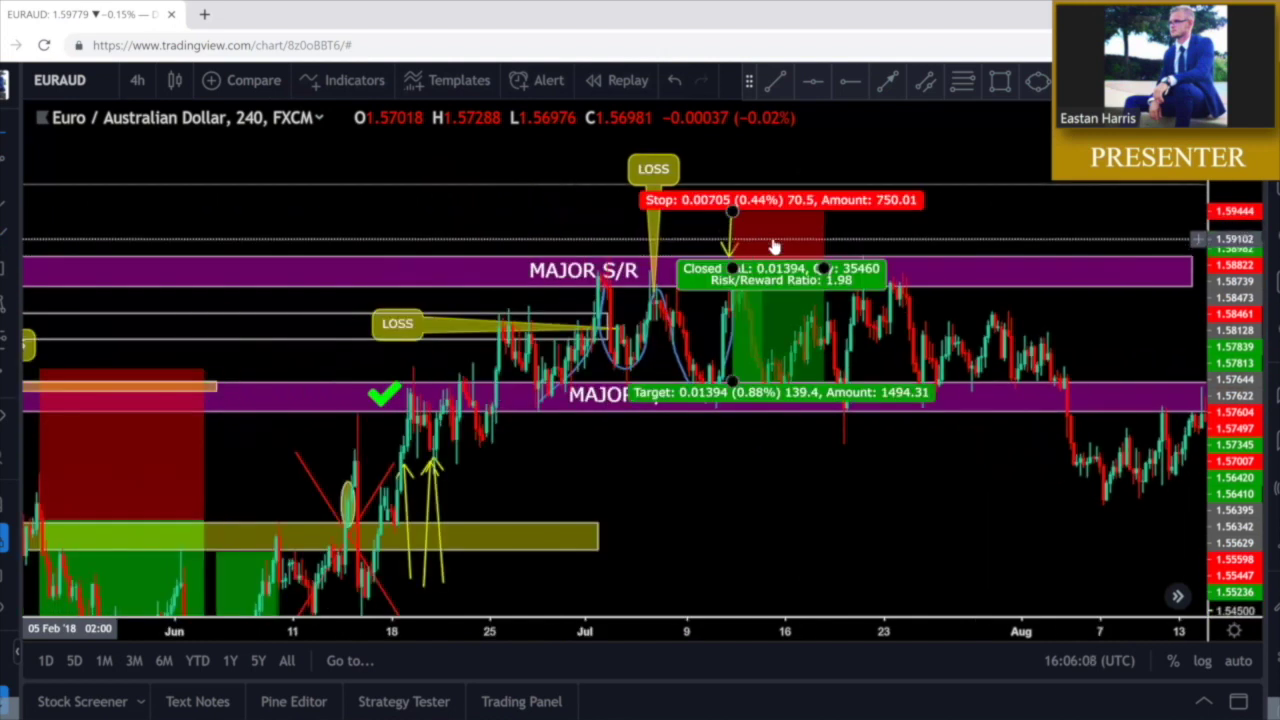
scroll(812, 250, down, 3)
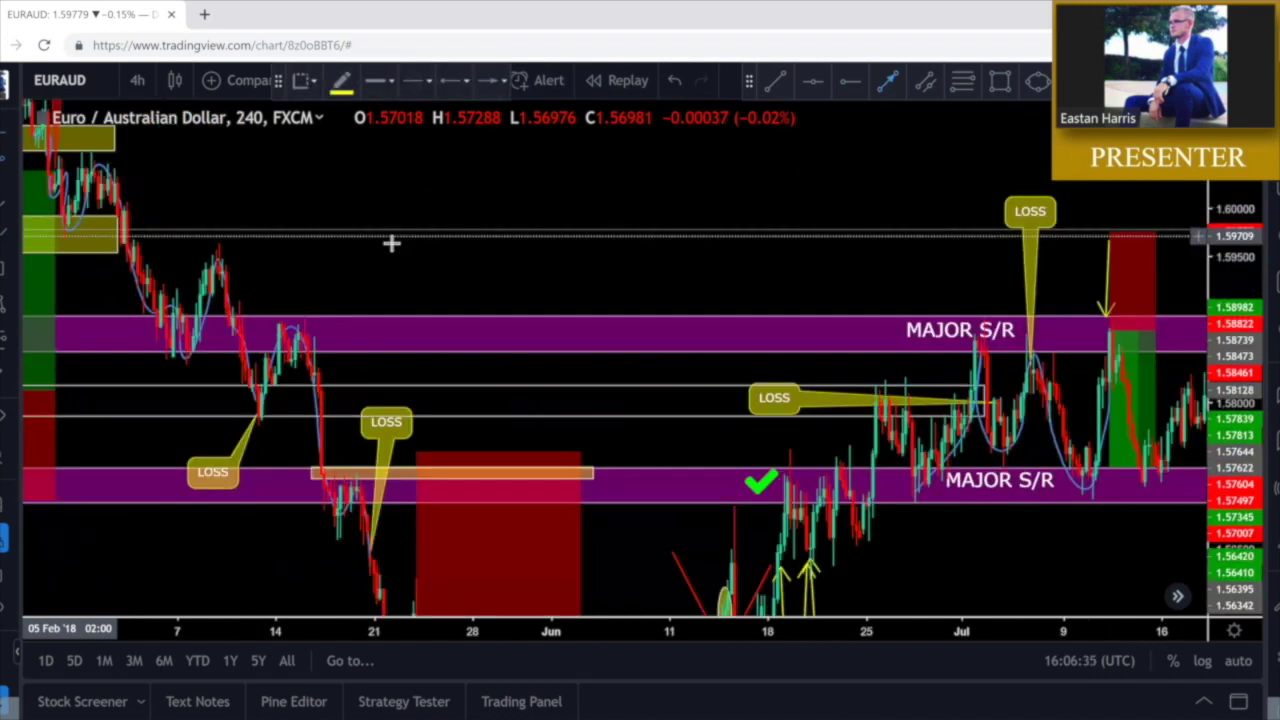
click(369, 291)
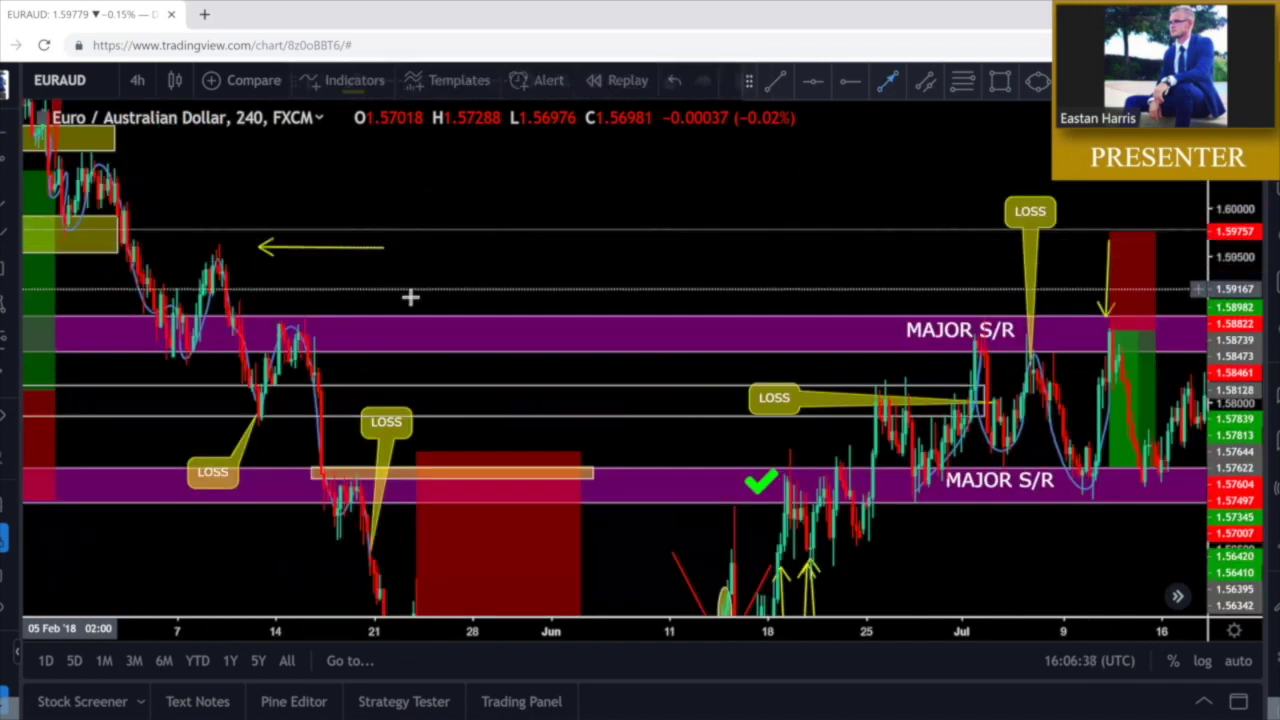
Add red dashed horizontal rays at 1.59620 and 1.59492 from the peak of about 8 May
click(205, 246)
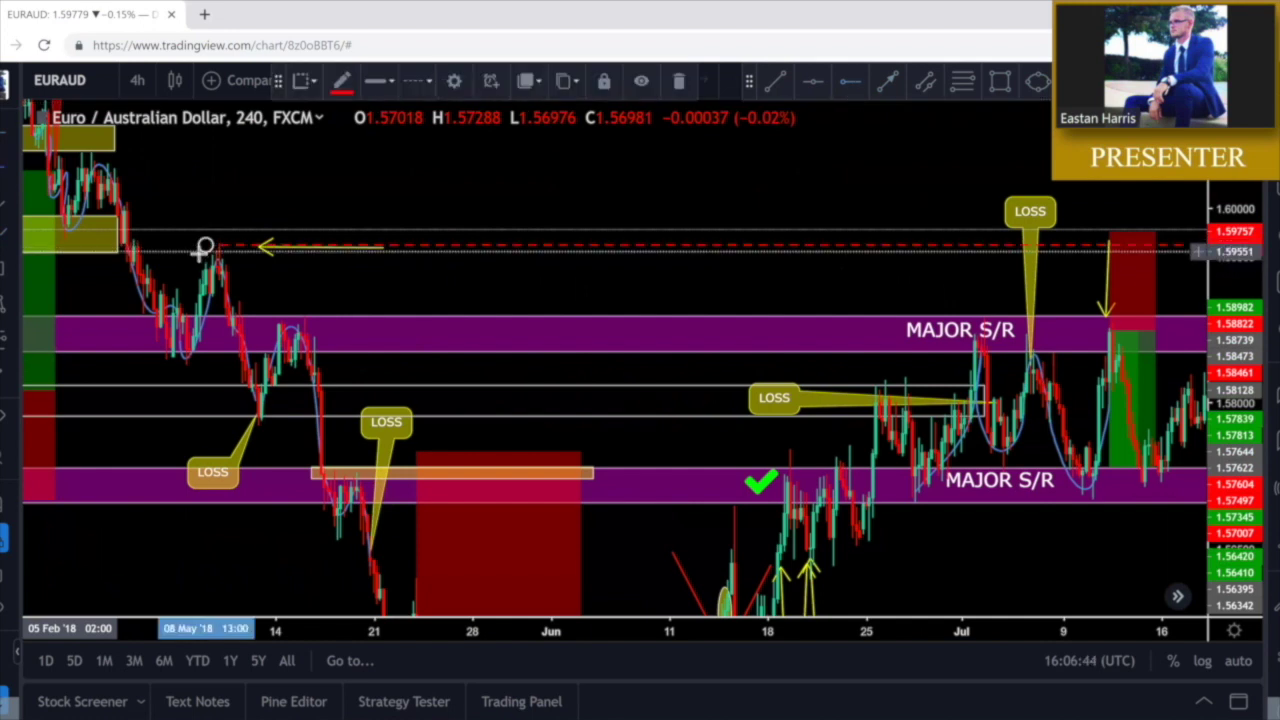
click(472, 185)
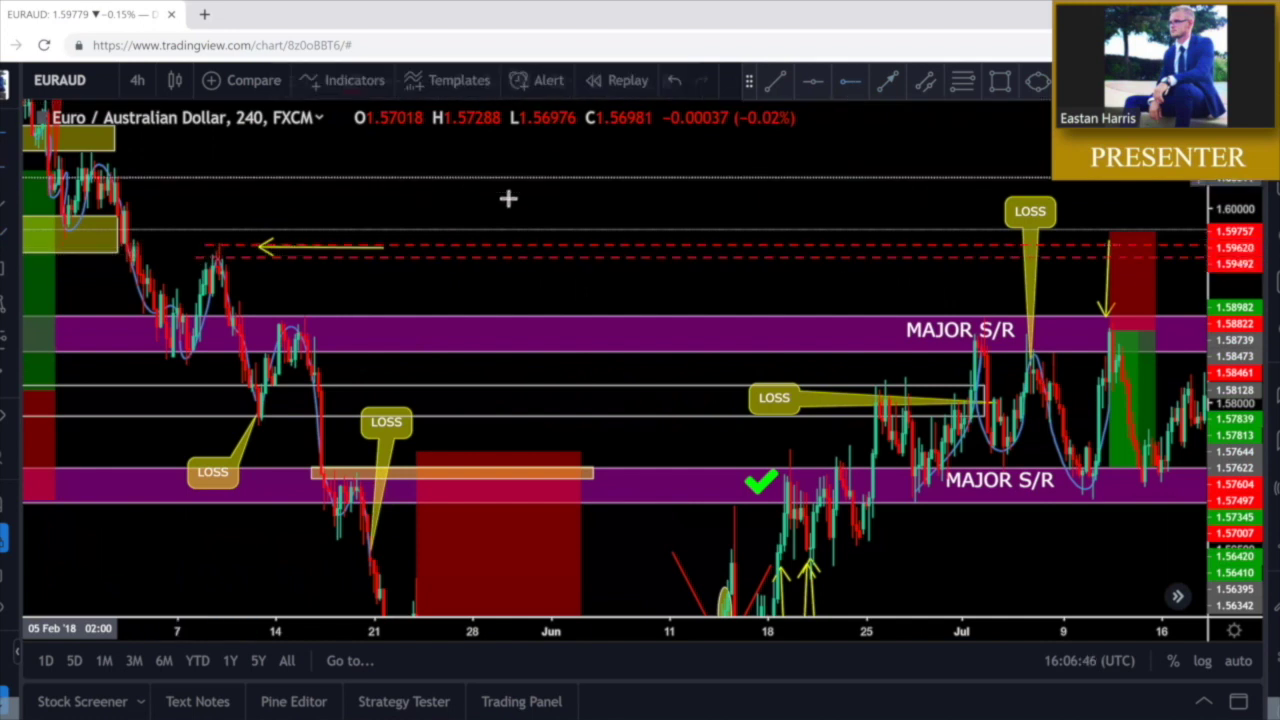
drag(700, 280, 429, 271)
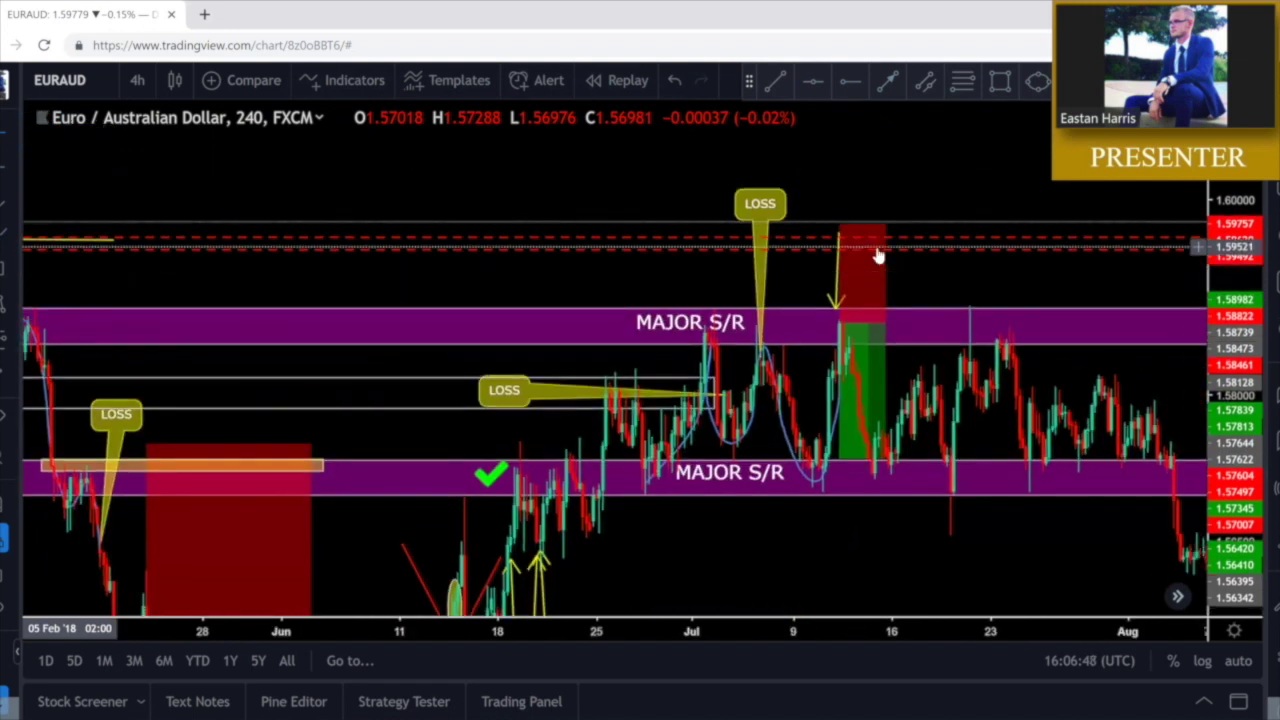
Delete both red dashed rays and shorten the 11 July short position to end about 13 July
scroll(877, 256, up, 2)
drag(1244, 336, 1180, 262)
drag(1052, 270, 989, 285)
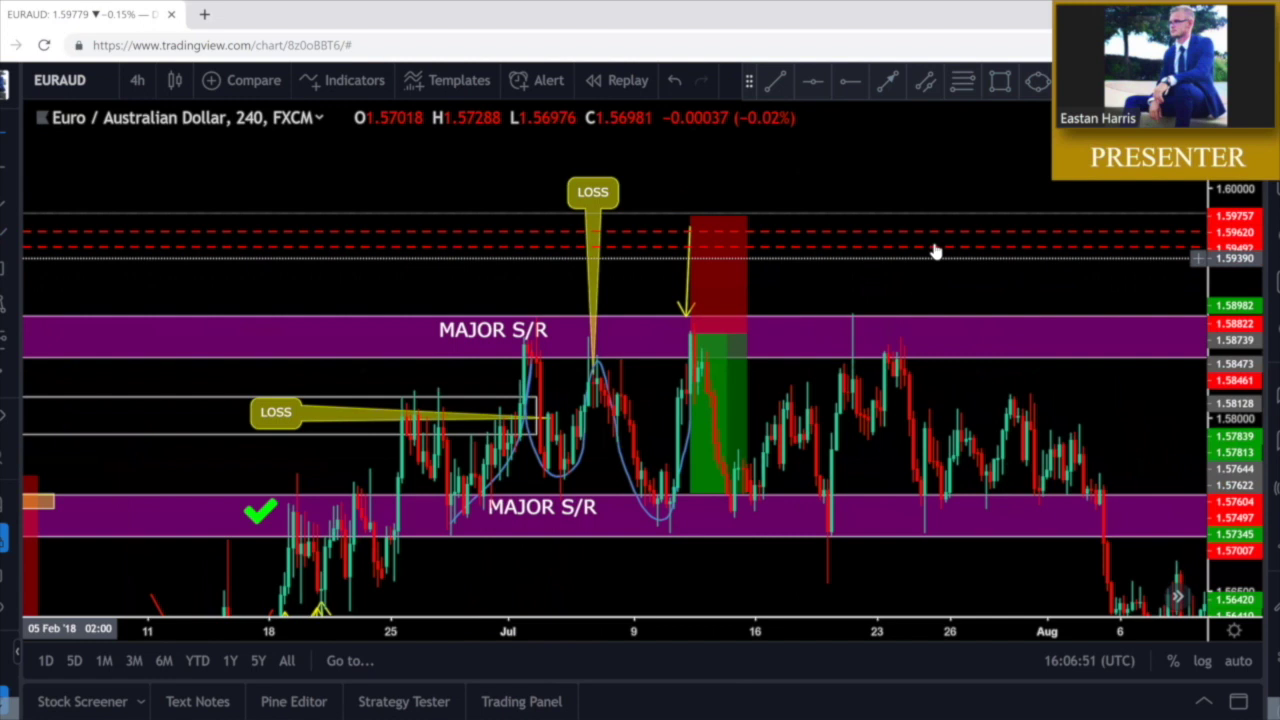
click(935, 249)
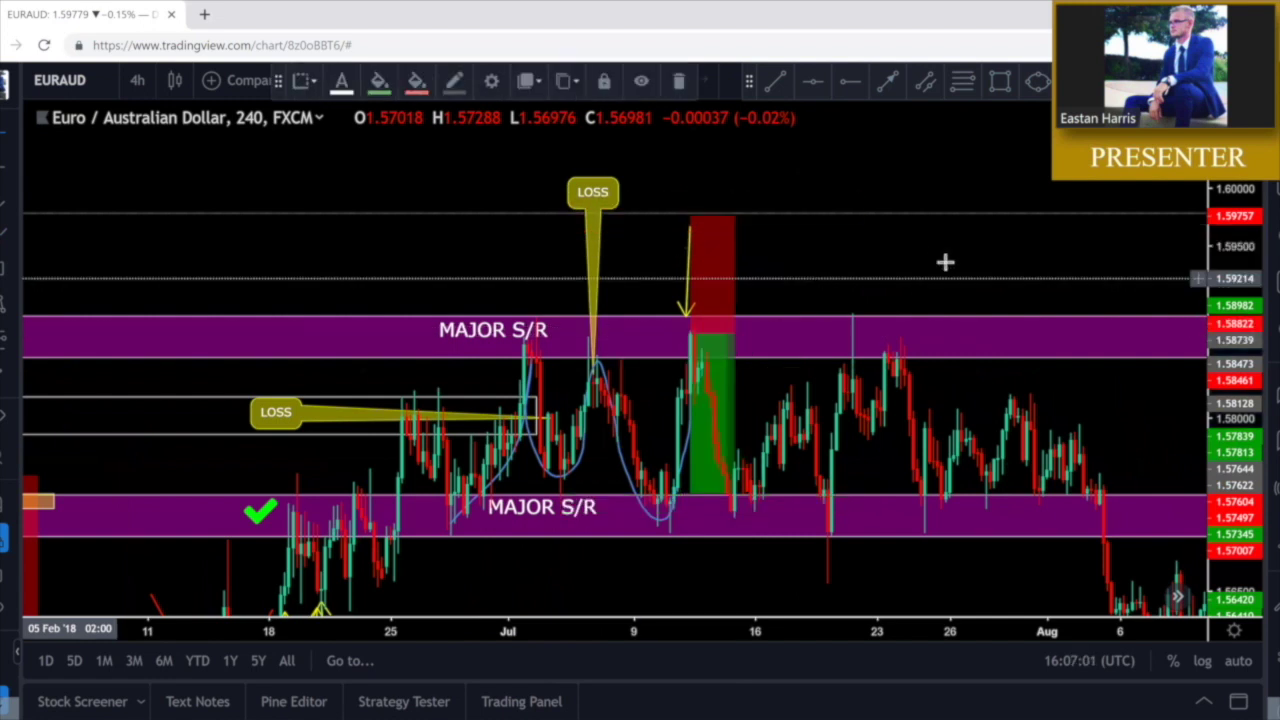
Try a long position at 13 July 01:00 with entry 1.57195, target 1.58173 and stop 1.56502
drag(942, 262, 931, 212)
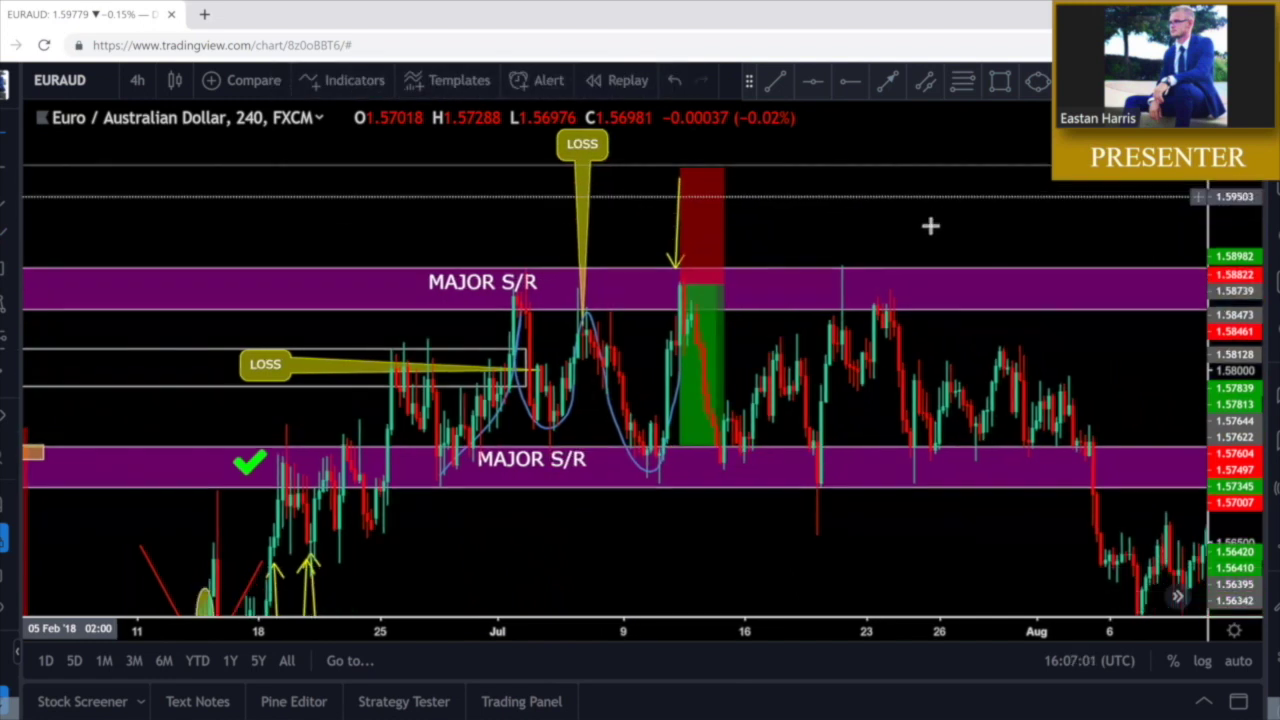
scroll(931, 212, up, 2)
mouse_move(651, 460)
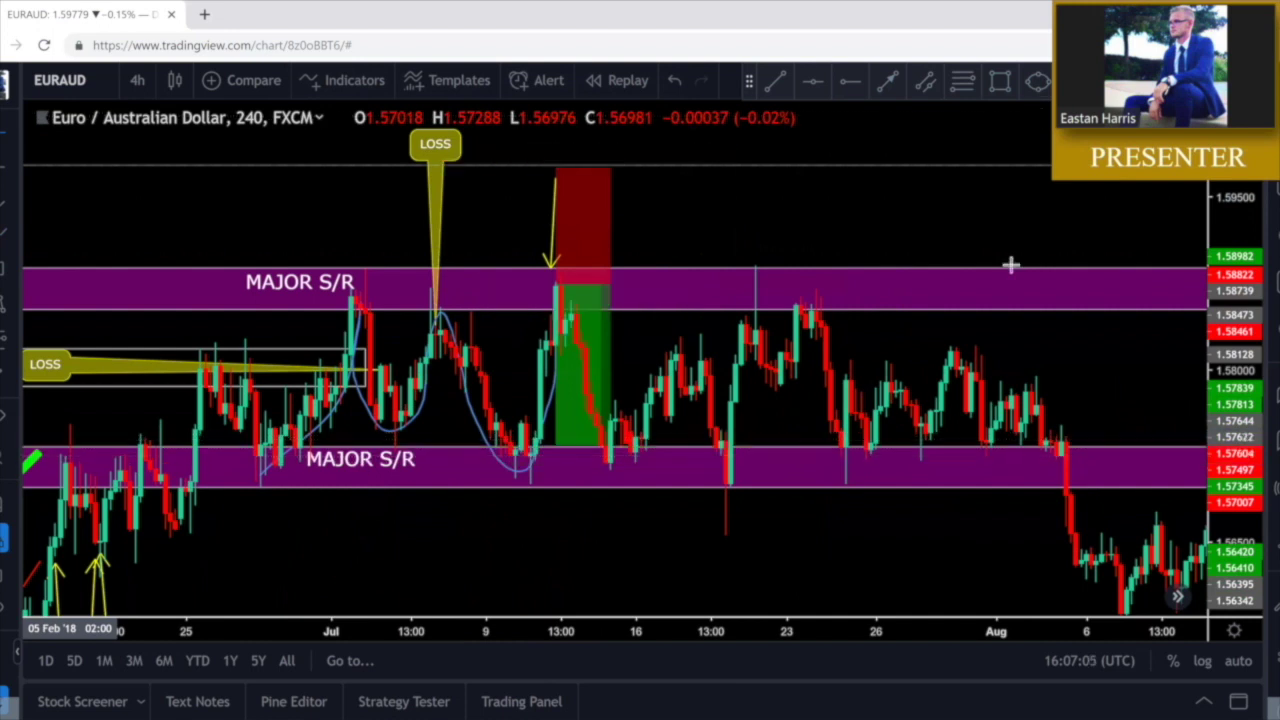
click(1150, 81)
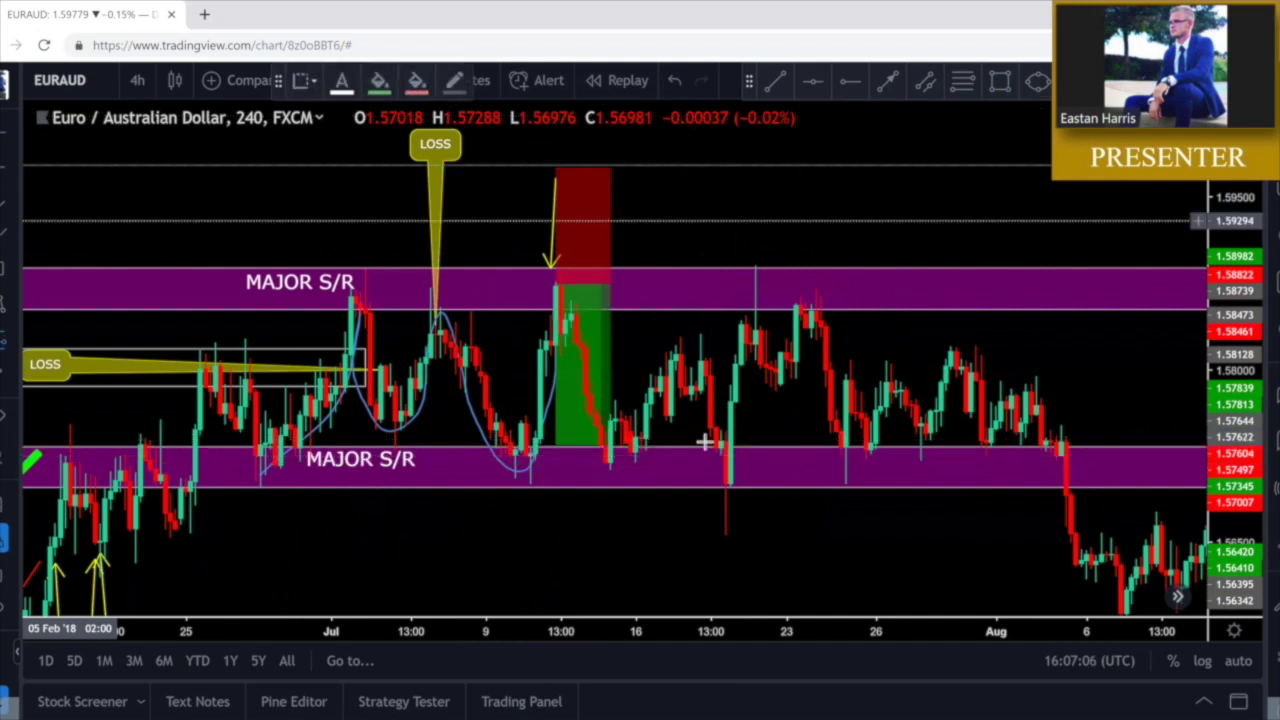
click(605, 462)
click(543, 531)
drag(532, 531, 571, 468)
scroll(596, 467, down, 2)
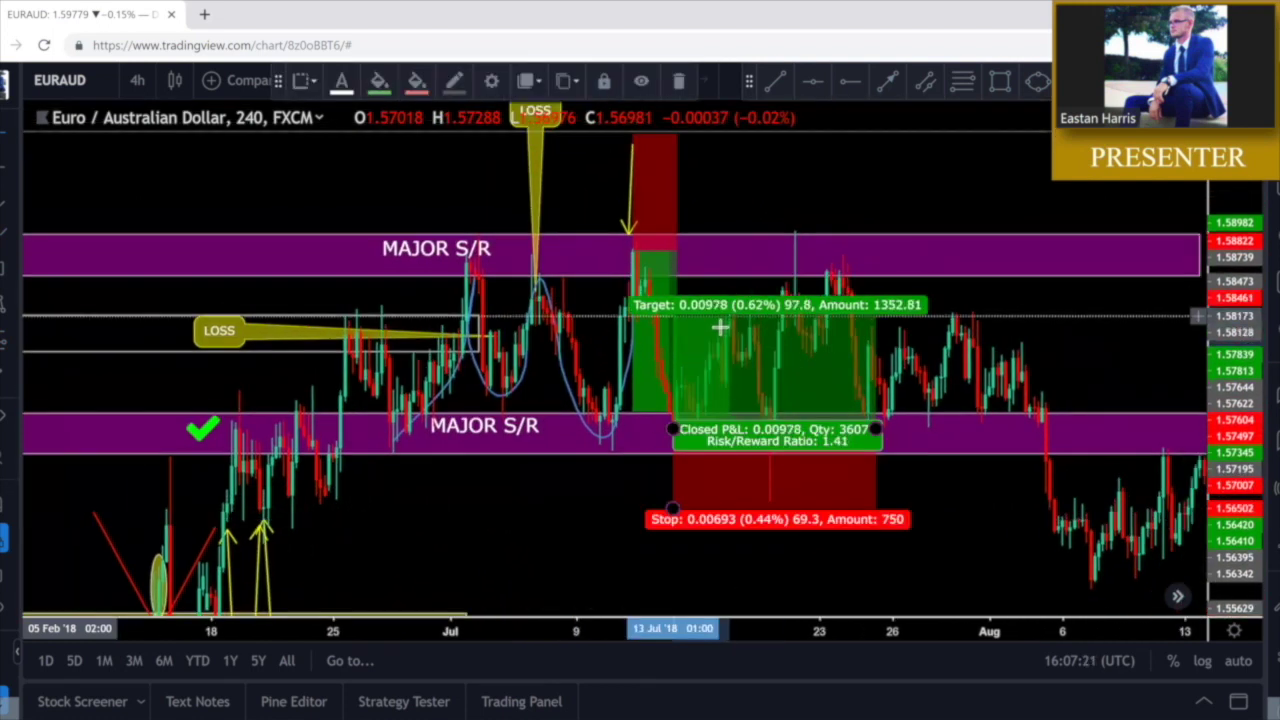
drag(720, 317, 718, 326)
drag(677, 440, 682, 432)
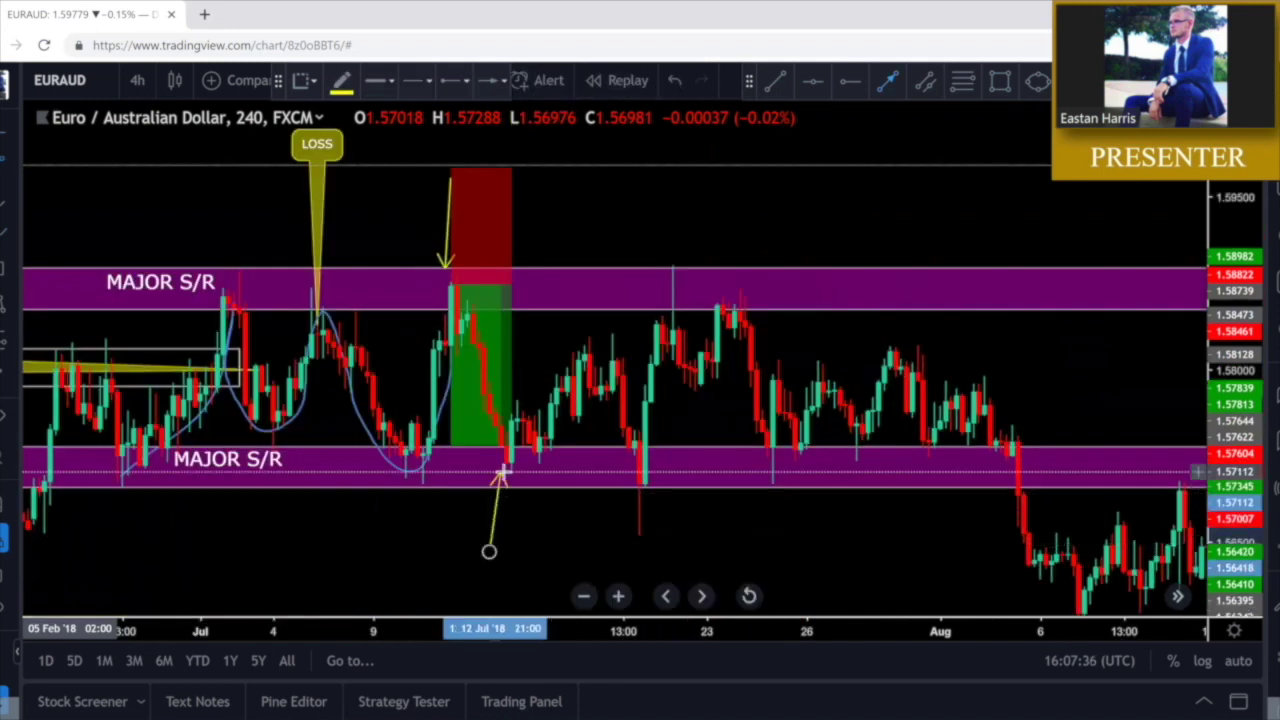
Add yellow arrows pointing up to the lows in the lower purple zone at 12, 15 and 18 July
click(528, 544)
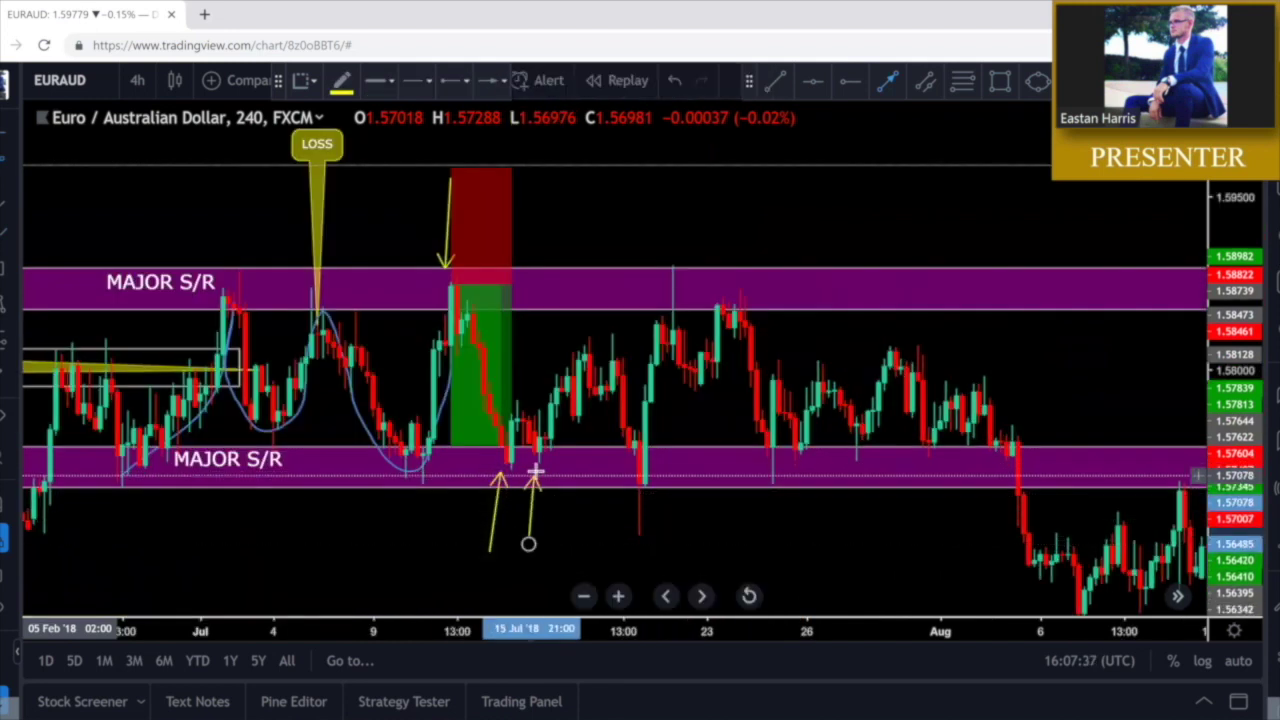
click(567, 546)
click(630, 490)
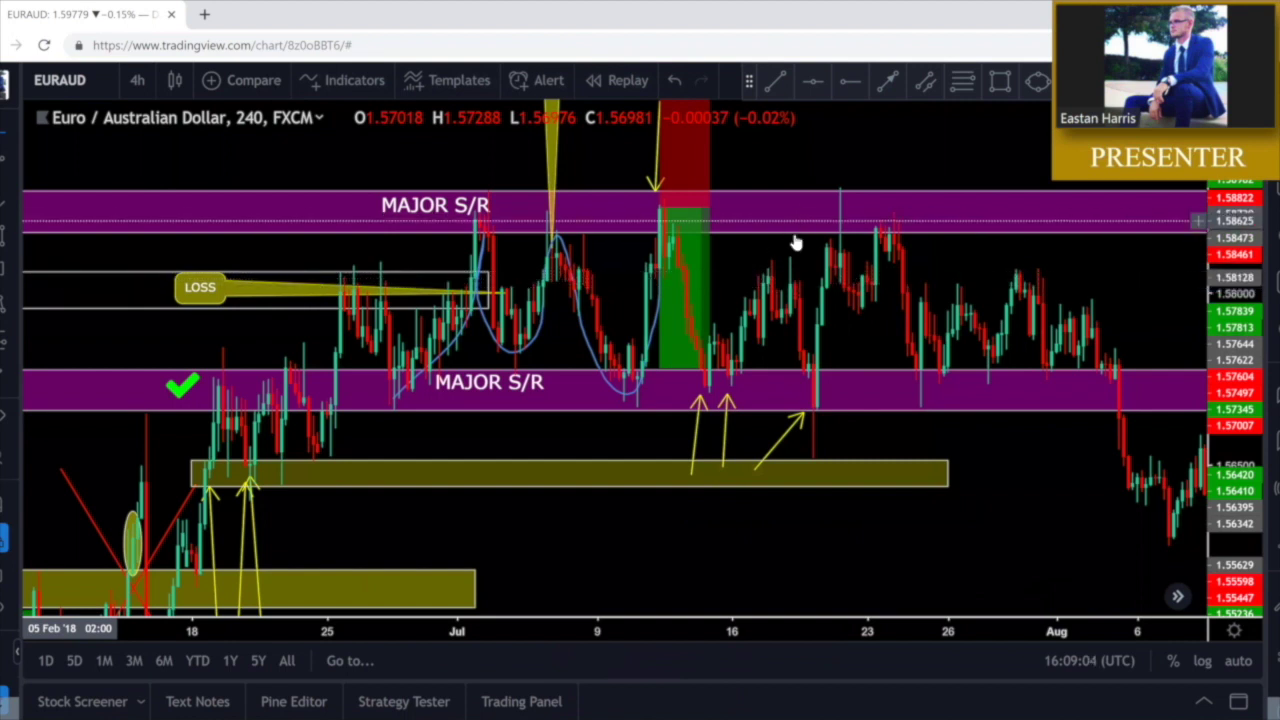
Trace the price swings from the 12 July decline to the 18 July low with blue brush strokes
click(1076, 81)
mouse_move(681, 259)
mouse_down()
mouse_move(709, 386)
mouse_move(717, 355)
mouse_move(738, 377)
mouse_move(773, 280)
mouse_move(785, 320)
mouse_move(790, 274)
mouse_move(808, 405)
mouse_up()
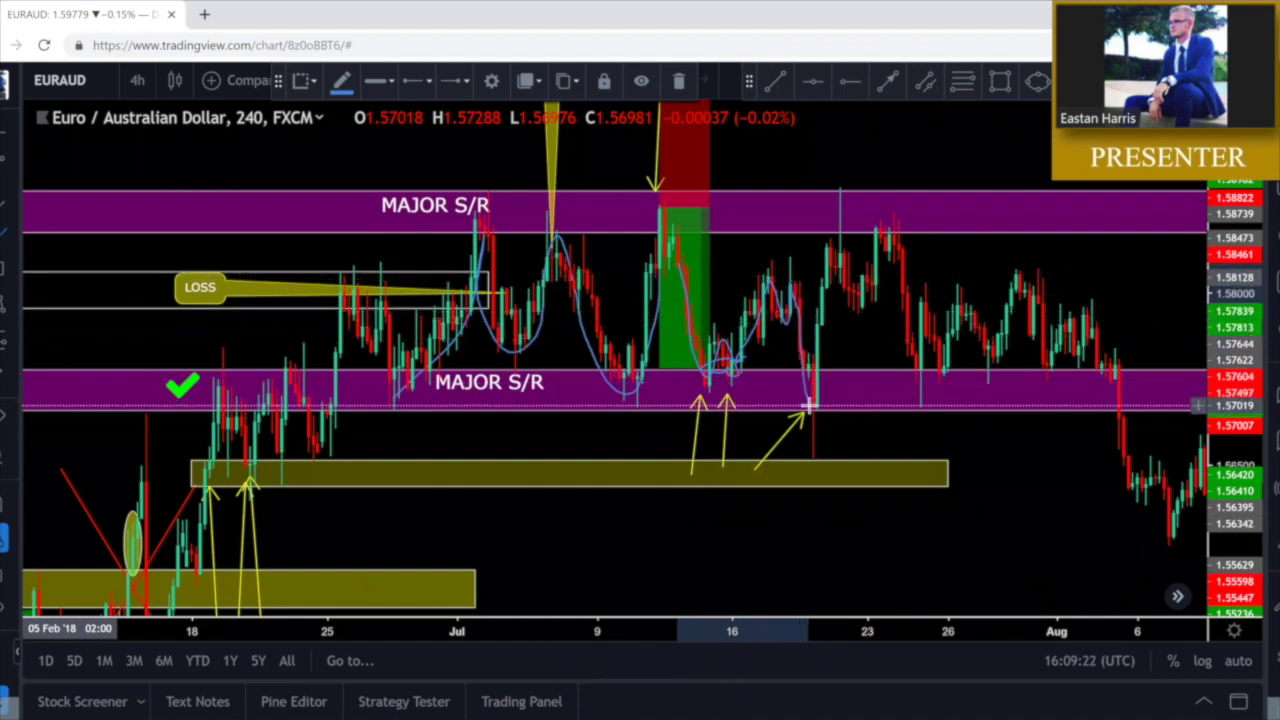
click(642, 447)
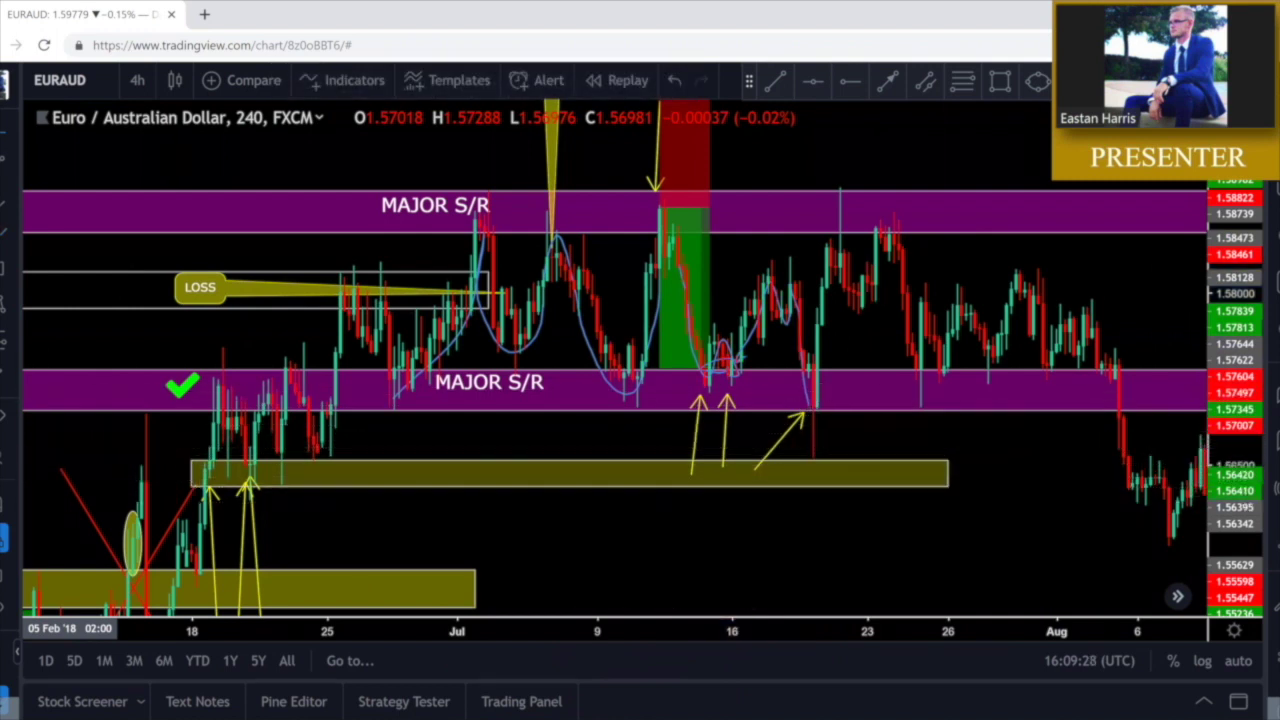
Draw a long position at 19 July 01:00 with entry 1.56994, target 1.58516 and stop 1.56074, ending about 20 July
click(813, 409)
drag(813, 301, 822, 234)
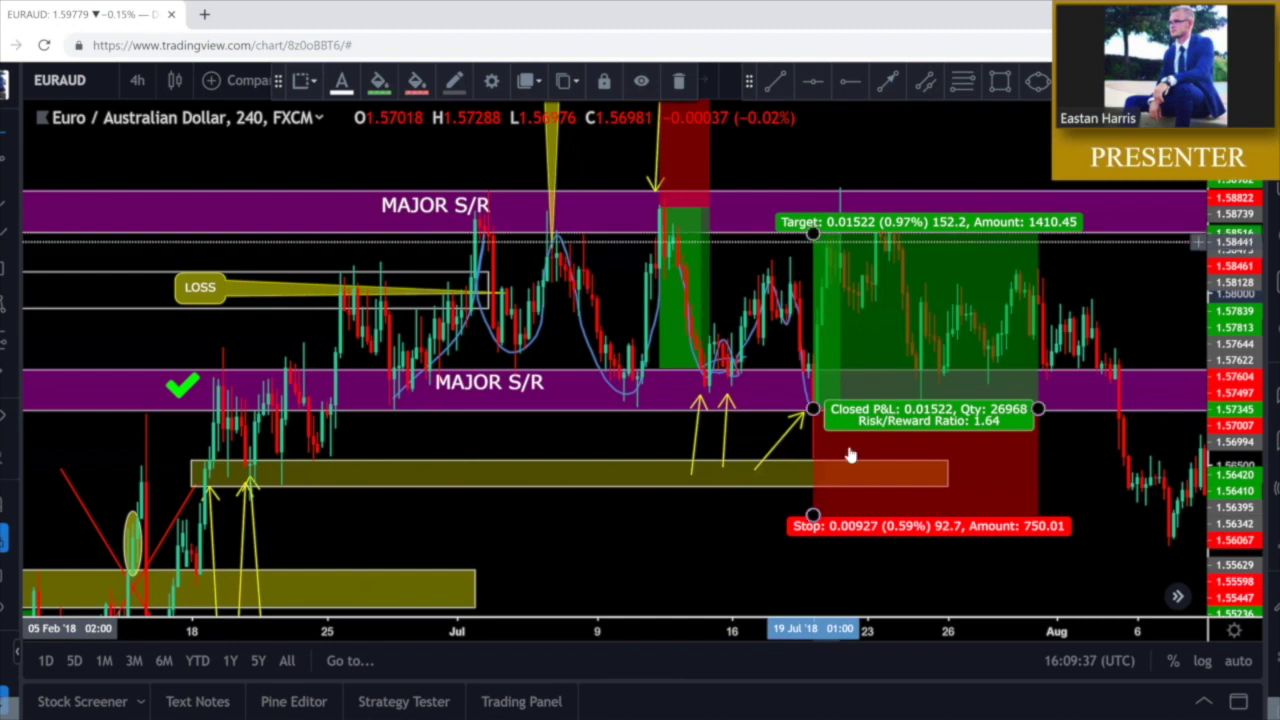
drag(813, 516, 814, 514)
click(737, 526)
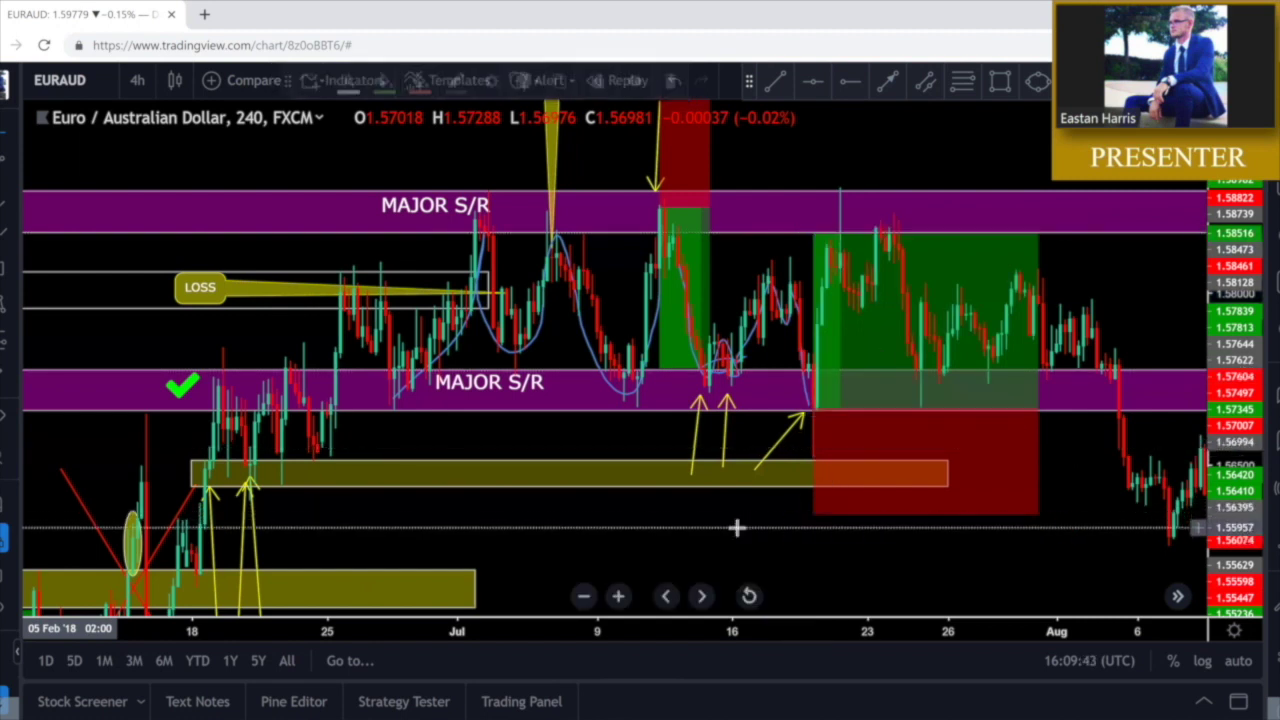
drag(1040, 409, 945, 409)
drag(878, 455, 842, 465)
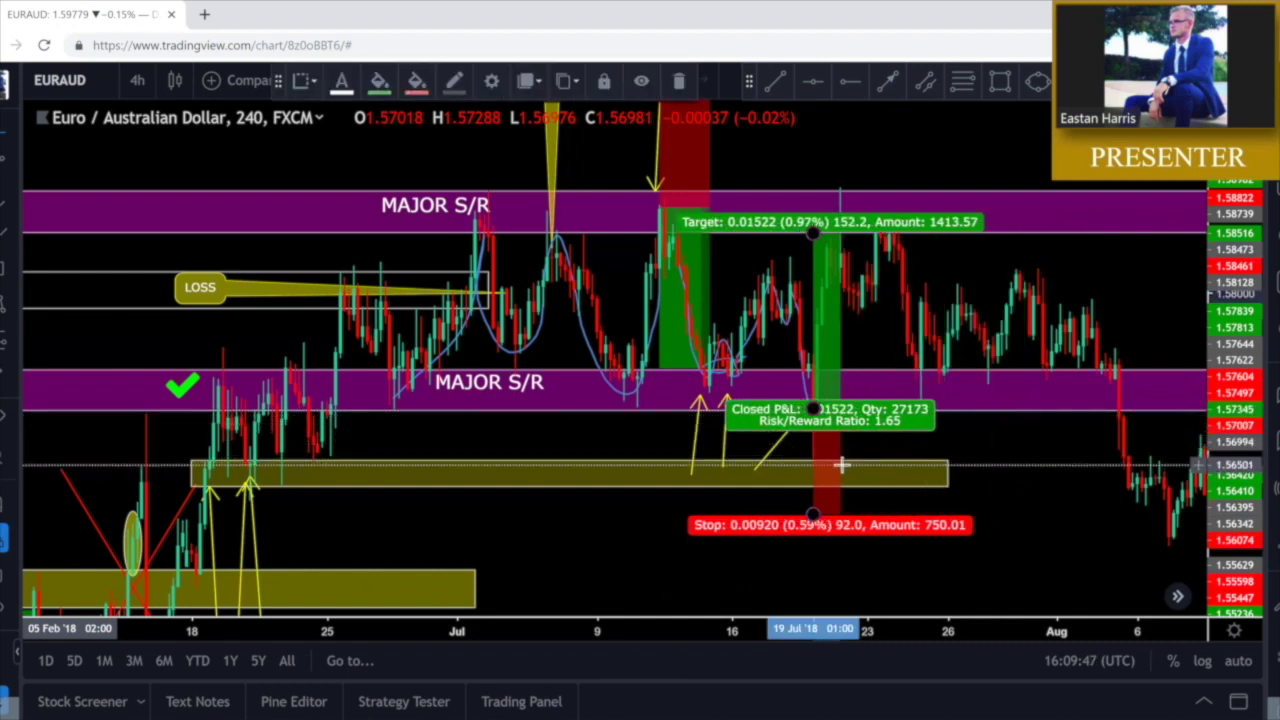
click(966, 414)
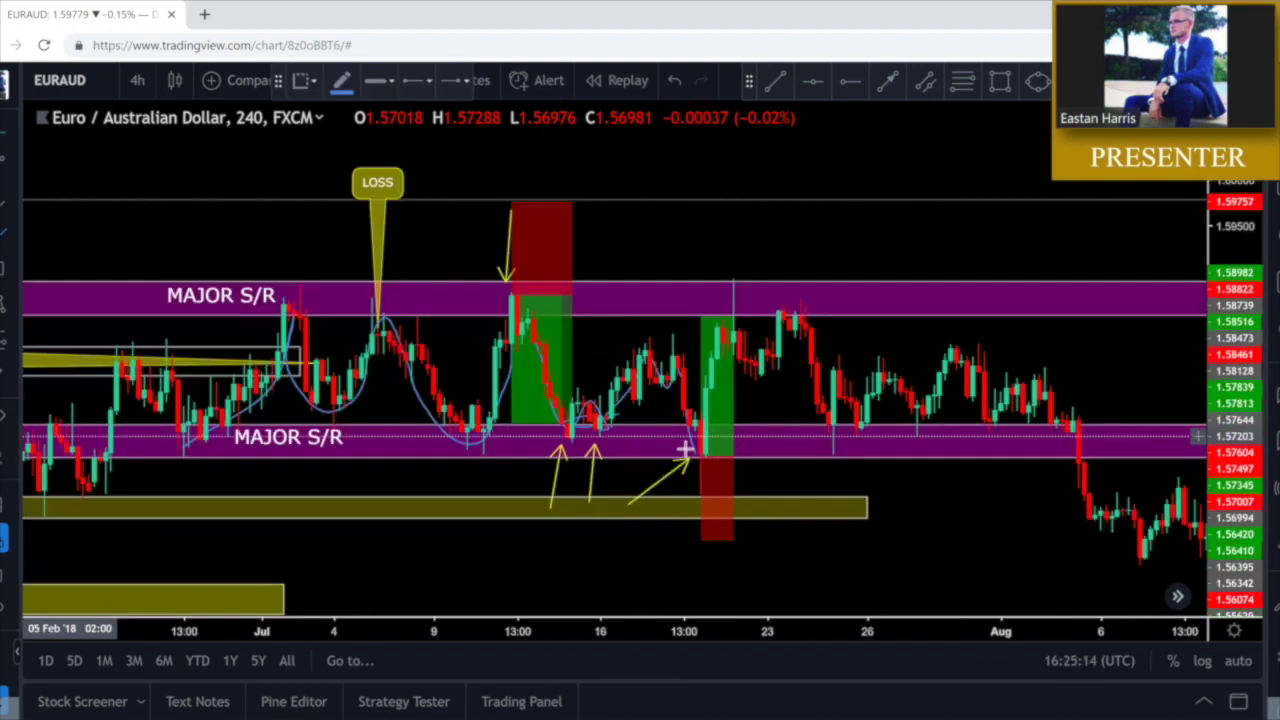
Trace the 19 July rally from the lower purple zone up to the target with a blue brush stroke
click(716, 402)
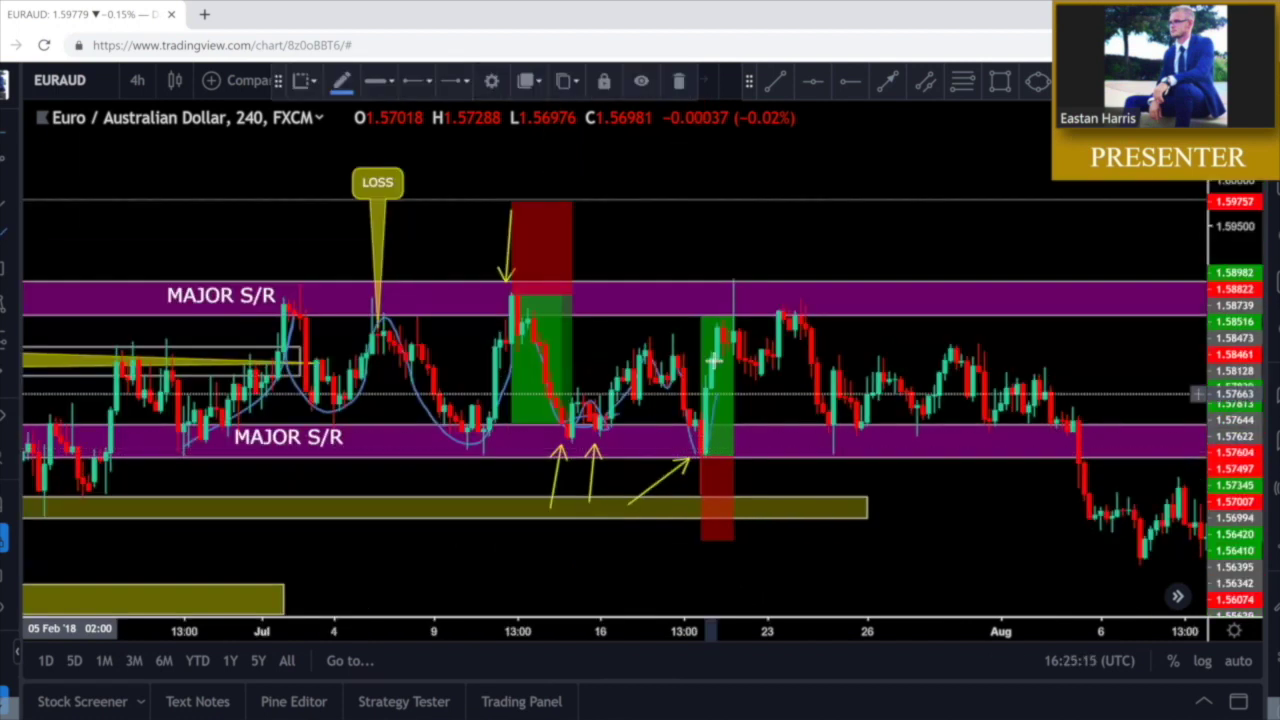
click(768, 388)
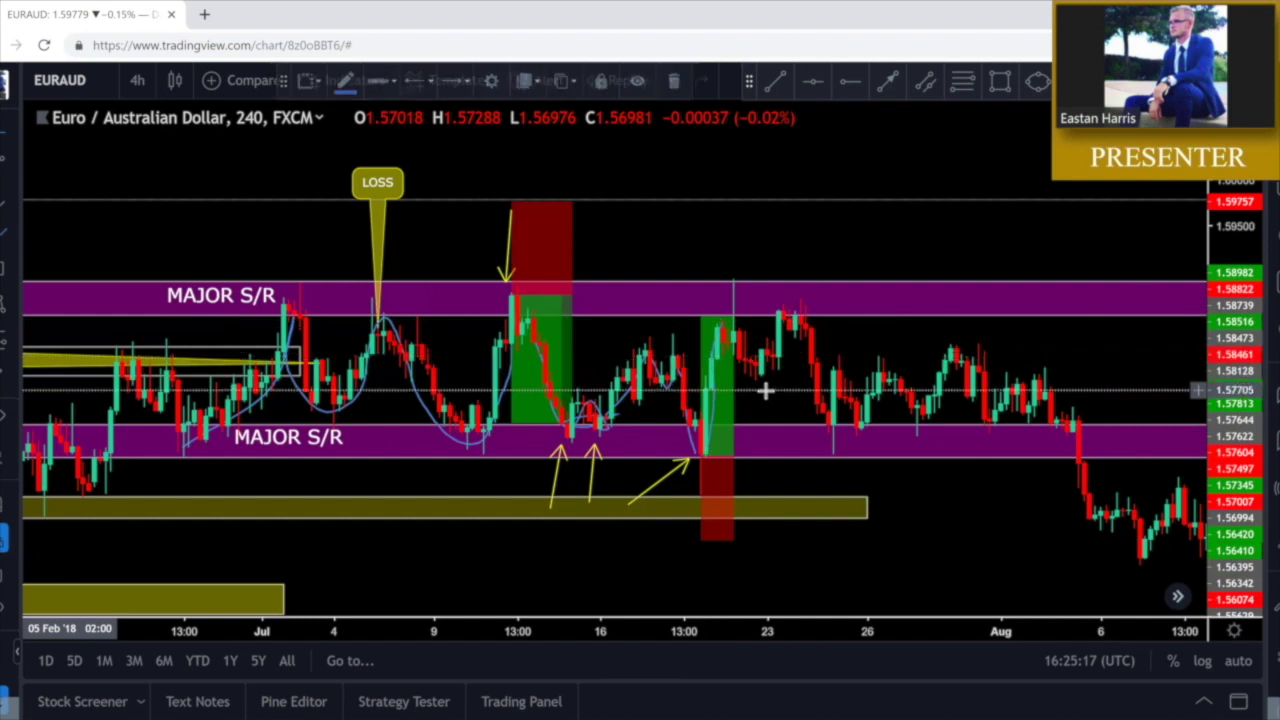
drag(870, 349, 838, 355)
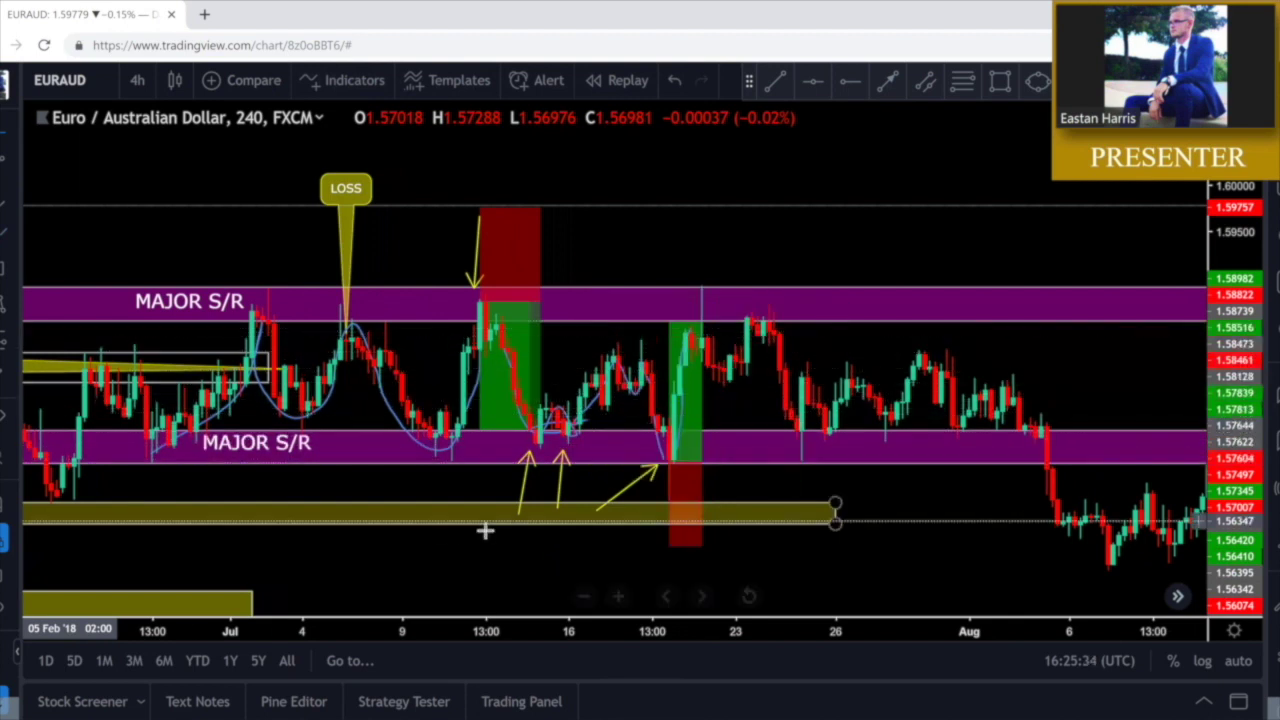
drag(486, 528, 914, 357)
drag(932, 423, 586, 476)
drag(1073, 416, 816, 444)
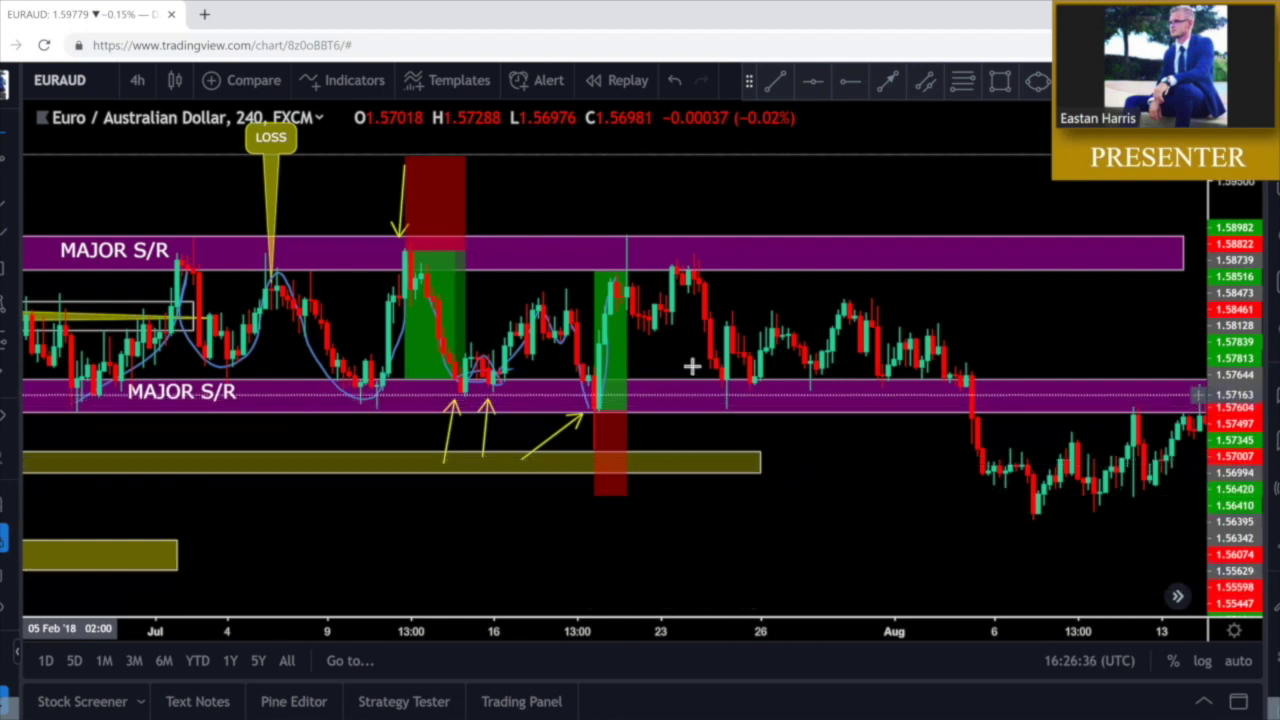
drag(726, 206, 722, 218)
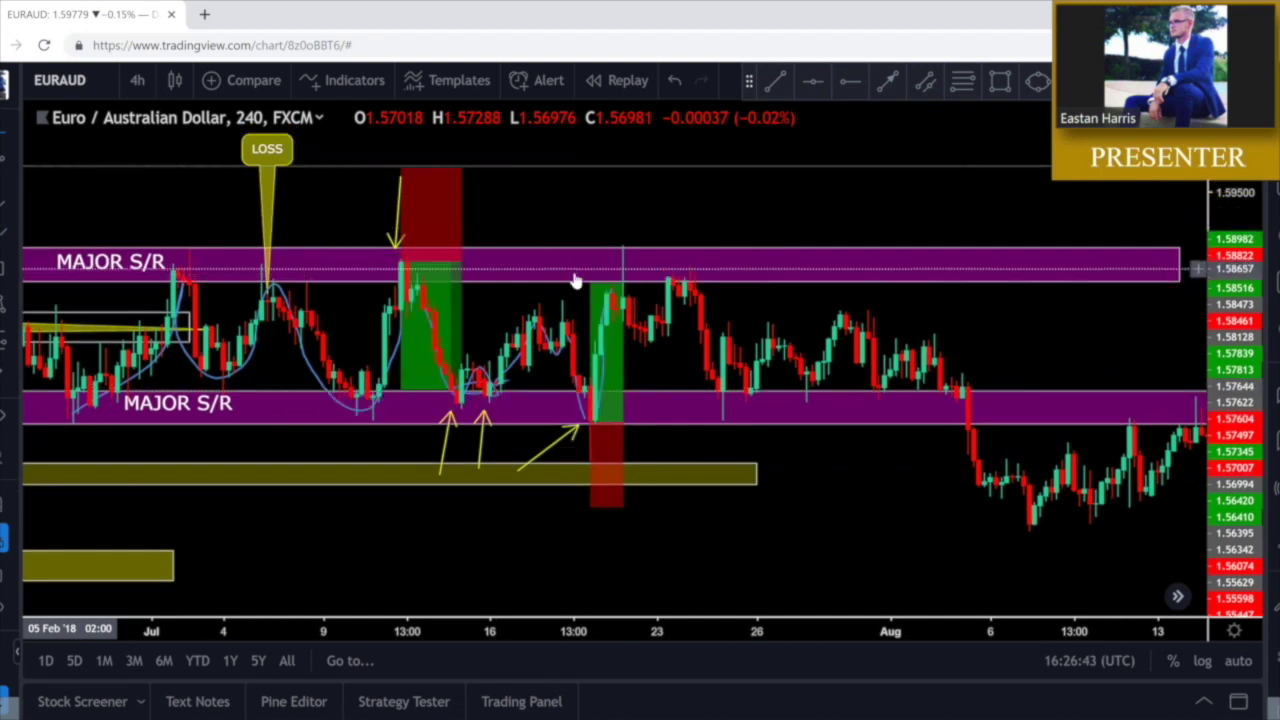
Add four yellow arrows pointing down at the upper purple zone's touches, one at 20 July and three at 23–24 July
click(668, 286)
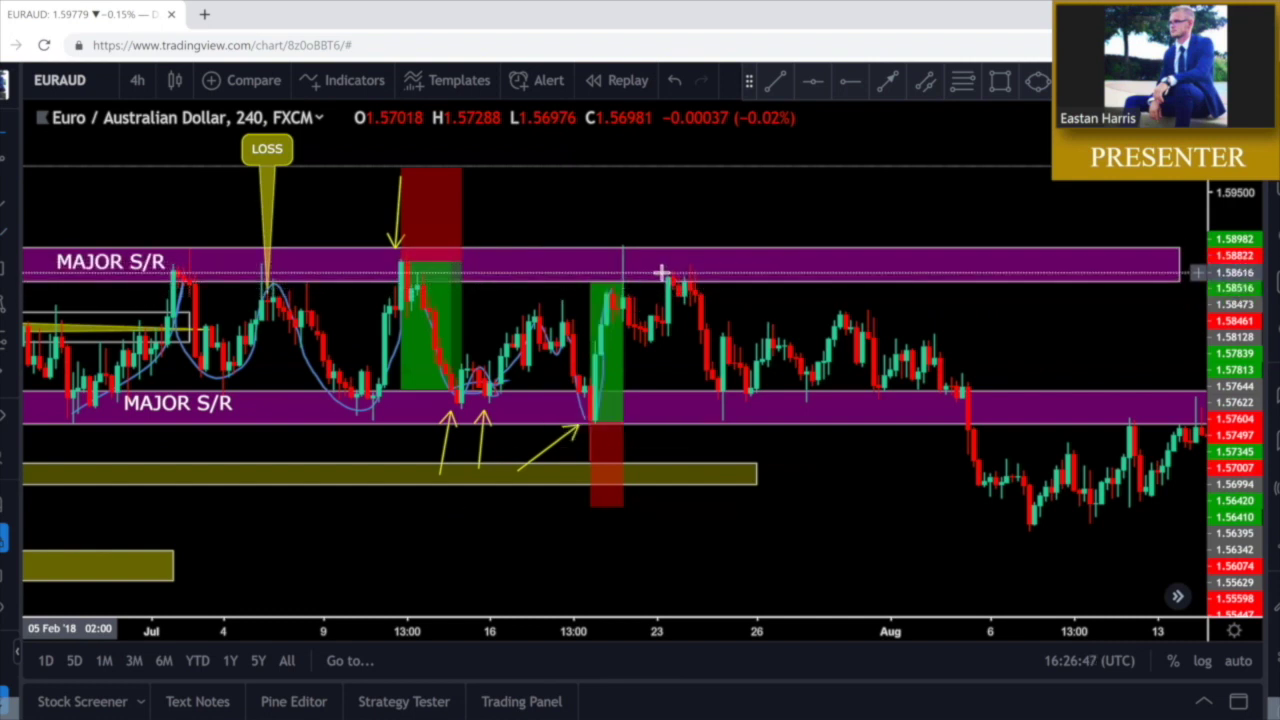
click(888, 83)
click(597, 226)
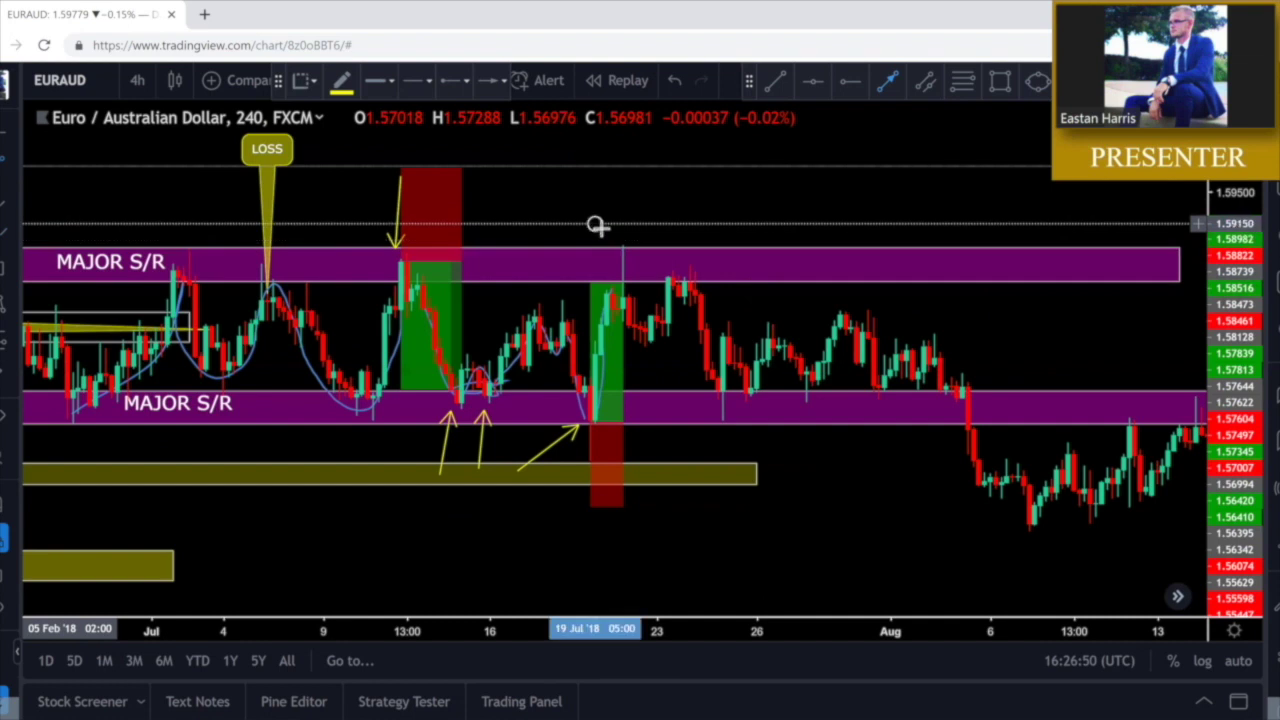
click(595, 224)
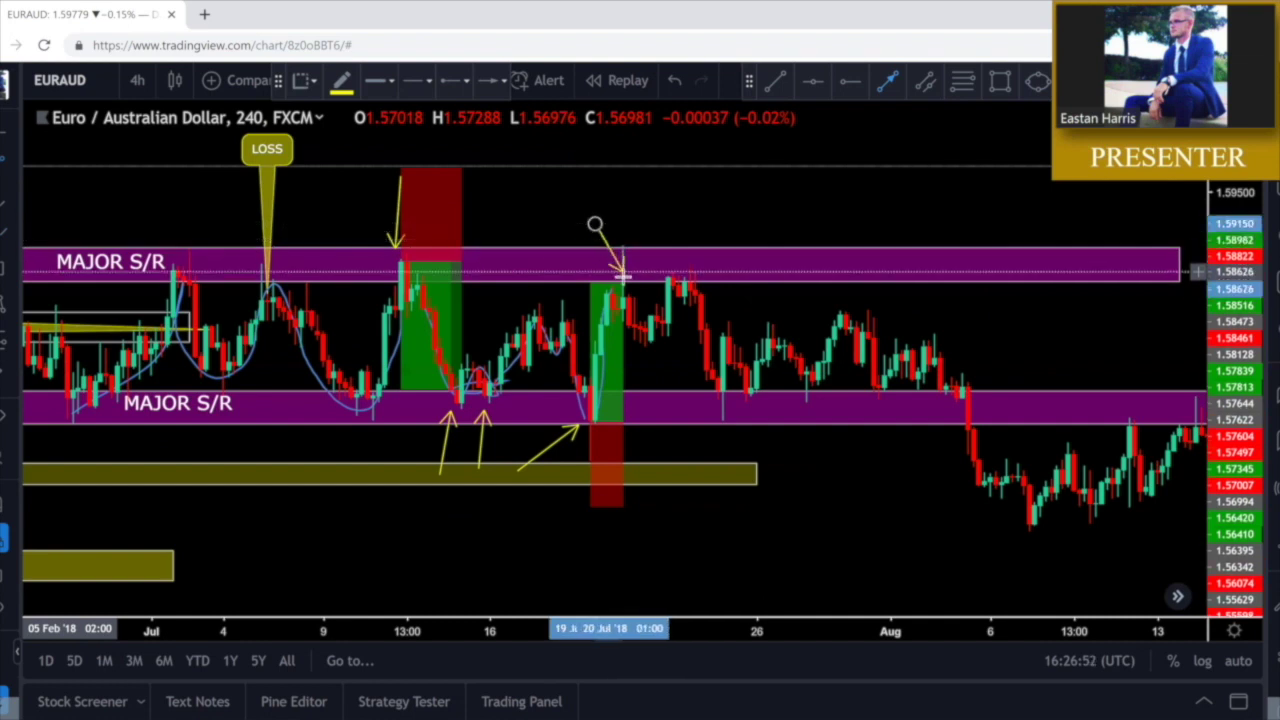
click(620, 270)
click(662, 224)
click(674, 269)
click(690, 234)
click(690, 258)
click(718, 227)
click(701, 267)
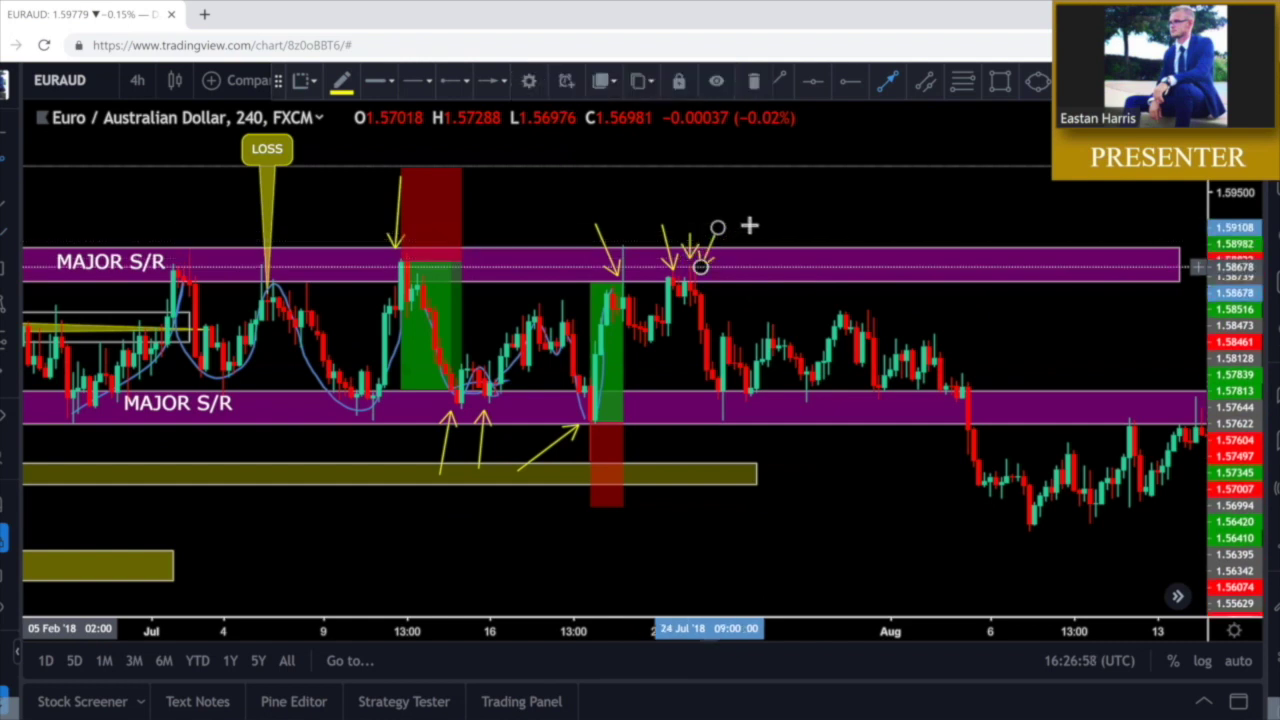
click(749, 226)
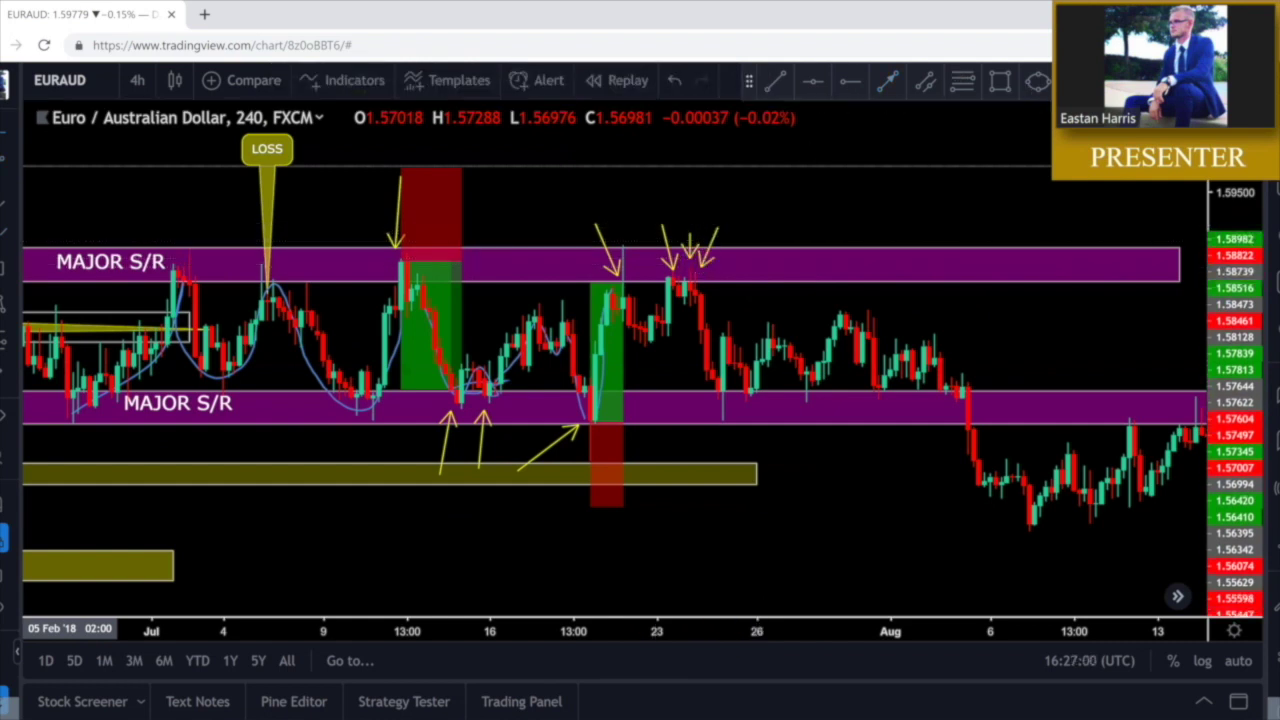
Try a short position at 20 July 01:00 with entry 1.58354, target 1.57338 and stop 1.59610, and delete it
click(622, 297)
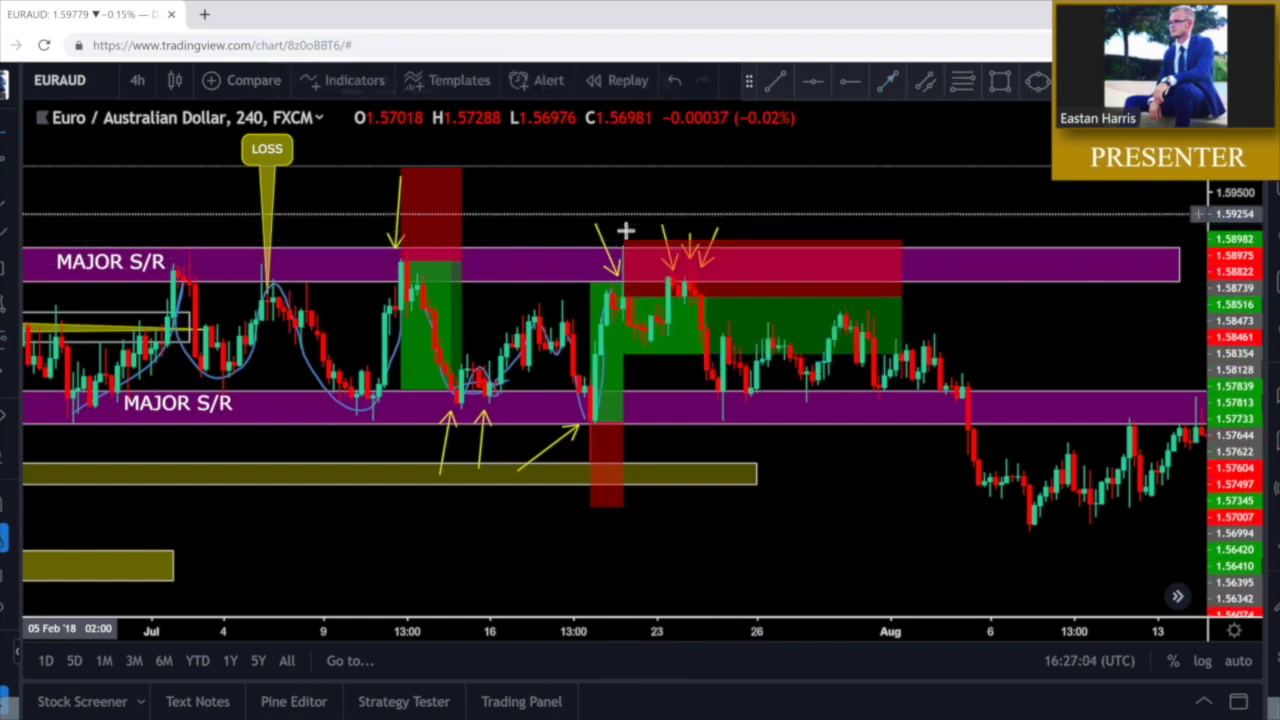
drag(655, 381, 740, 390)
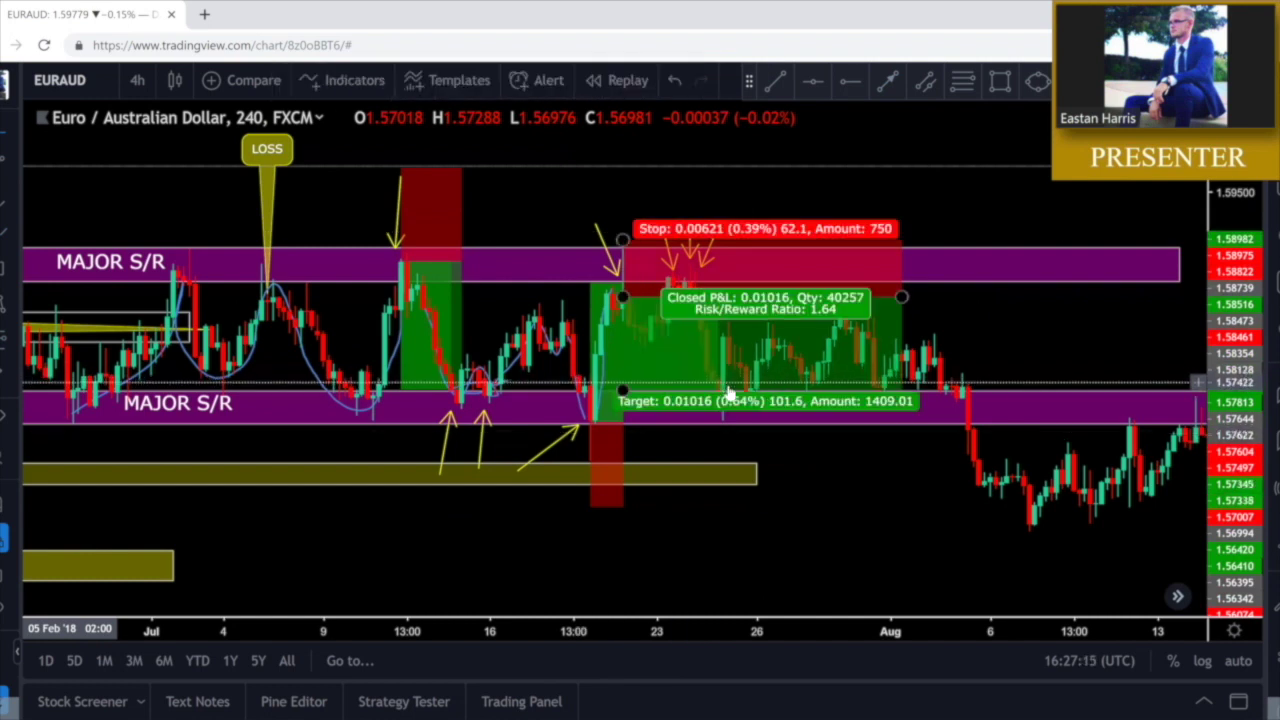
drag(622, 240, 623, 167)
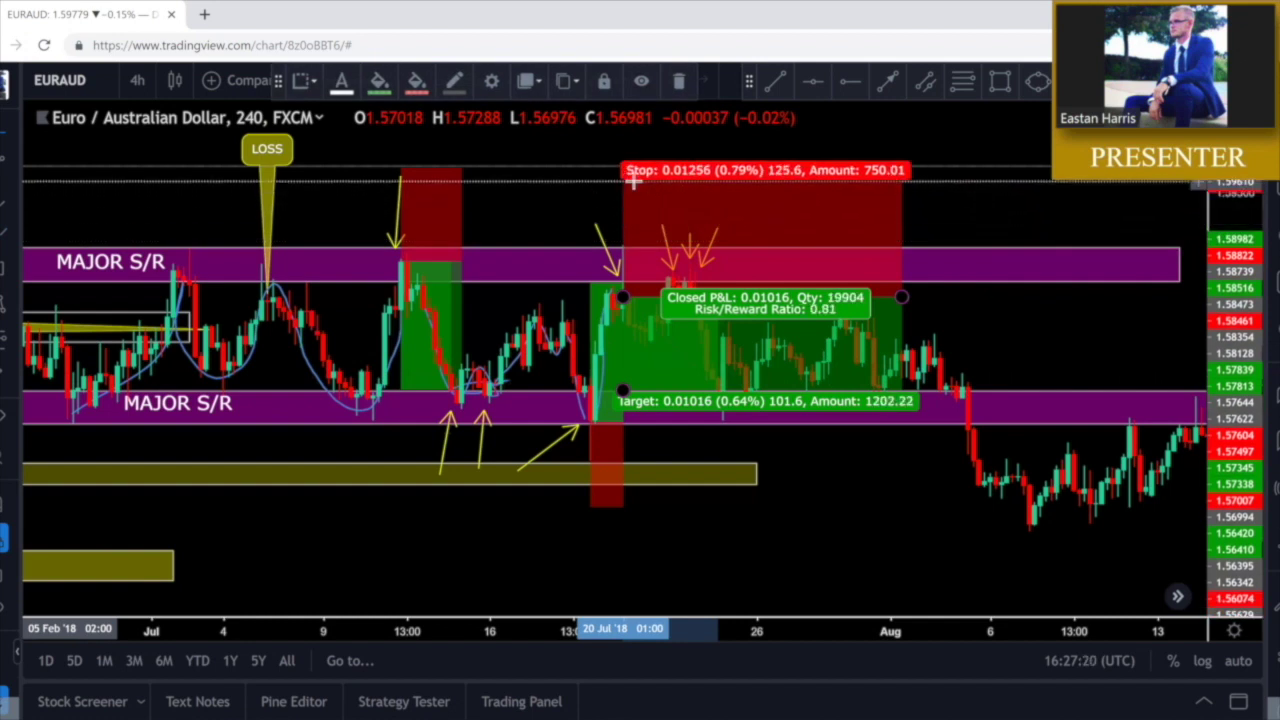
key(Delete)
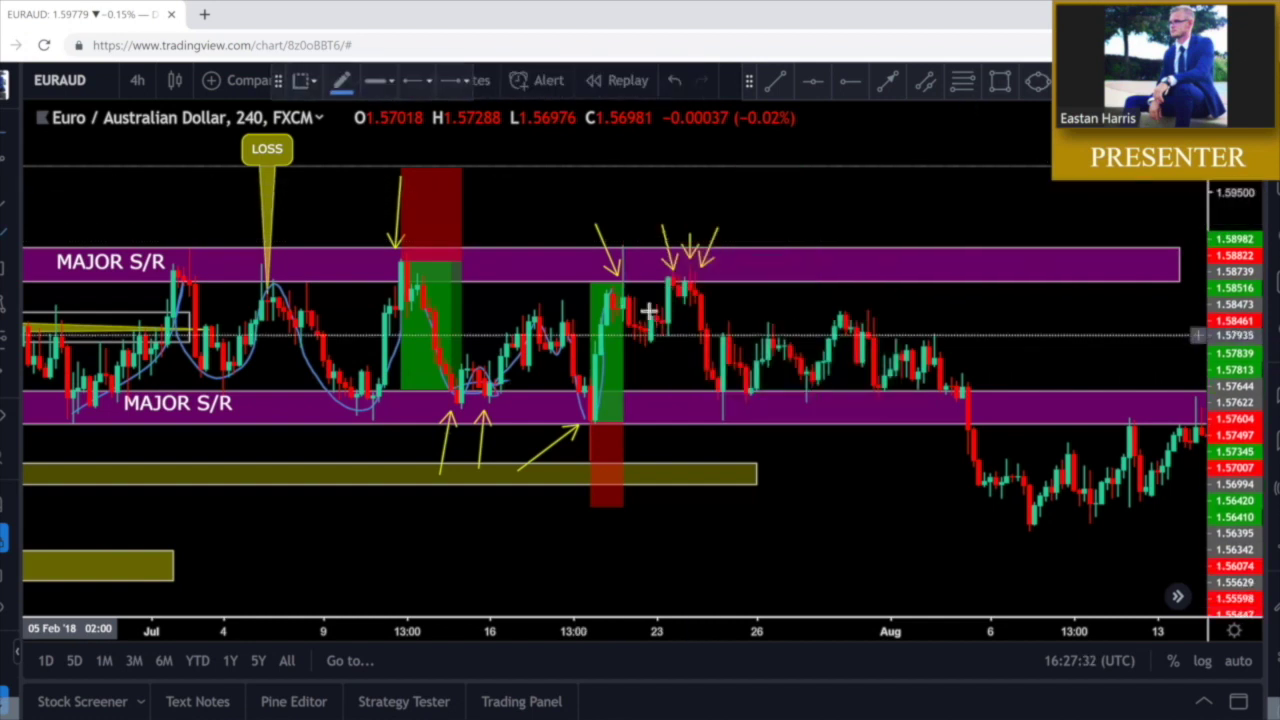
Trace the swing from 20 July over the 24 July peak down to the lower purple zone with a blue brush stroke
mouse_move(648, 315)
mouse_down()
mouse_move(709, 276)
mouse_move(735, 408)
mouse_up()
click(926, 330)
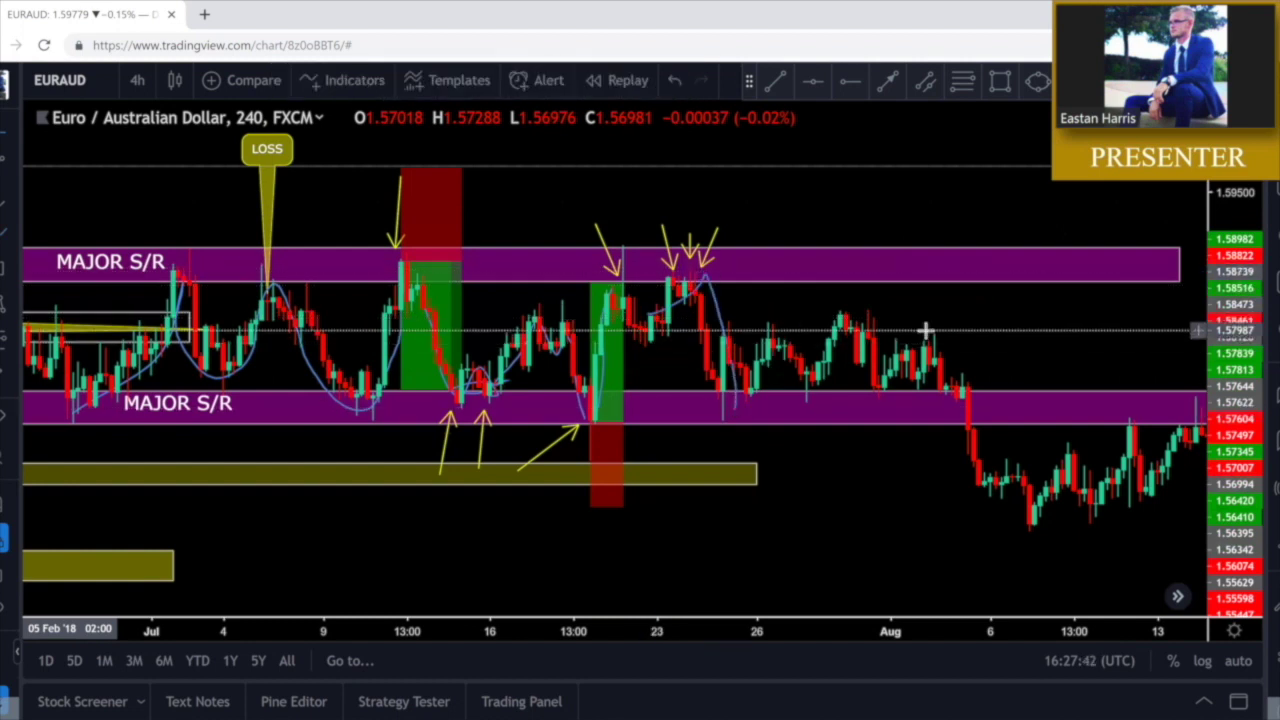